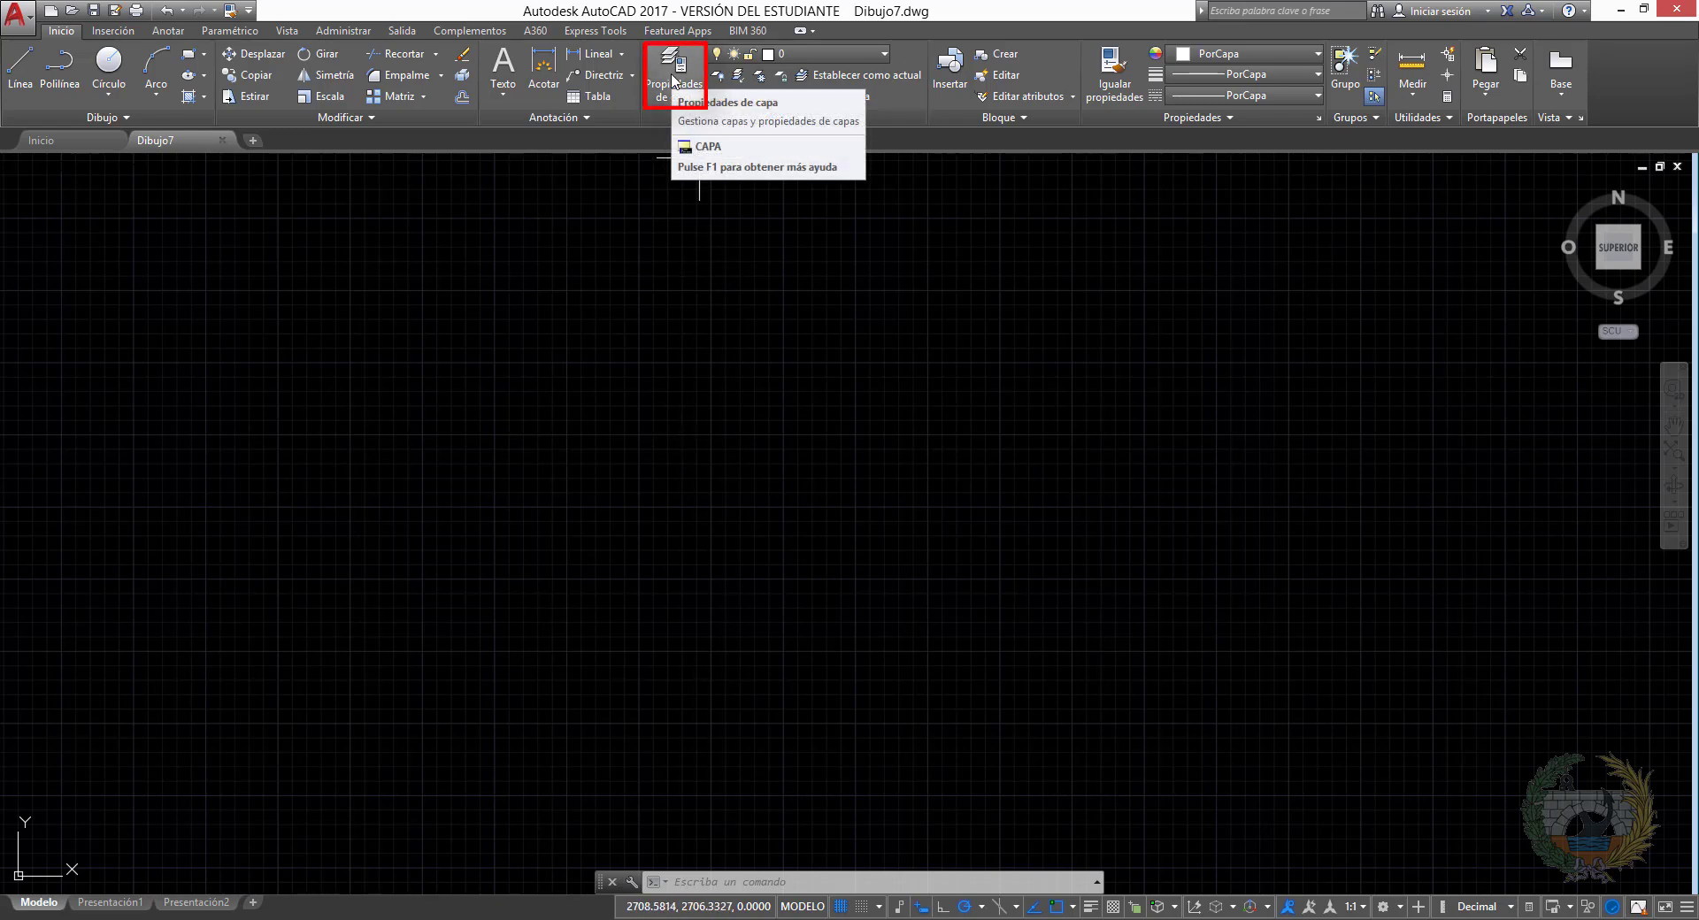
# Create a new layer named Contornos Vistos in the layer properties manager and set its colour to red (rojo)
pyautogui.click(674, 82)
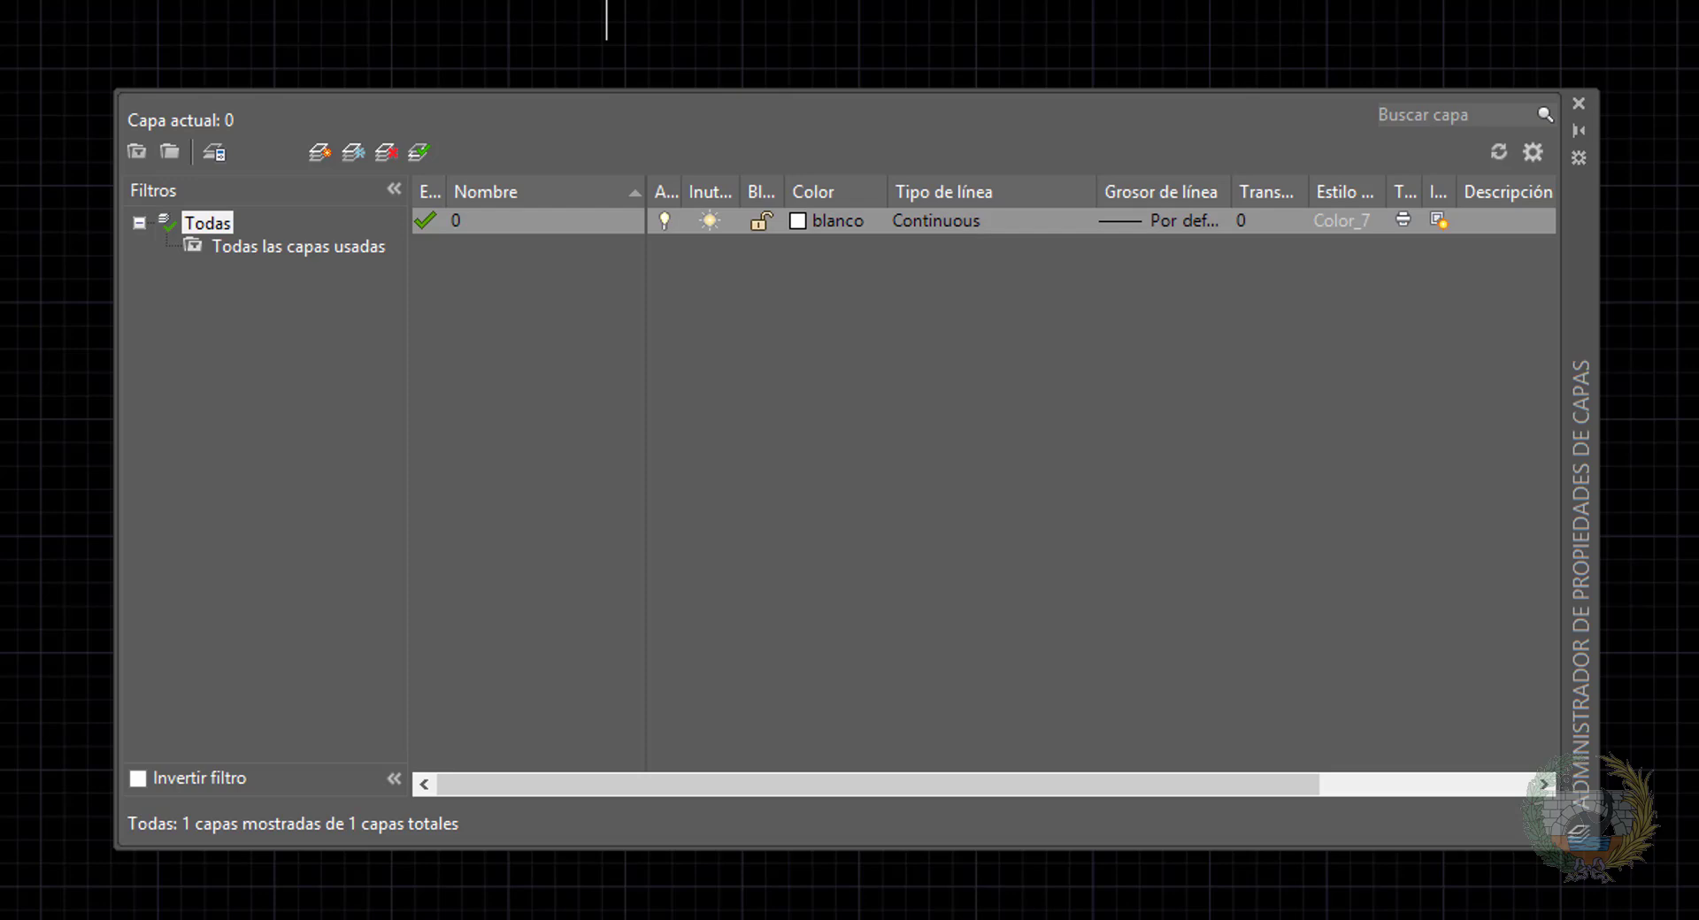
pyautogui.click(318, 154)
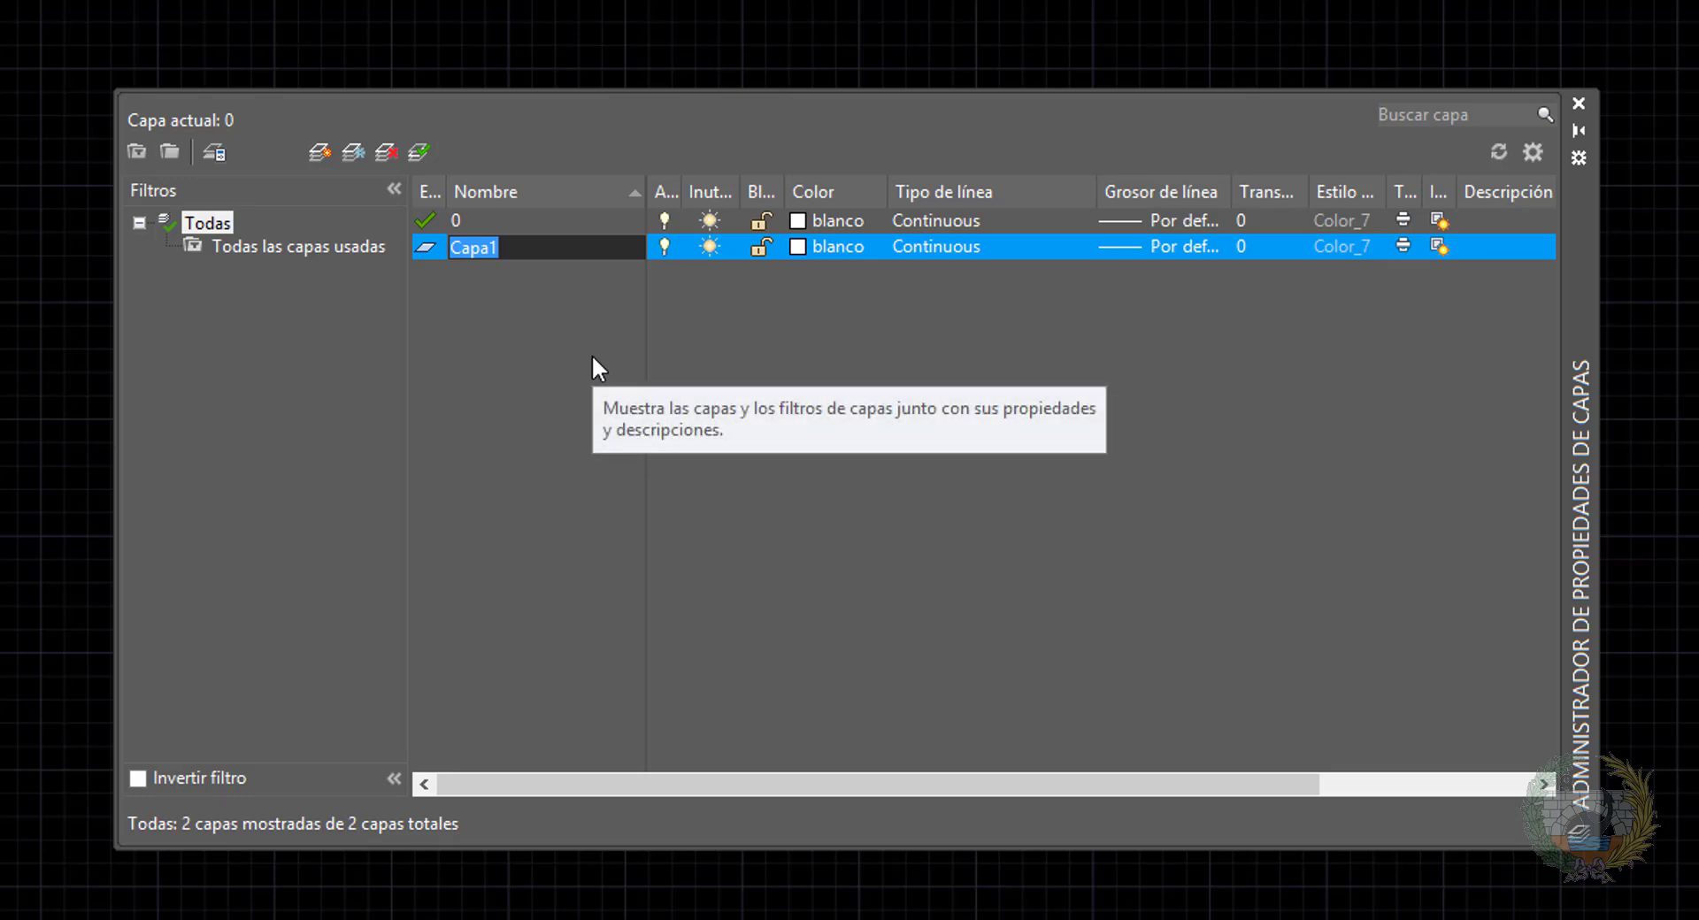
pyautogui.write('Contornos V')
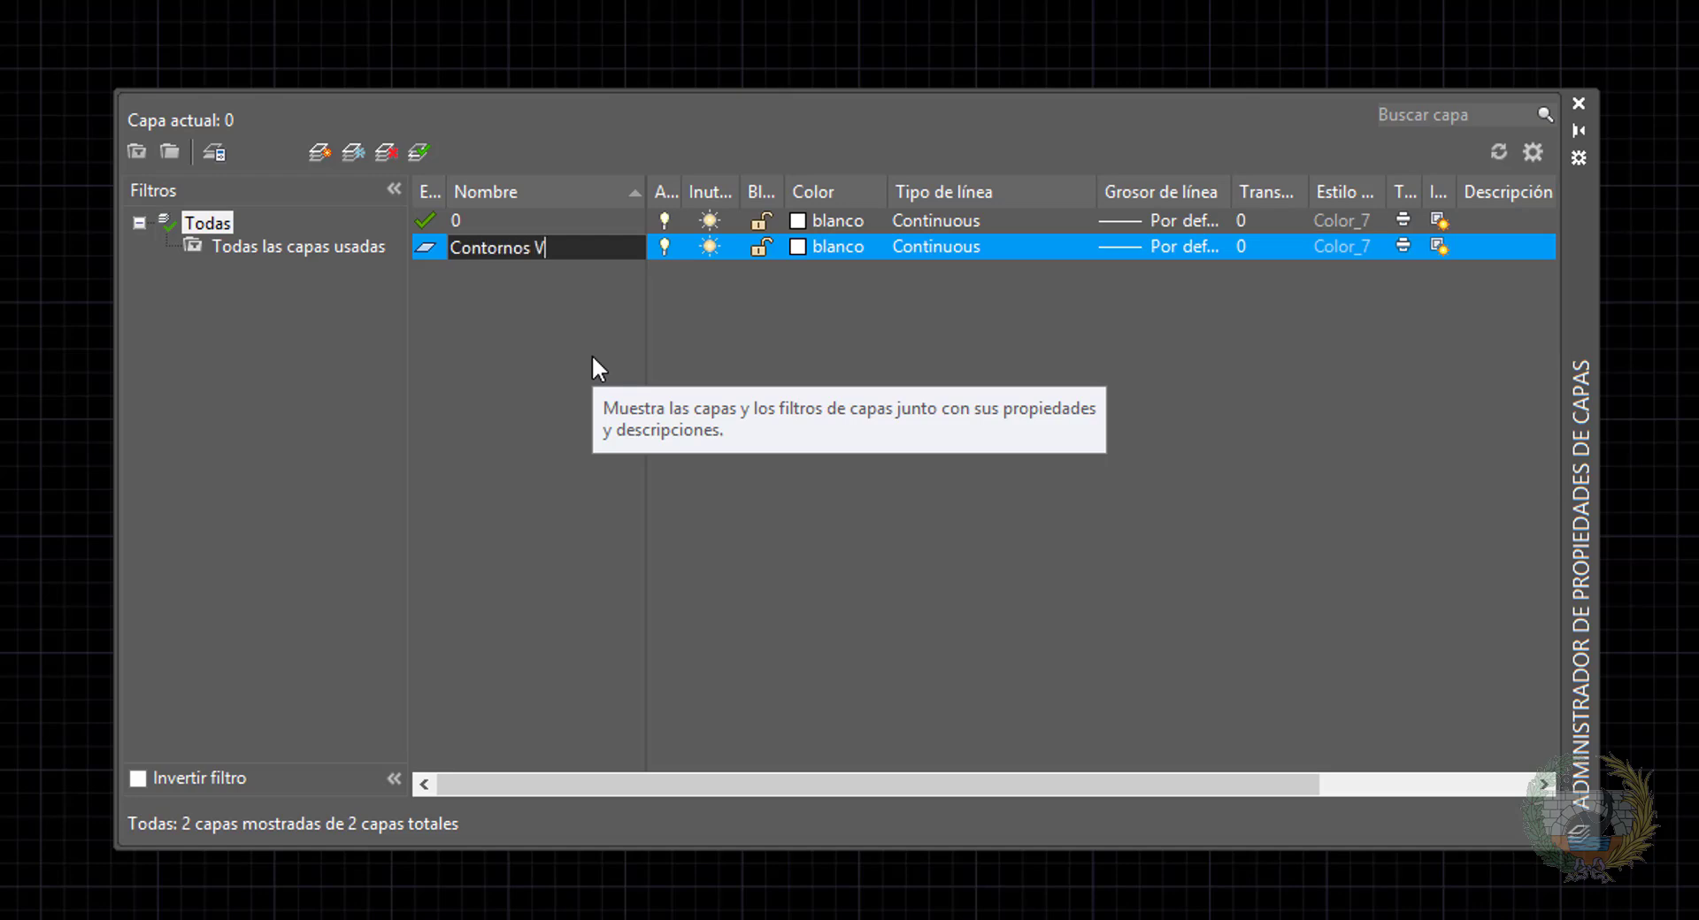
pyautogui.write('istos')
pyautogui.click(812, 247)
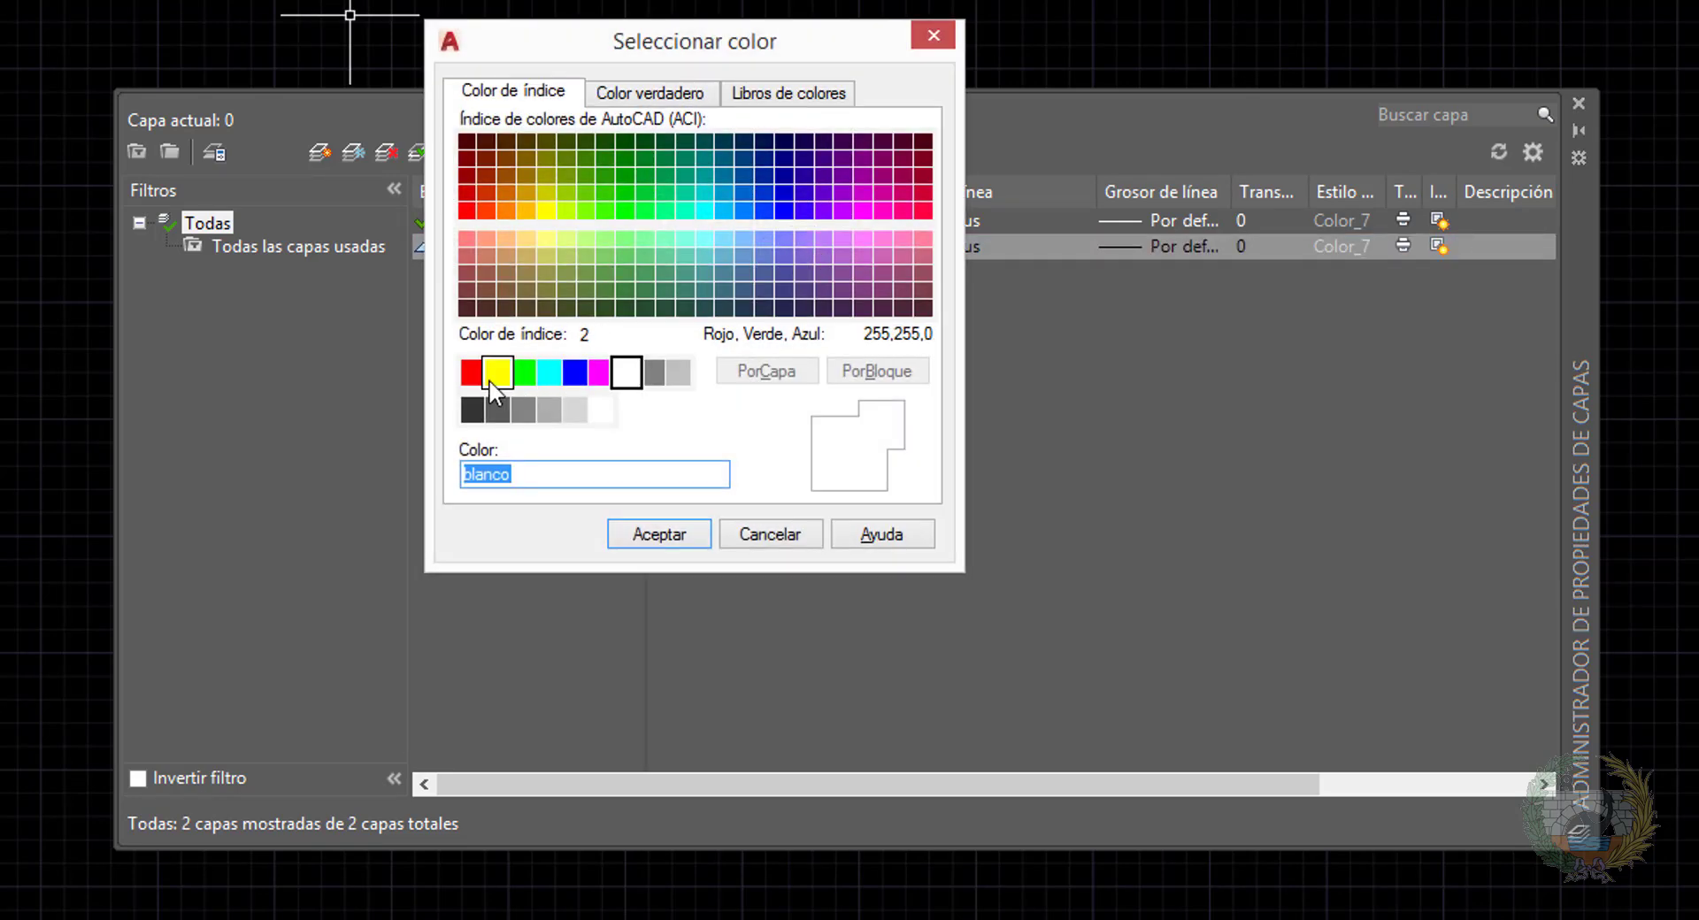
pyautogui.click(472, 372)
pyautogui.click(660, 534)
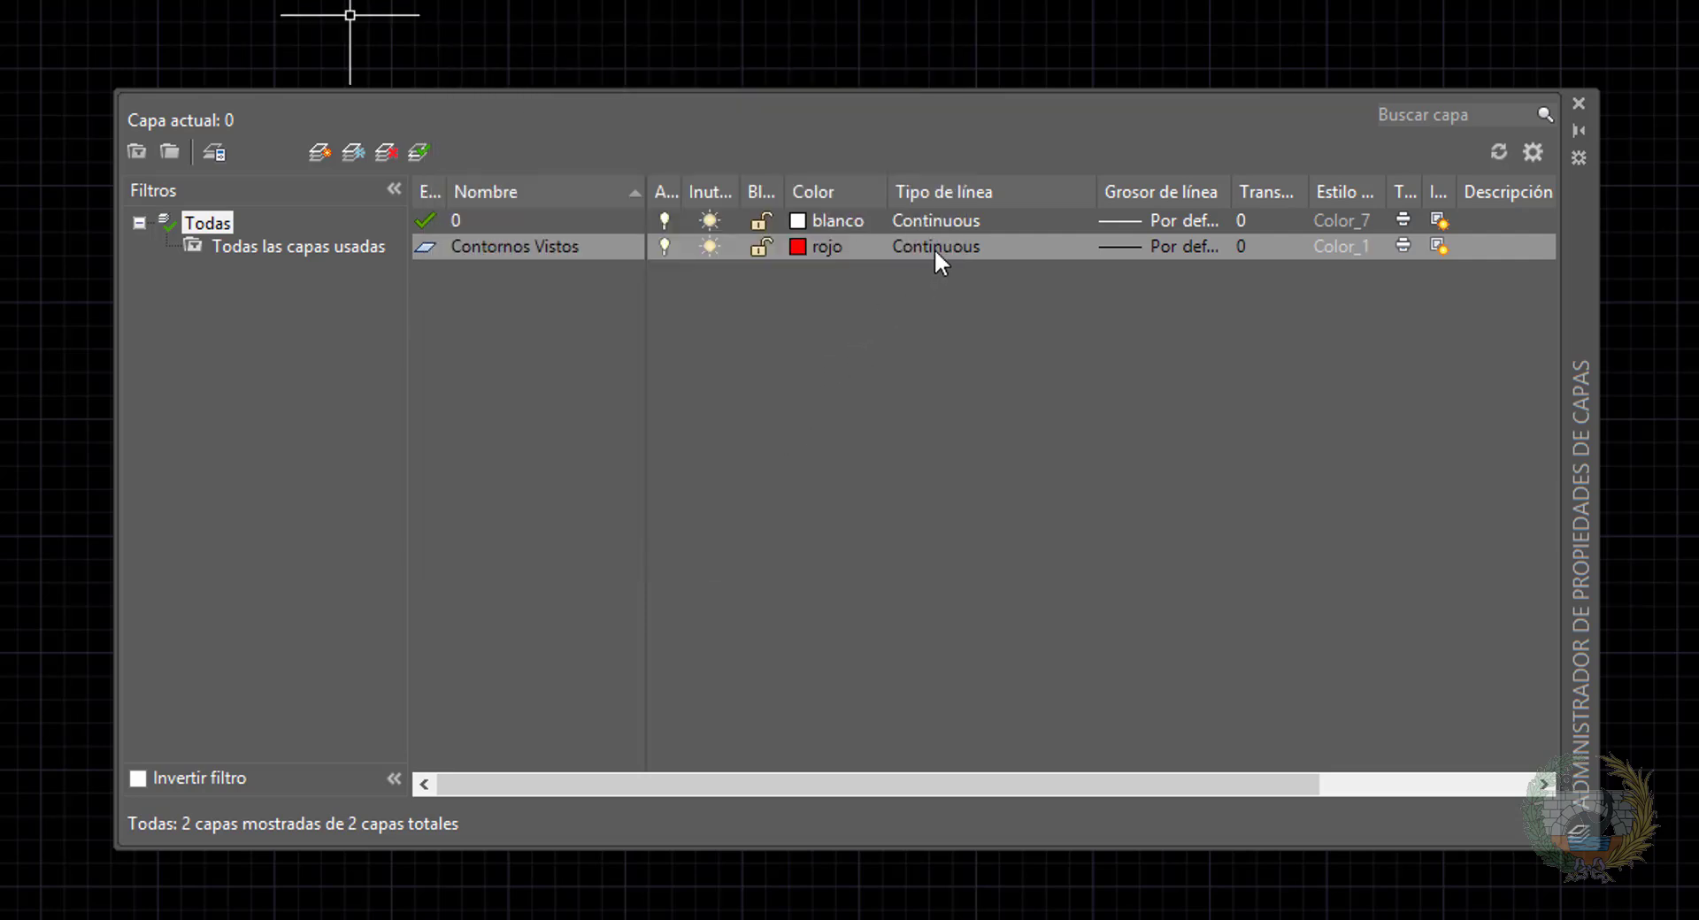
# Set the lineweight of the Contornos Vistos layer to 0.50 mm
pyautogui.click(1134, 250)
pyautogui.click(552, 499)
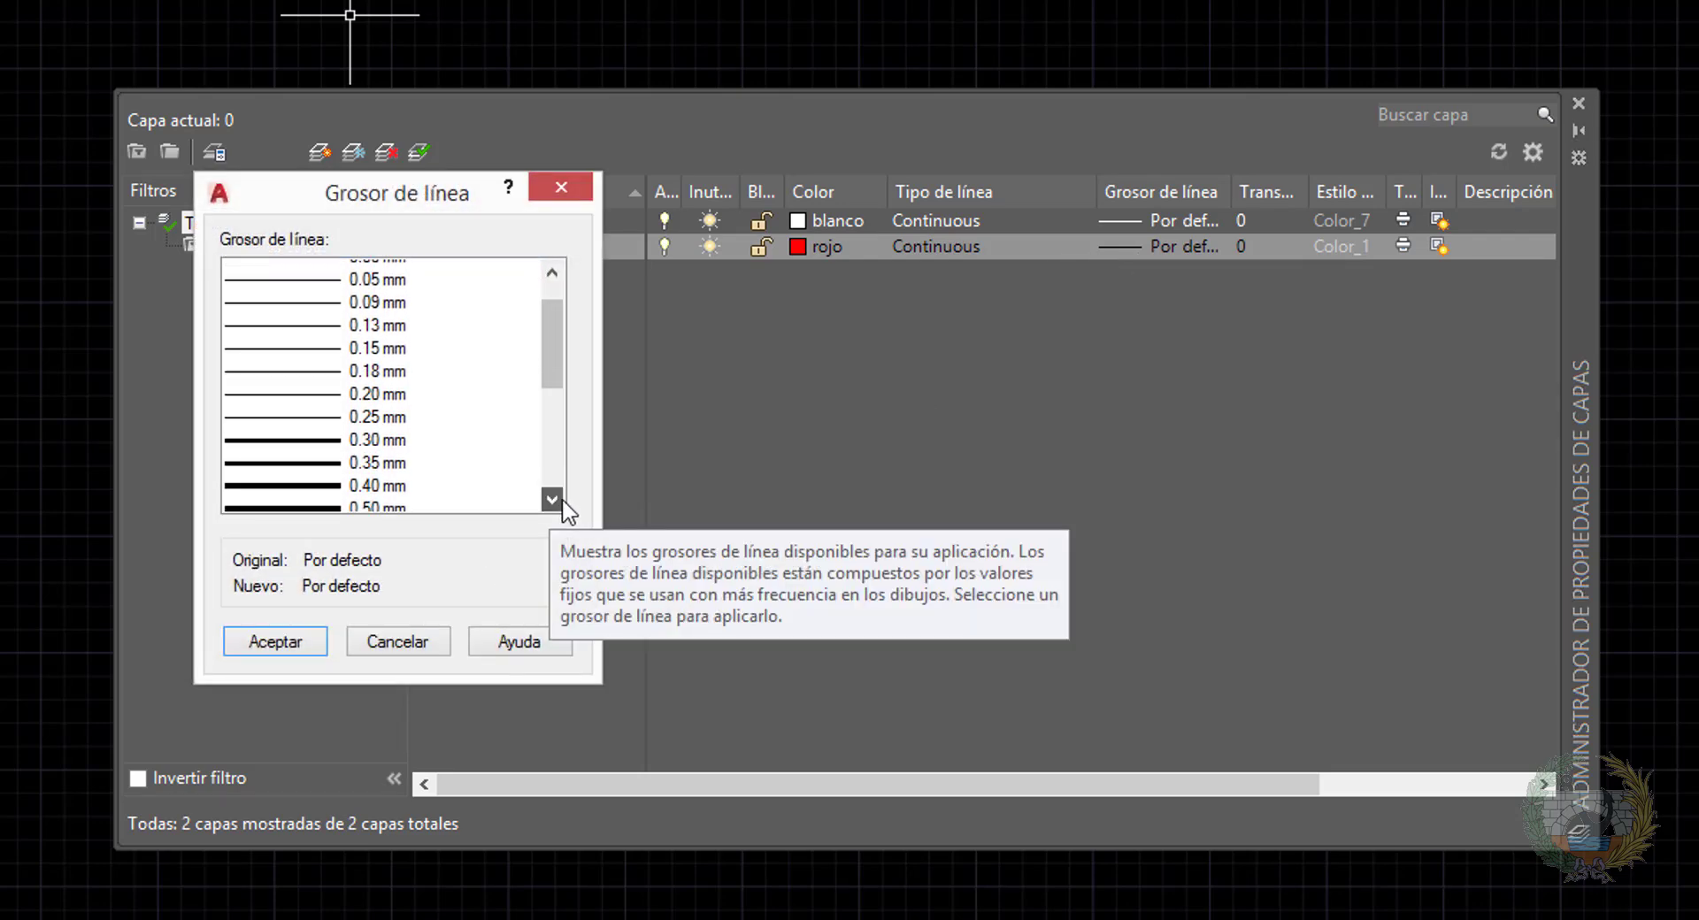
pyautogui.click(552, 500)
pyautogui.click(552, 500)
pyautogui.click(414, 478)
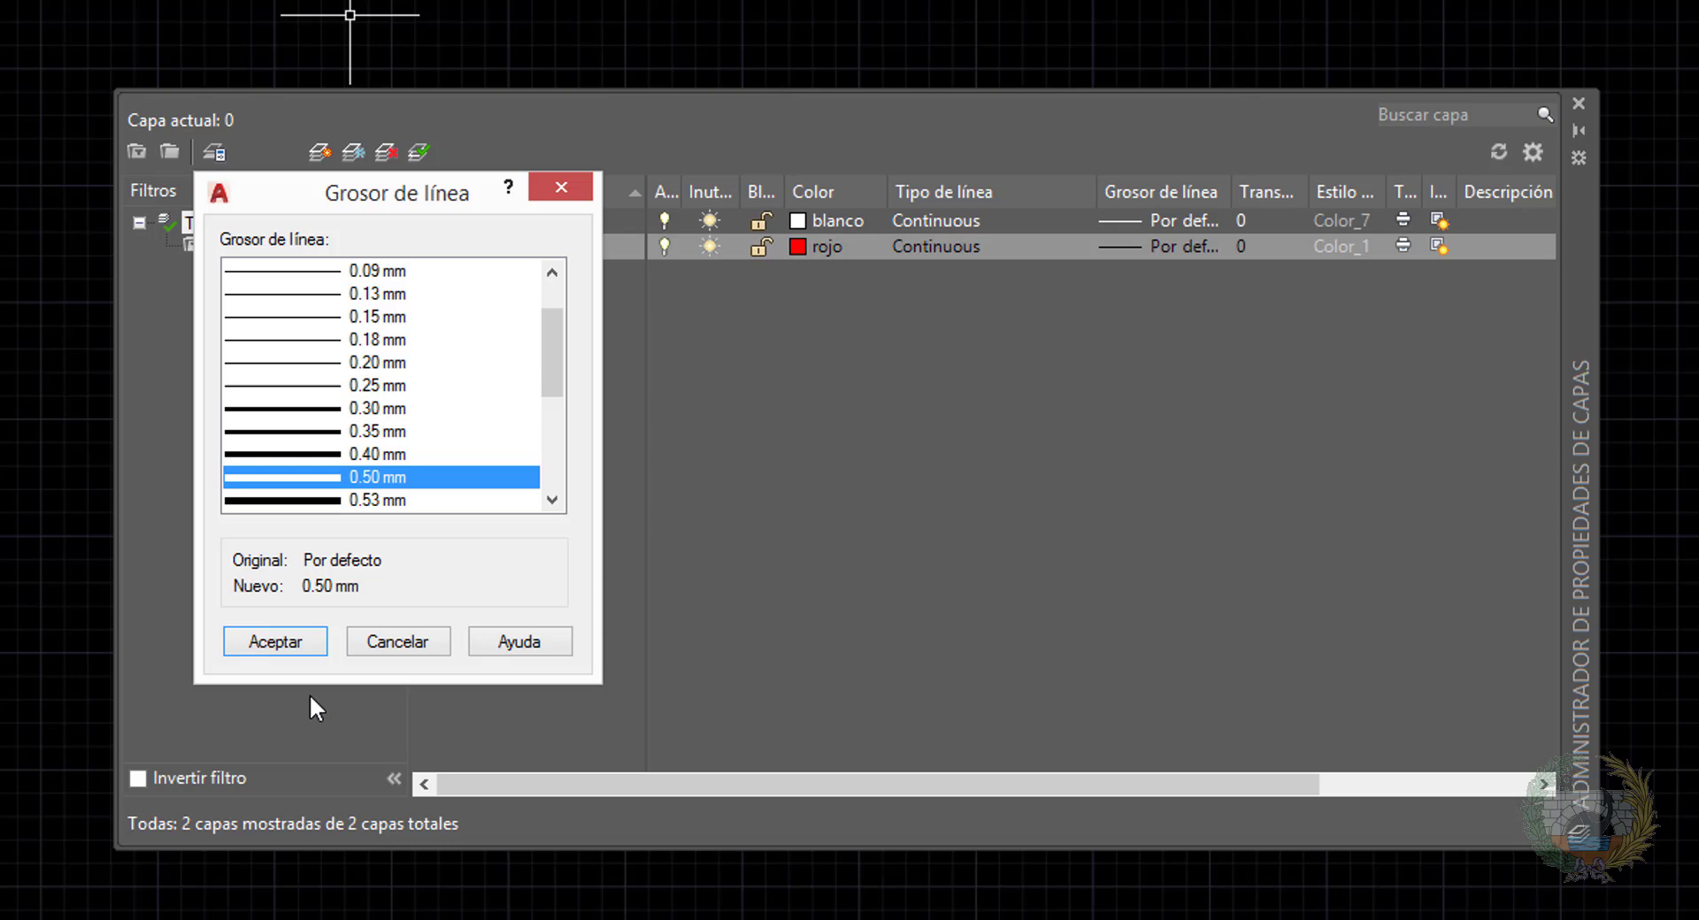
pyautogui.click(282, 646)
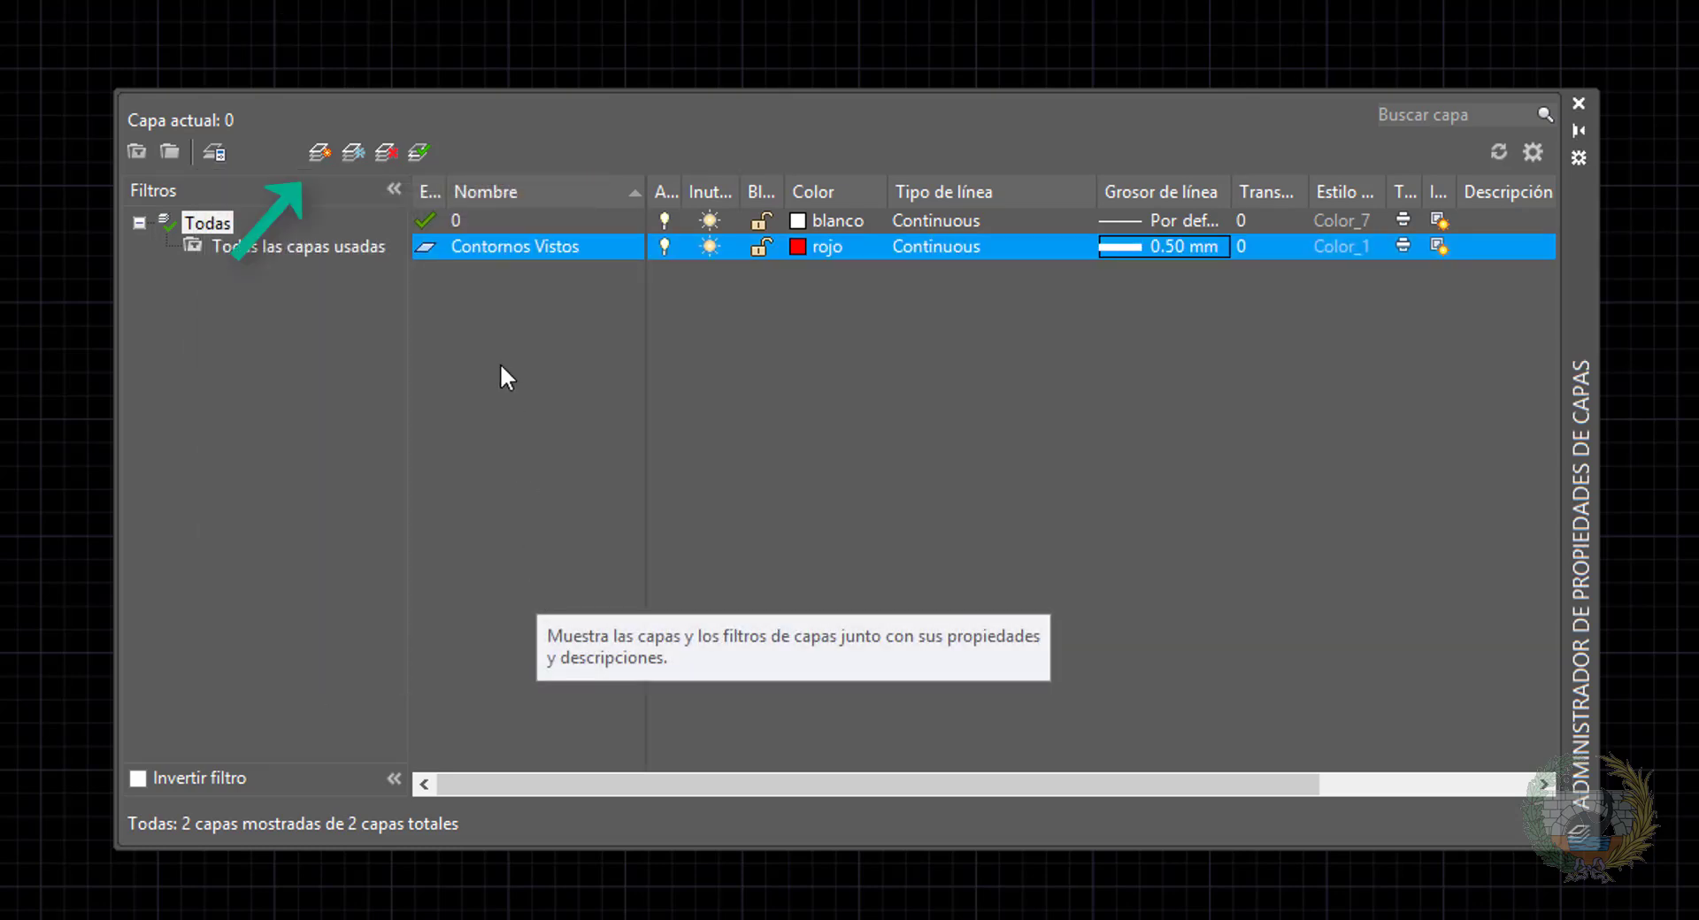
# Create another new layer named Contornos Ocultos for the hidden outlines
pyautogui.click(318, 149)
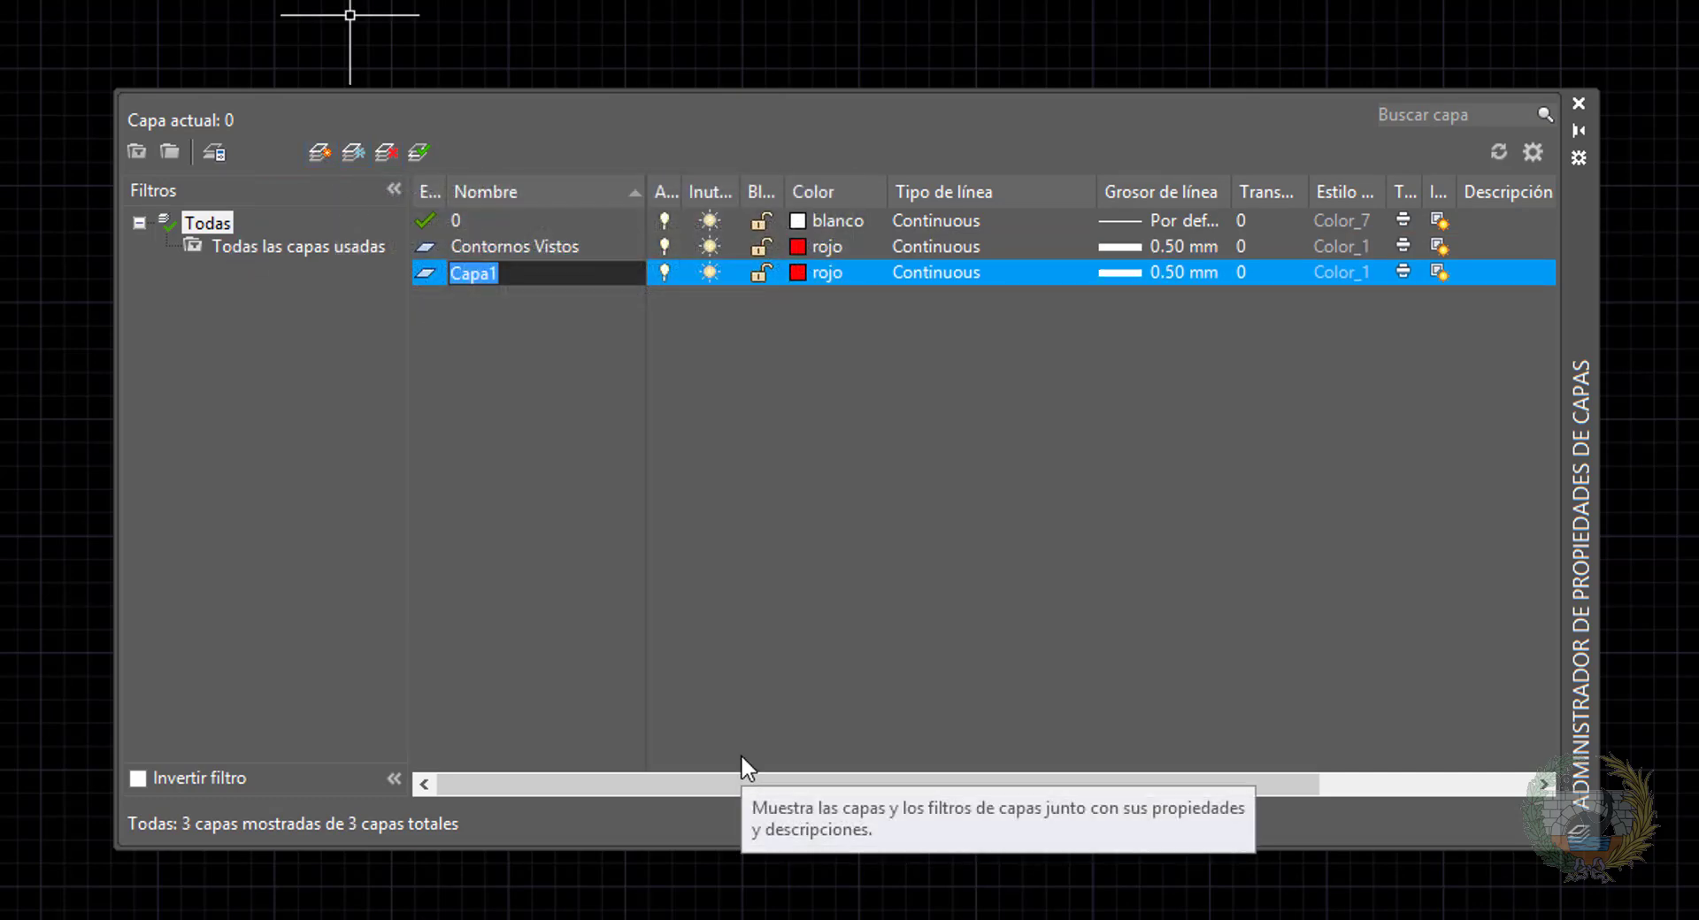
pyautogui.write('Con')
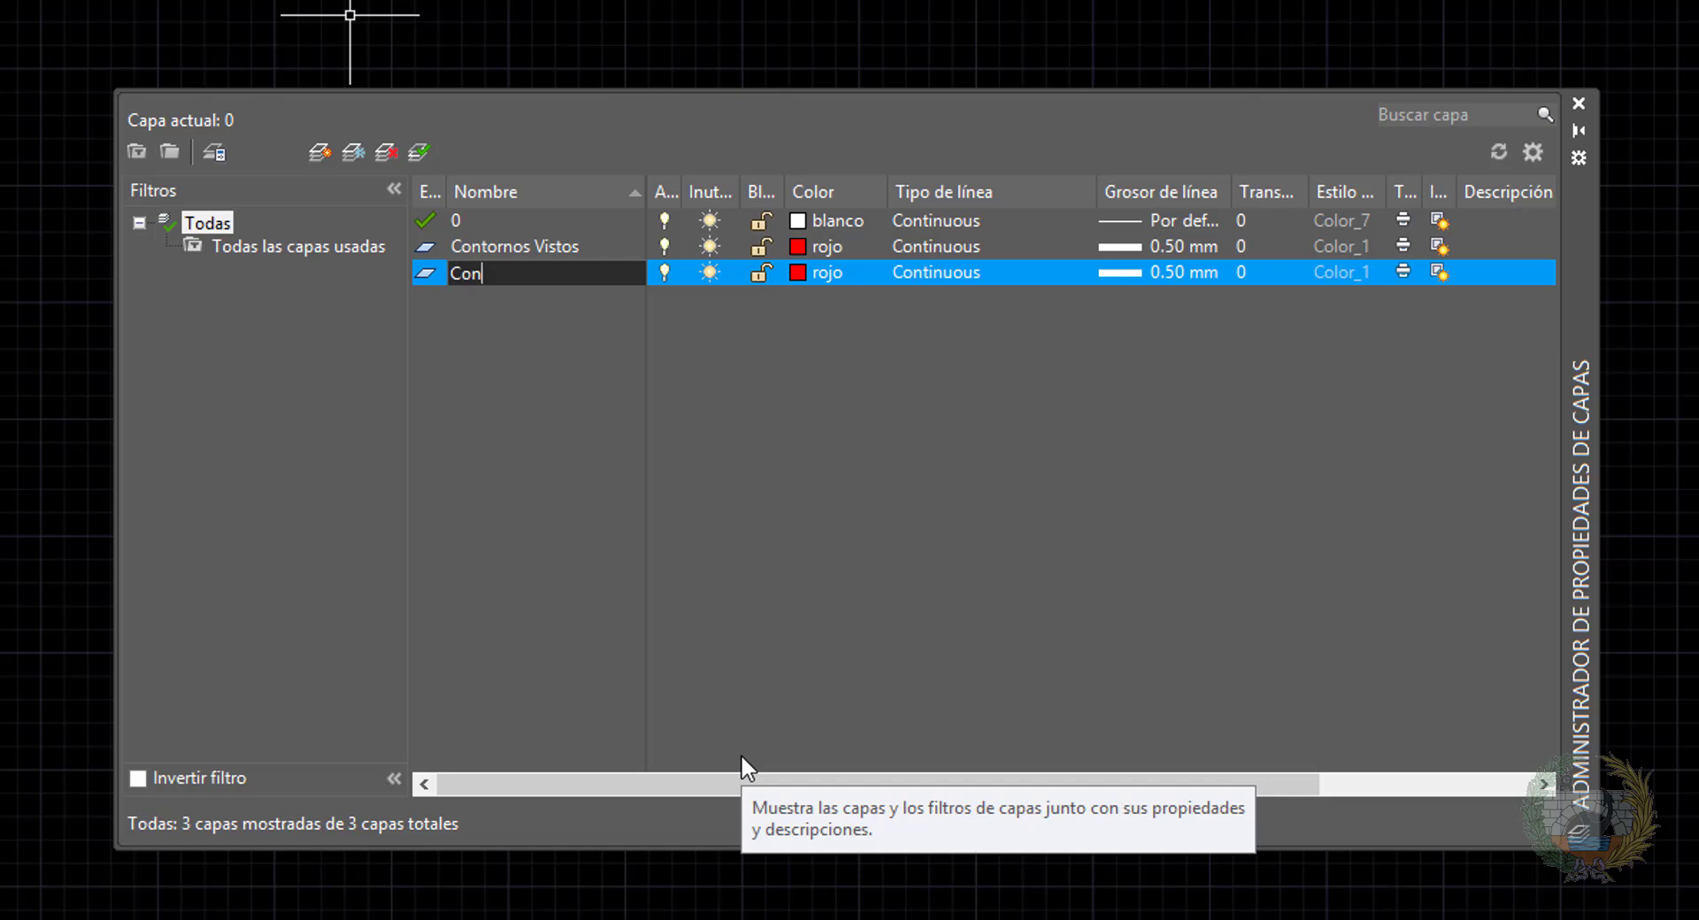
pyautogui.write('tornos Ocultos')
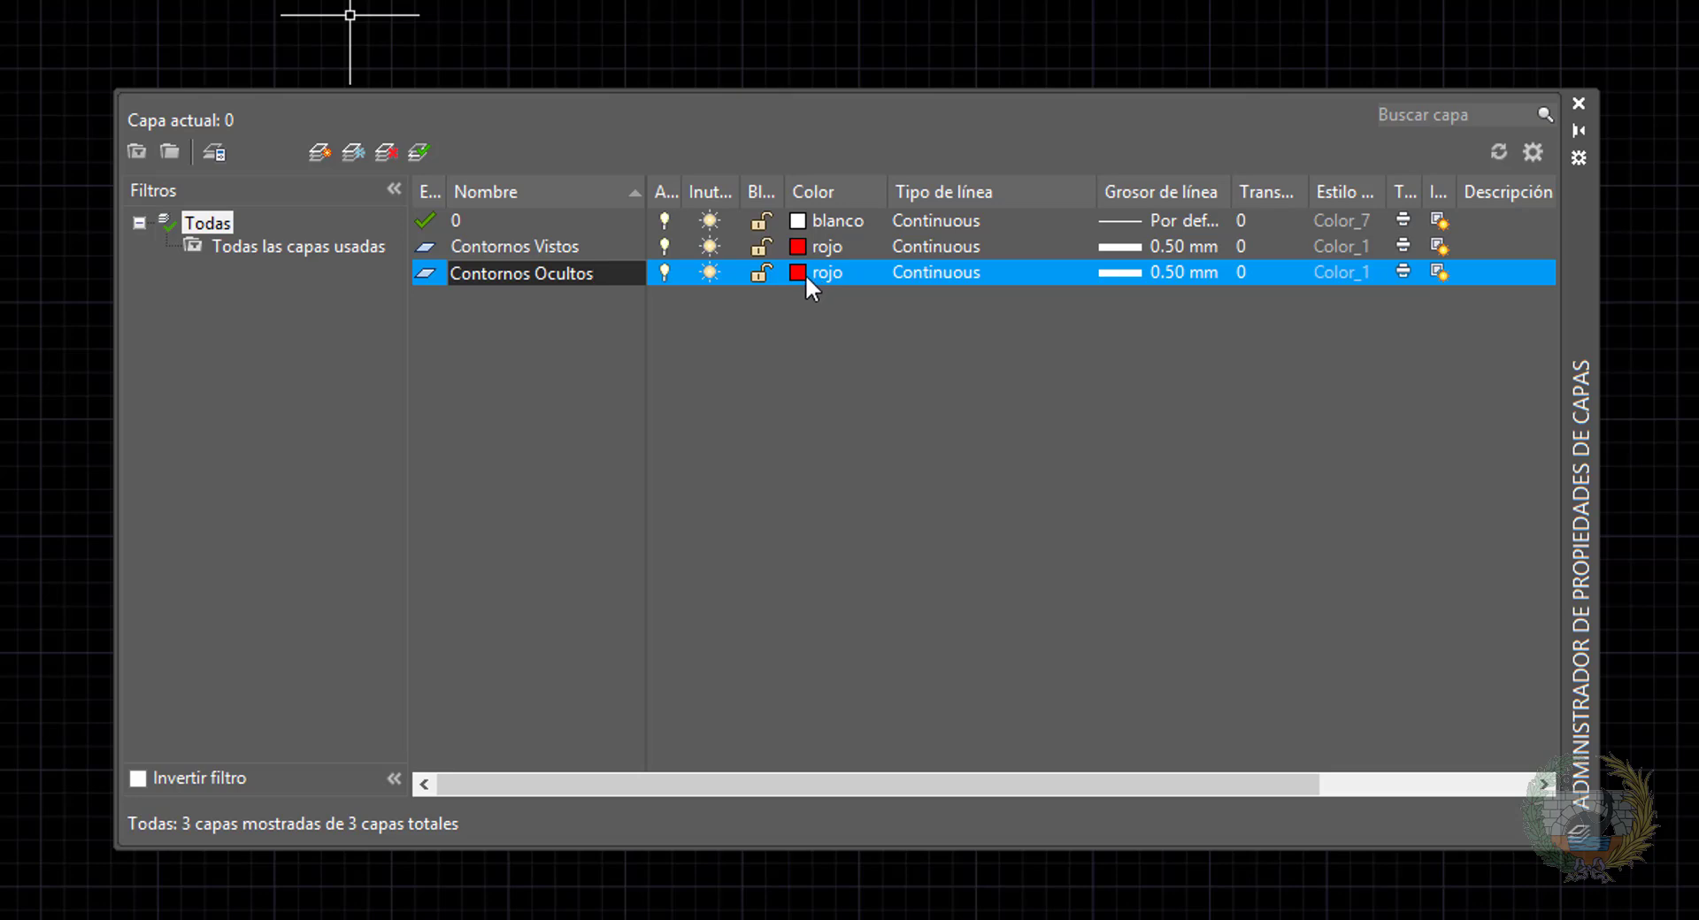
# Load the TRAZOS2 linetype from acadiso.lin and assign it to the Contornos Ocultos layer
pyautogui.click(926, 271)
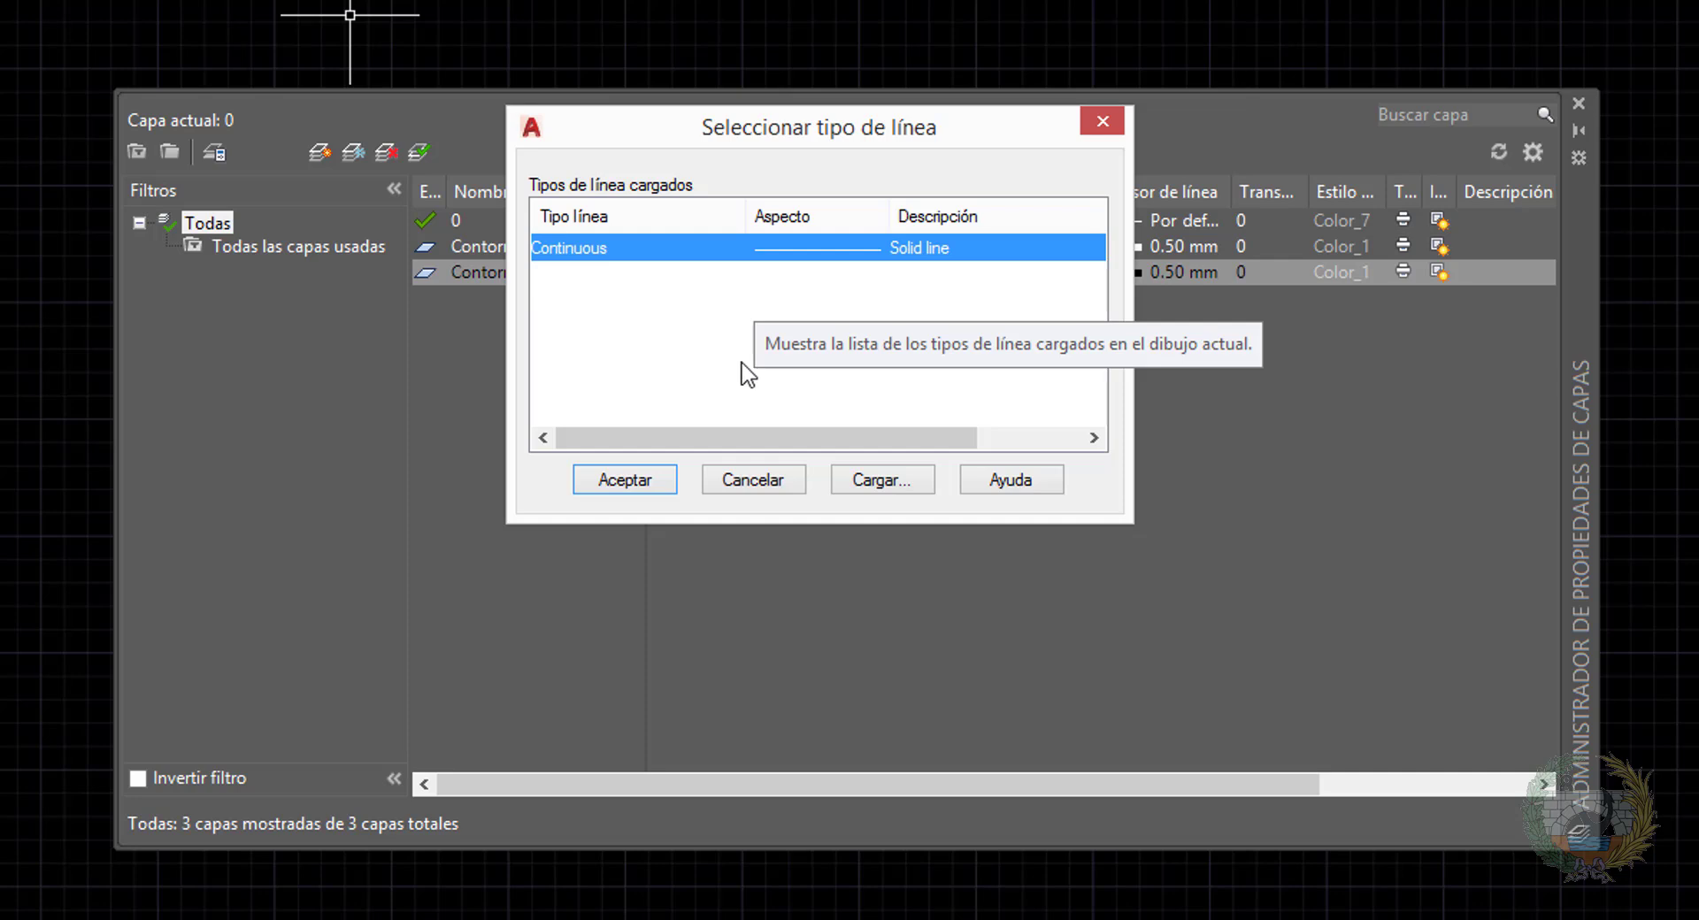
pyautogui.click(884, 484)
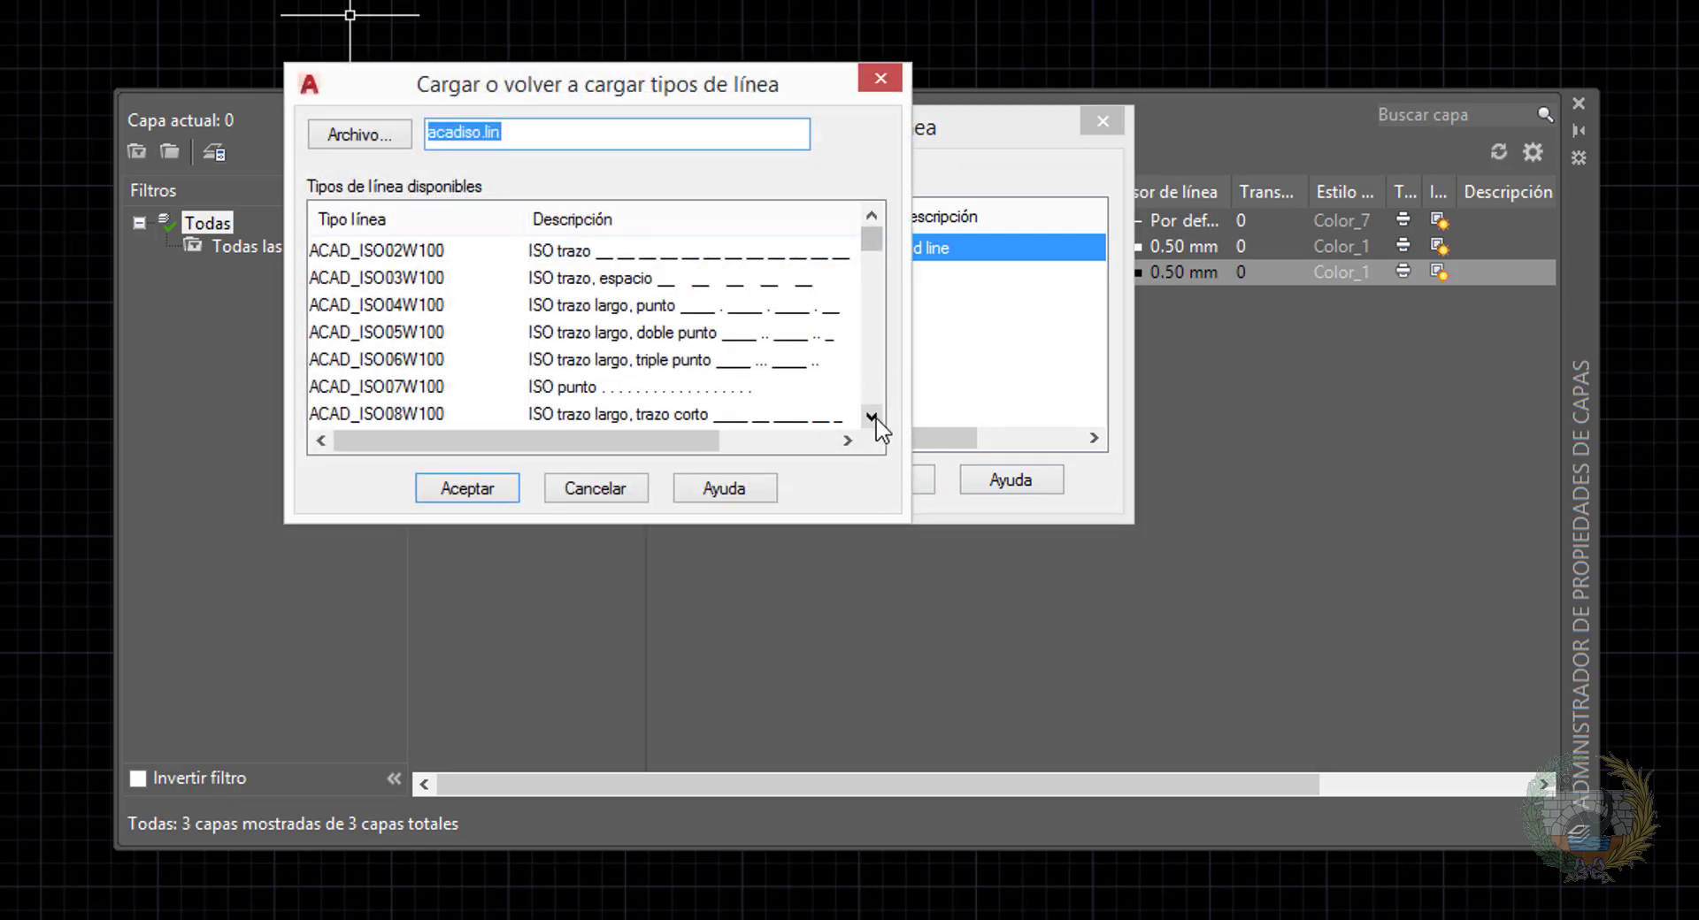
pyautogui.moveTo(873, 415); pyautogui.dragTo(873, 421)
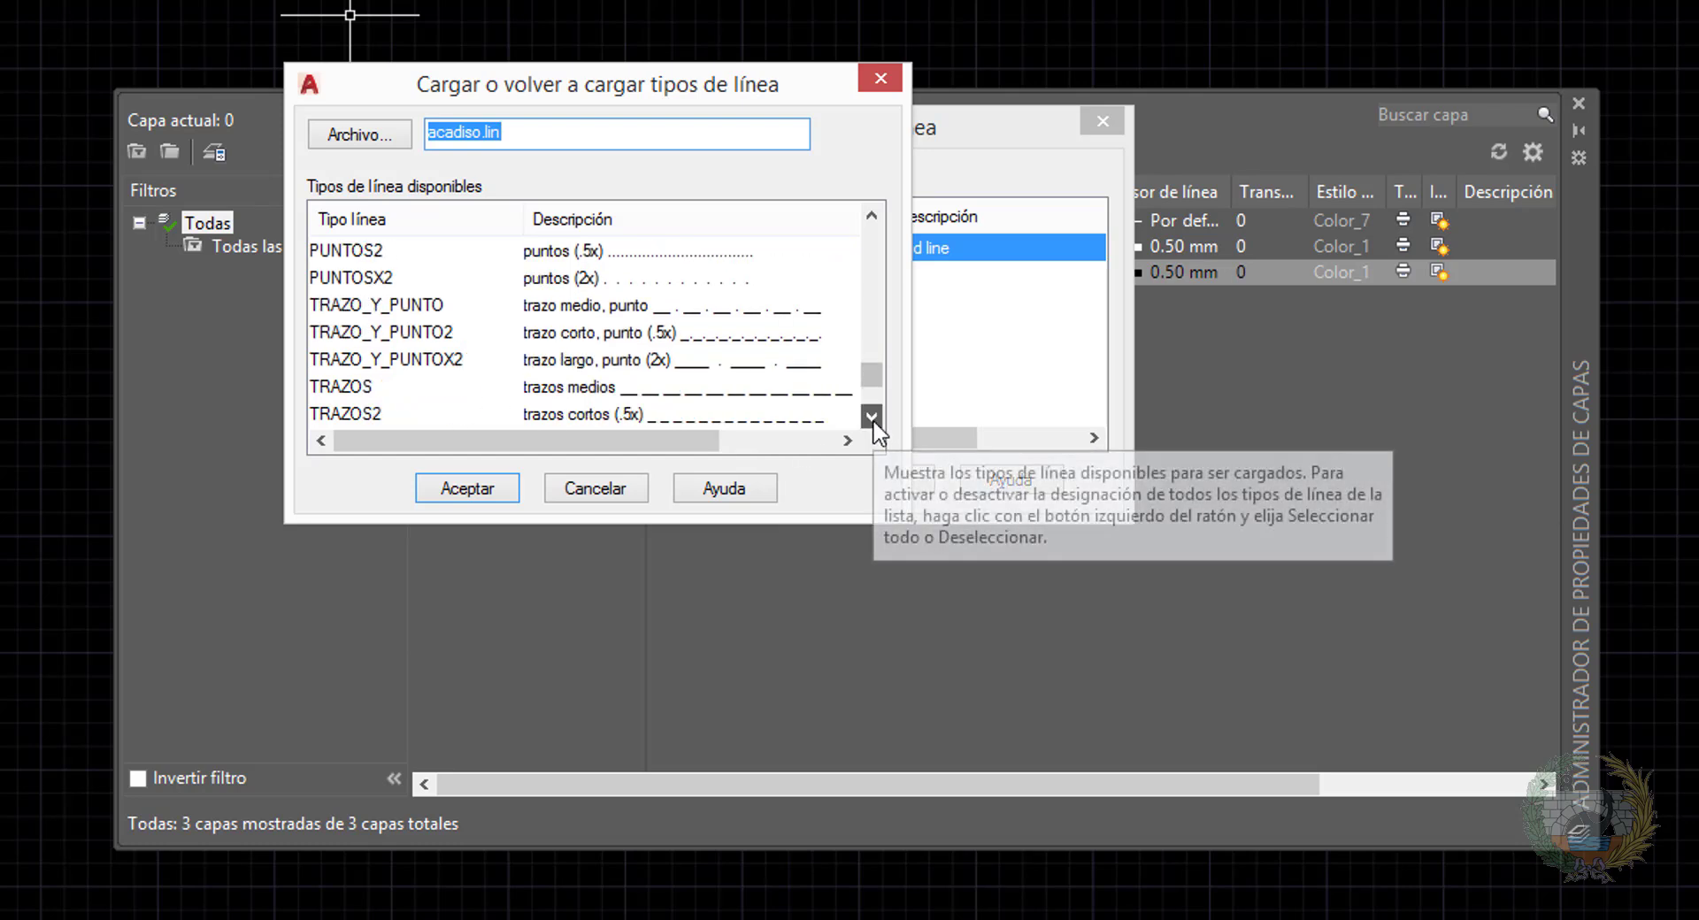
pyautogui.click(358, 412)
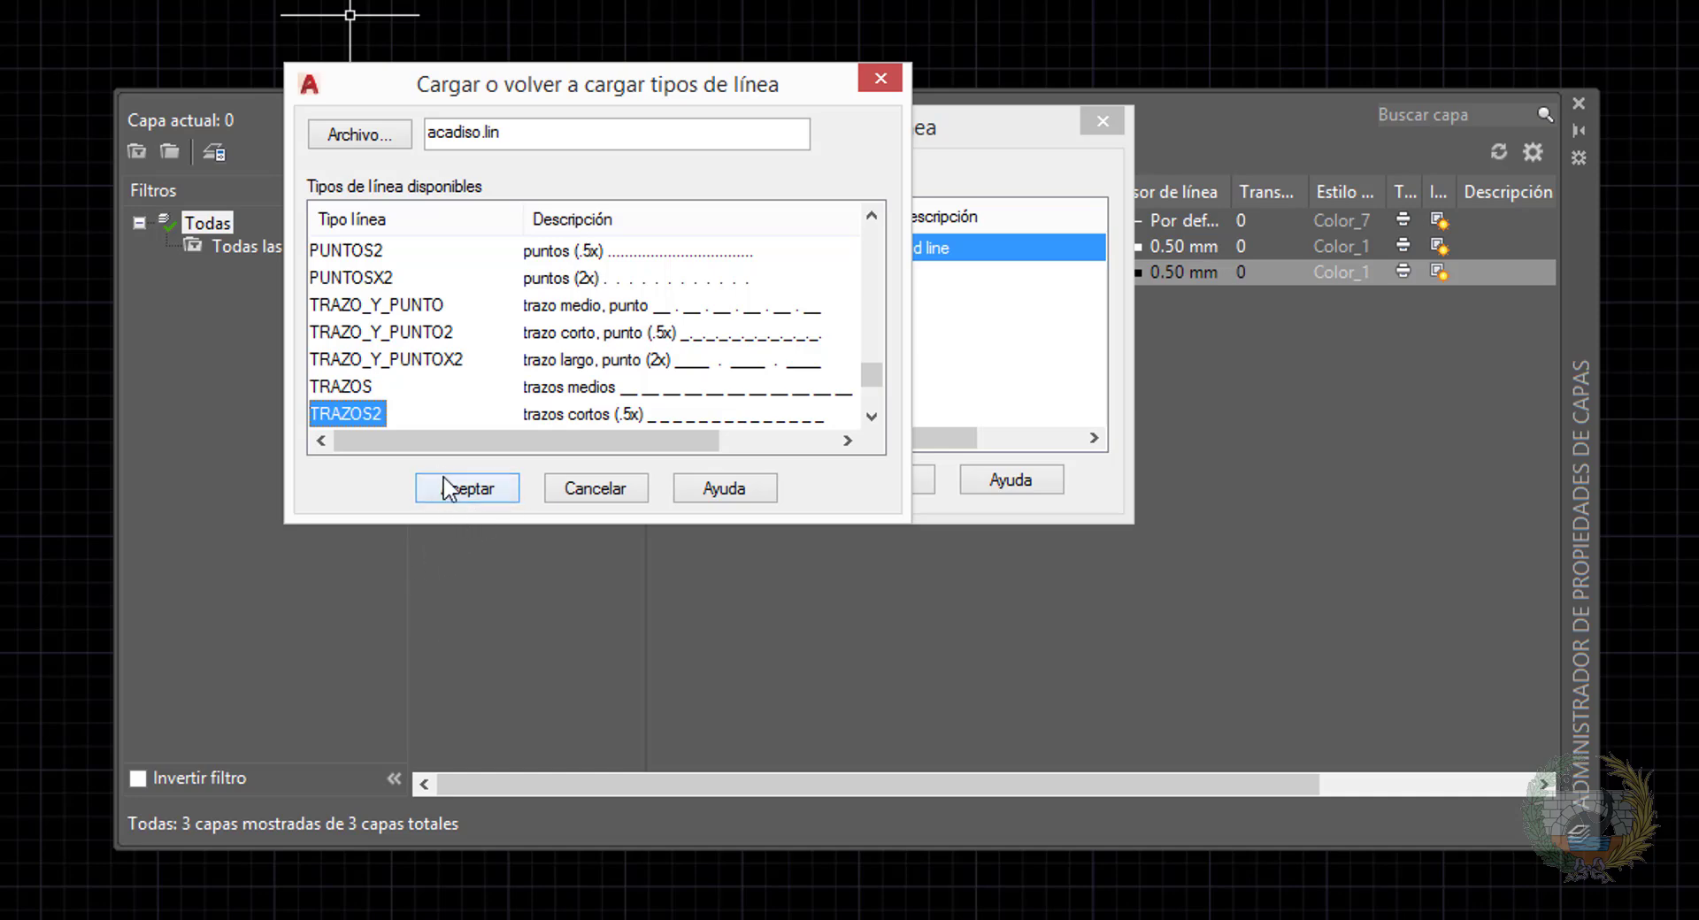
pyautogui.click(456, 492)
pyautogui.click(581, 282)
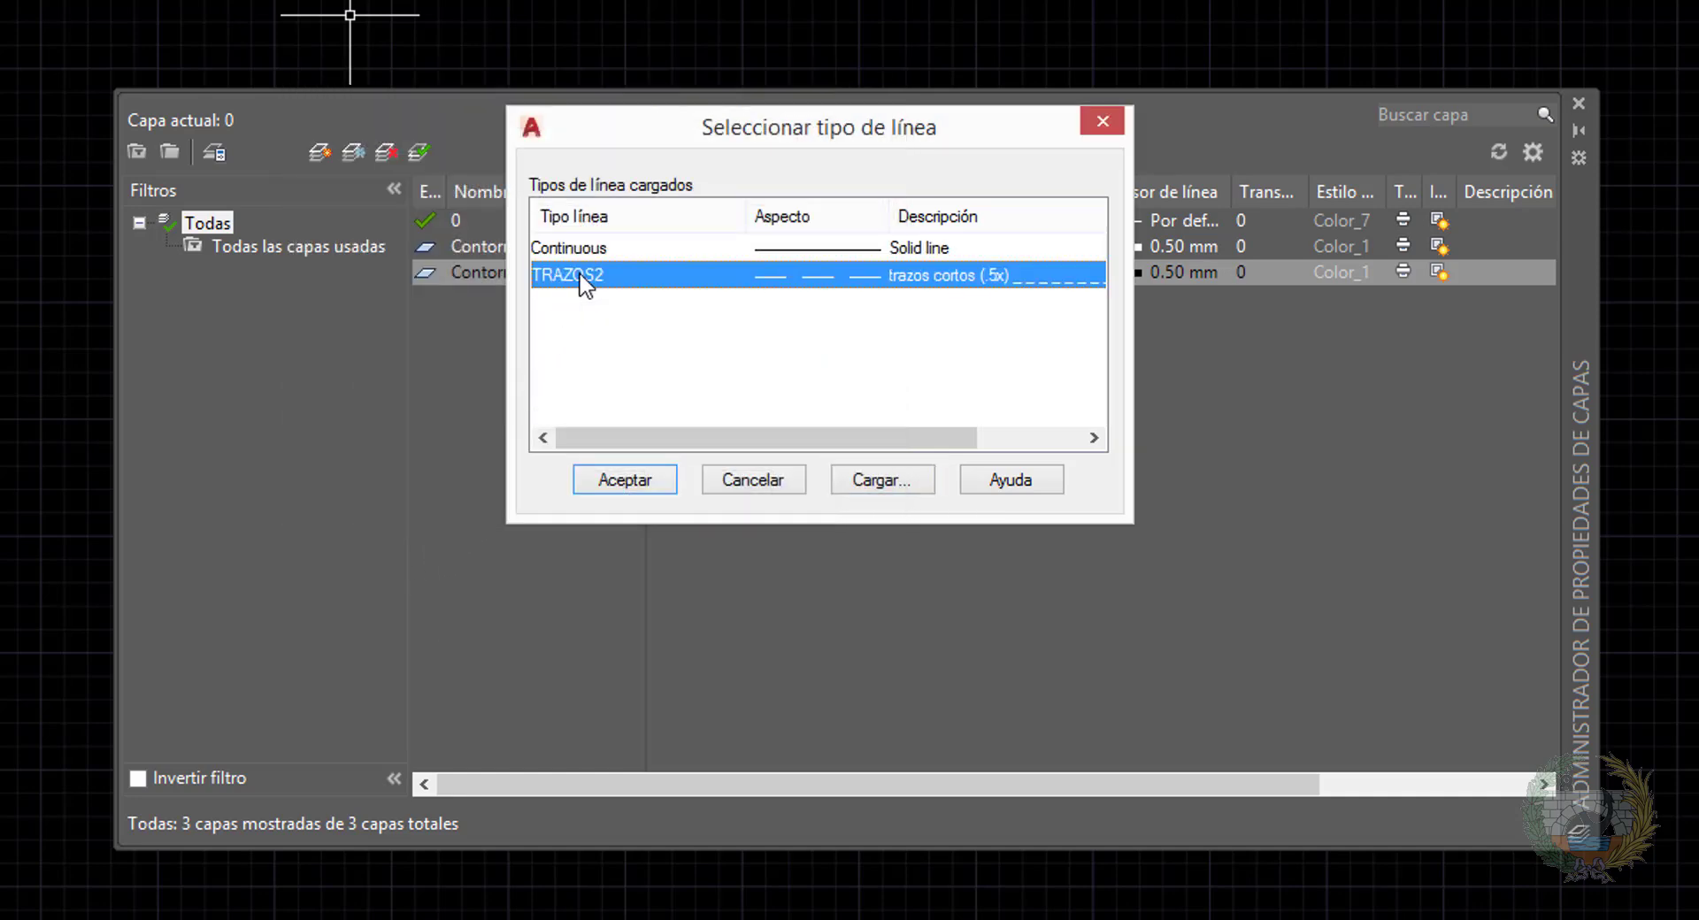
pyautogui.click(595, 488)
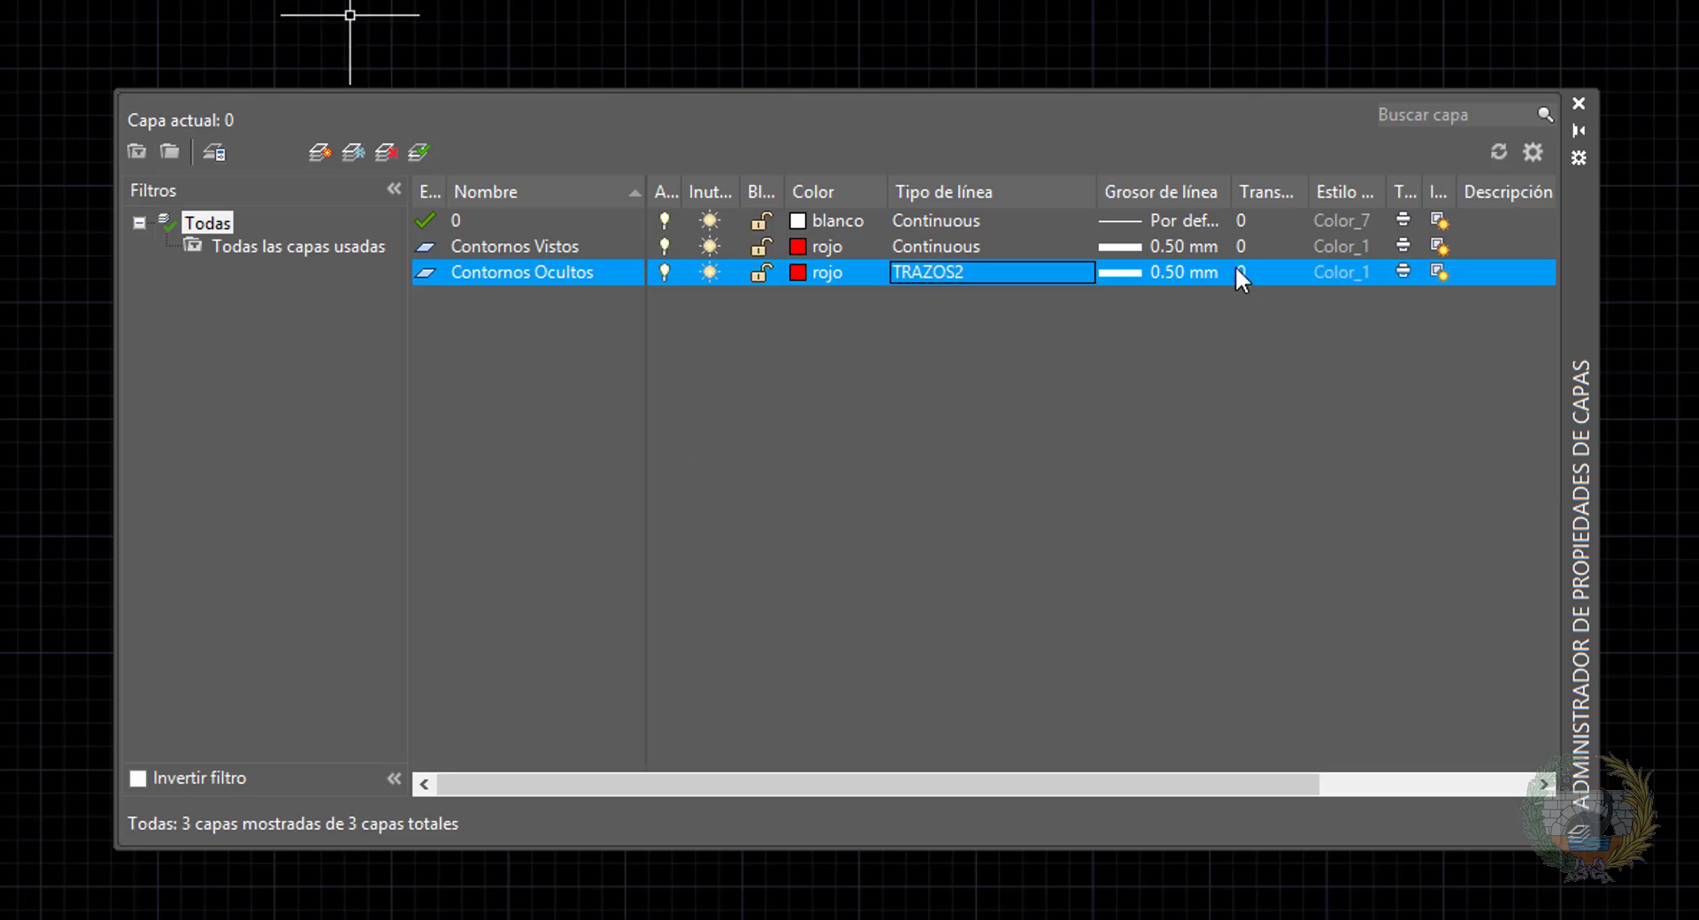
# Set the lineweight of the Contornos Ocultos layer to 0.35 mm
pyautogui.click(1164, 269)
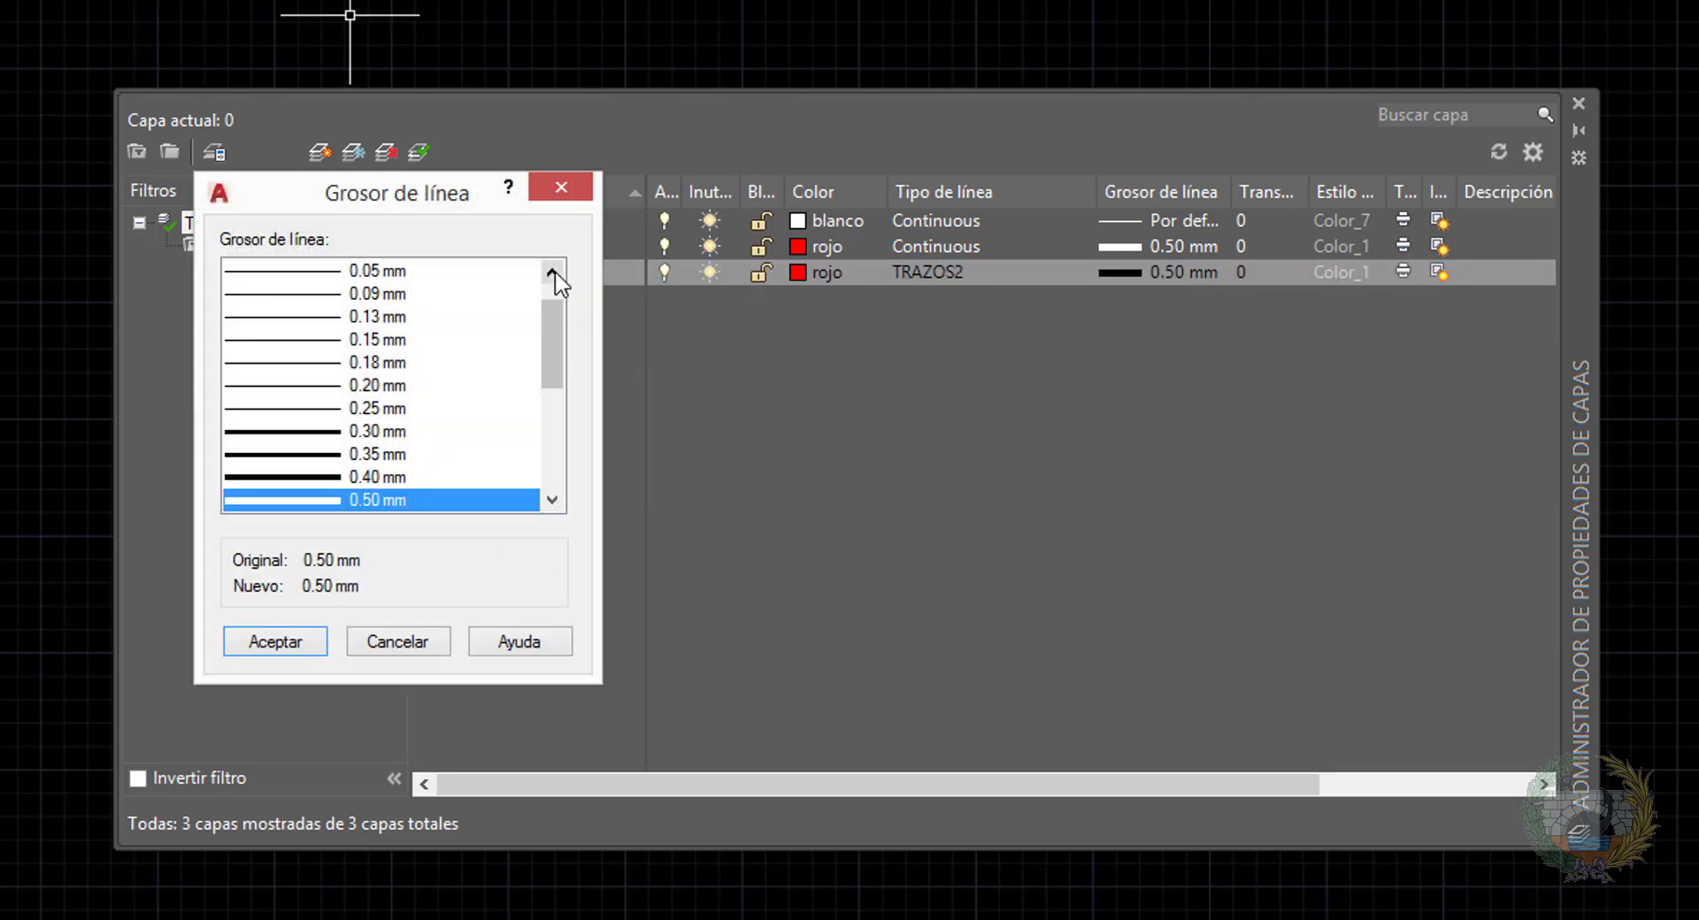
pyautogui.click(378, 454)
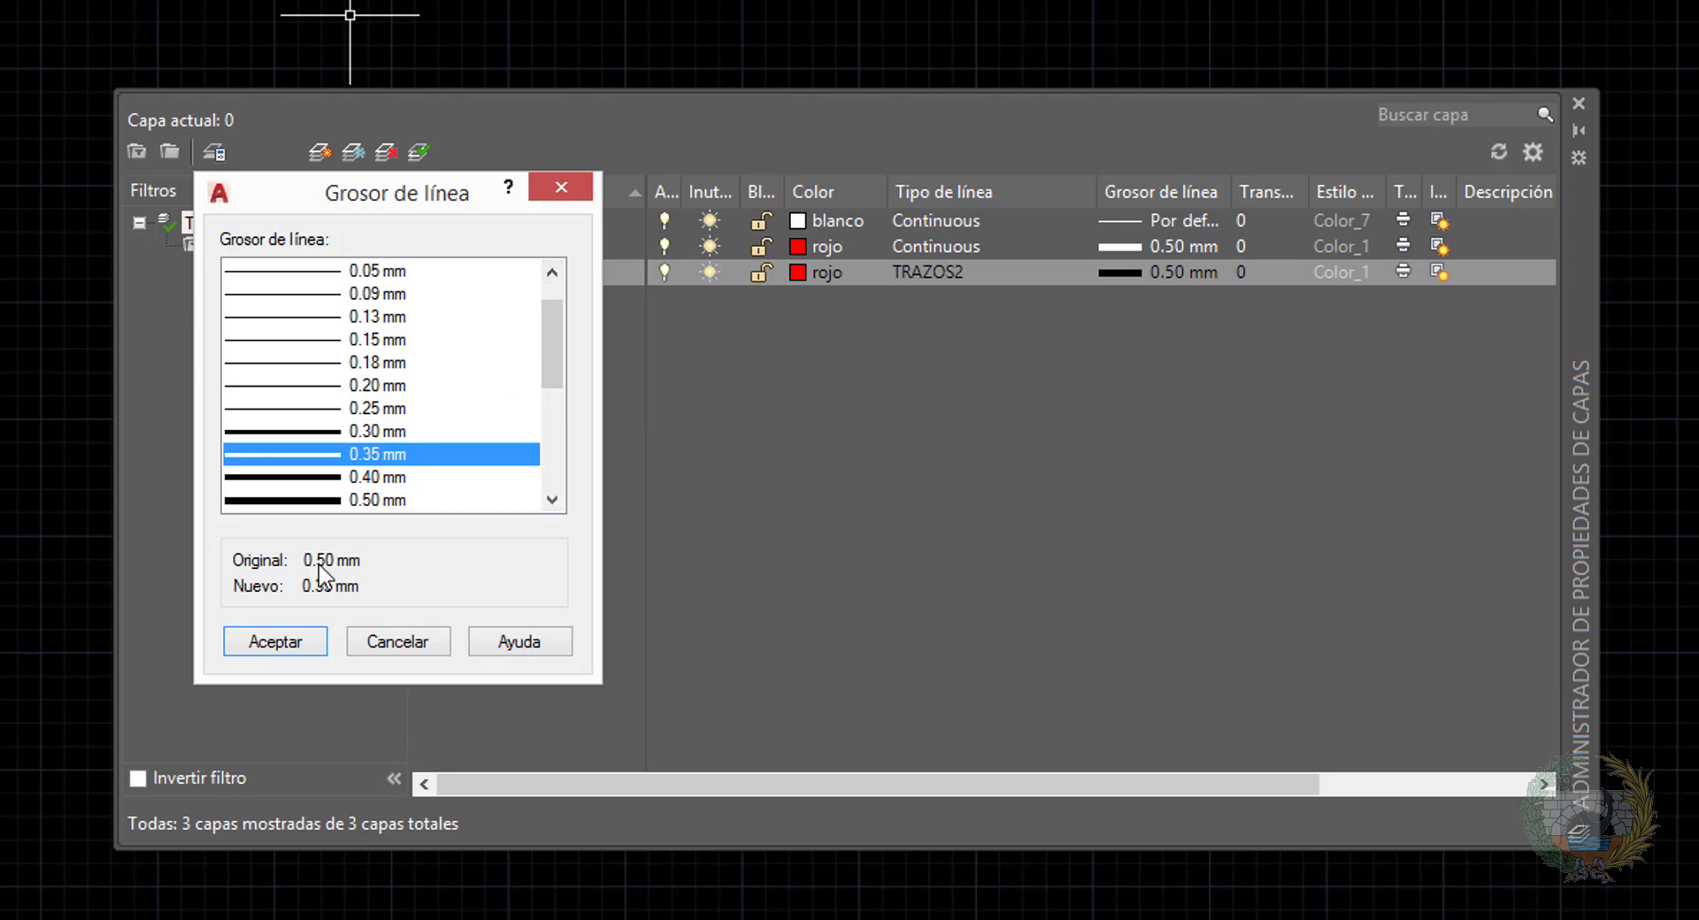
pyautogui.click(274, 644)
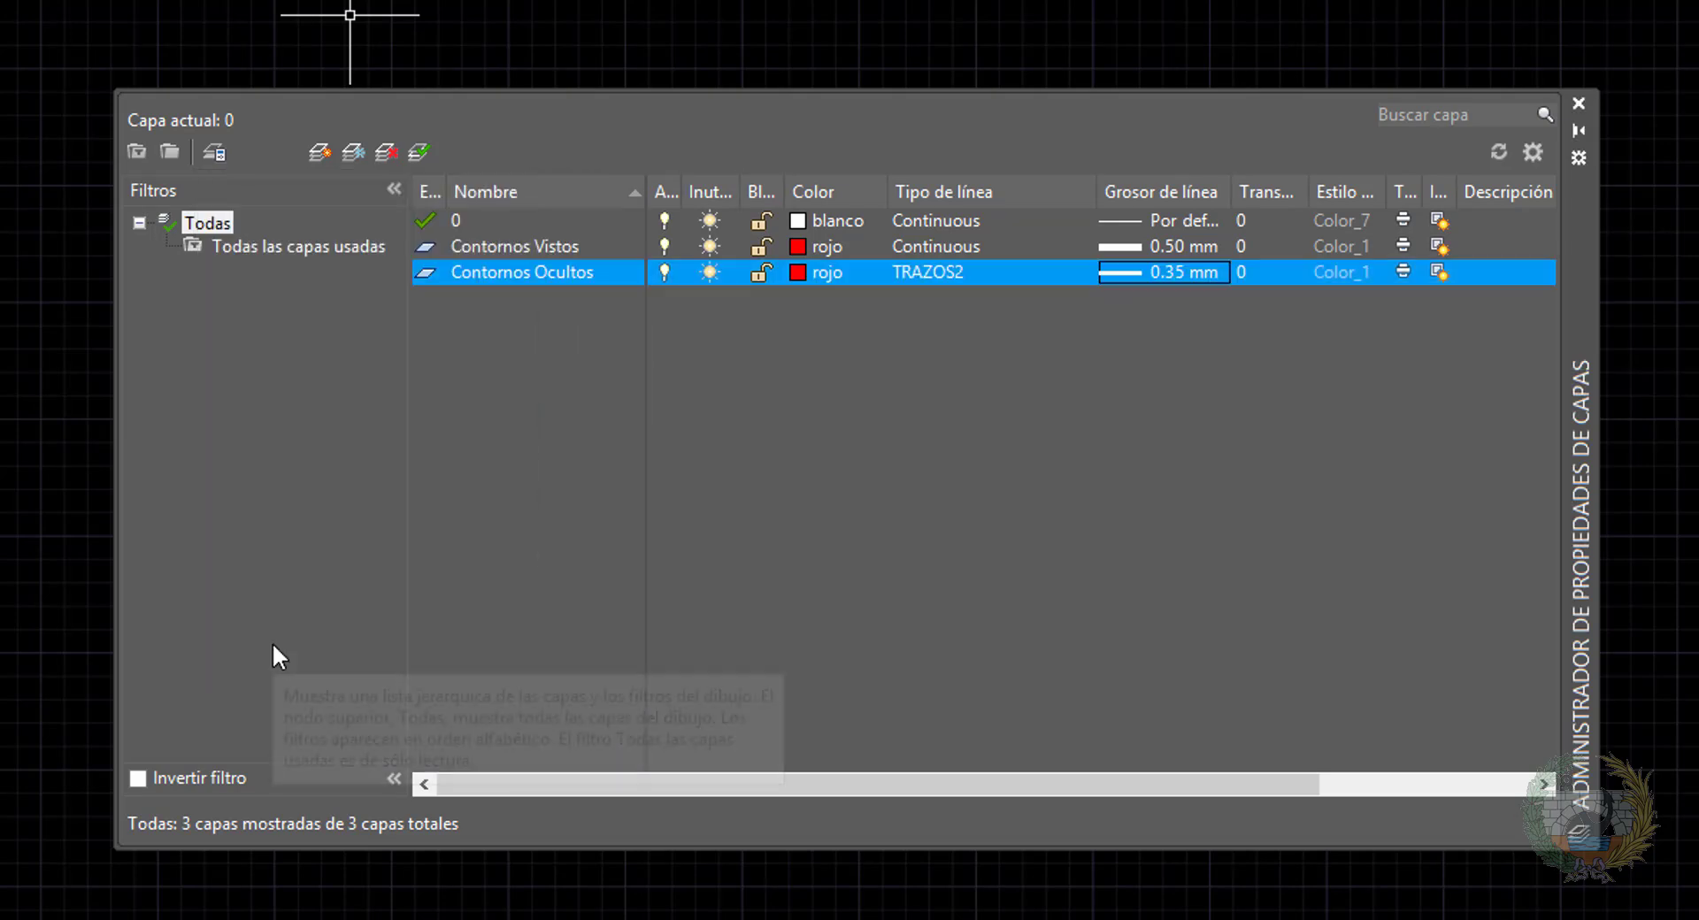
# Create a new layer named Acotación and set its colour to white (blanco)
pyautogui.click(320, 153)
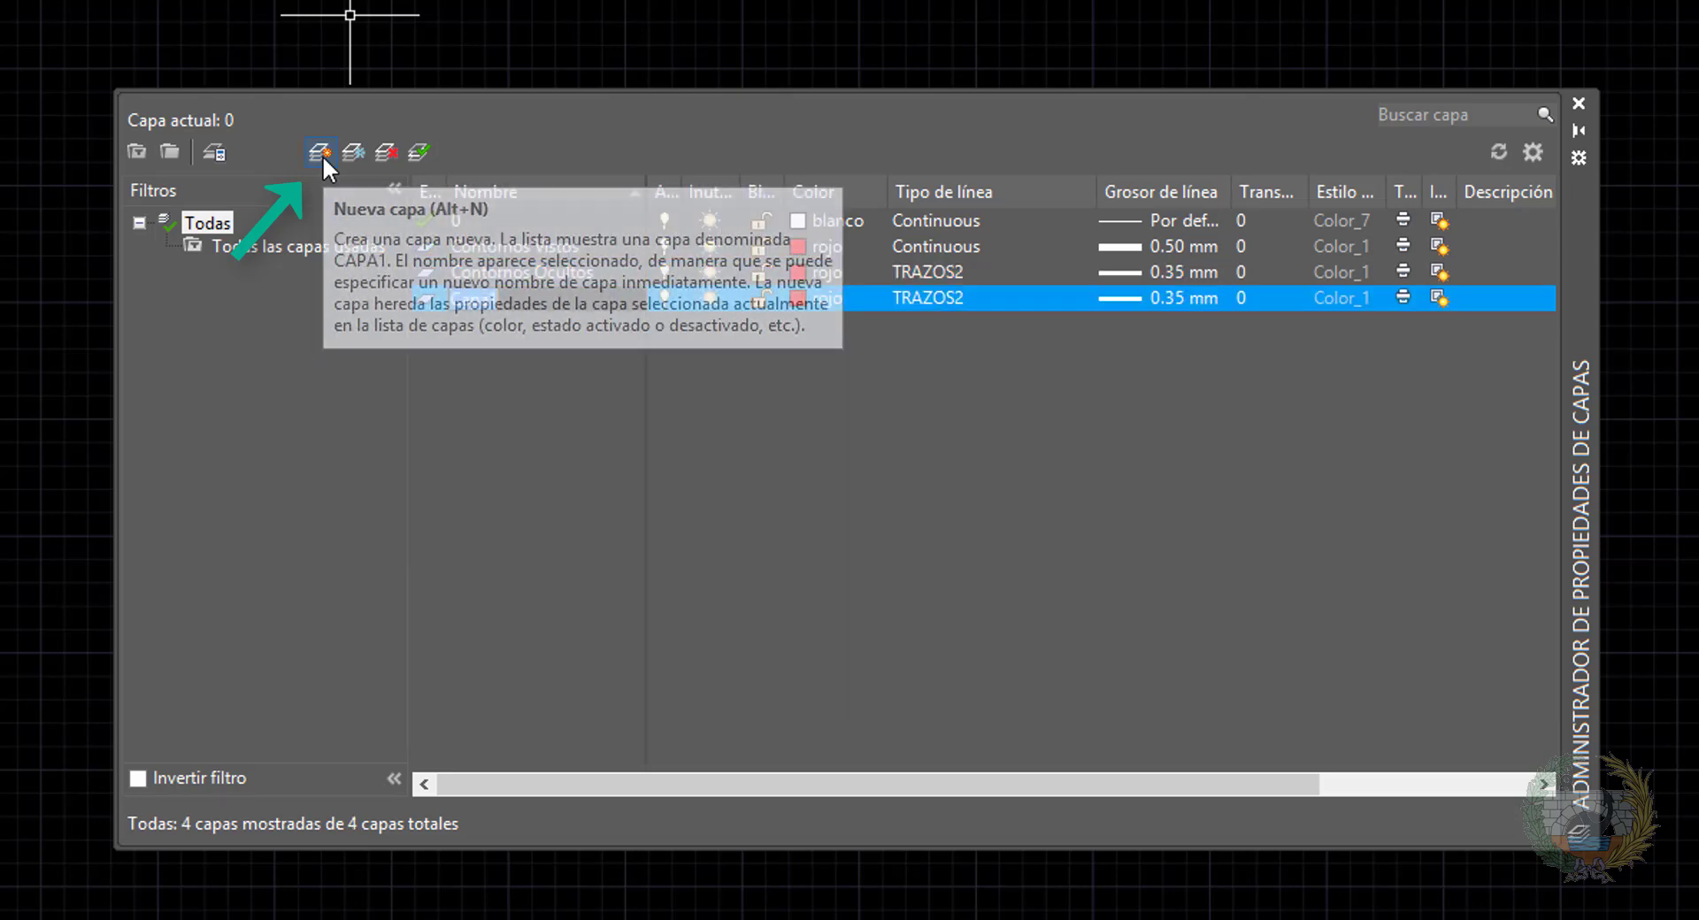
pyautogui.write('Ac')
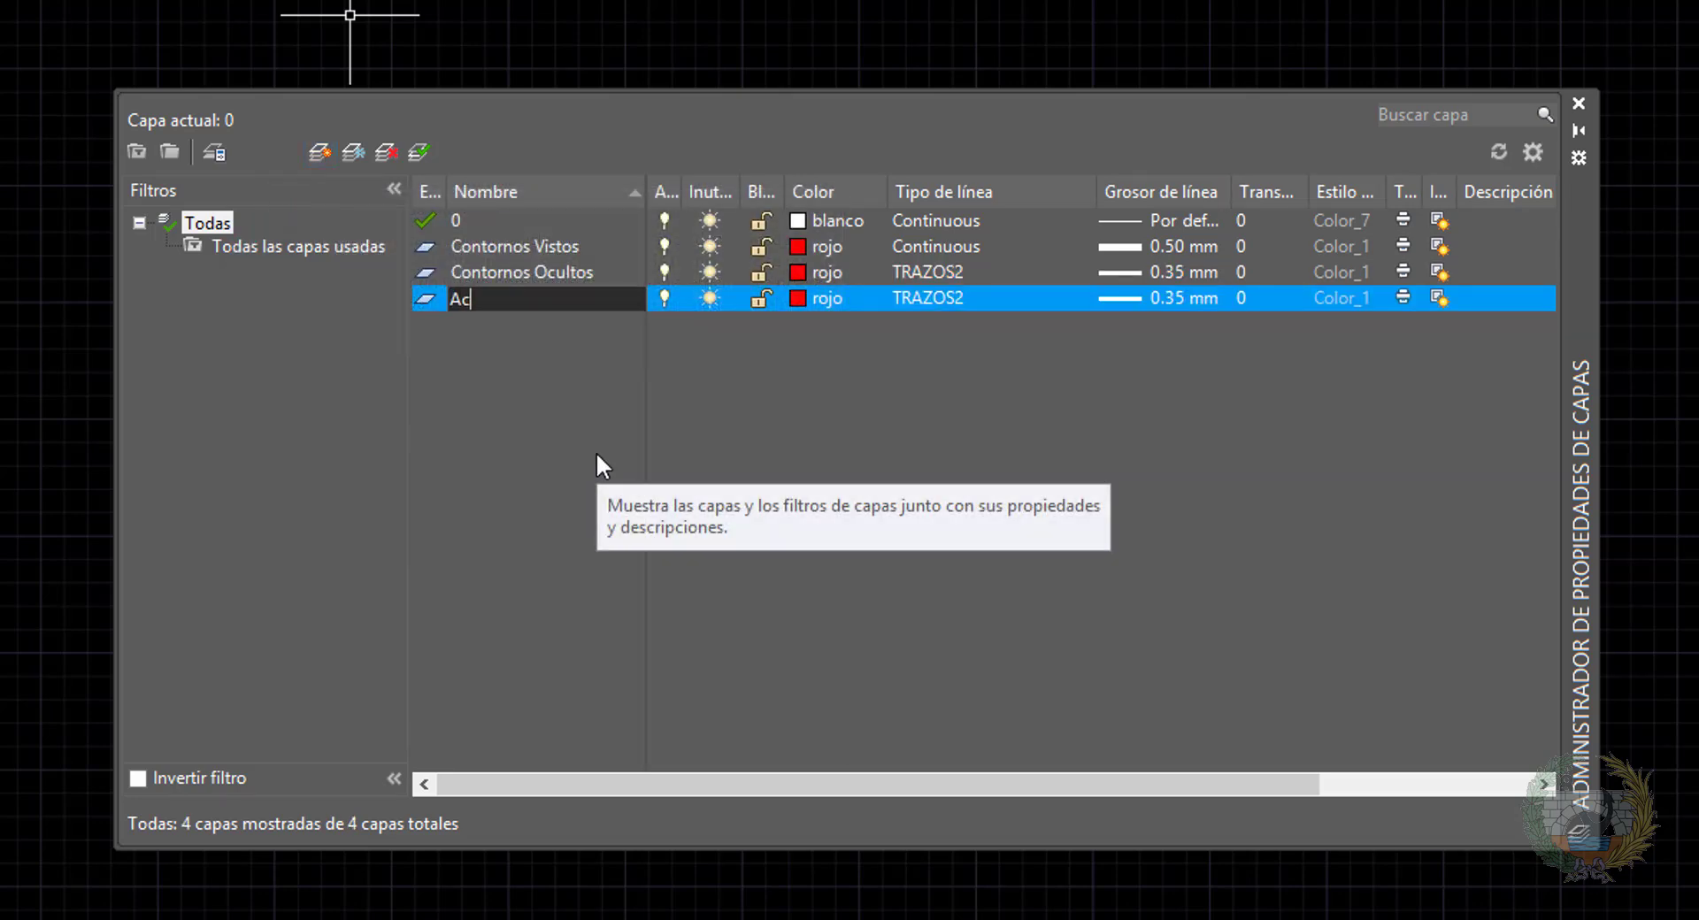
pyautogui.write('otación')
pyautogui.click(798, 299)
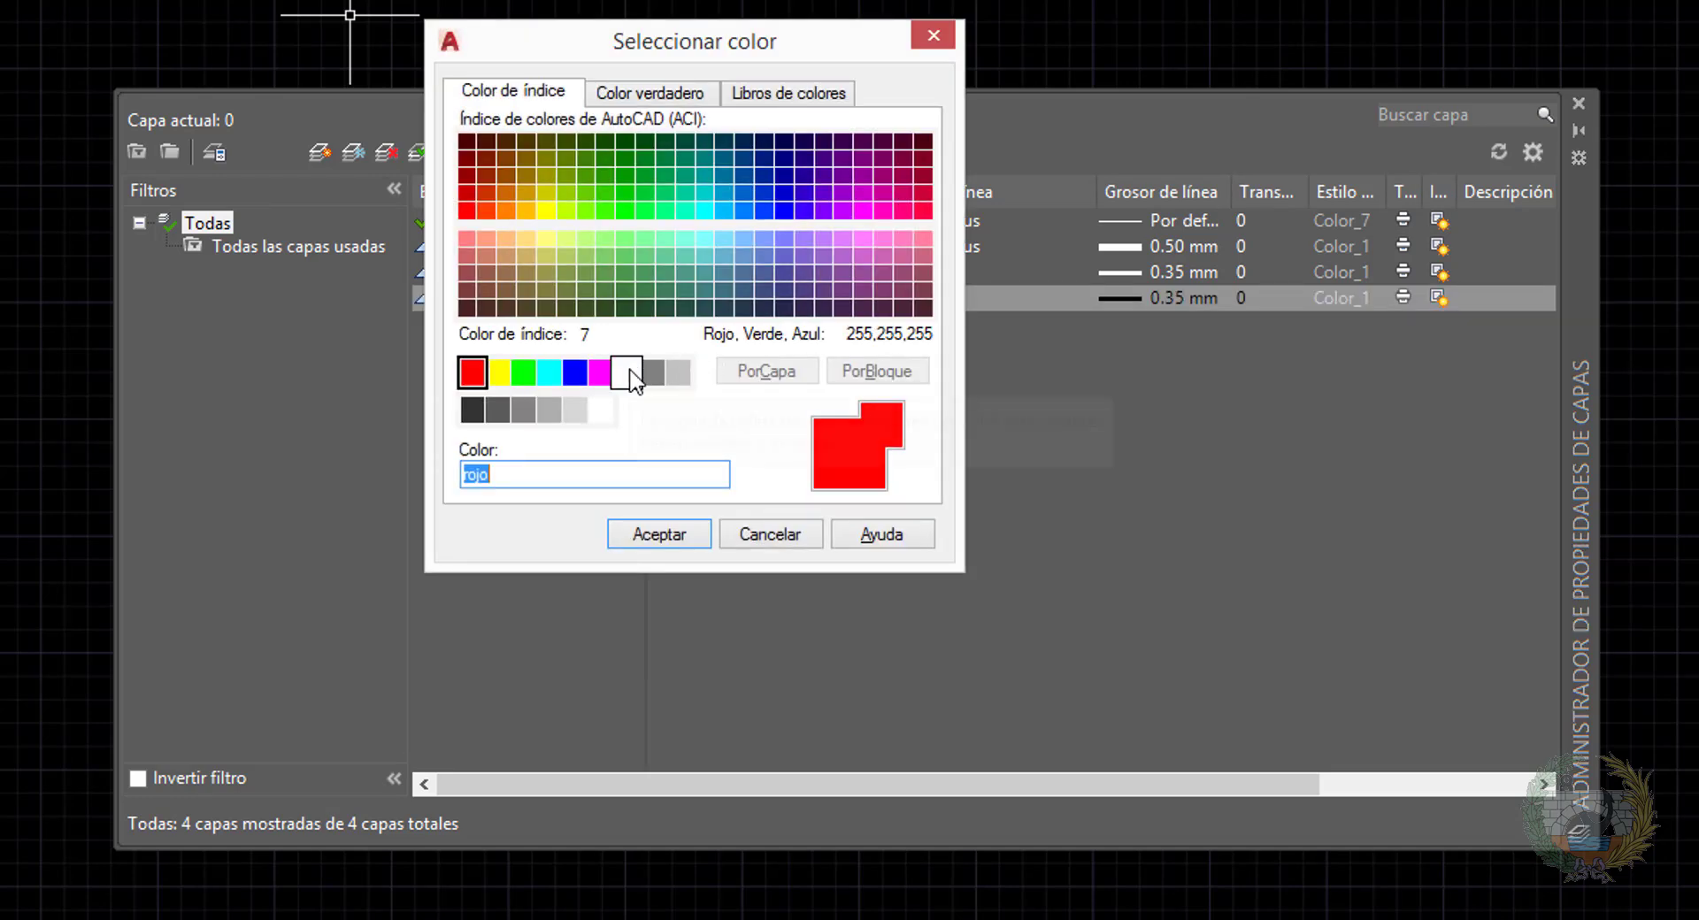
pyautogui.click(629, 371)
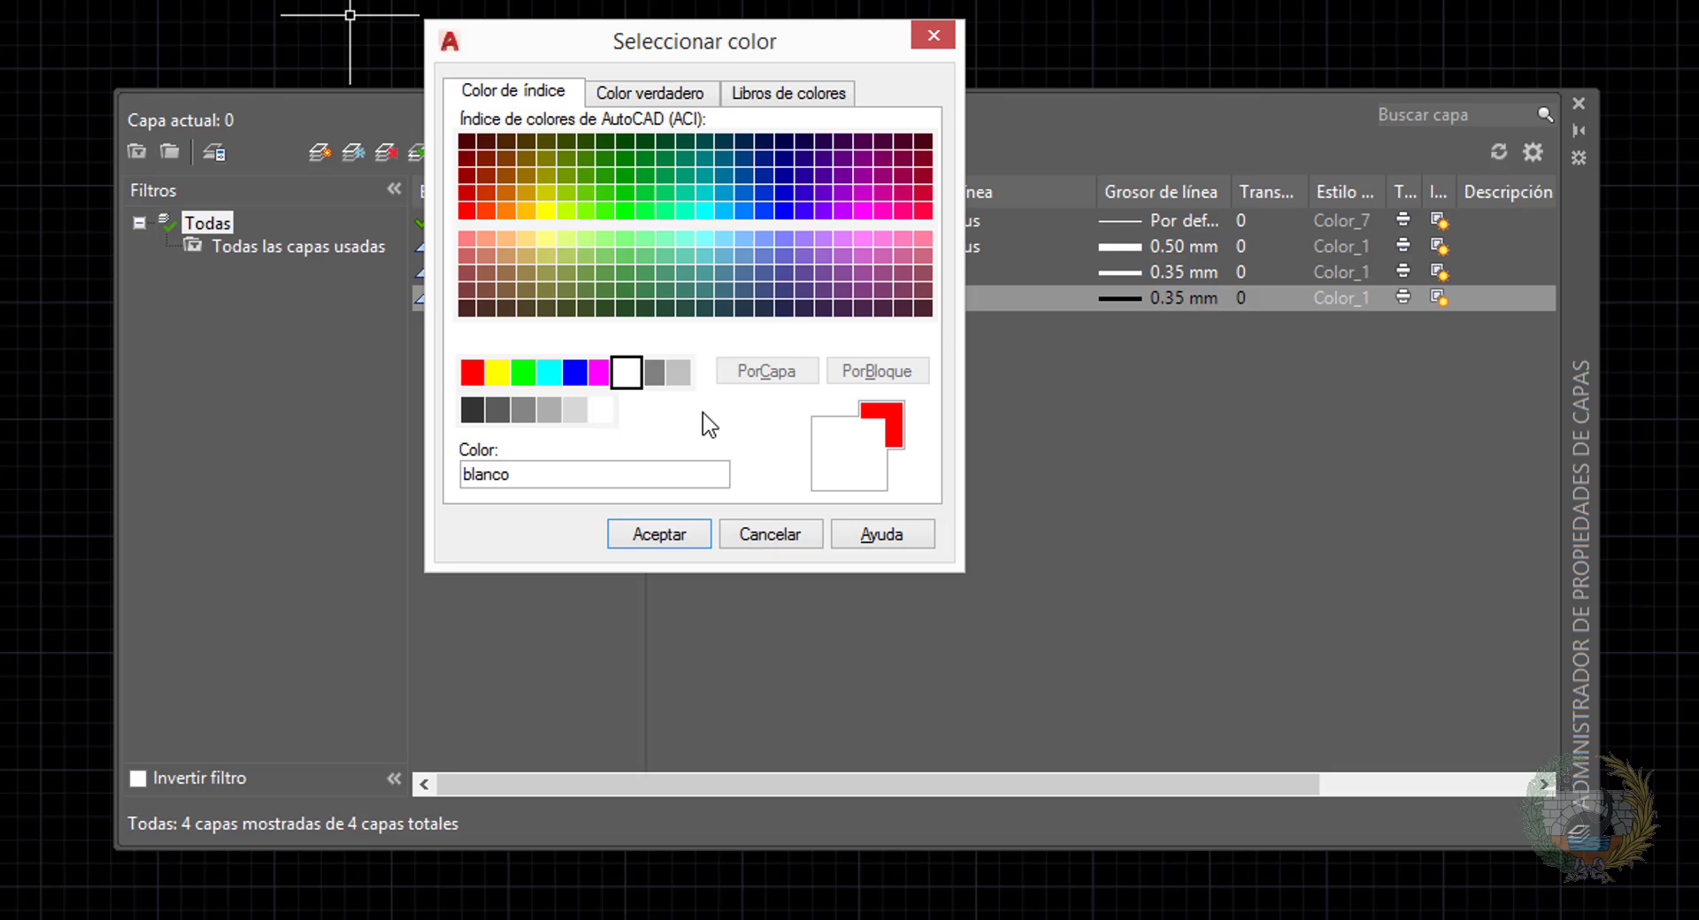
pyautogui.click(641, 534)
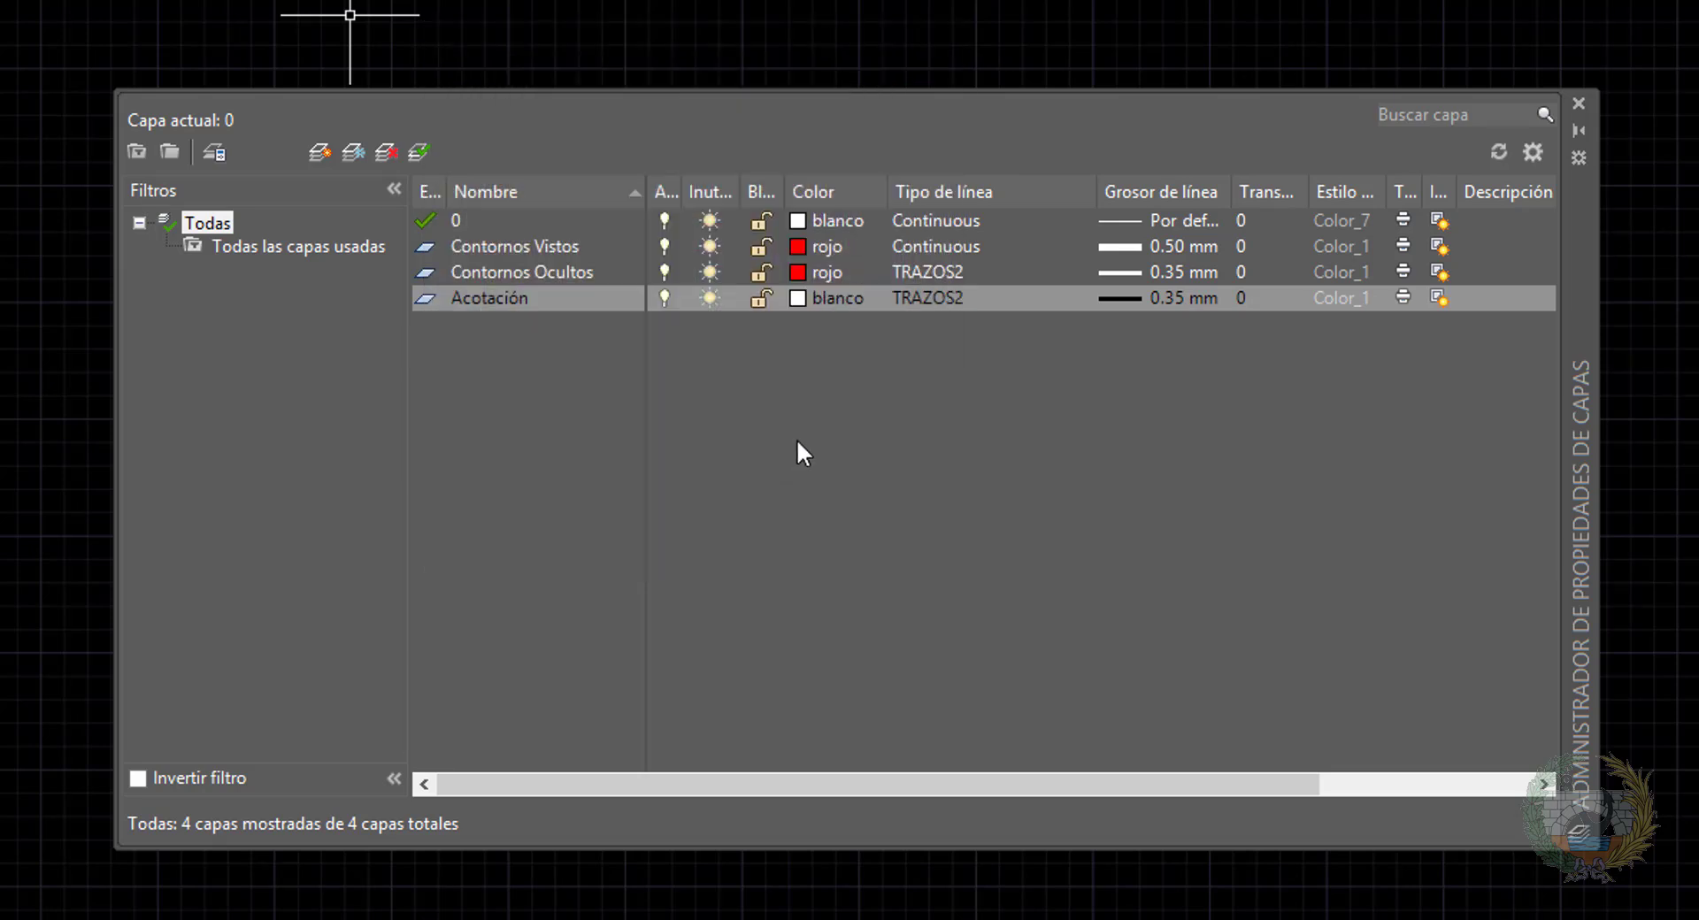
# Set the lineweight of the Acotación layer to 0.15 mm
pyautogui.click(1165, 296)
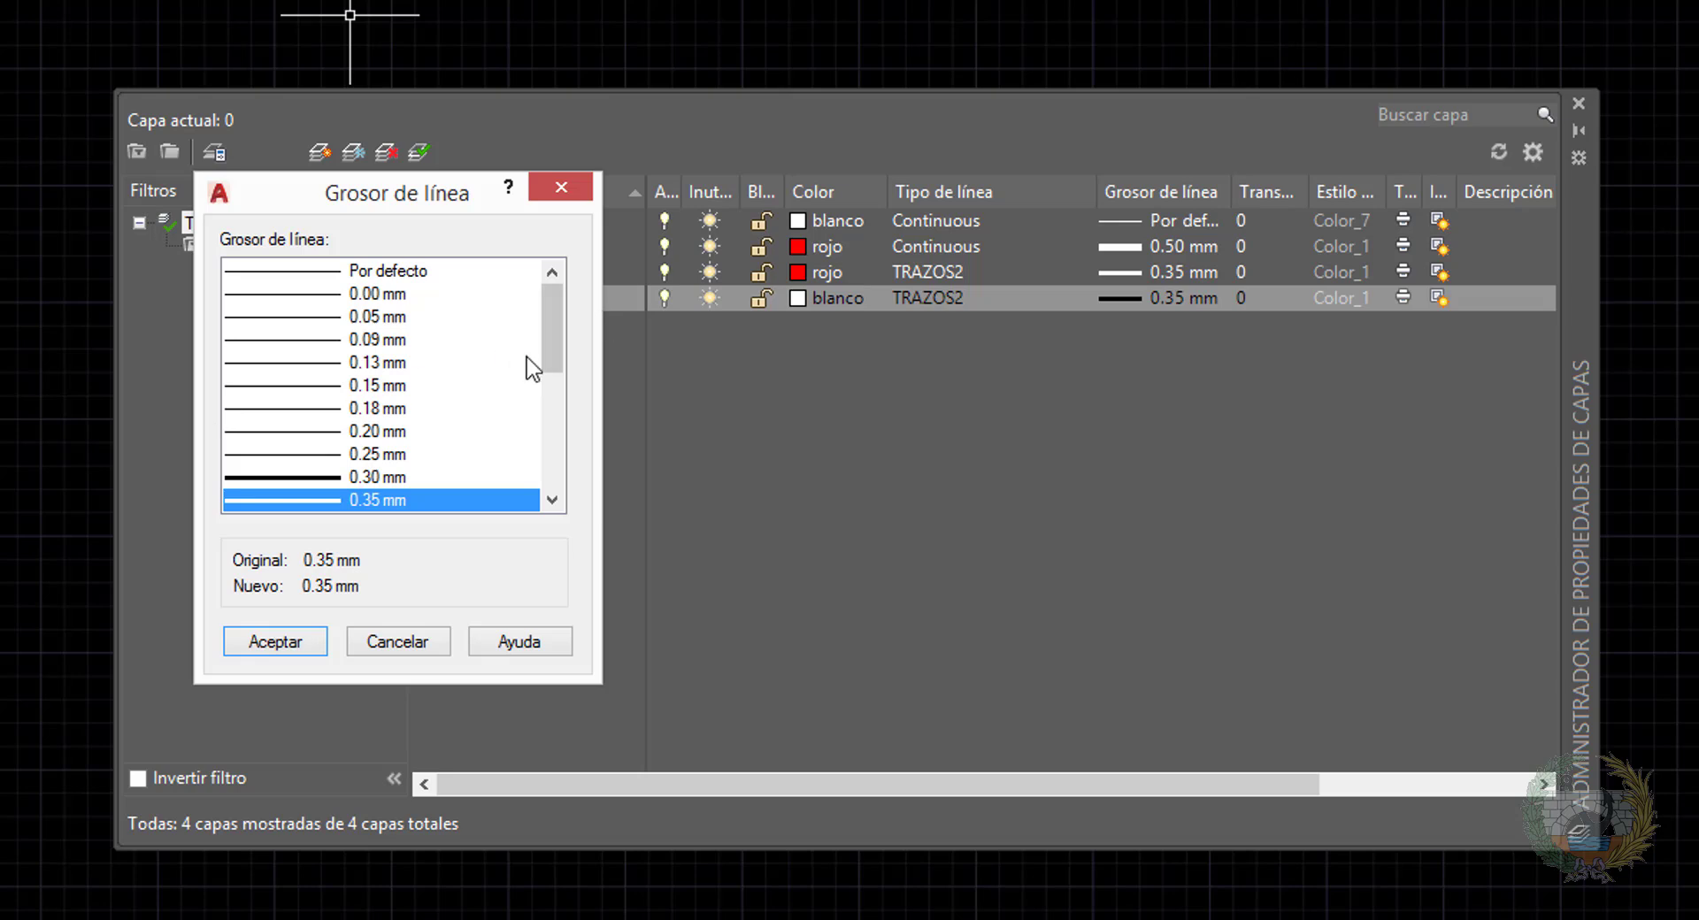
pyautogui.click(381, 387)
pyautogui.click(310, 639)
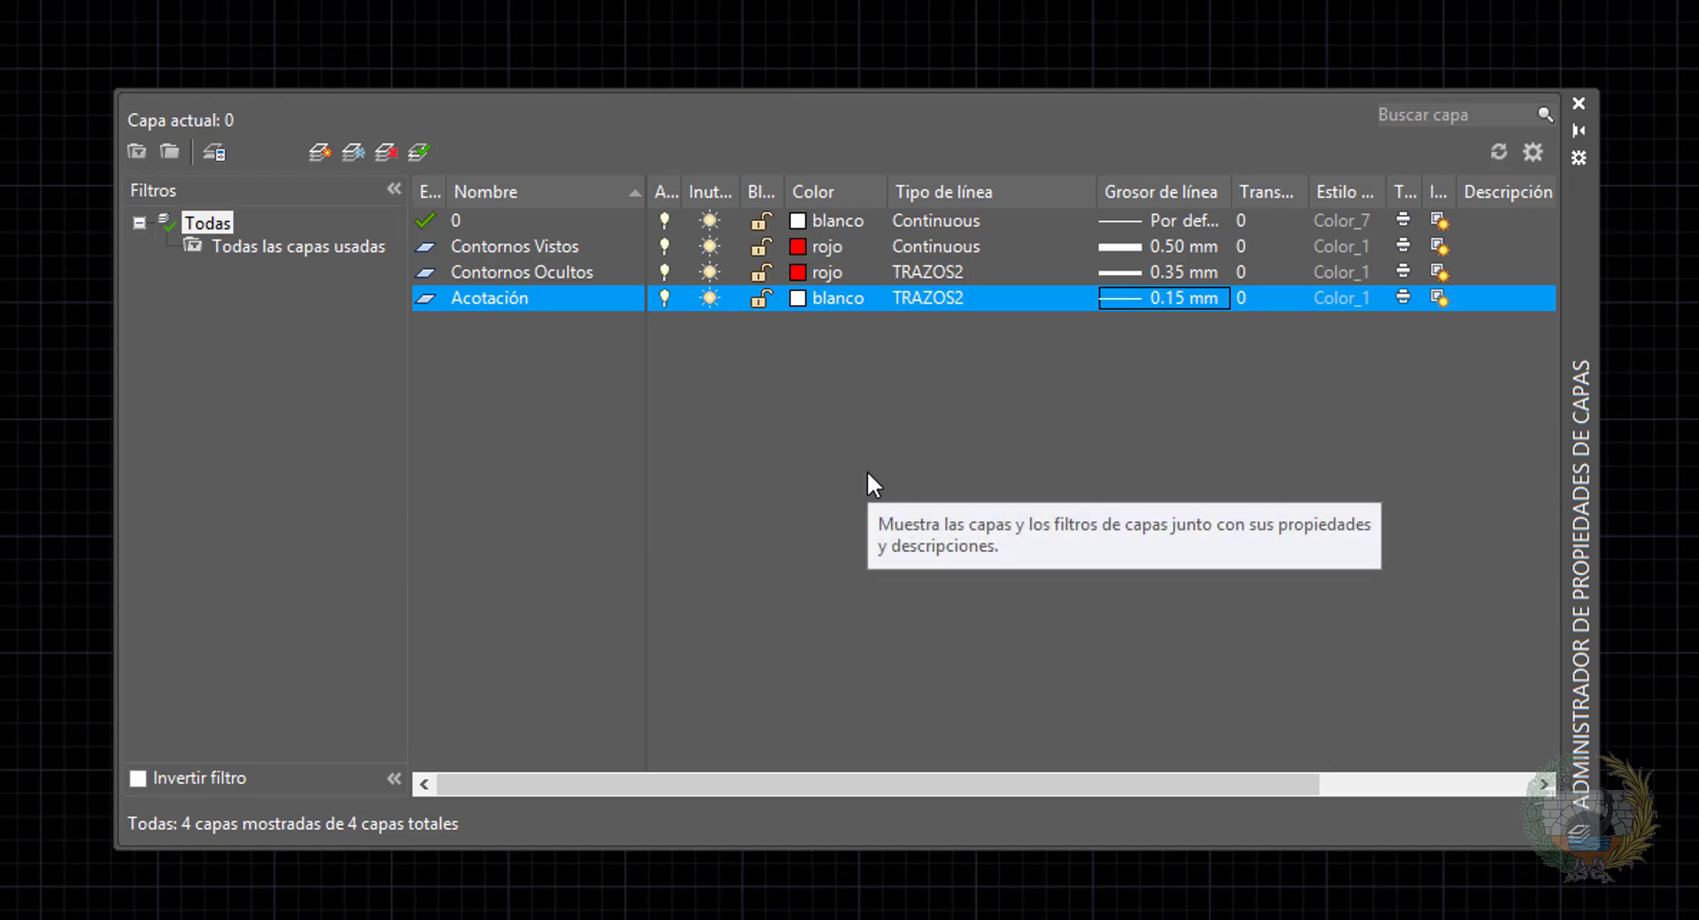
# Create a new layer named Recuadro y Textos and assign it the Continuous linetype
pyautogui.click(315, 154)
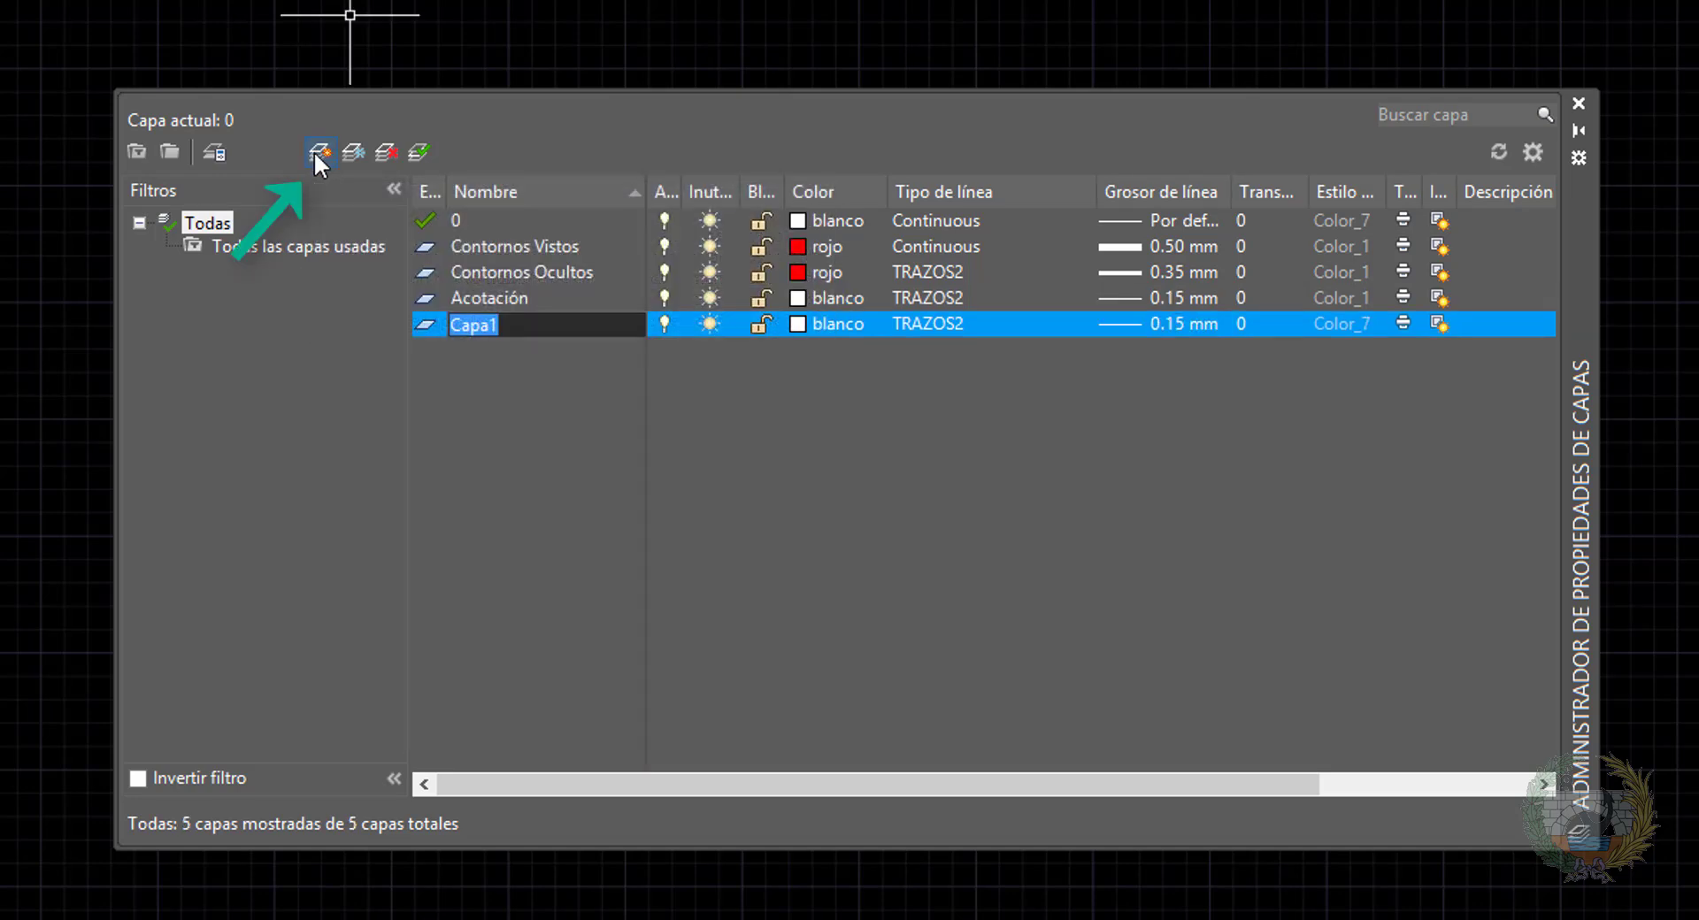
pyautogui.write('Recua')
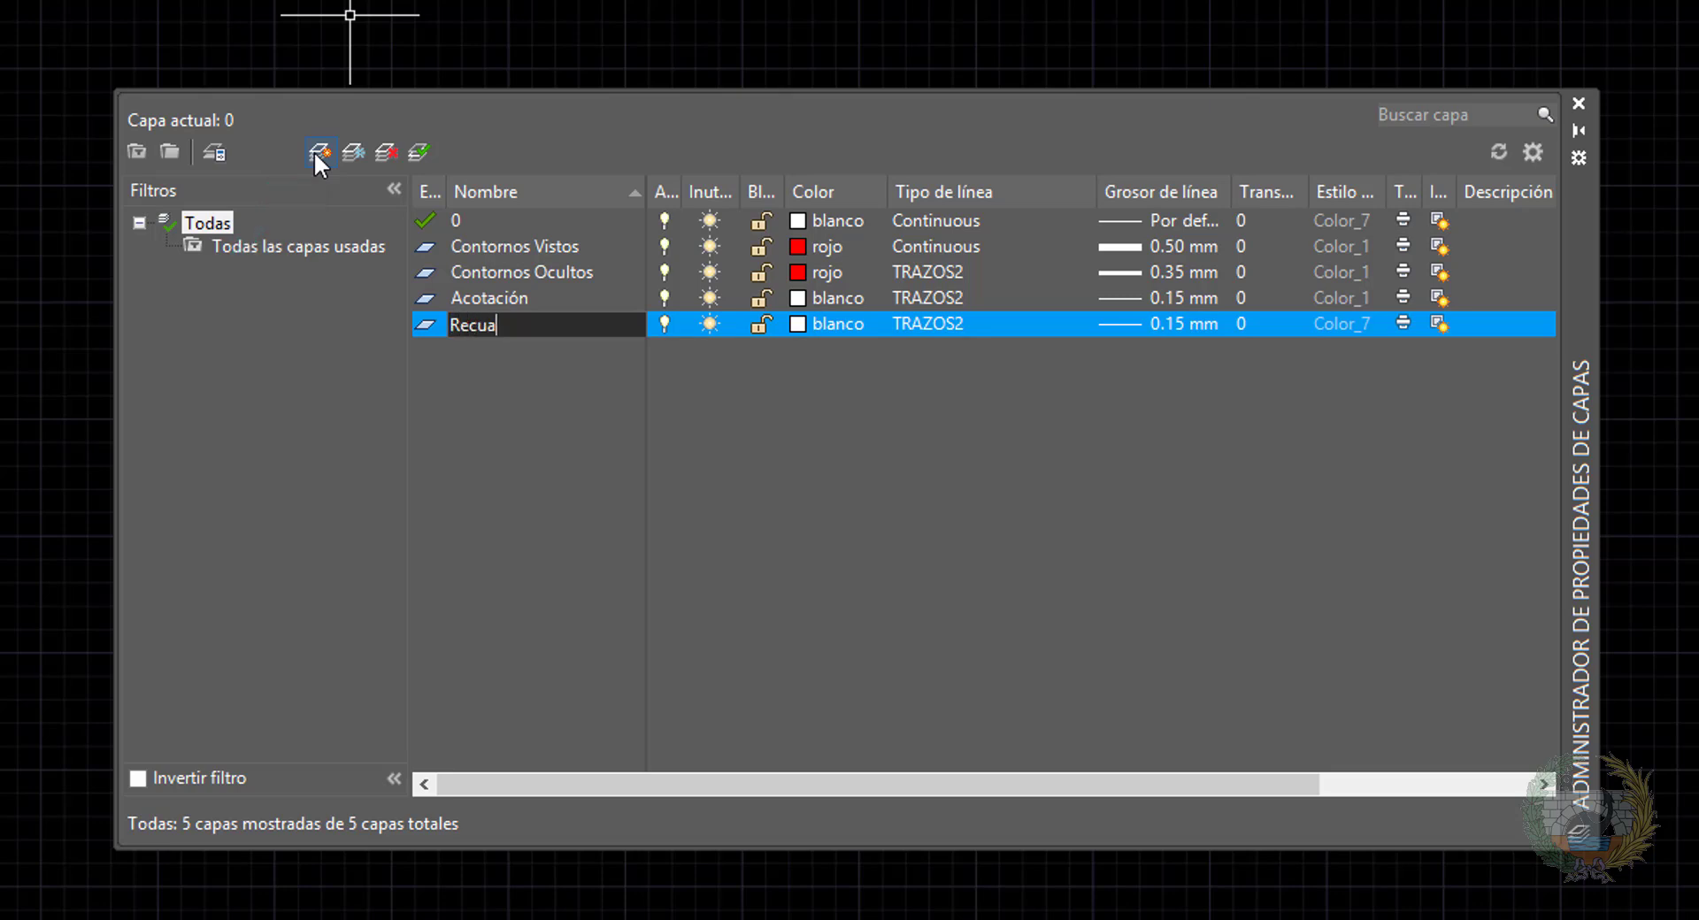
pyautogui.write('dro y Textos')
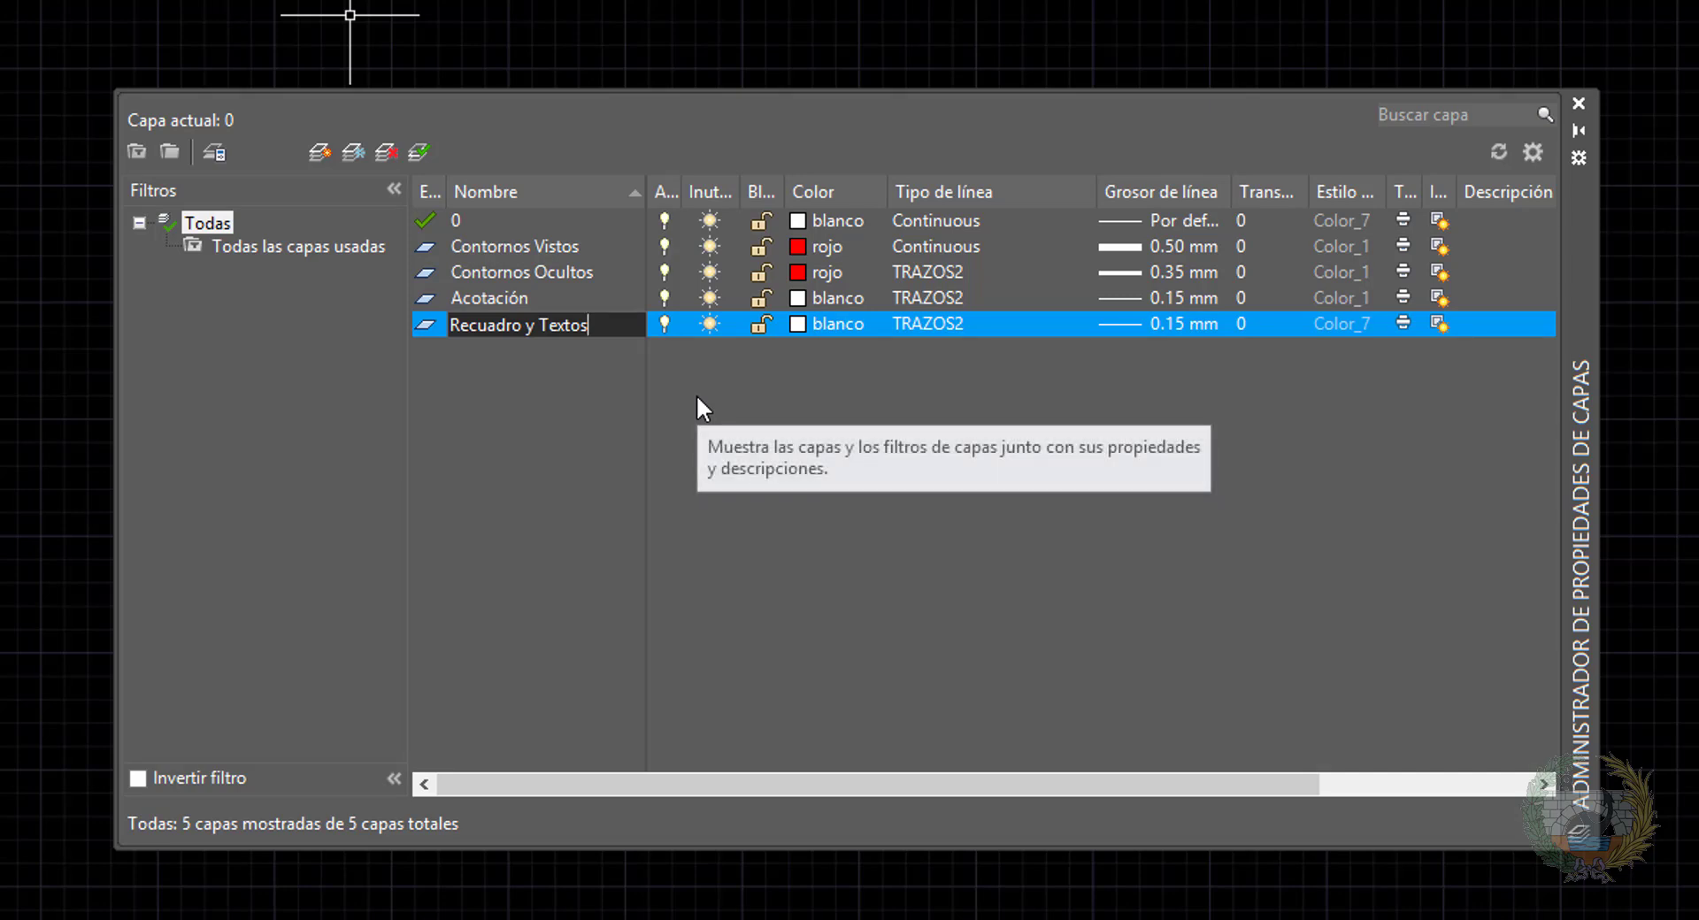
pyautogui.click(926, 326)
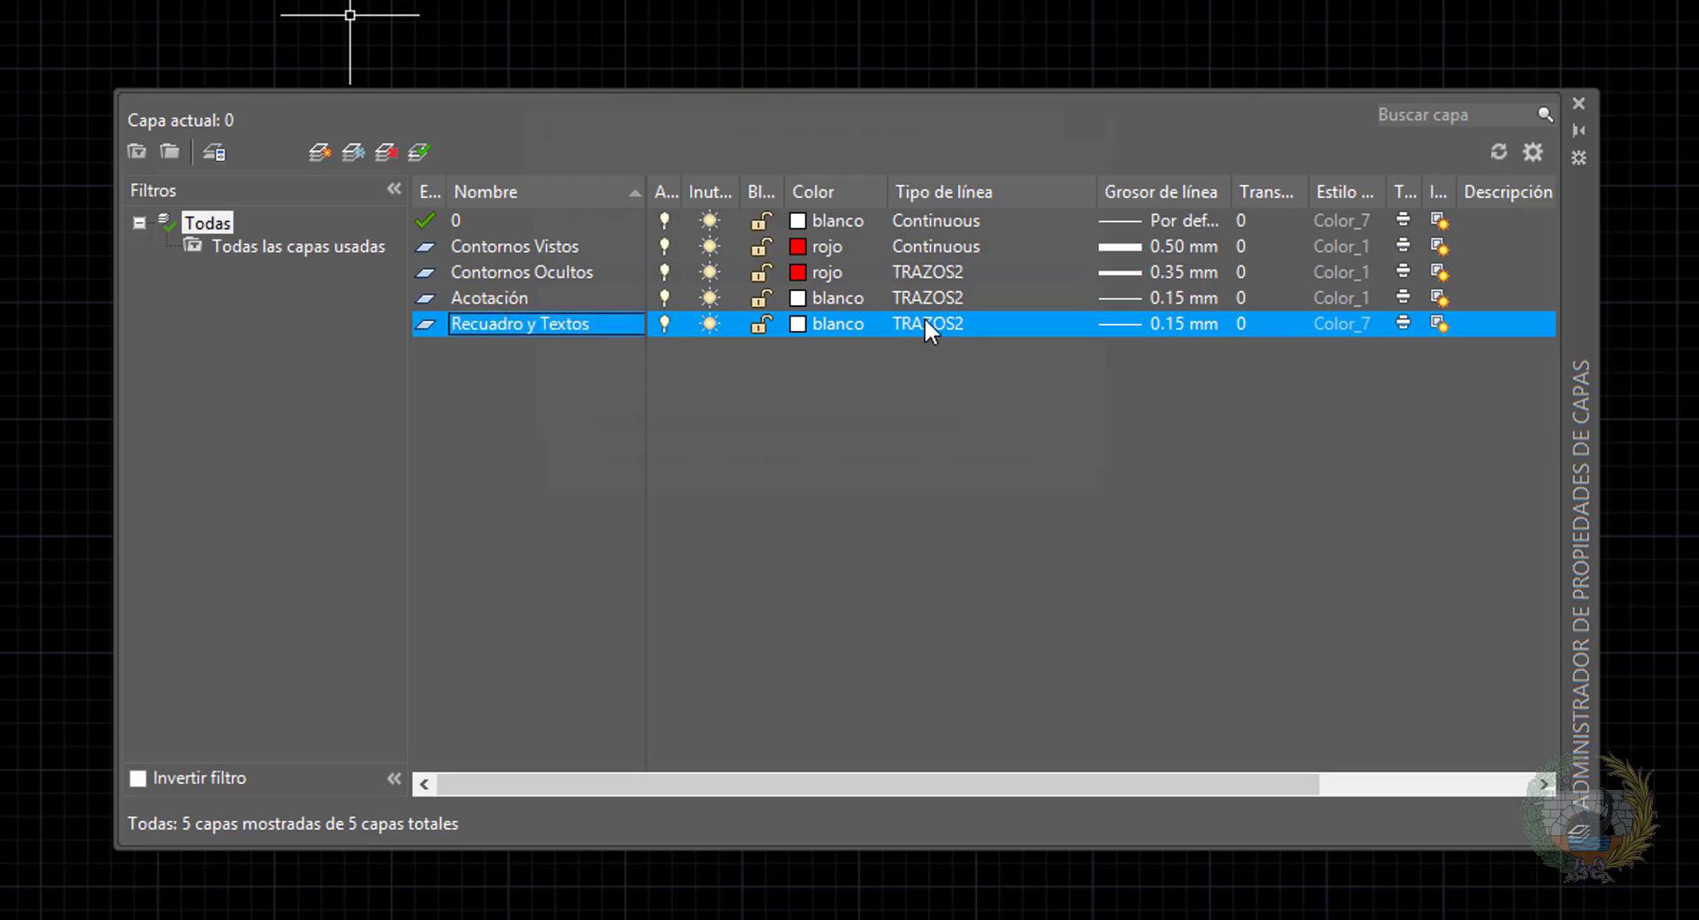
pyautogui.click(570, 256)
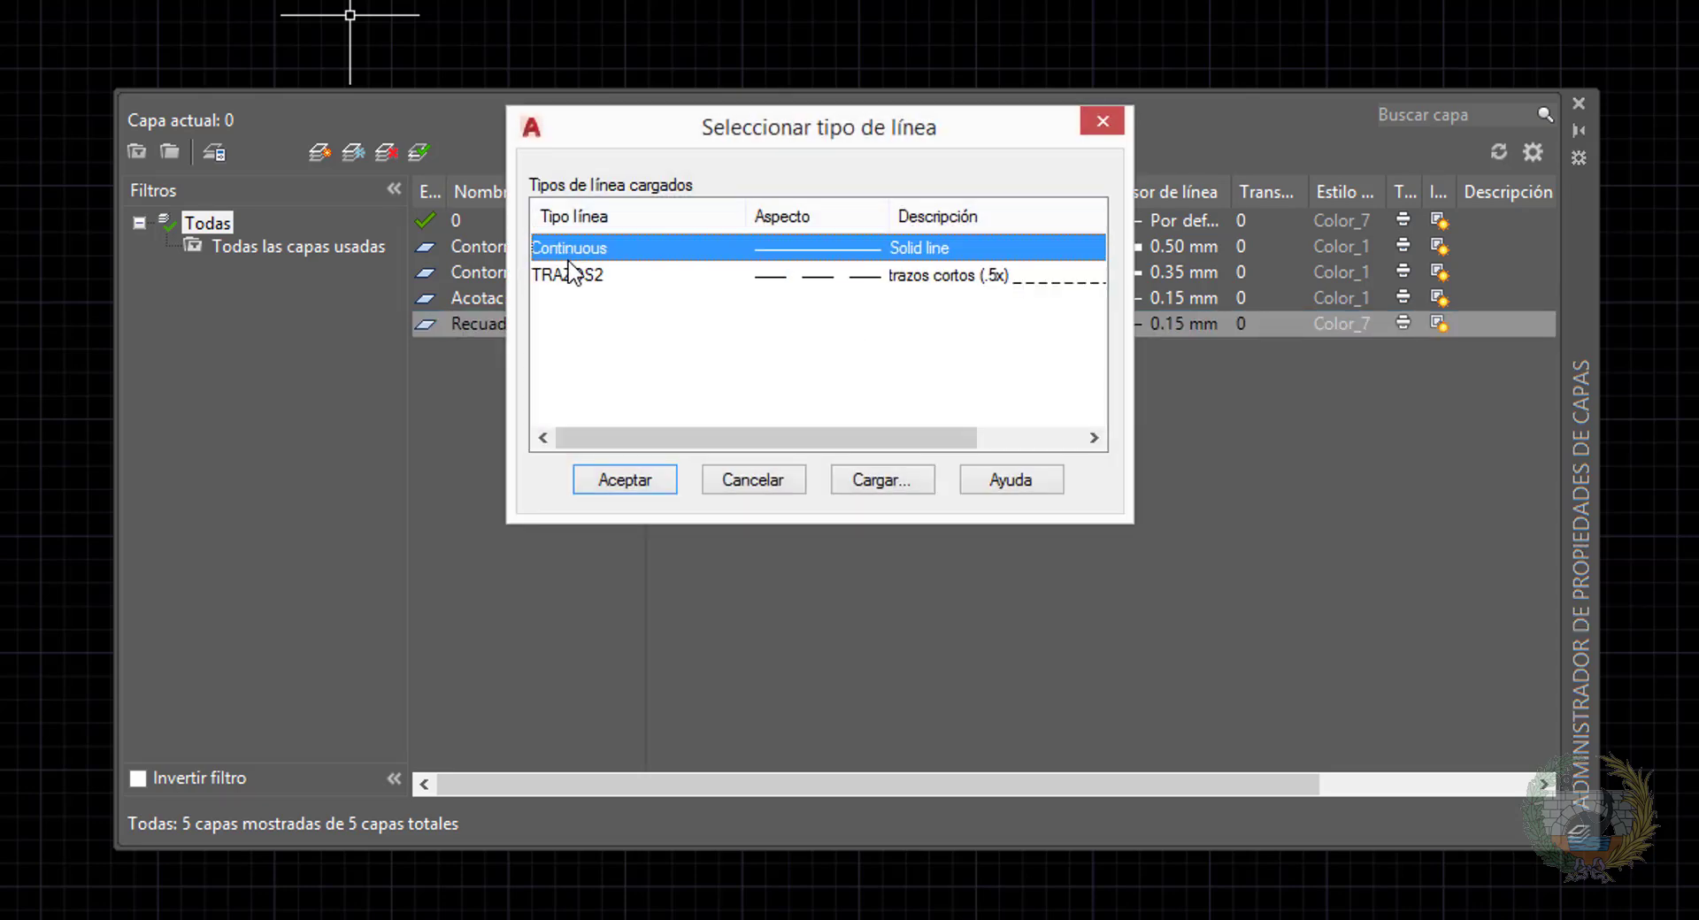
pyautogui.click(624, 482)
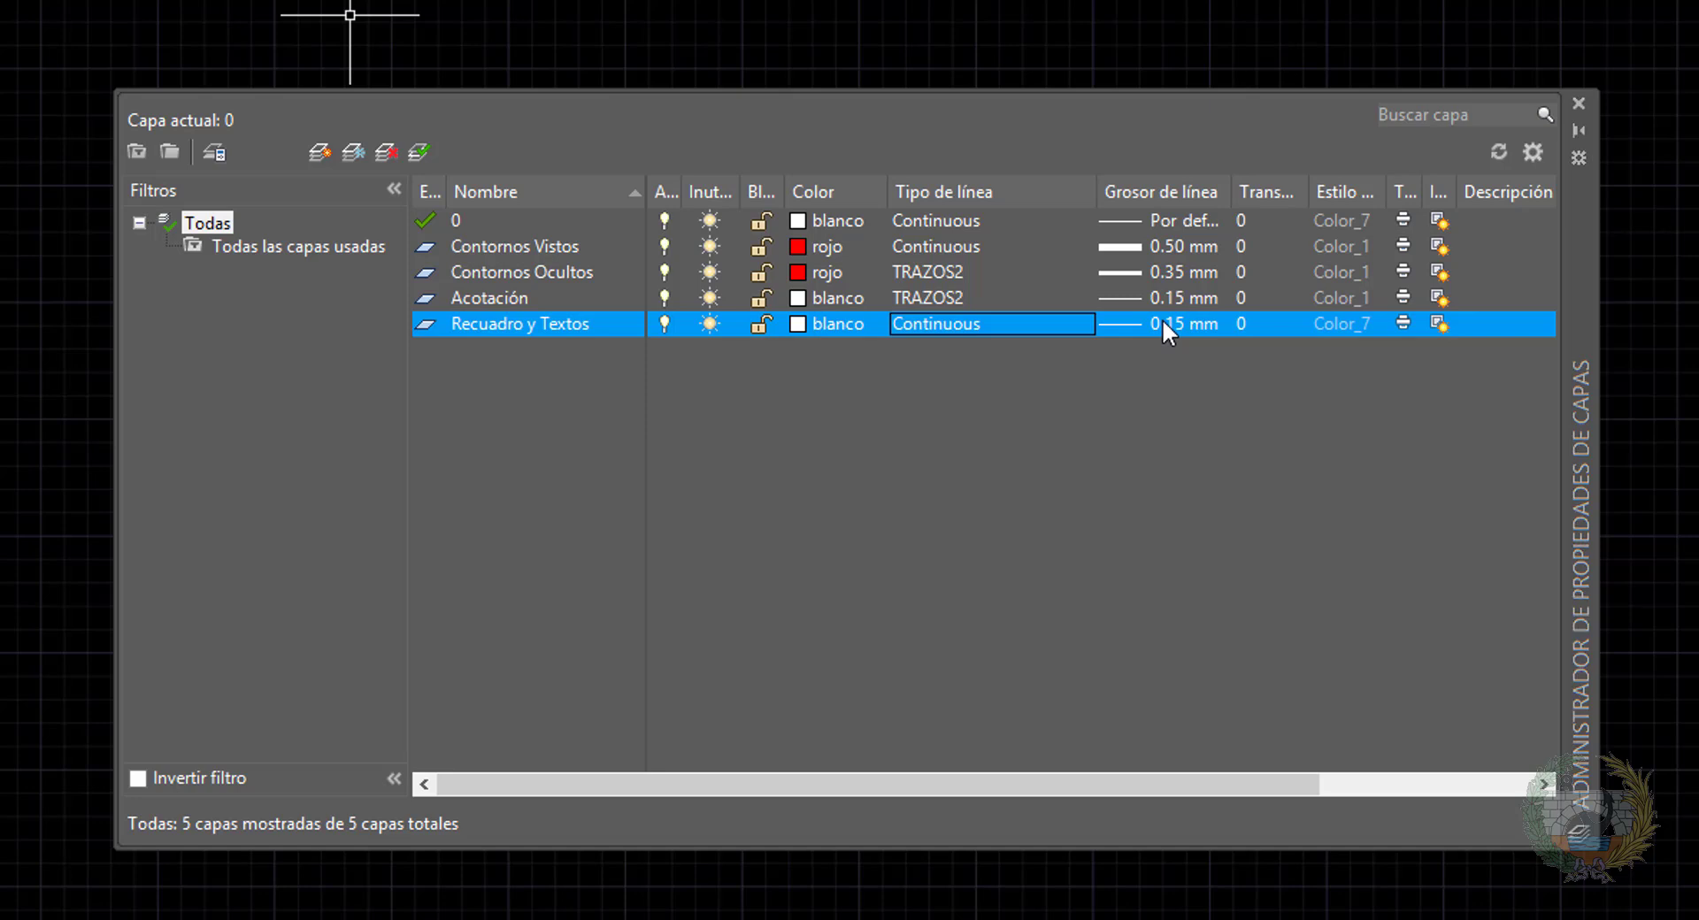
# Set the lineweight of the Recuadro y Textos layer to 0.20 mm
pyautogui.click(1162, 323)
pyautogui.click(389, 431)
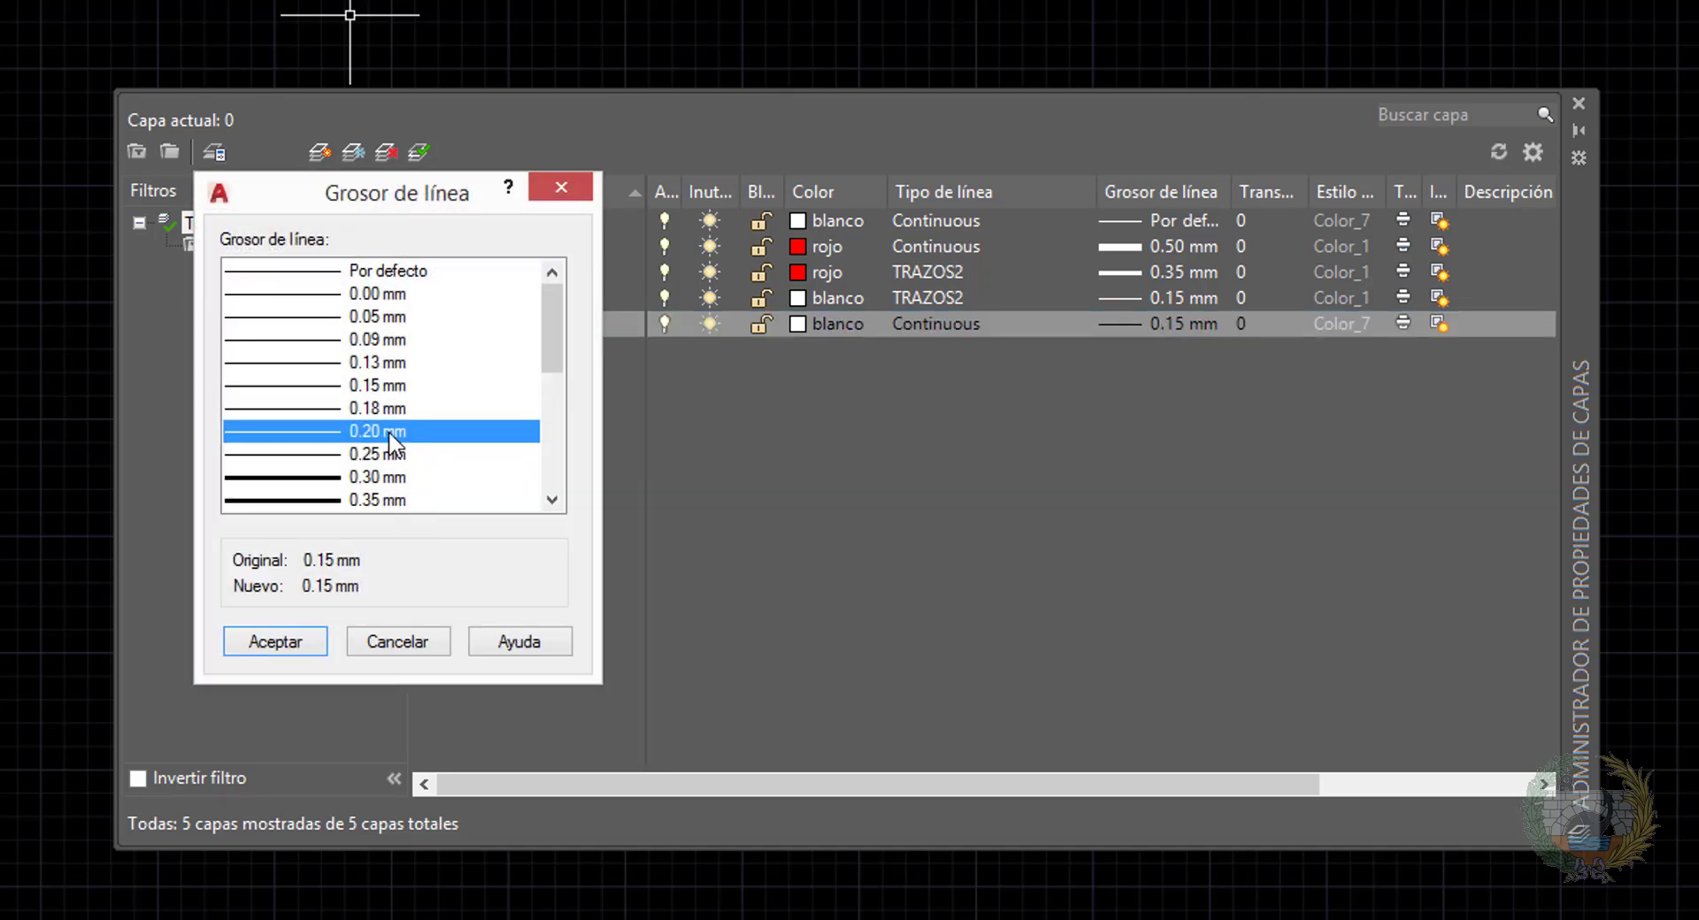
pyautogui.click(274, 642)
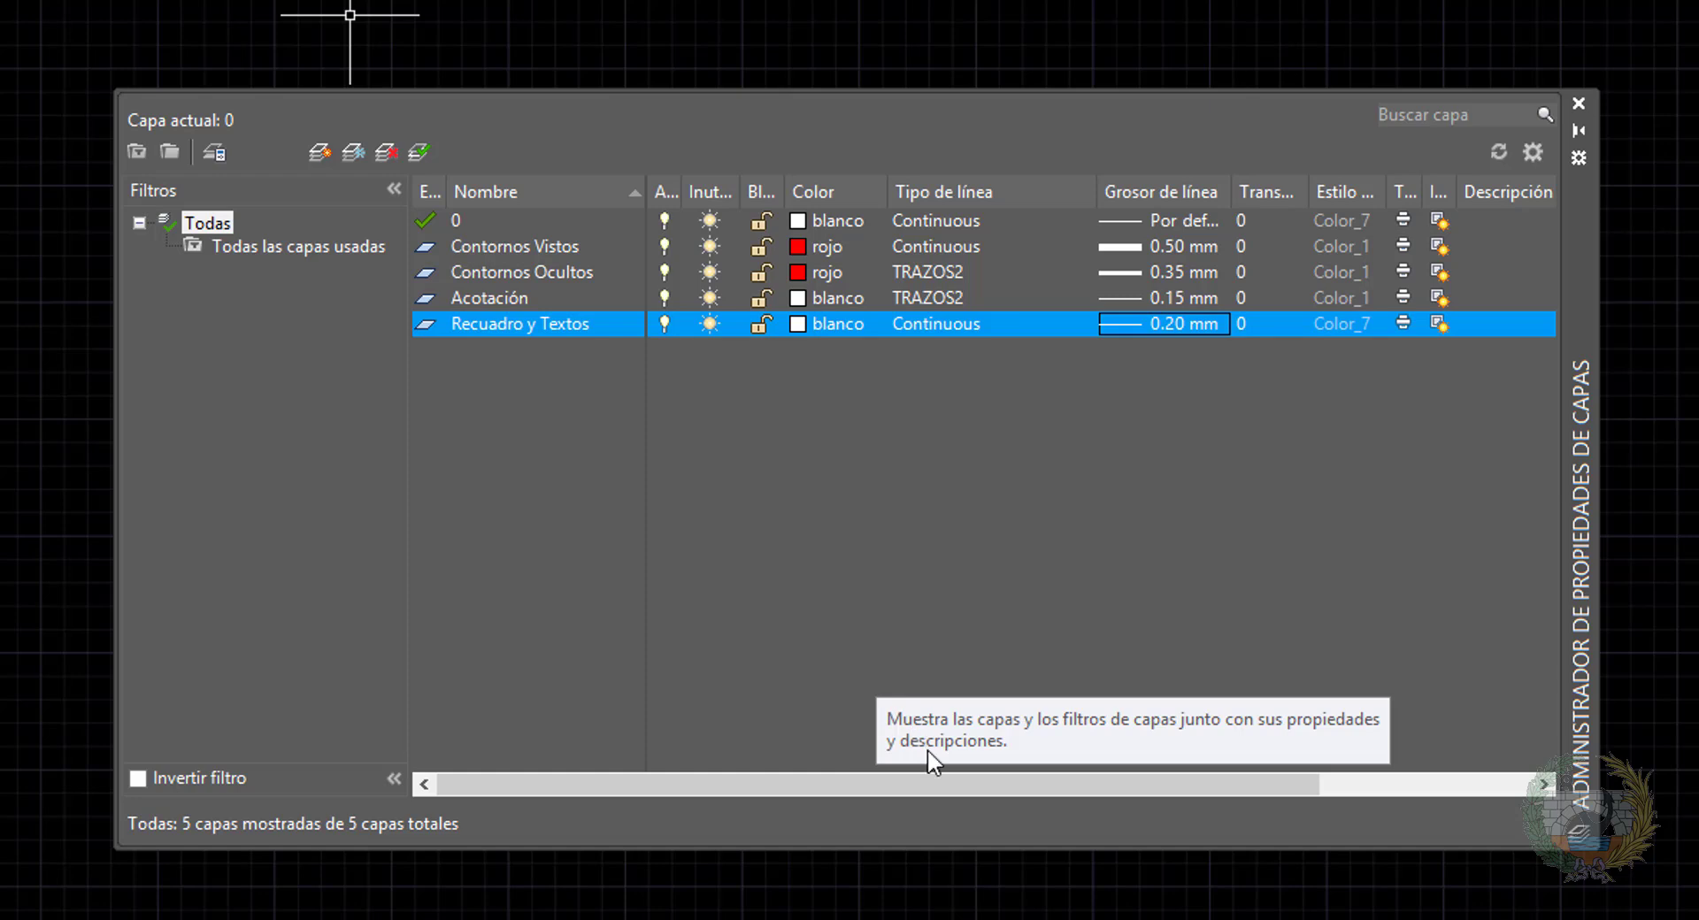
# Make Recuadro y Textos the current layer and close the layer properties manager
pyautogui.click(421, 154)
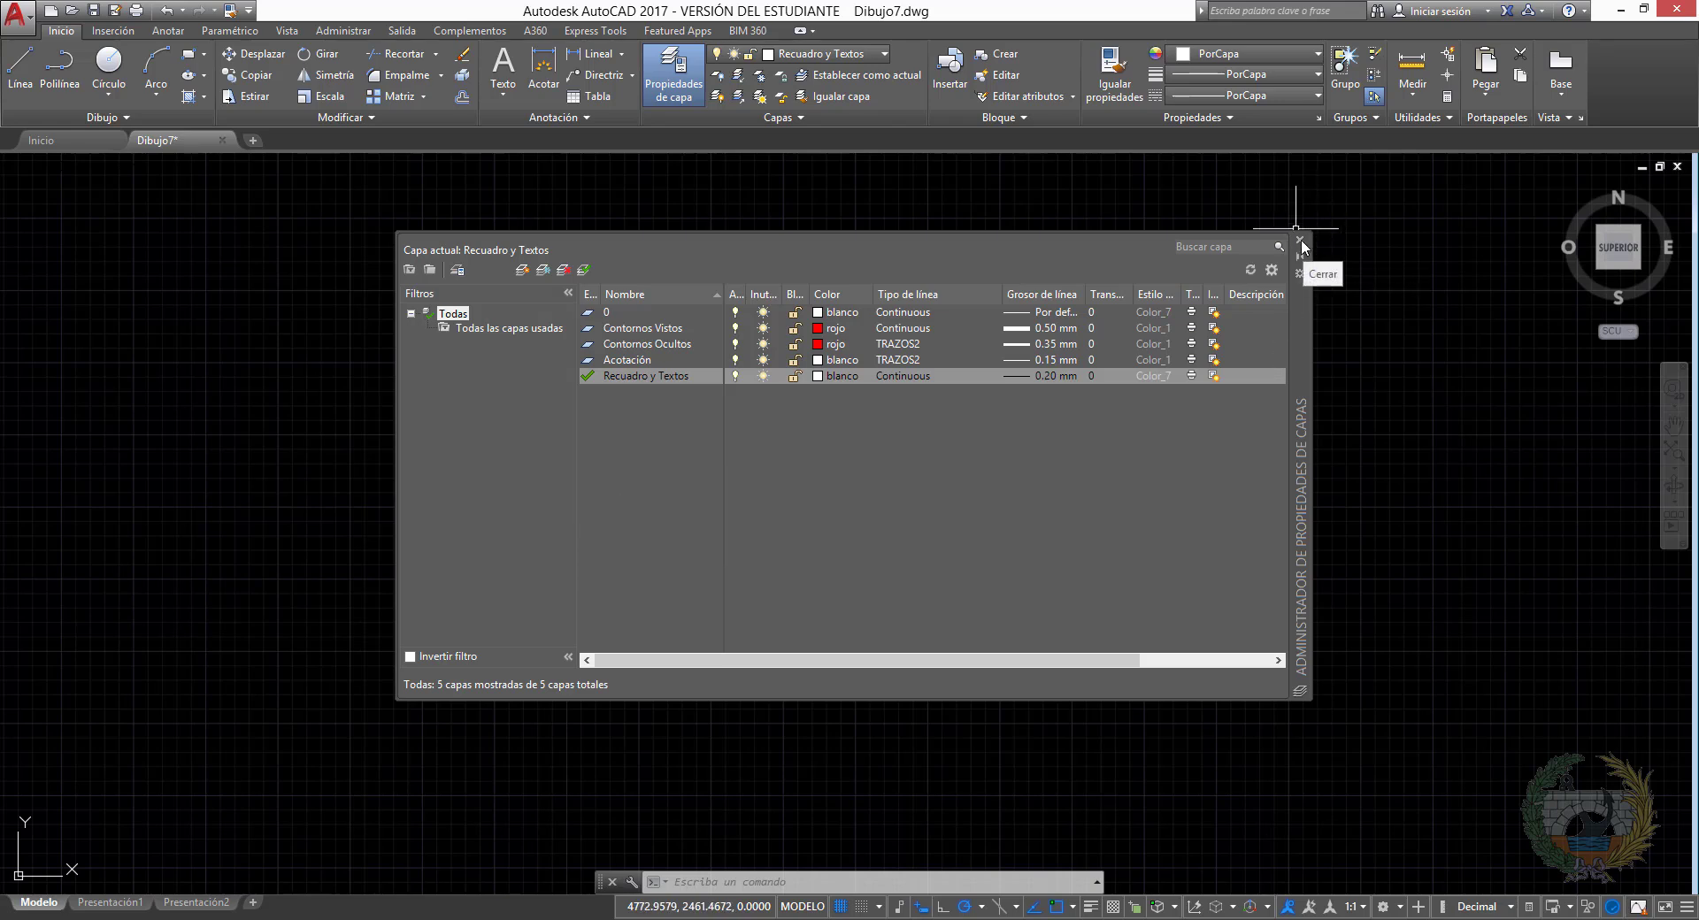
pyautogui.click(1301, 246)
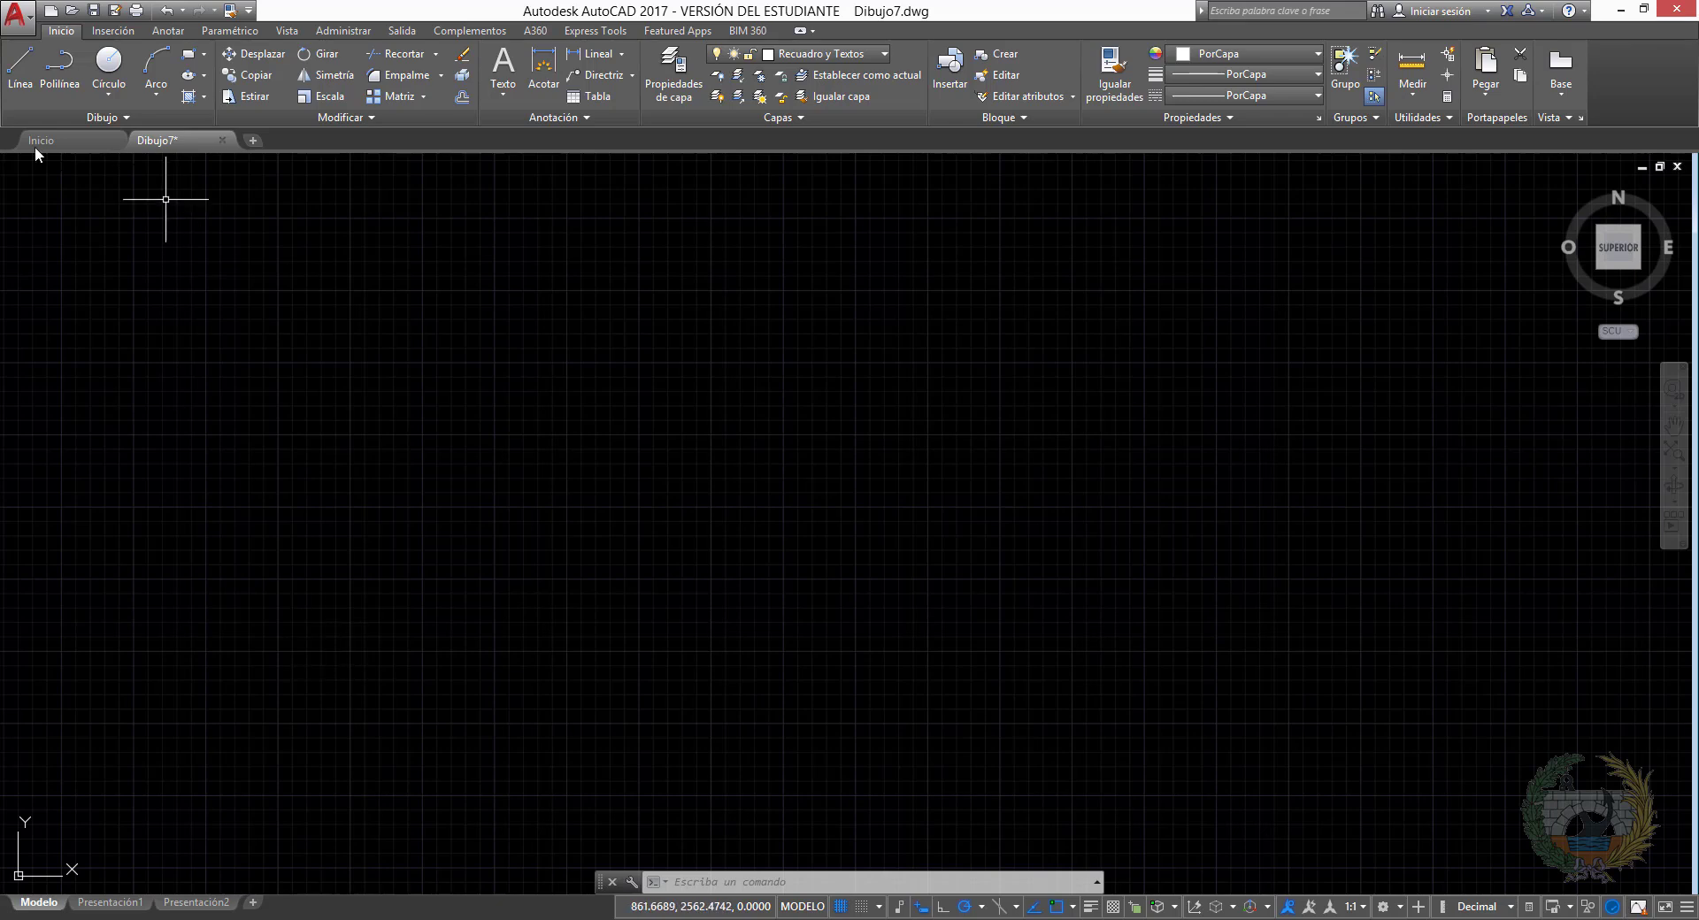
# Draw the sheet outline's bottom edge as a horizontal line from 0,0, 210 units long towards positive X
pyautogui.click(22, 83)
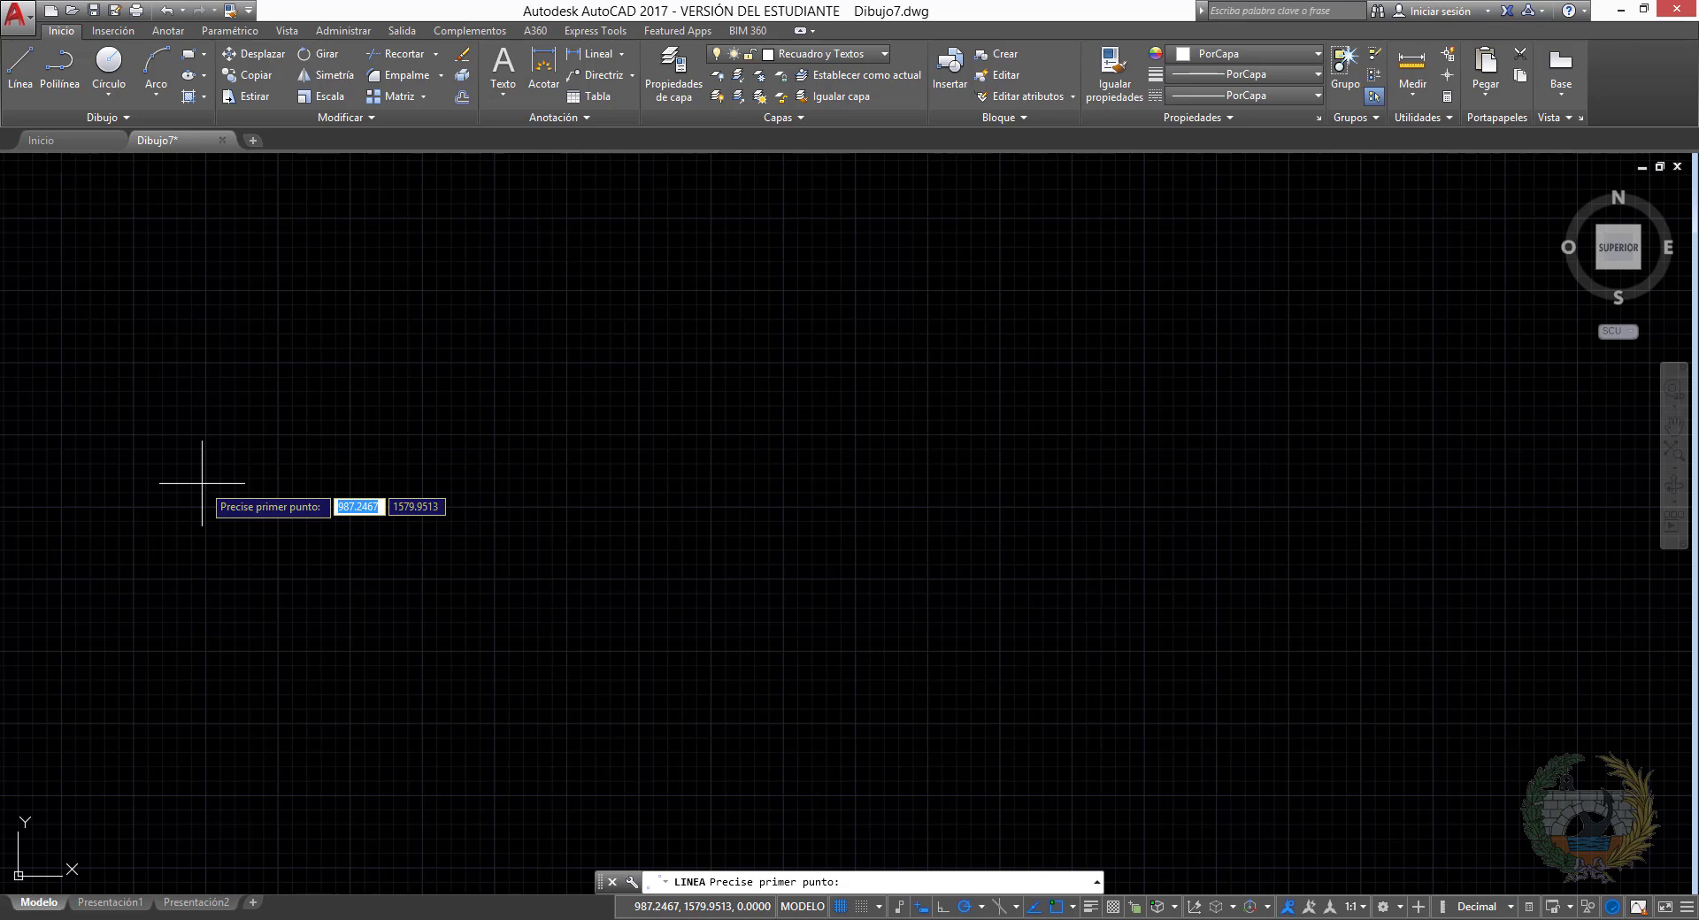
pyautogui.write('0,0')
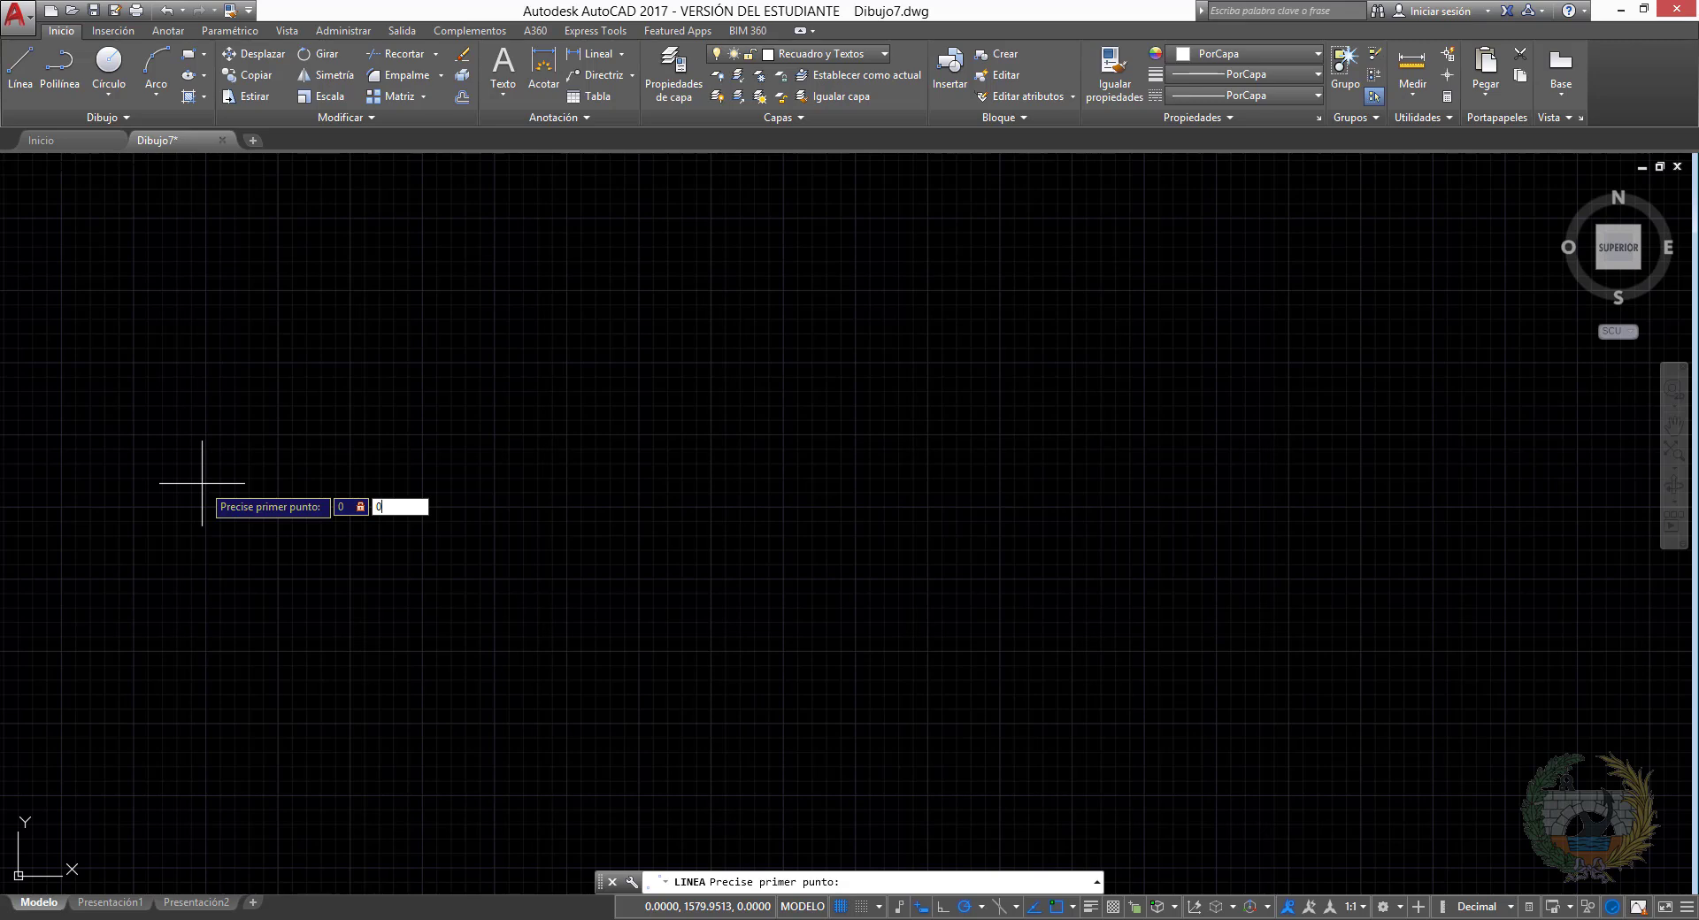
pyautogui.press('Return')
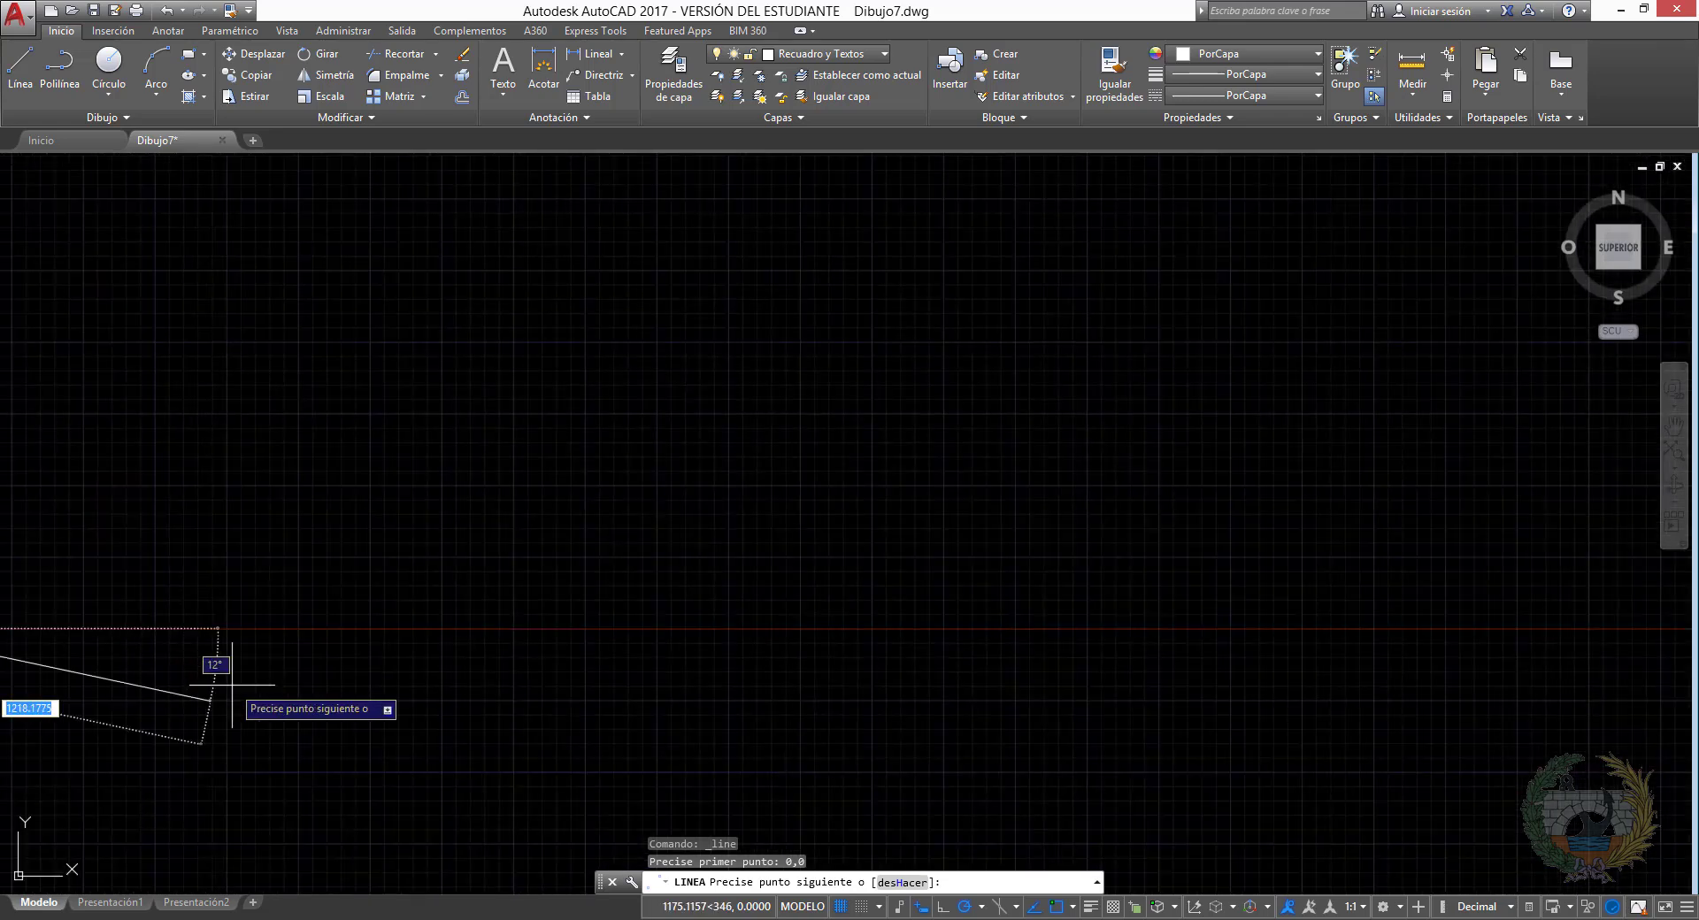
pyautogui.moveTo(244, 628); pyautogui.dragTo(751, 629, button='middle')
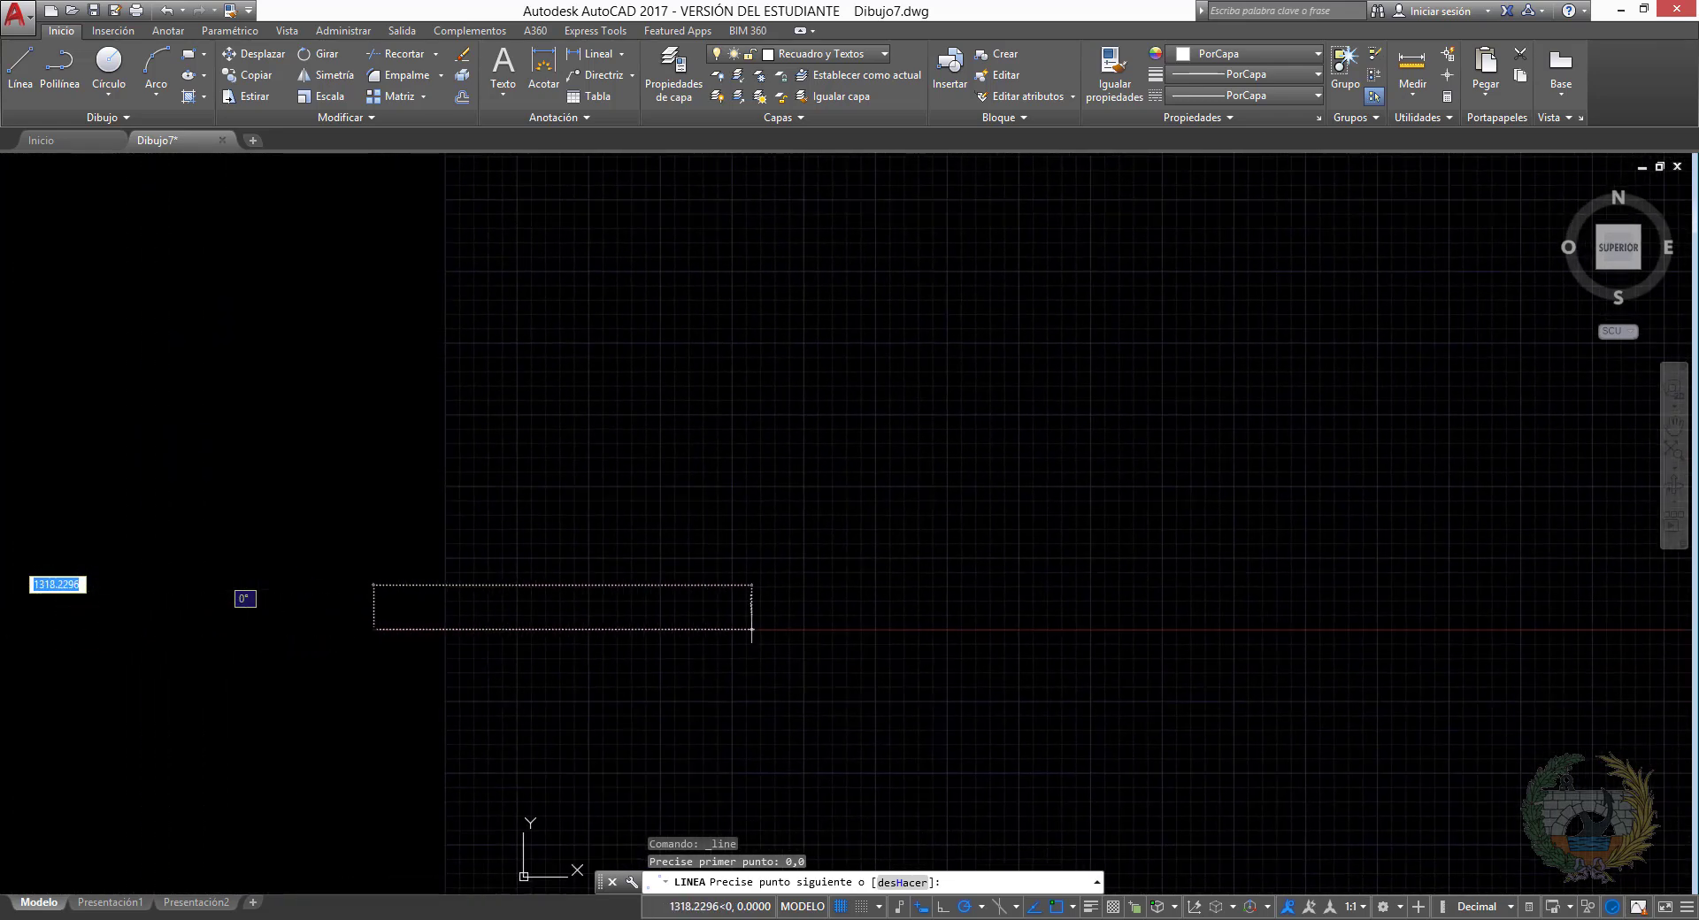
pyautogui.scroll(-2, 743, 629)
pyautogui.scroll(4, 603, 630)
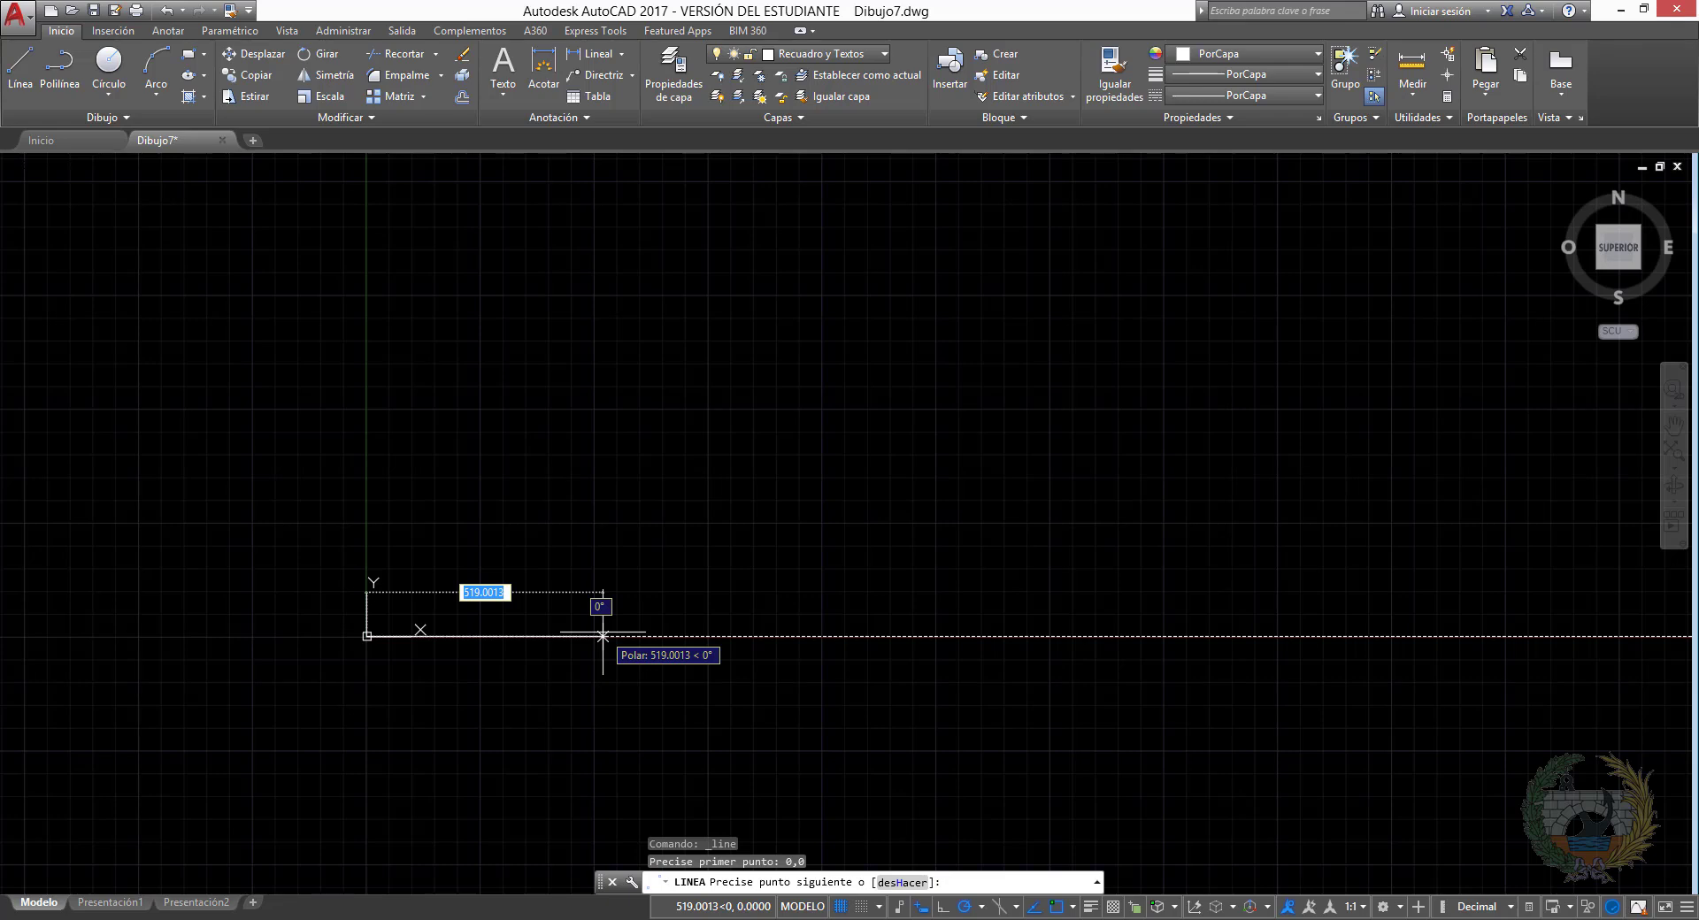
pyautogui.write('210')
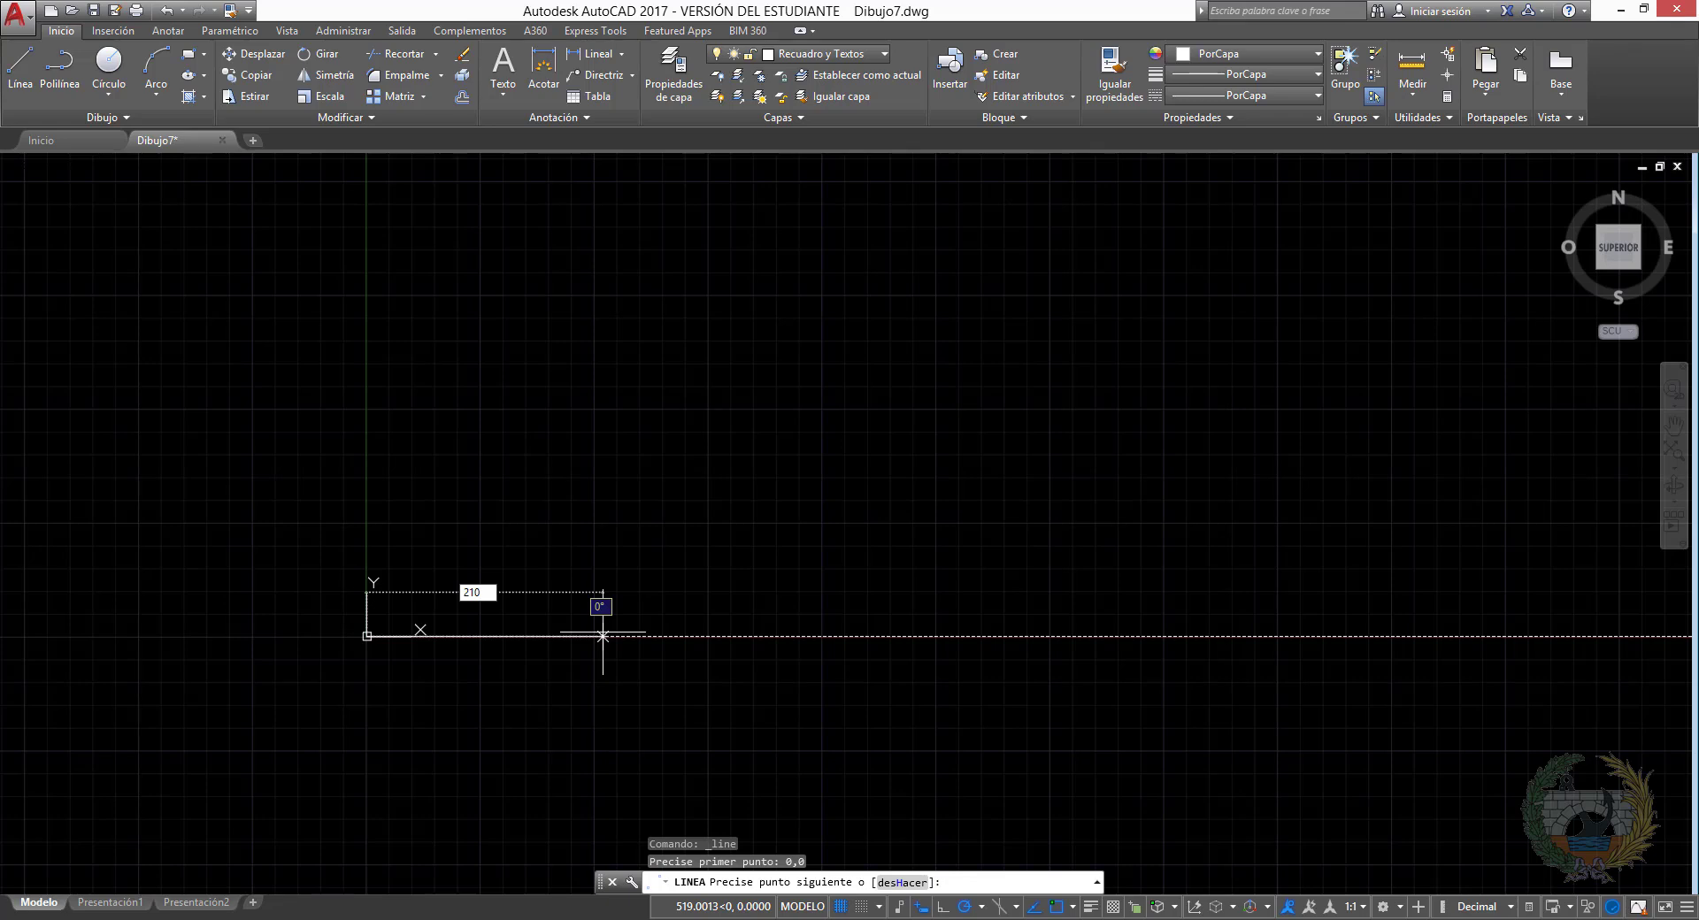
pyautogui.press('Return')
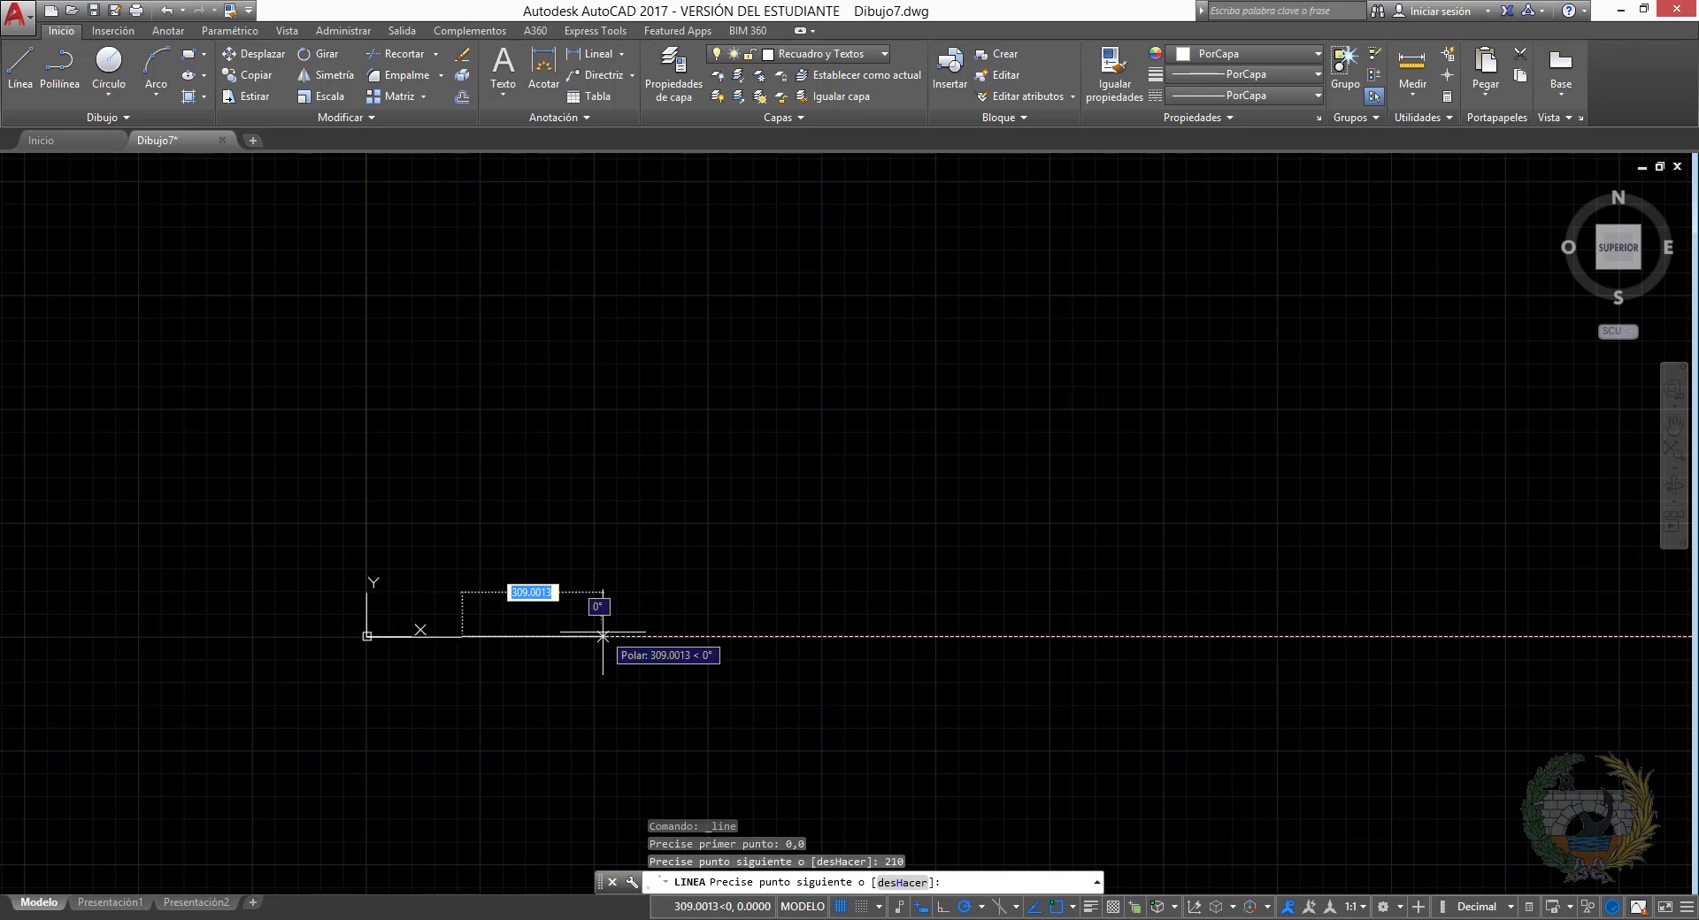
# Complete the sheet outline with a 297-unit vertical edge, a 210-unit top edge and a closing edge back to the origin
pyautogui.scroll(2, 438, 531)
pyautogui.scroll(2, 440, 529)
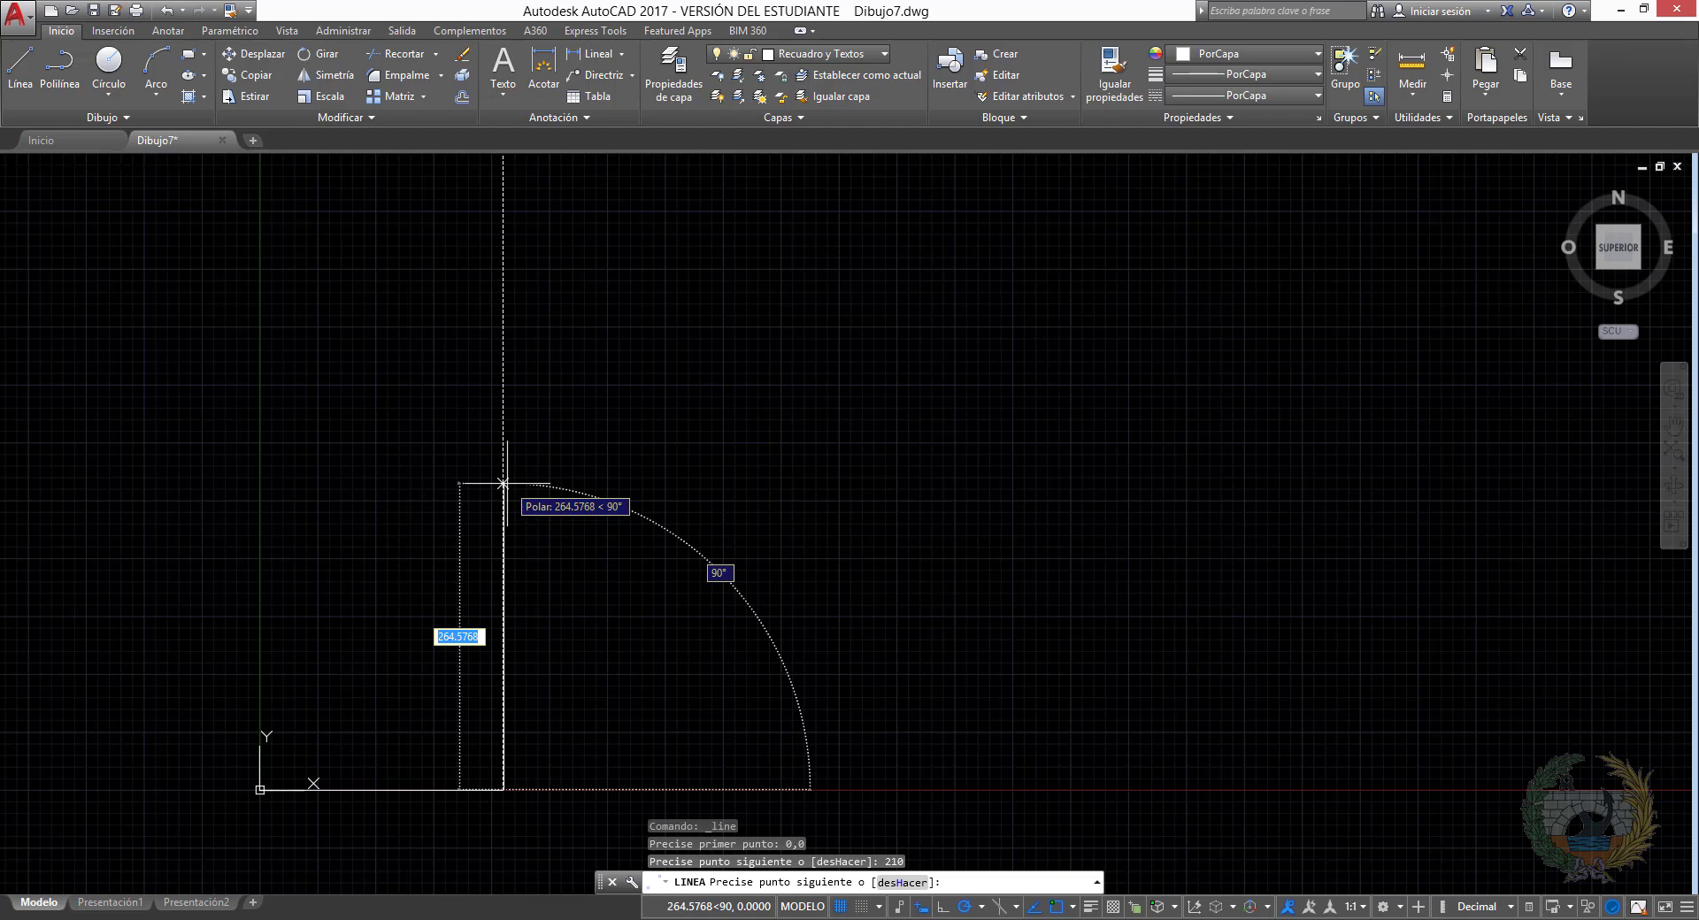
pyautogui.write('297')
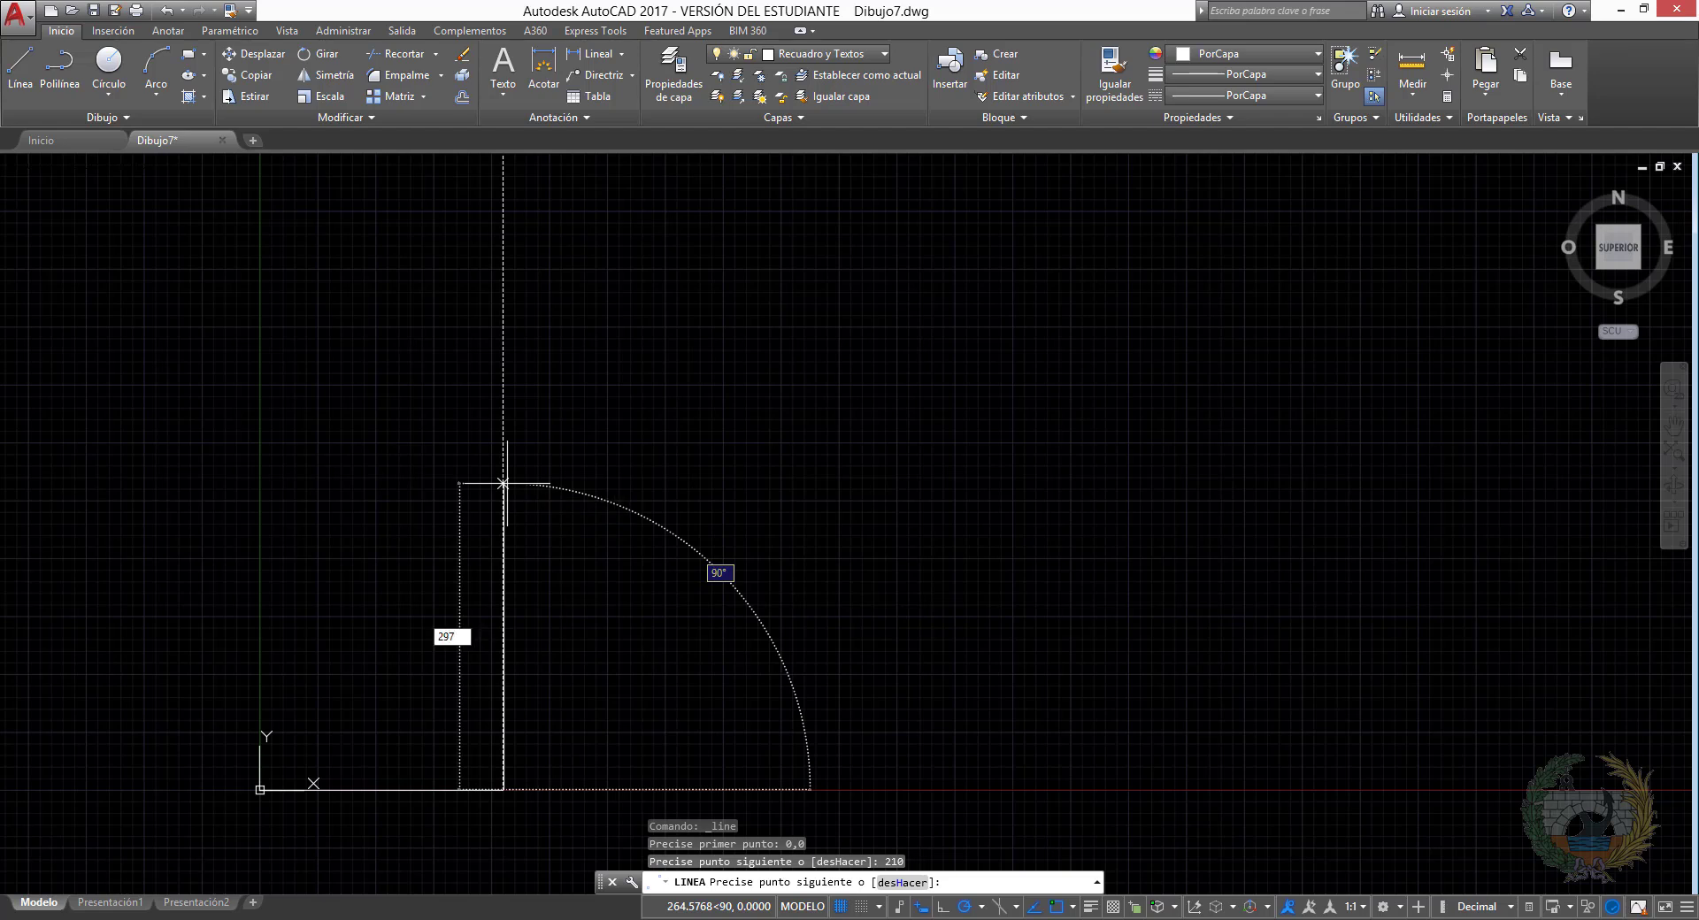
pyautogui.press('Return')
pyautogui.scroll(2, 496, 487)
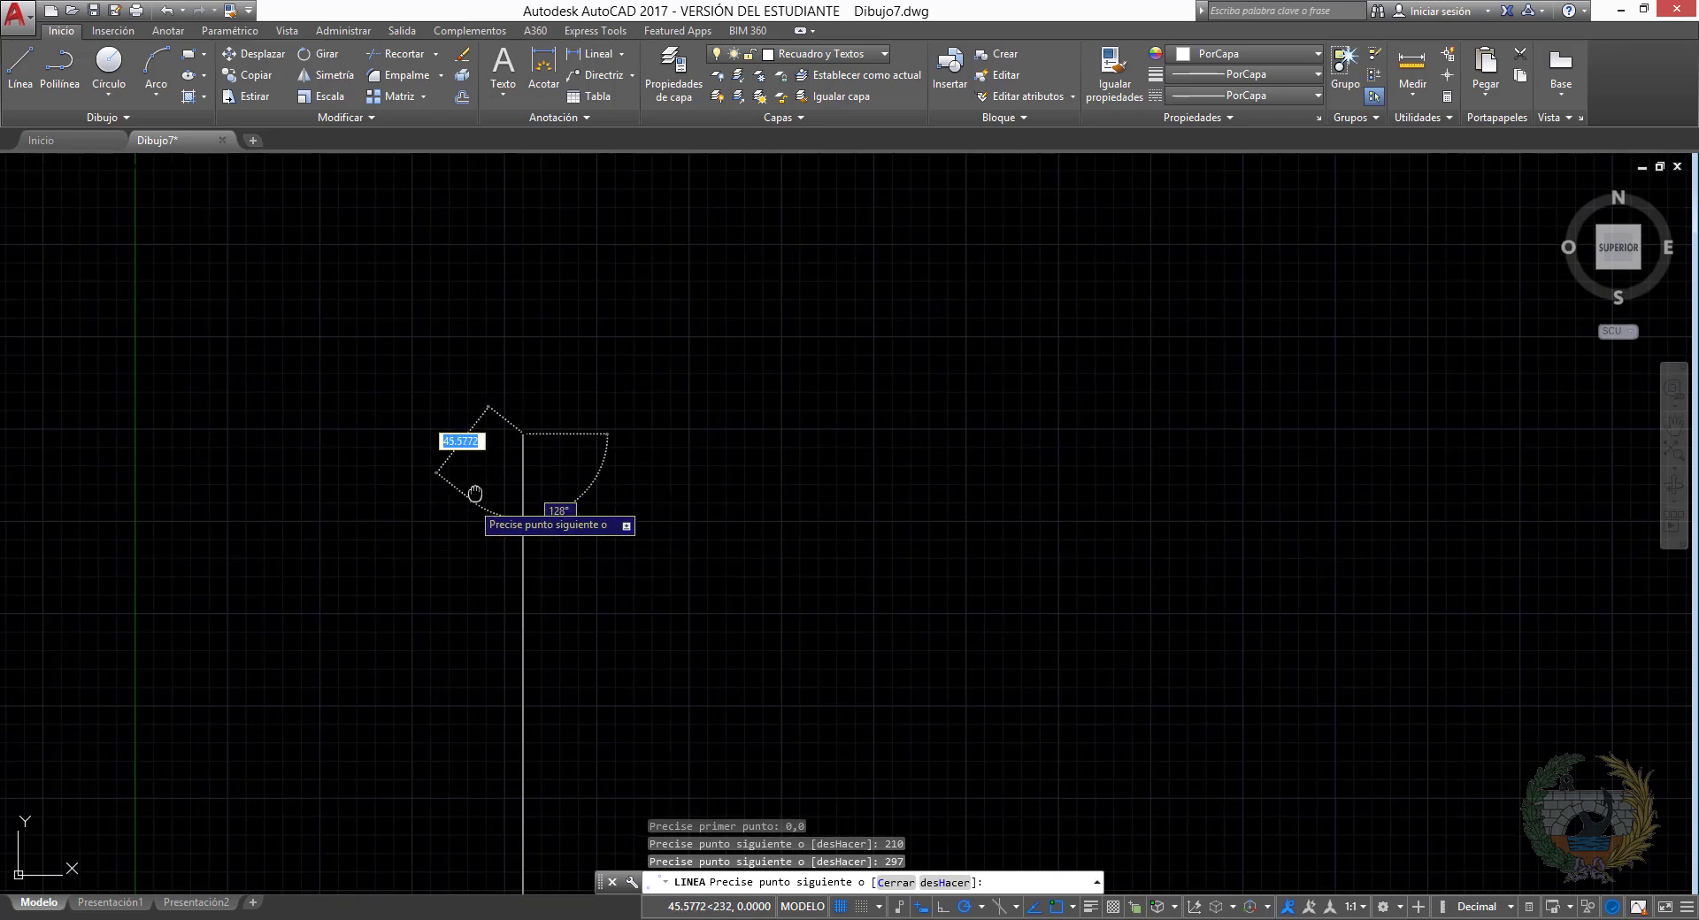
pyautogui.moveTo(470, 489)
pyautogui.mouseDown(button='middle')
pyautogui.moveTo(777, 322)
pyautogui.moveTo(815, 327)
pyautogui.mouseUp(button='middle')
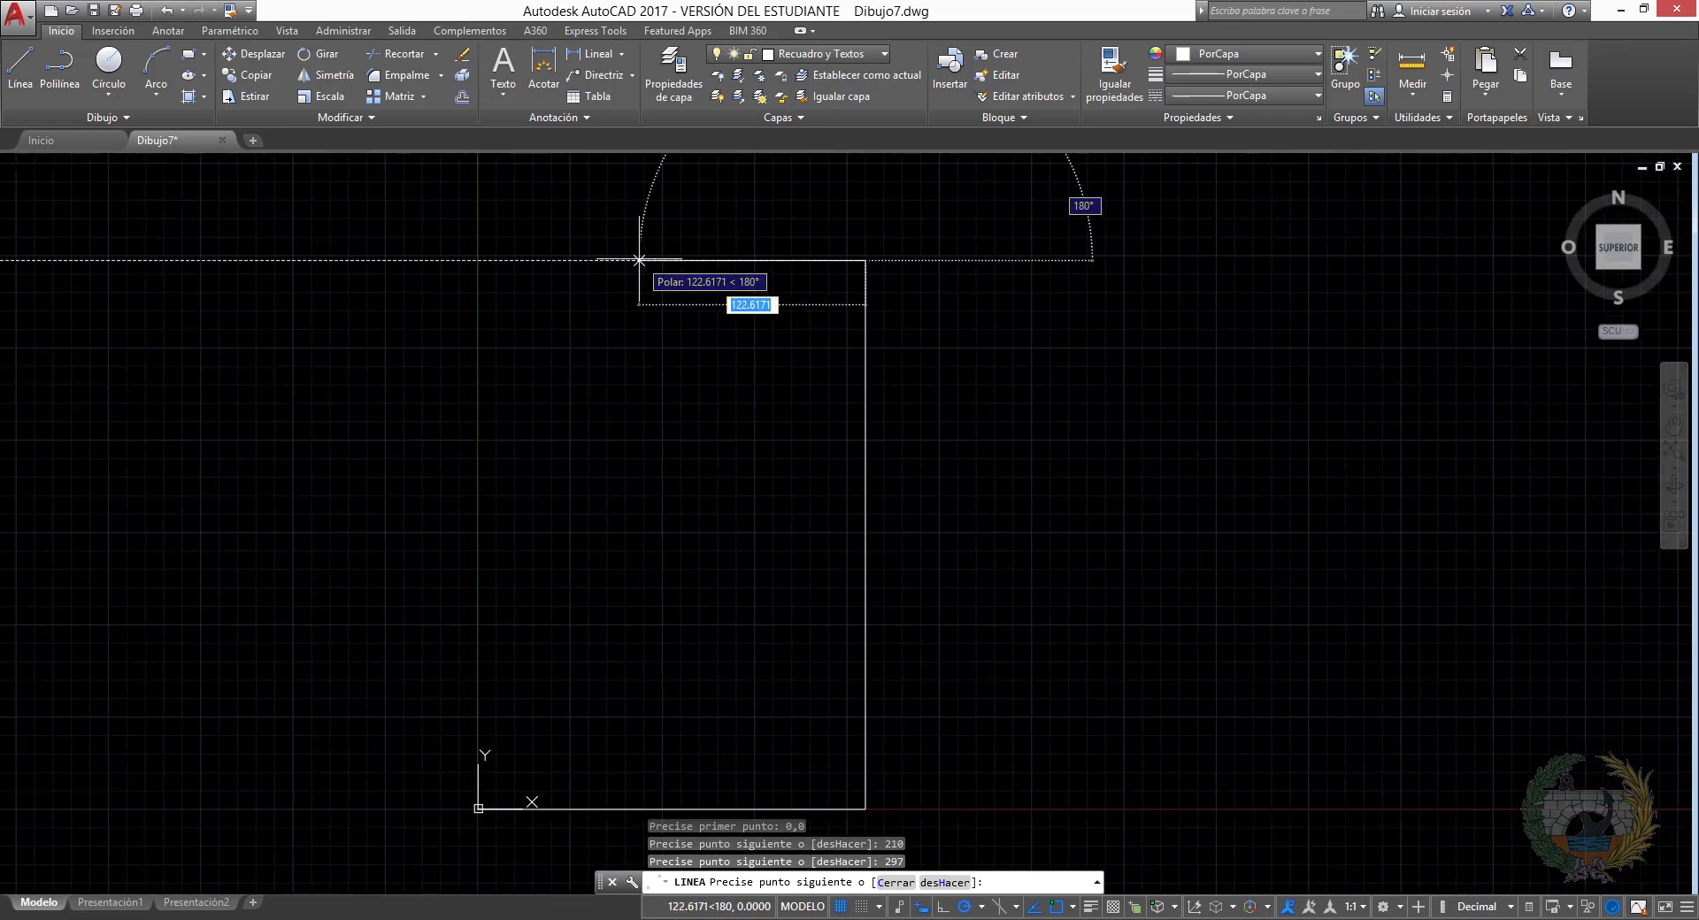
pyautogui.write('210')
pyautogui.press('Return')
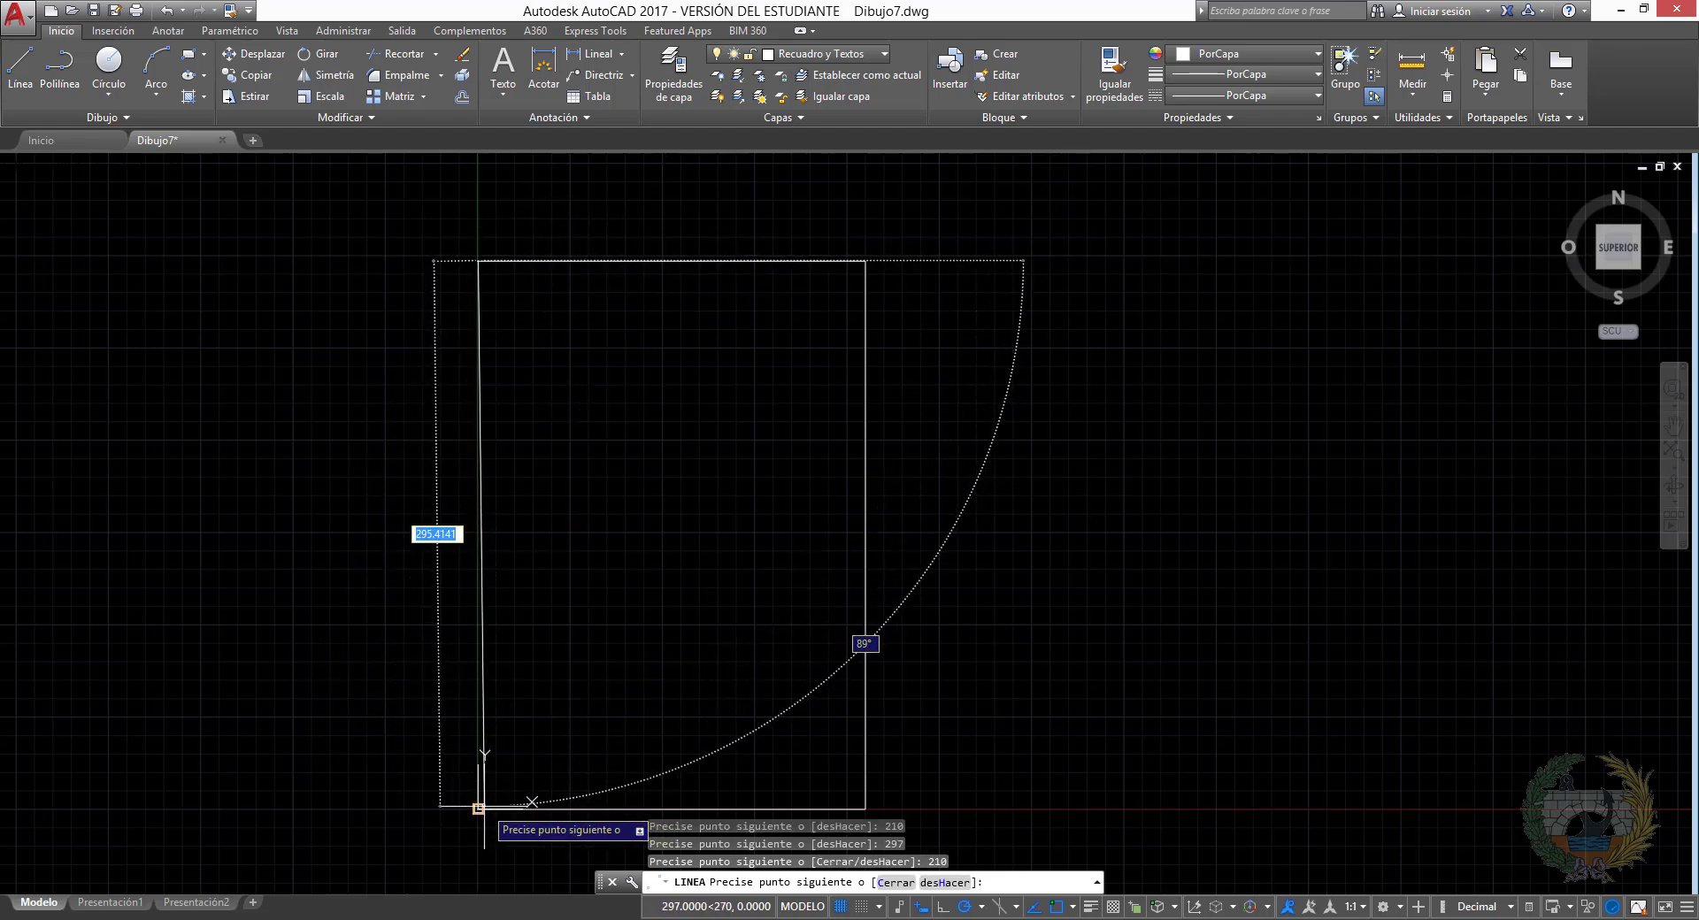
pyautogui.click(478, 808)
pyautogui.rightClick(606, 488)
pyautogui.click(643, 501)
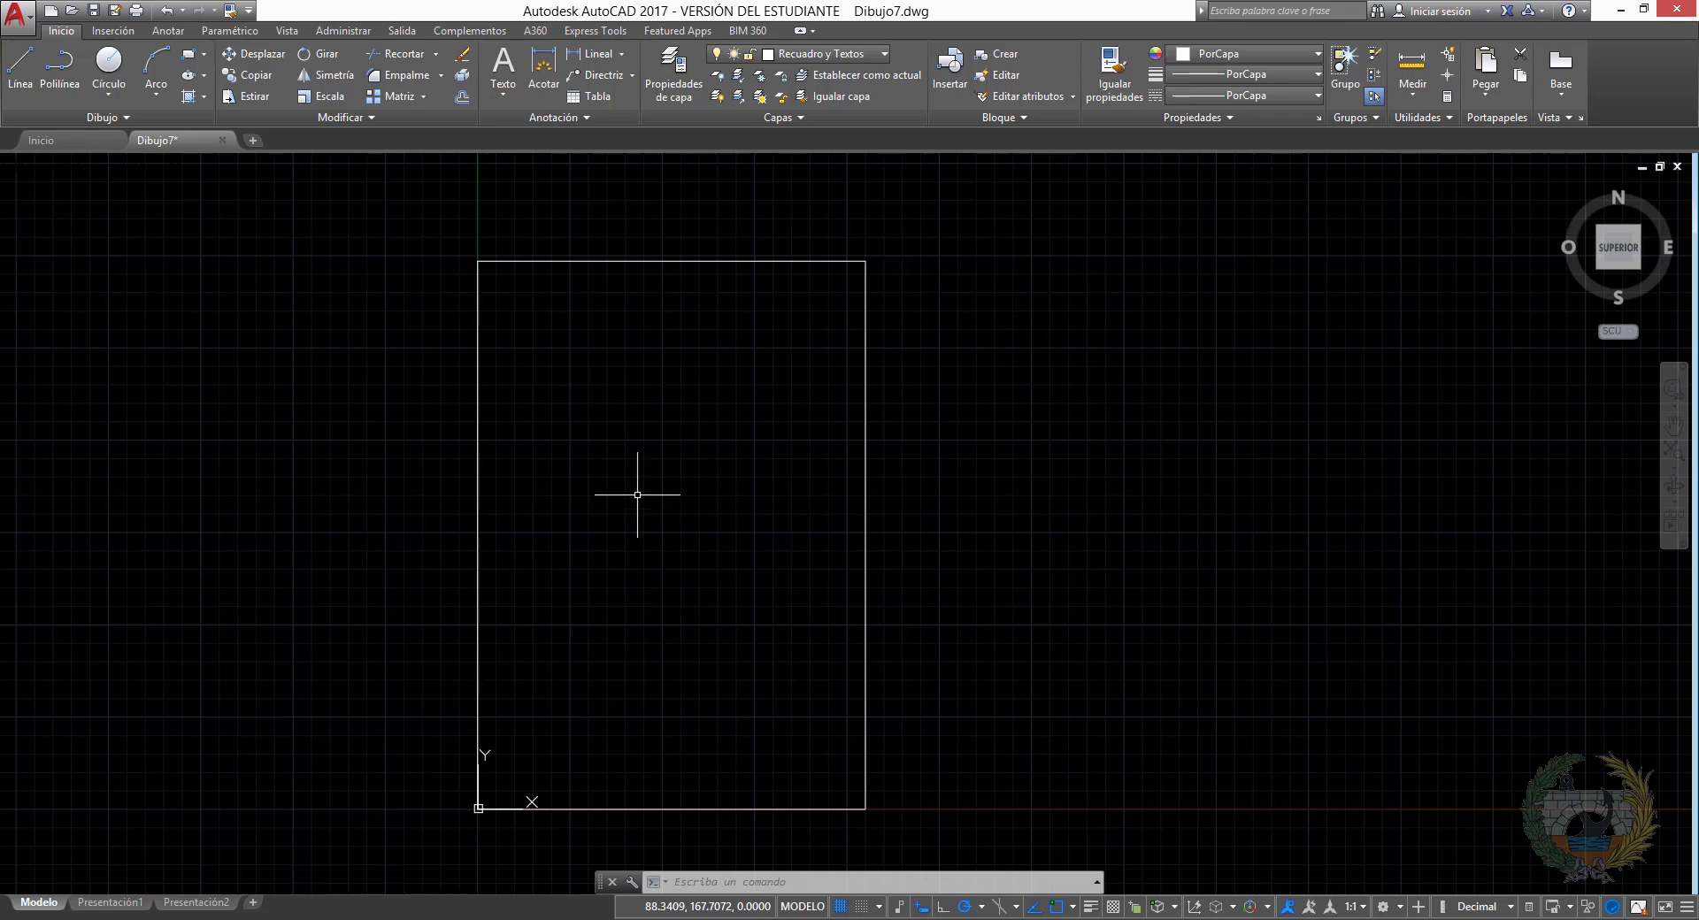
# Start the inner frame at 20,10 with a horizontal bottom line 180 units long
pyautogui.click(20, 84)
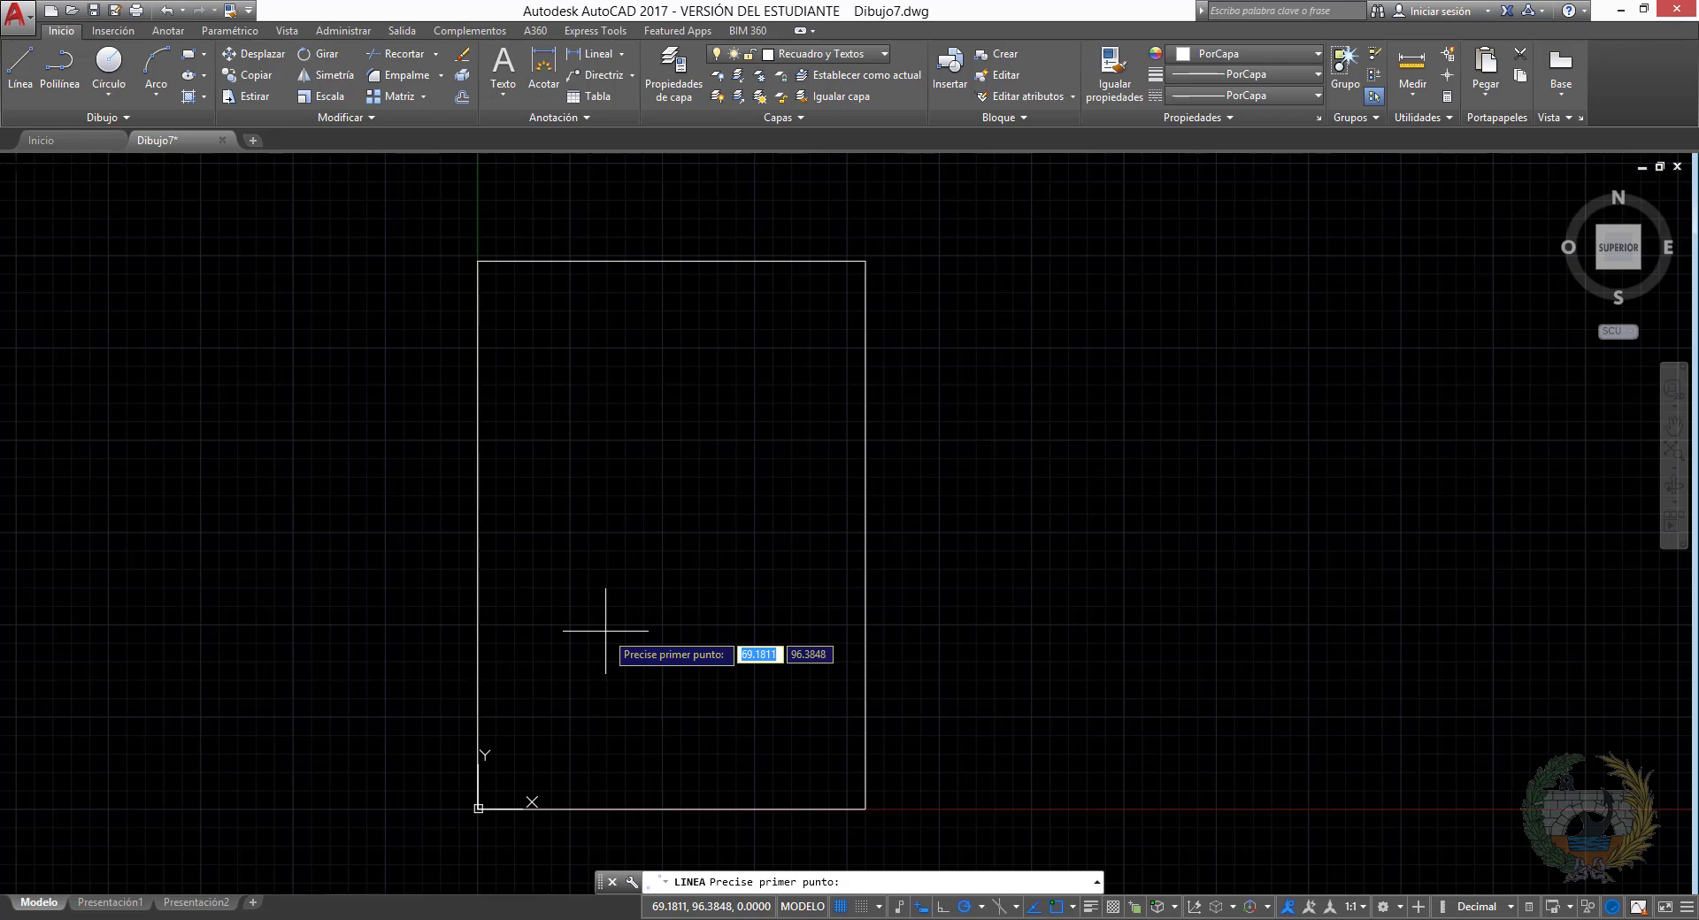
pyautogui.write('20')
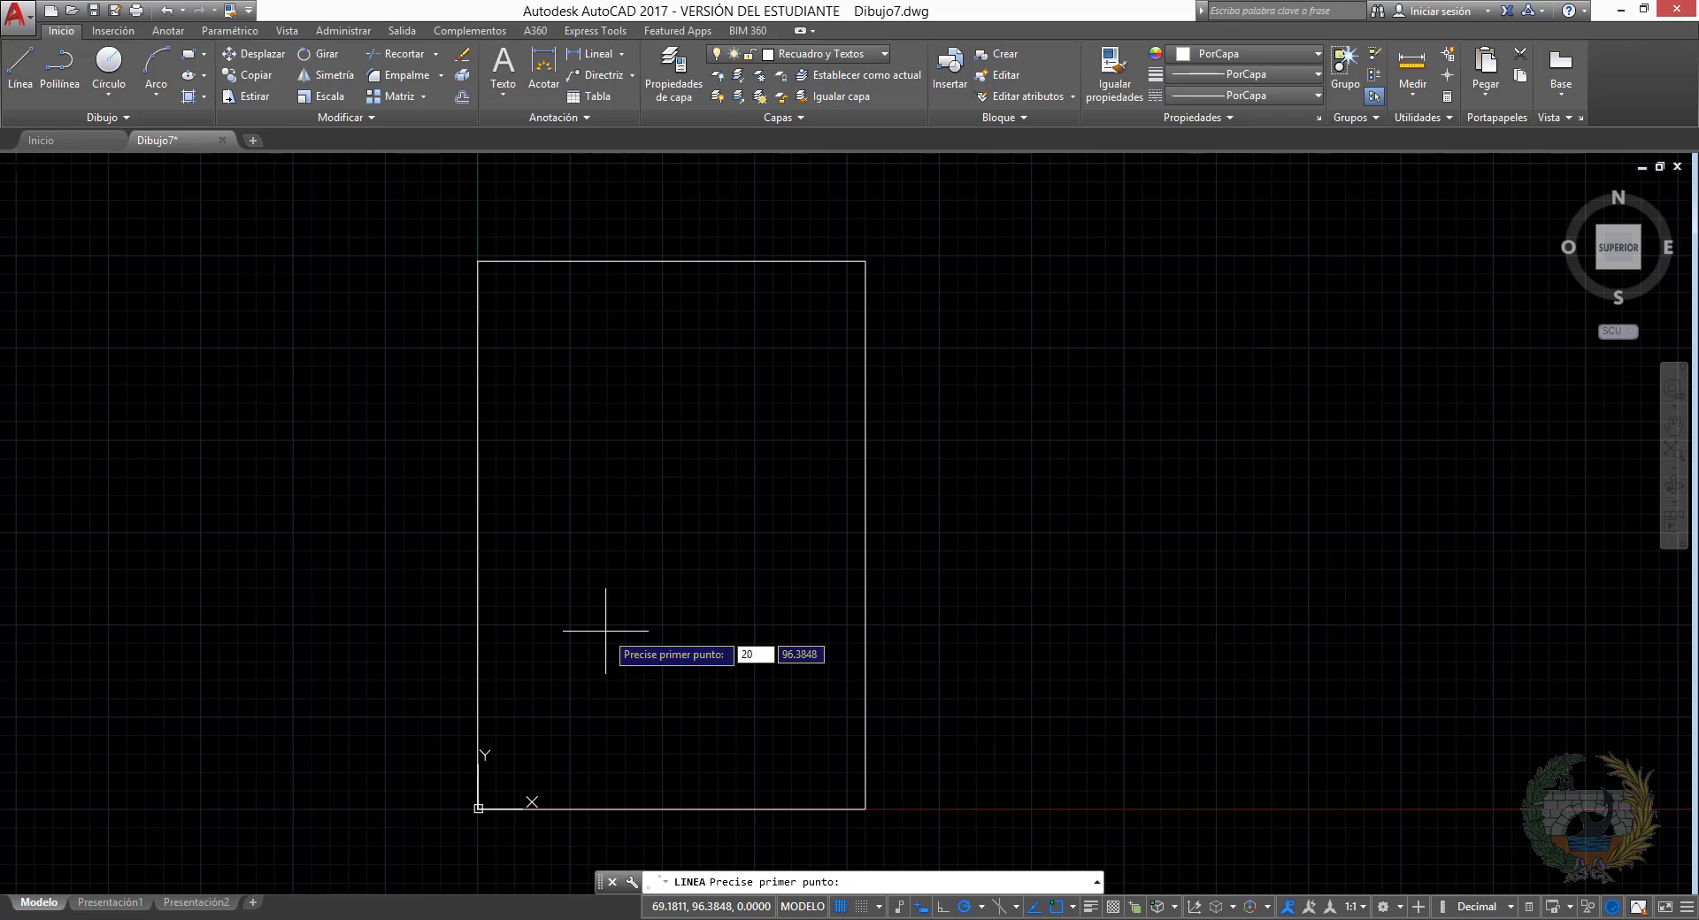
pyautogui.press('Tab')
pyautogui.write('10')
pyautogui.press('Return')
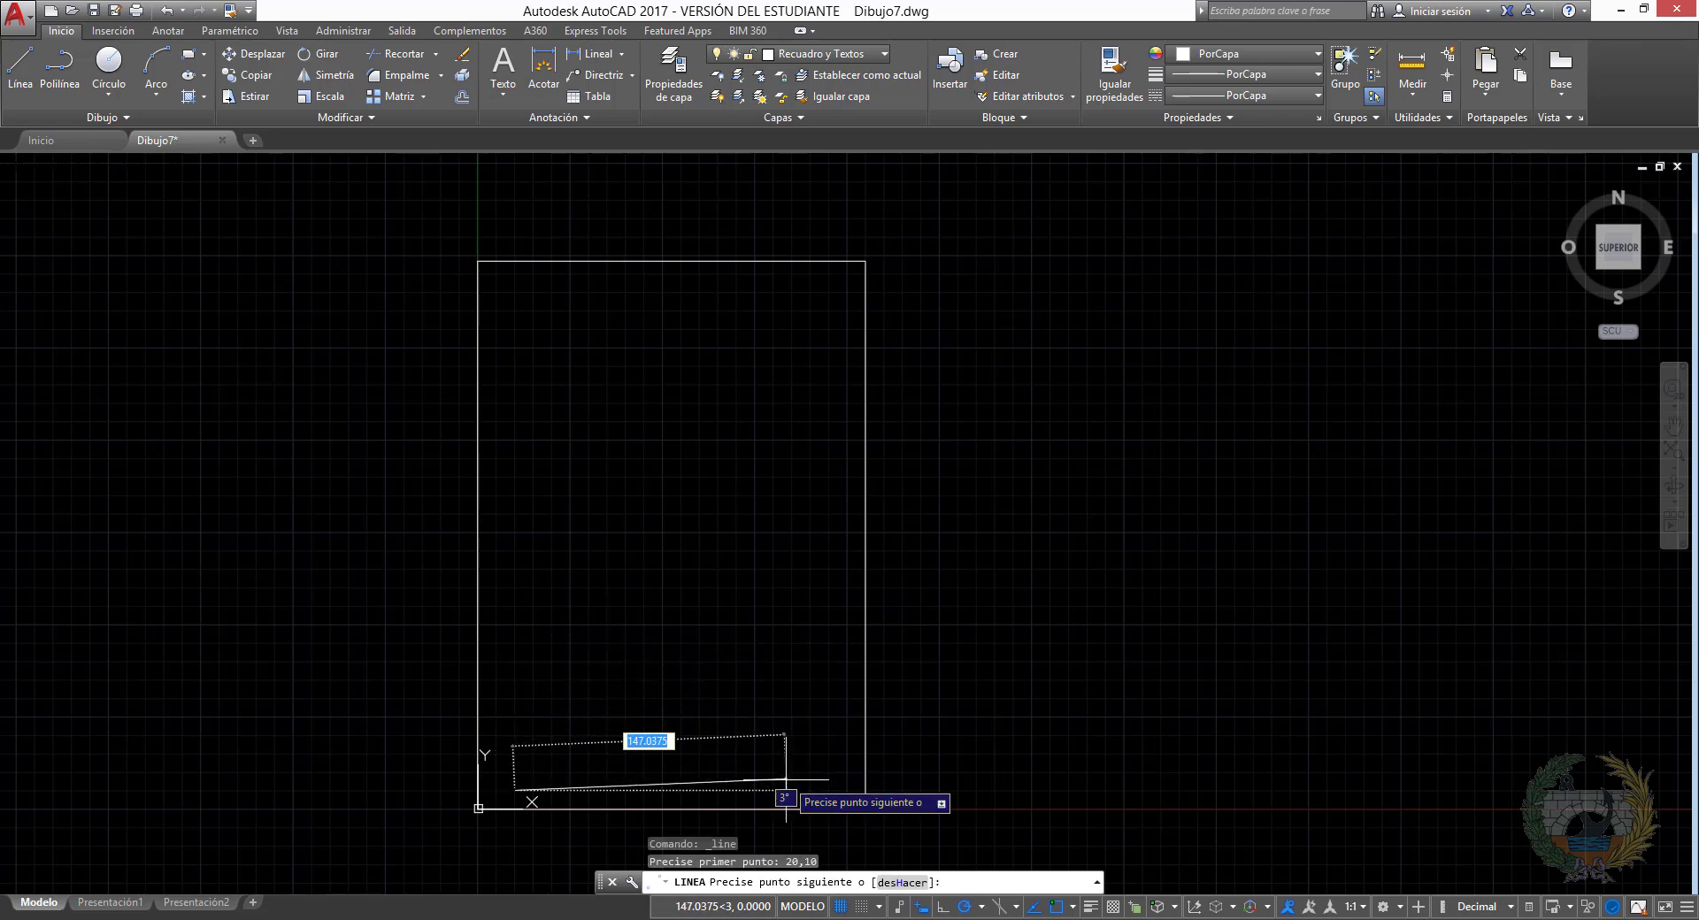
pyautogui.write('18')
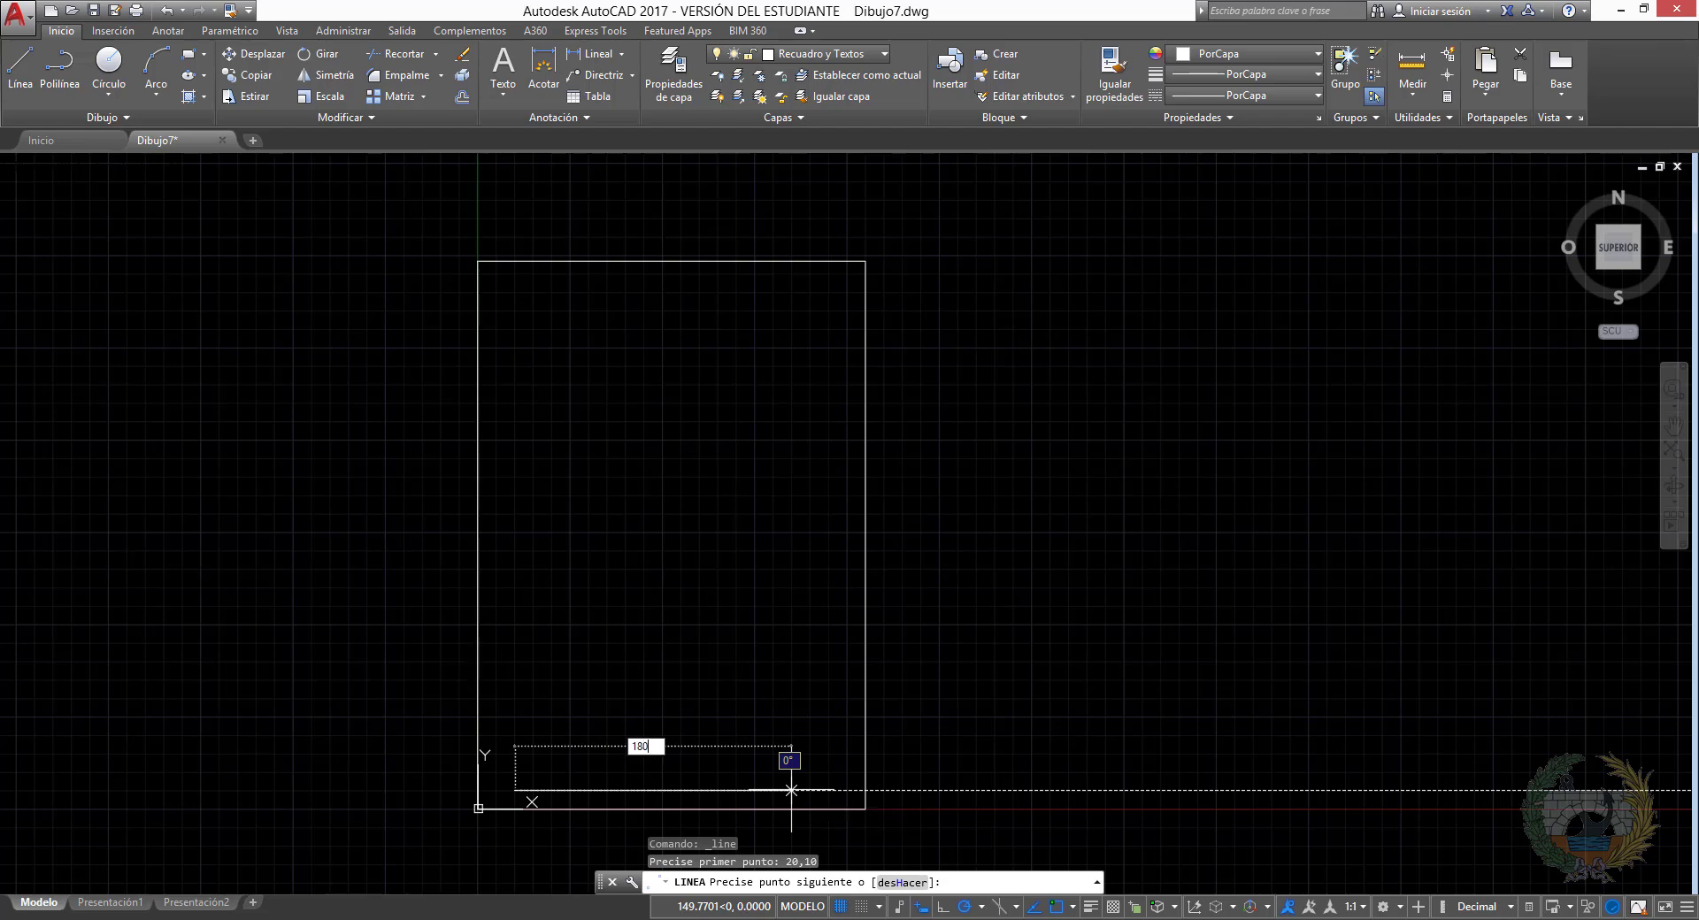
pyautogui.write('0')
pyautogui.press('Return')
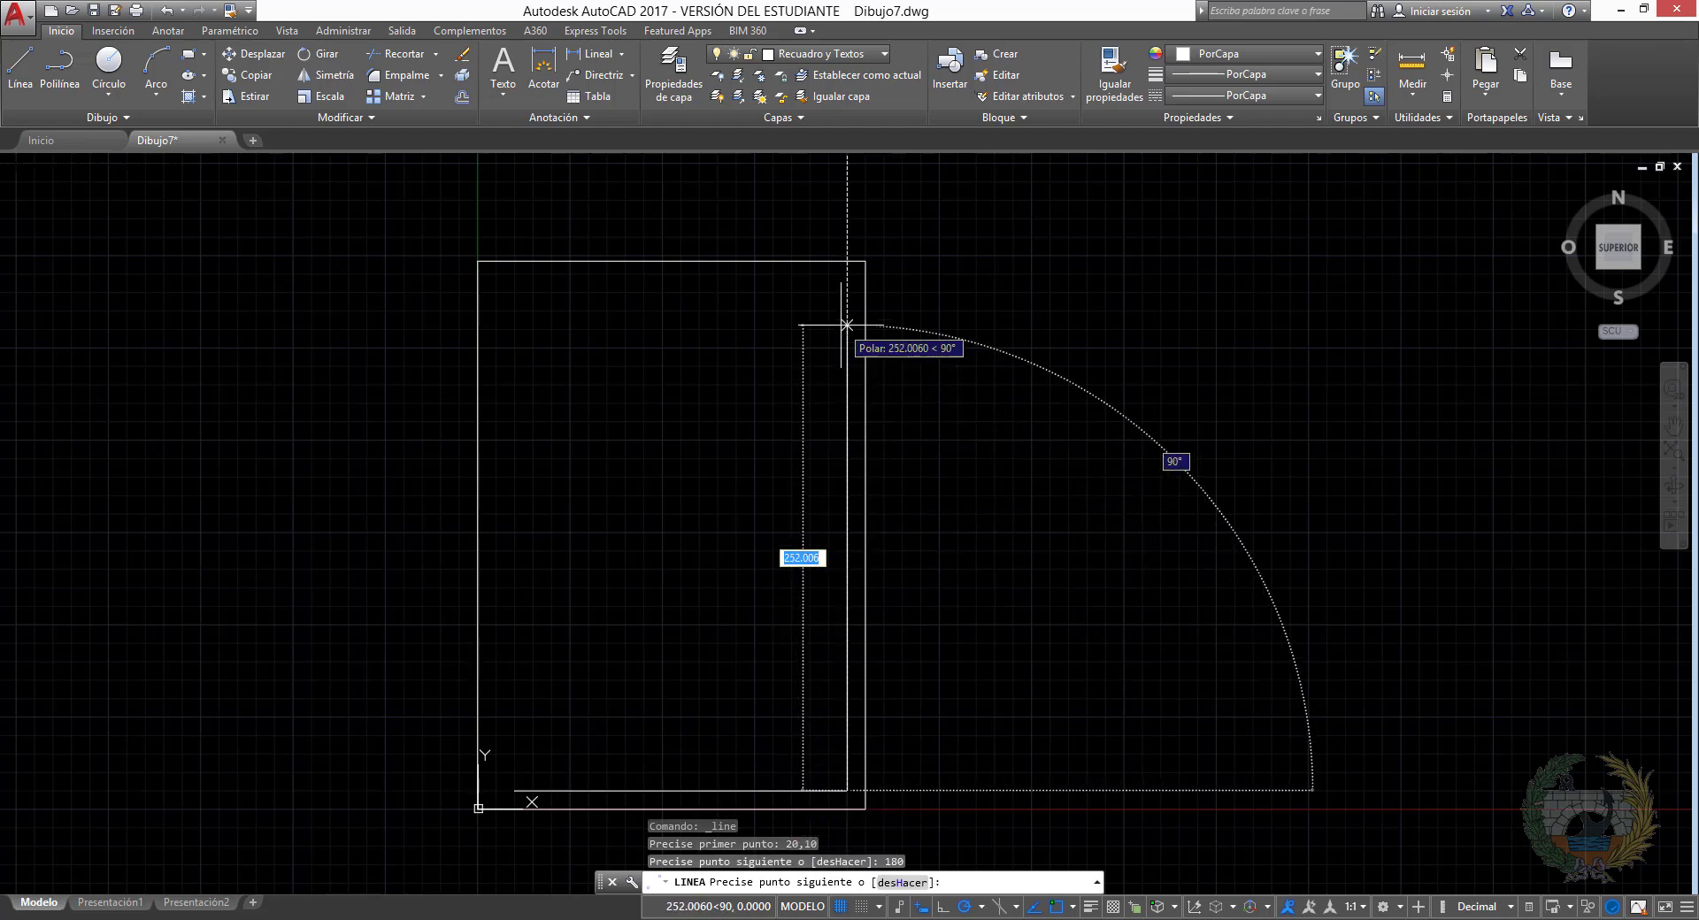
# Complete the inner frame with a 277-unit vertical line, a top line aligned with the start point and a closing line to it
pyautogui.write('277')
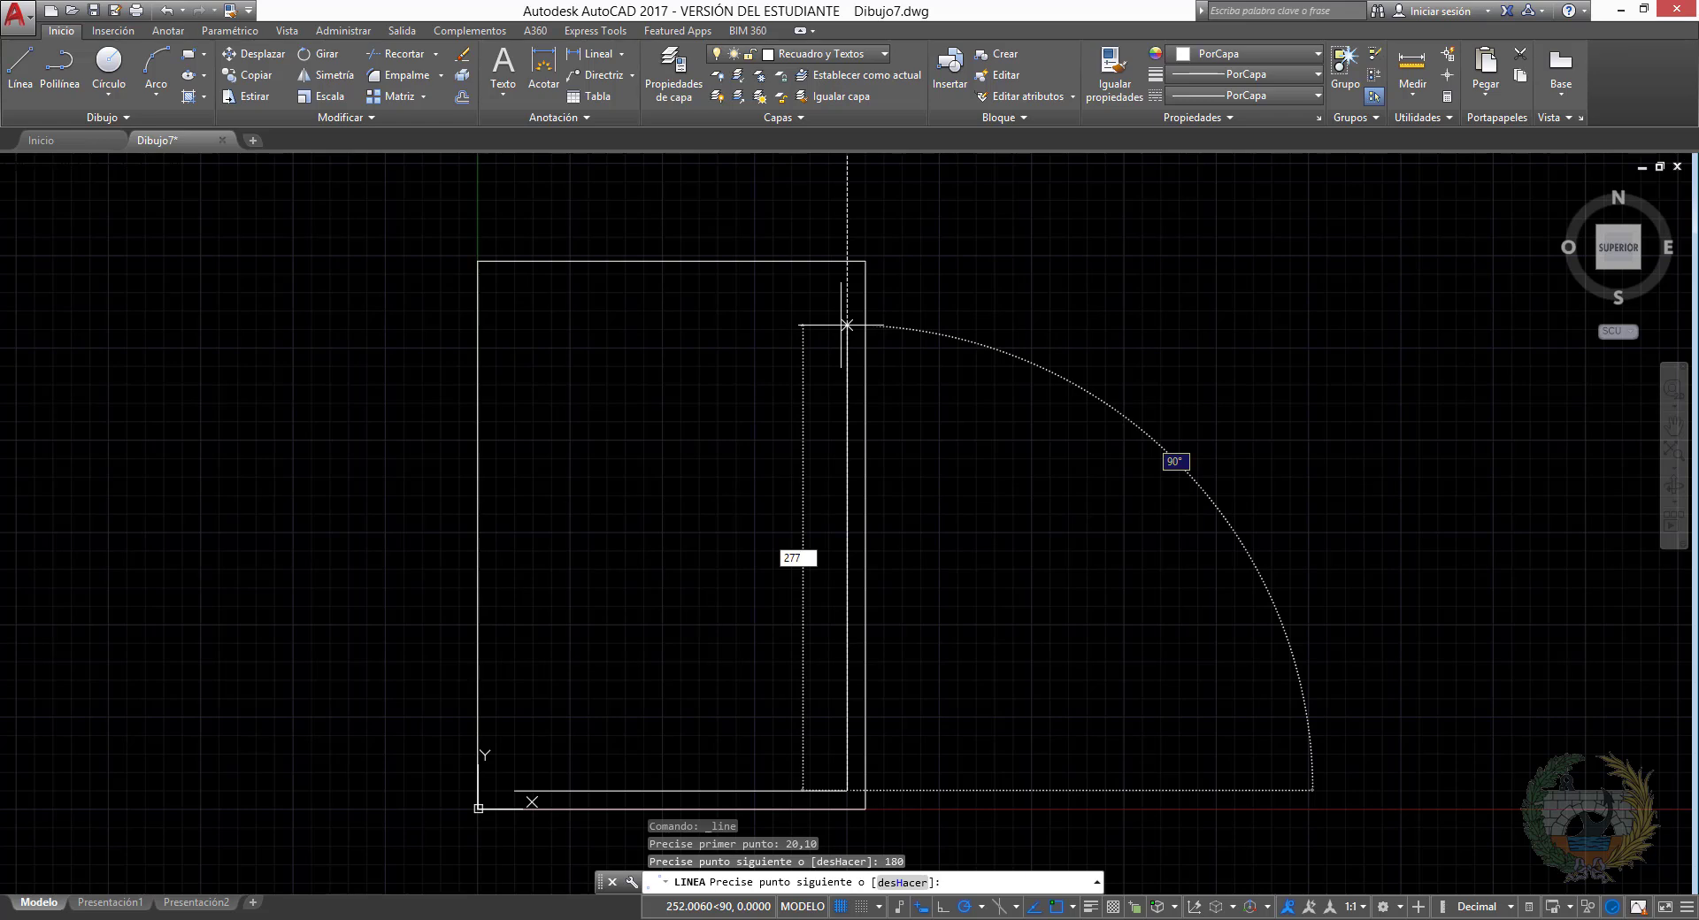
pyautogui.press('Return')
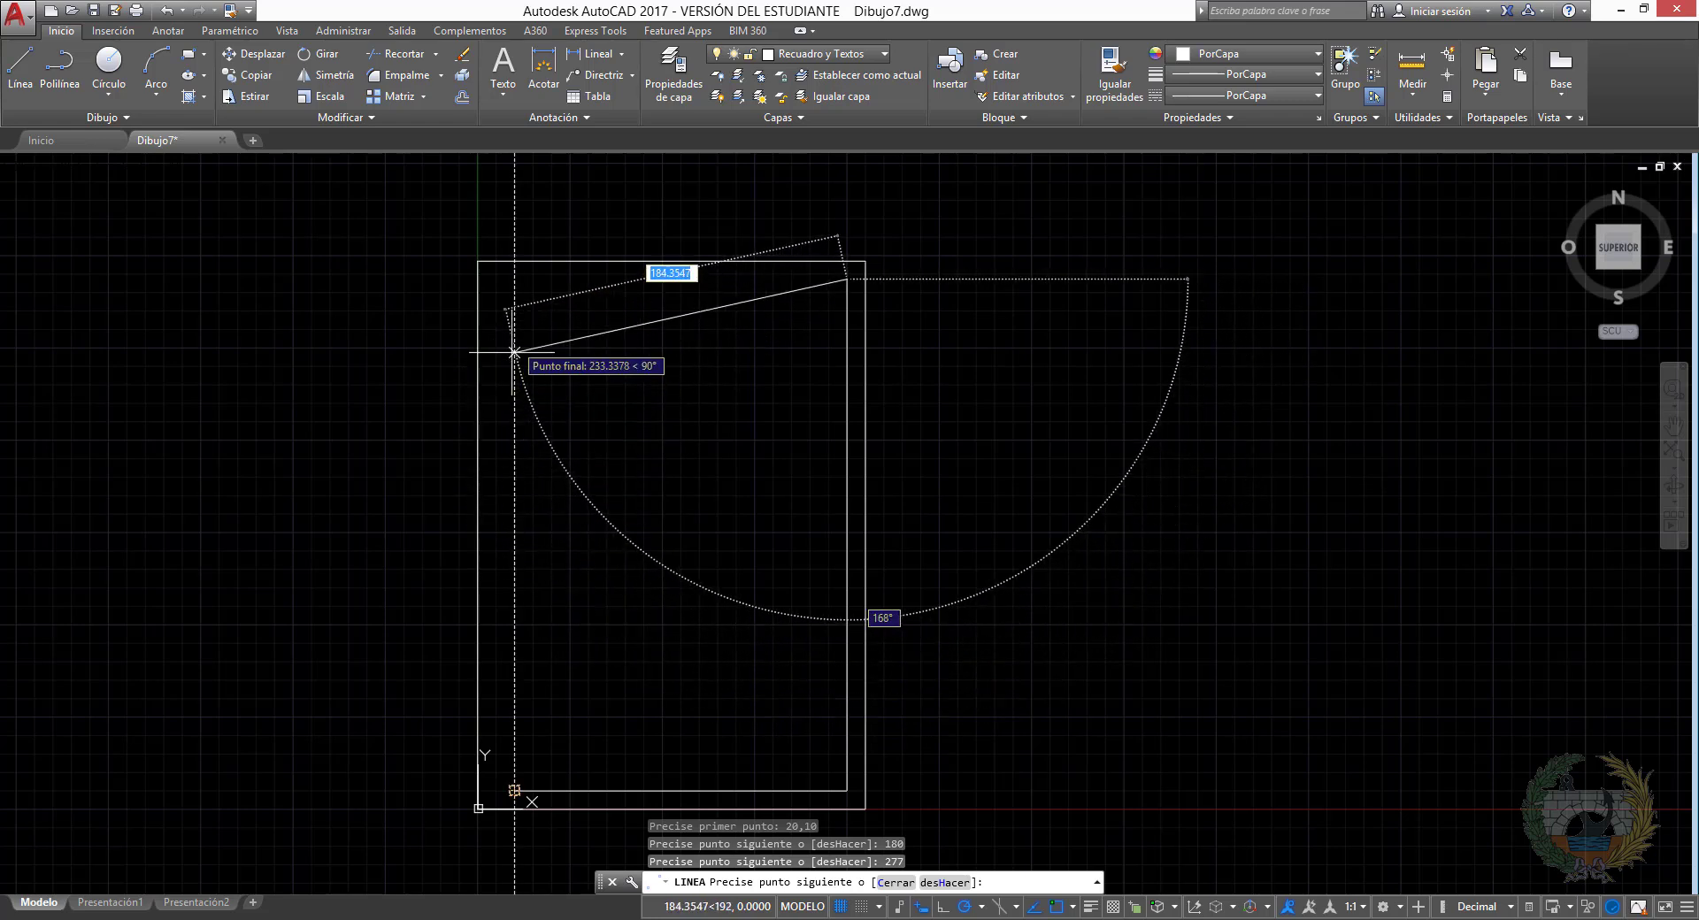
pyautogui.click(514, 279)
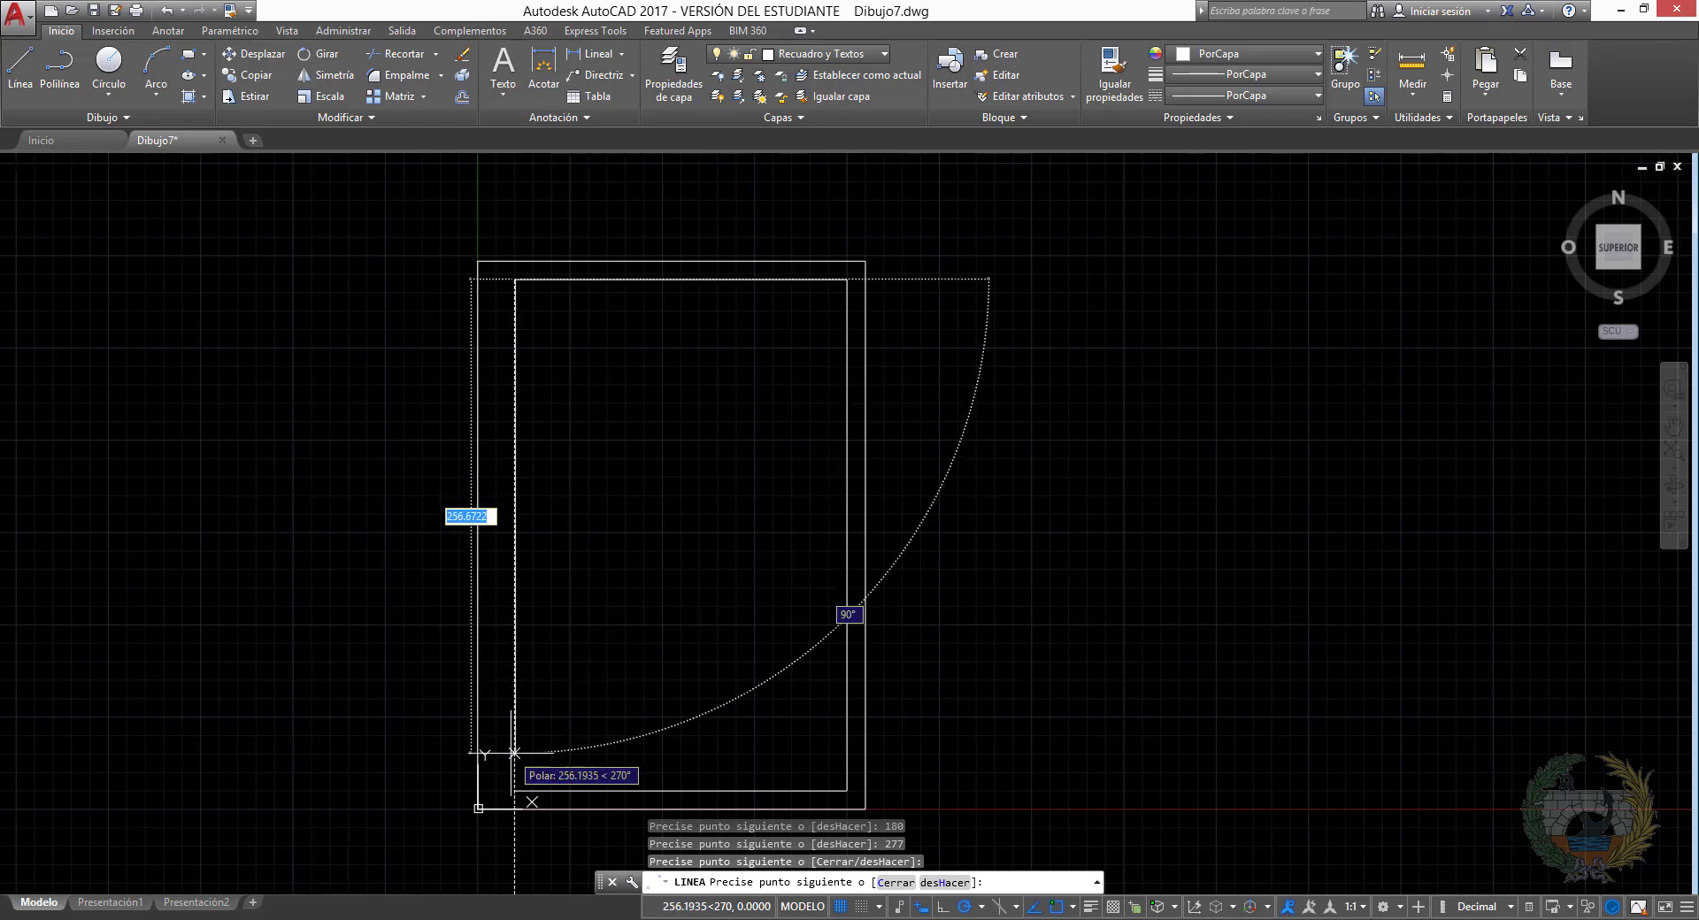
pyautogui.click(514, 789)
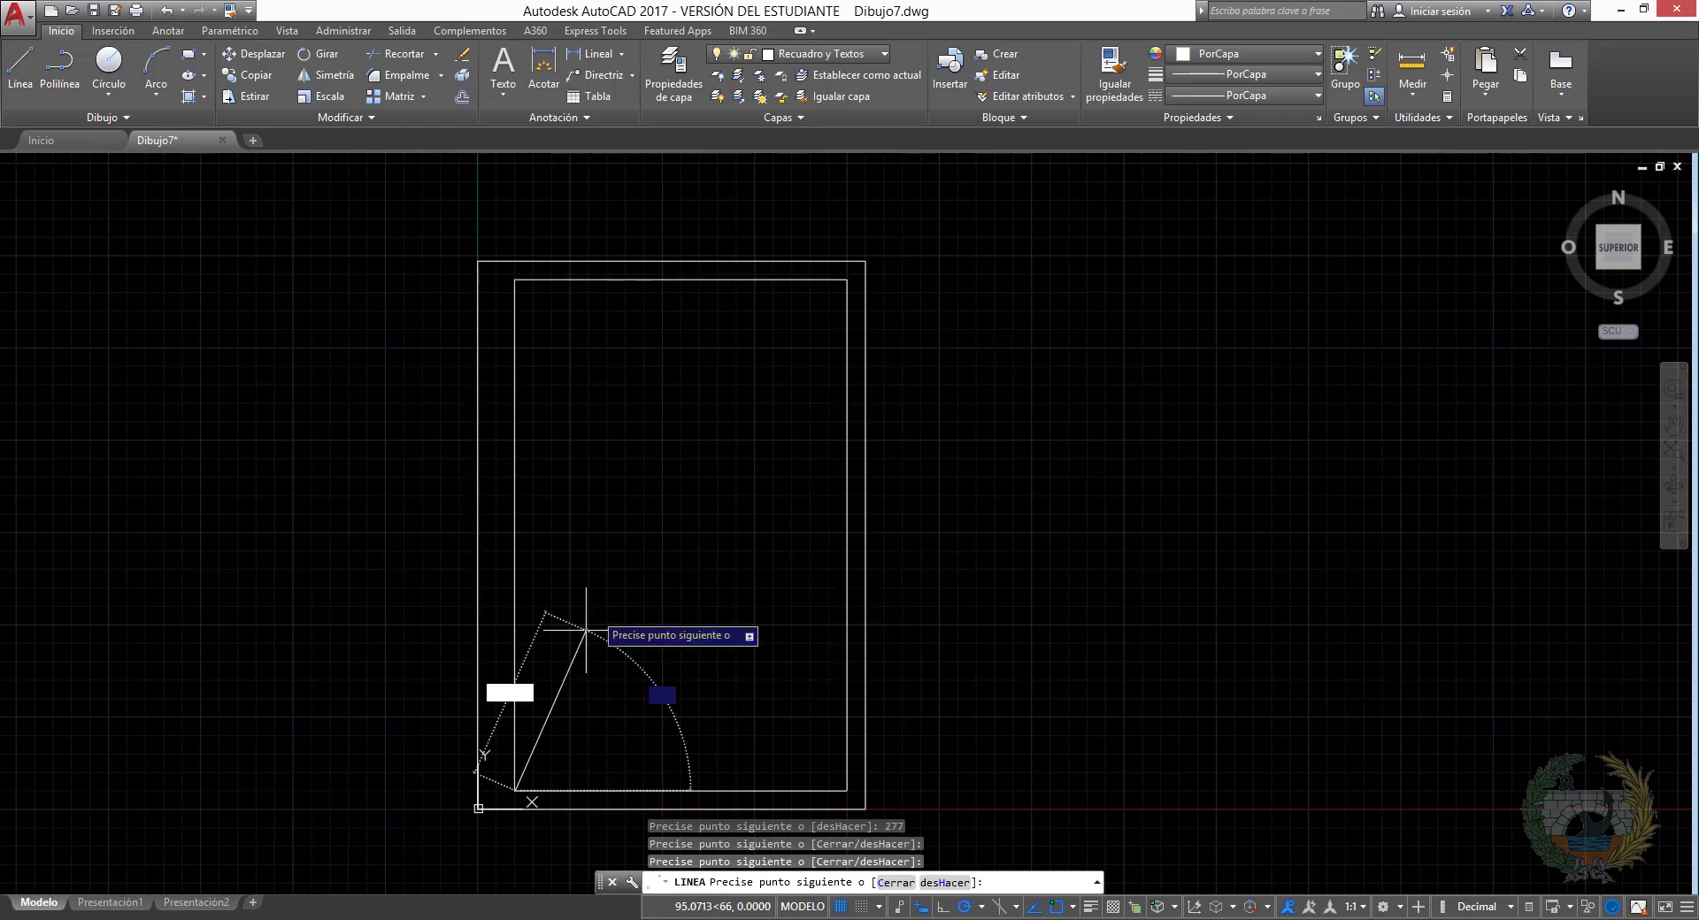
pyautogui.rightClick(641, 589)
pyautogui.click(673, 600)
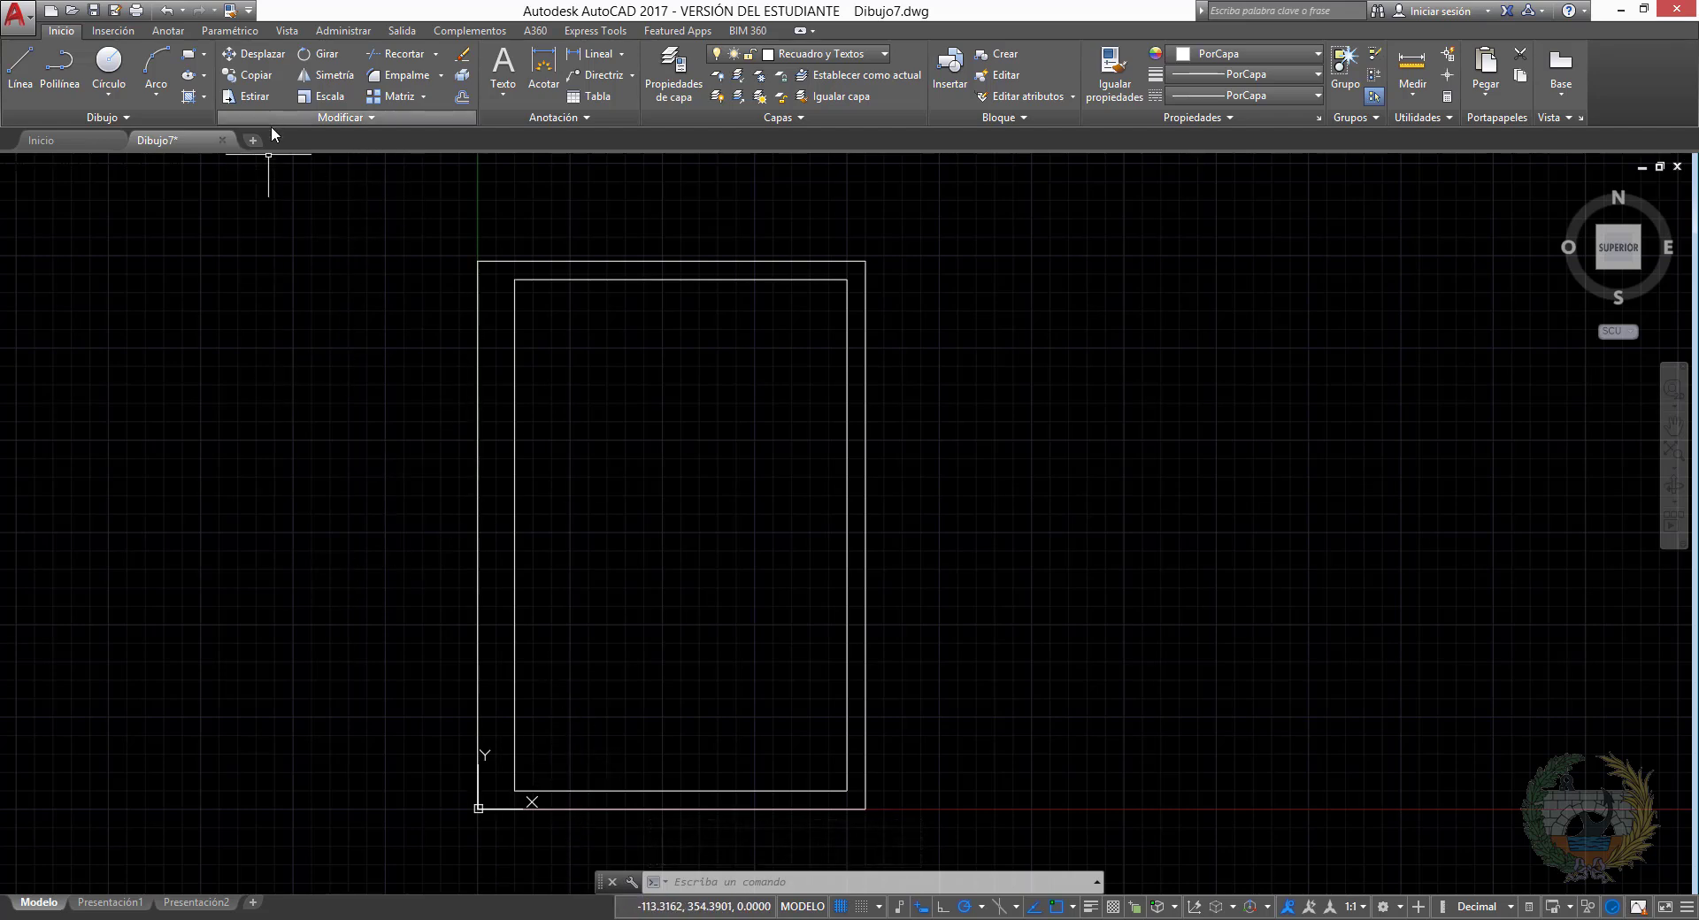
# Copy the inner frame's bottom line 15 units straight up to form the title block's upper edge
pyautogui.click(262, 78)
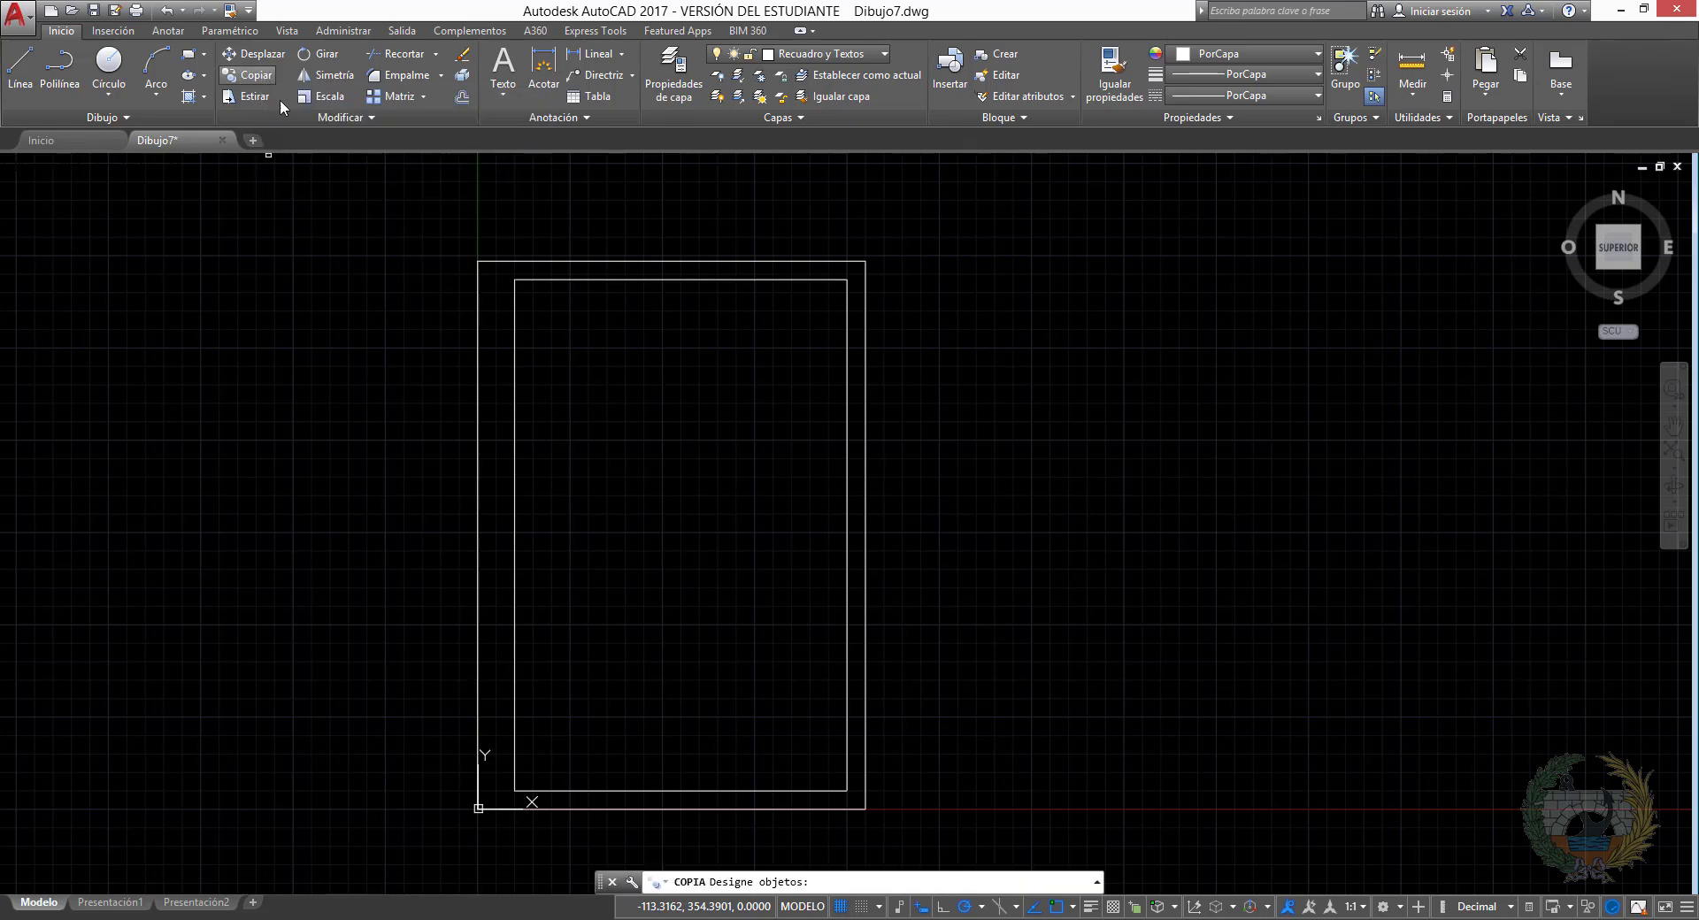
pyautogui.click(557, 788)
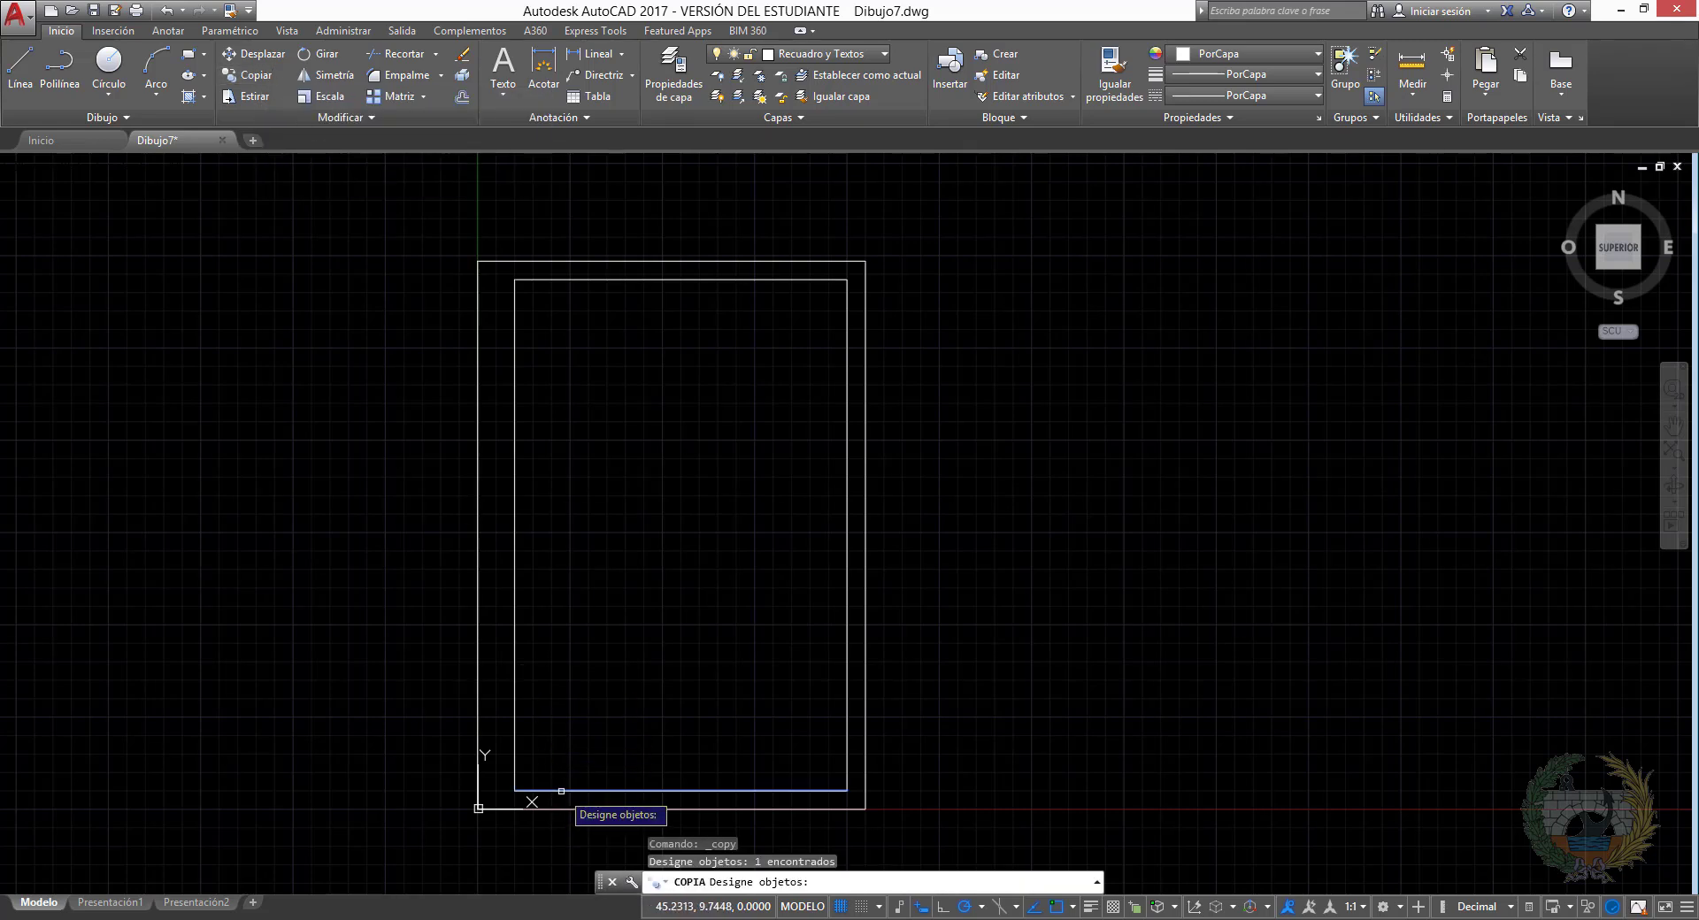
pyautogui.press('Return')
pyautogui.click(663, 666)
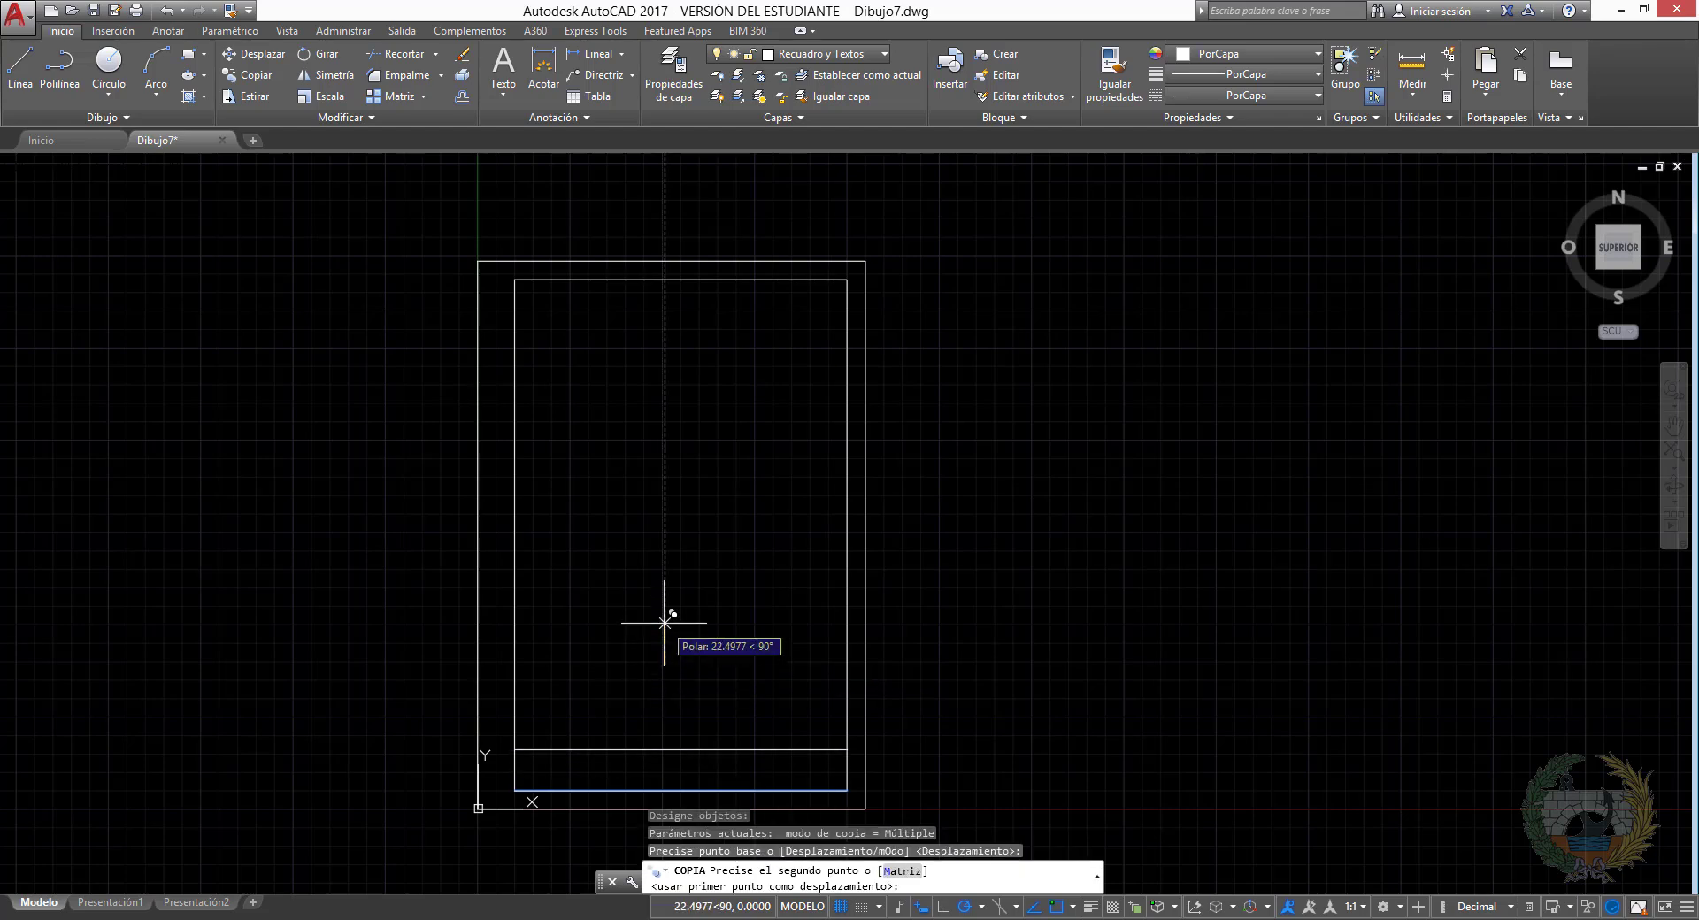
pyautogui.write('15')
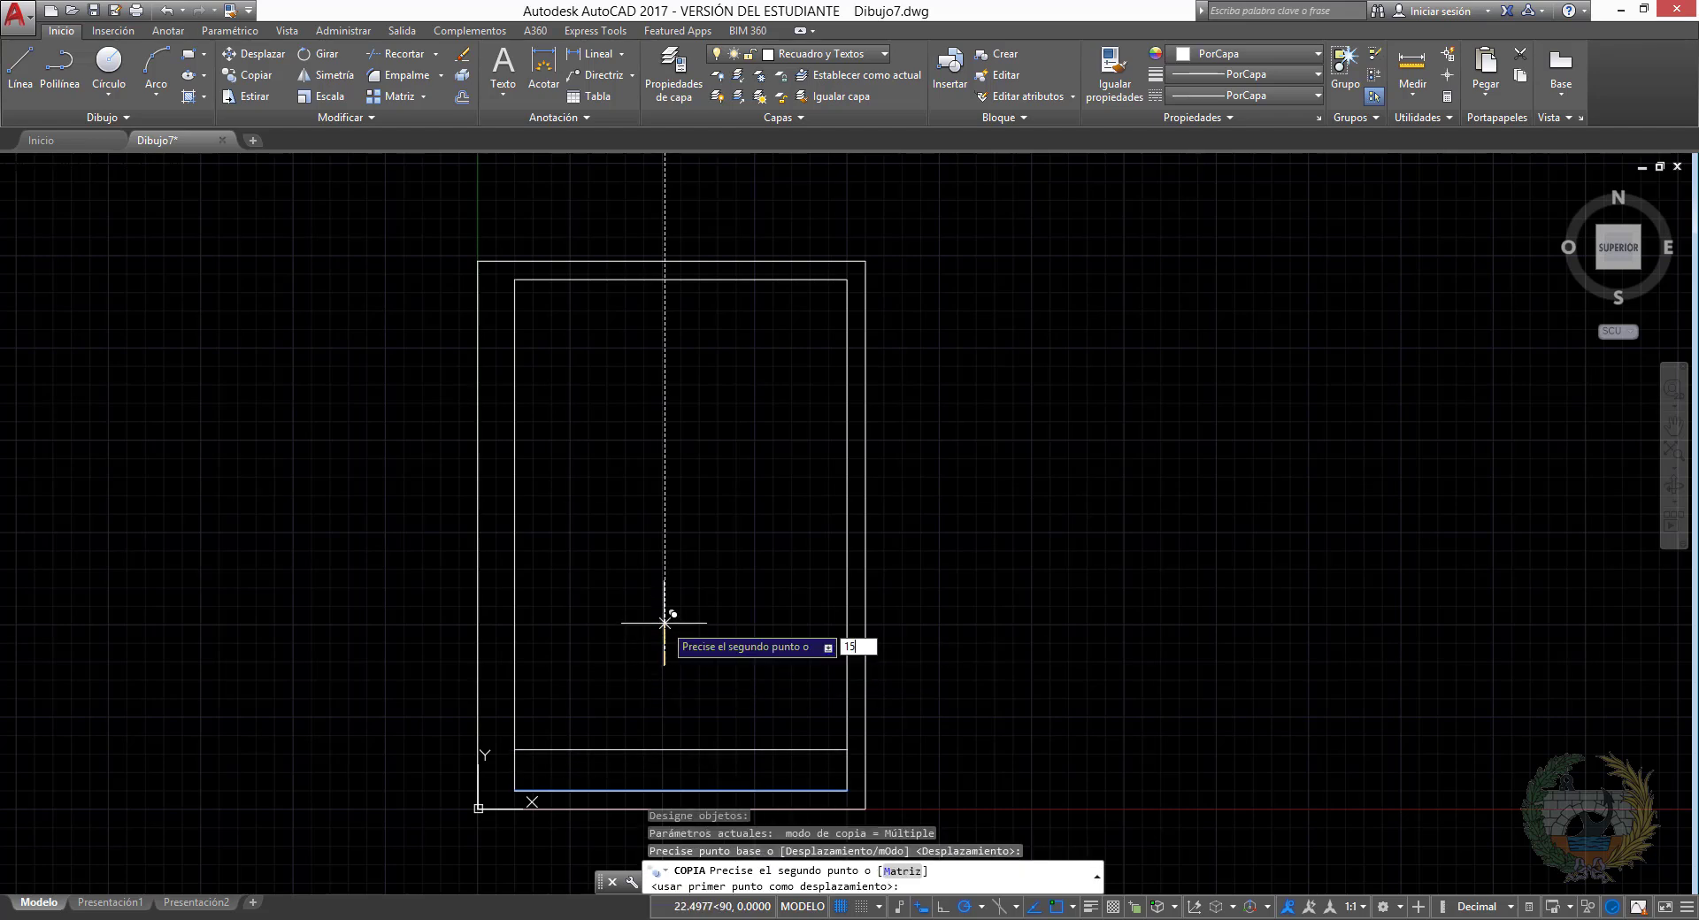
pyautogui.press('Return')
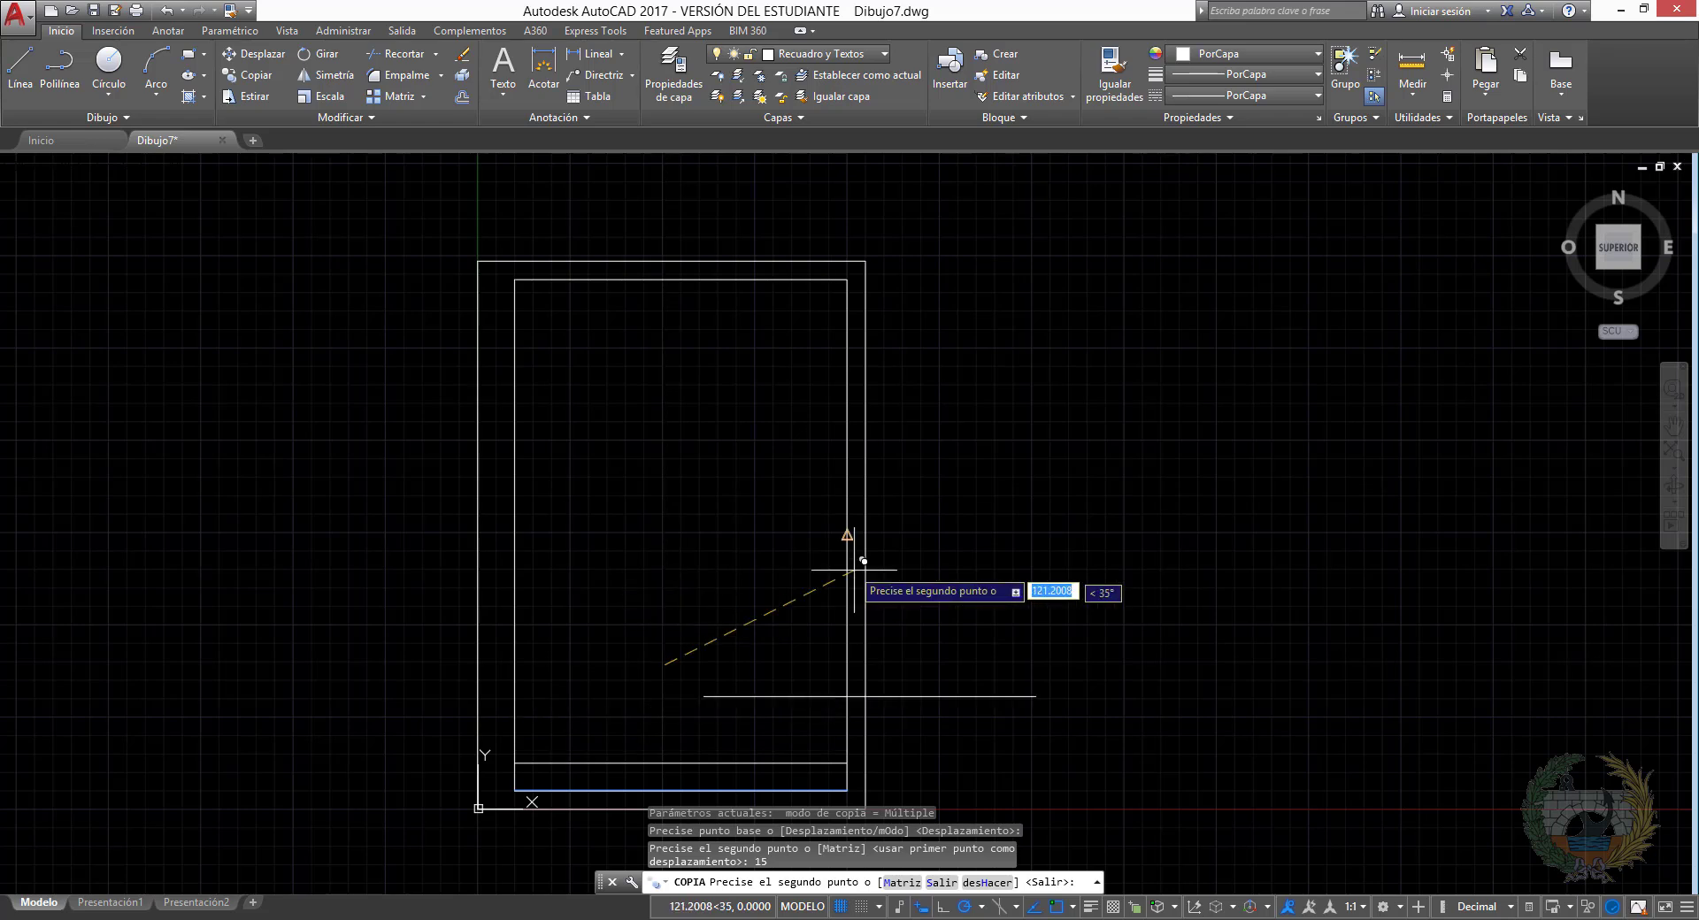
pyautogui.rightClick(711, 507)
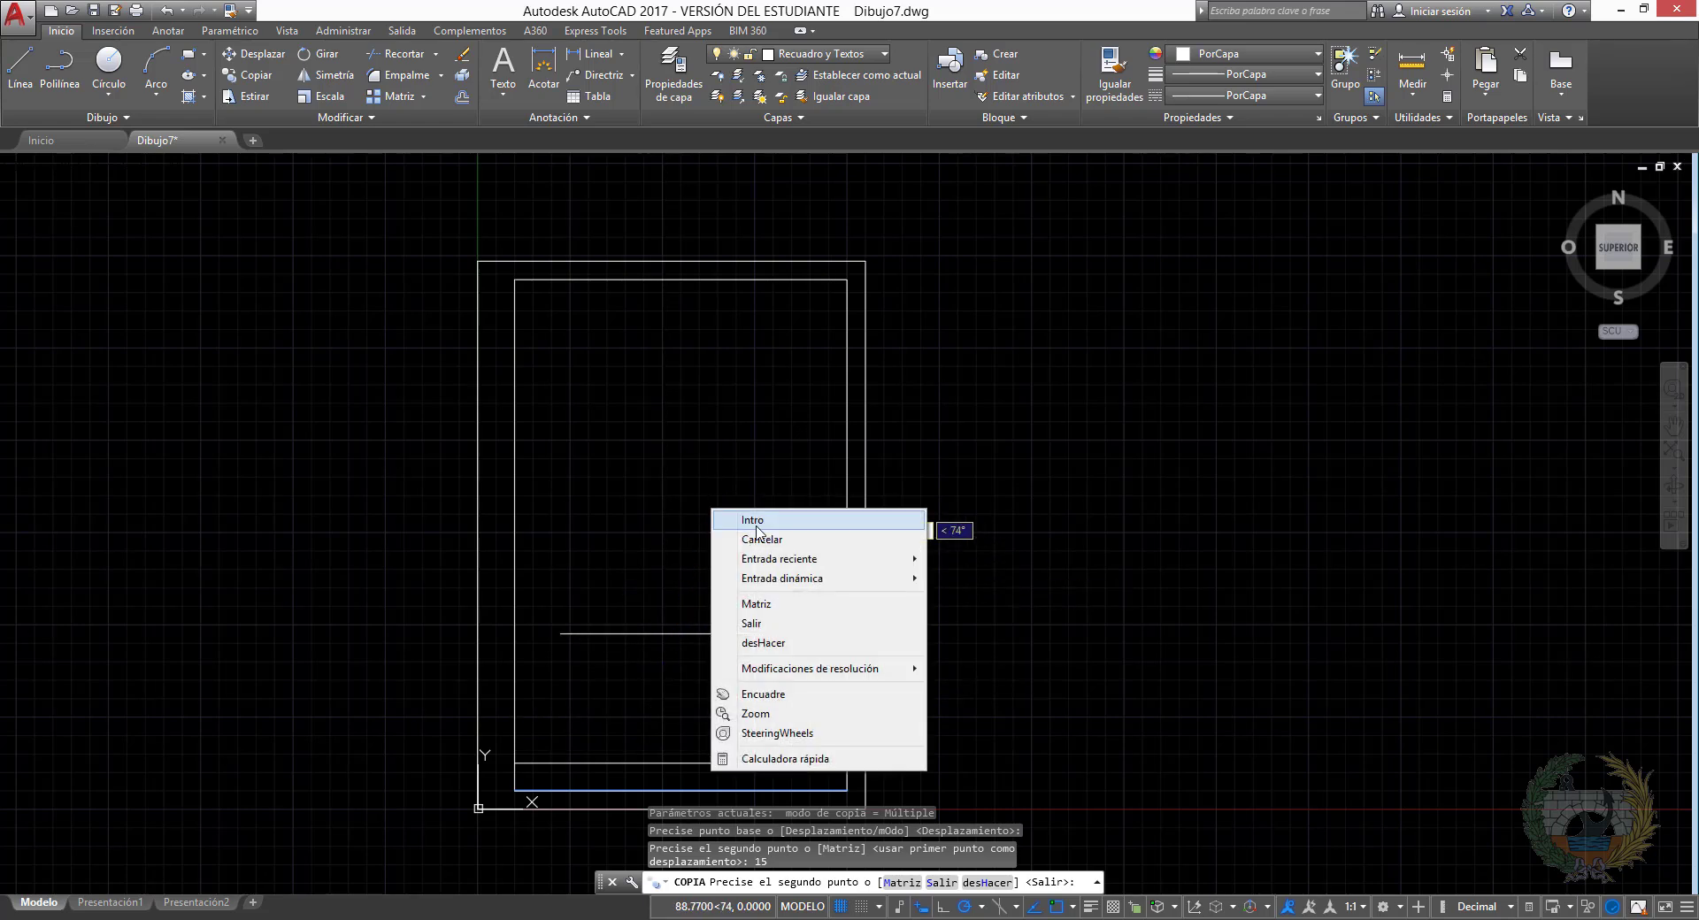
pyautogui.click(759, 526)
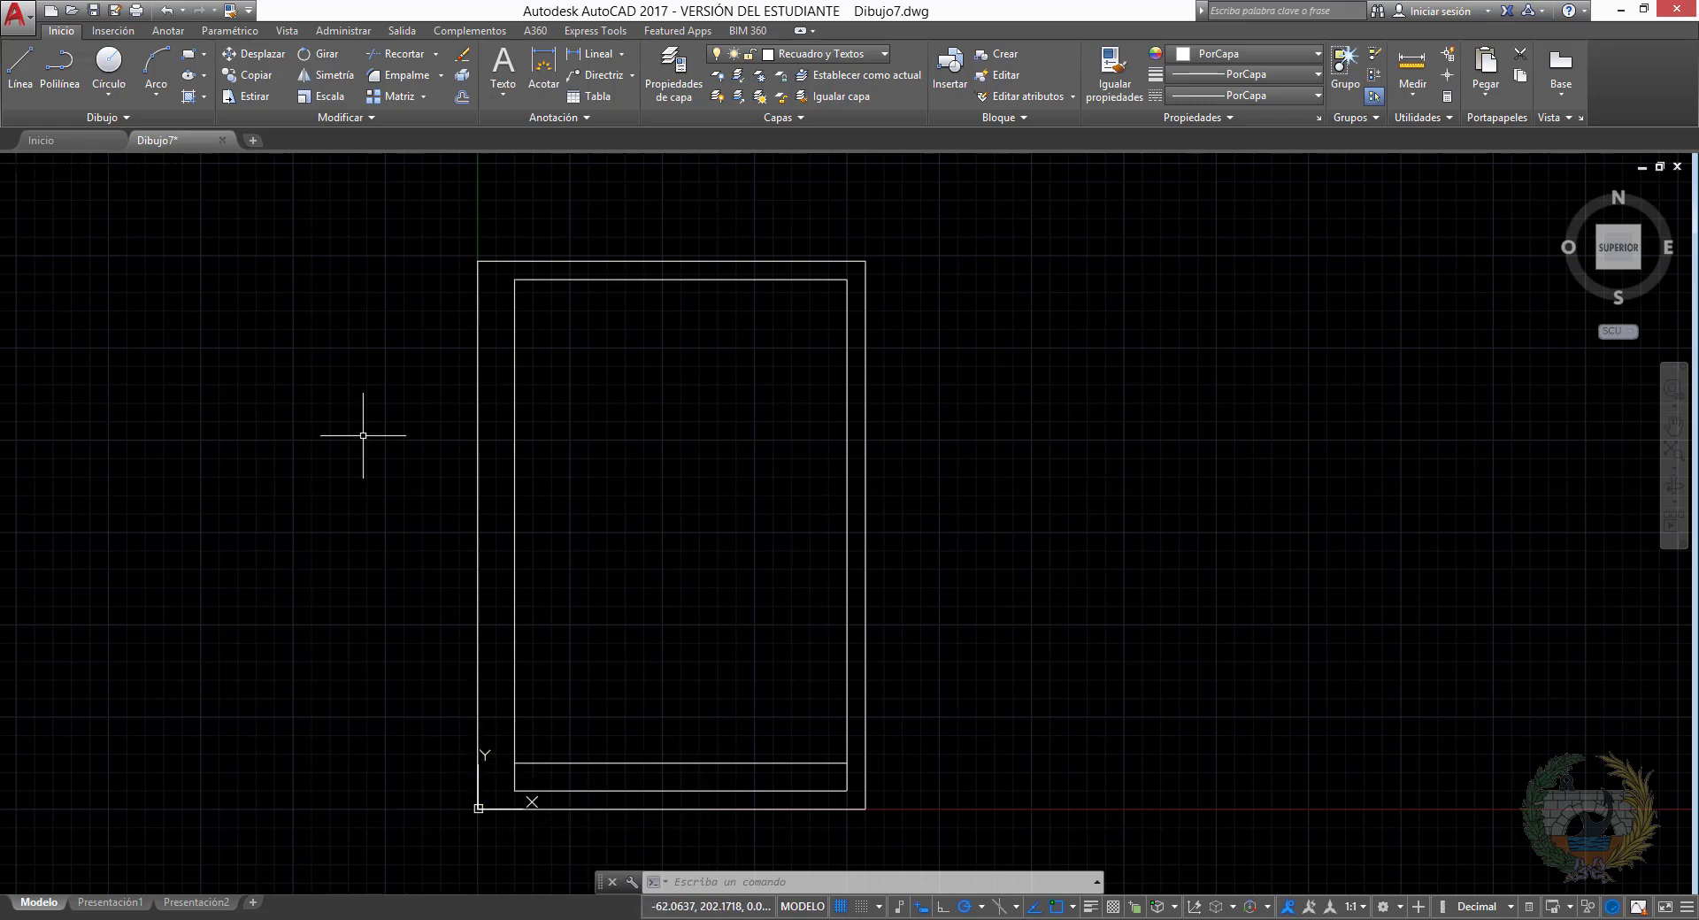
# Divide the title block with a vertical line starting 100 units from the left end of its upper edge, down to the frame's bottom line
pyautogui.click(19, 66)
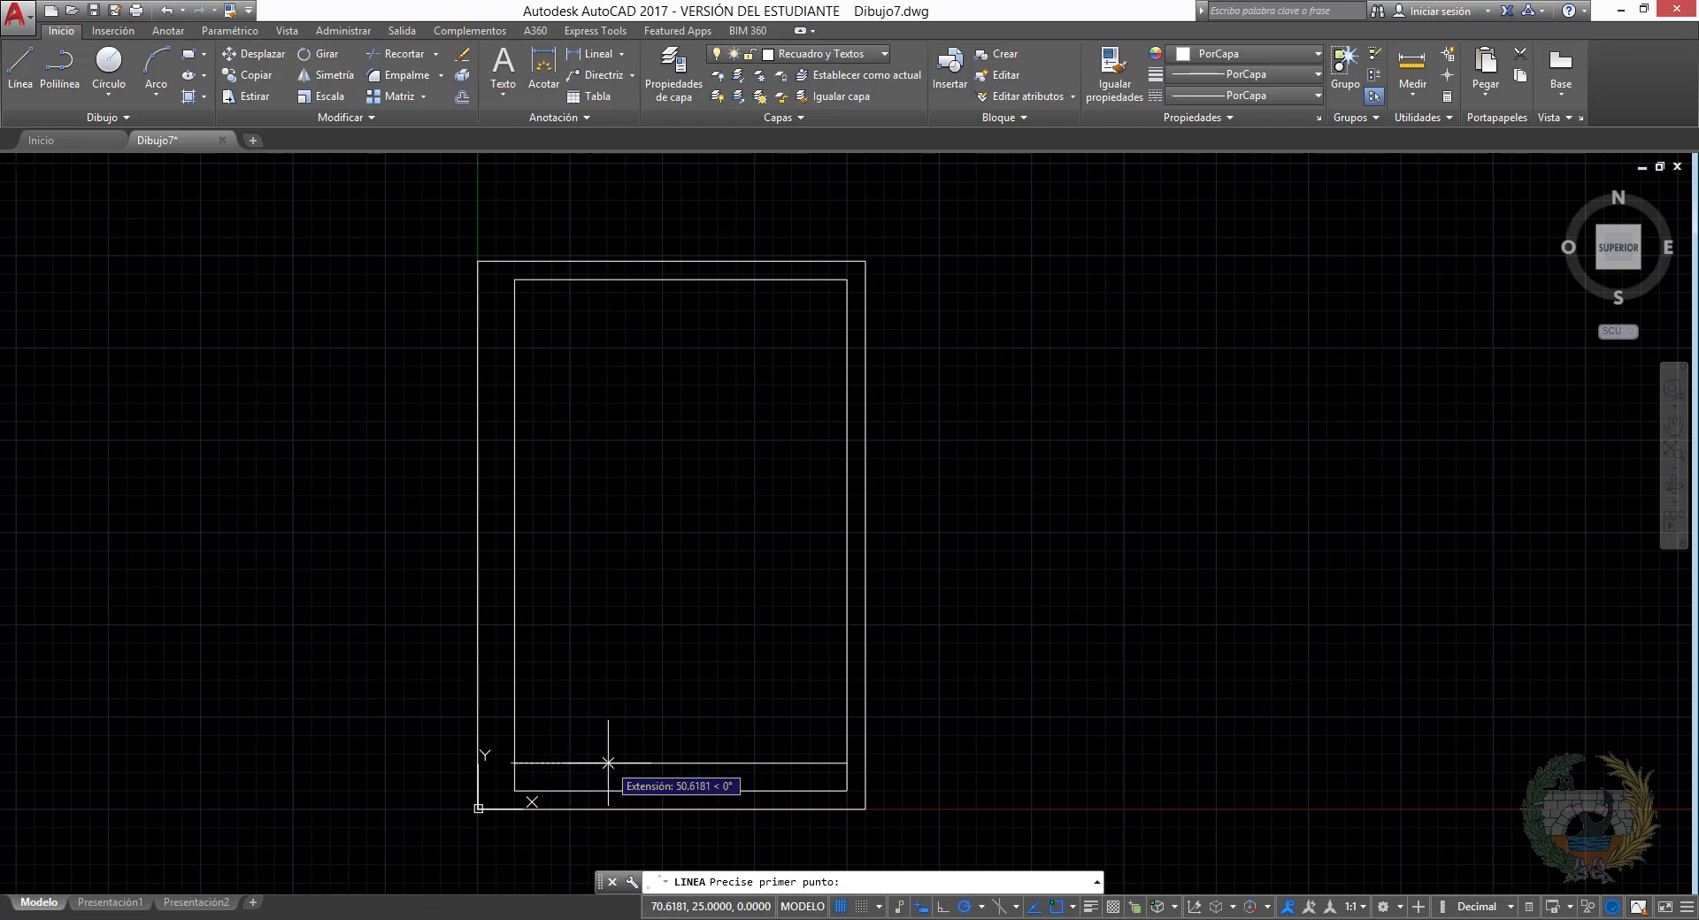
pyautogui.write('100')
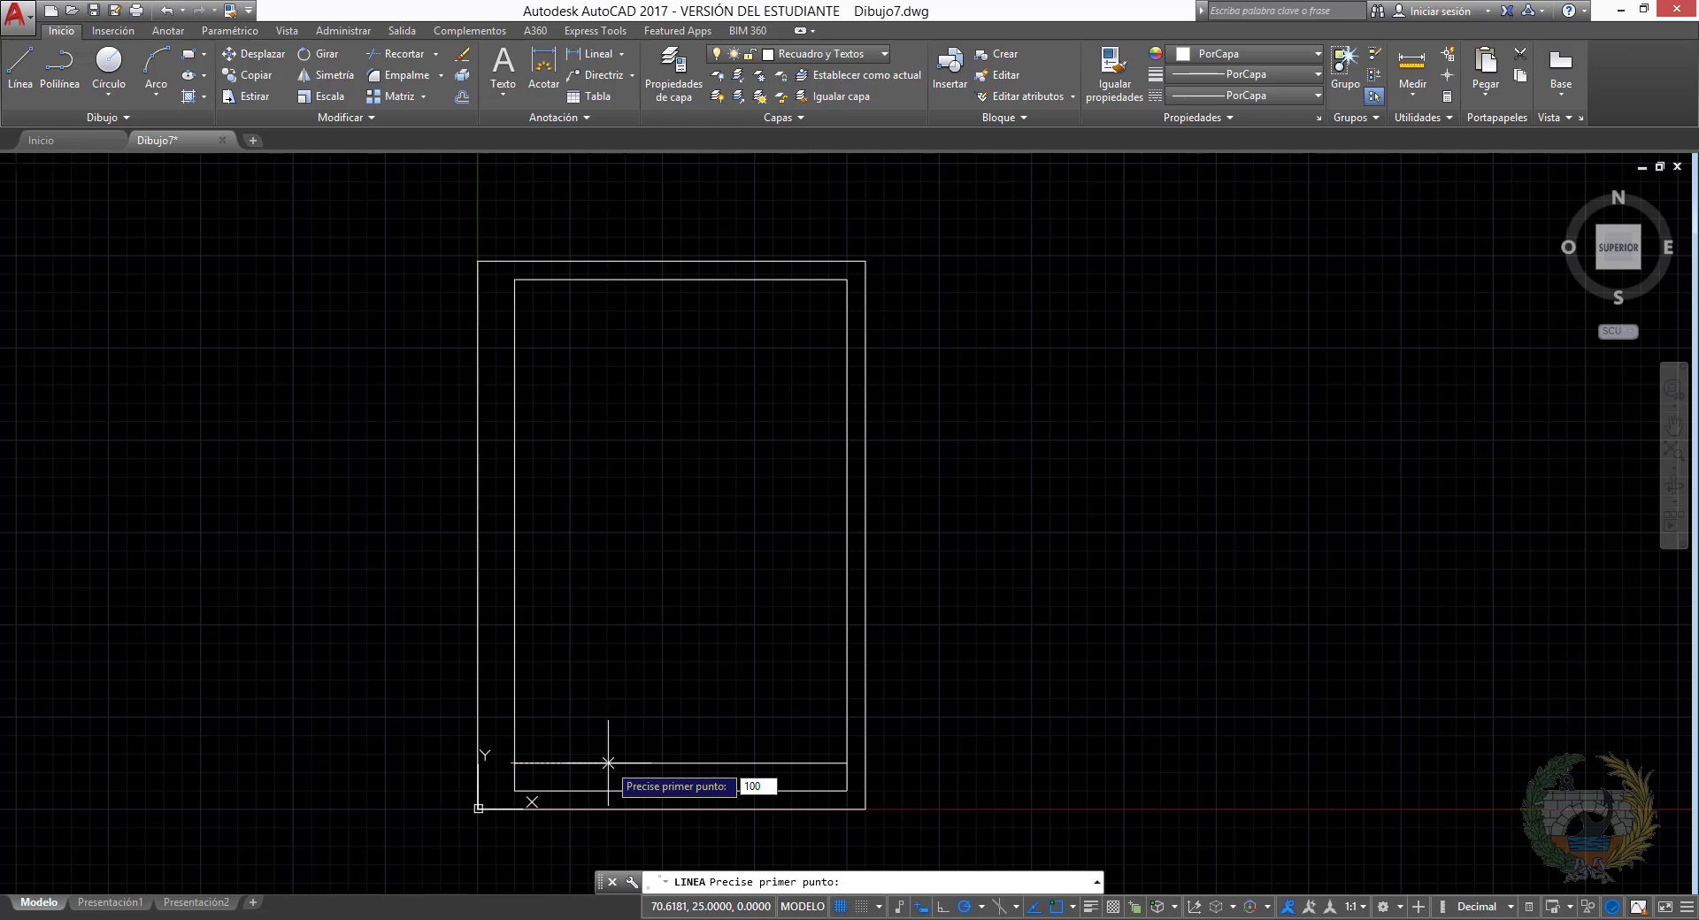
pyautogui.press('Return')
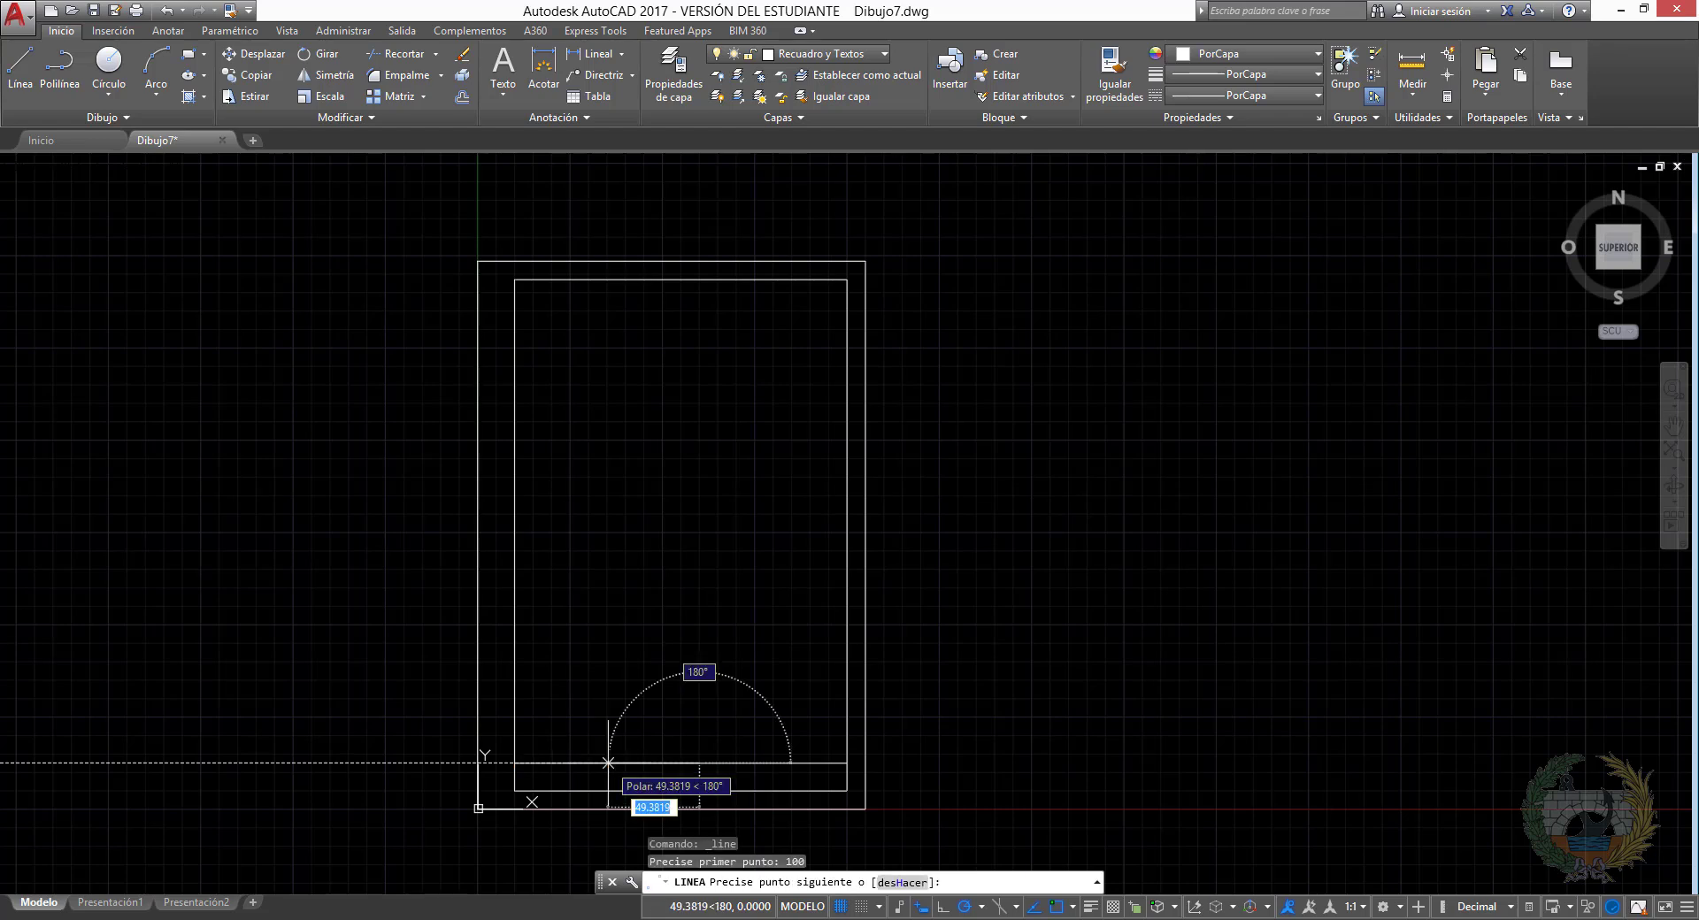
pyautogui.click(699, 790)
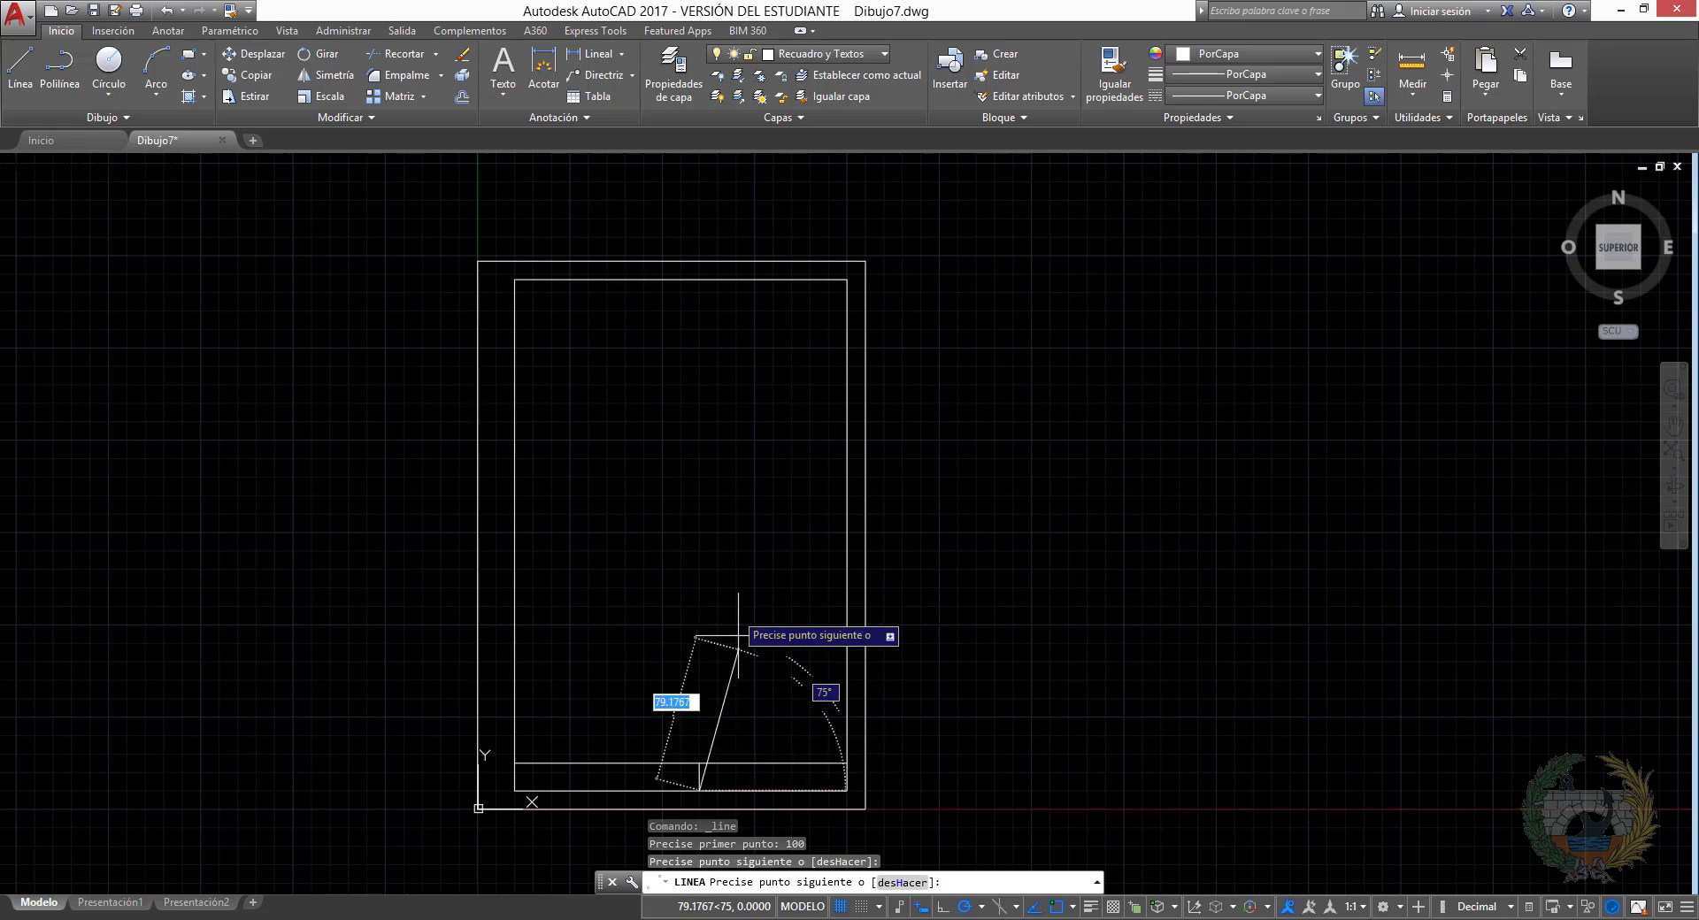
pyautogui.rightClick(733, 584)
pyautogui.click(773, 599)
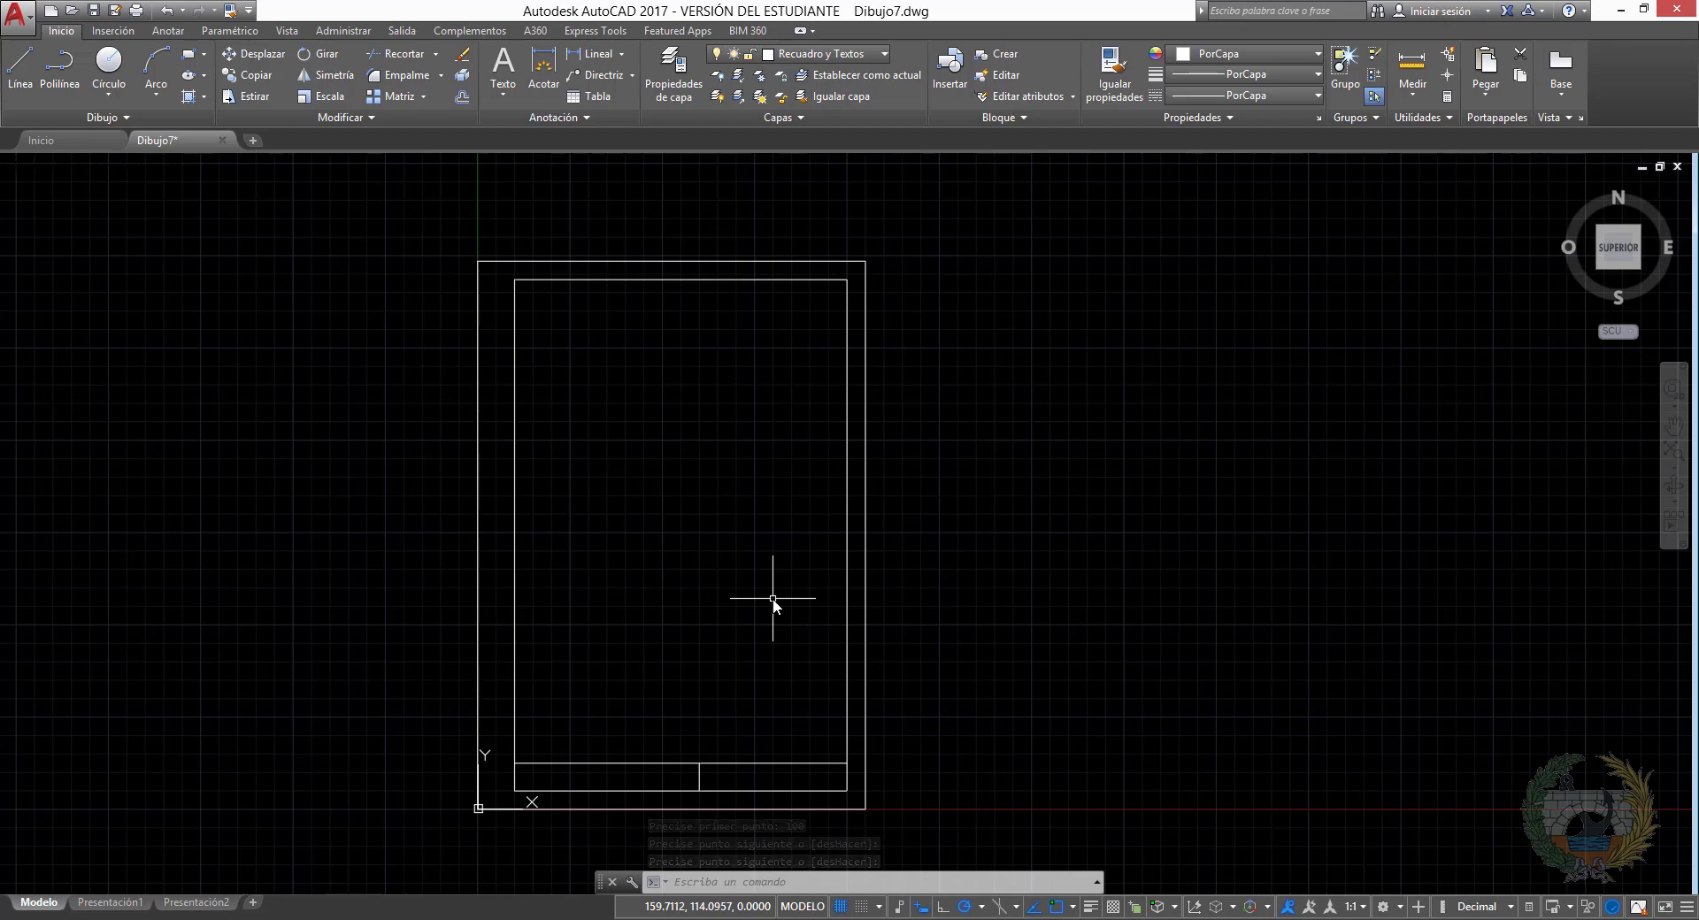
# Make Contornos Vistos the current layer
pyautogui.moveTo(618, 492); pyautogui.dragTo(725, 477, button='middle')
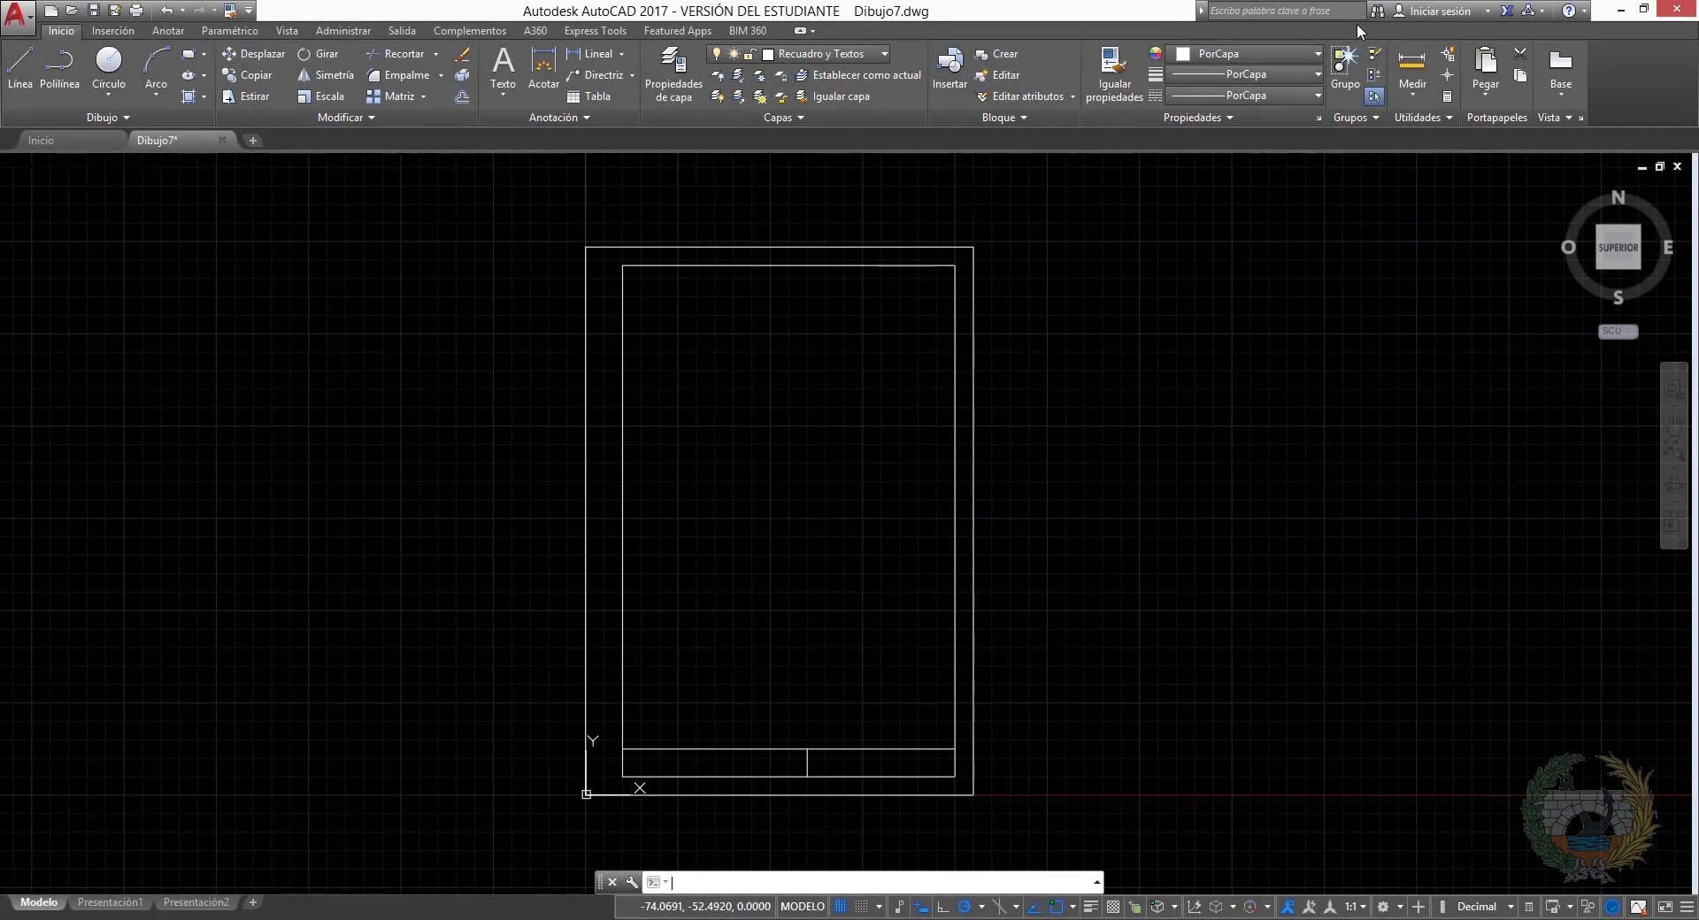
pyautogui.click(883, 55)
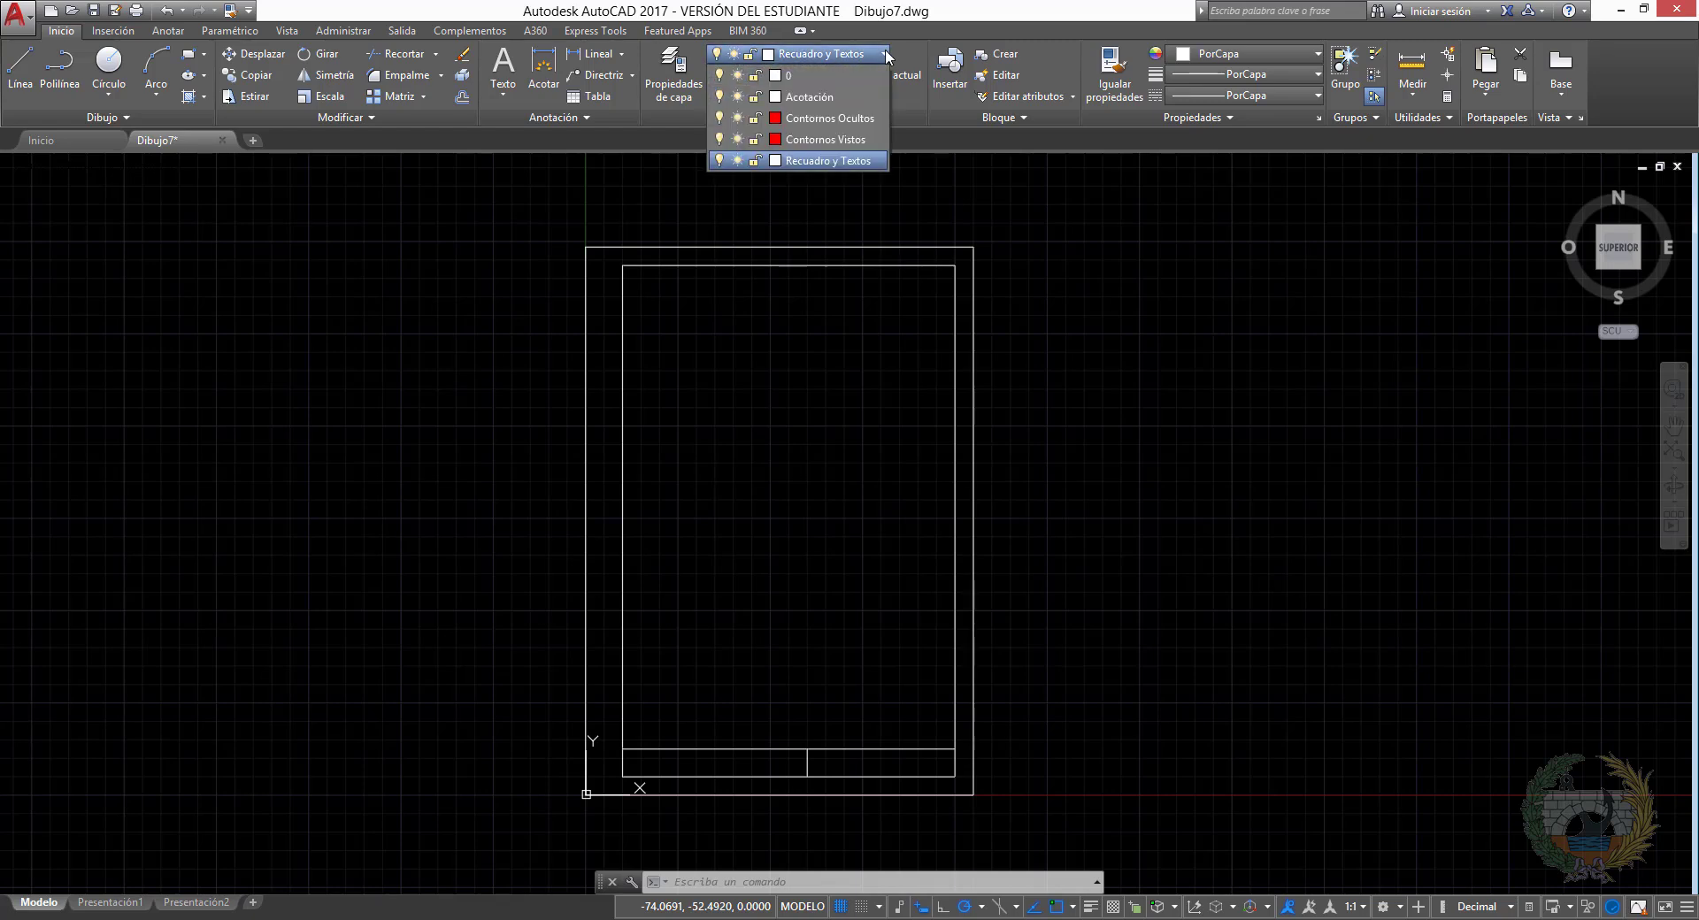
pyautogui.click(875, 139)
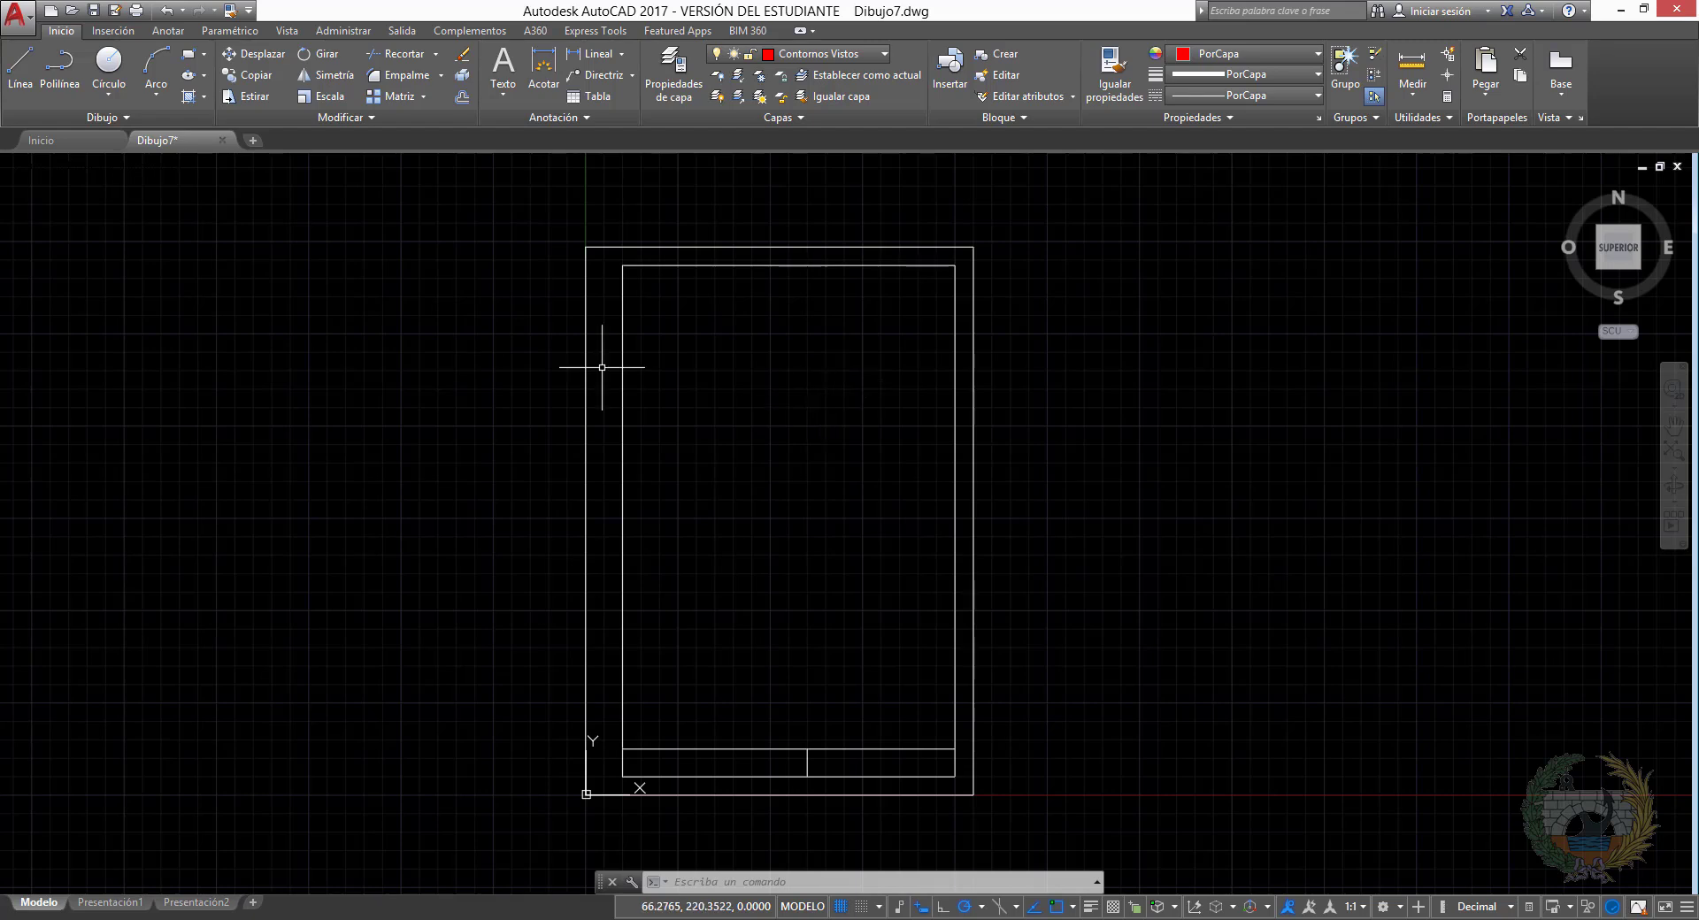
# Consult the reference drawing Ejercicio 4-1.pdf and start the part contour inside the inner frame with a line 30 units long at 135°
pyautogui.click(22, 71)
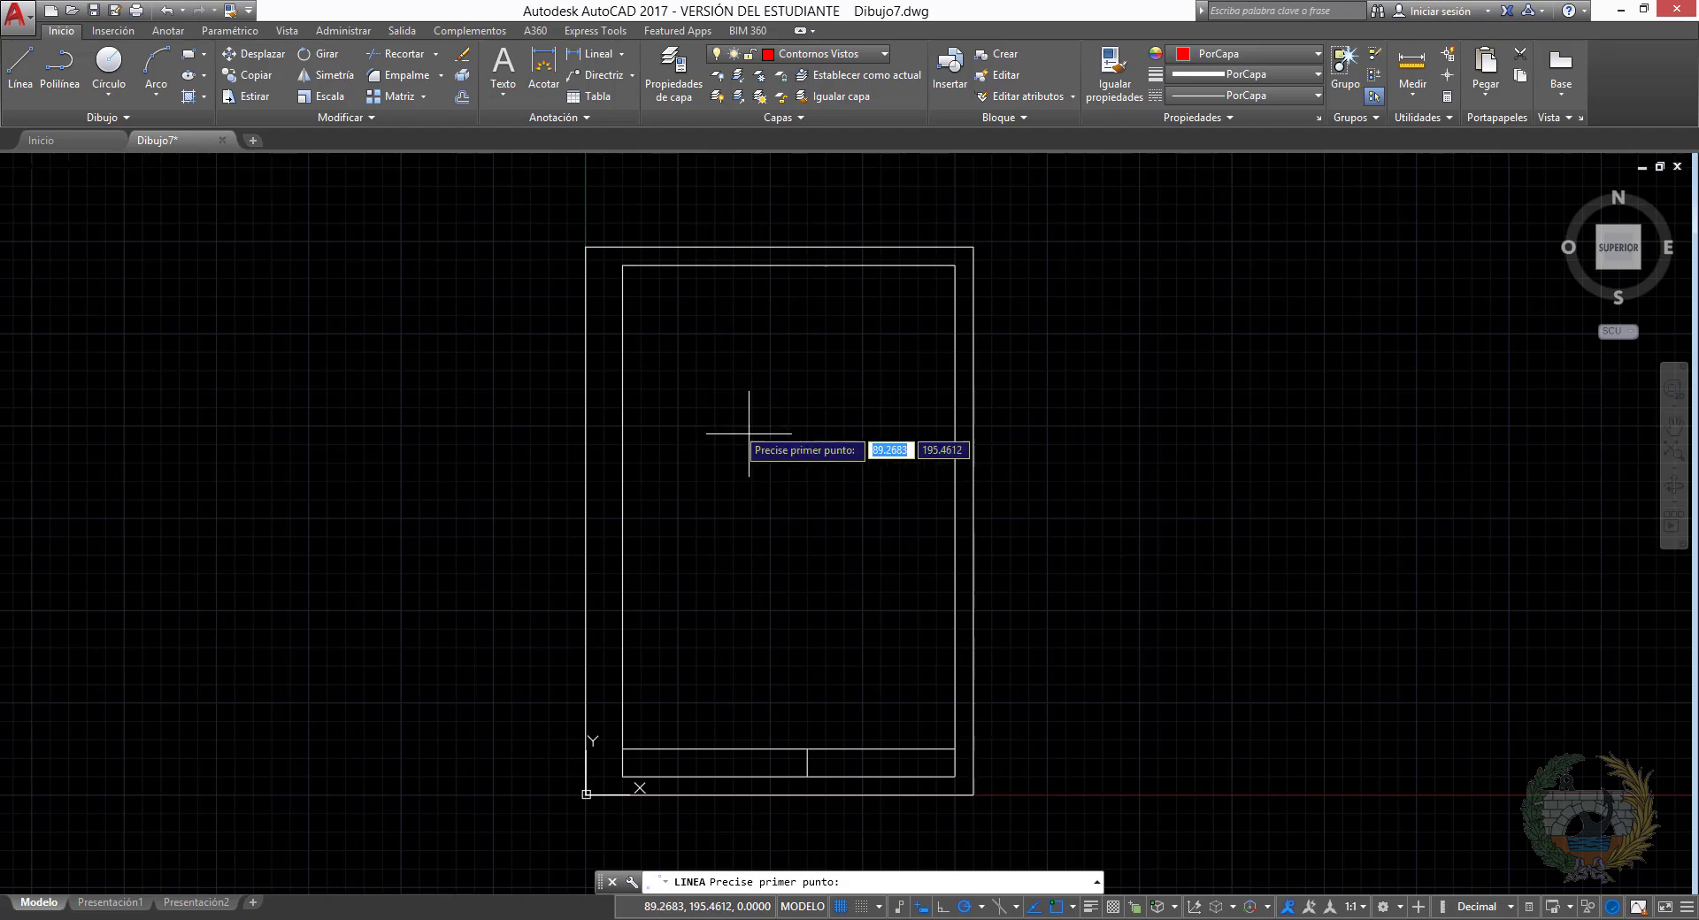
pyautogui.click(733, 430)
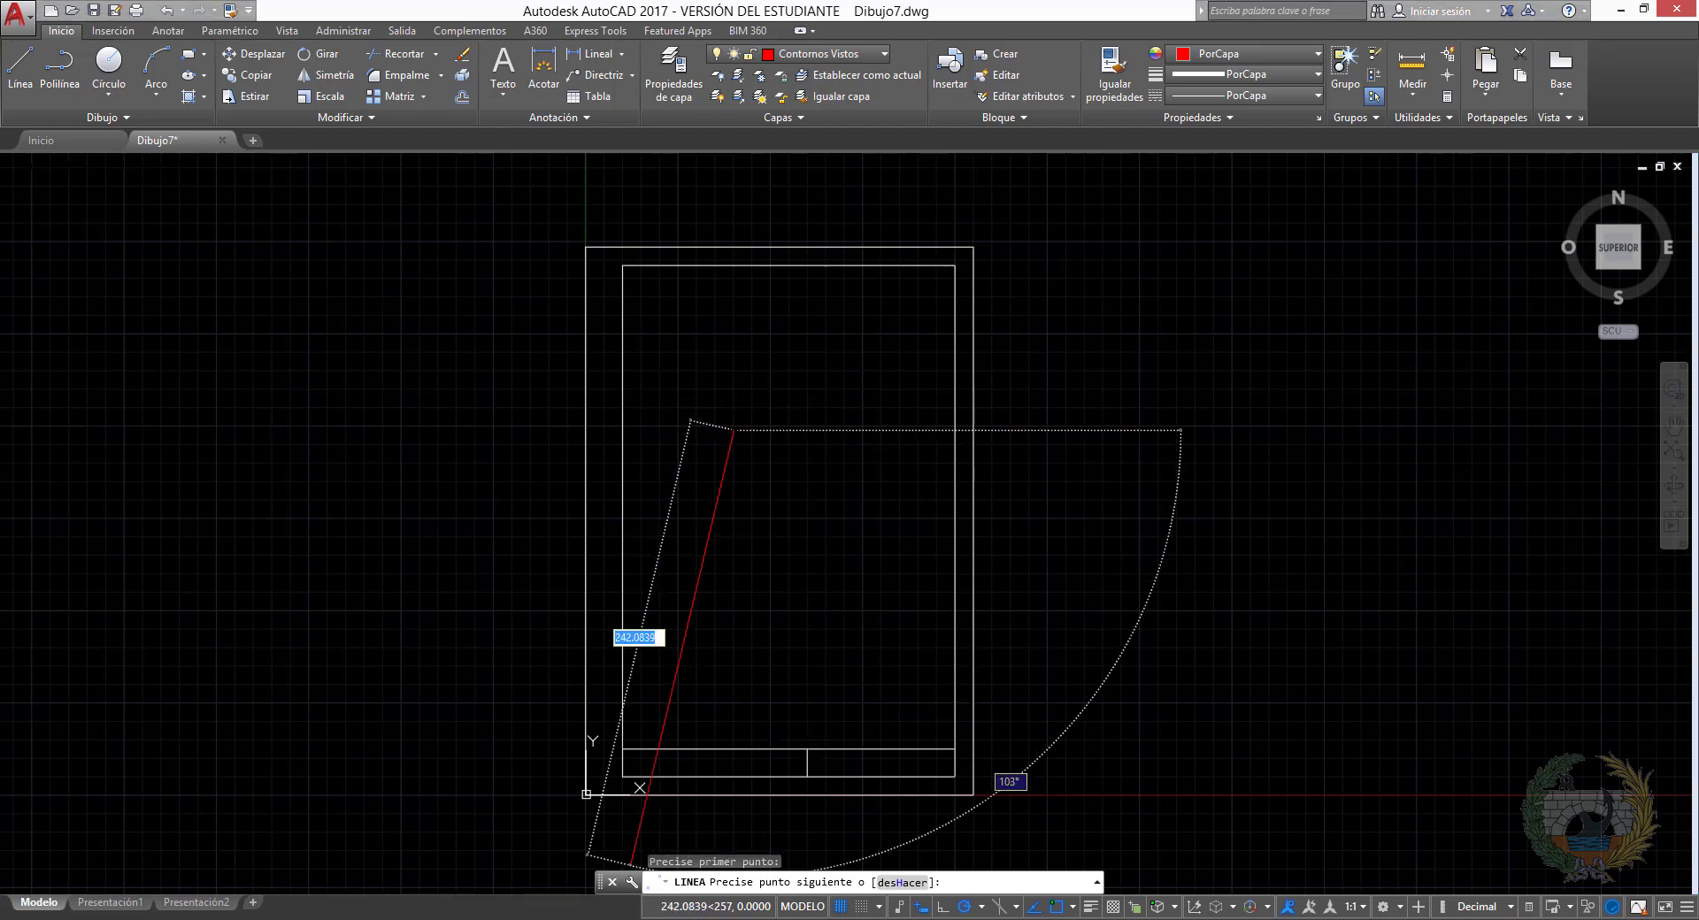
pyautogui.hotkey('alt', 'Tab')
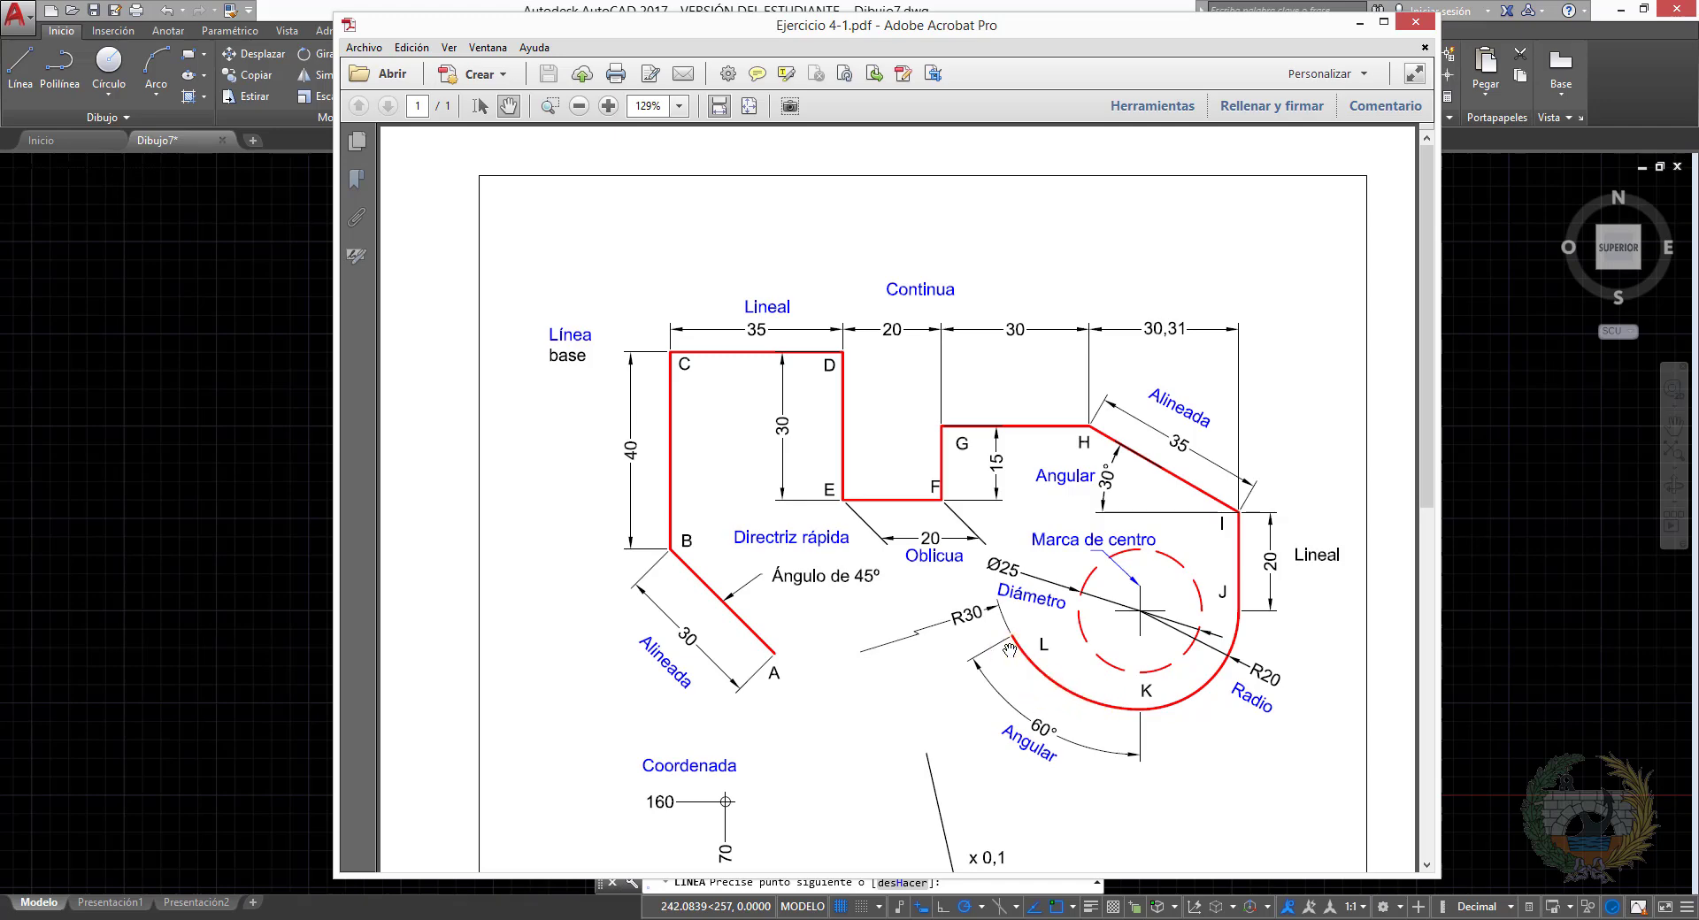
pyautogui.click(1358, 30)
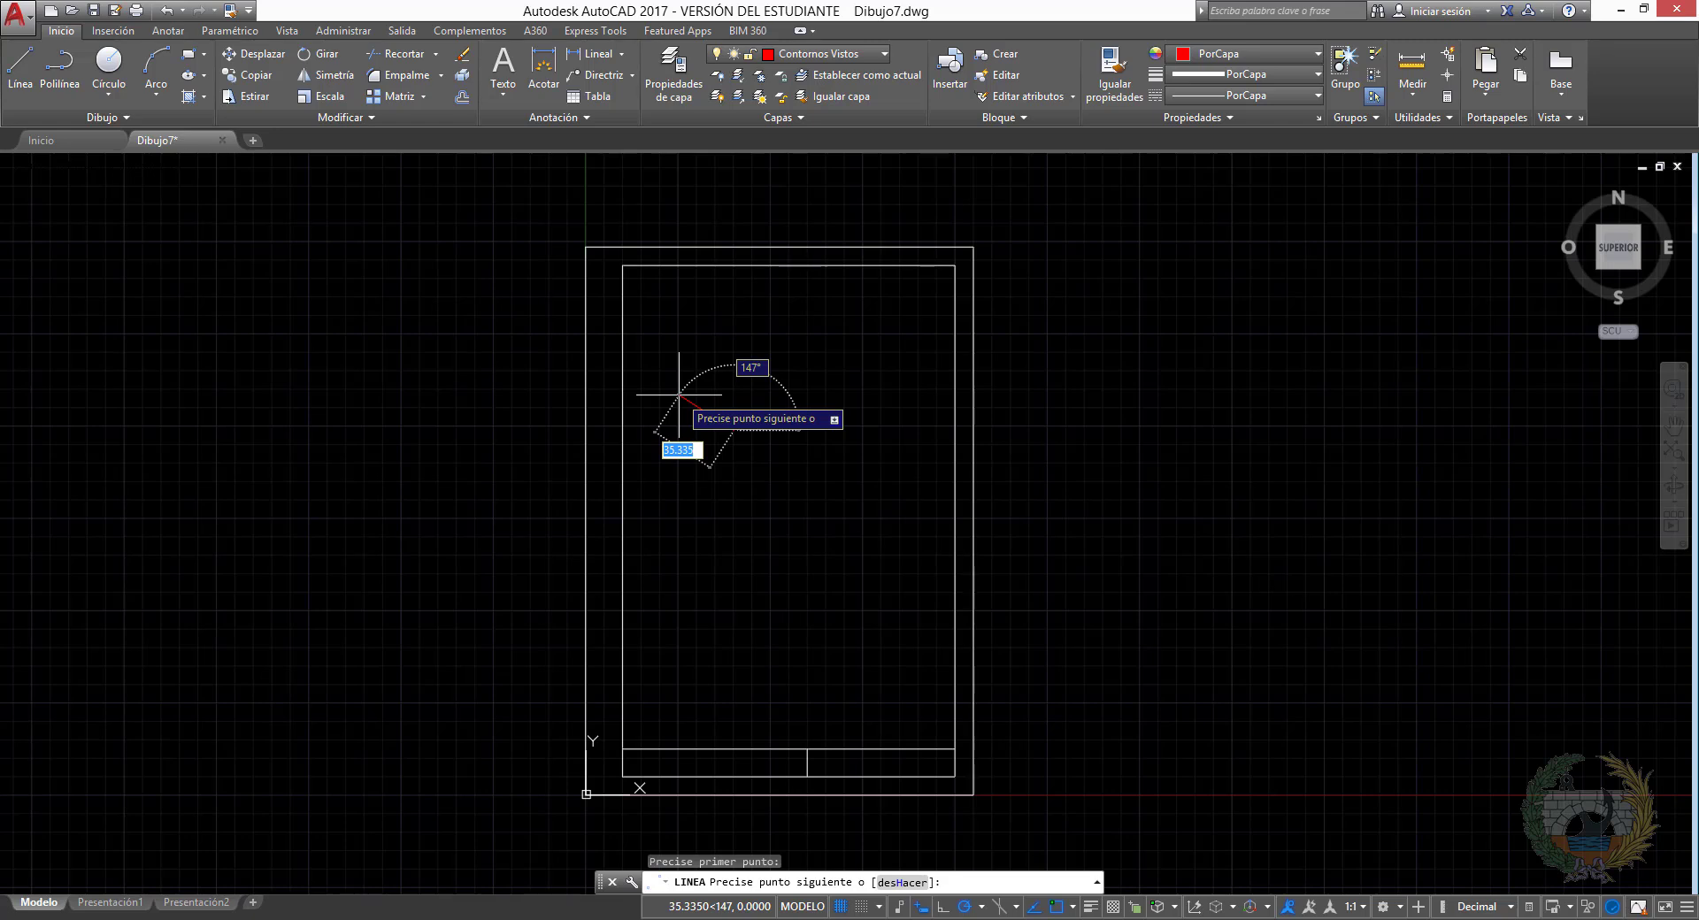
pyautogui.write('30')
pyautogui.press('Tab')
pyautogui.write('13')
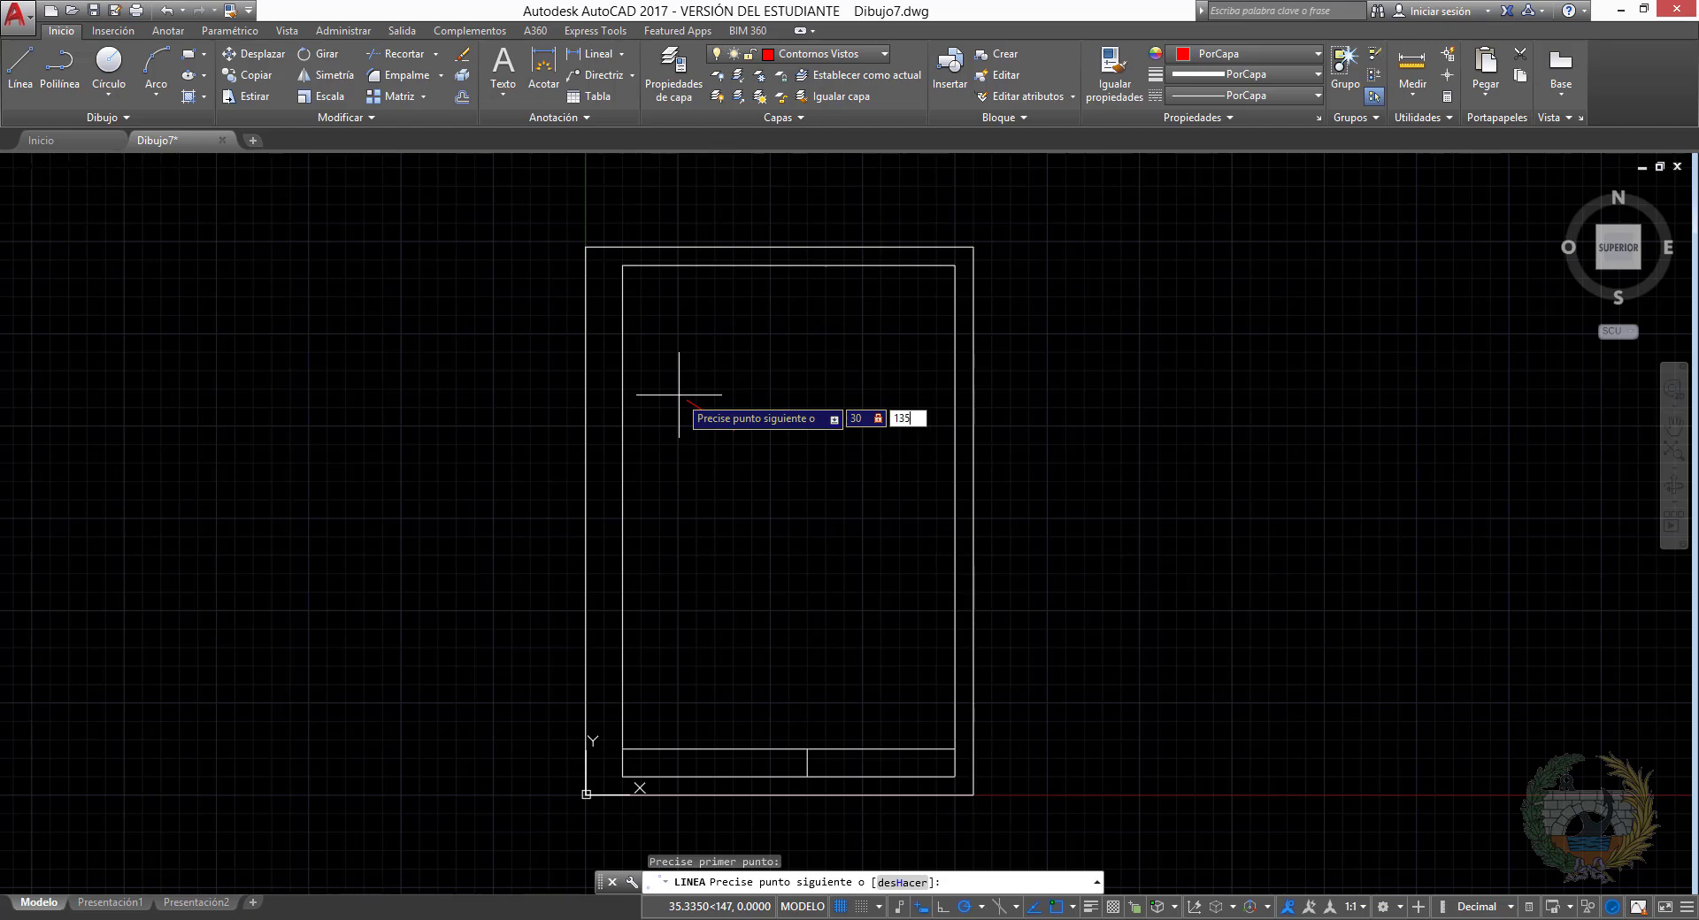
pyautogui.write('5')
pyautogui.press('Return')
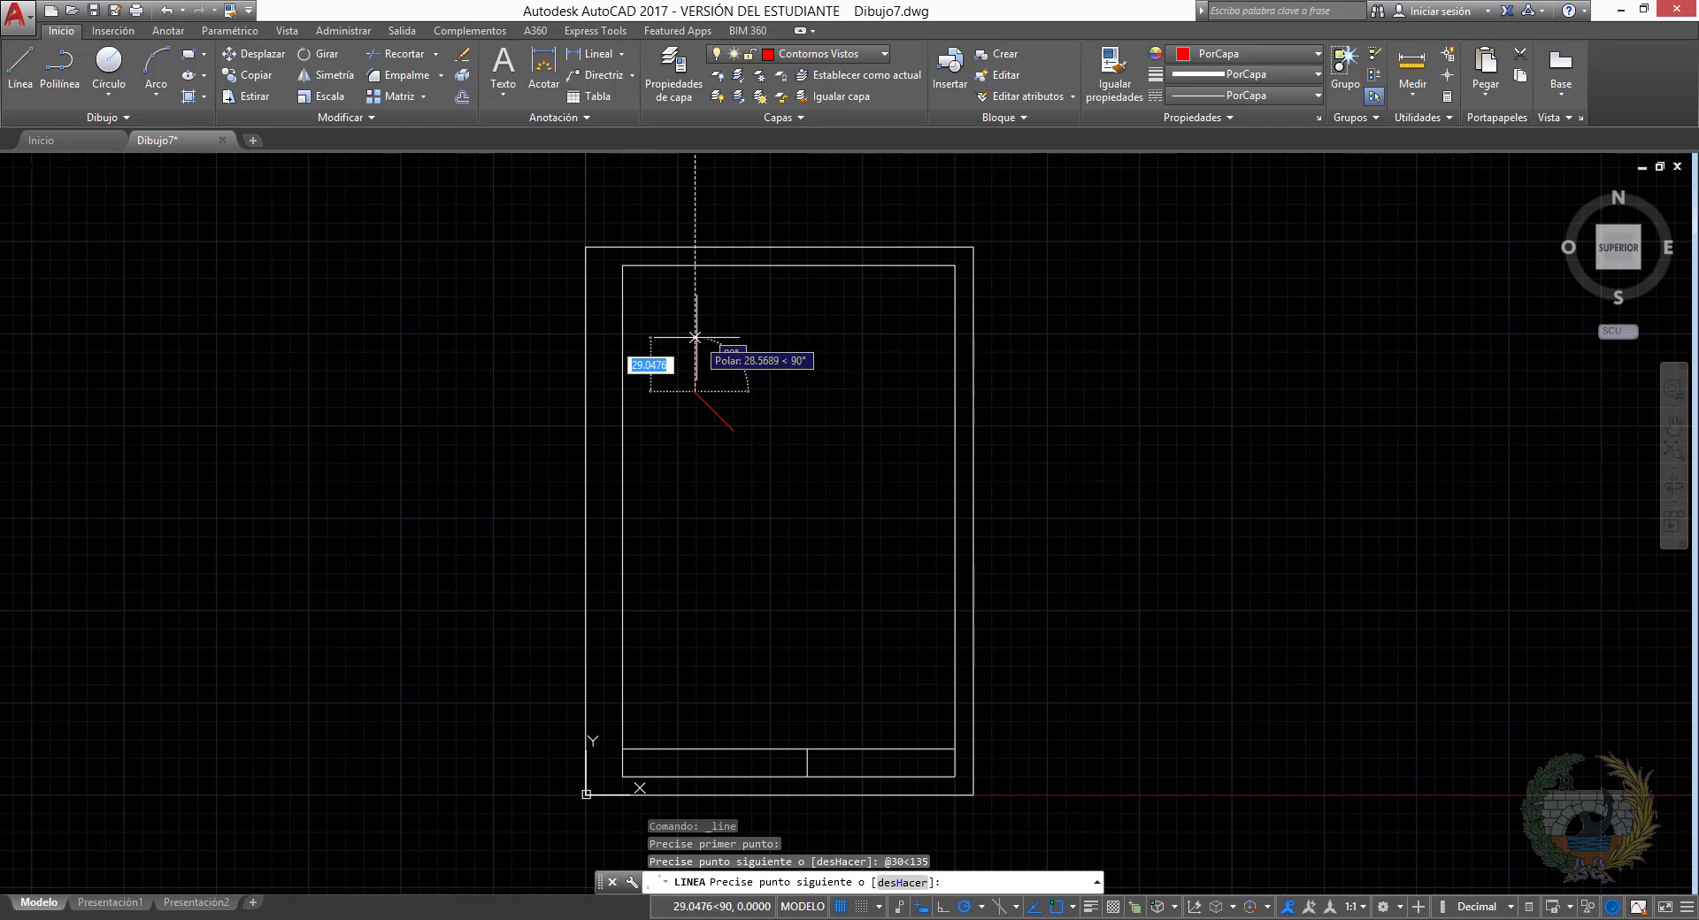
# Continue the contour with lines 40 units straight up, 35 units to the right and 30 units straight down
pyautogui.scroll(4, 611, 408)
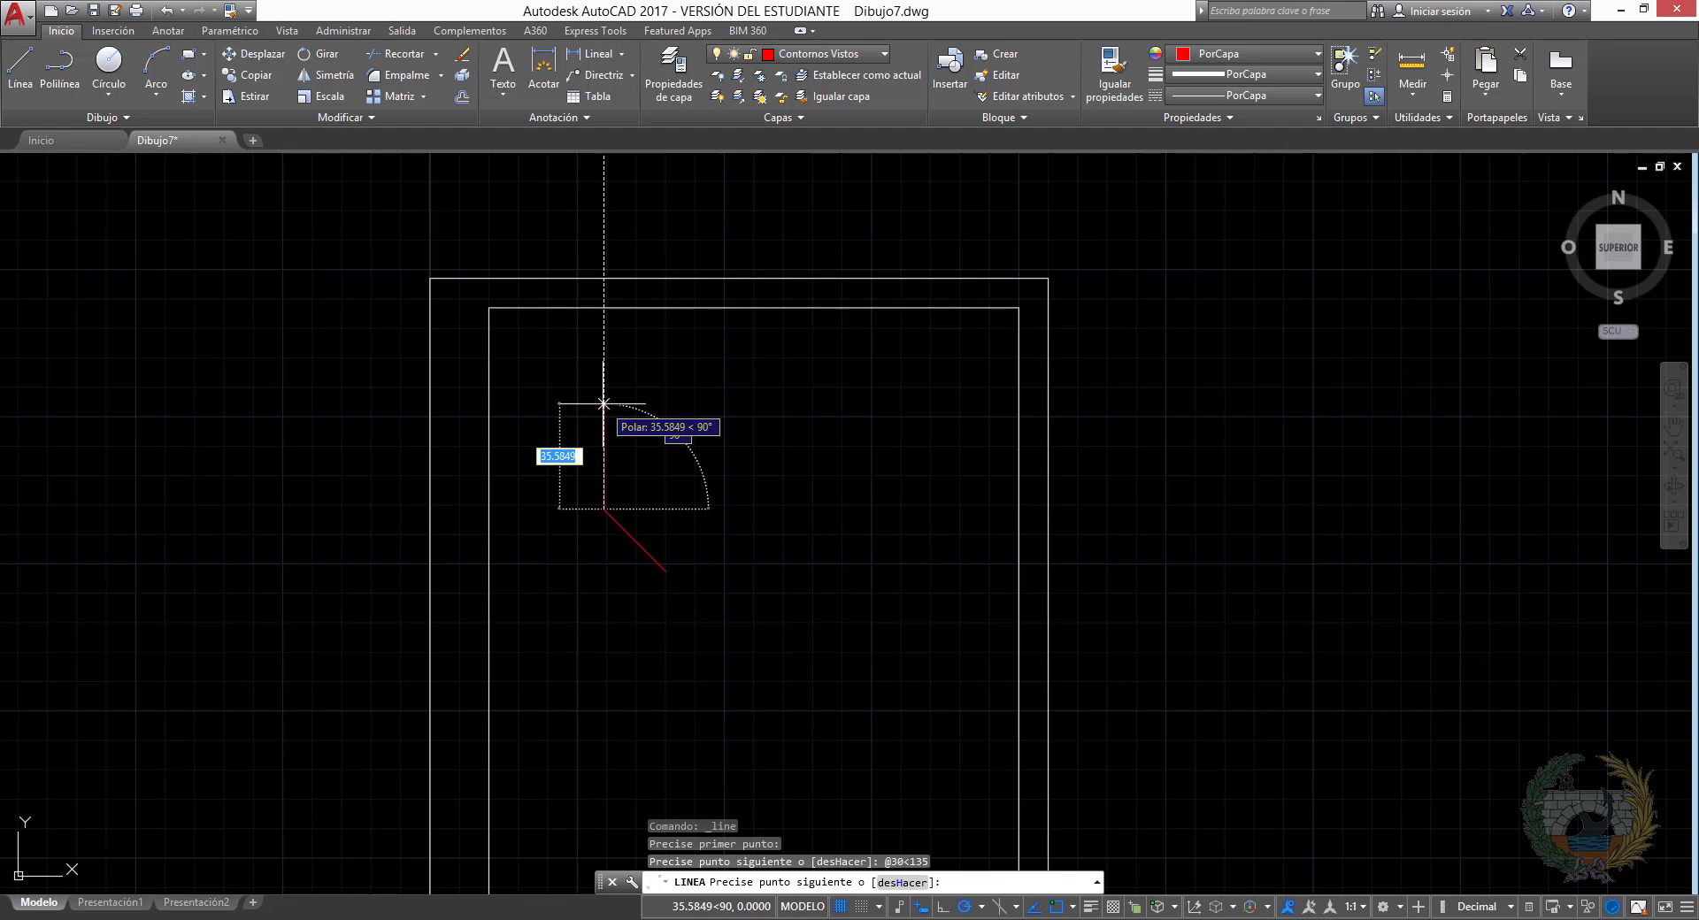
pyautogui.write('40')
pyautogui.press('Return')
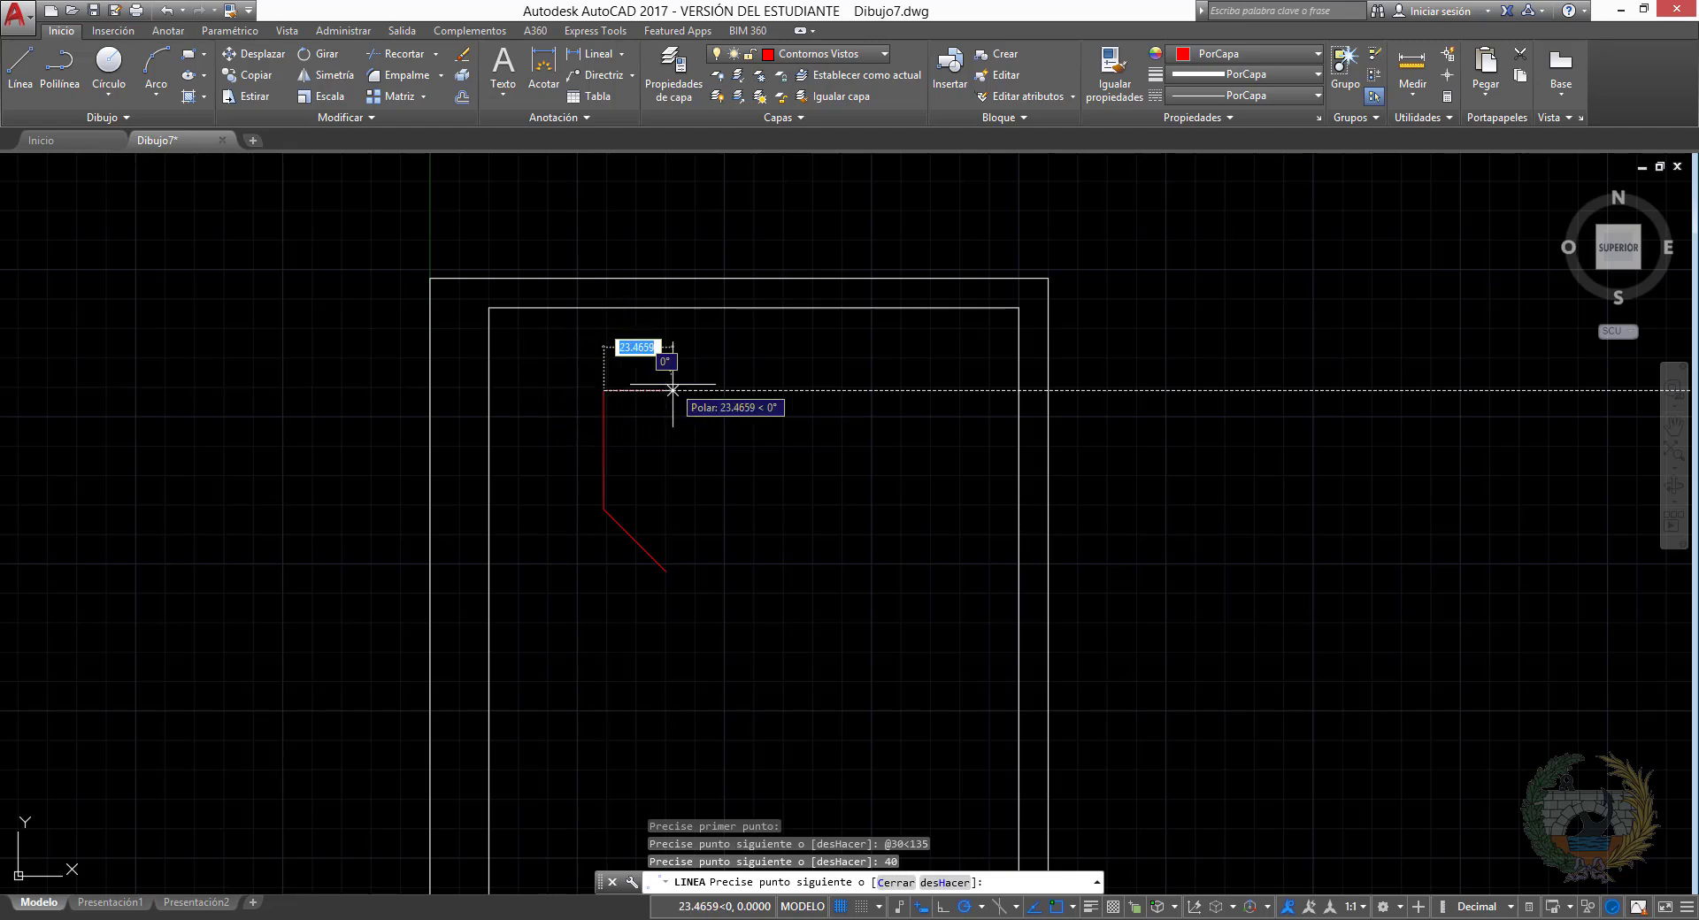
pyautogui.write('35')
pyautogui.press('Return')
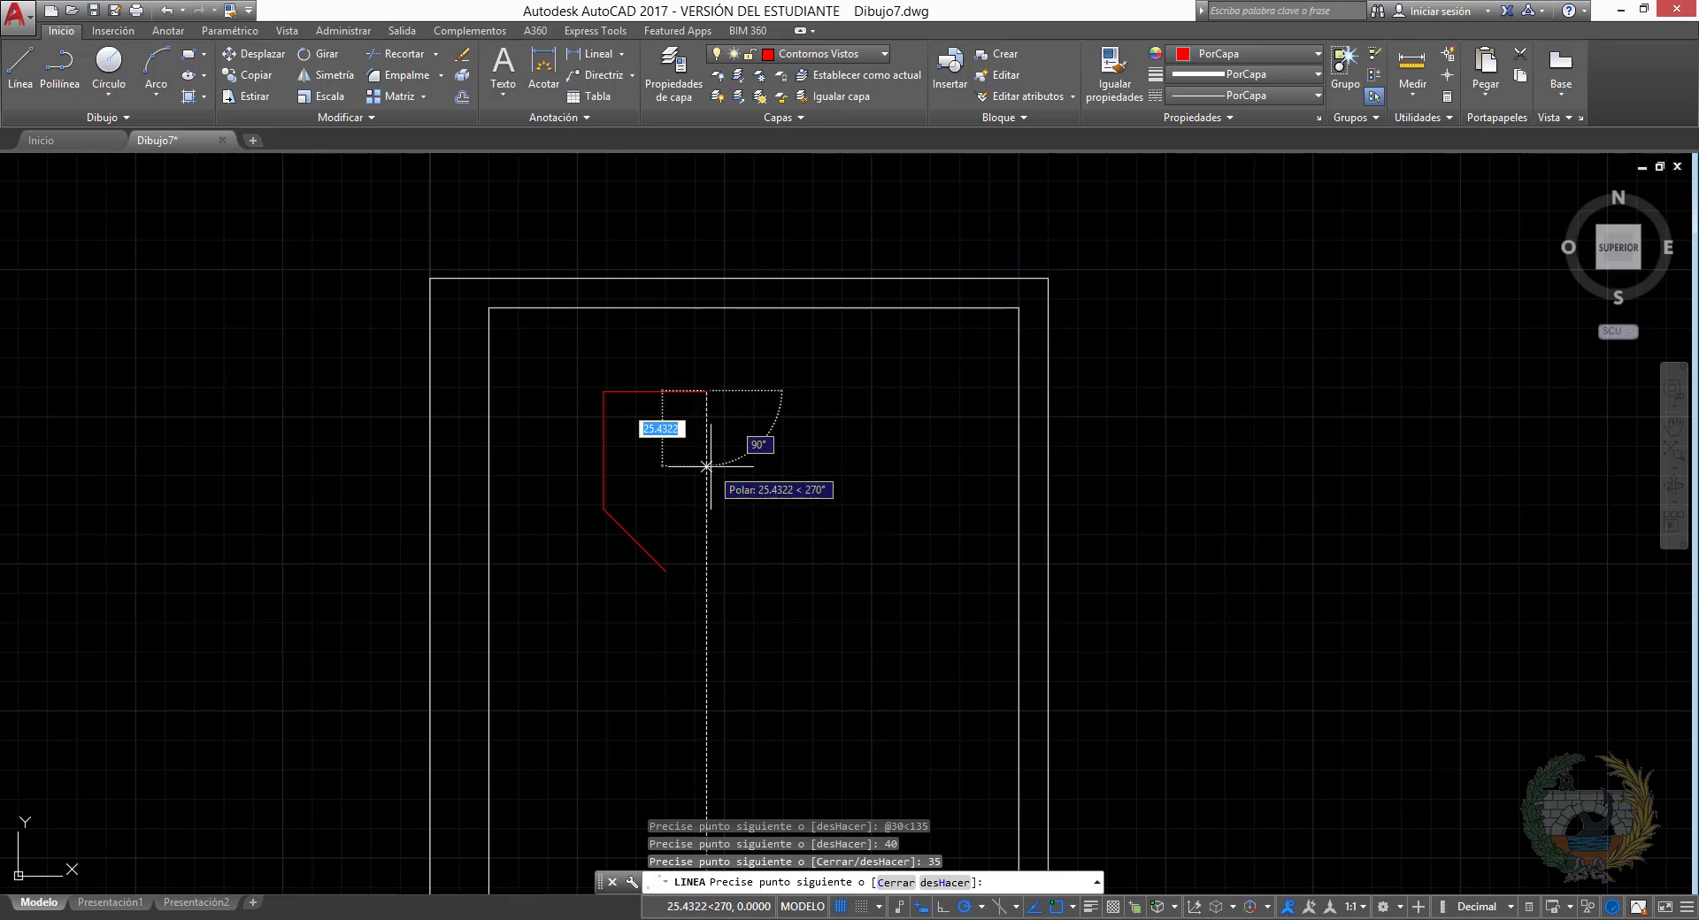
pyautogui.write('30')
pyautogui.press('Return')
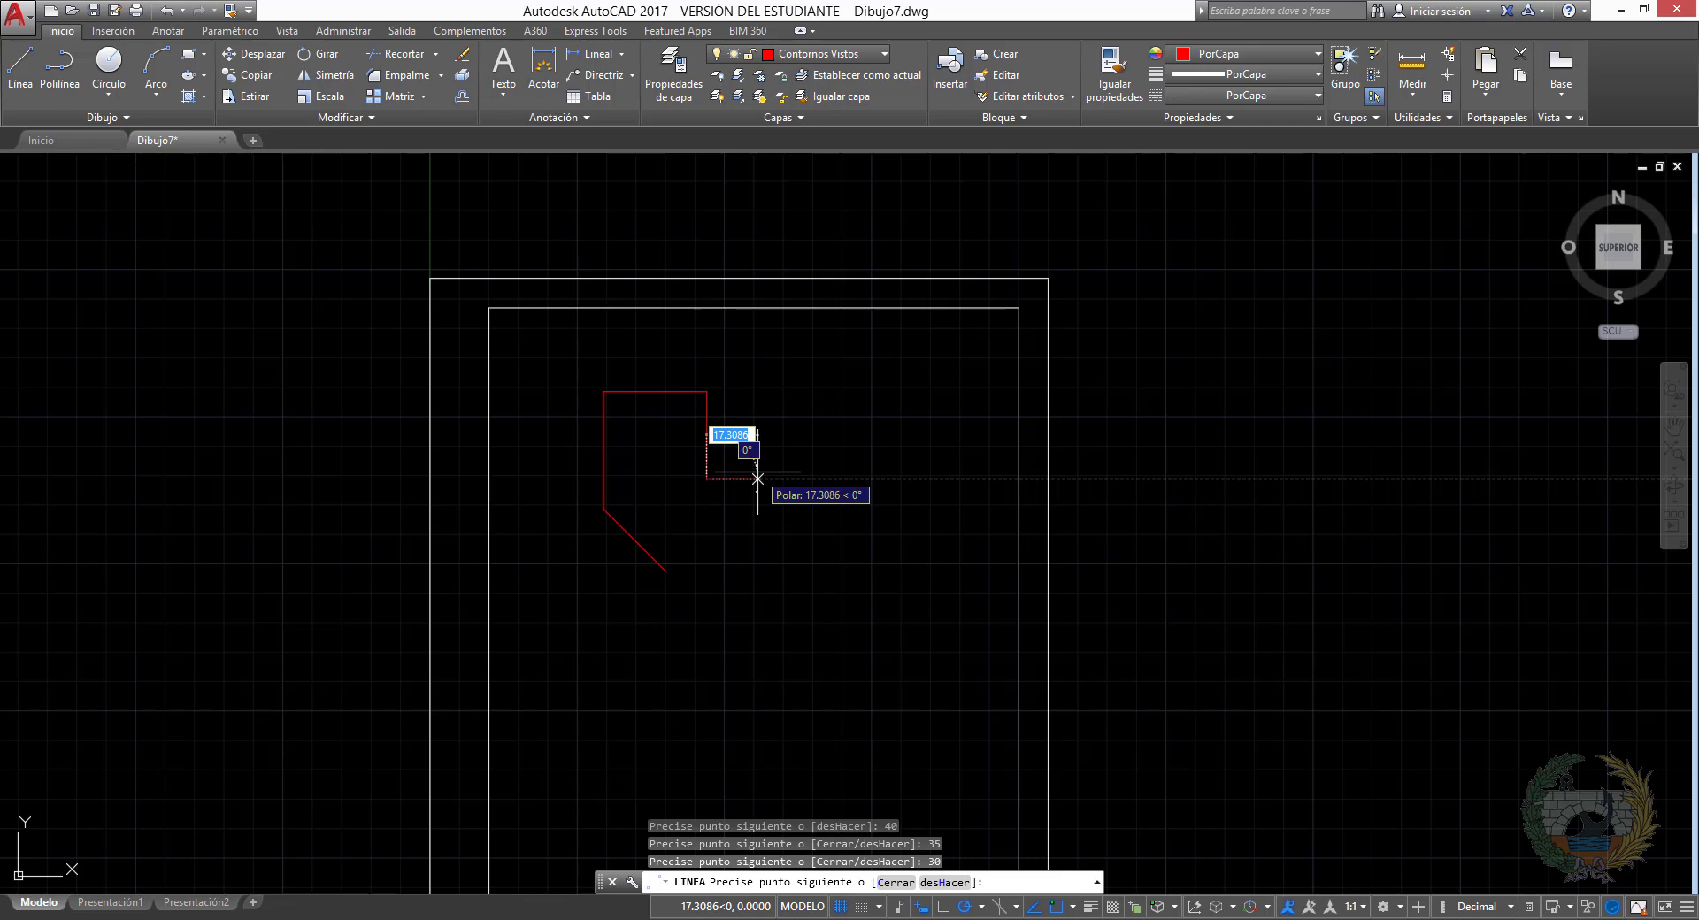
# Extend the contour with lines 20 units to the right, 15 units straight up and 30 units to the right
pyautogui.write('20')
pyautogui.press('Return')
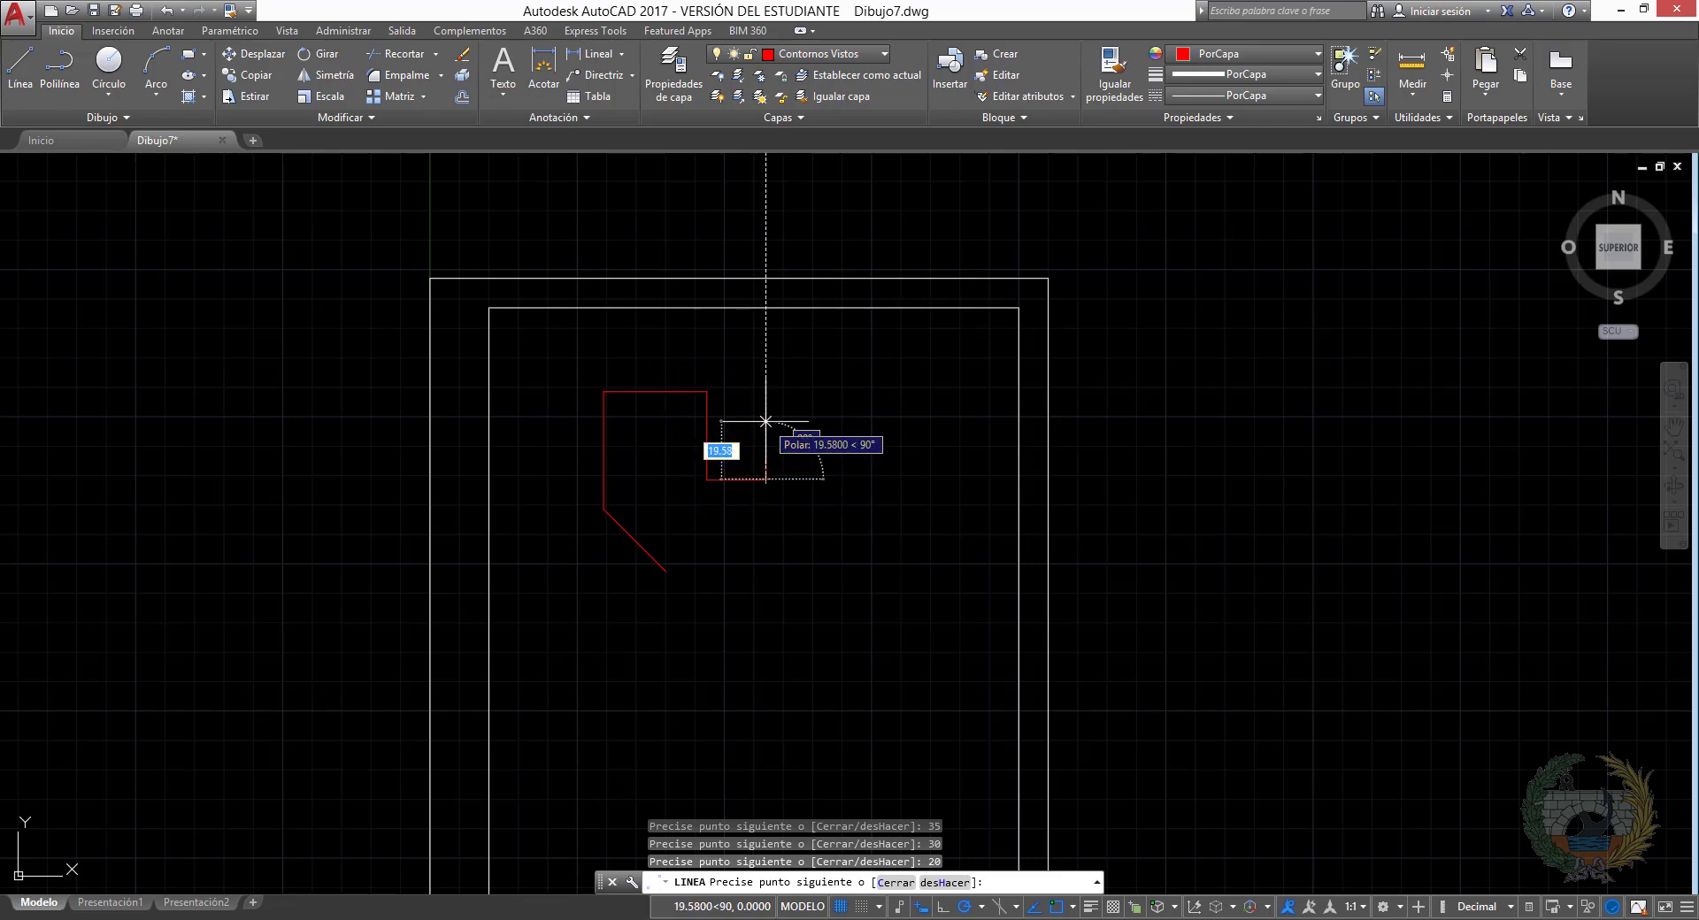
pyautogui.write('15')
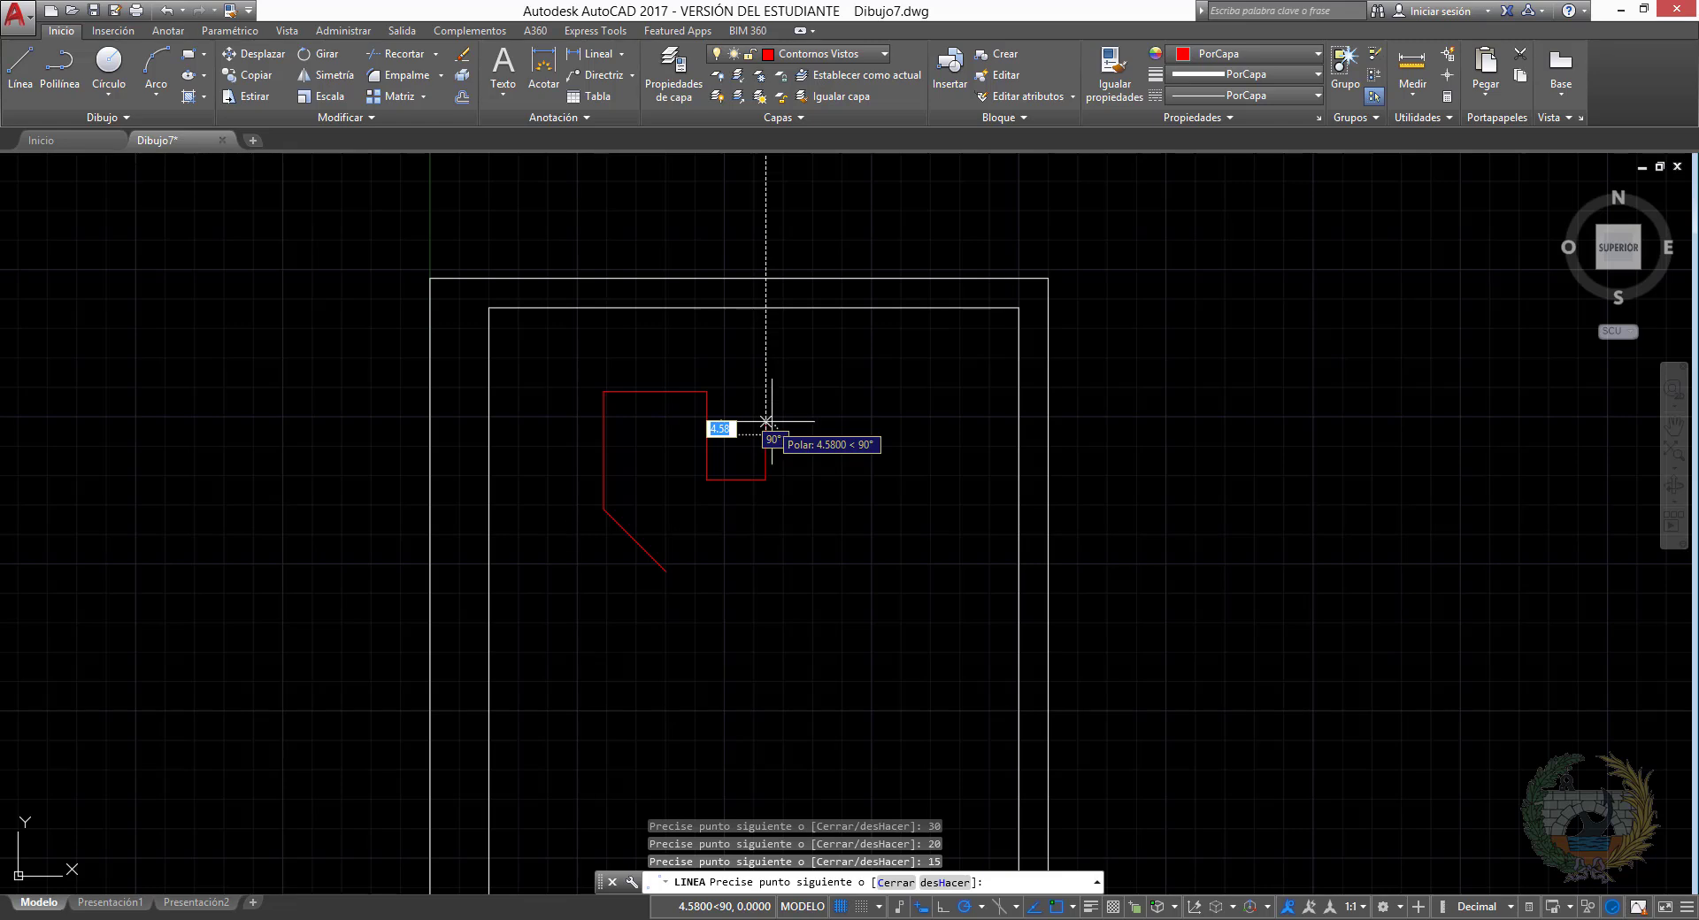
pyautogui.press('Return')
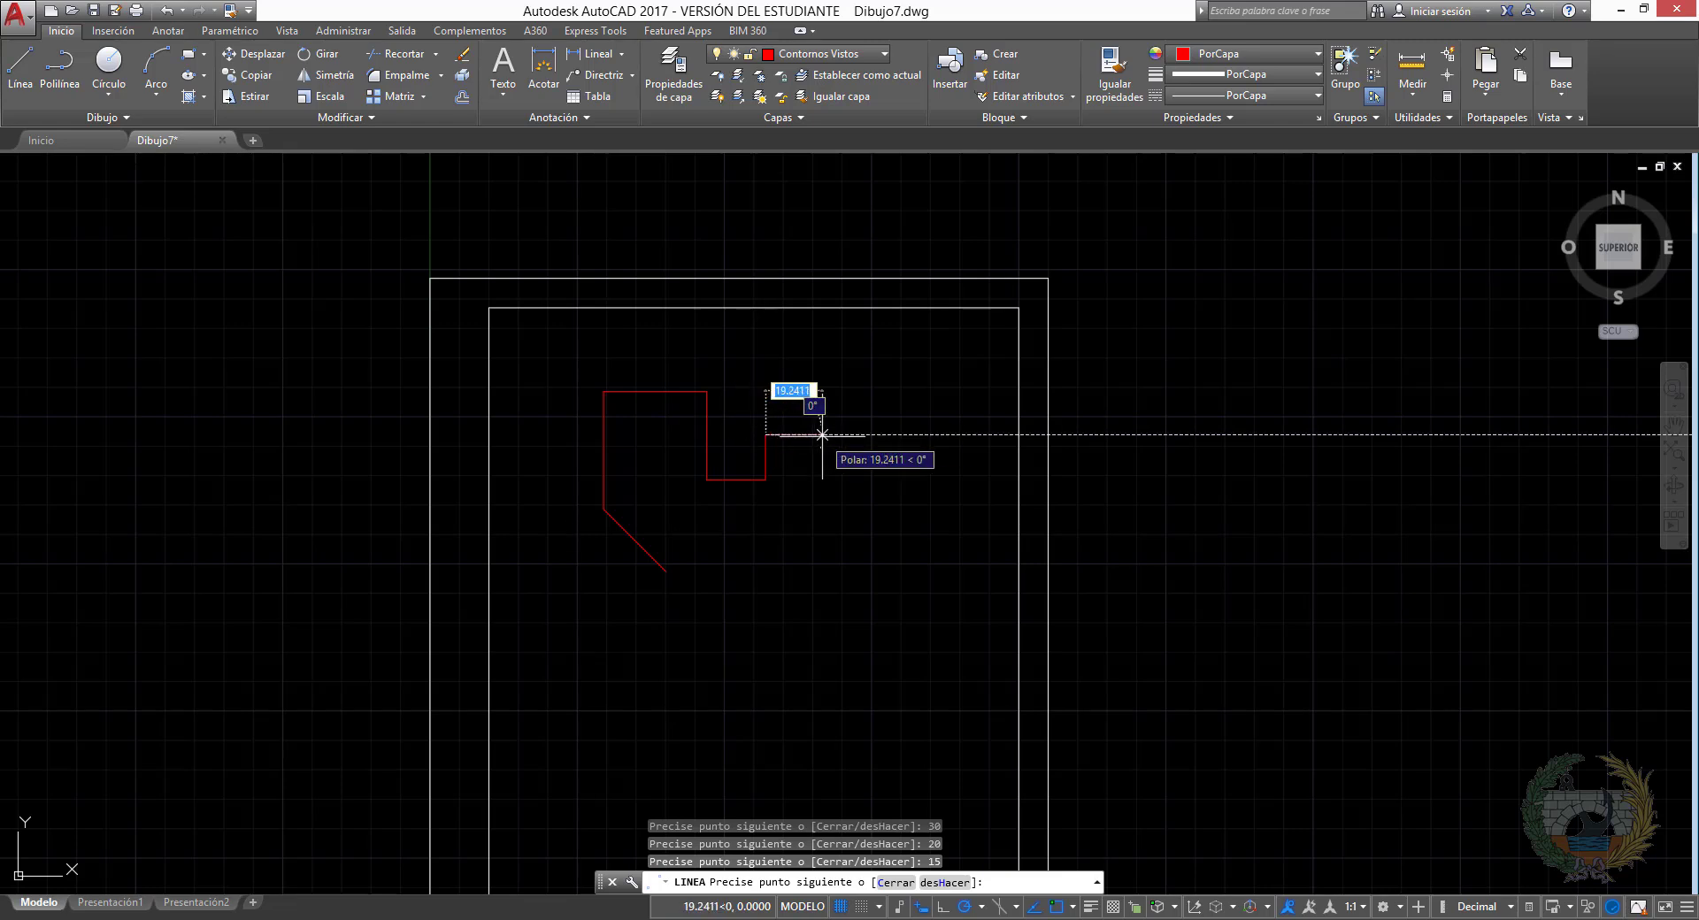
pyautogui.write('30')
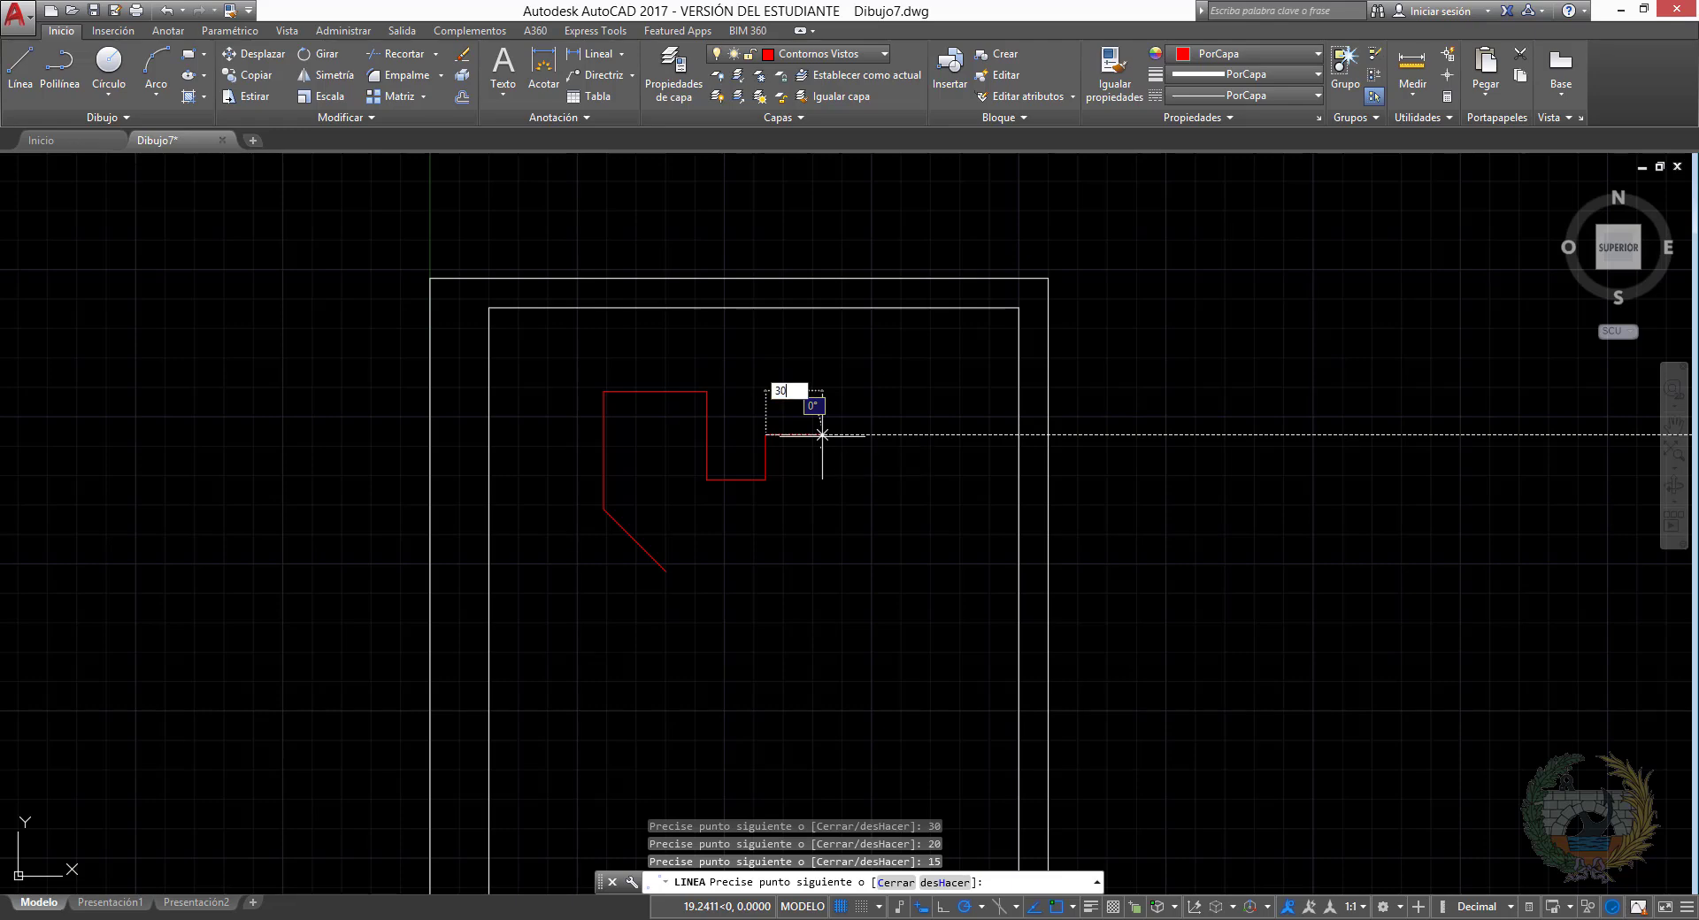
pyautogui.press('Return')
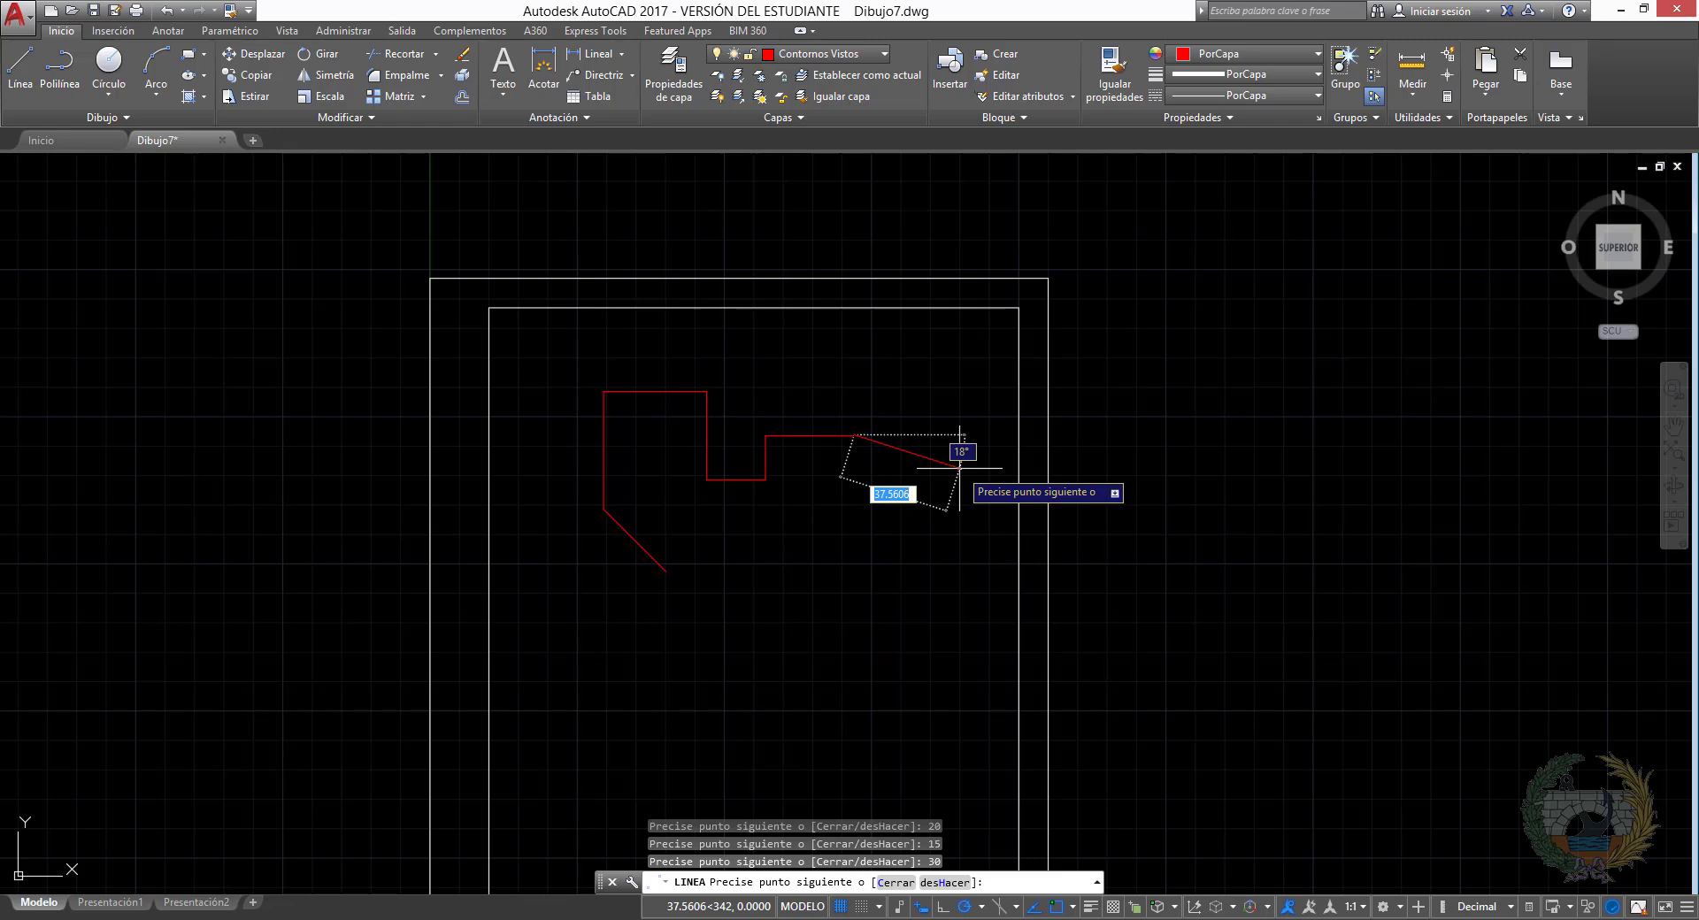
# Add a 35-unit line at -30° to the contour, followed by a 20-unit line straight down
pyautogui.write('35')
pyautogui.press('Tab')
pyautogui.write('-')
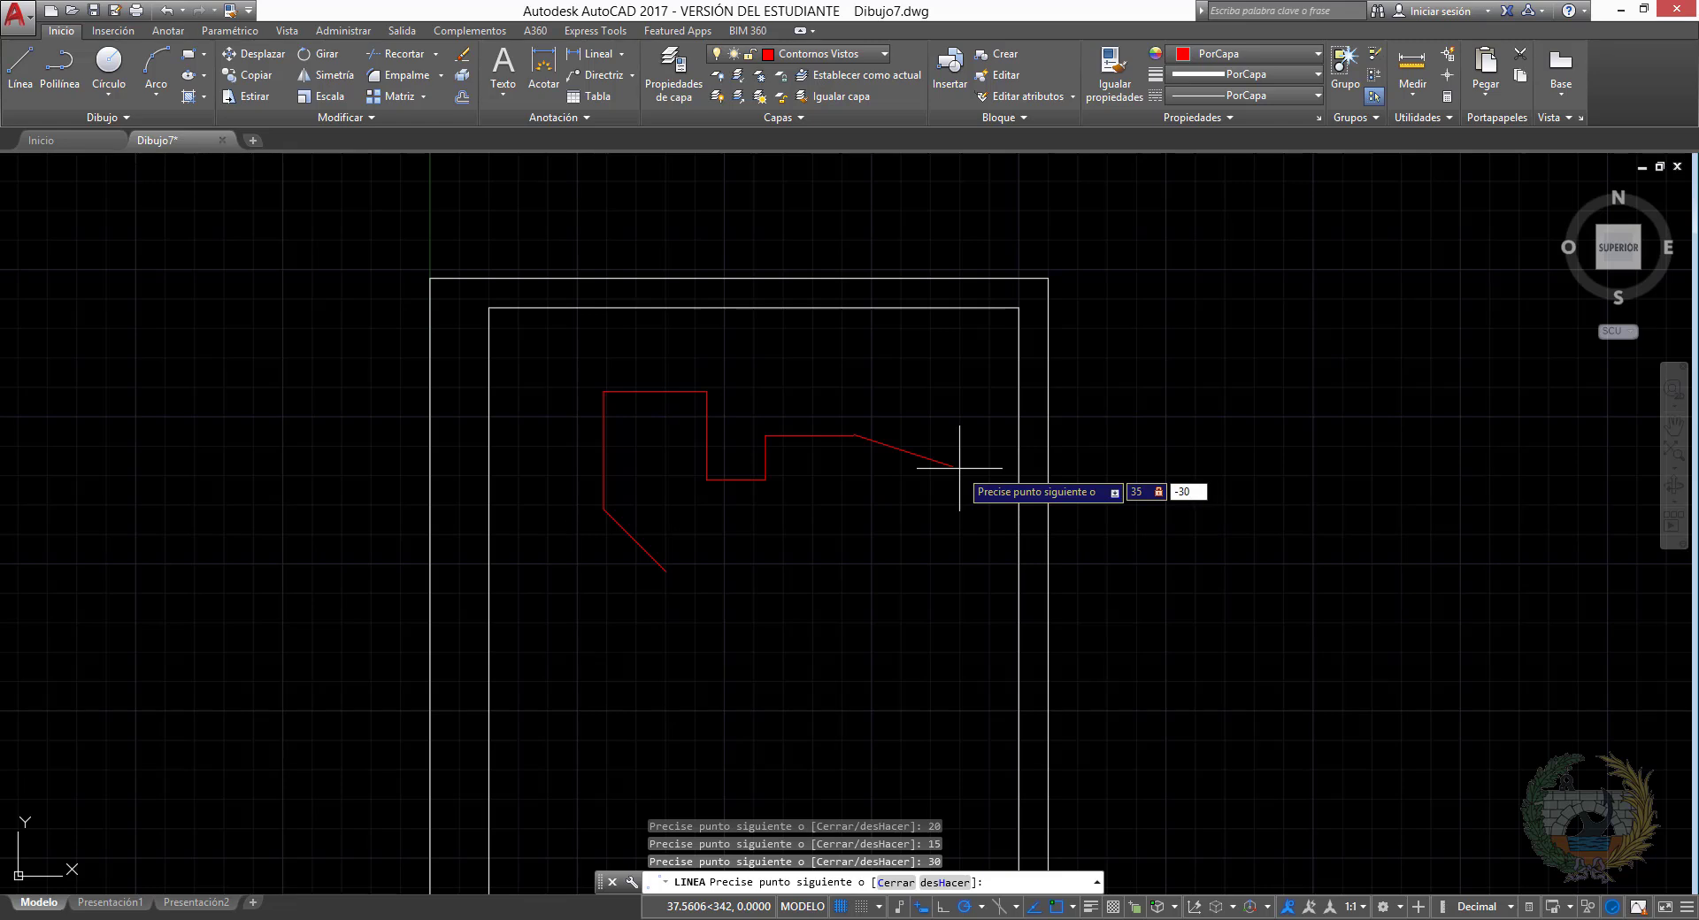
pyautogui.write('30')
pyautogui.press('Return')
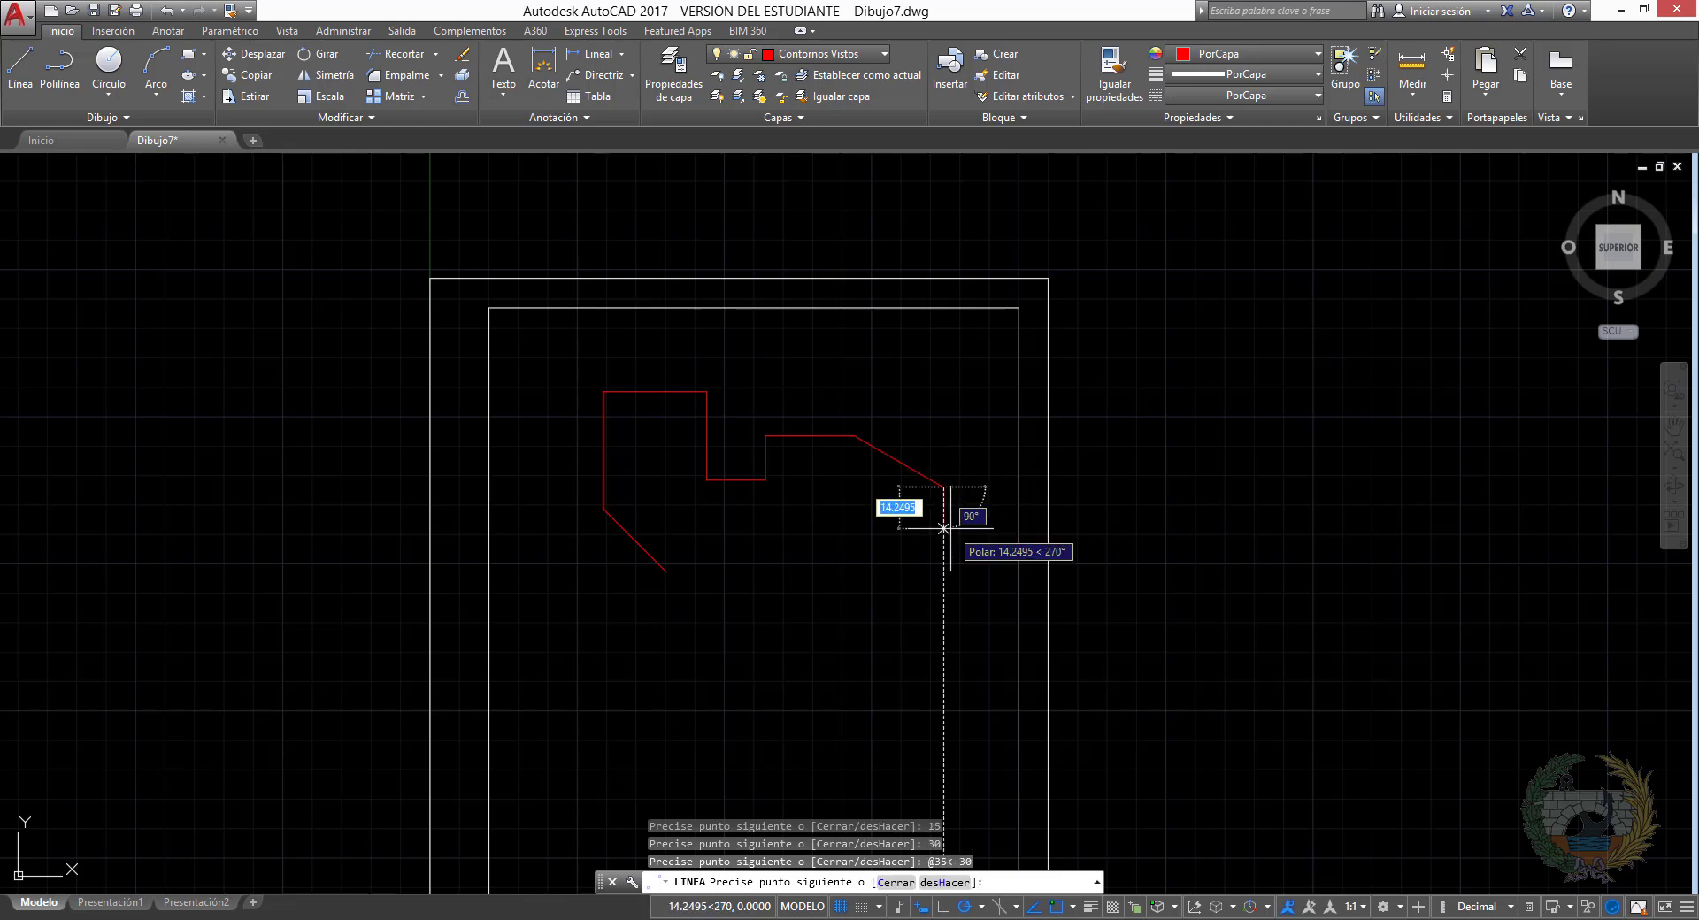
pyautogui.write('2')
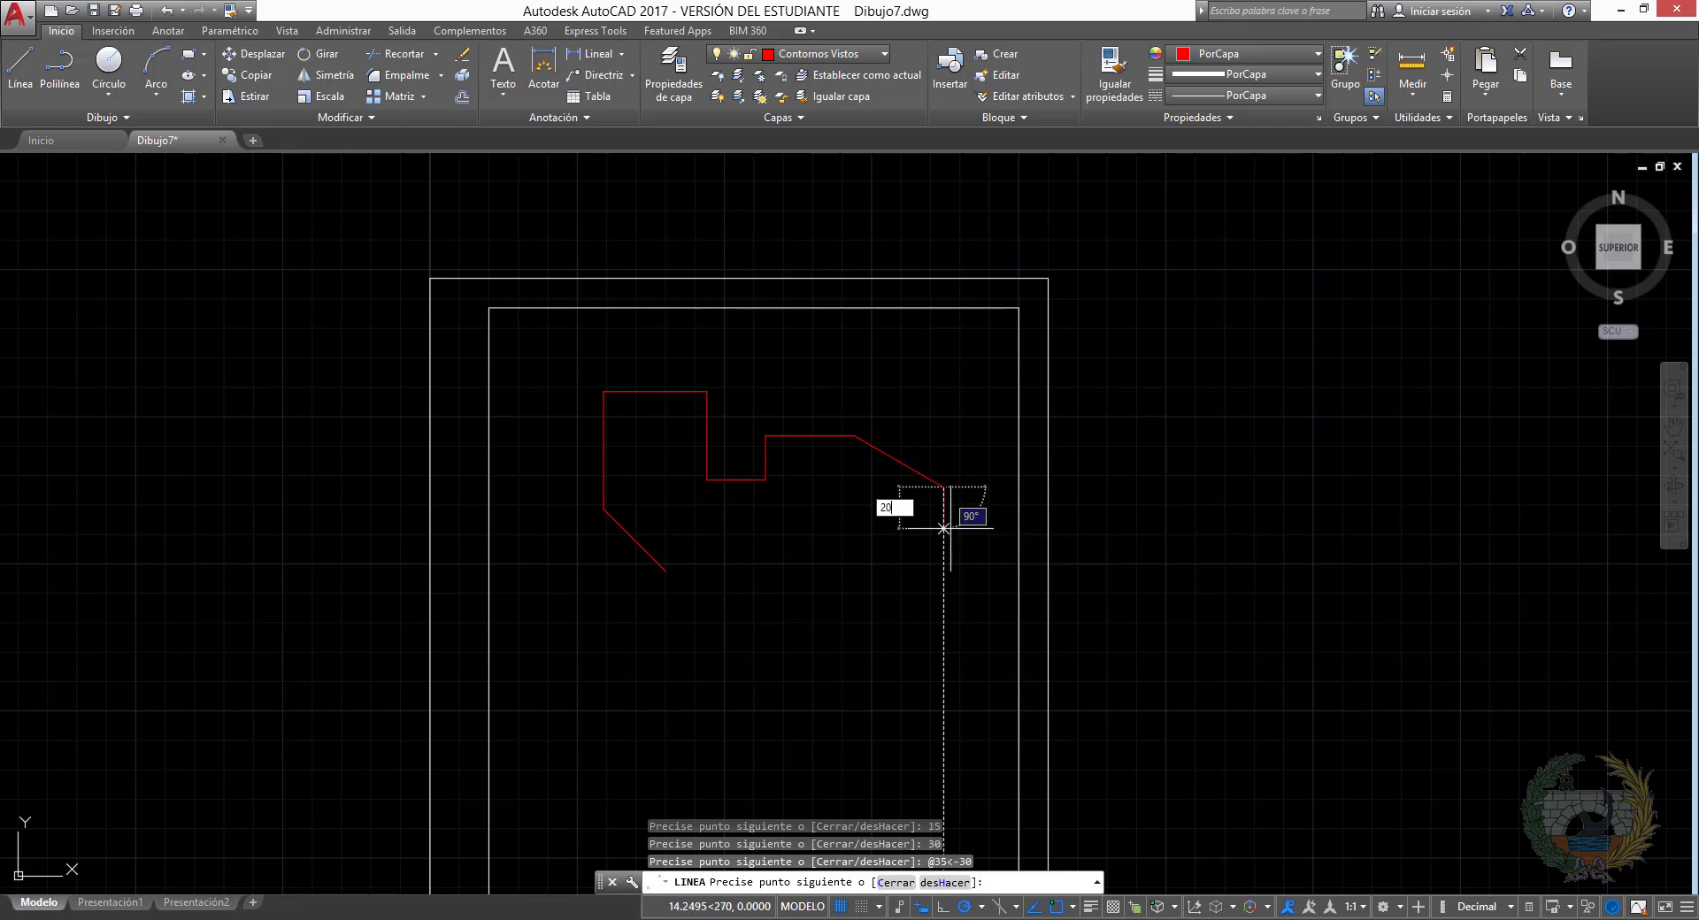
pyautogui.write('0')
pyautogui.press('Return')
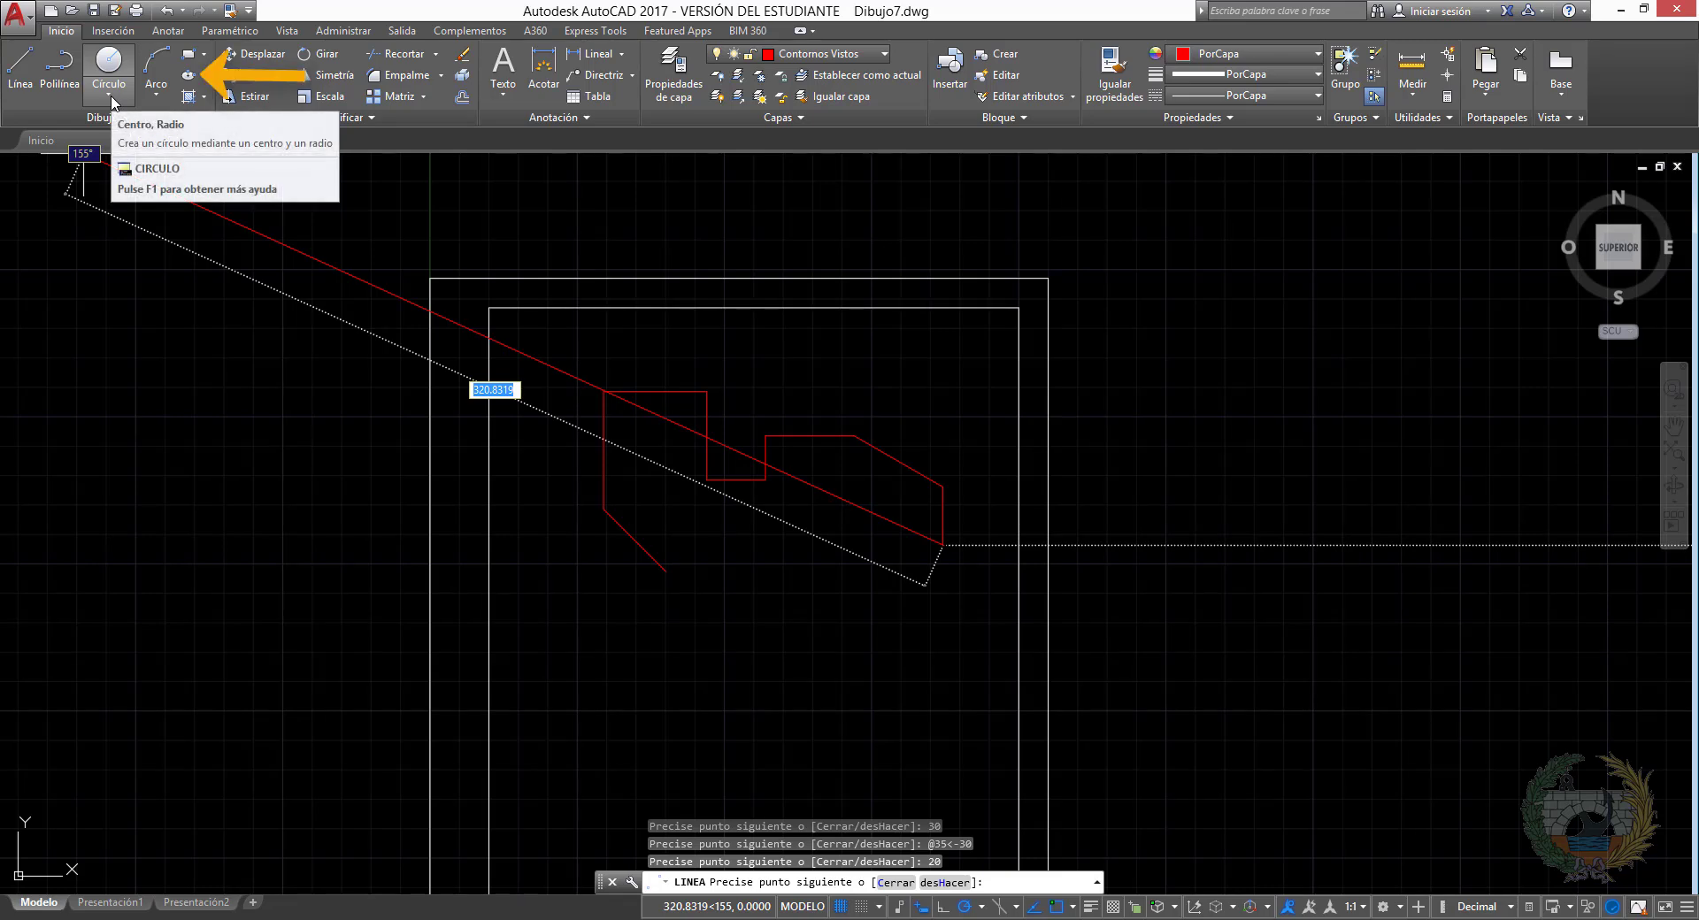
# Draw a start-center-angle arc from the lower end of the last vertical line, with its center 20 units to the left and a -90° included angle
pyautogui.click(156, 97)
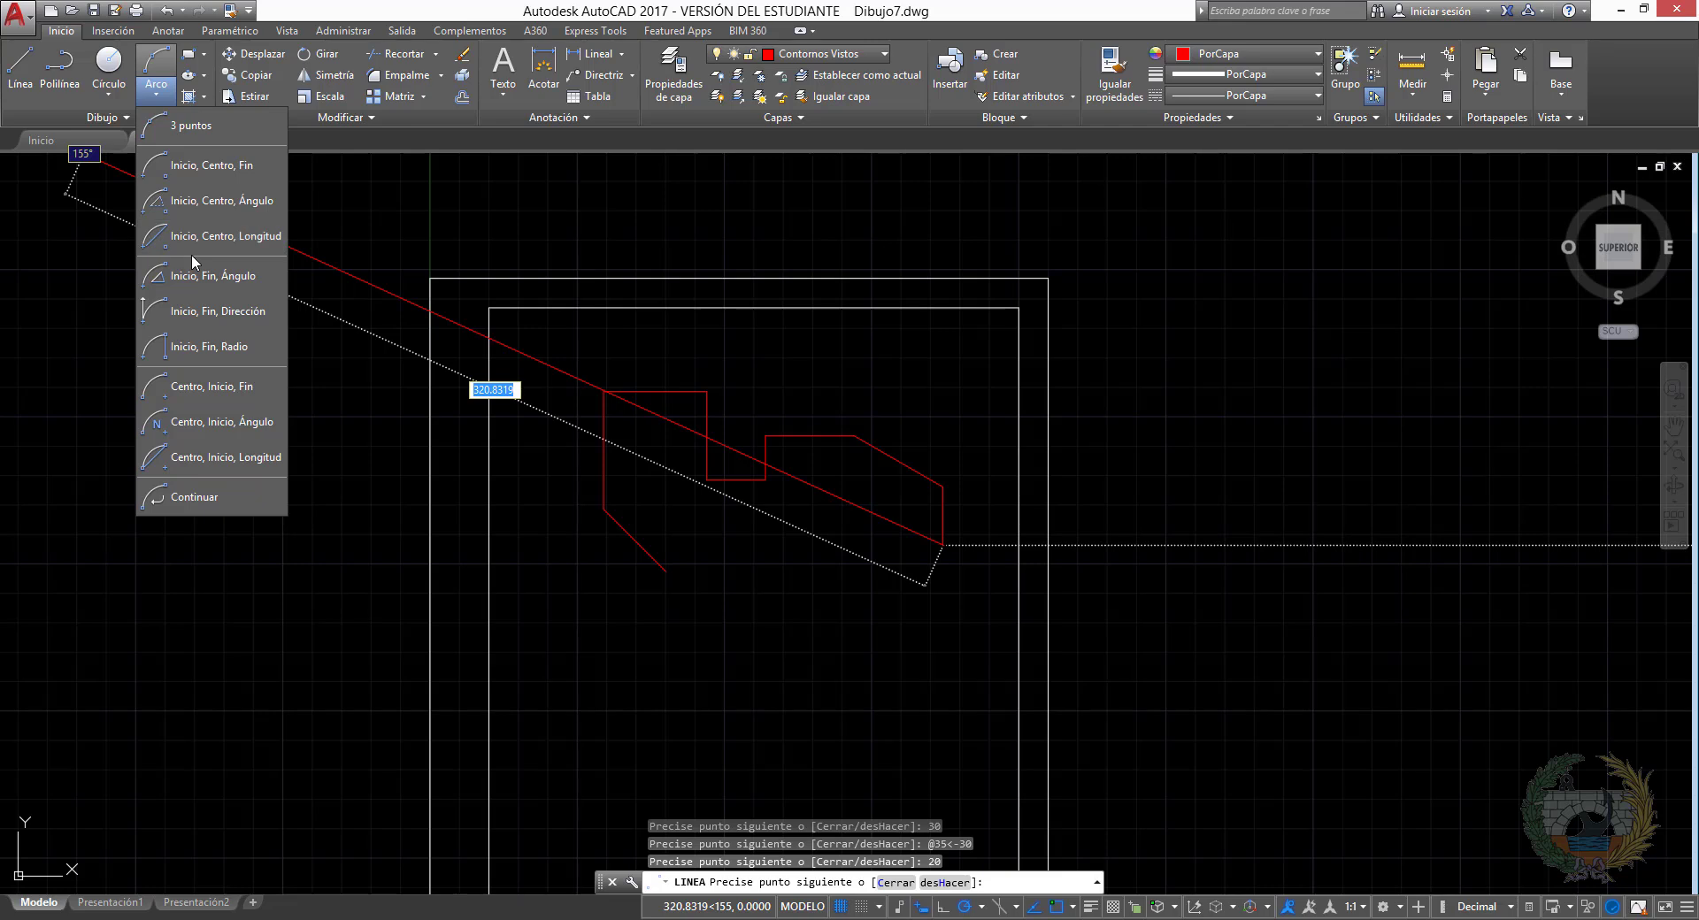
pyautogui.click(208, 205)
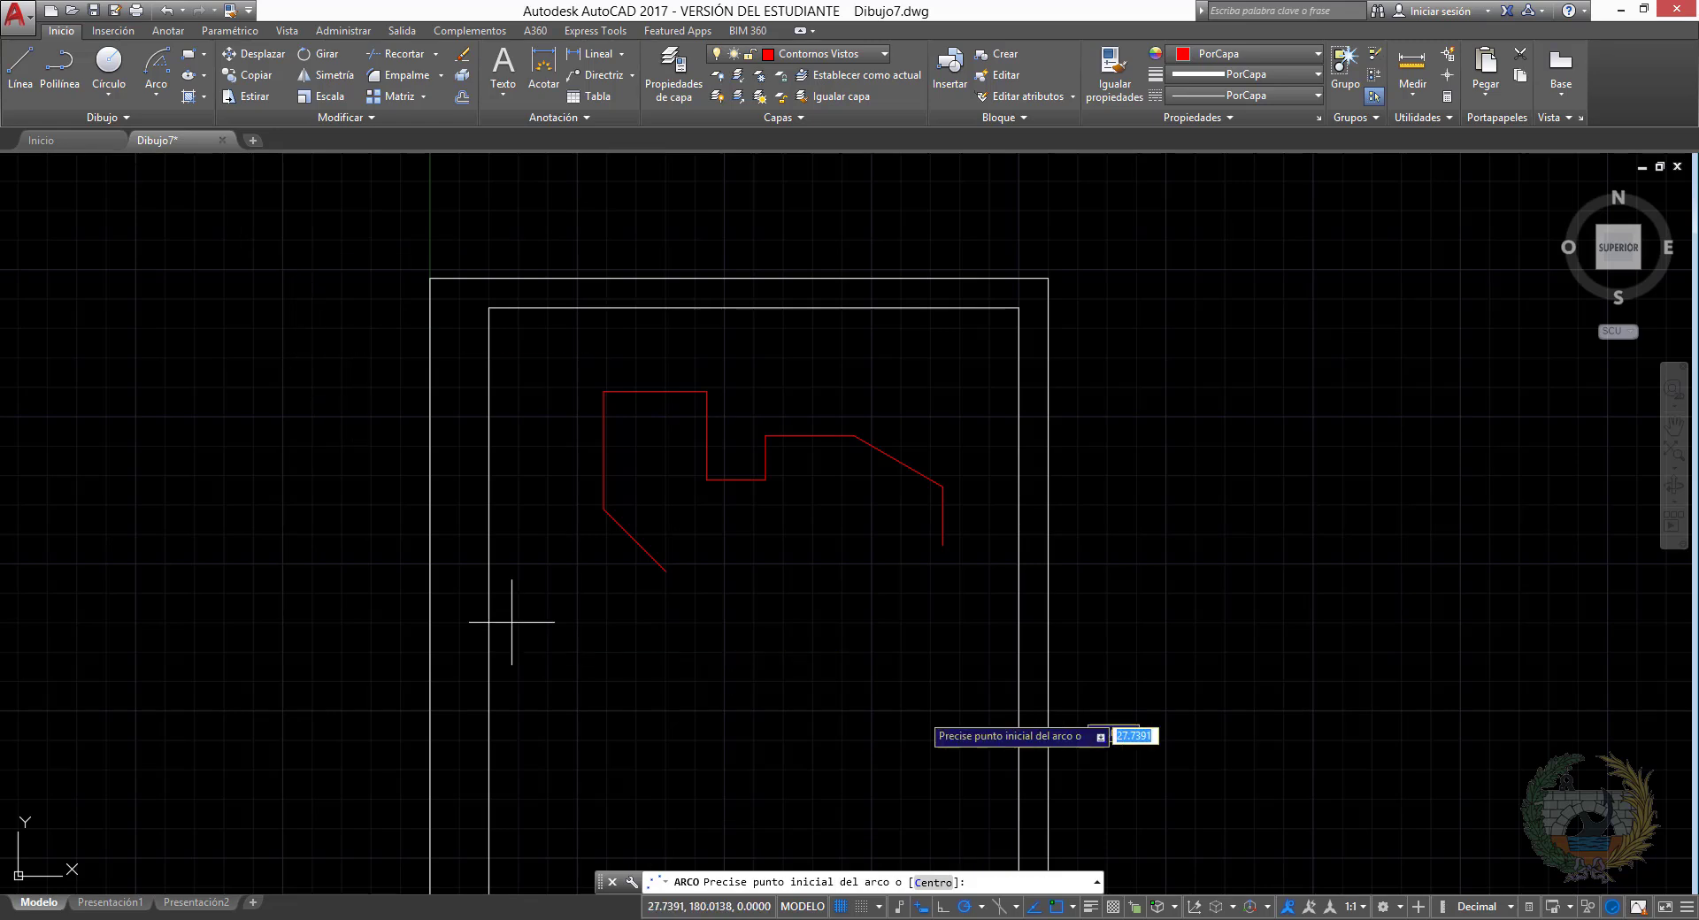
pyautogui.click(943, 545)
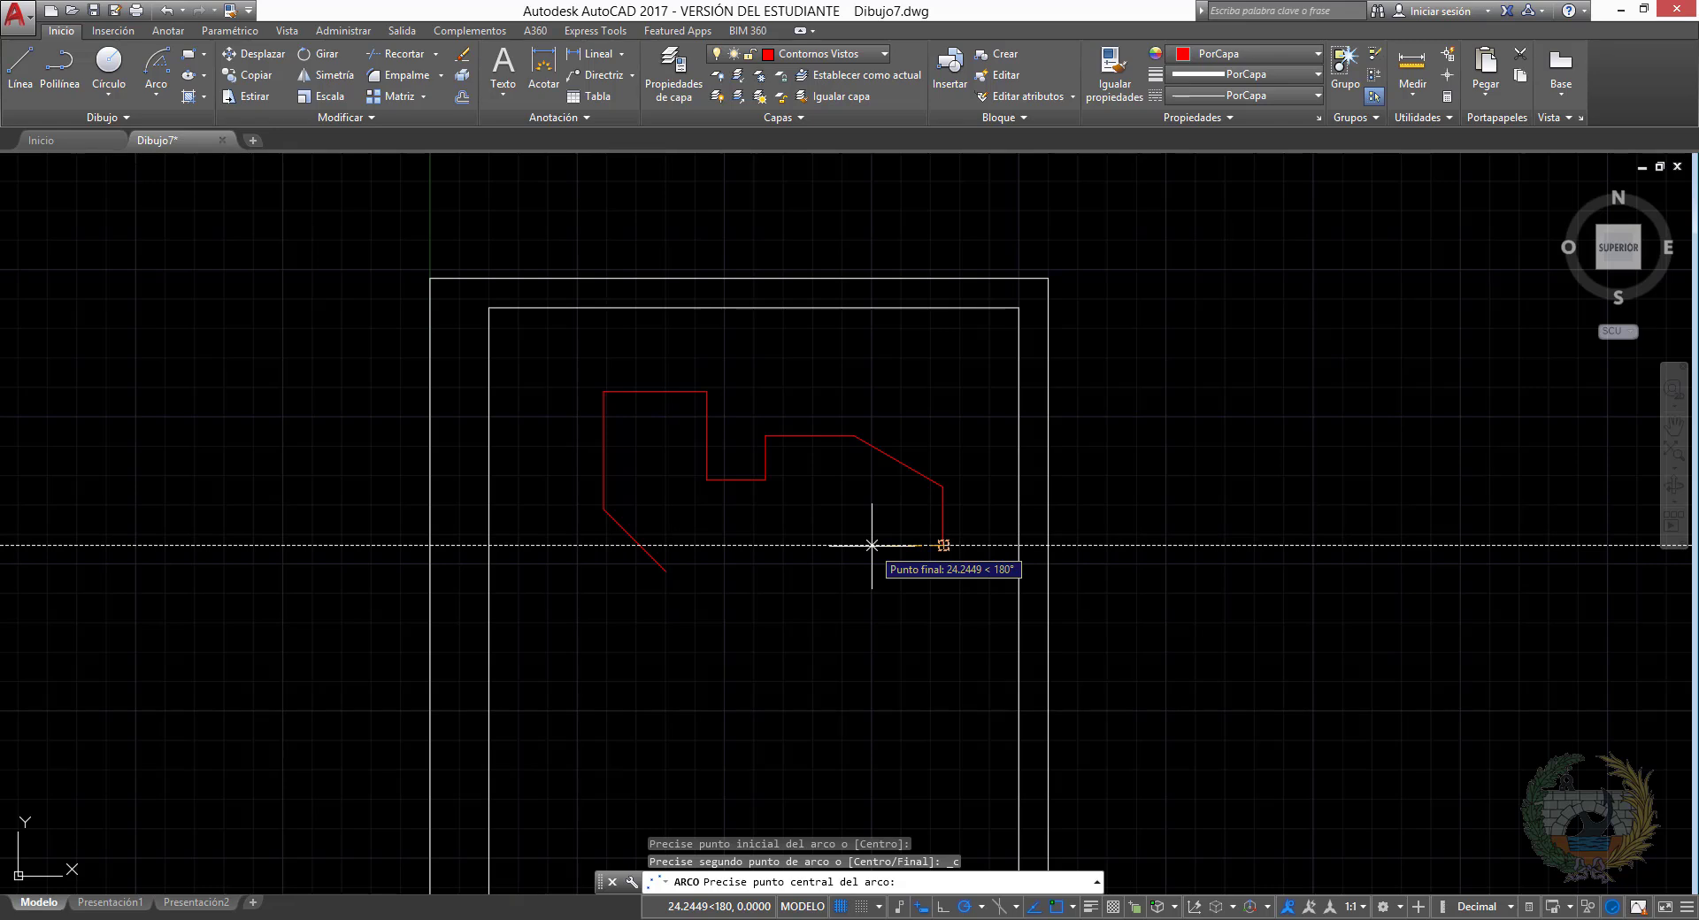
pyautogui.write('20')
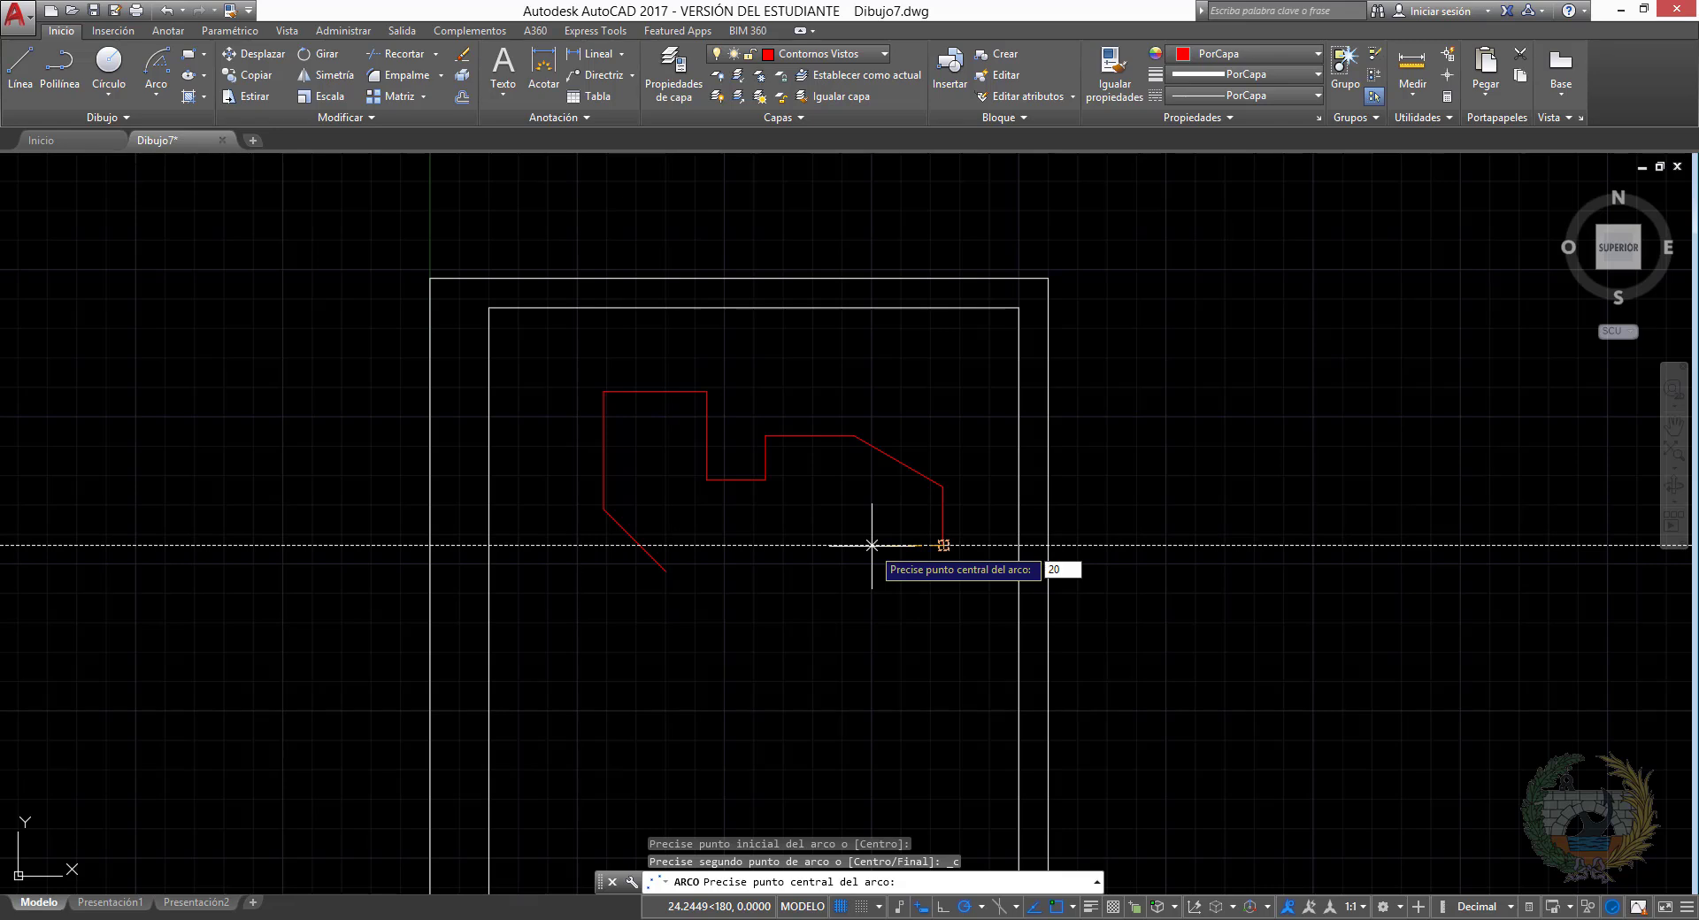
pyautogui.press('Return')
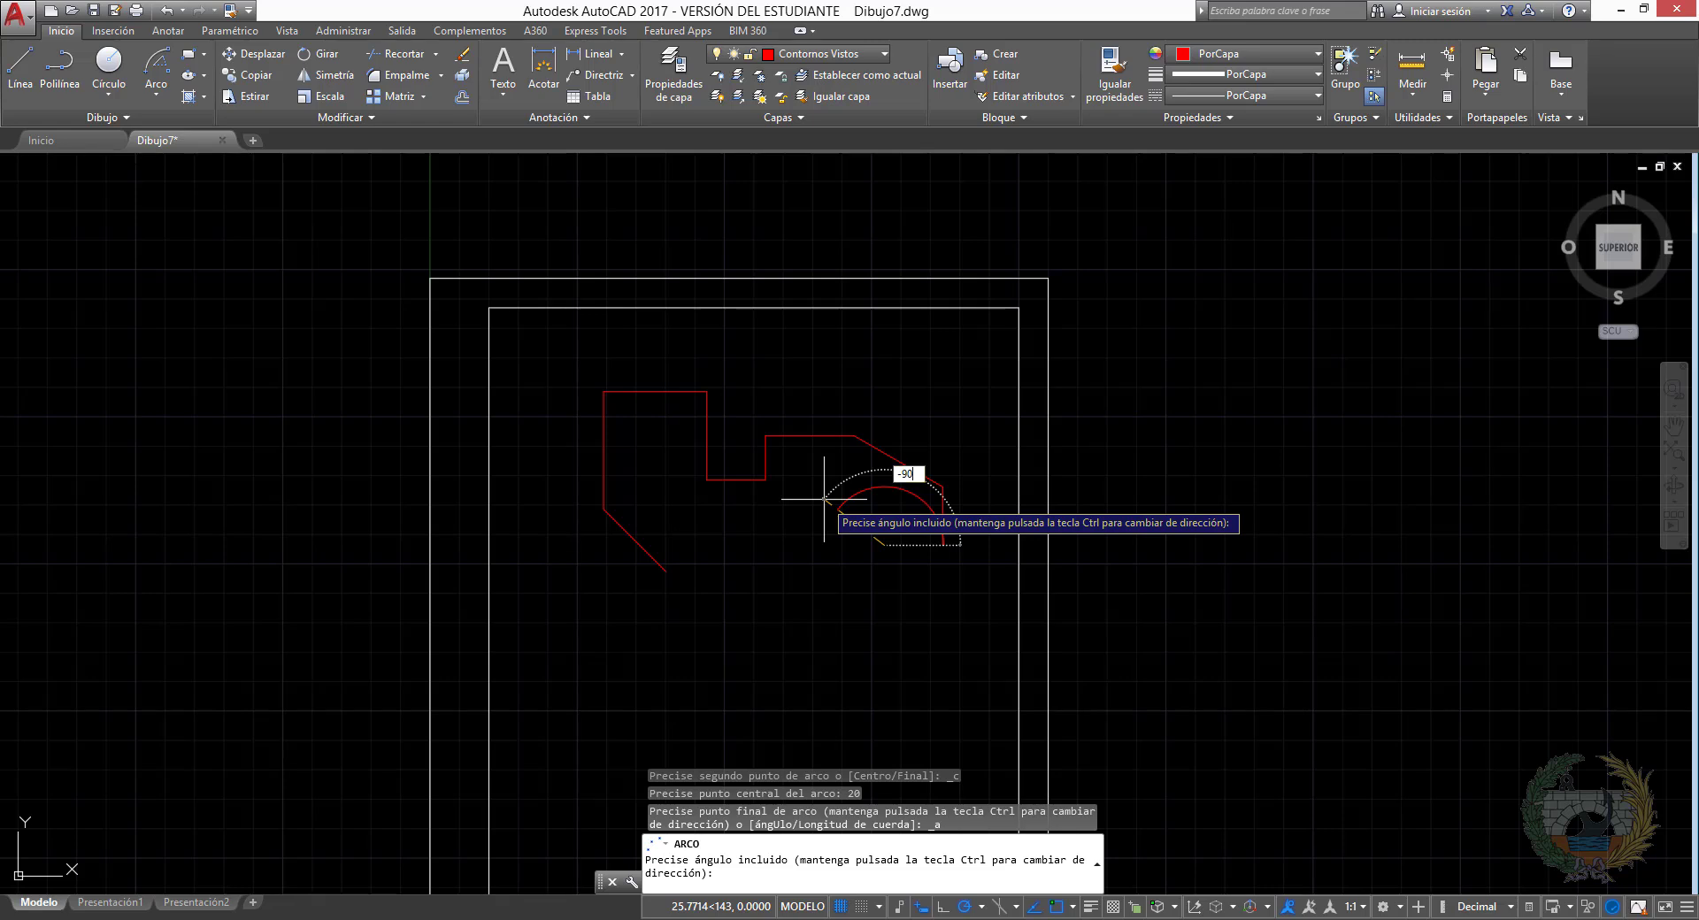
pyautogui.press('Return')
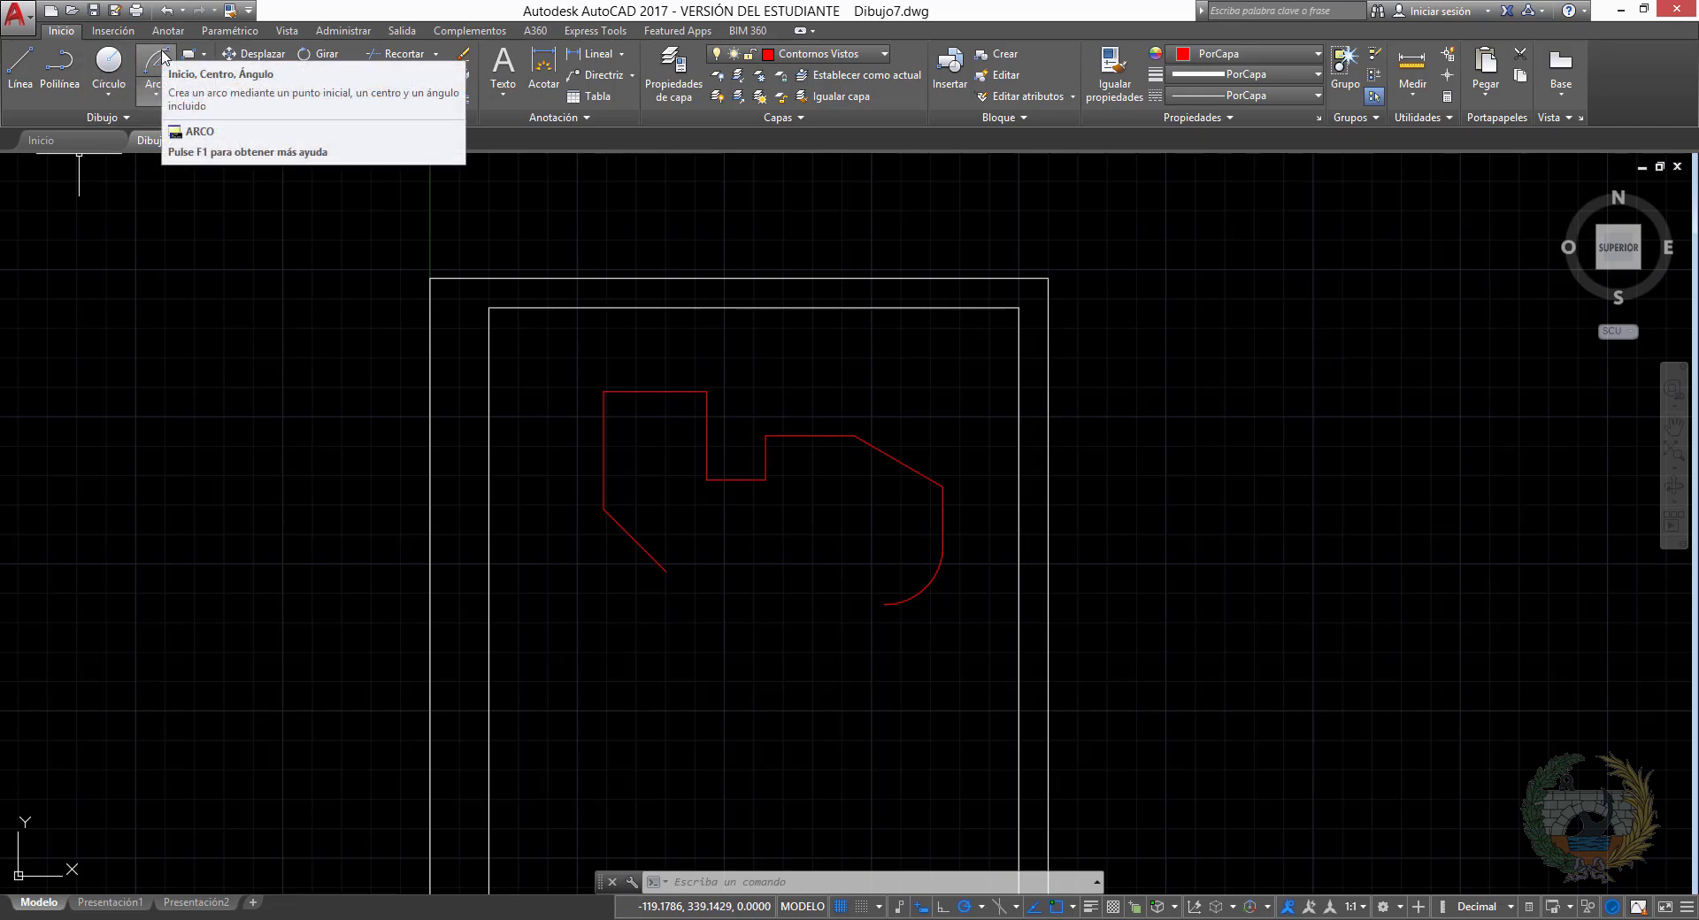
# Draw a start-center-angle arc from the last arc's lower end, with its center 30 units straight up and a -60° included angle
pyautogui.click(160, 60)
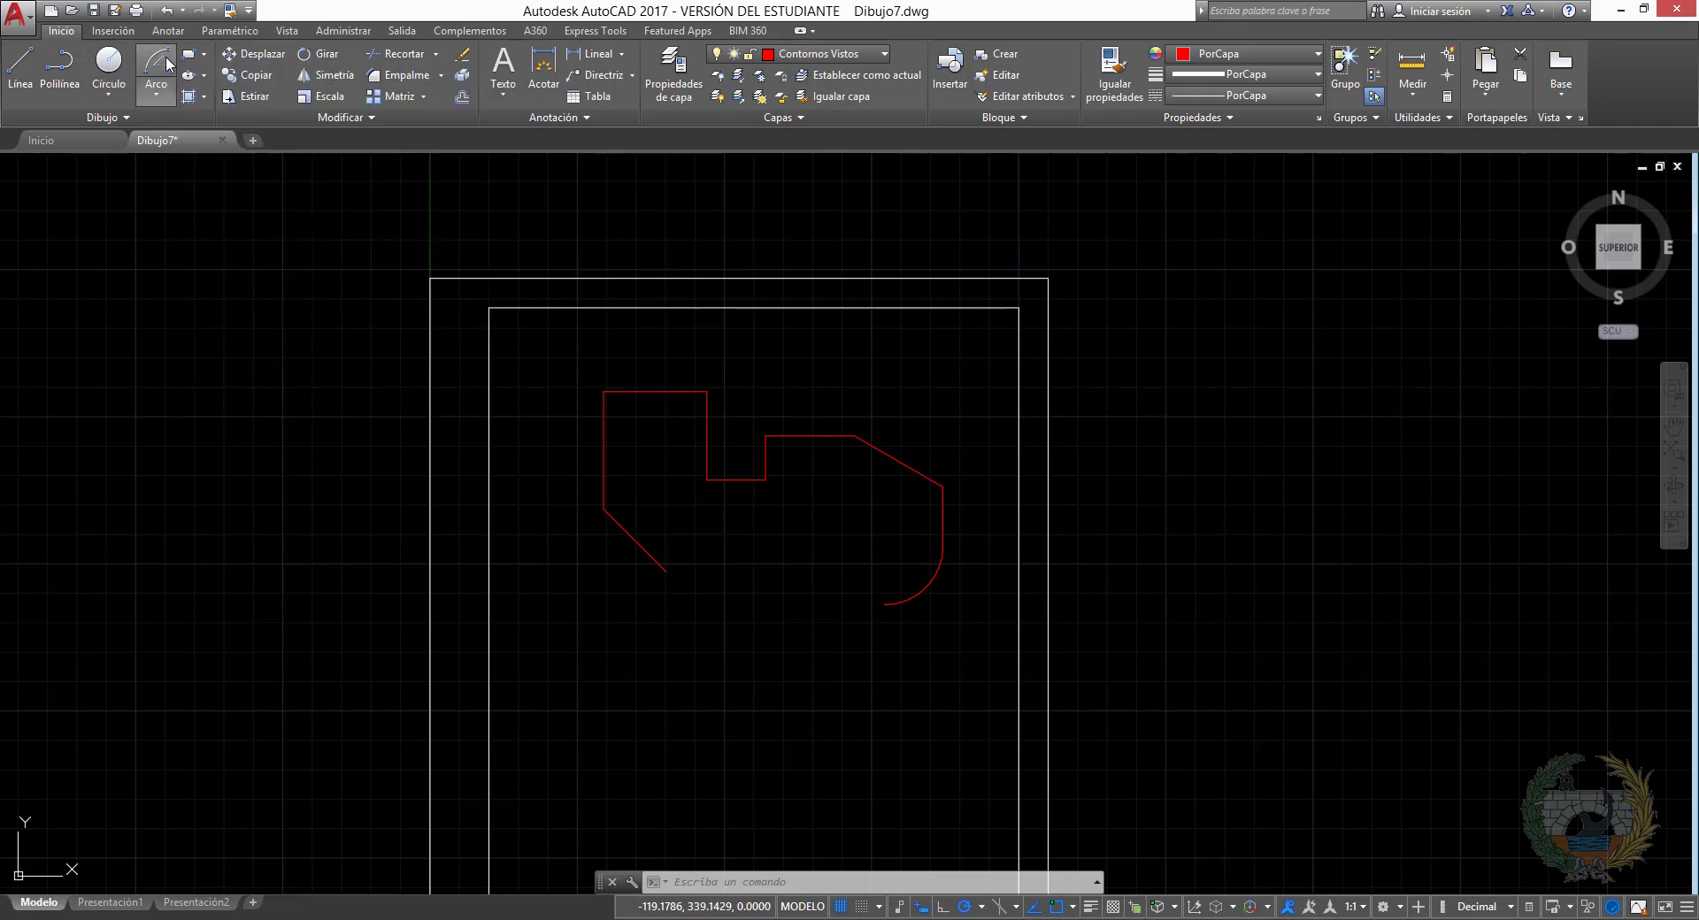
pyautogui.click(884, 605)
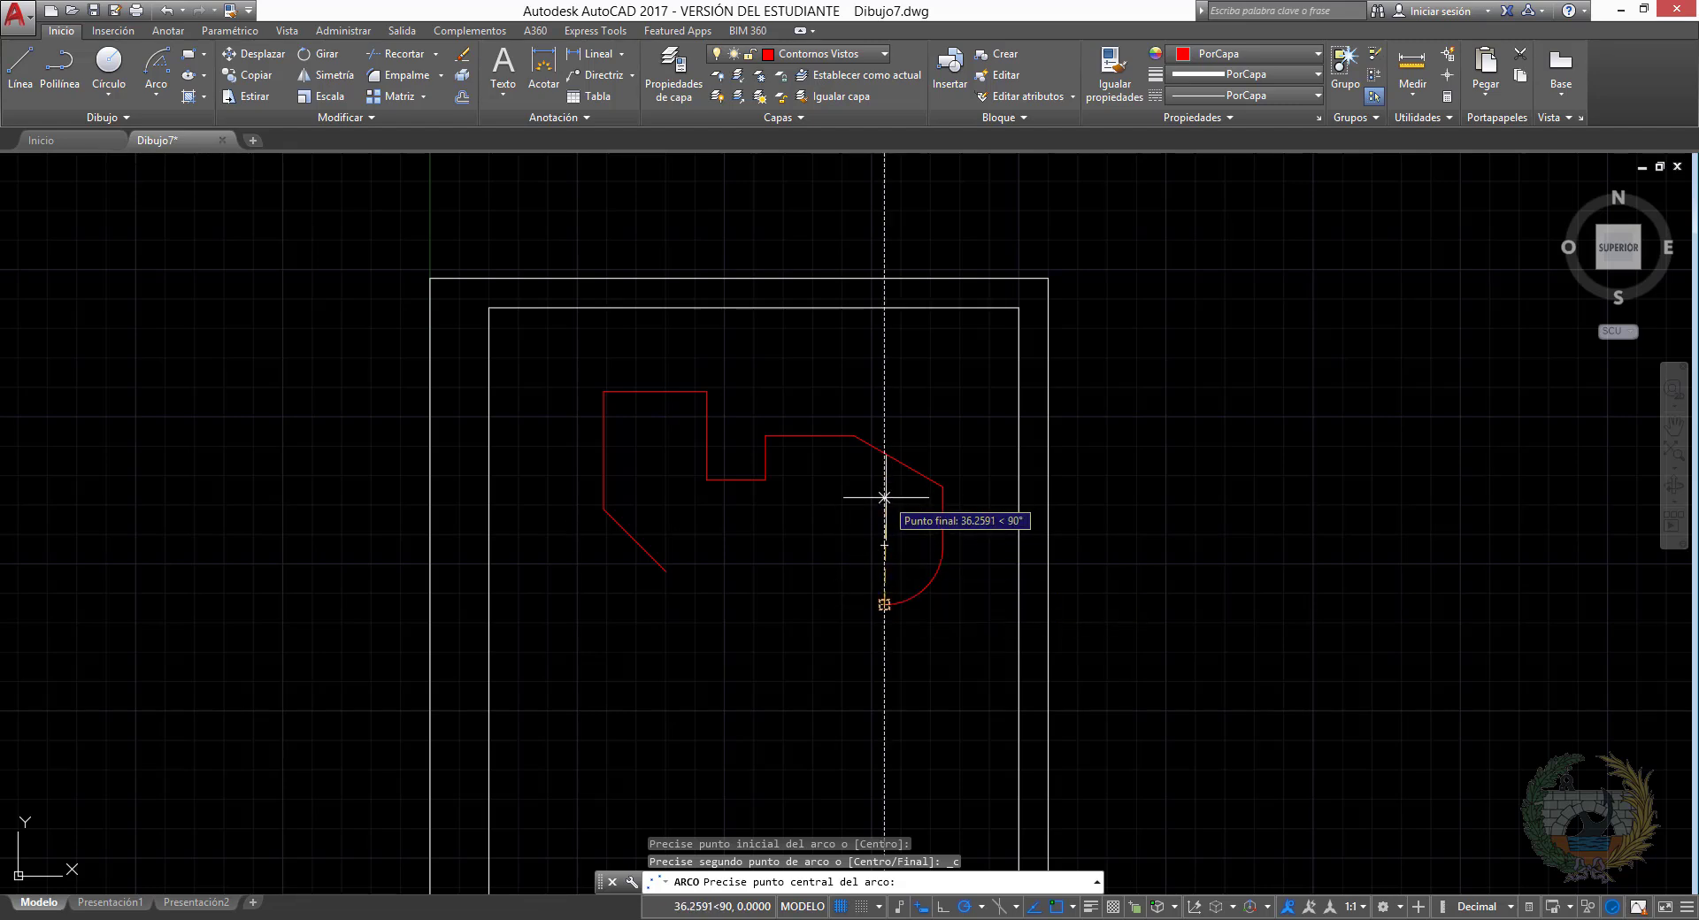
pyautogui.write('30')
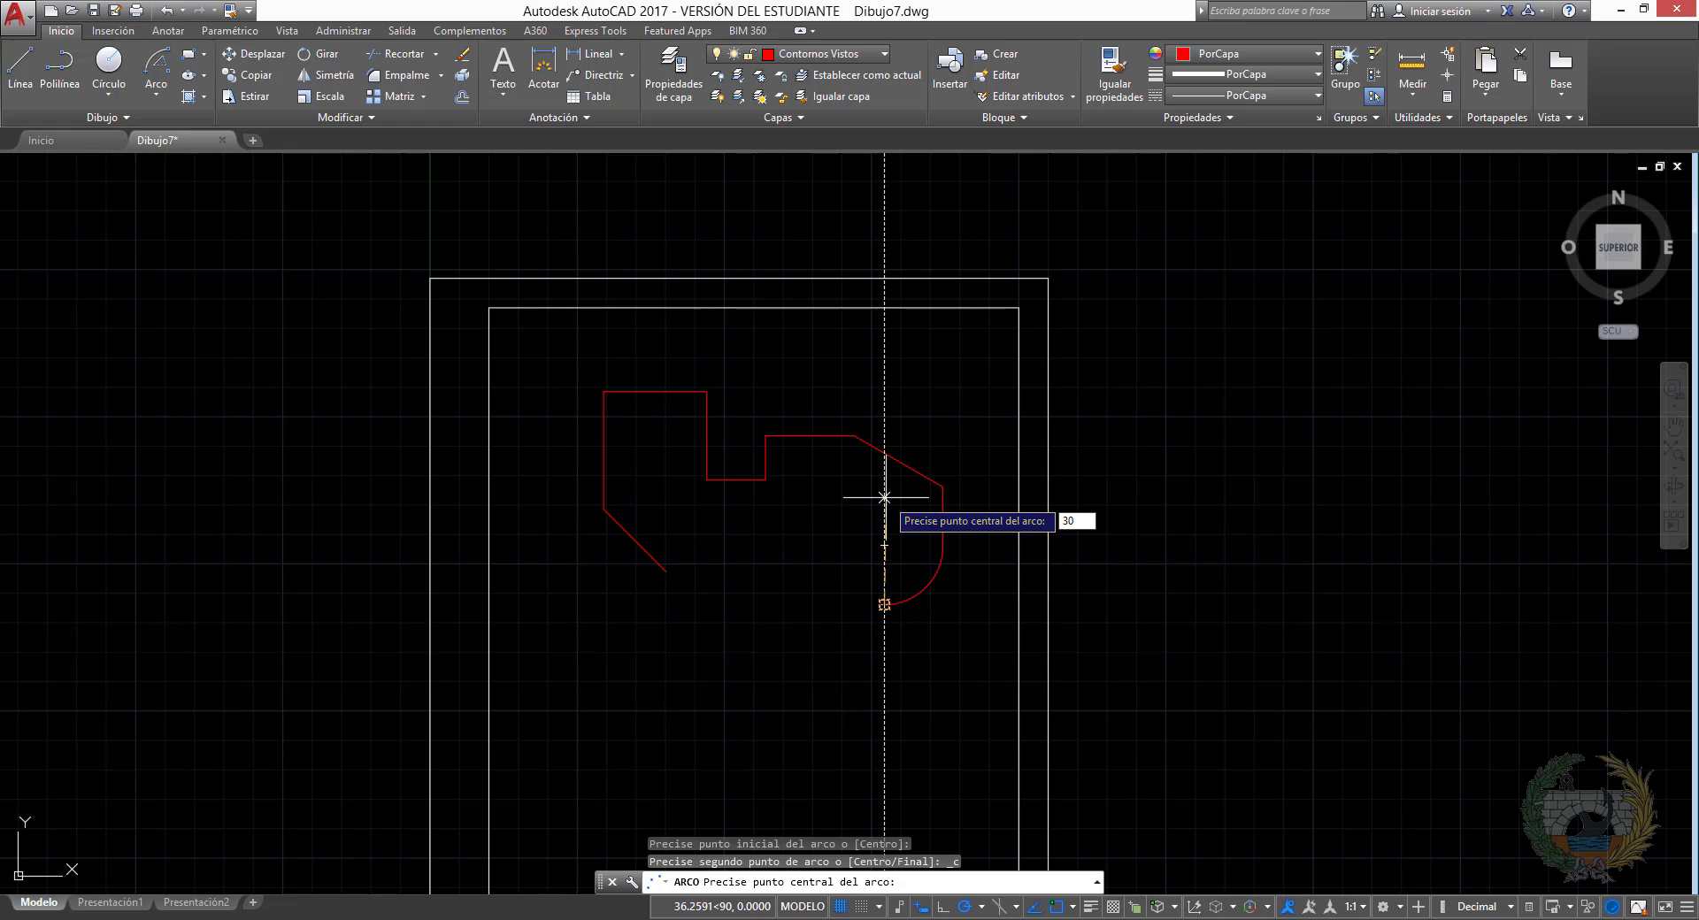
pyautogui.press('Return')
pyautogui.write('-60')
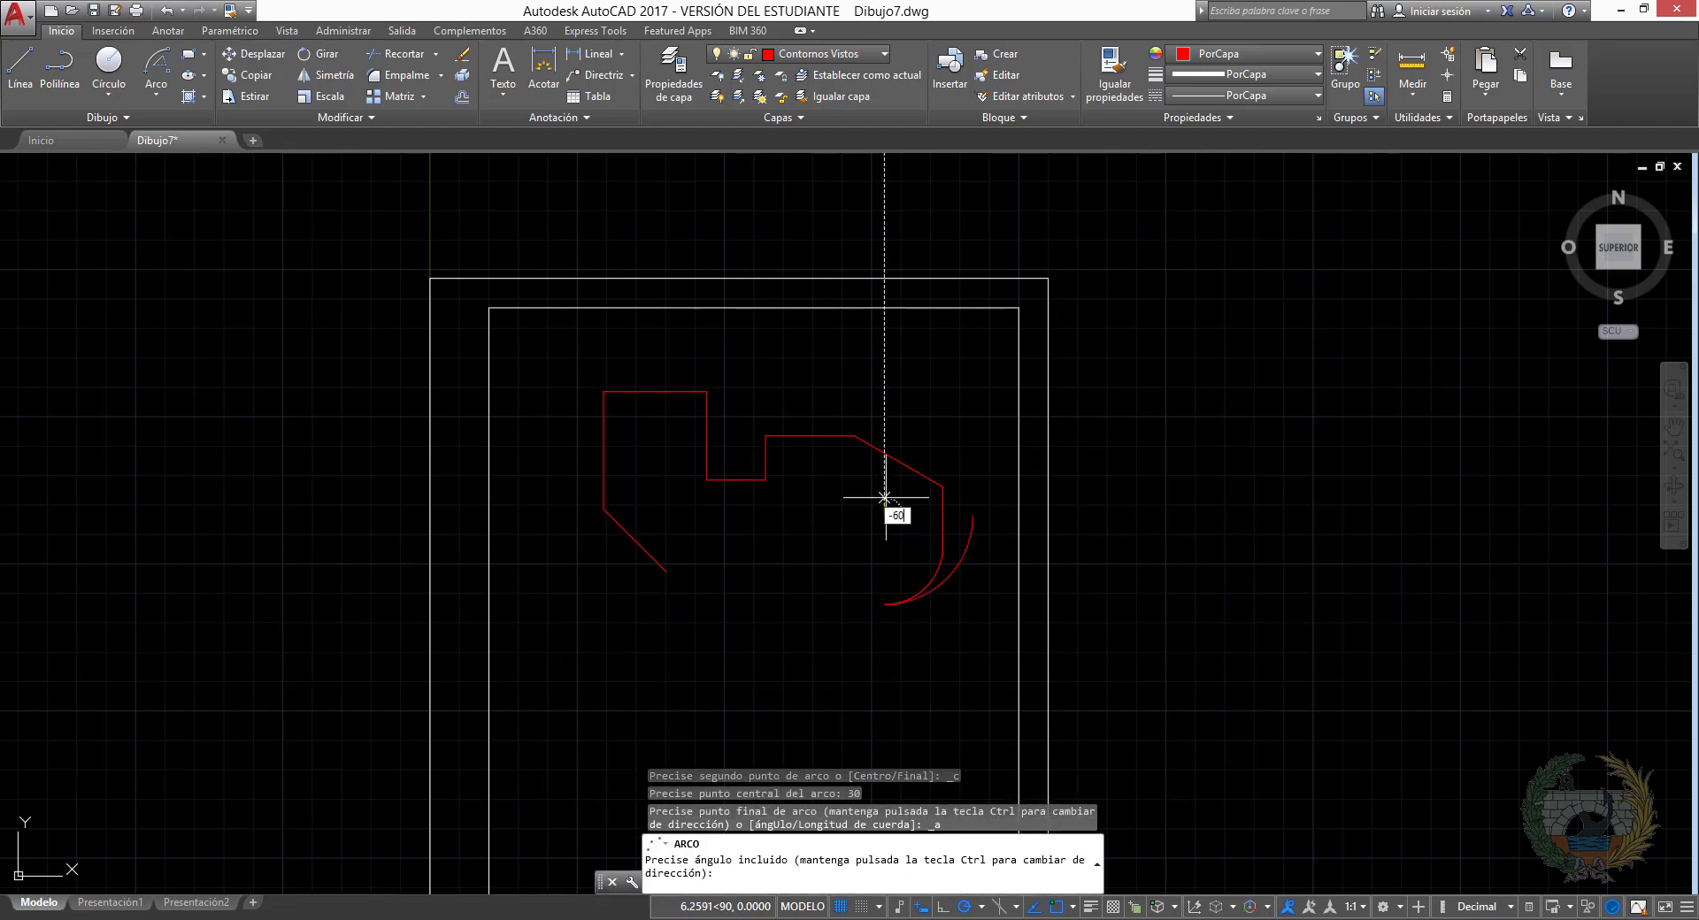
pyautogui.press('Return')
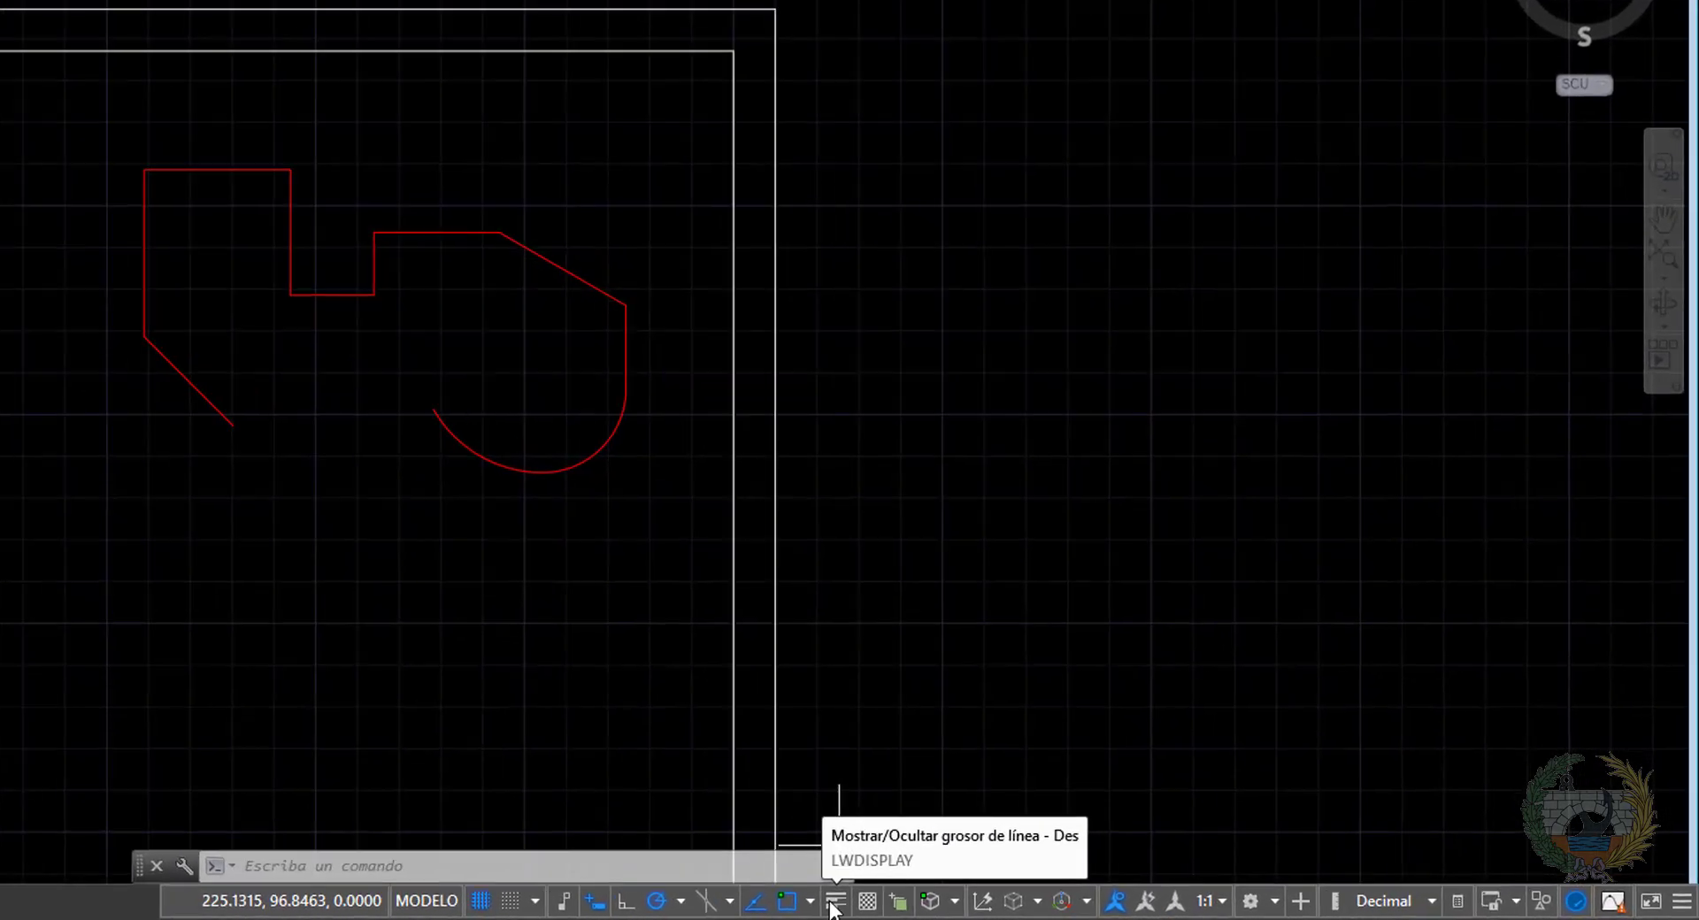
# Turn on lineweight display and make Contornos Ocultos the current layer
pyautogui.click(808, 903)
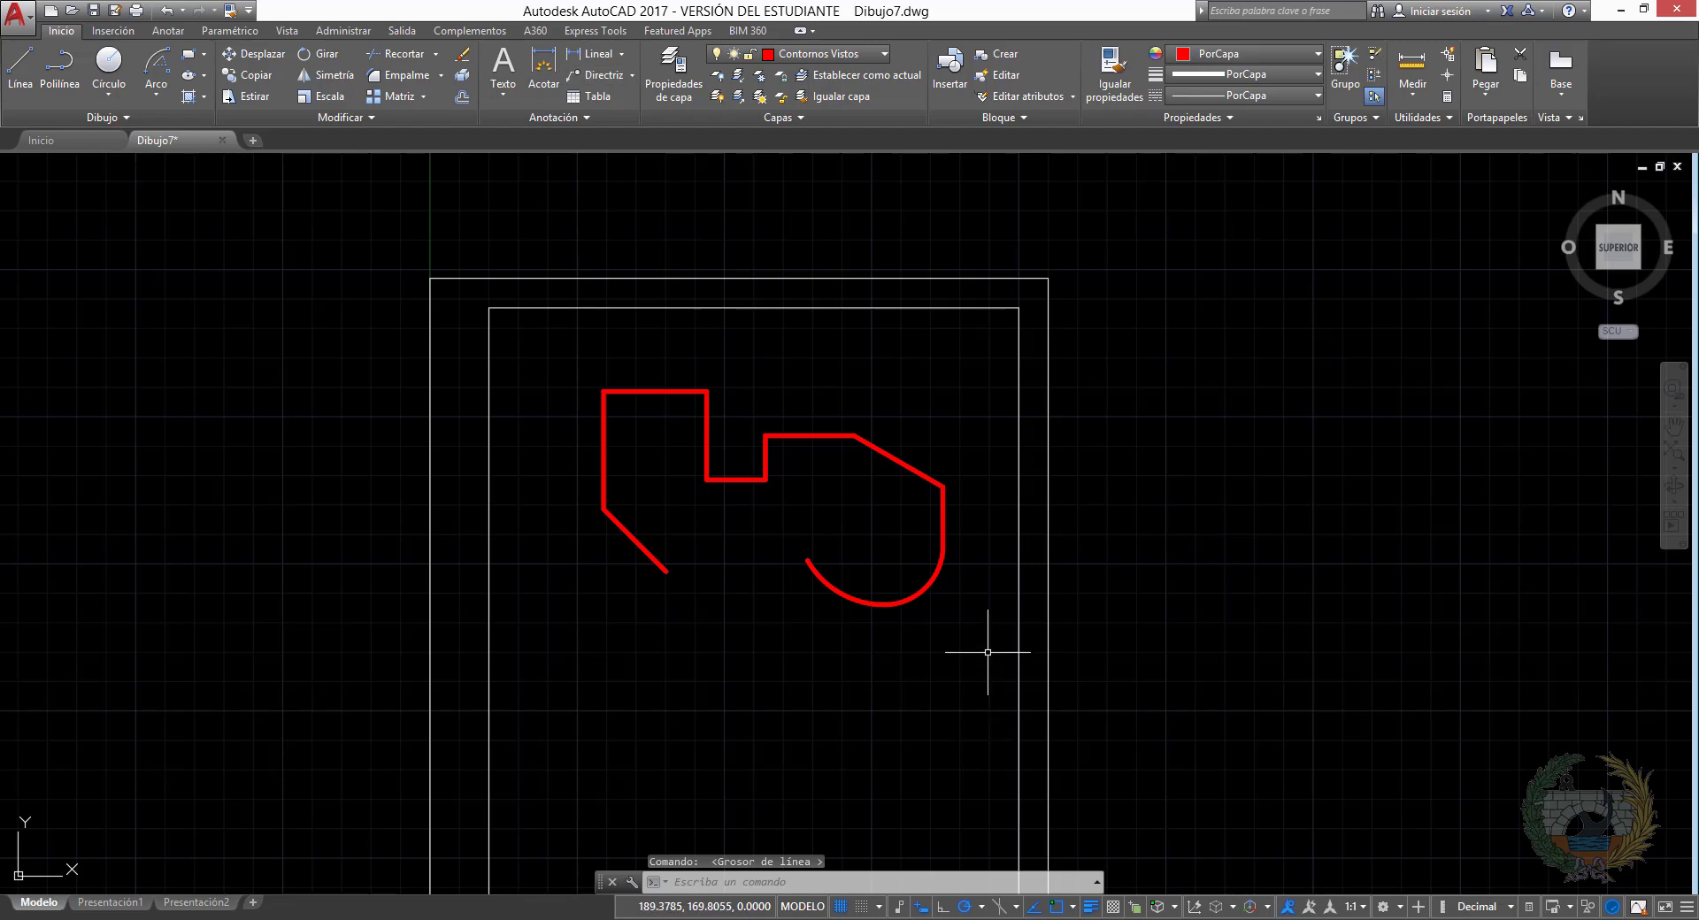
pyautogui.click(880, 53)
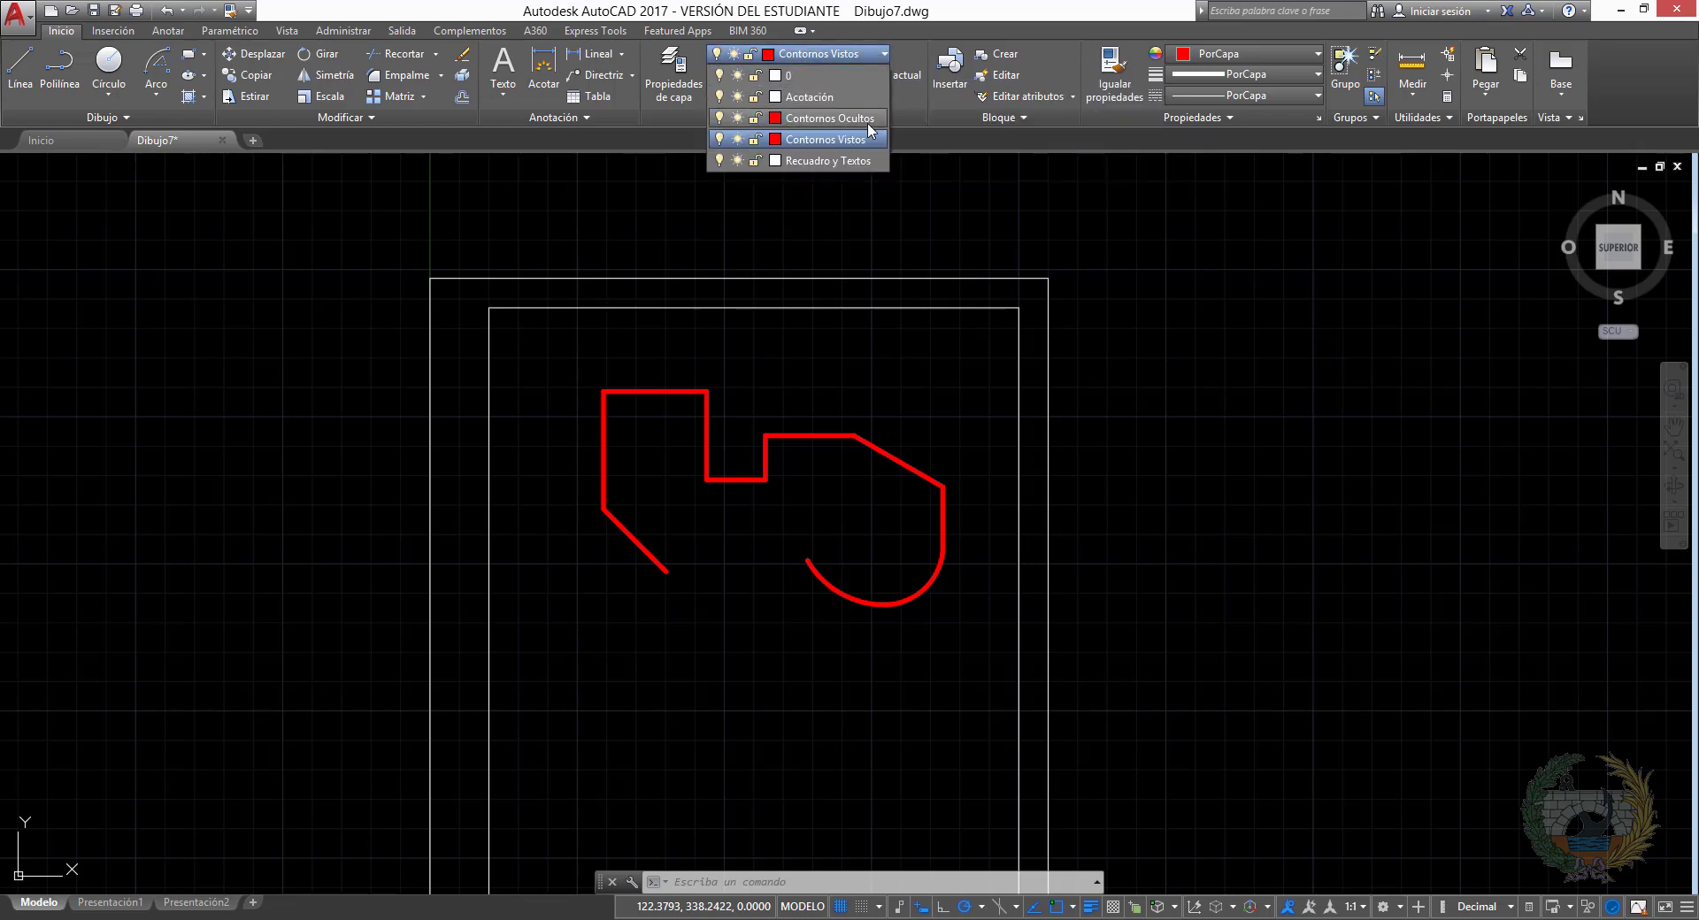
pyautogui.click(827, 118)
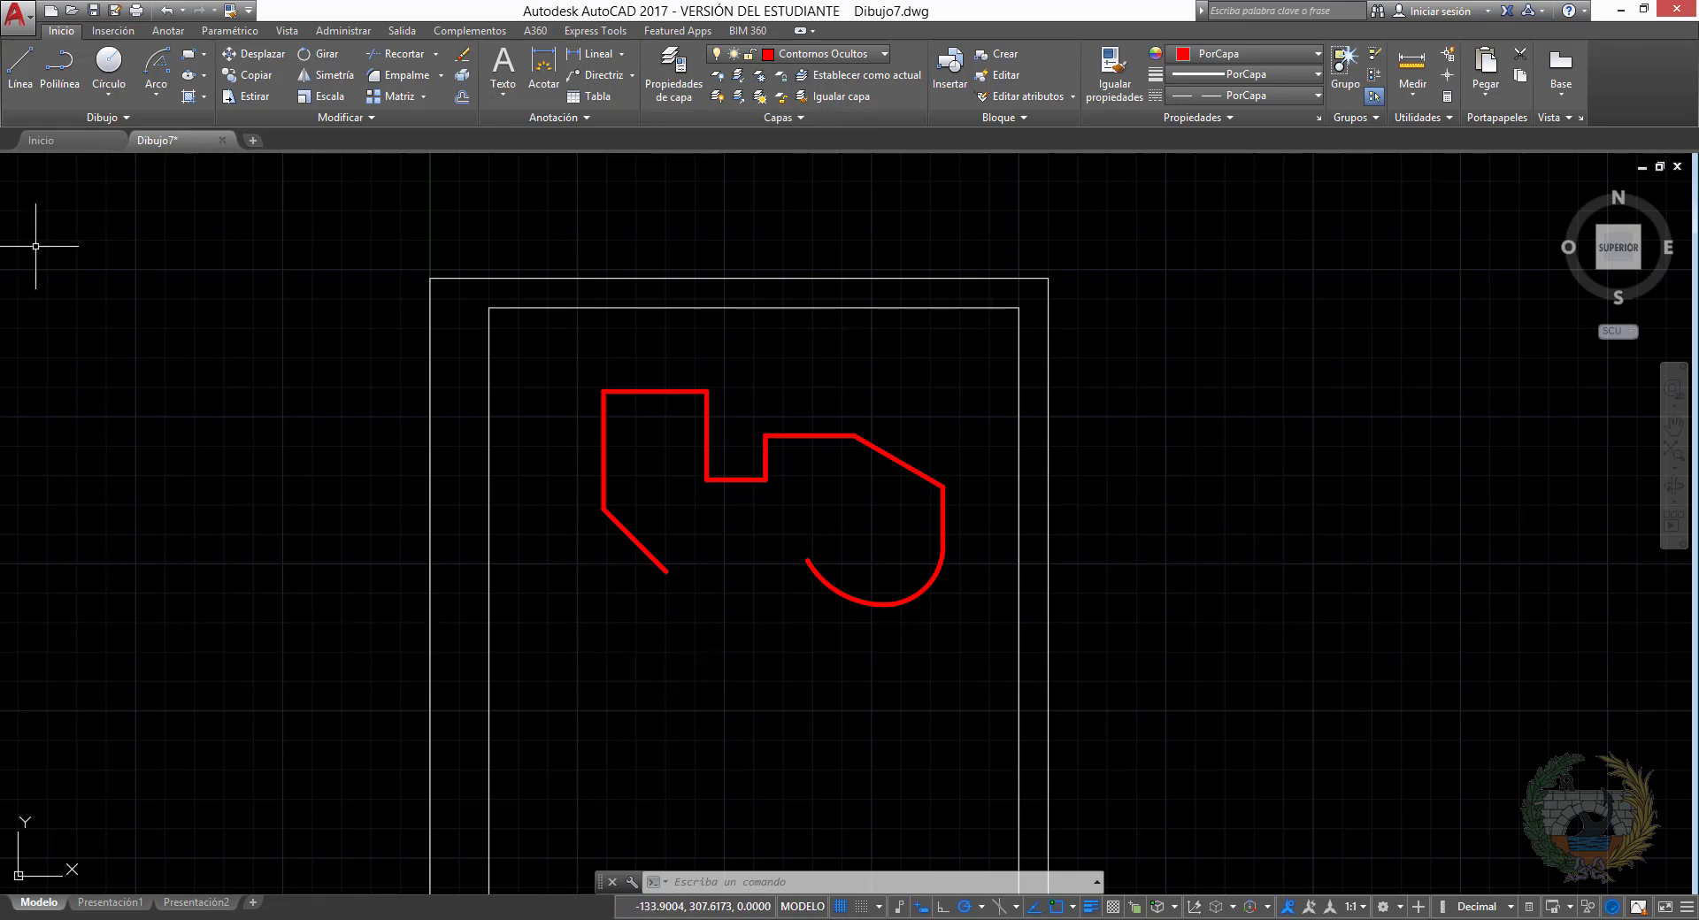
# Draw a 25-diameter circle centered on the center of the first arc, checking the diameter in the Ejercicio 4-1 PDF
pyautogui.click(109, 67)
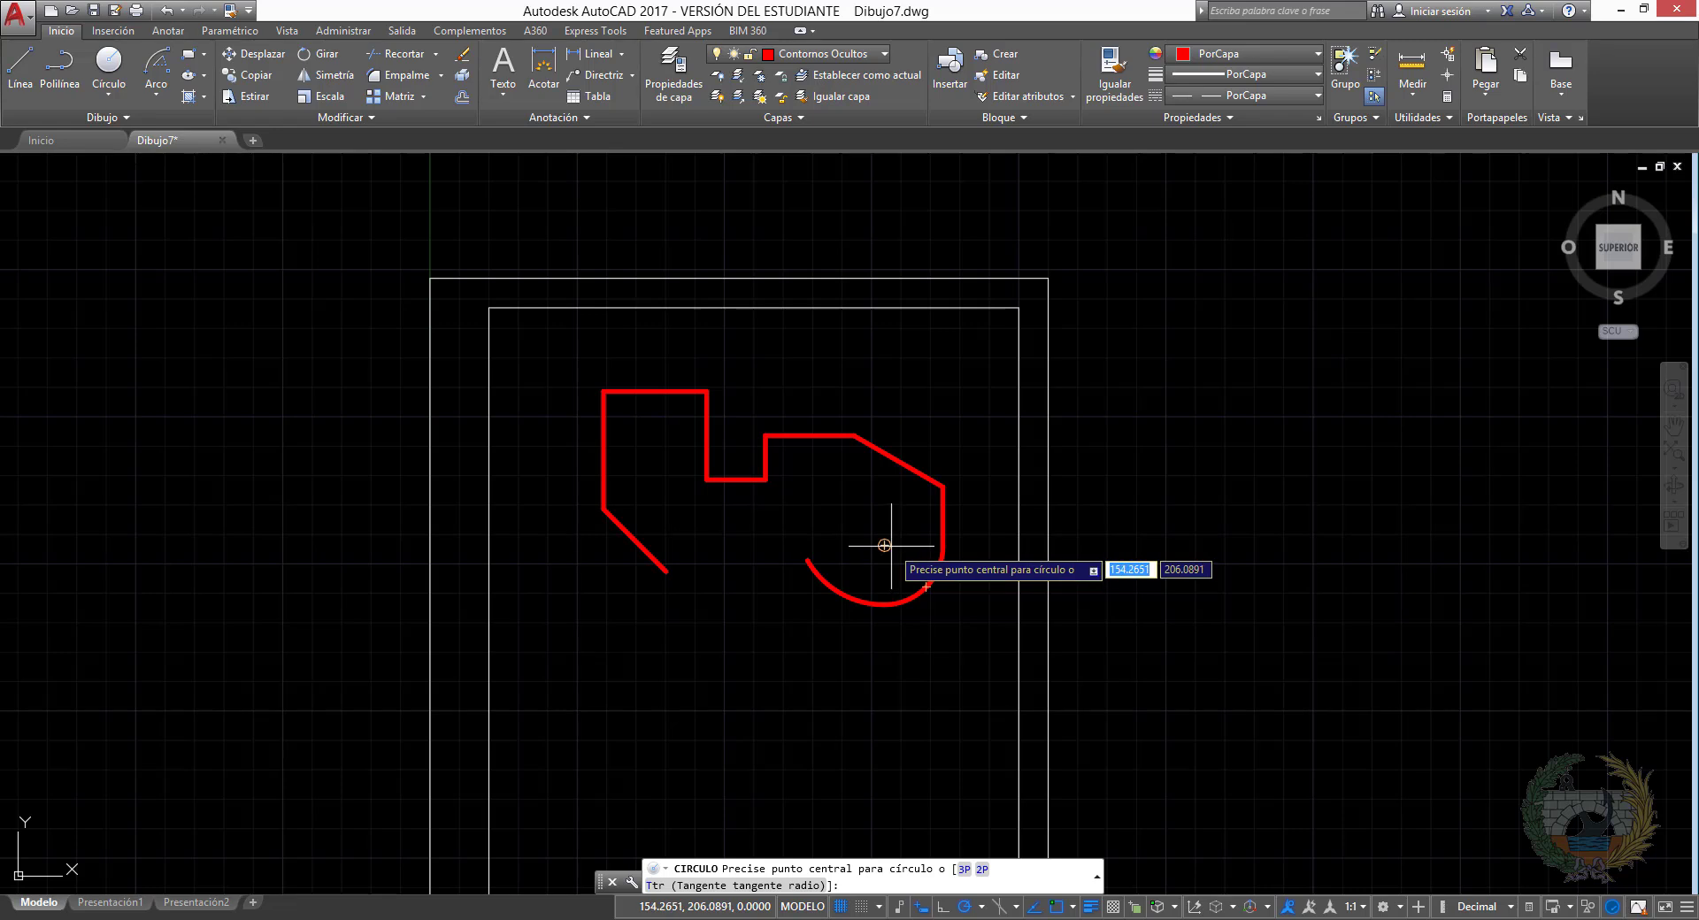
pyautogui.click(884, 545)
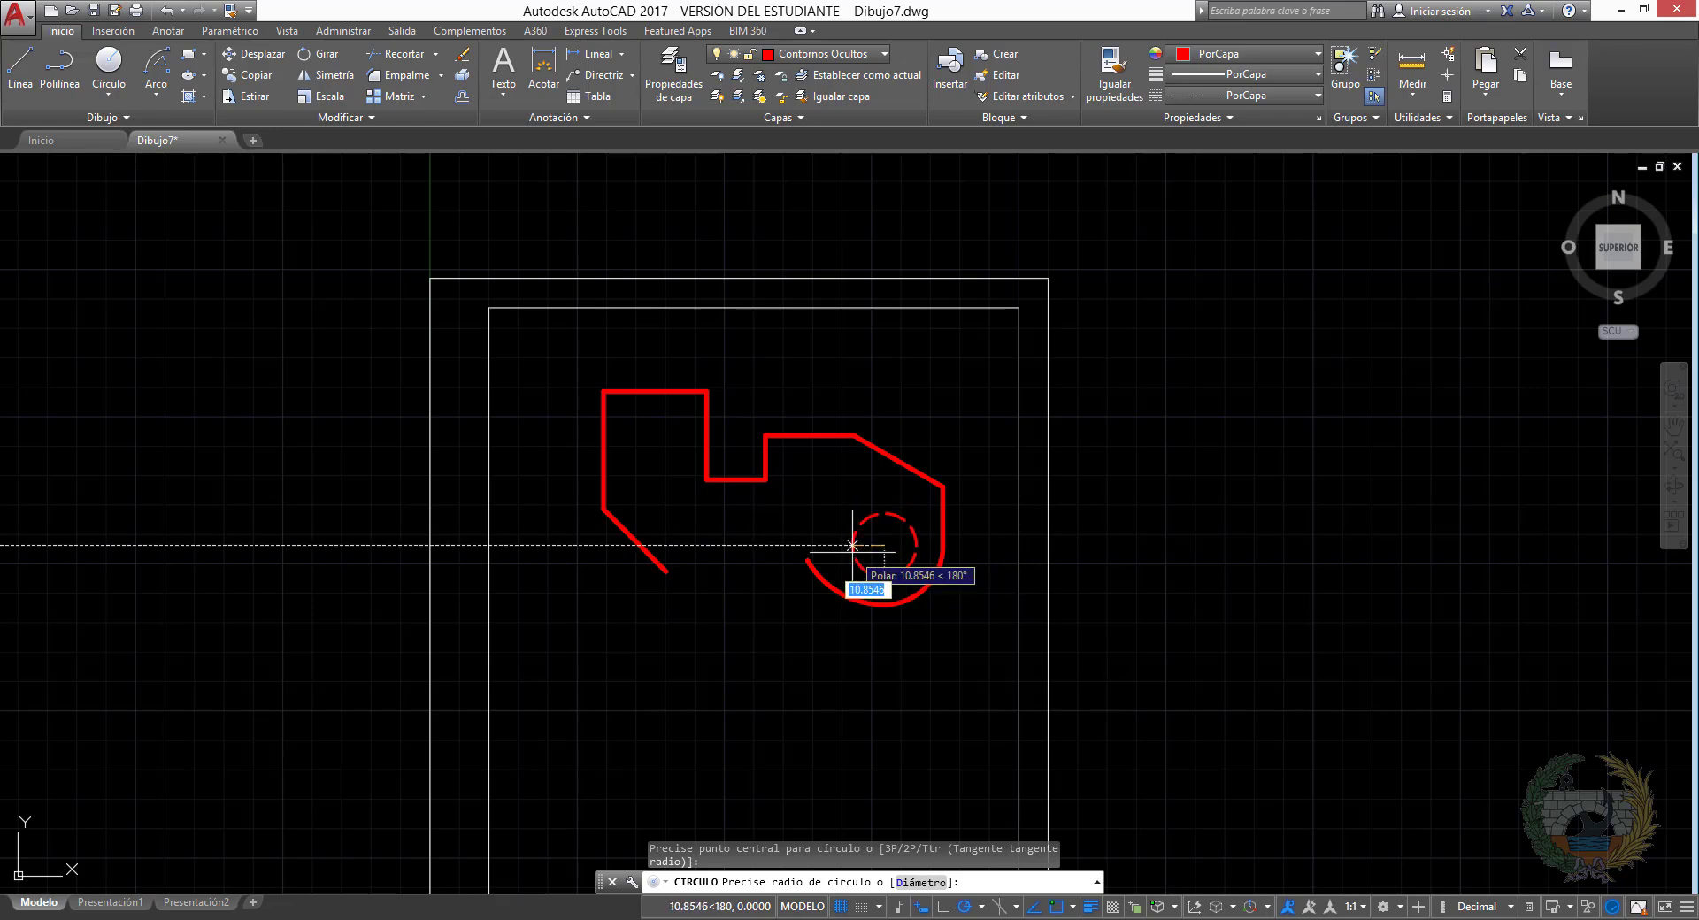
pyautogui.click(924, 885)
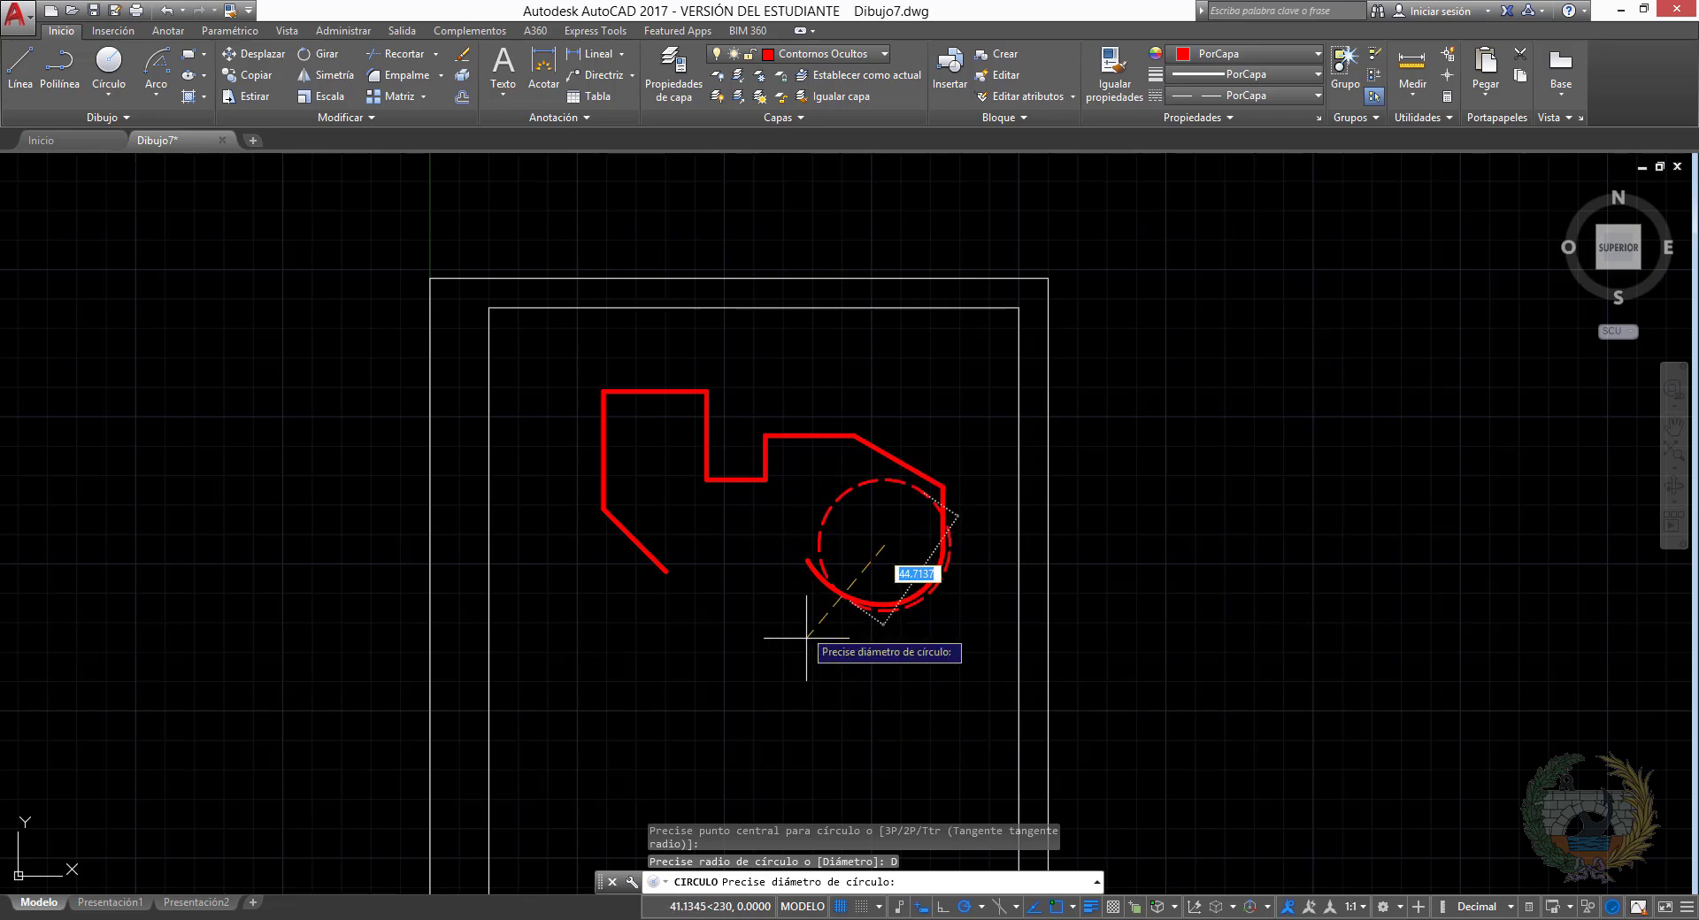
pyautogui.click(474, 919)
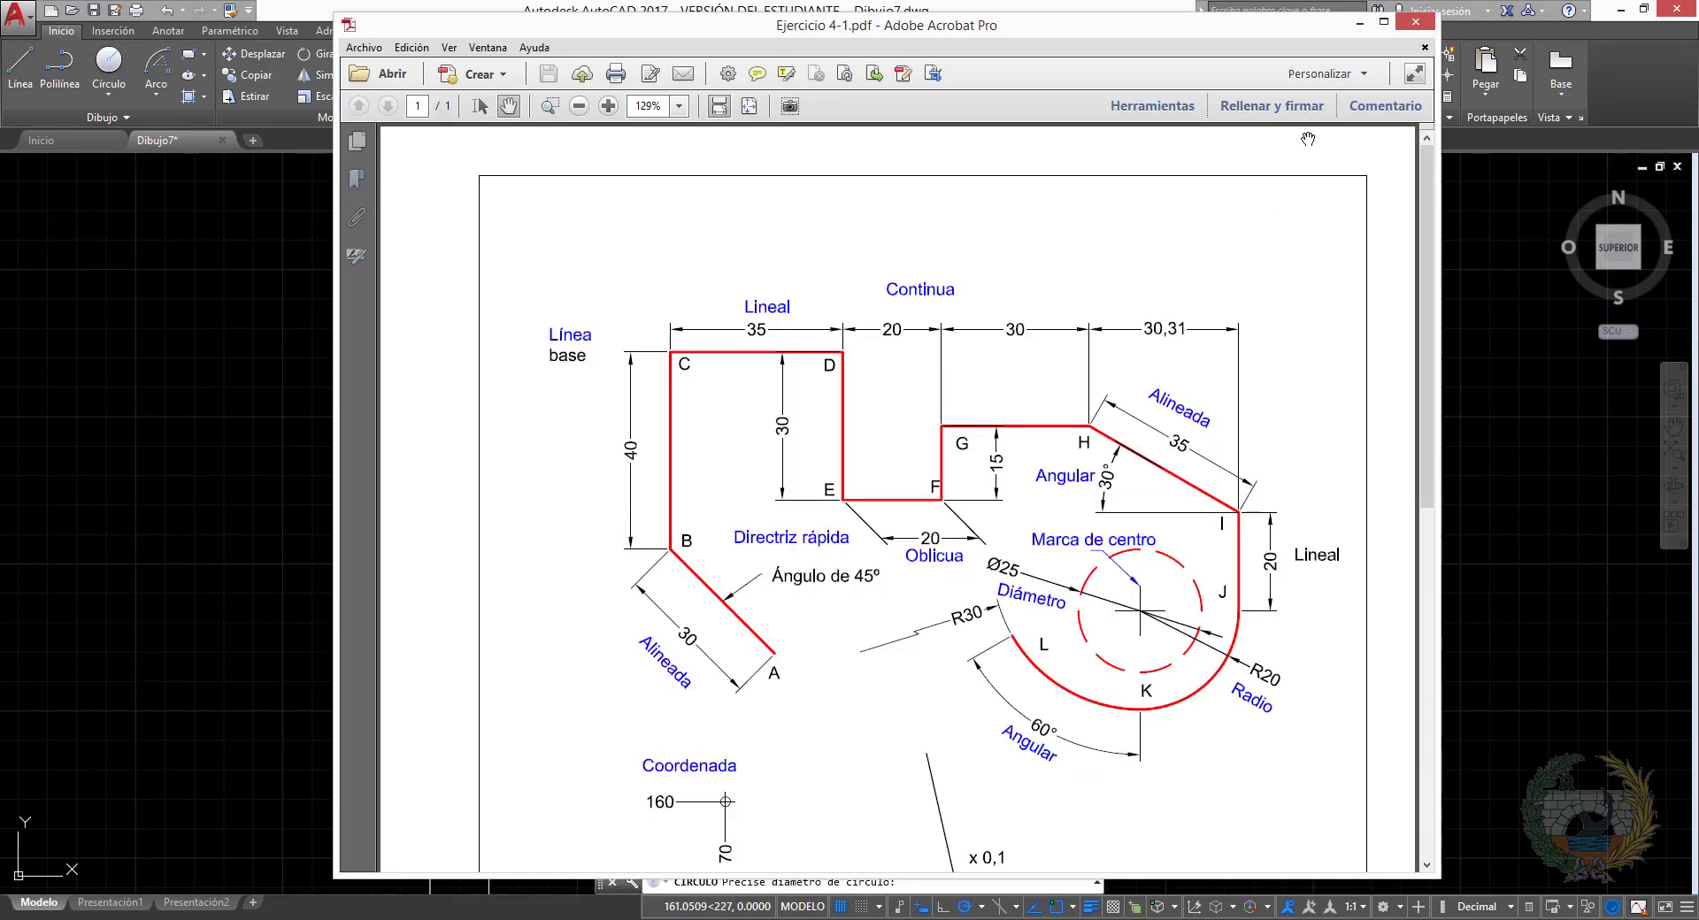
pyautogui.click(1359, 24)
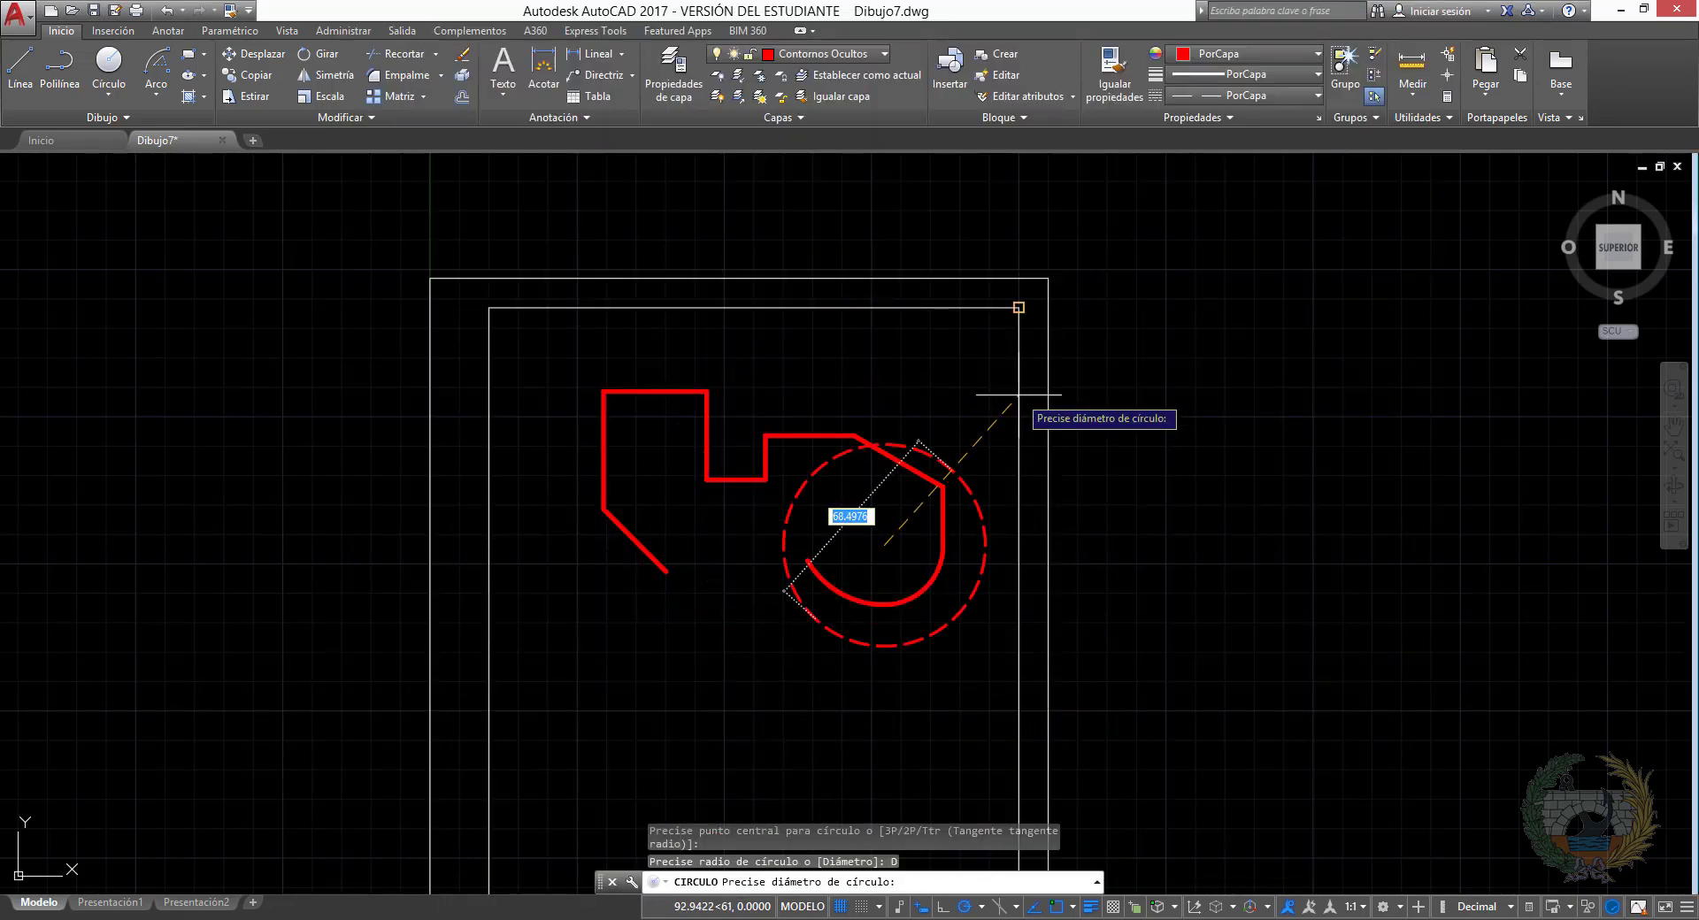
pyautogui.write('25')
pyautogui.press('Return')
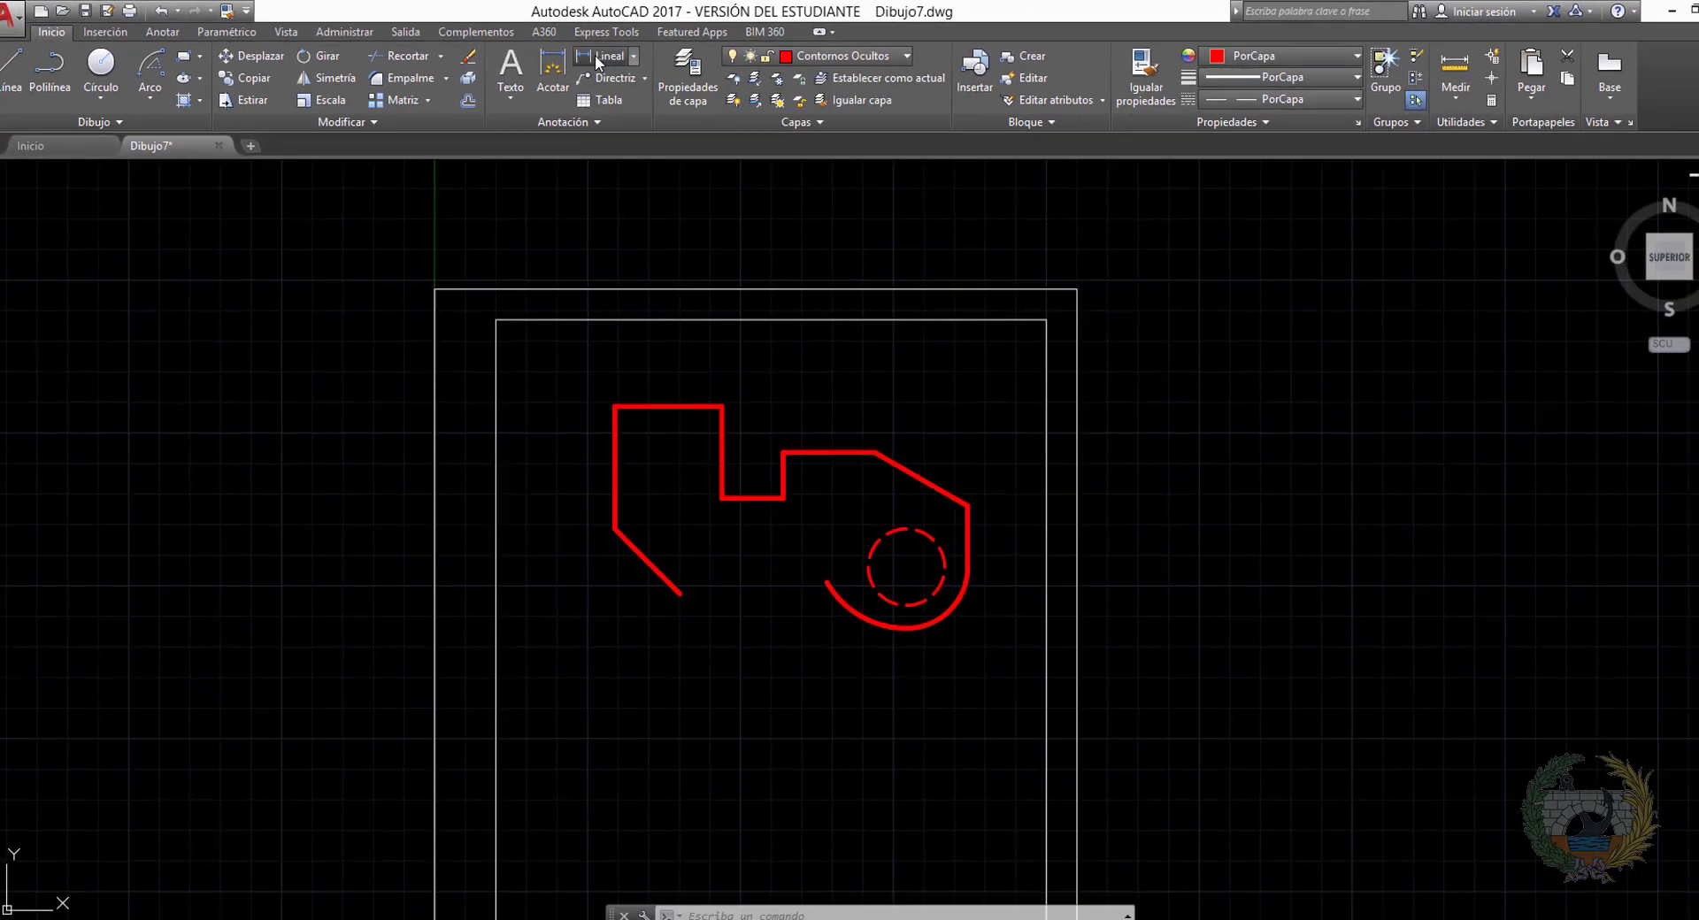
# Add a linear dimension to the contour's leftmost vertical line, placing it to the left of the line
pyautogui.click(595, 55)
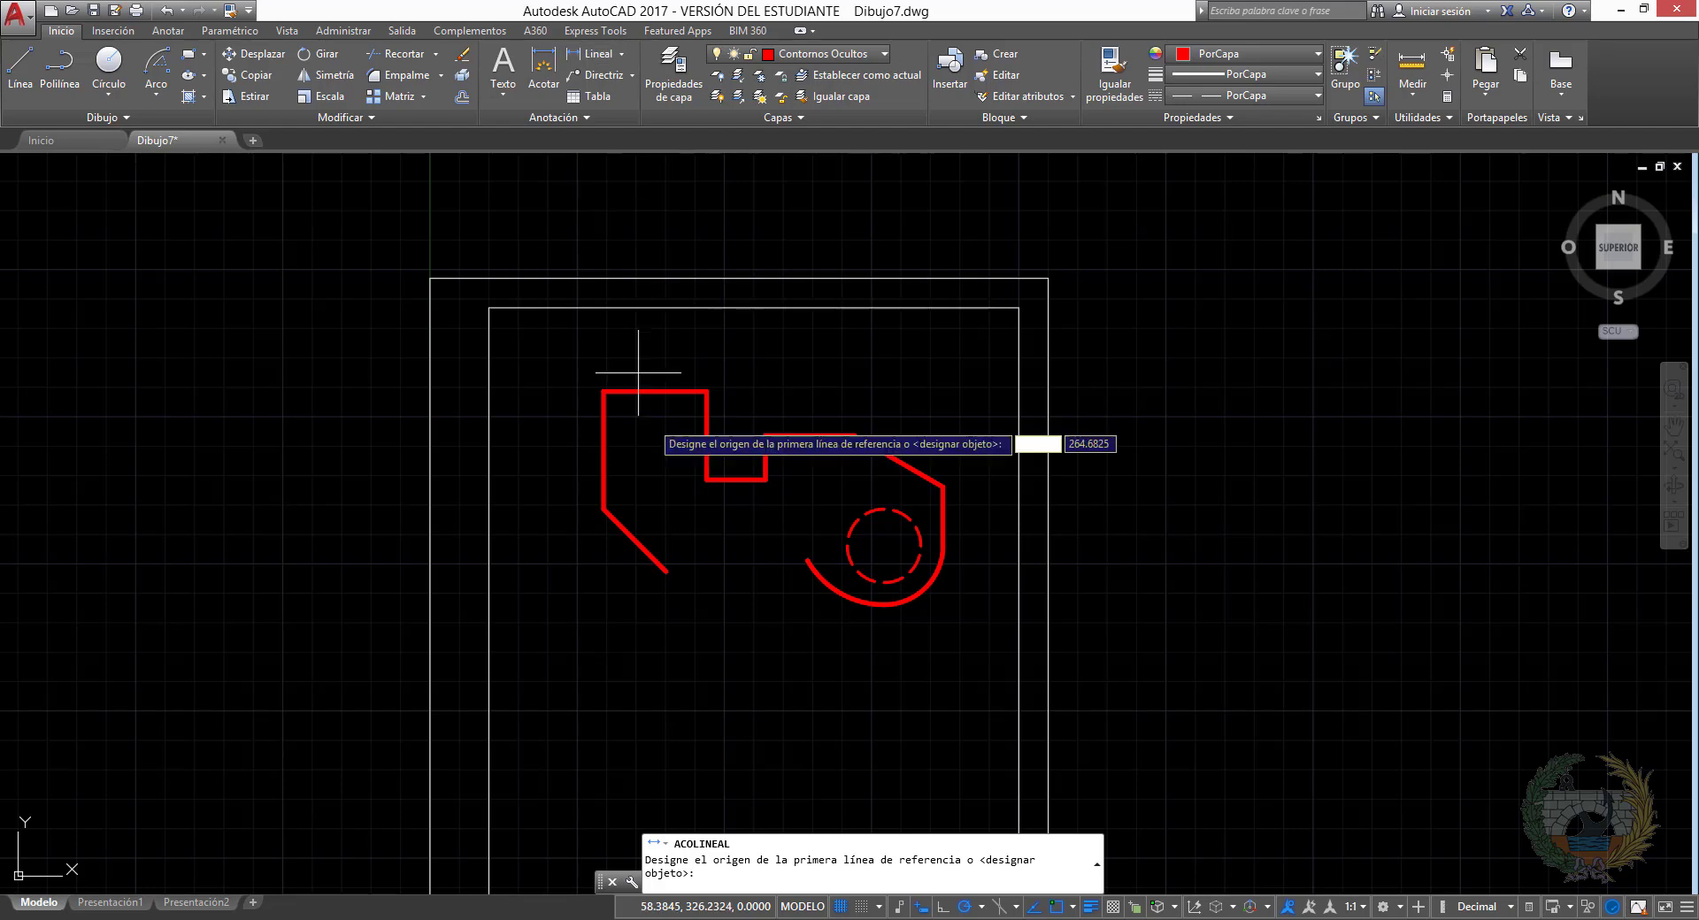
pyautogui.click(601, 502)
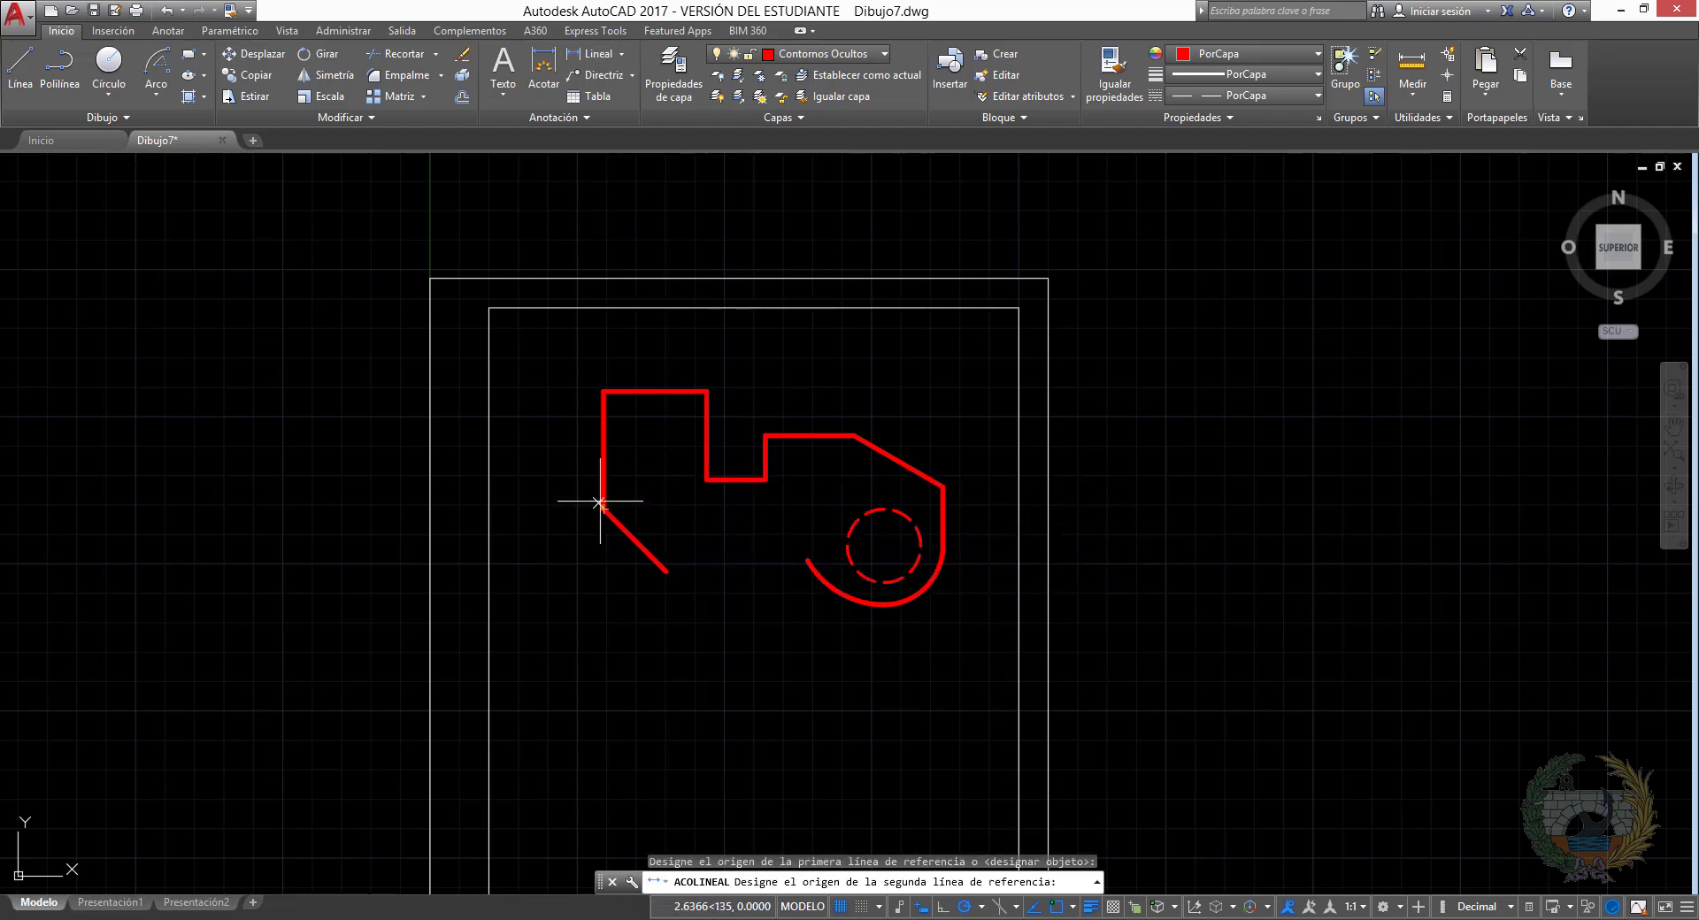
pyautogui.click(603, 390)
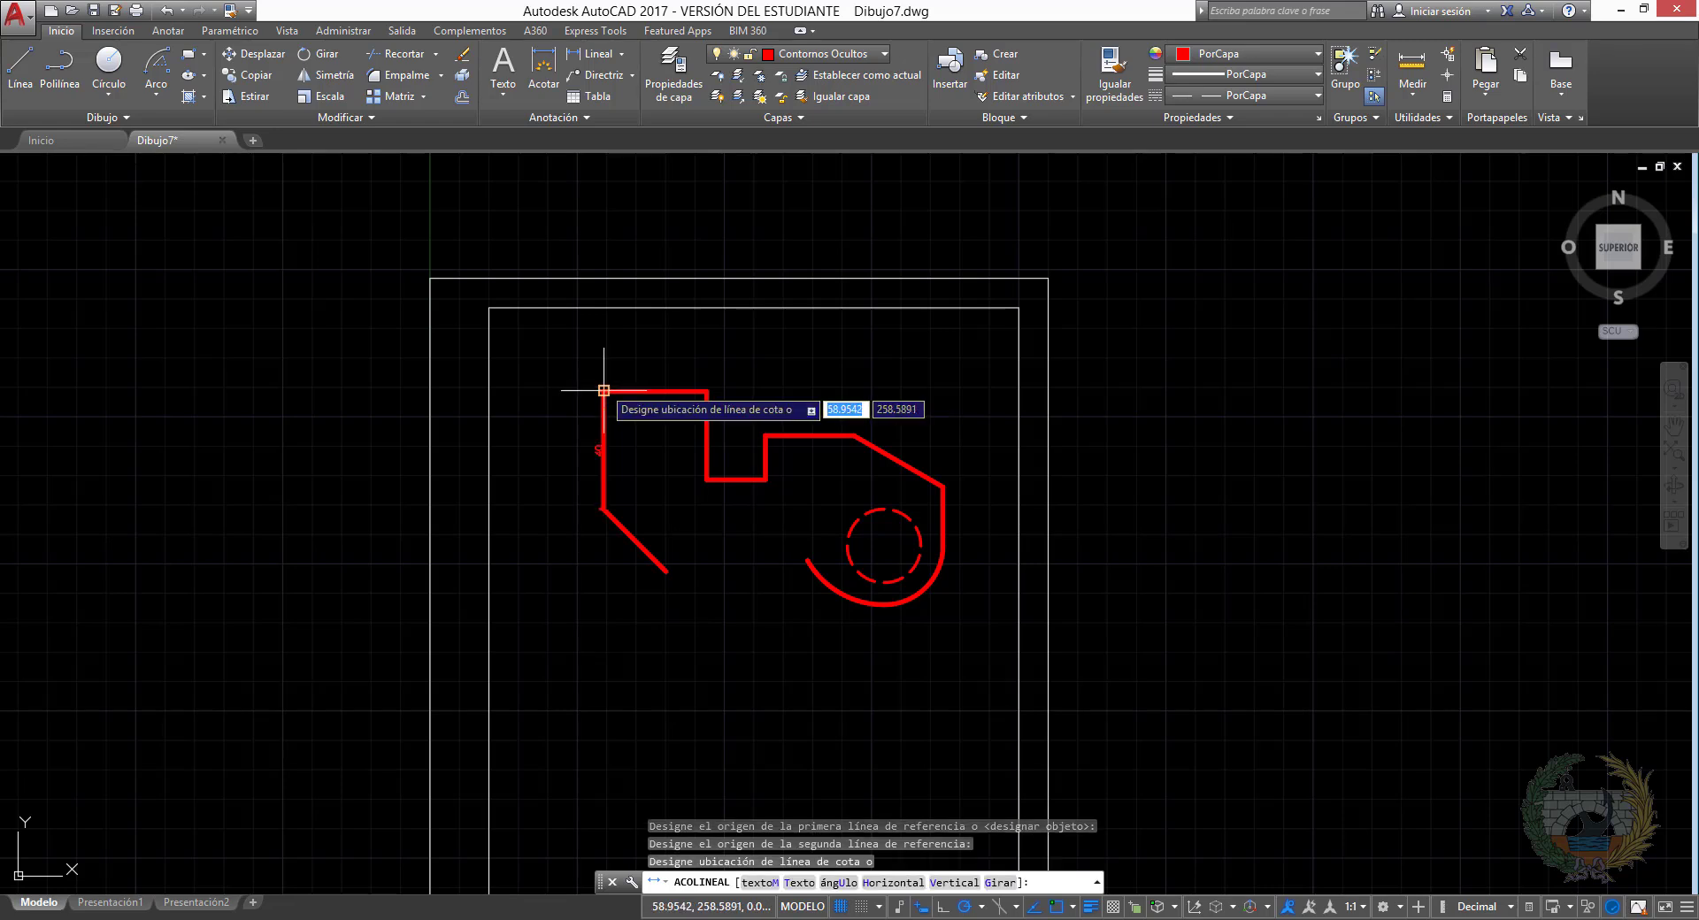
pyautogui.click(546, 389)
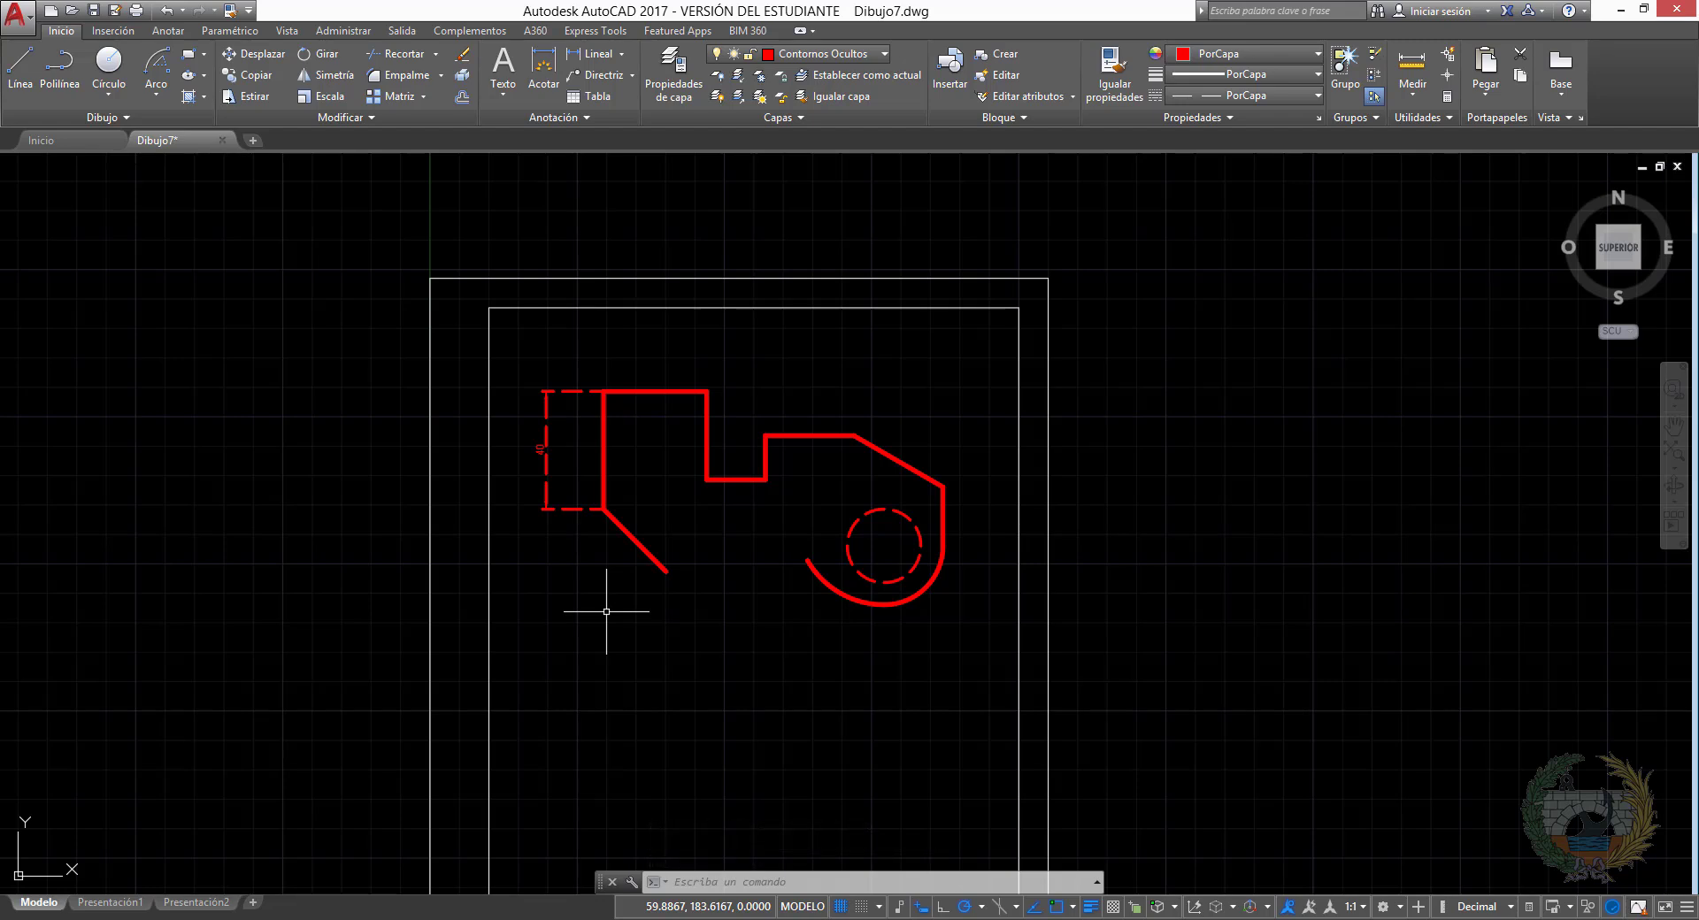
# Move the vertical dimension to the Acotación layer and deselect it
pyautogui.click(562, 392)
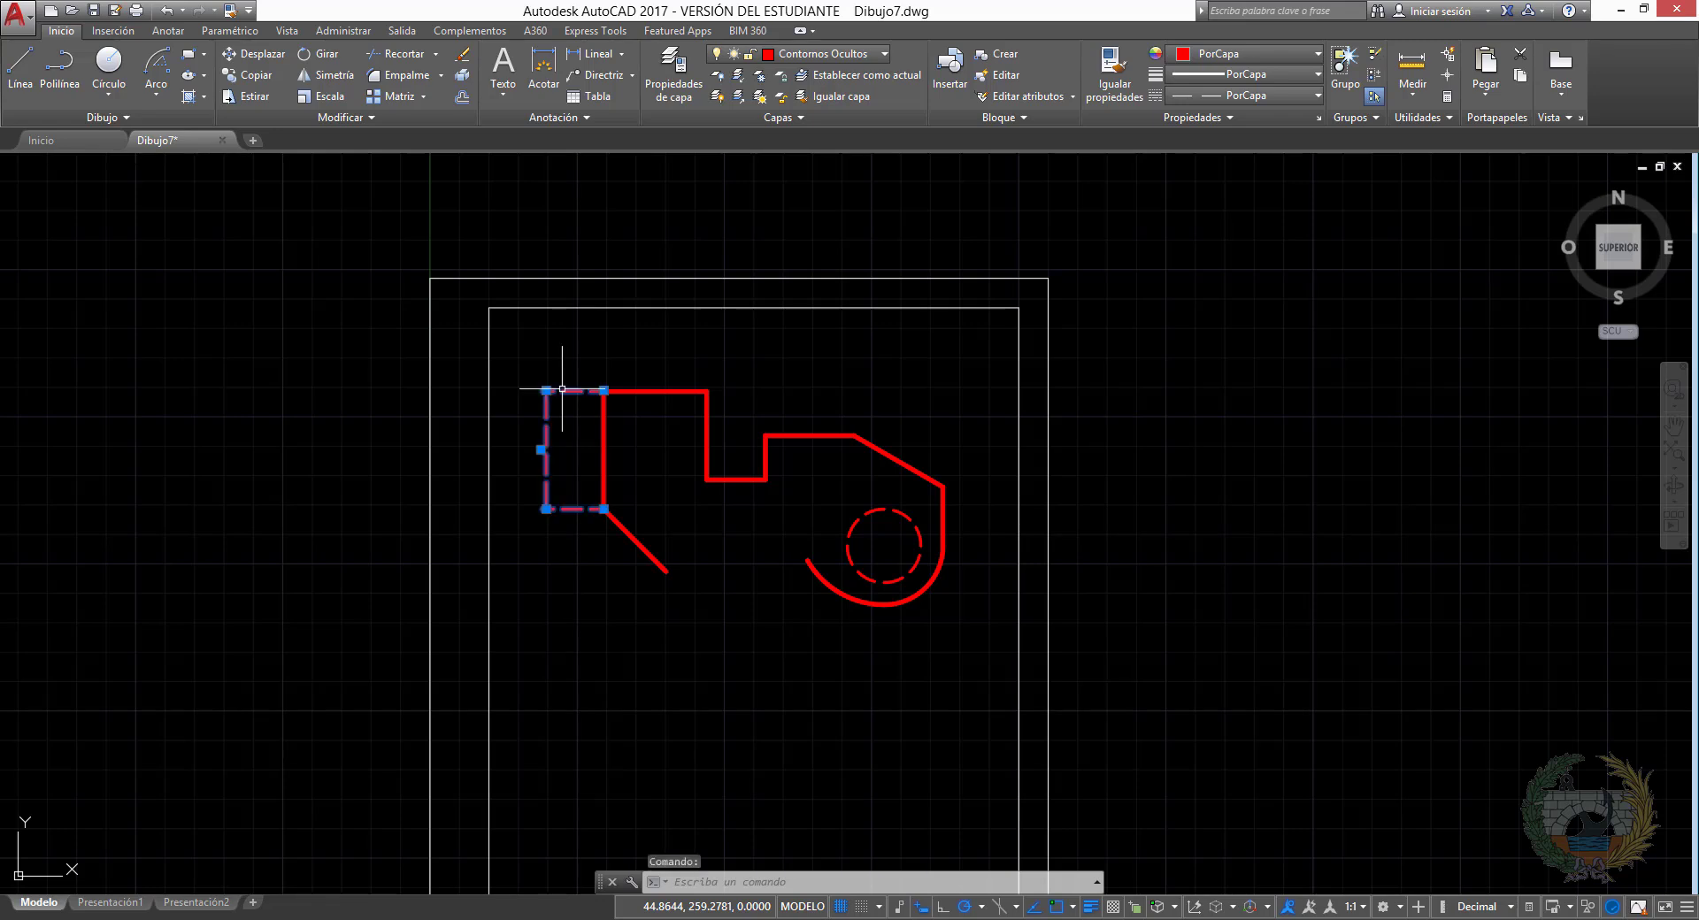
pyautogui.click(884, 57)
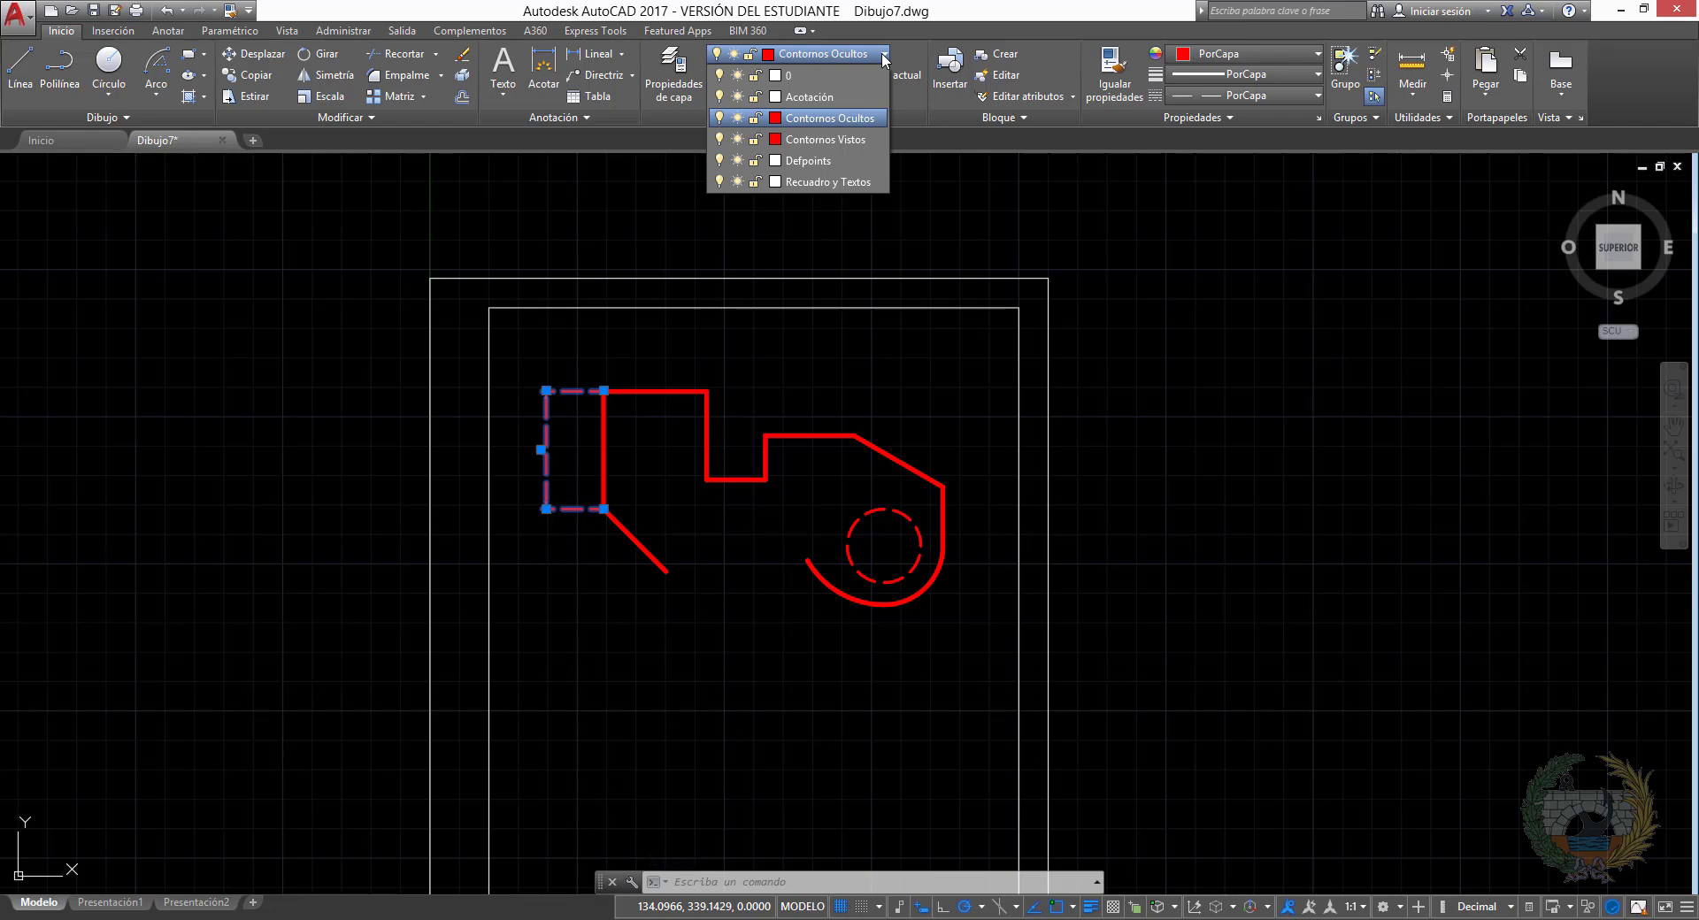
pyautogui.click(837, 97)
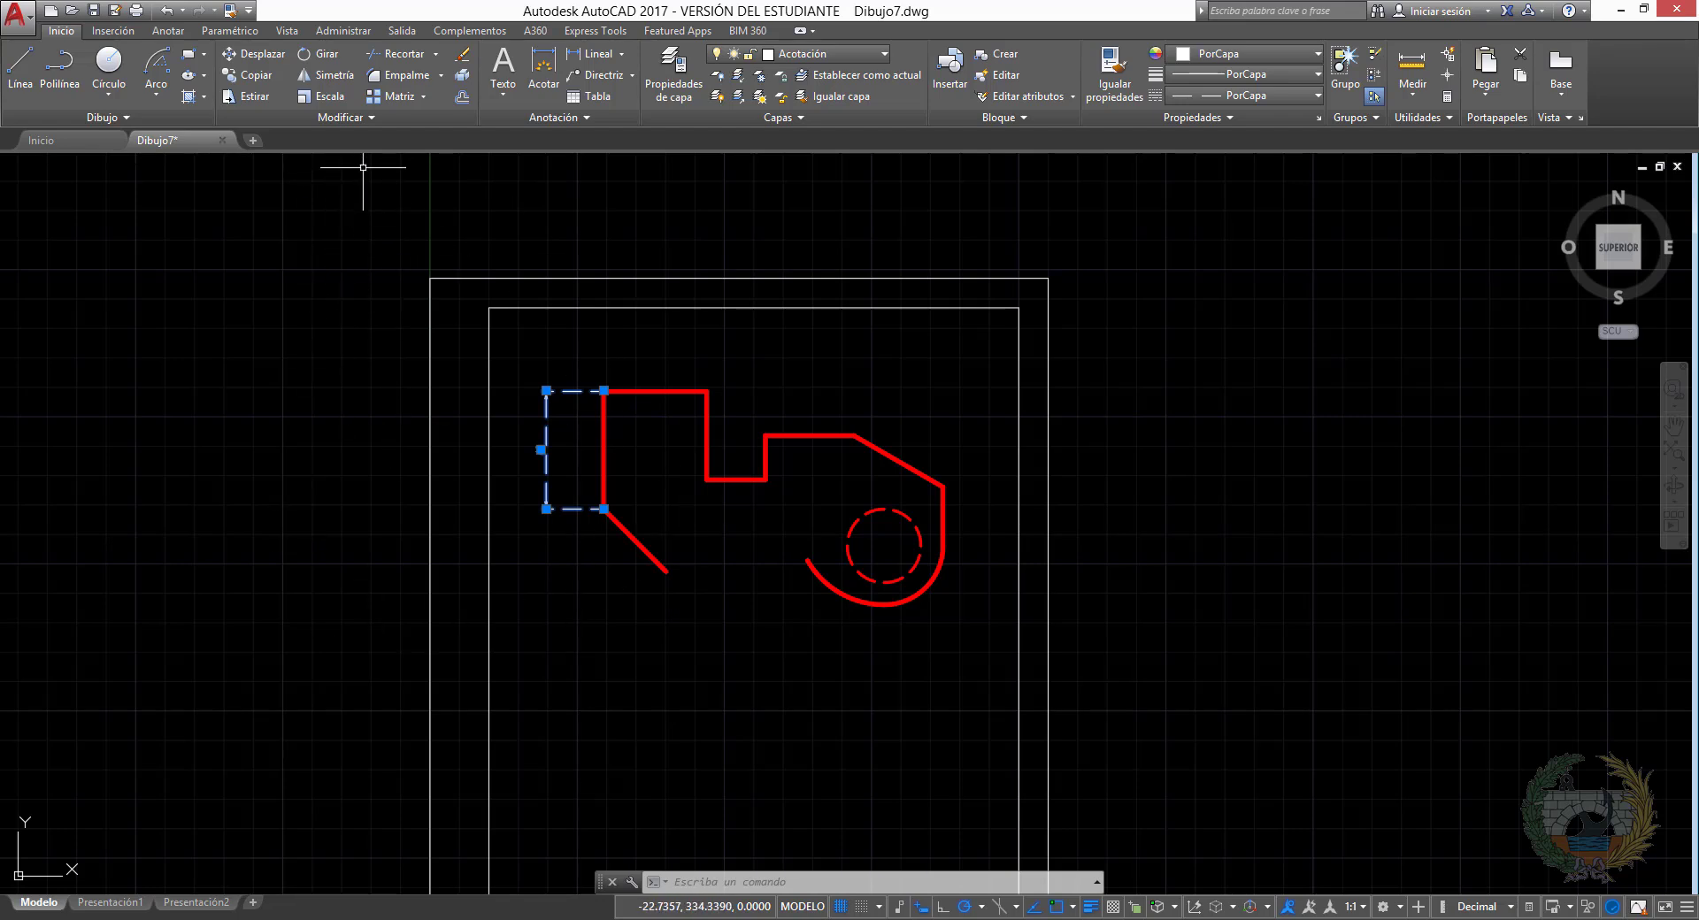
pyautogui.press('Escape')
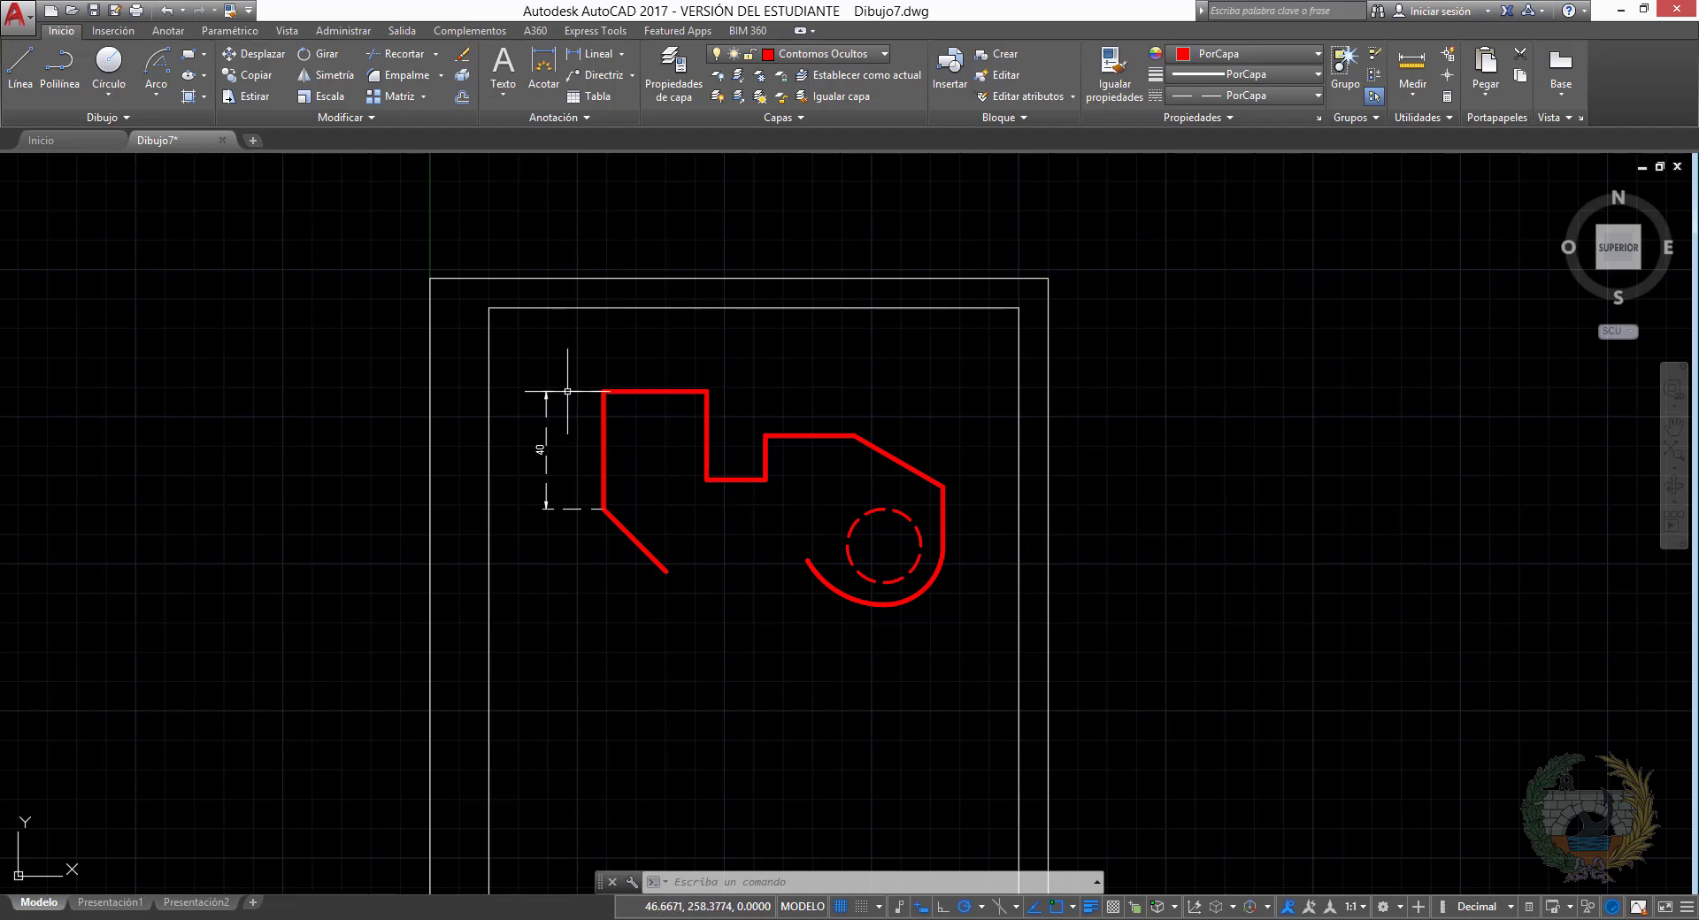
# Change the Acotación layer's linetype to Continuous and close the layer properties
pyautogui.moveTo(567, 391)
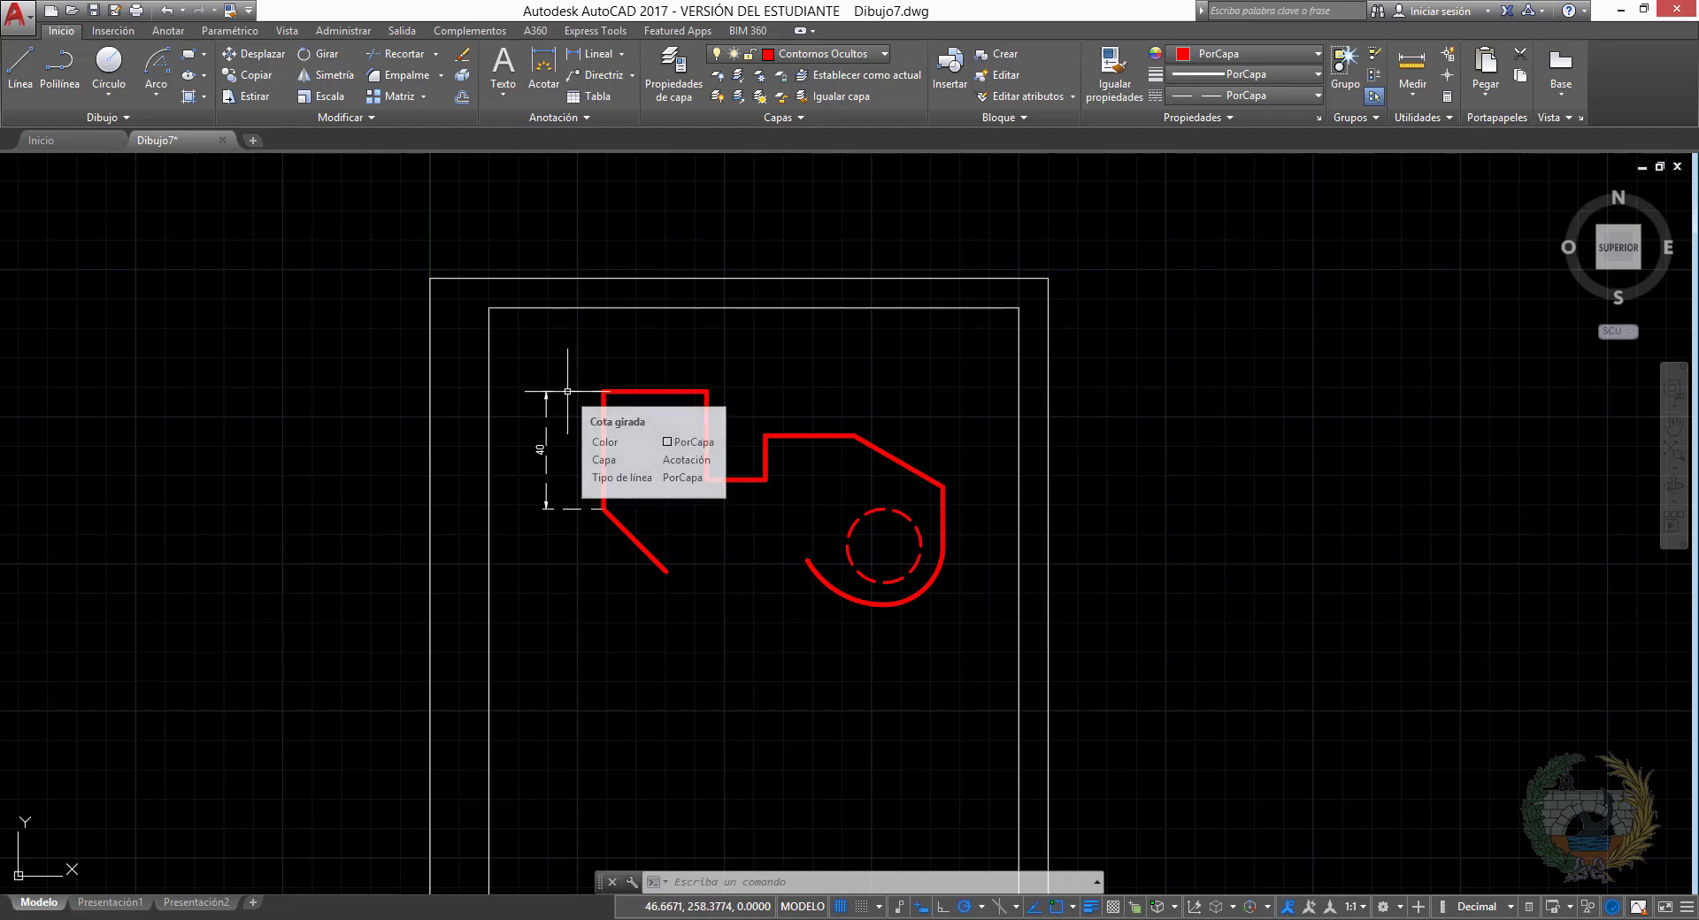
pyautogui.click(680, 88)
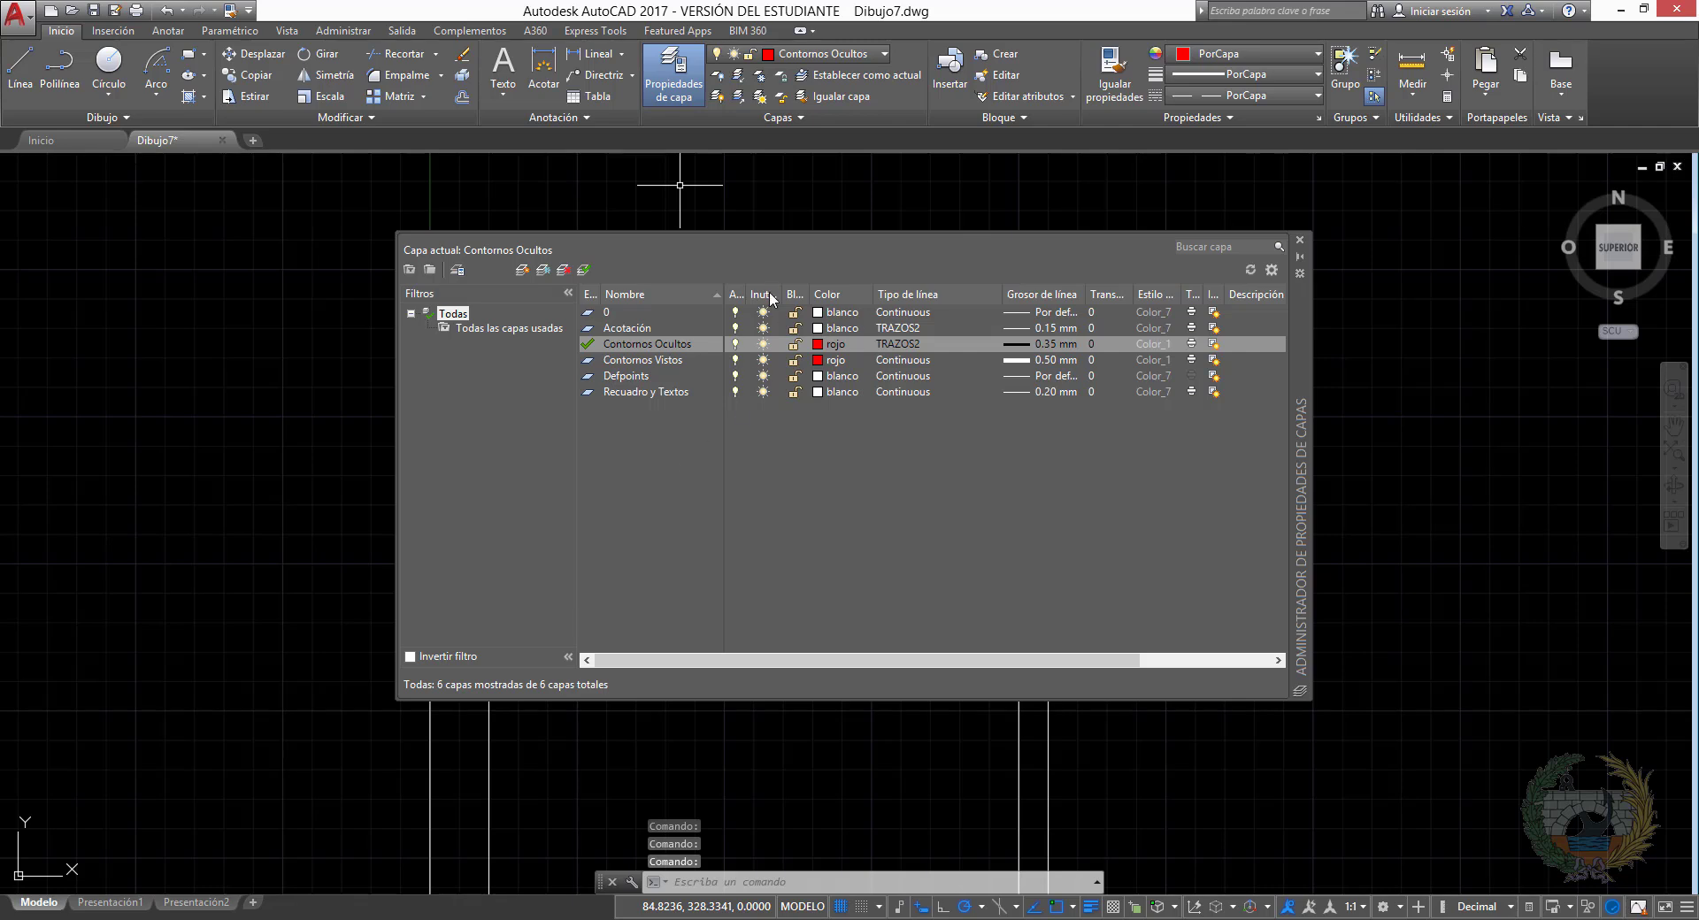
pyautogui.click(716, 331)
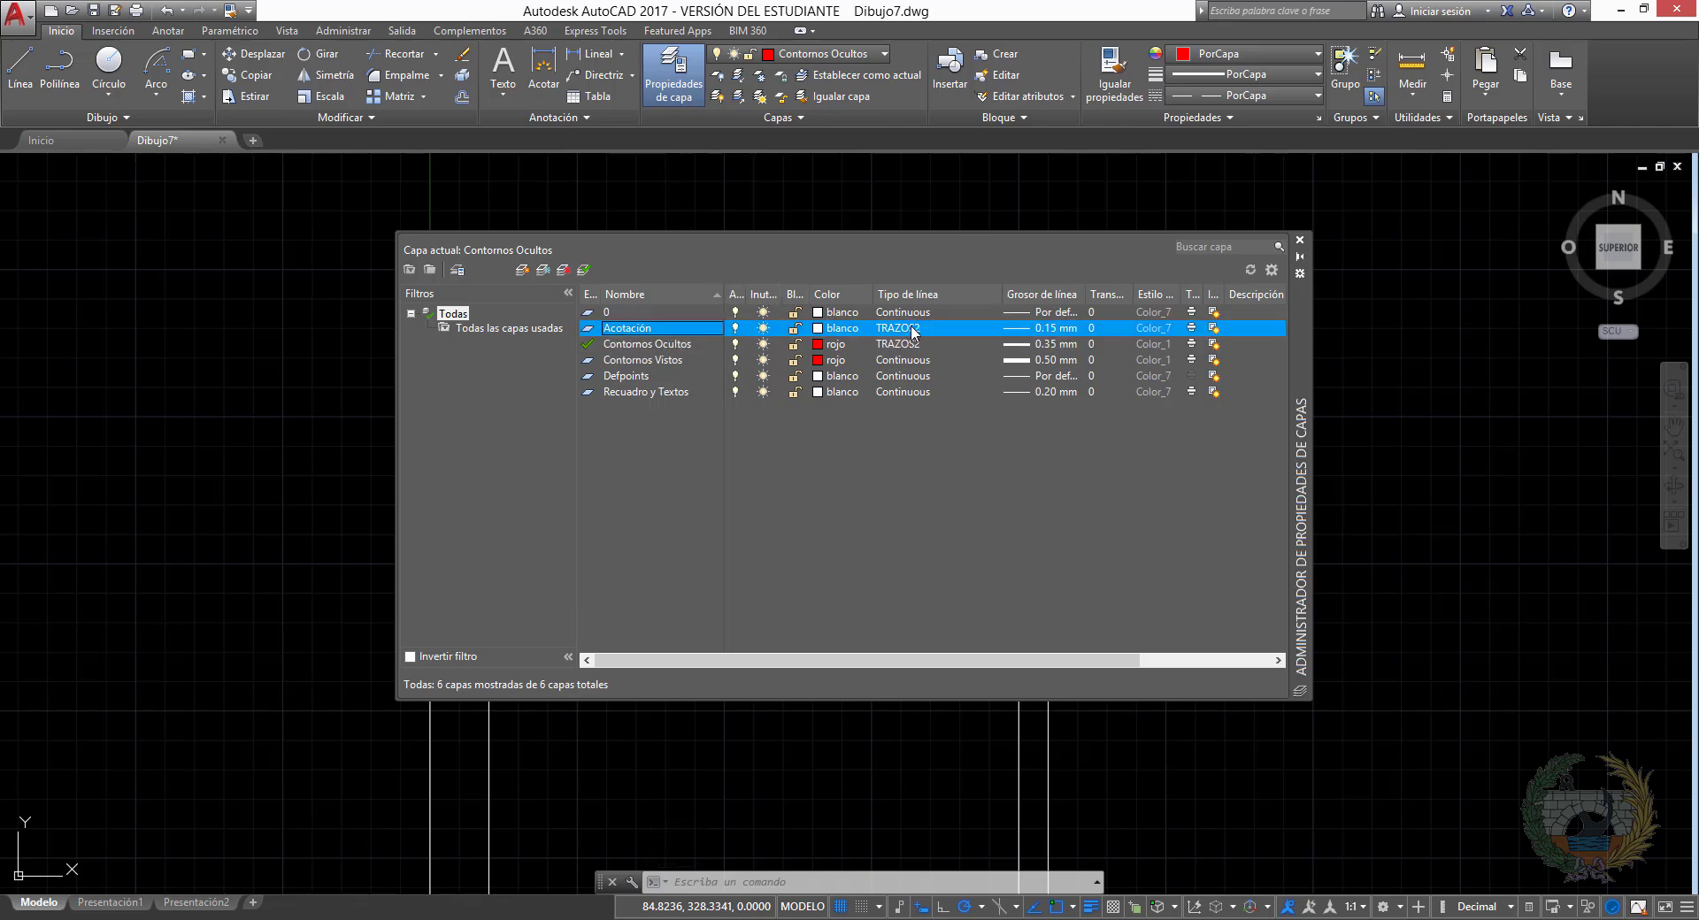
pyautogui.click(913, 332)
pyautogui.click(677, 329)
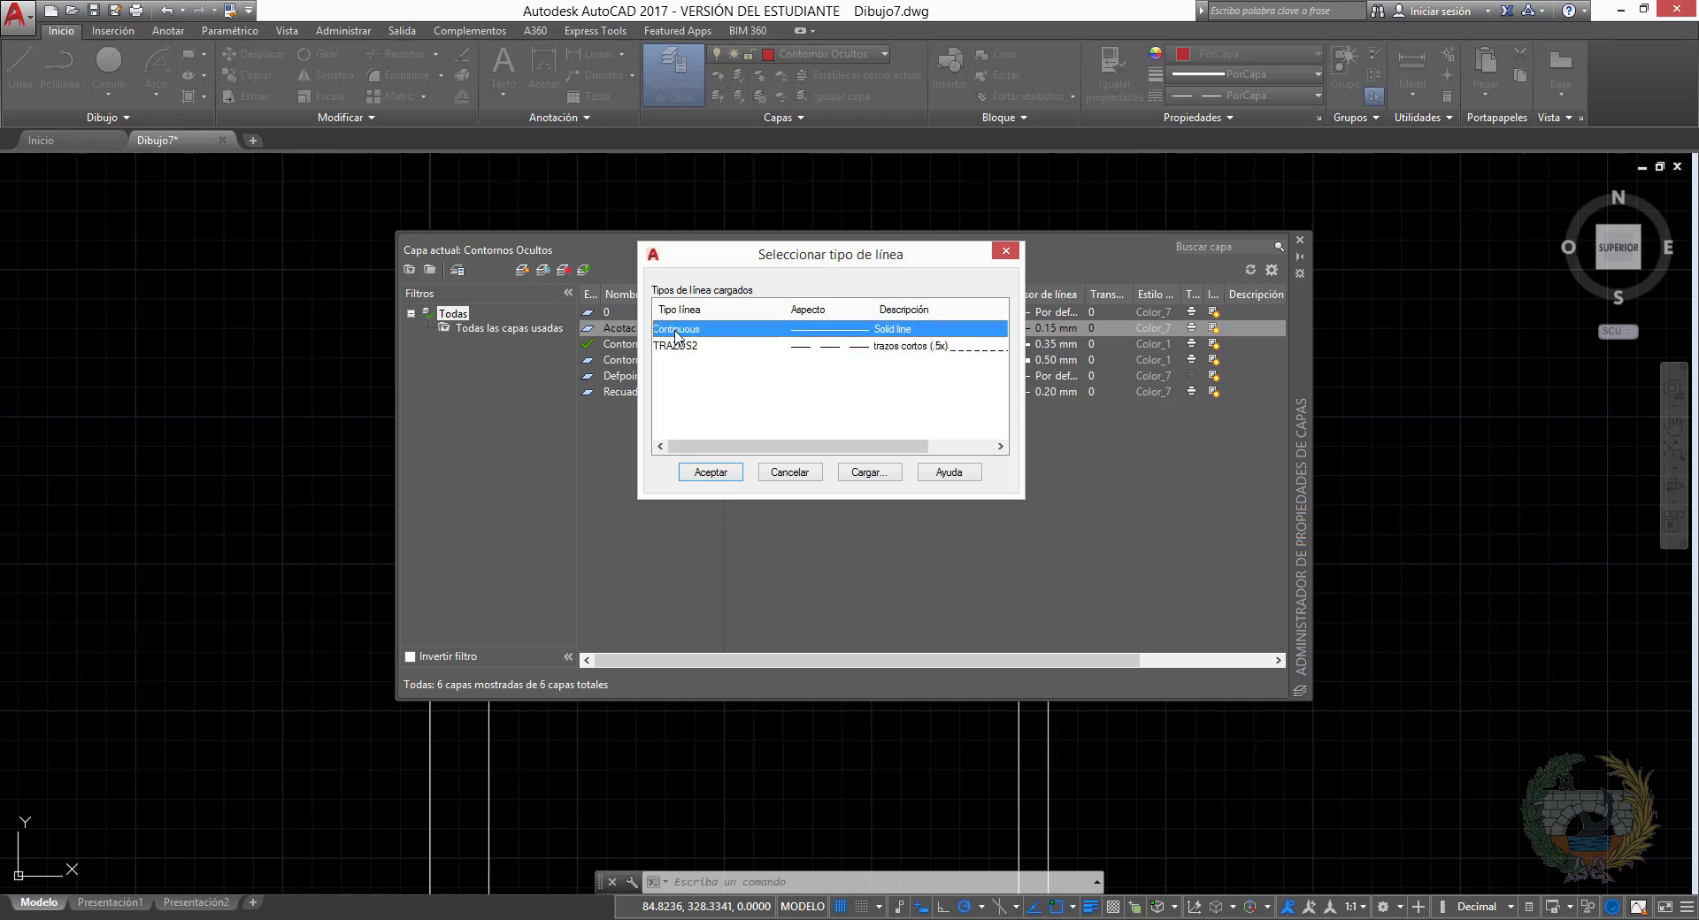
pyautogui.click(709, 473)
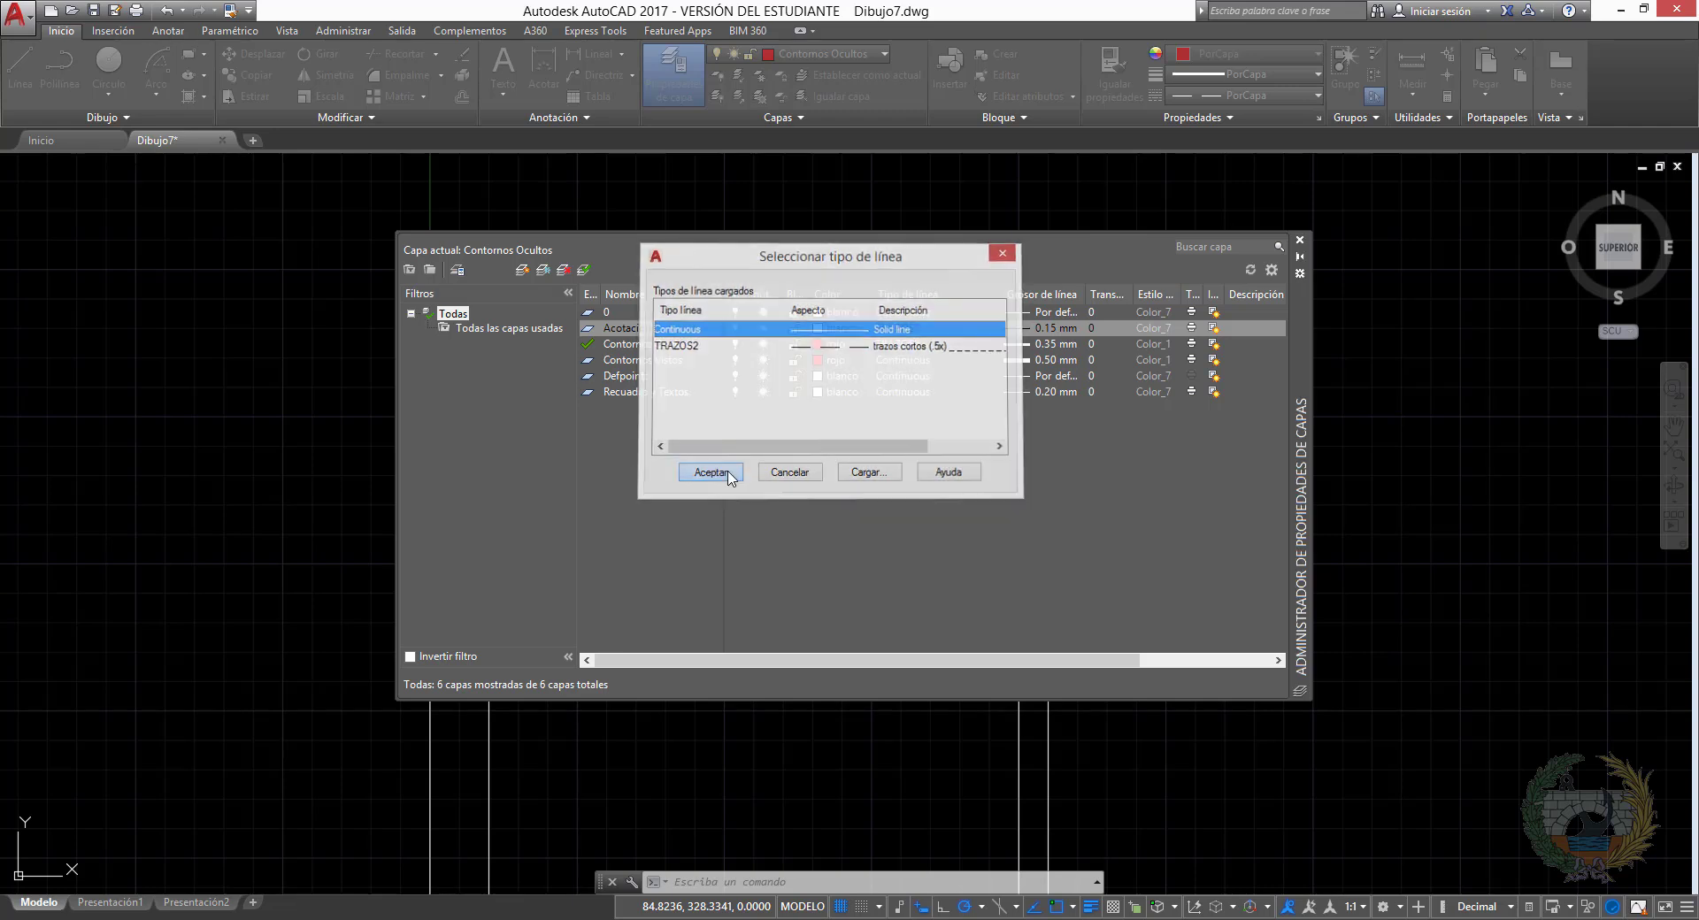
pyautogui.click(1300, 240)
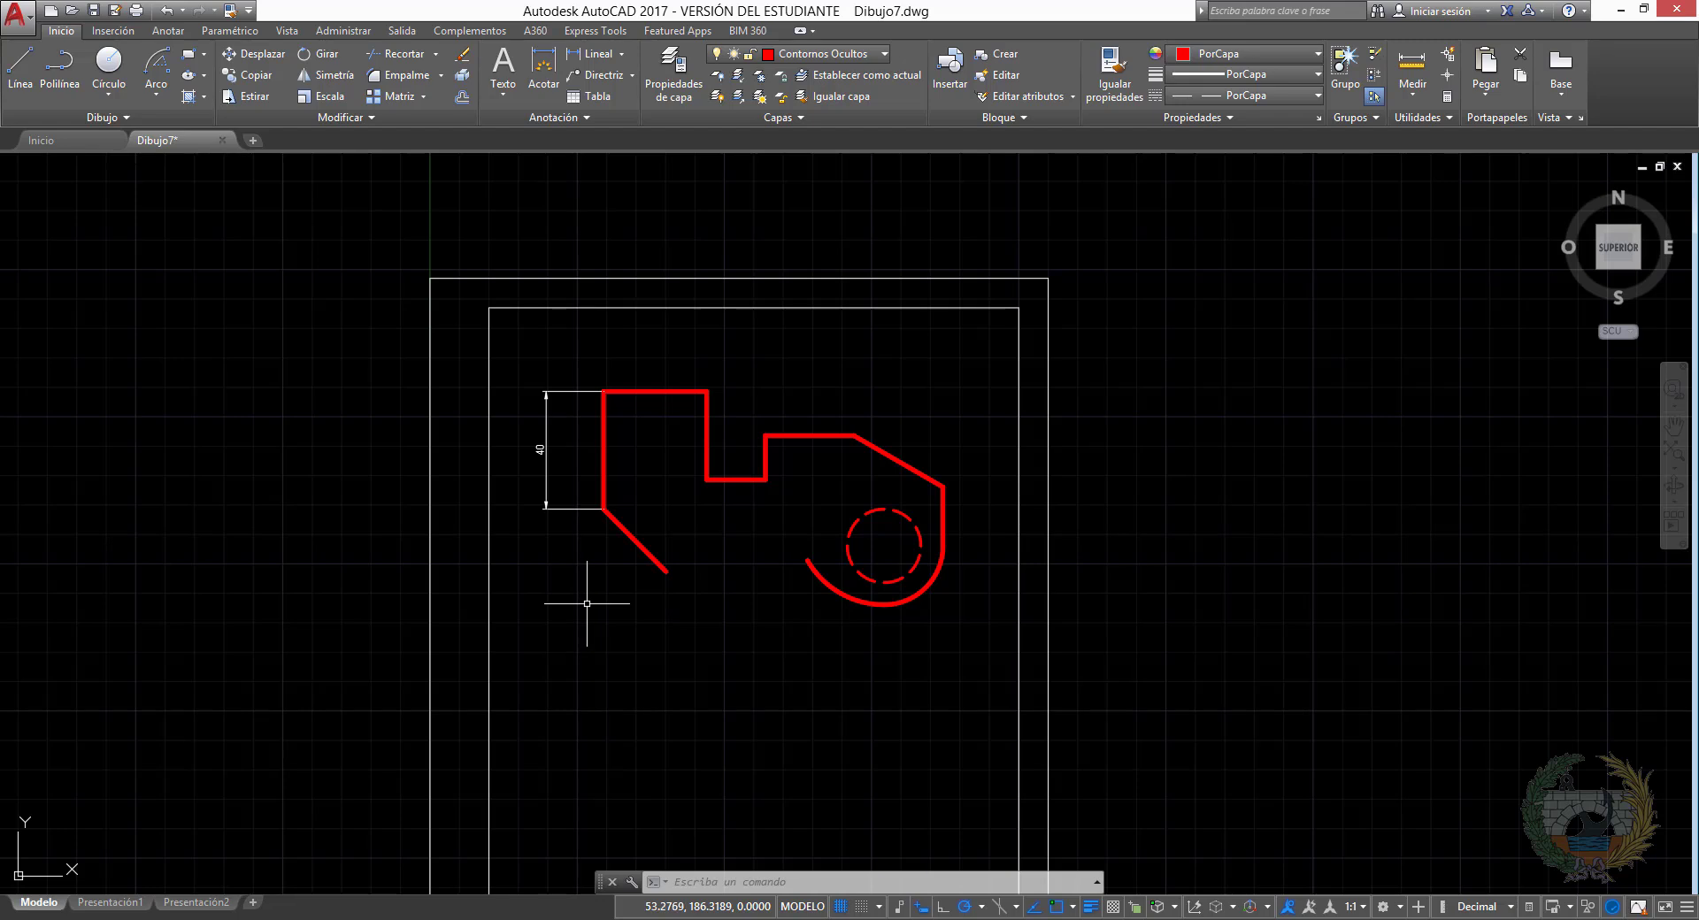
# Make Acotación the current layer and add a linear dimension above the contour's top left horizontal line
pyautogui.click(885, 58)
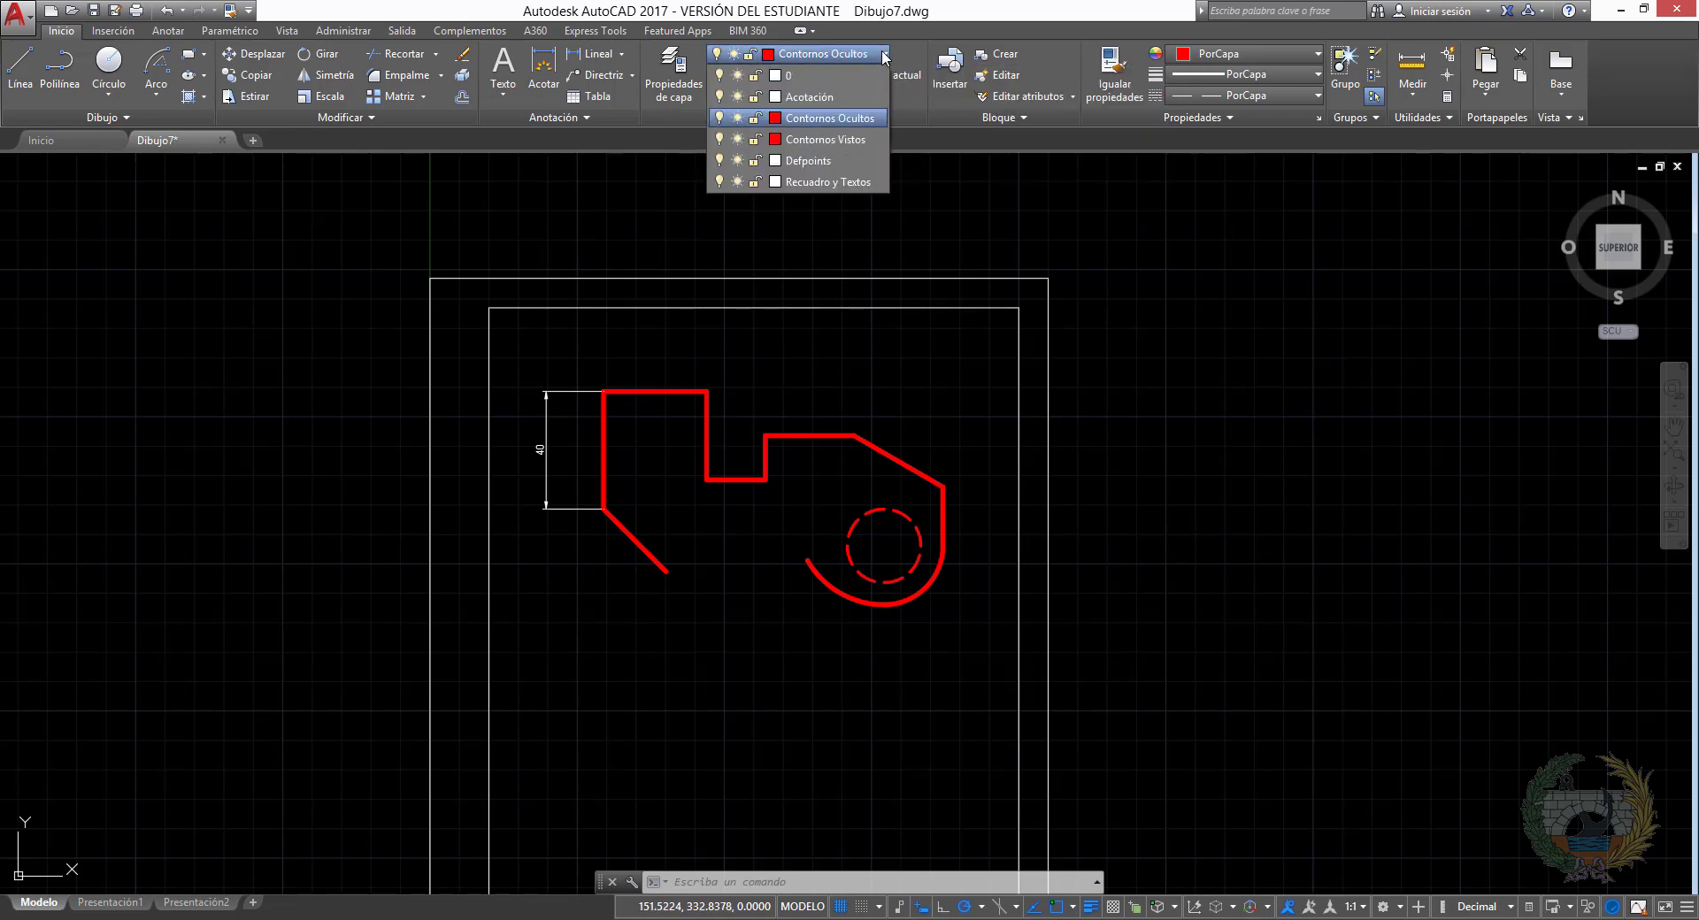
pyautogui.click(810, 96)
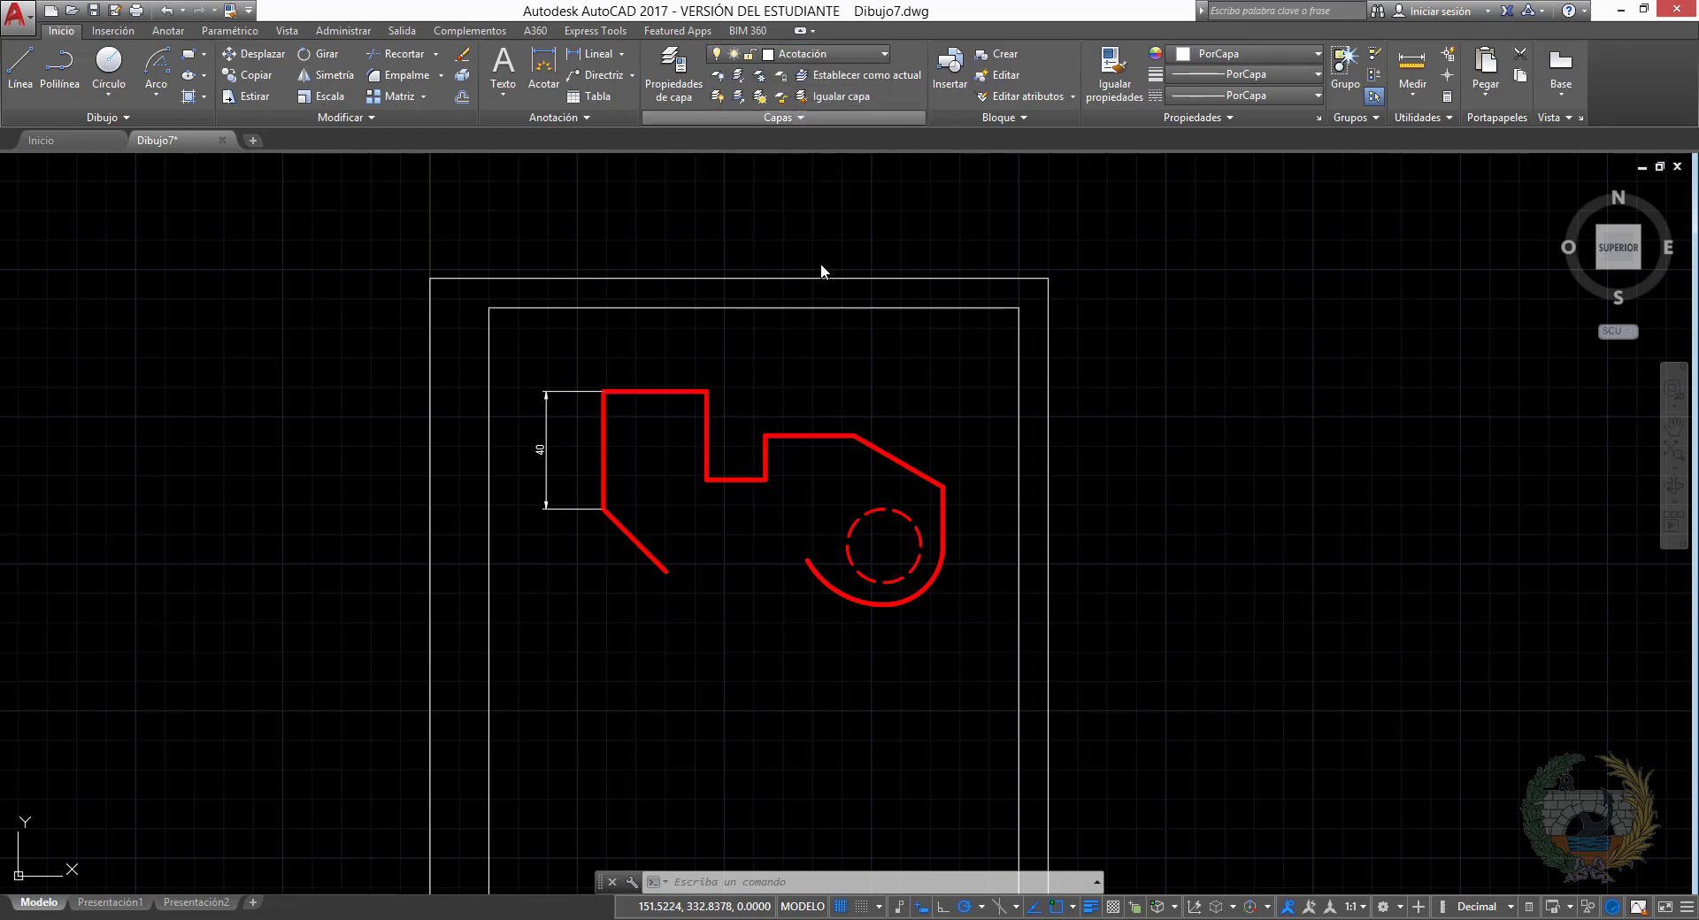
pyautogui.click(585, 71)
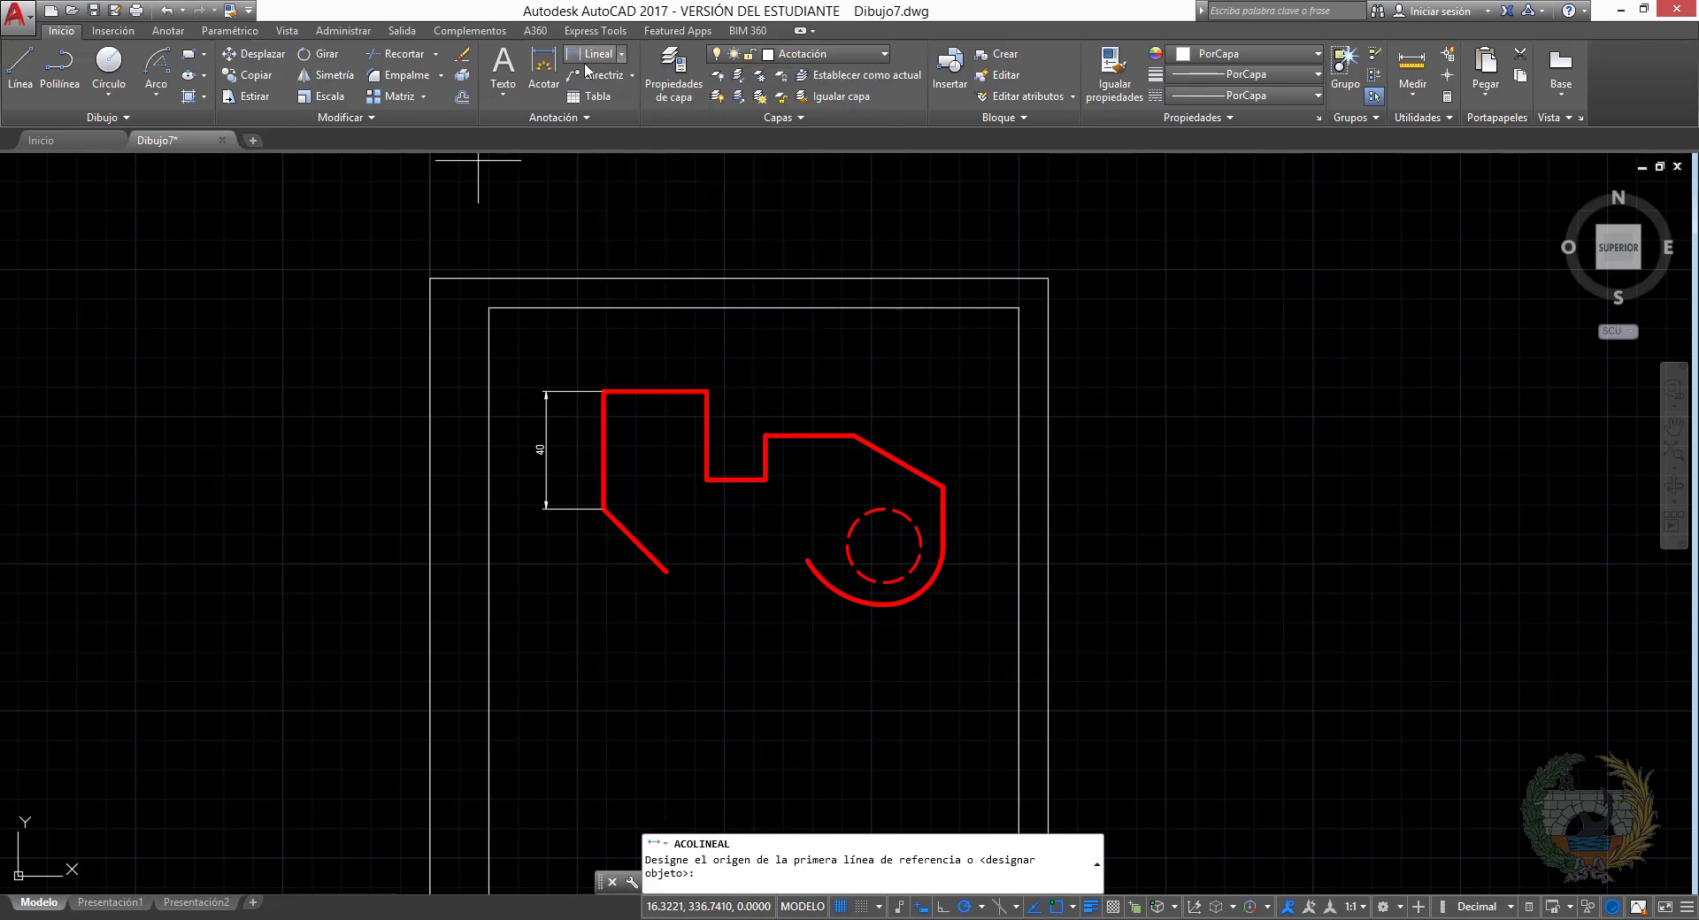
pyautogui.click(604, 390)
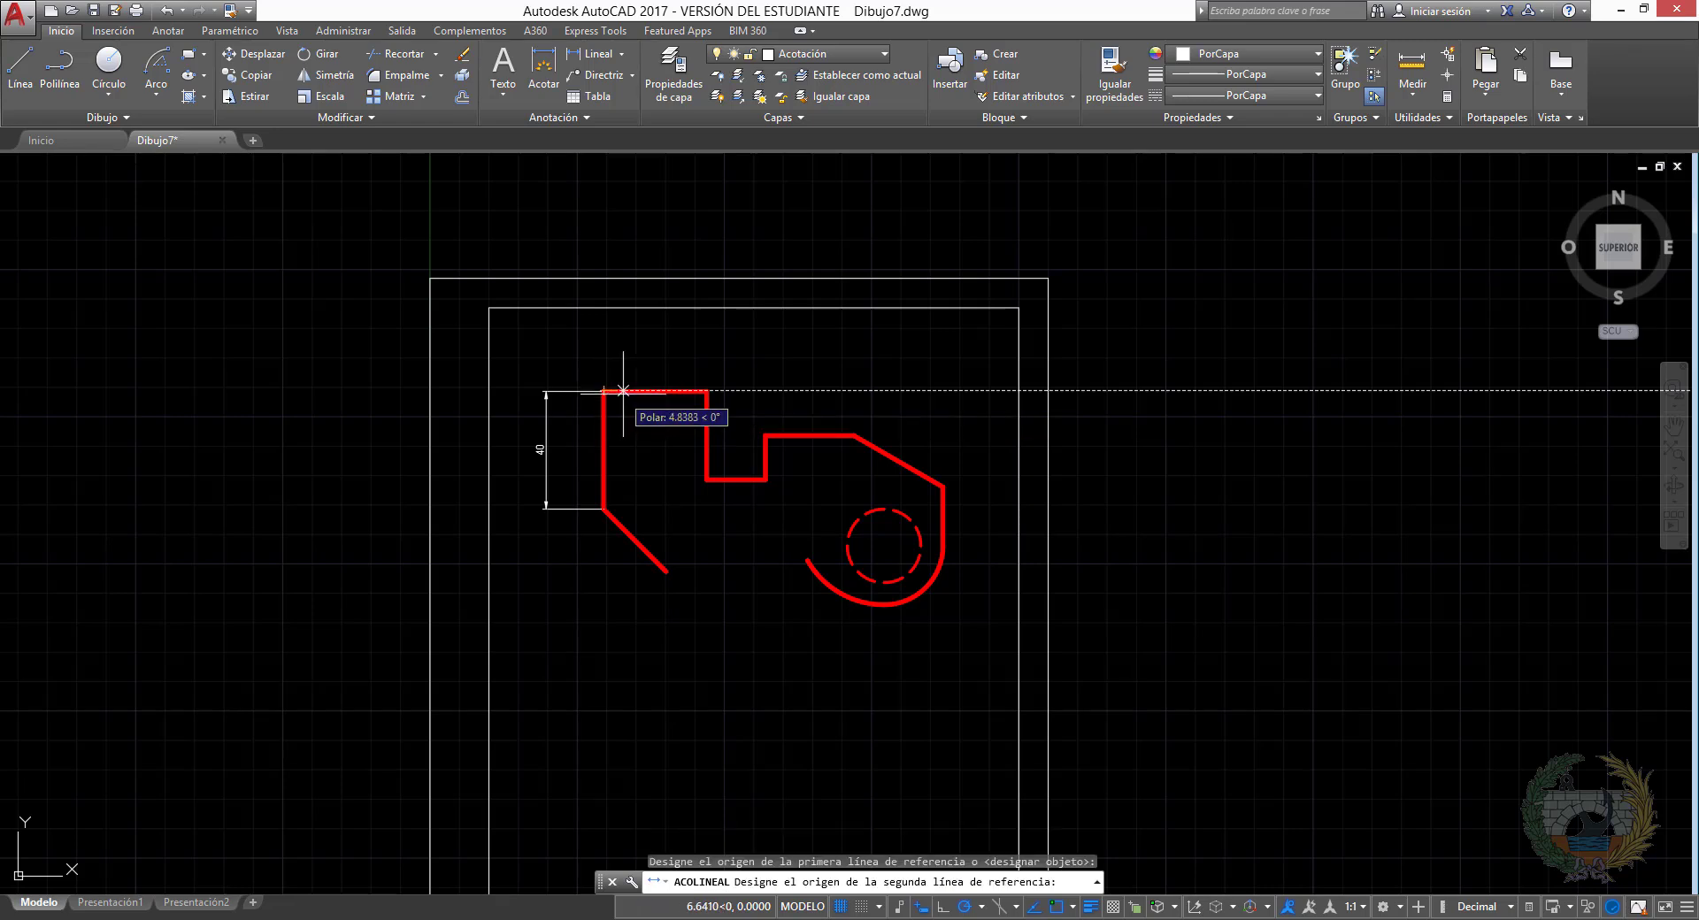
pyautogui.click(706, 390)
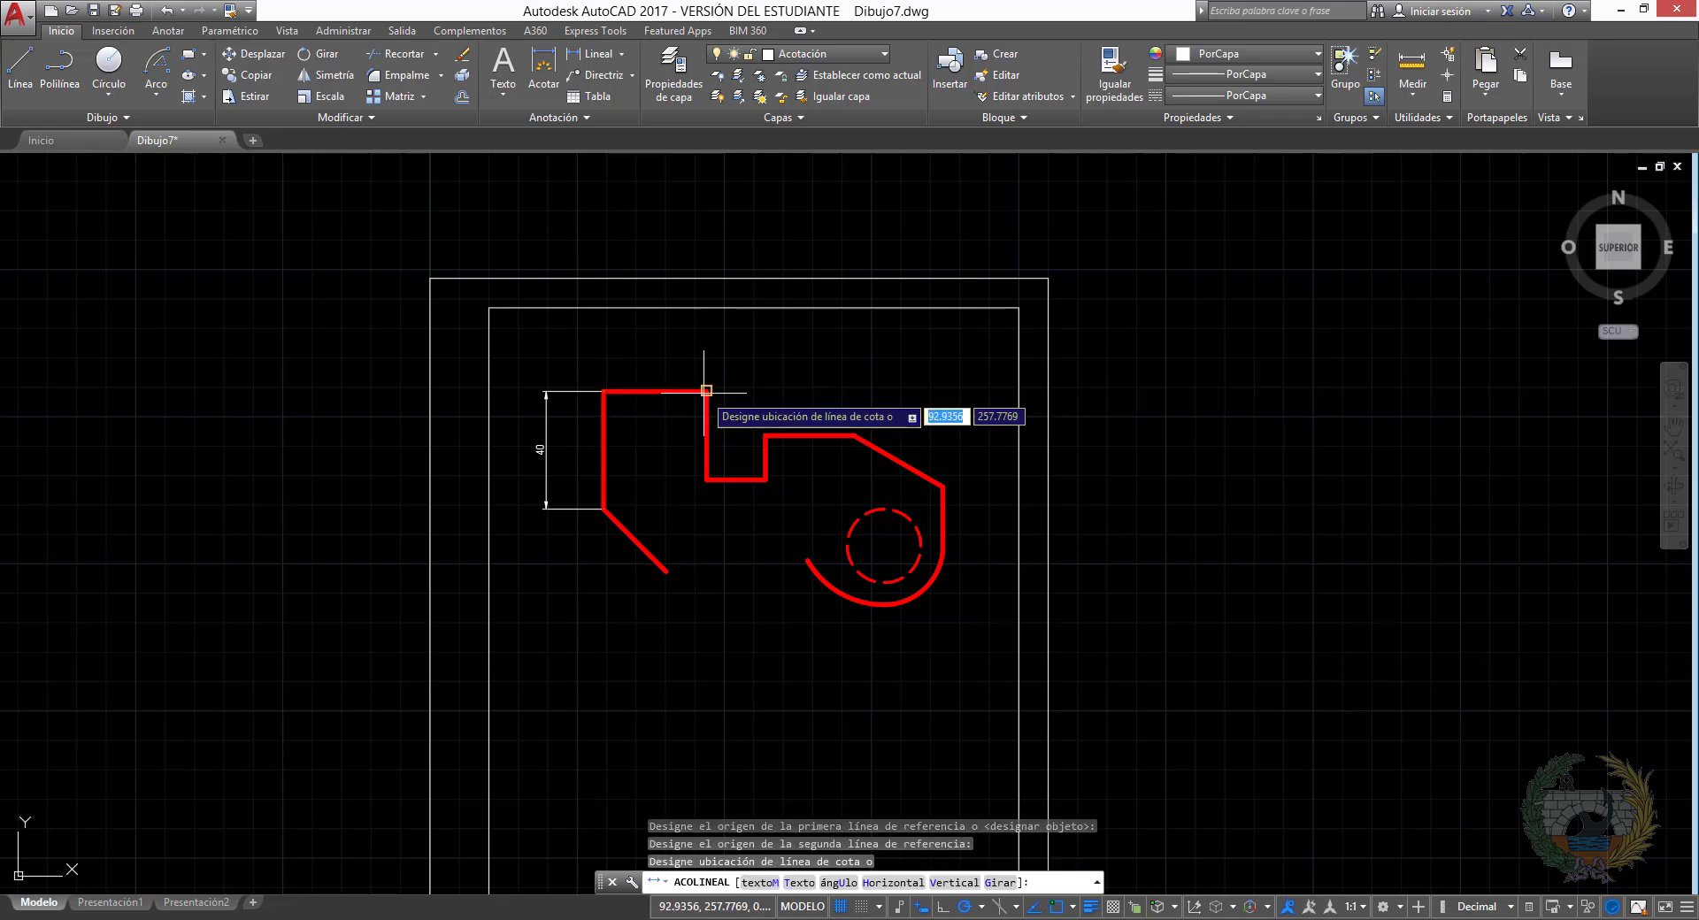
pyautogui.click(707, 343)
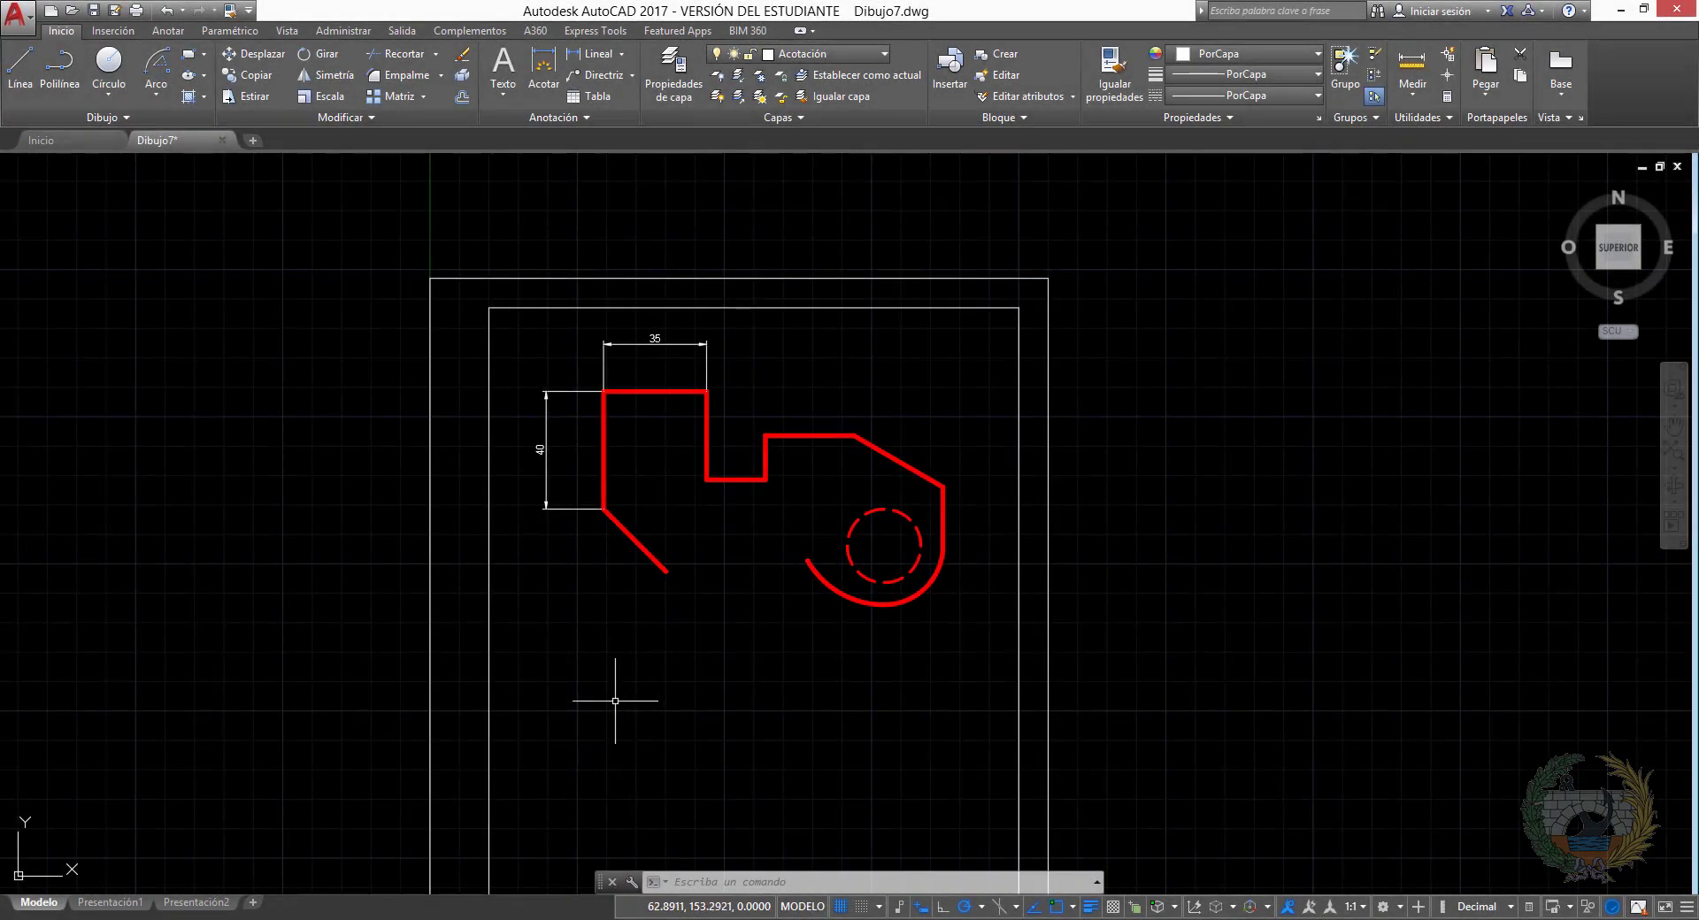
# Continue the top horizontal dimension in a chain to the notch's right corner, the start of the slope and the slope's lower end
pyautogui.click(166, 30)
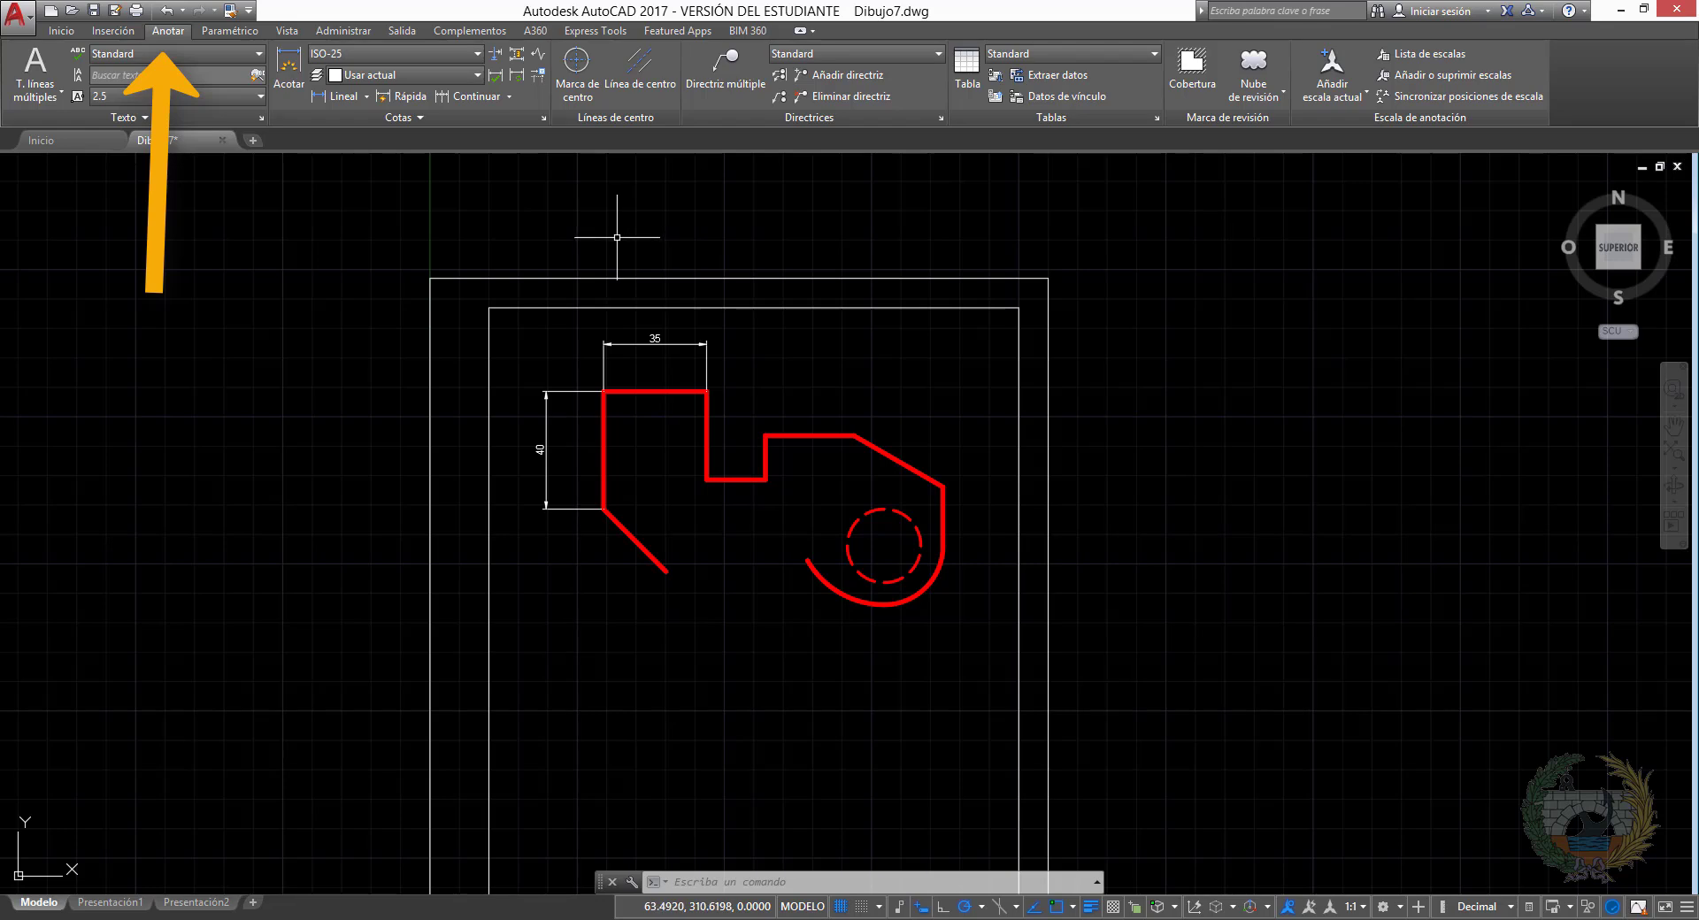
pyautogui.click(478, 98)
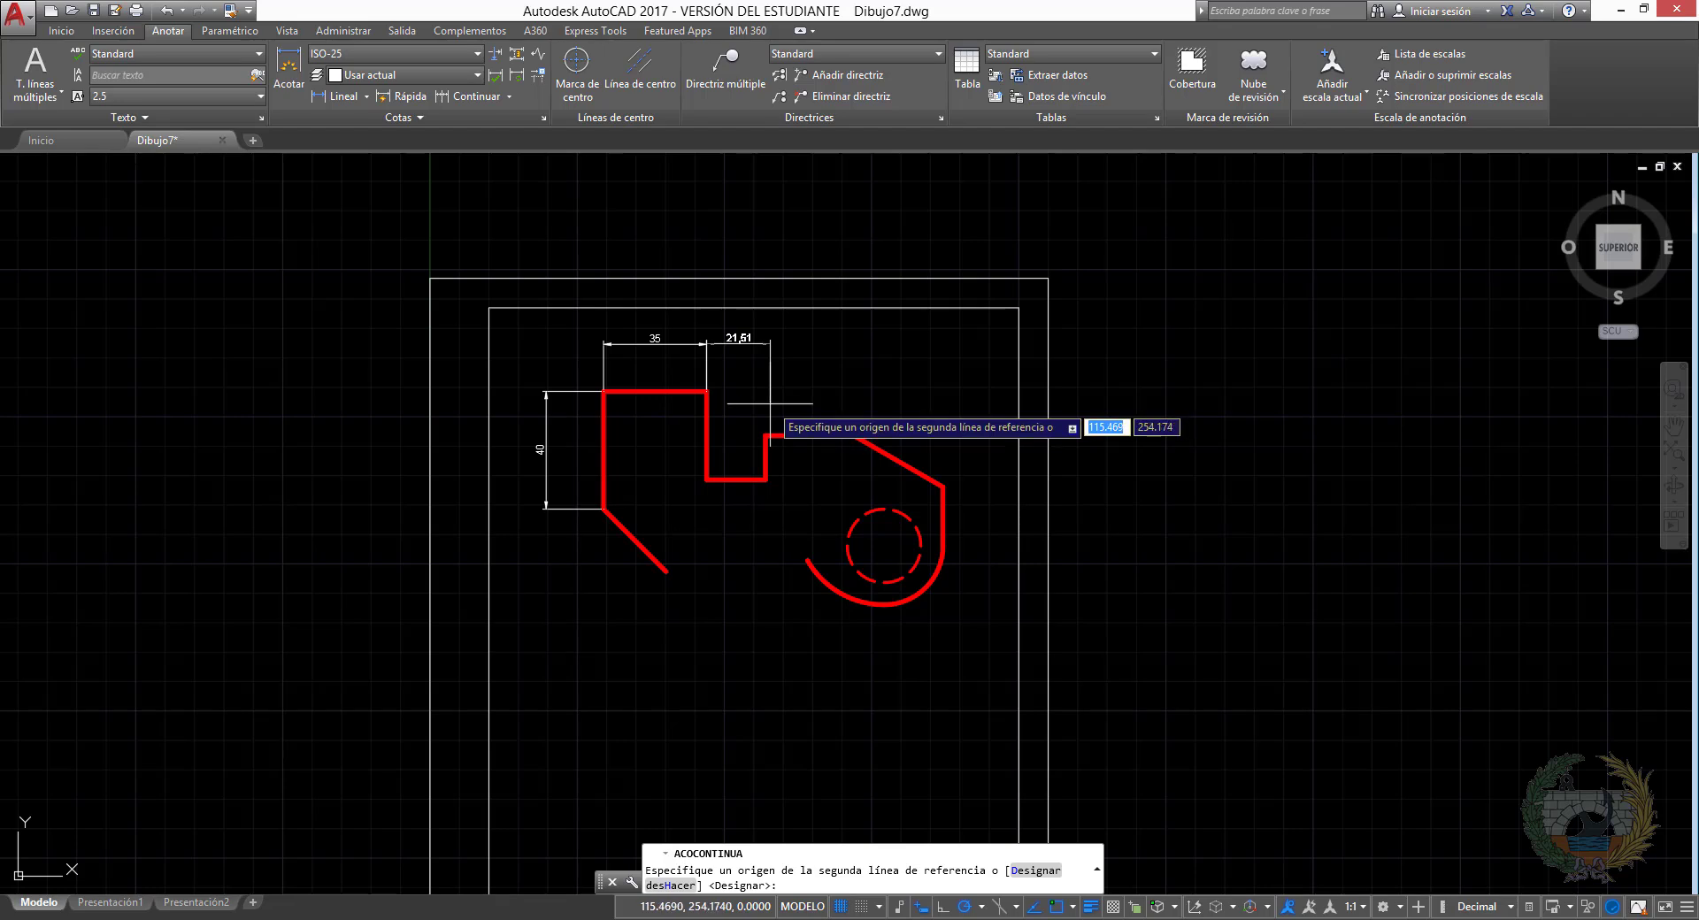
pyautogui.click(766, 434)
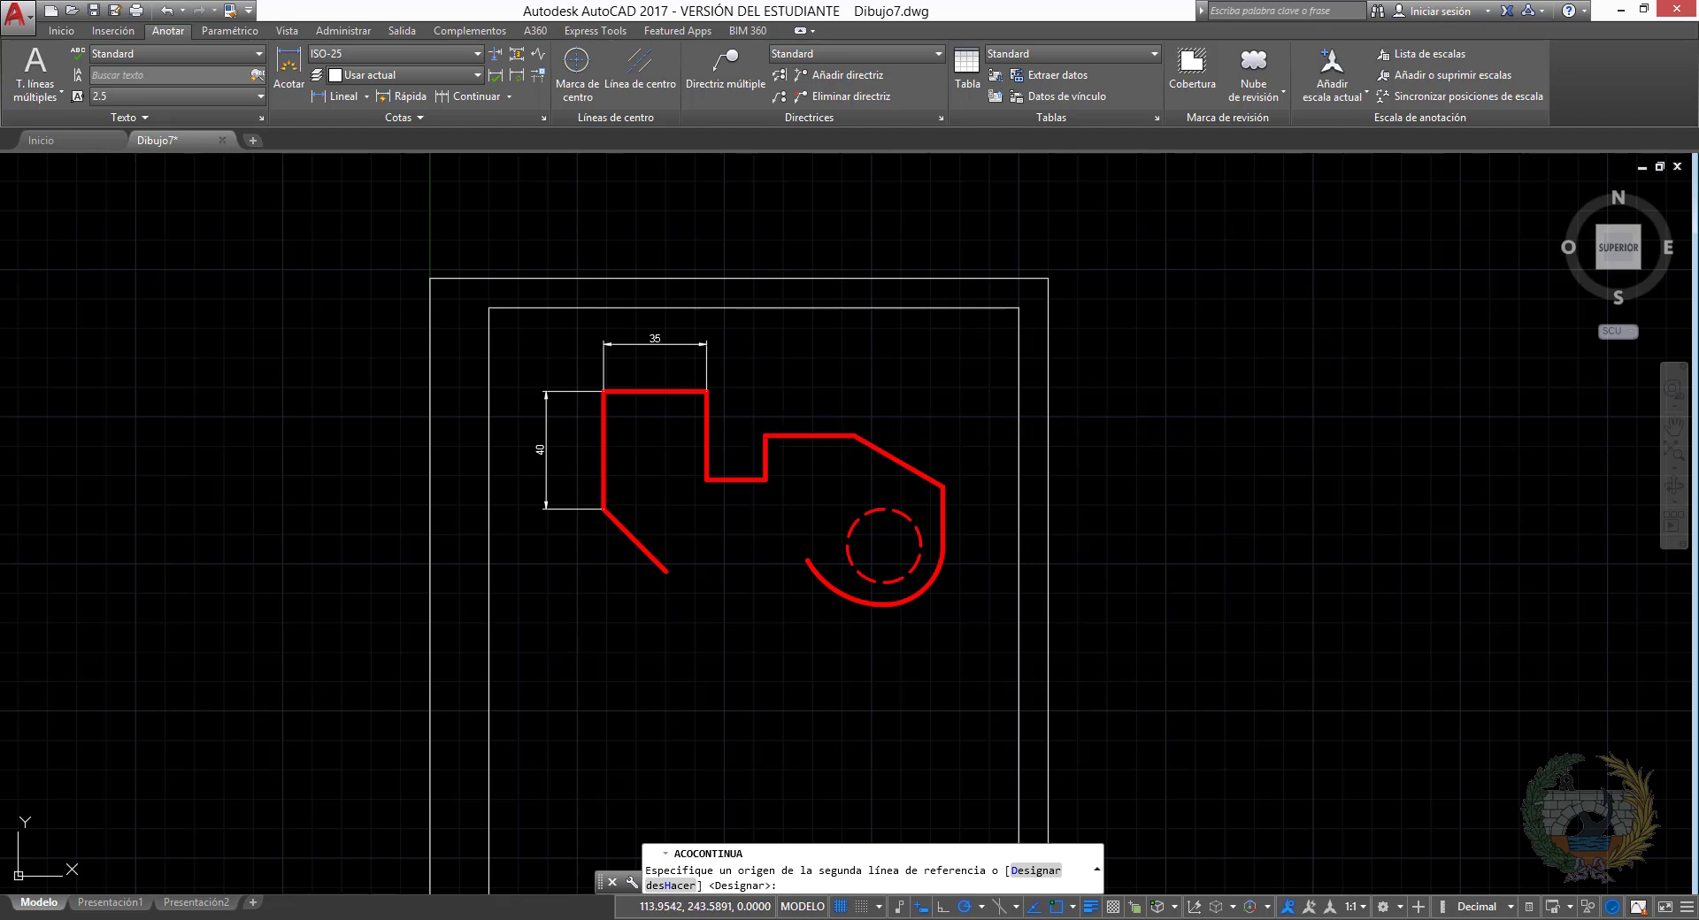
pyautogui.click(854, 434)
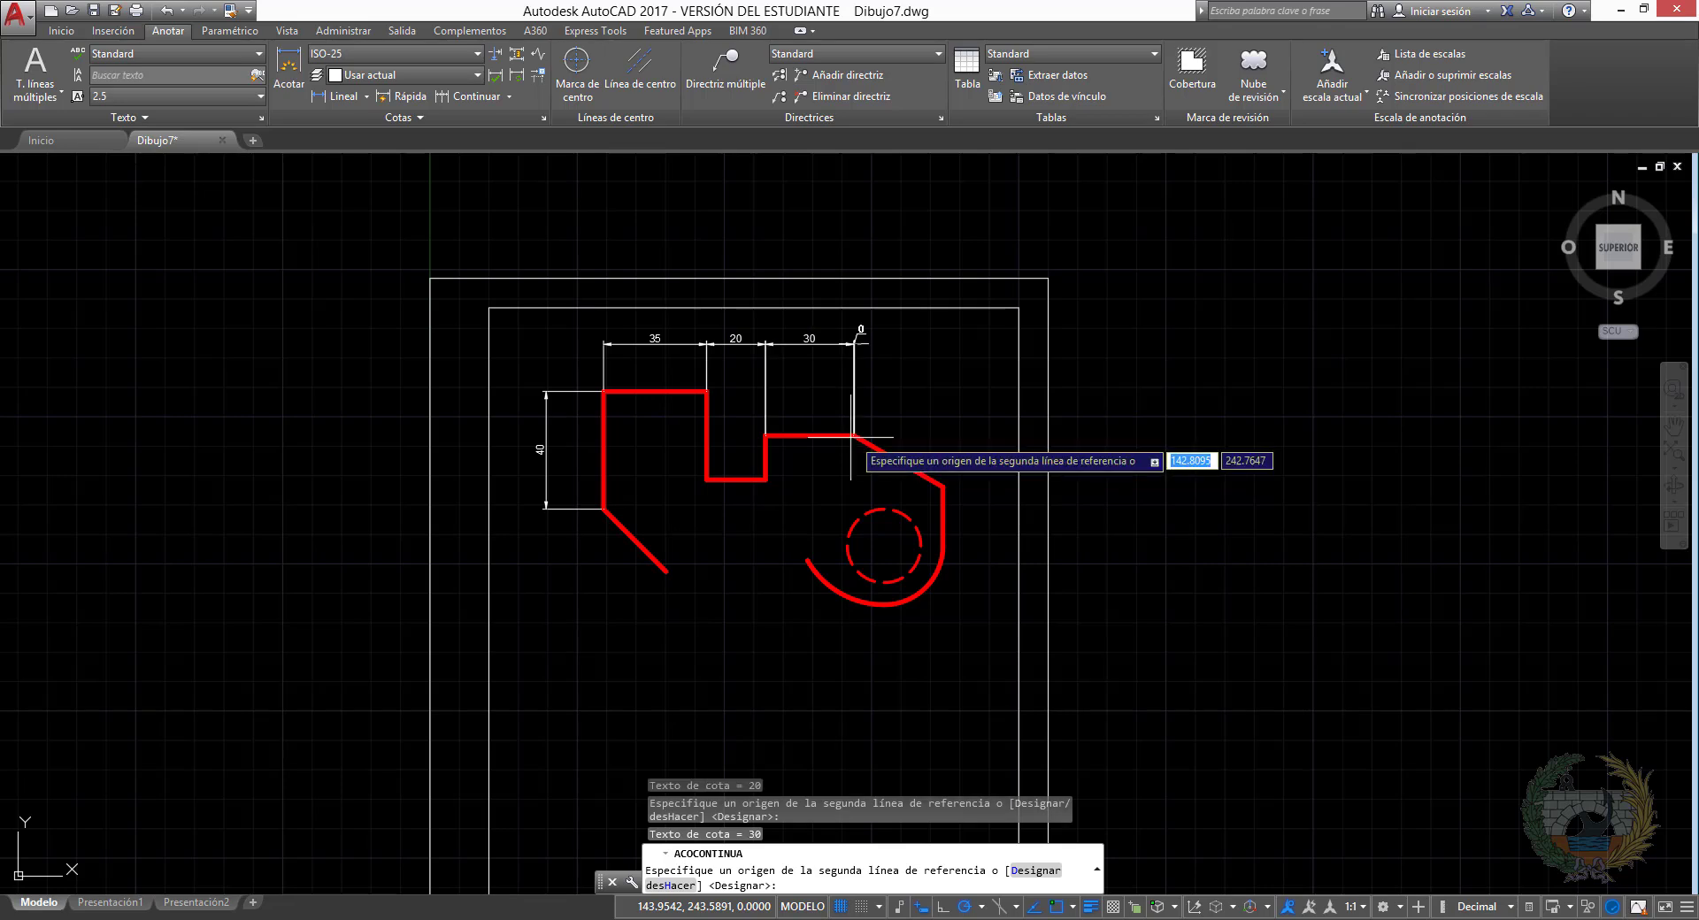
pyautogui.click(943, 486)
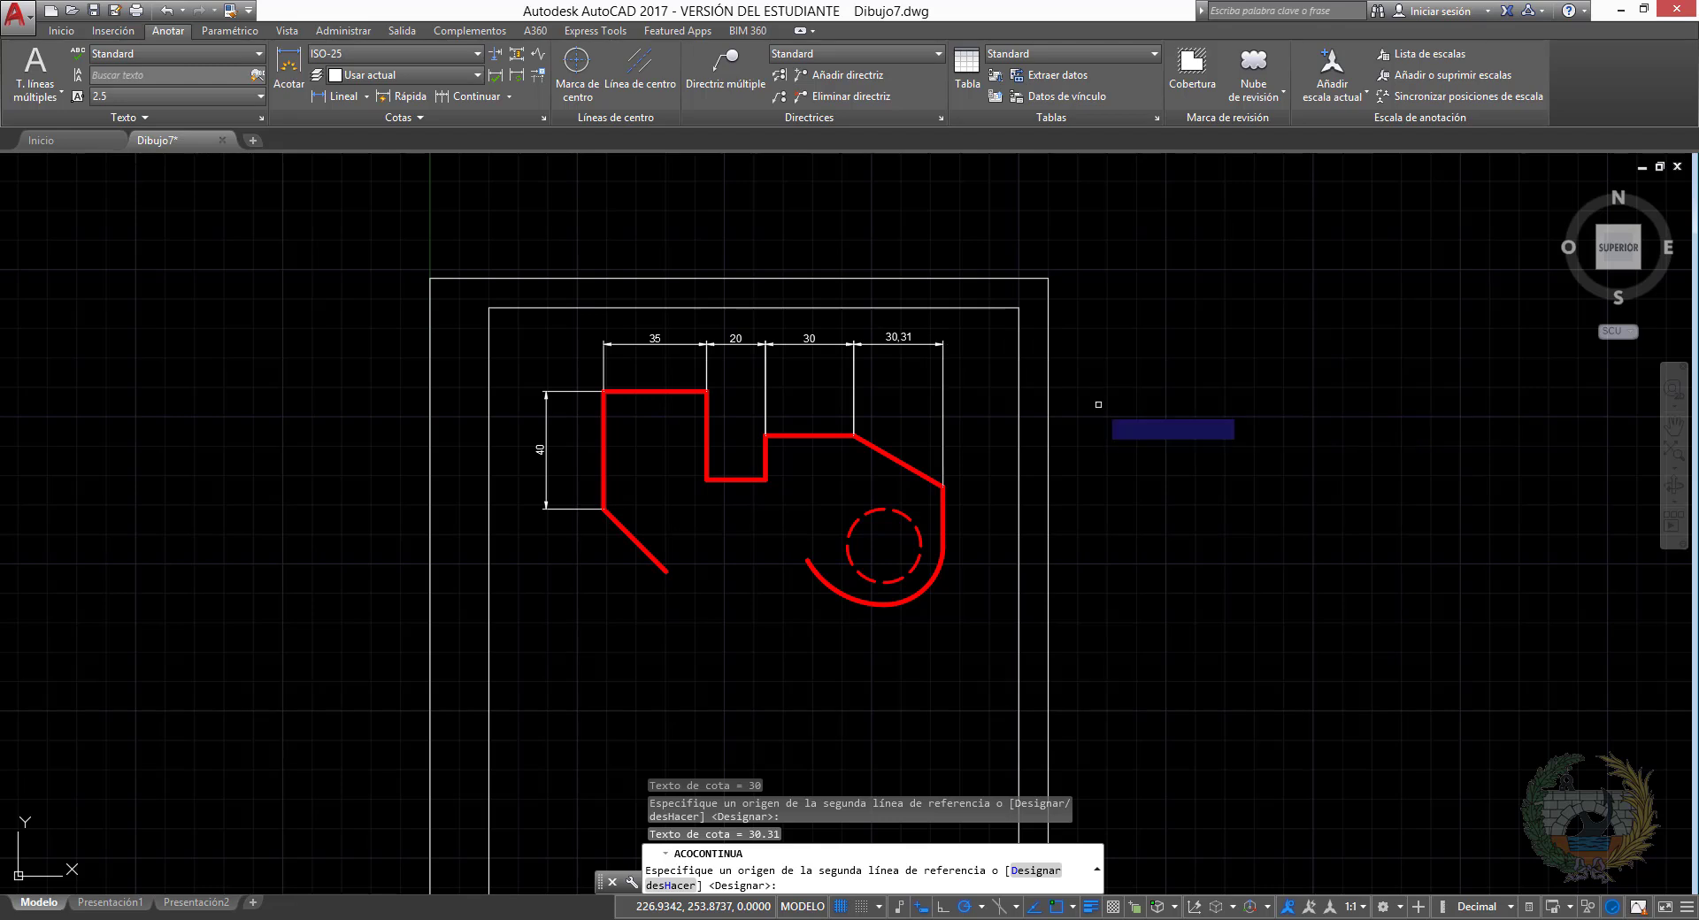
pyautogui.press('Return')
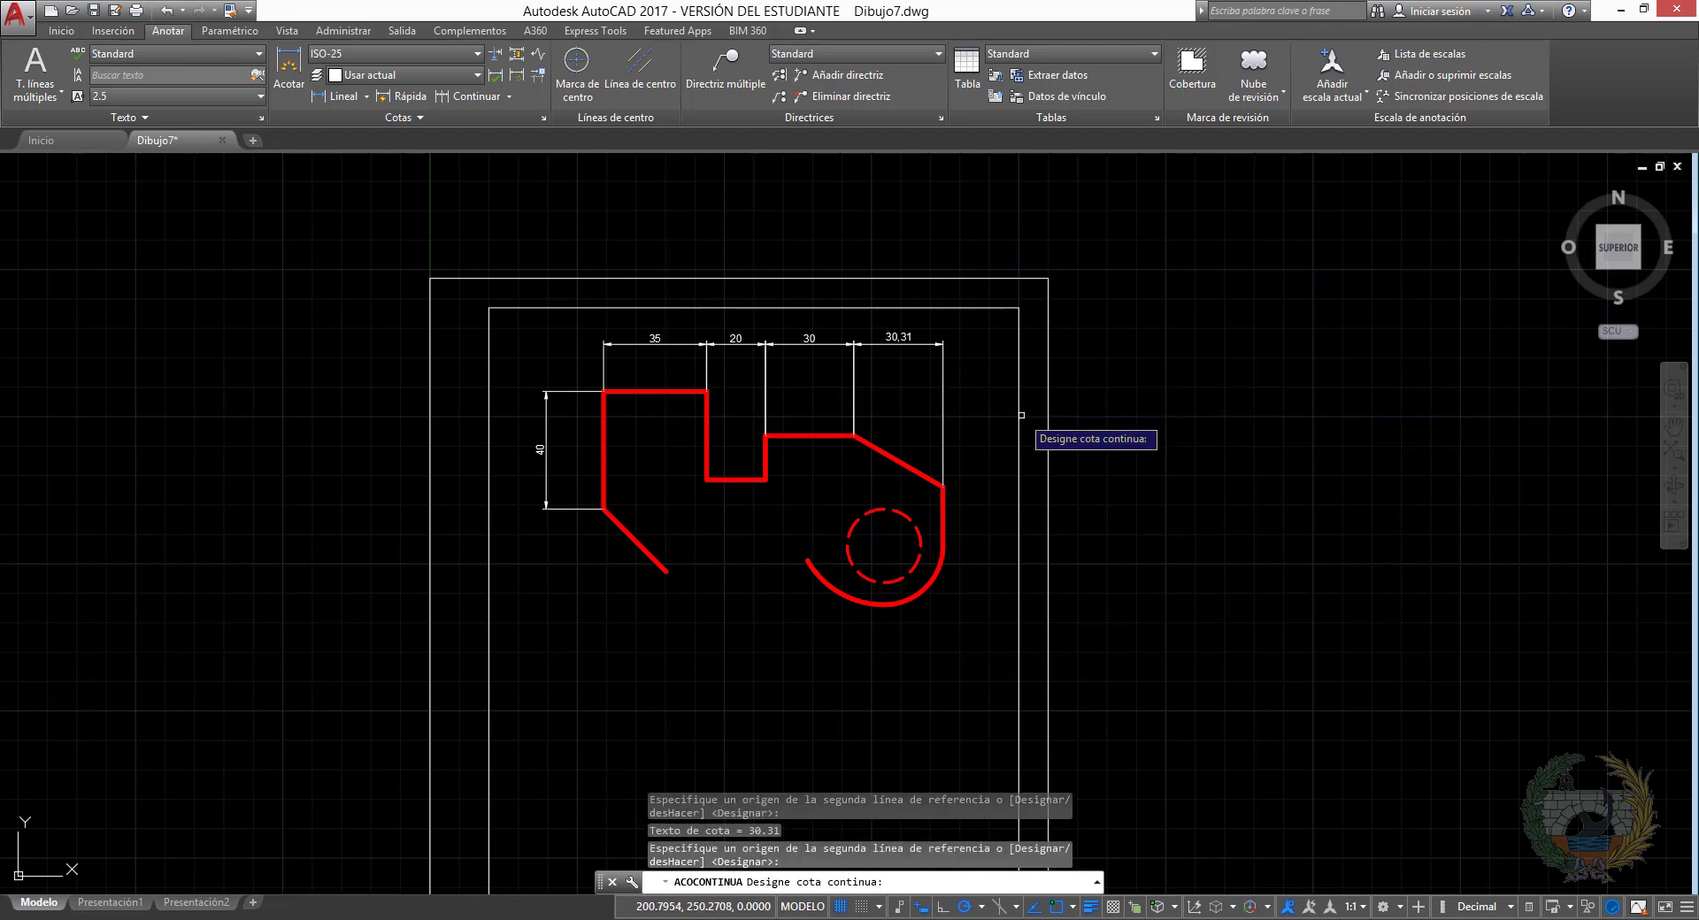
pyautogui.press('Return')
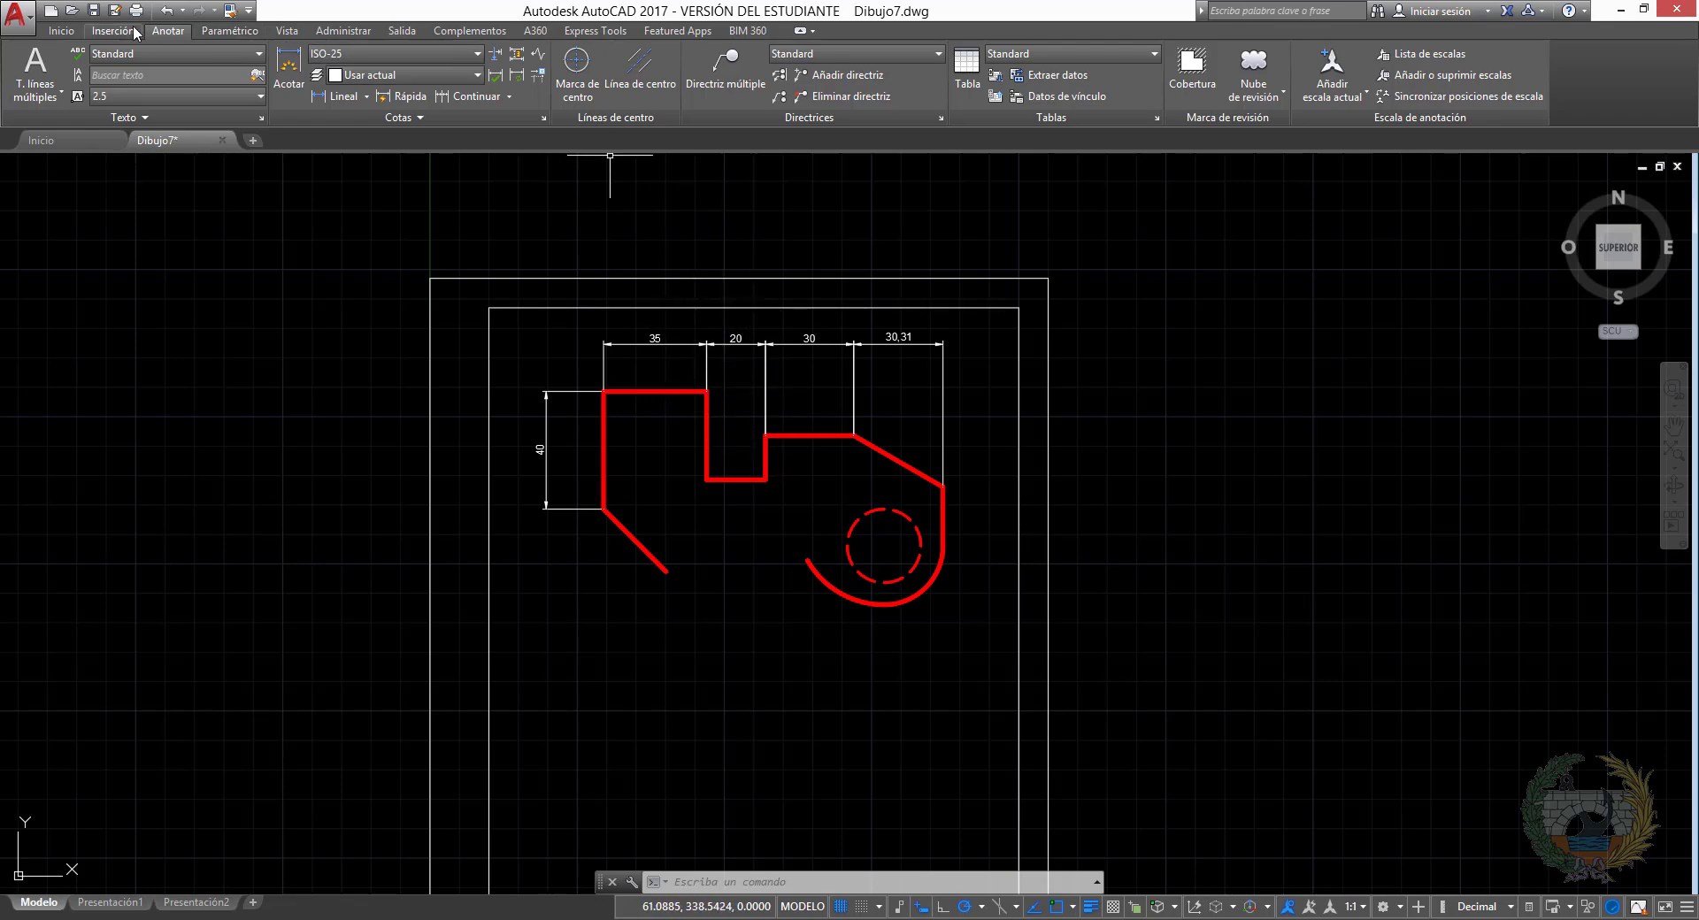
# Try a vertical linear dimension between the notch's two upper corners, placing it to the right of the contour
pyautogui.click(67, 31)
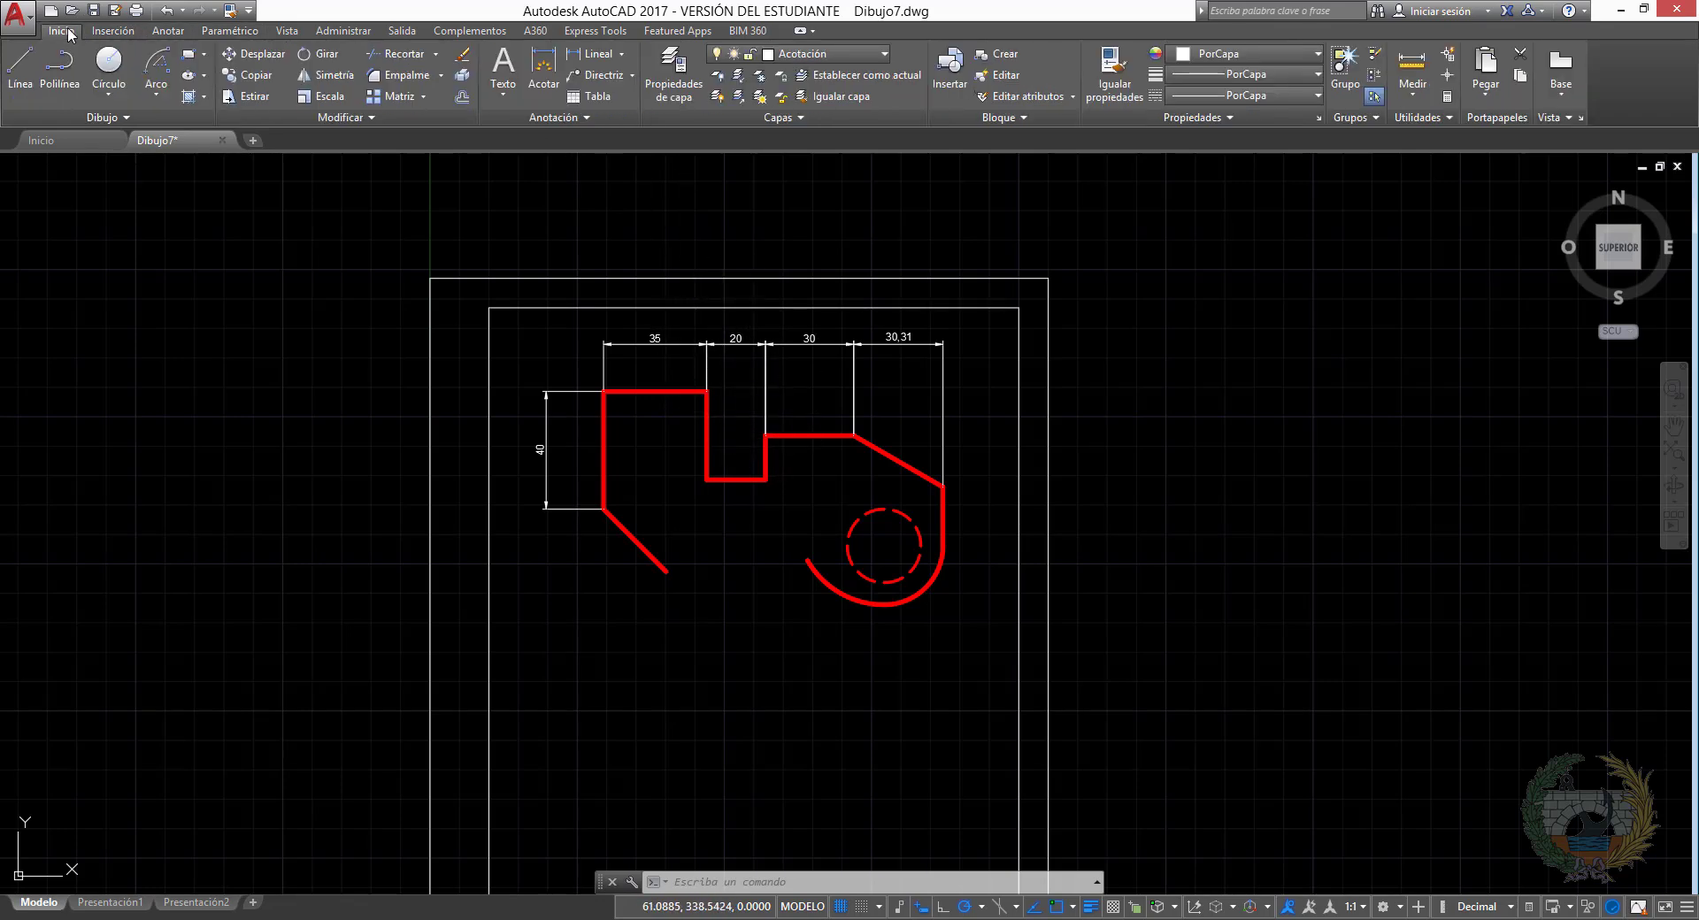
pyautogui.click(591, 54)
pyautogui.click(706, 390)
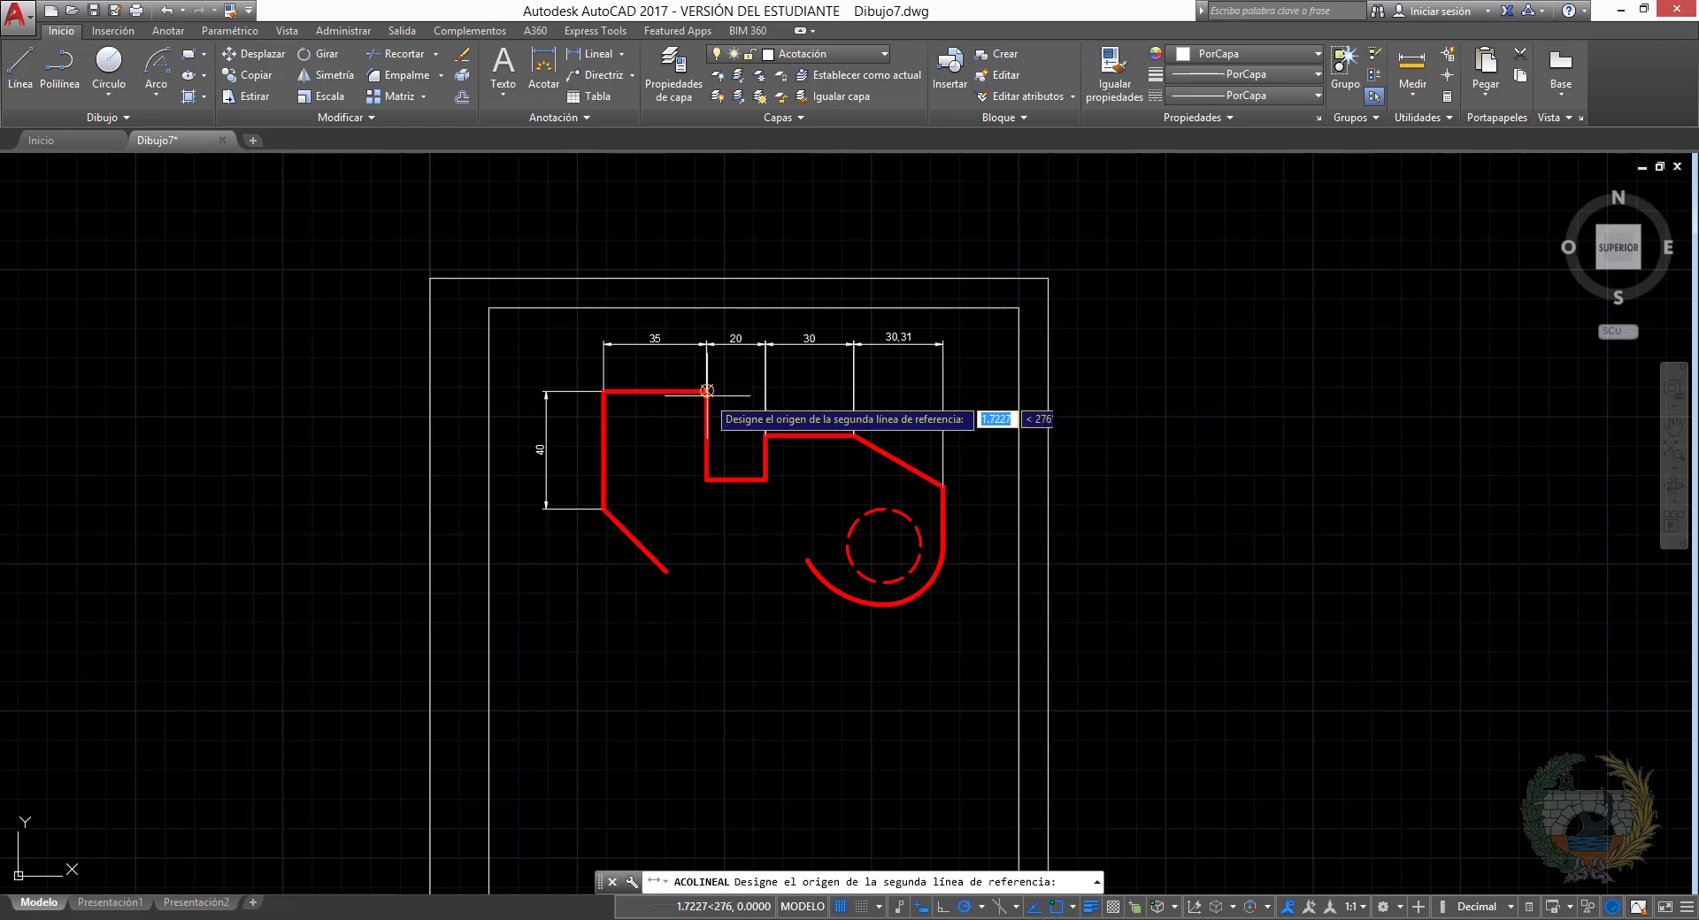
pyautogui.click(766, 434)
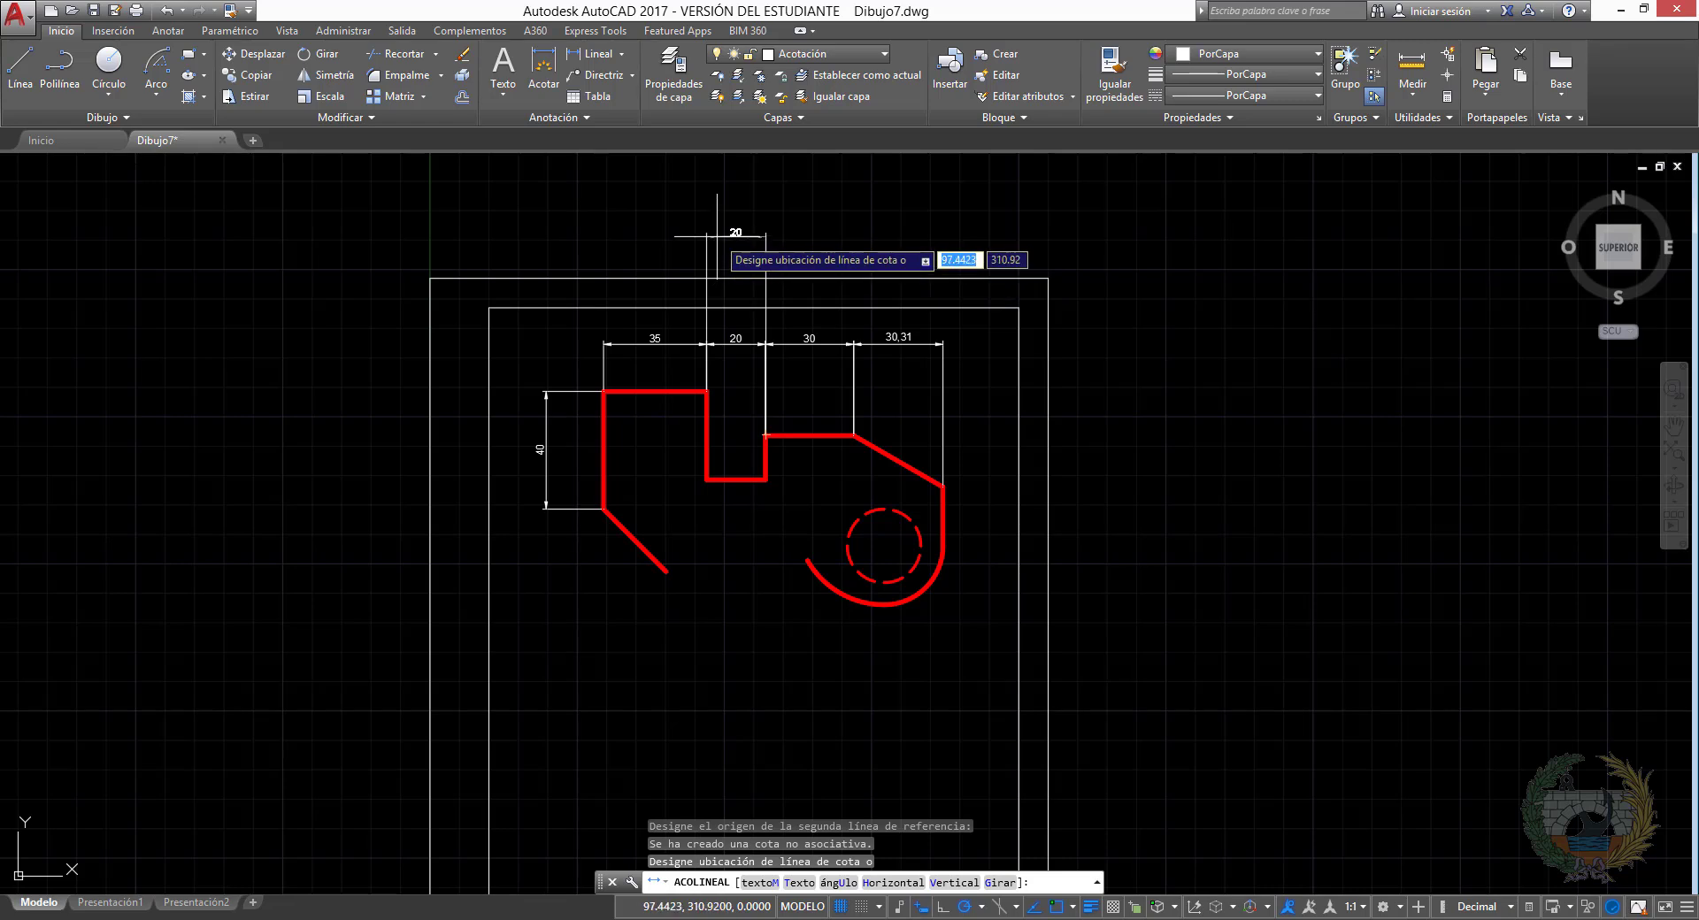
pyautogui.click(981, 416)
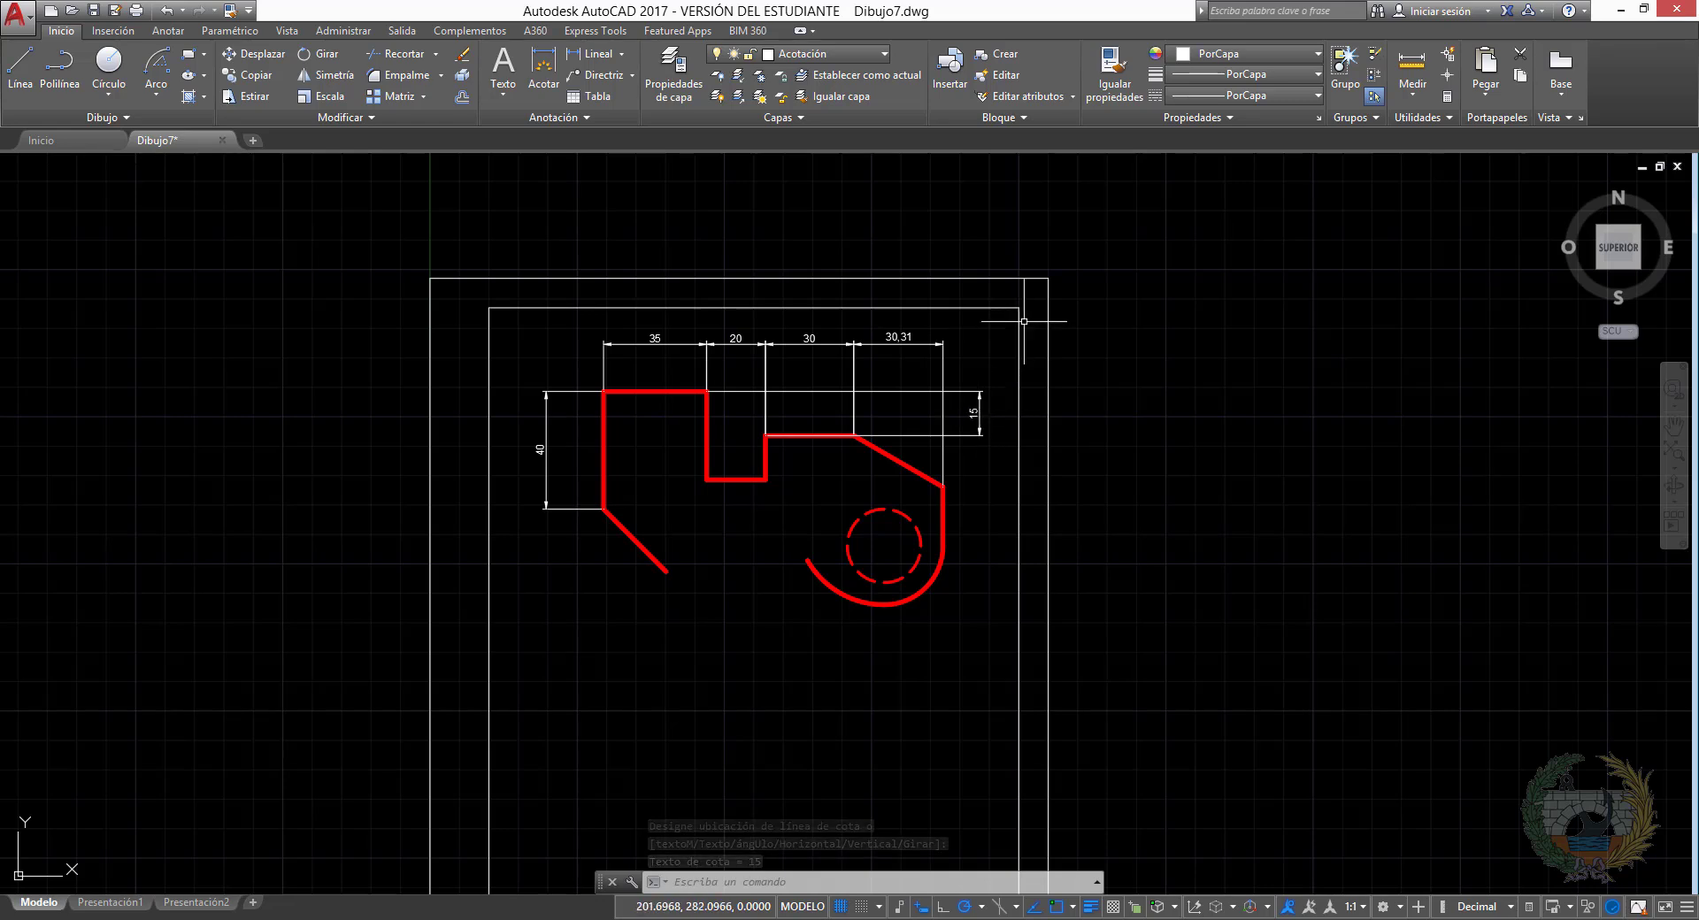
# Stretch the new vertical dimension back to the middle of the notch, and delete it
pyautogui.click(977, 414)
pyautogui.moveTo(975, 413)
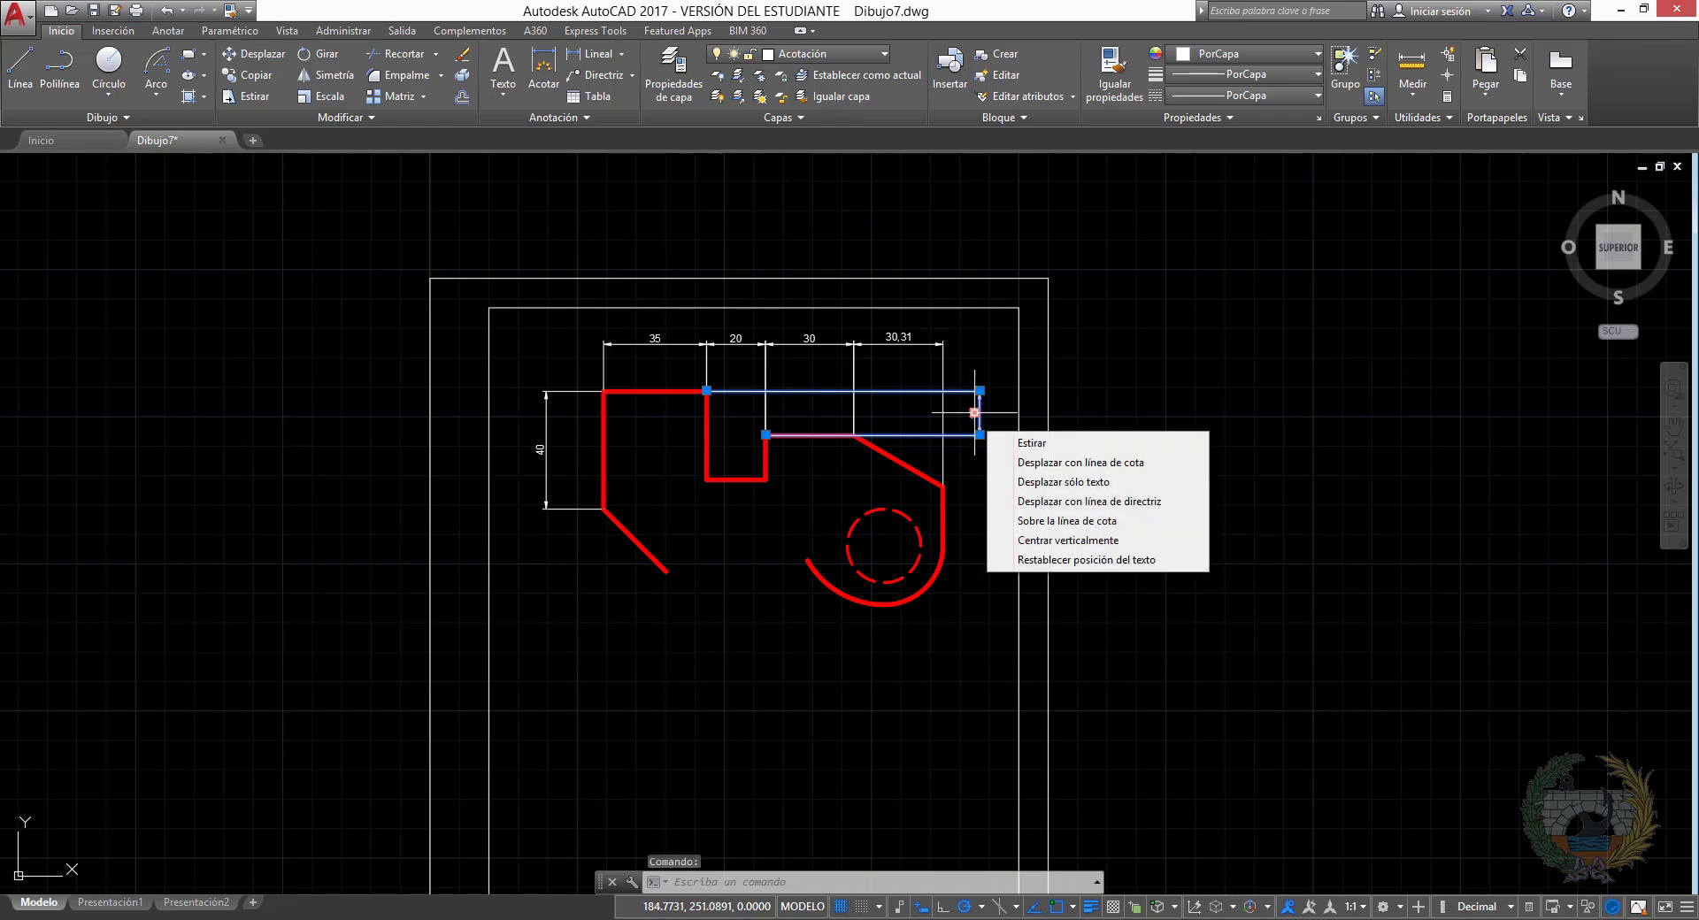
pyautogui.click(1018, 441)
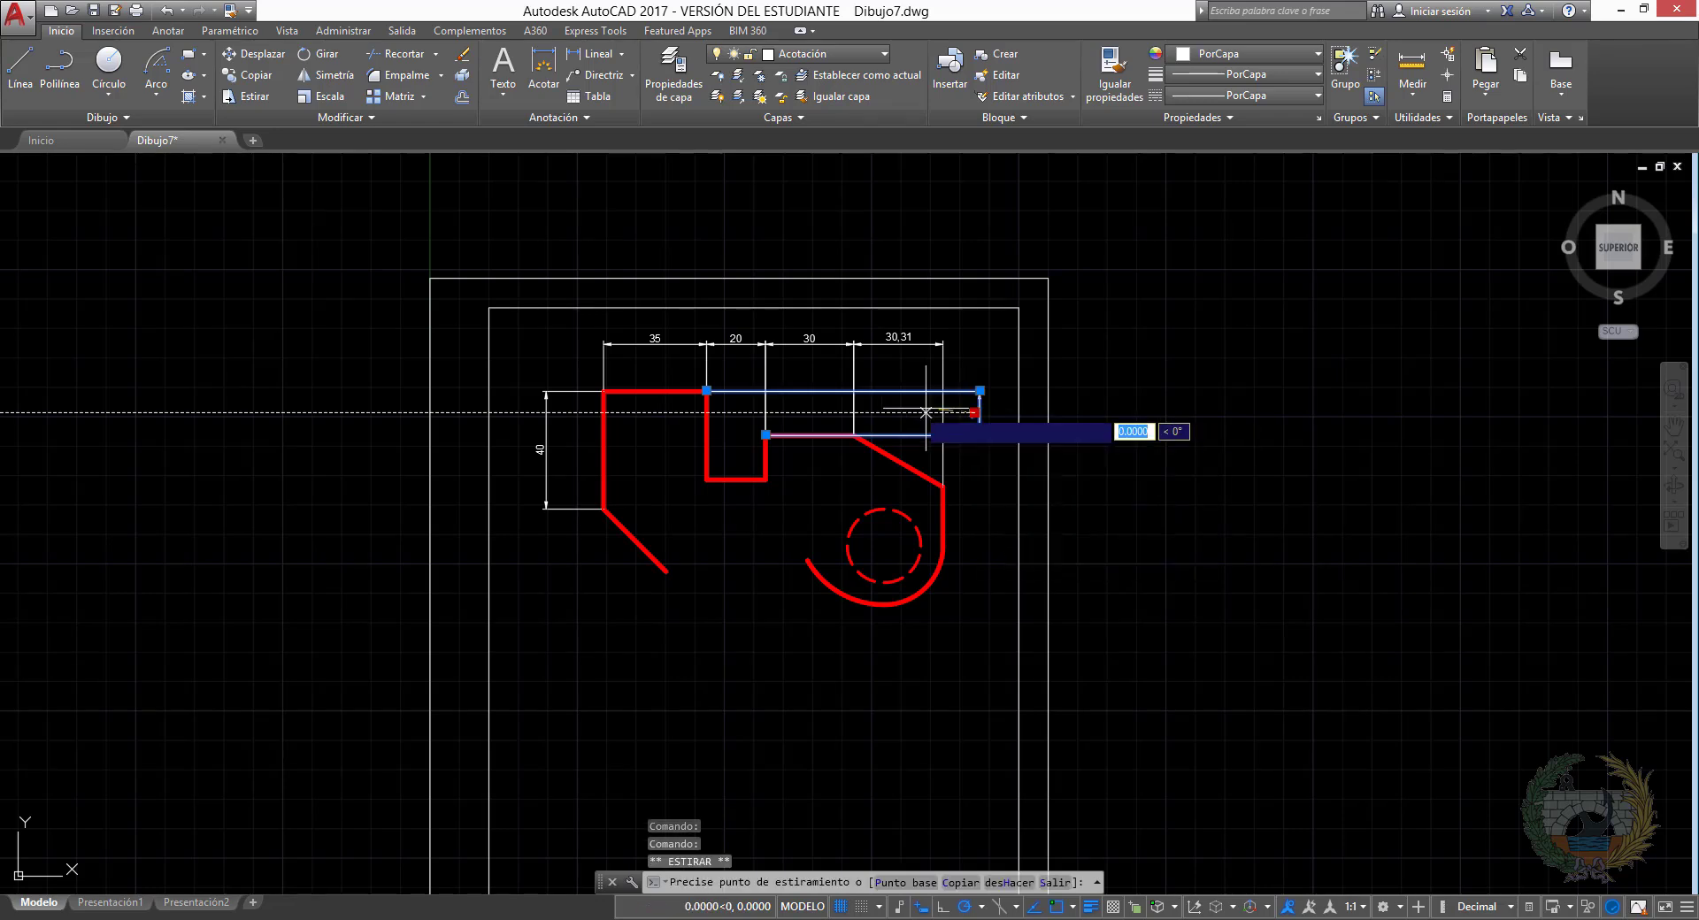
pyautogui.click(733, 412)
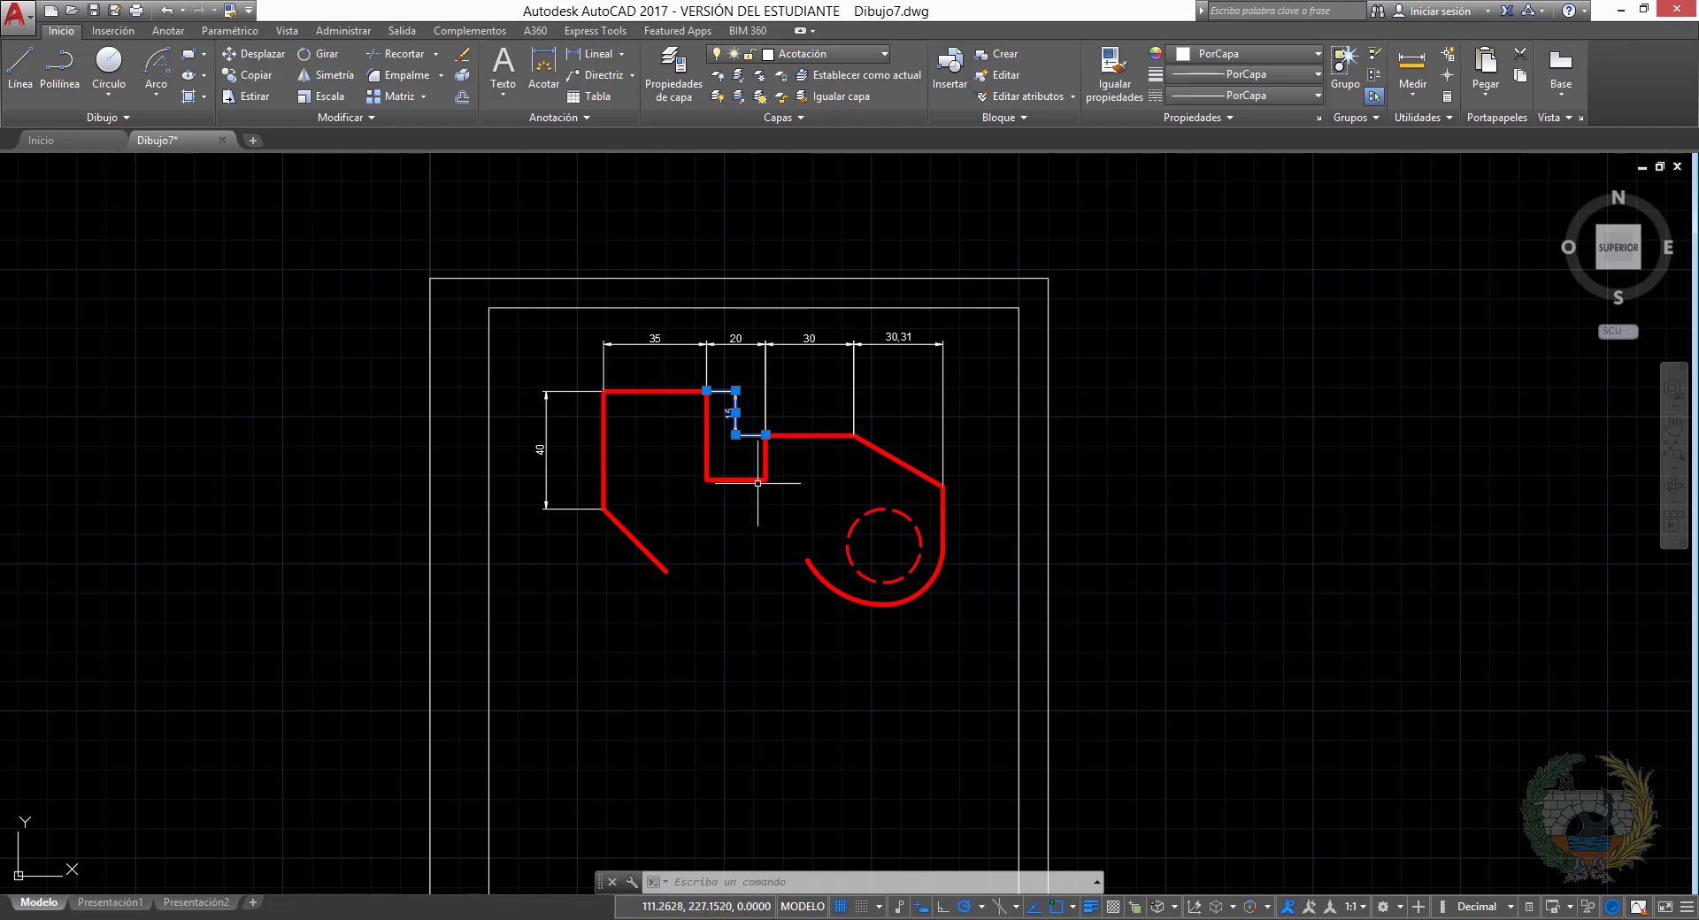
pyautogui.press('Delete')
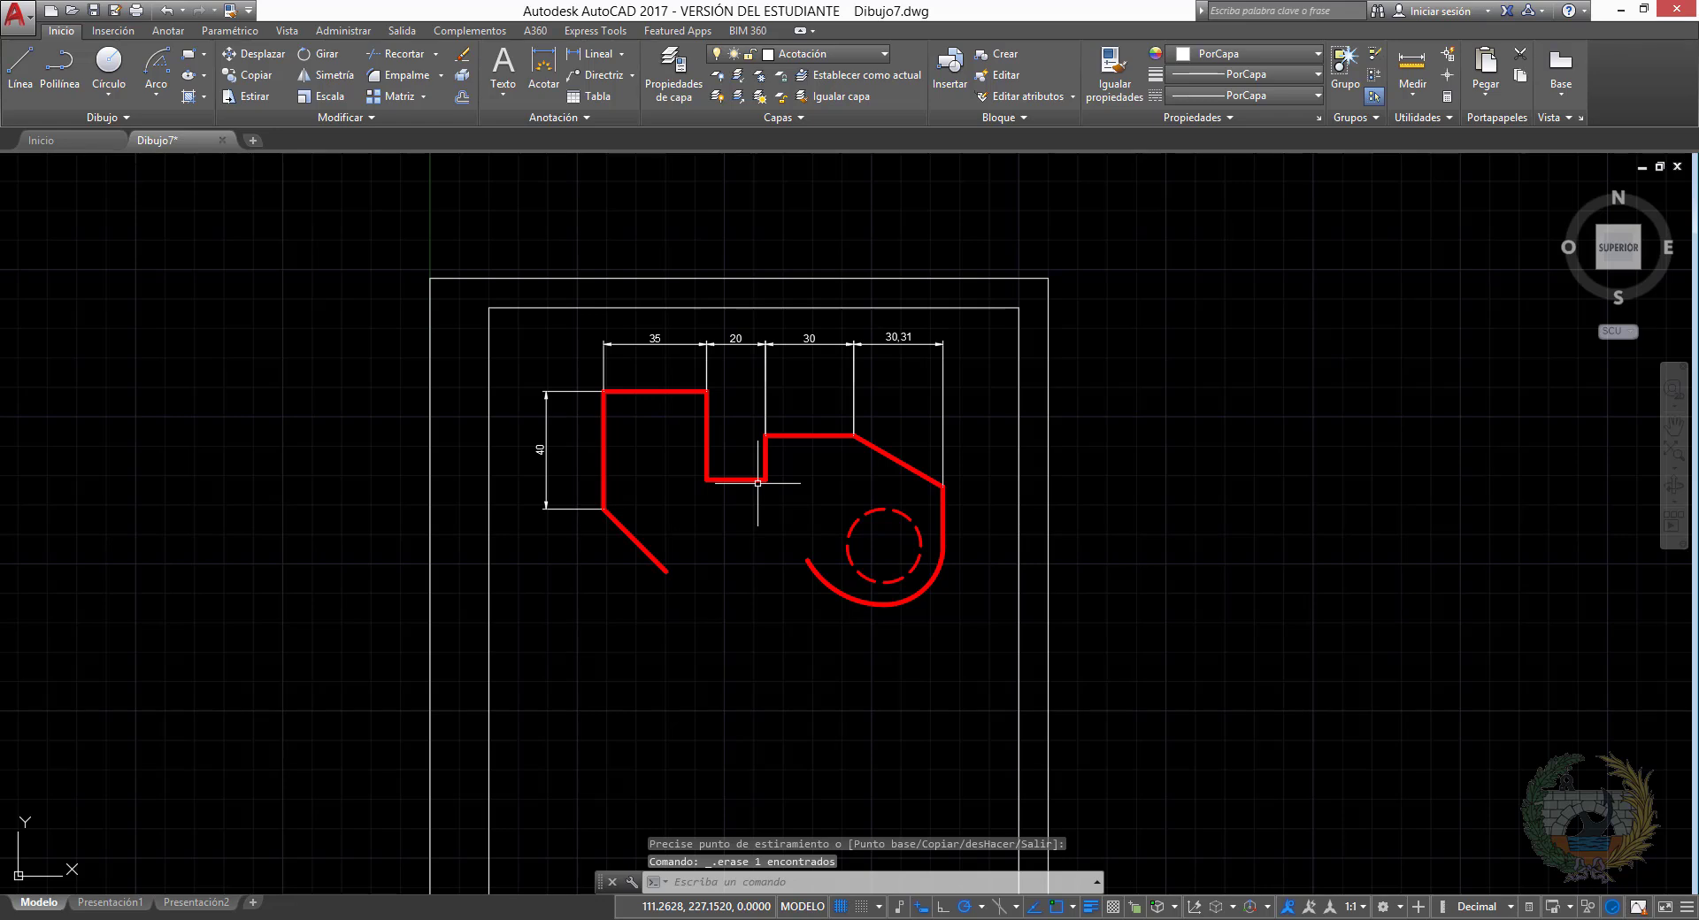
# Add an aligned dimension to the contour's lower left slanted line, placing it outside, below and to the left of the line
pyautogui.click(623, 56)
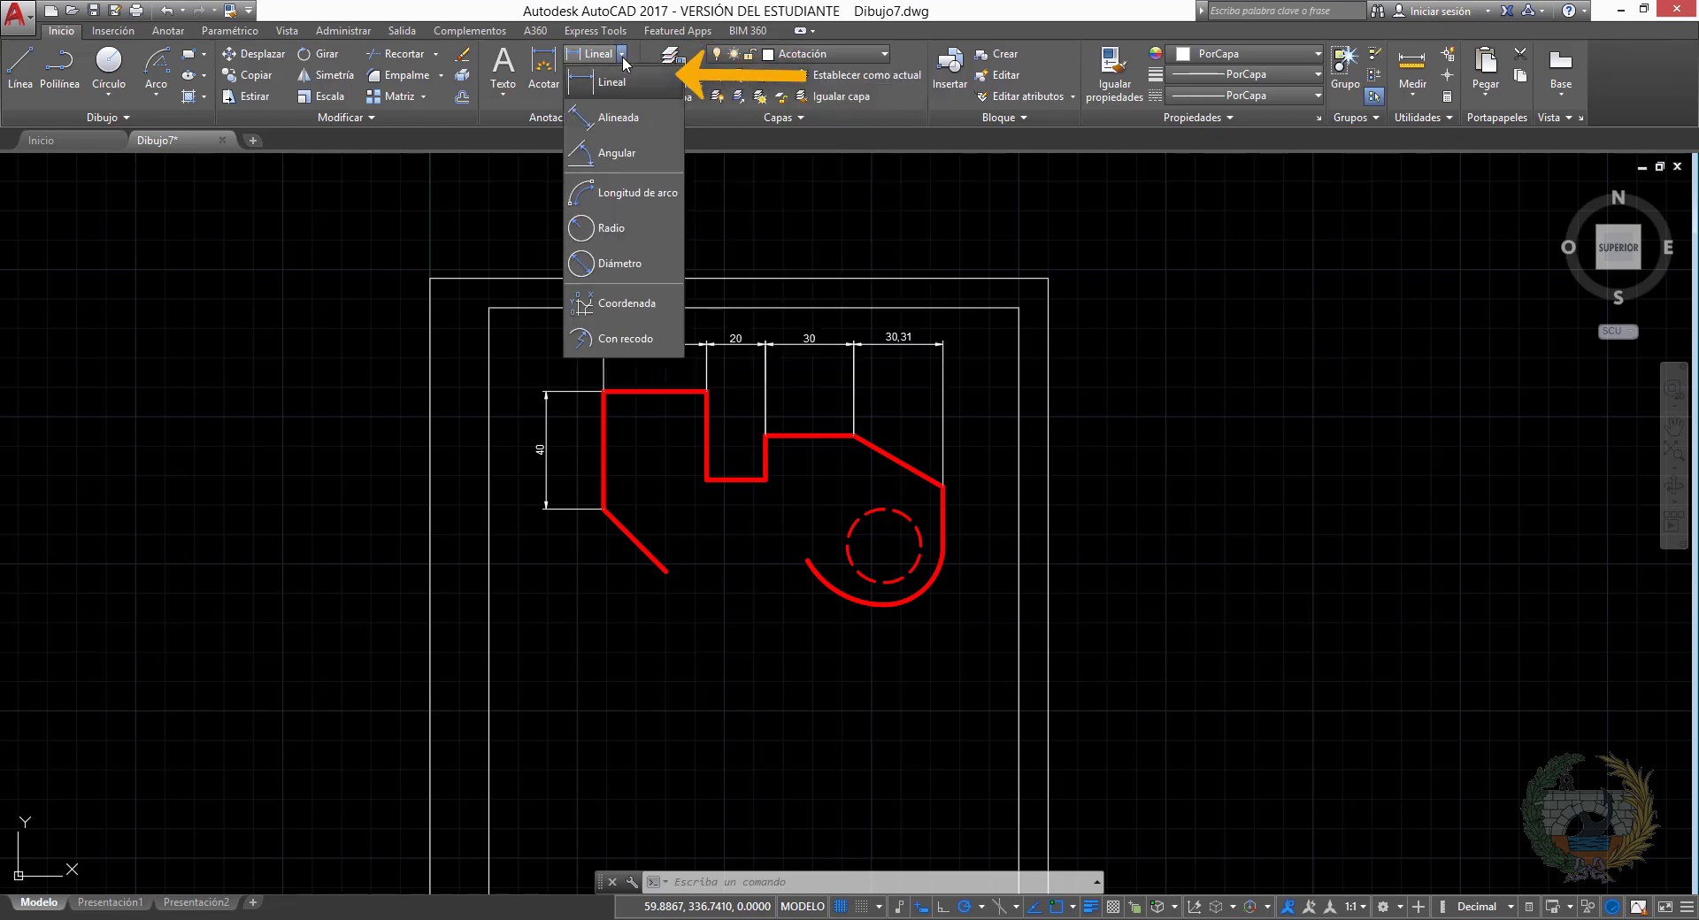
pyautogui.click(630, 108)
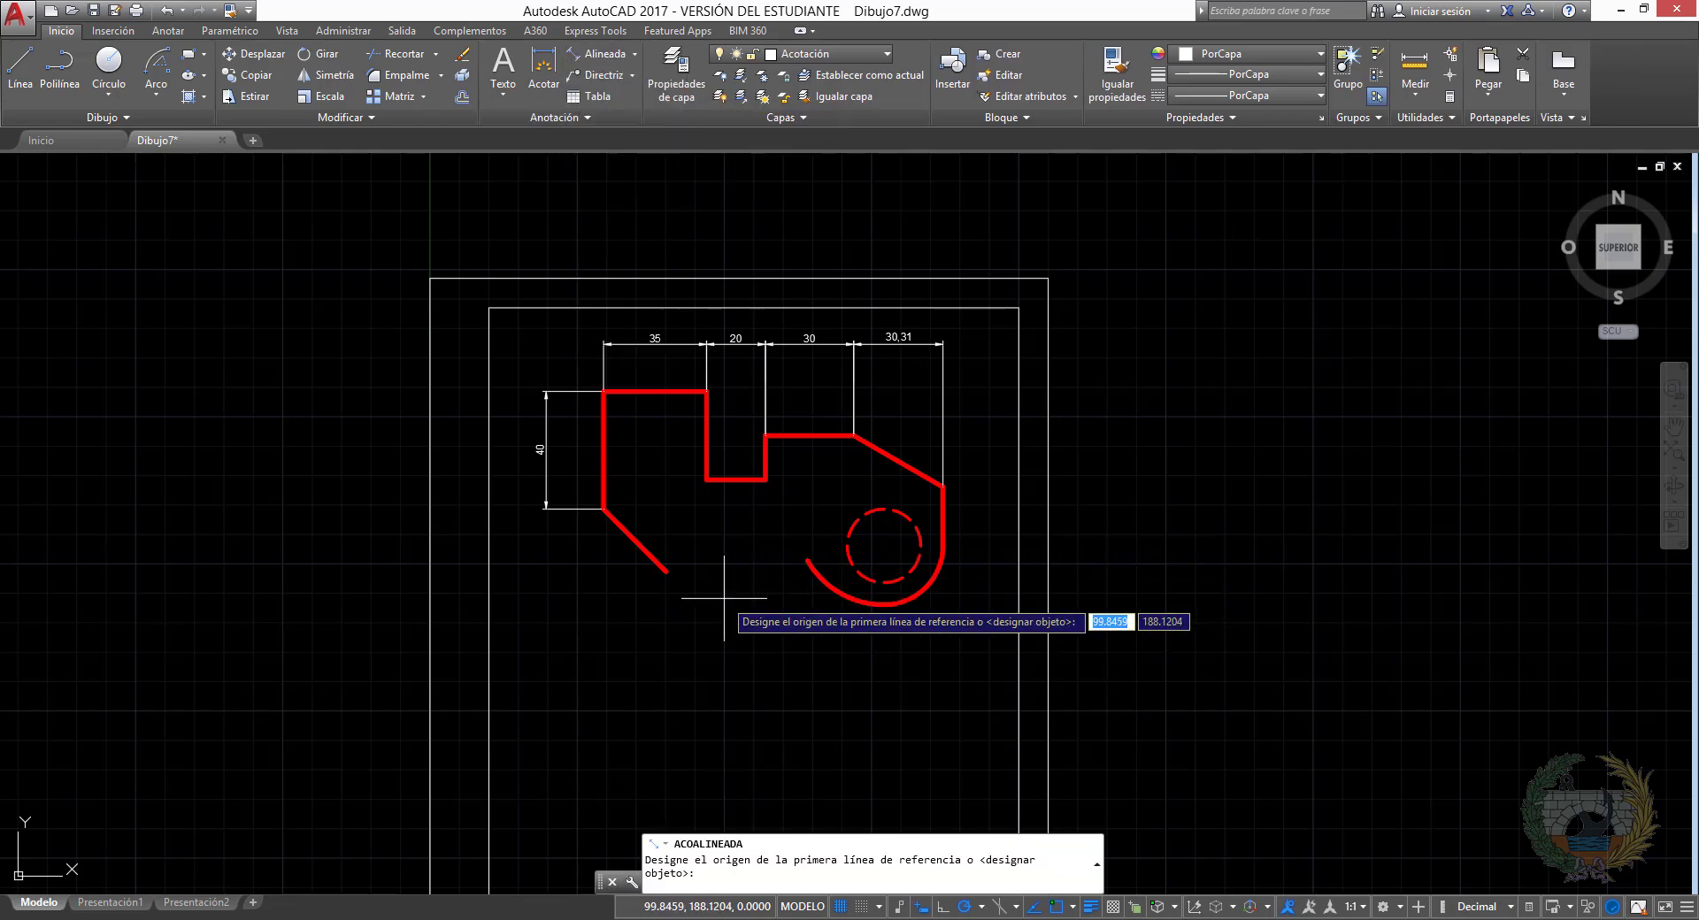
pyautogui.click(665, 570)
pyautogui.click(602, 508)
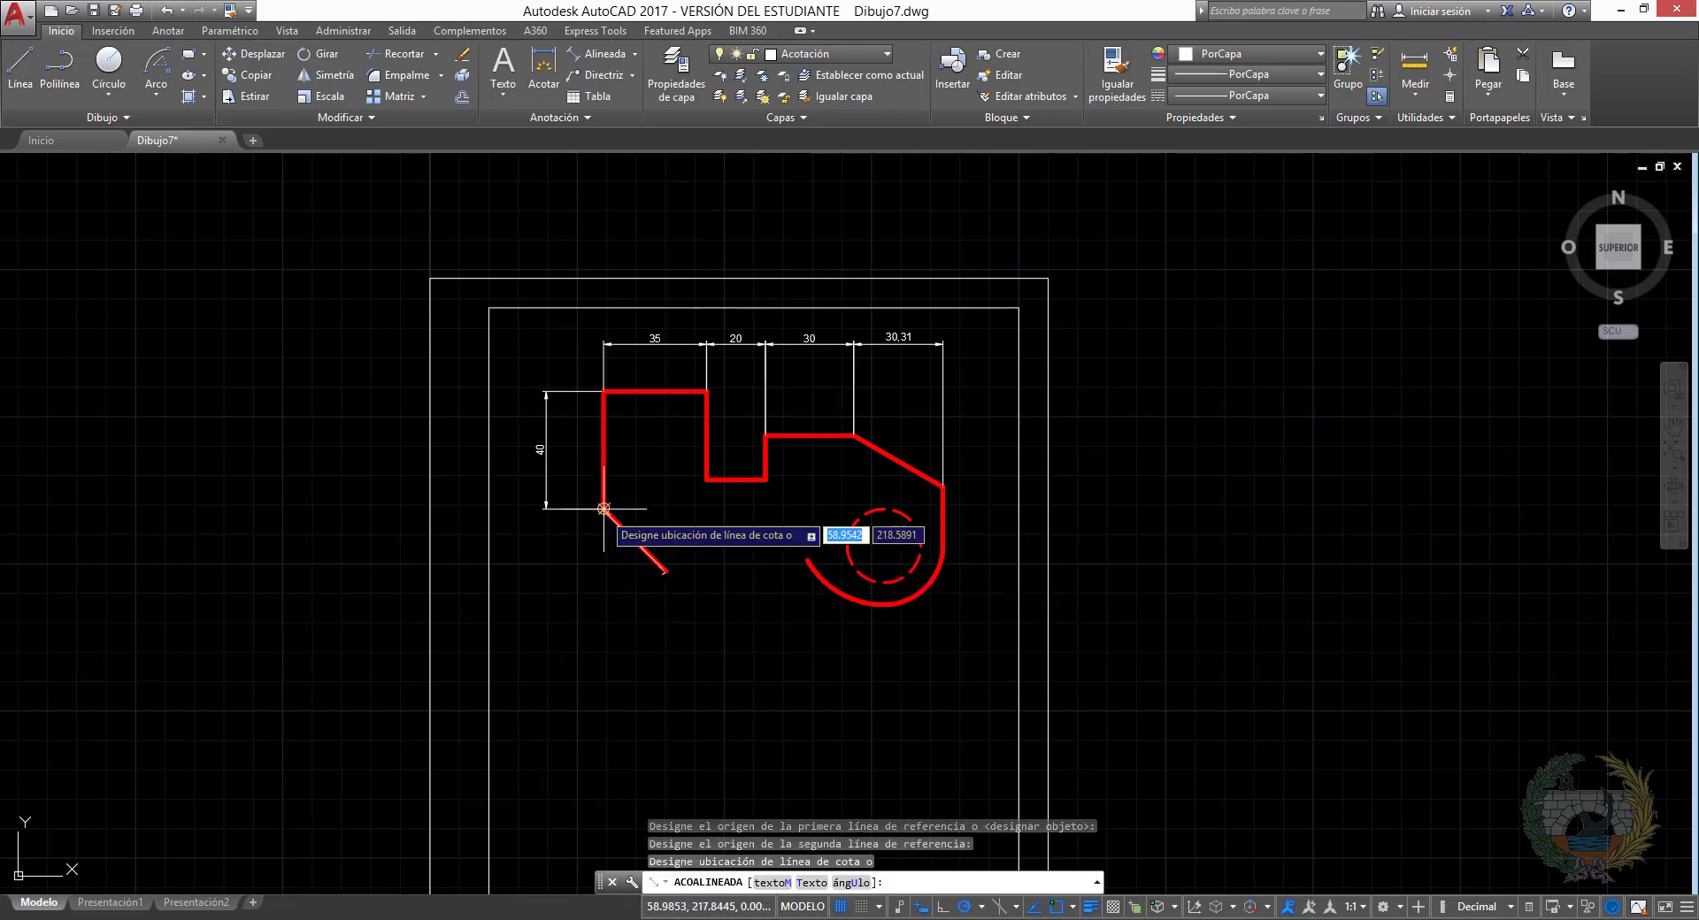
pyautogui.click(586, 570)
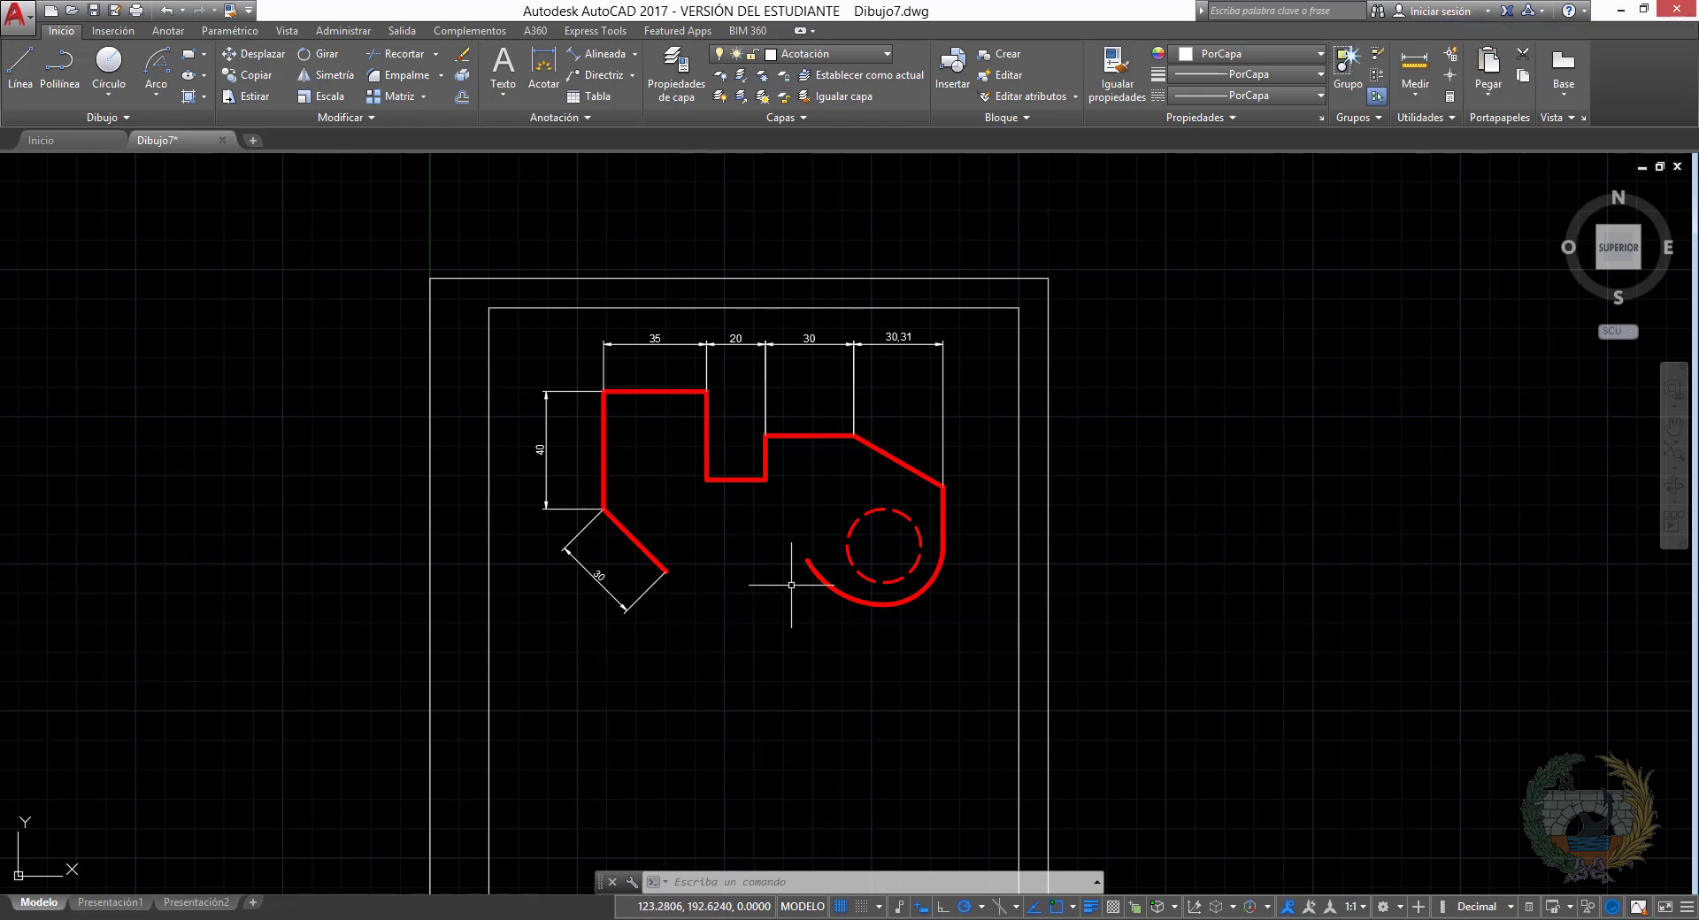
# Add a linear dimension to the notch's left vertical line, placing it inside the contour to the left of the line
pyautogui.click(633, 54)
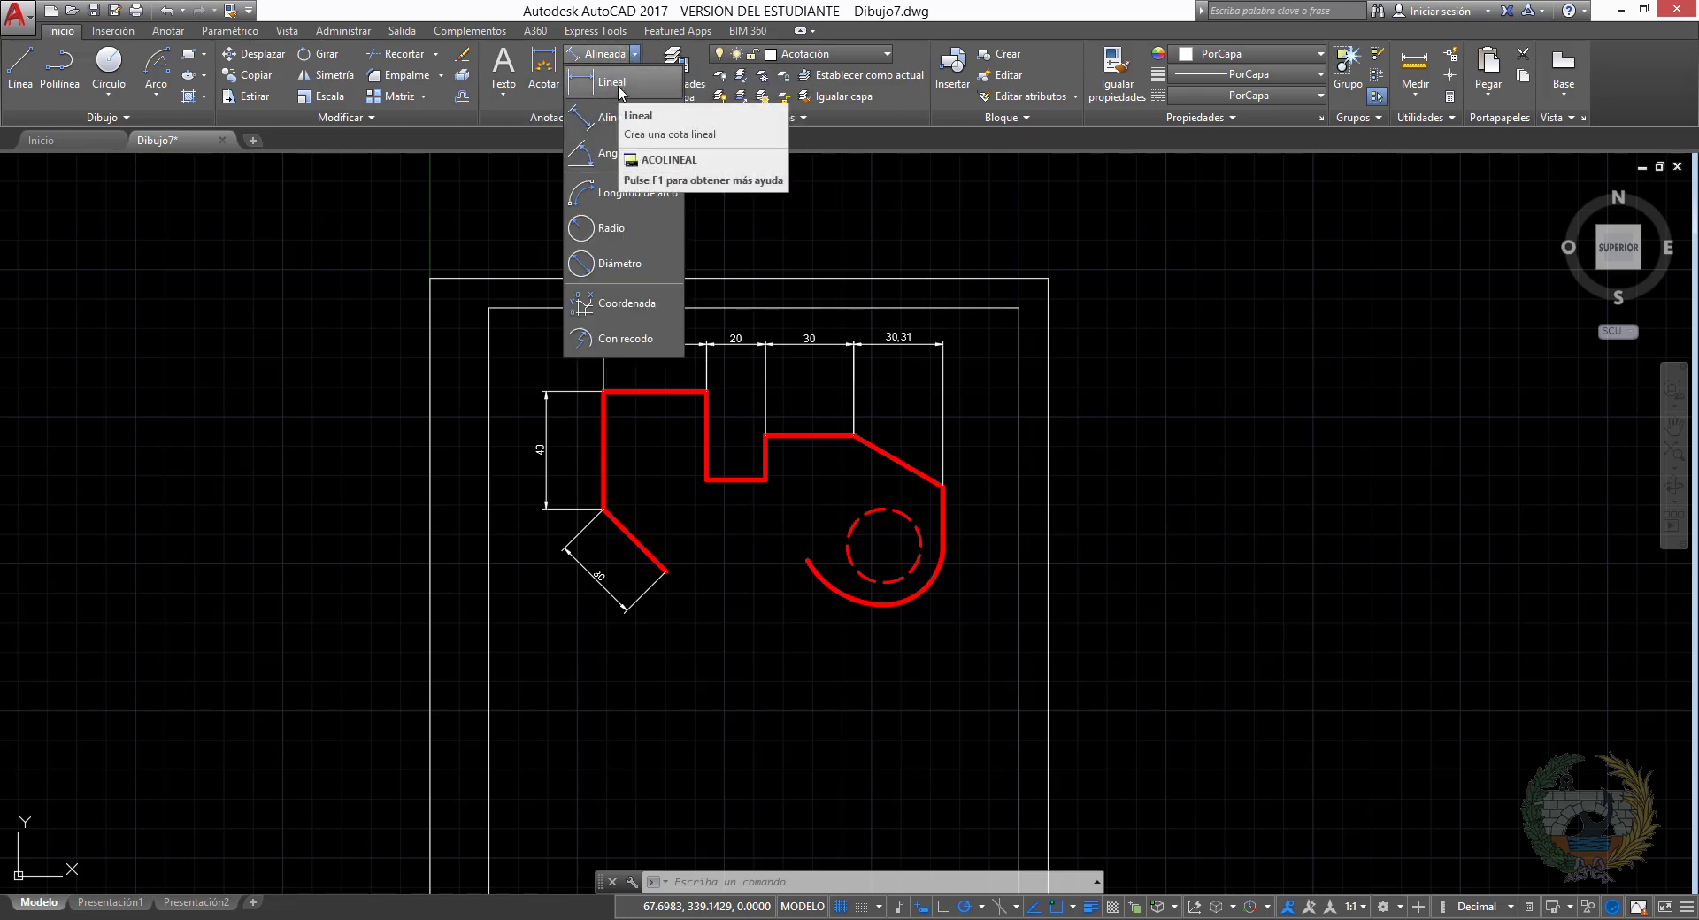
pyautogui.click(621, 89)
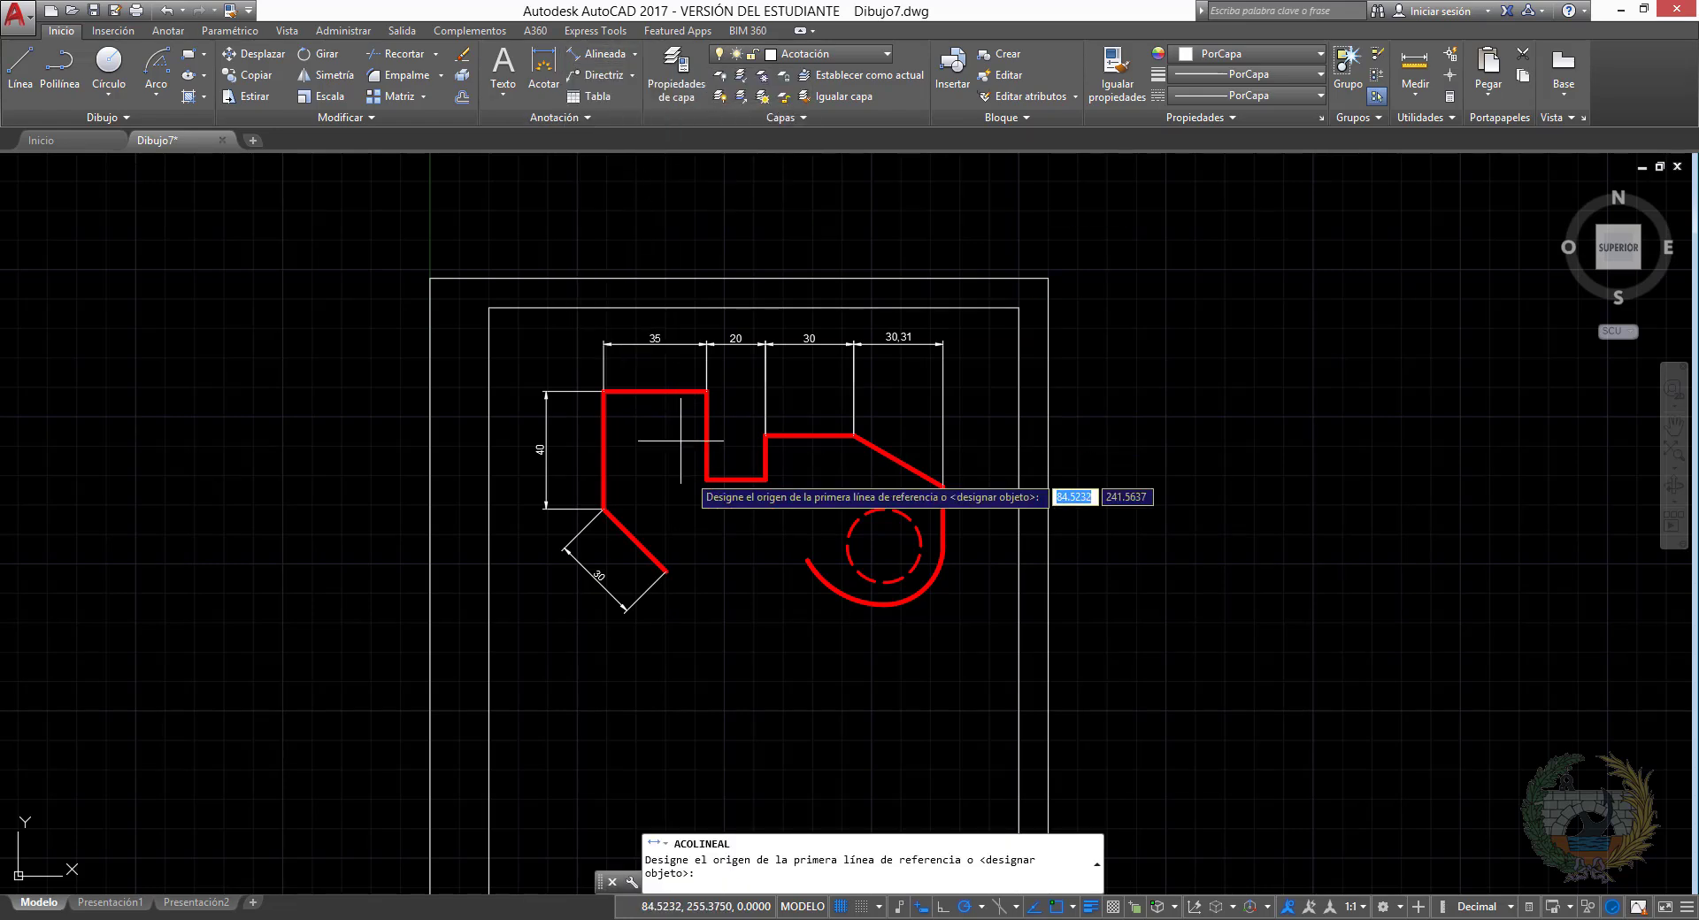
pyautogui.click(706, 479)
pyautogui.click(706, 390)
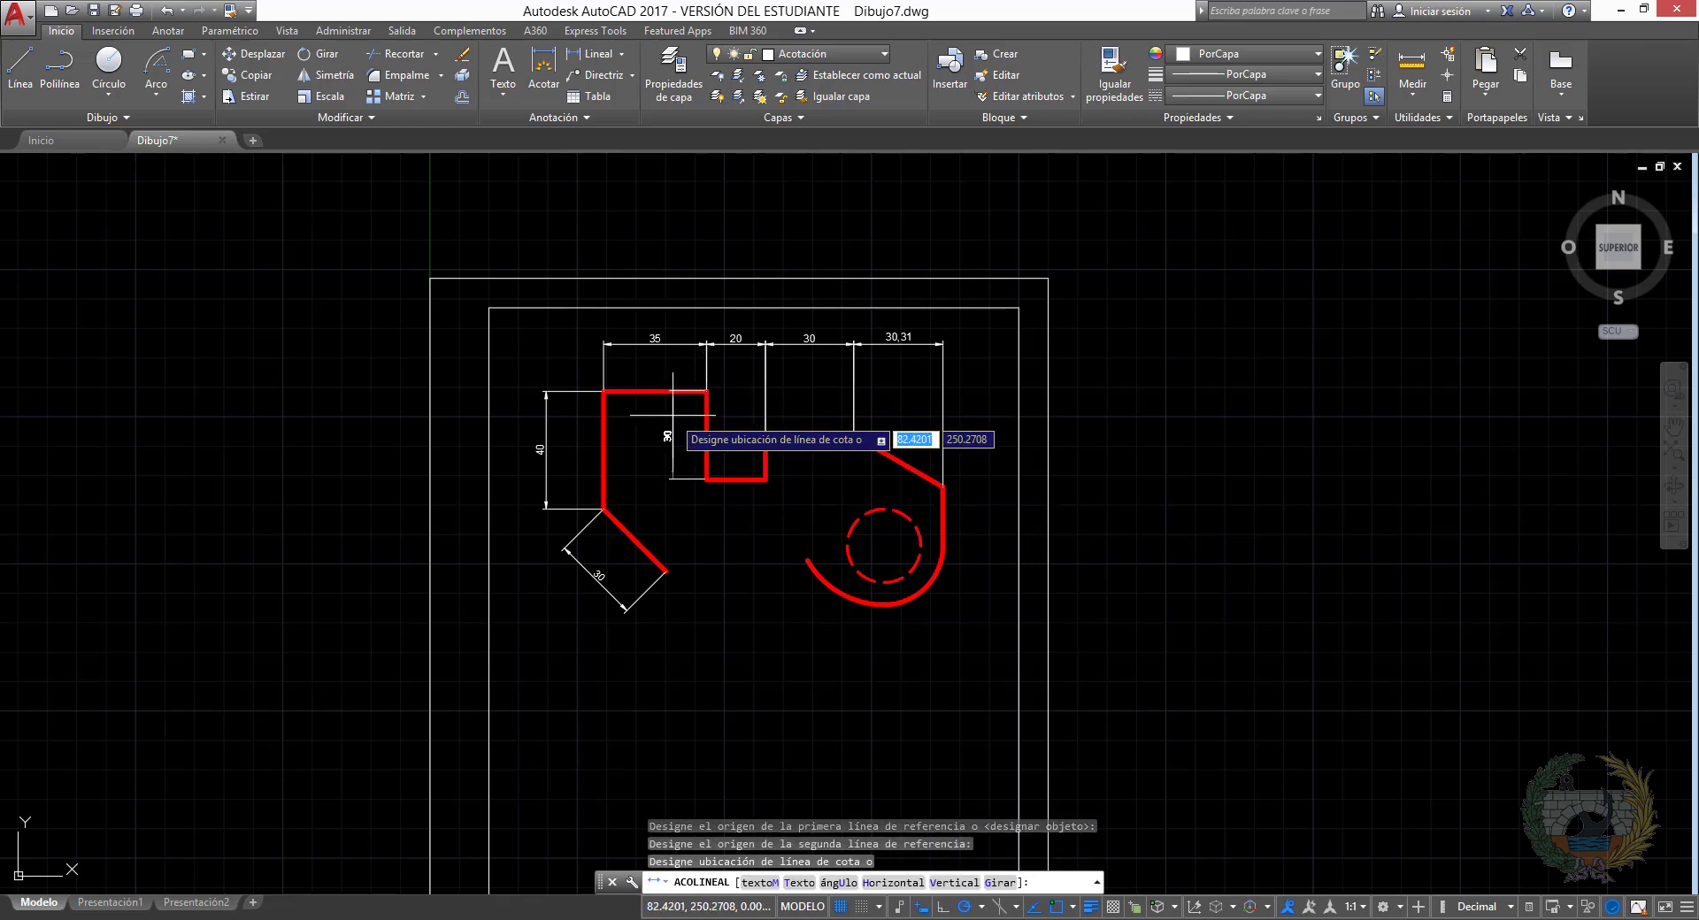
pyautogui.click(673, 415)
# Add a linear dimension to the notch's bottom line, placing it just below the line
pyautogui.rightClick(770, 449)
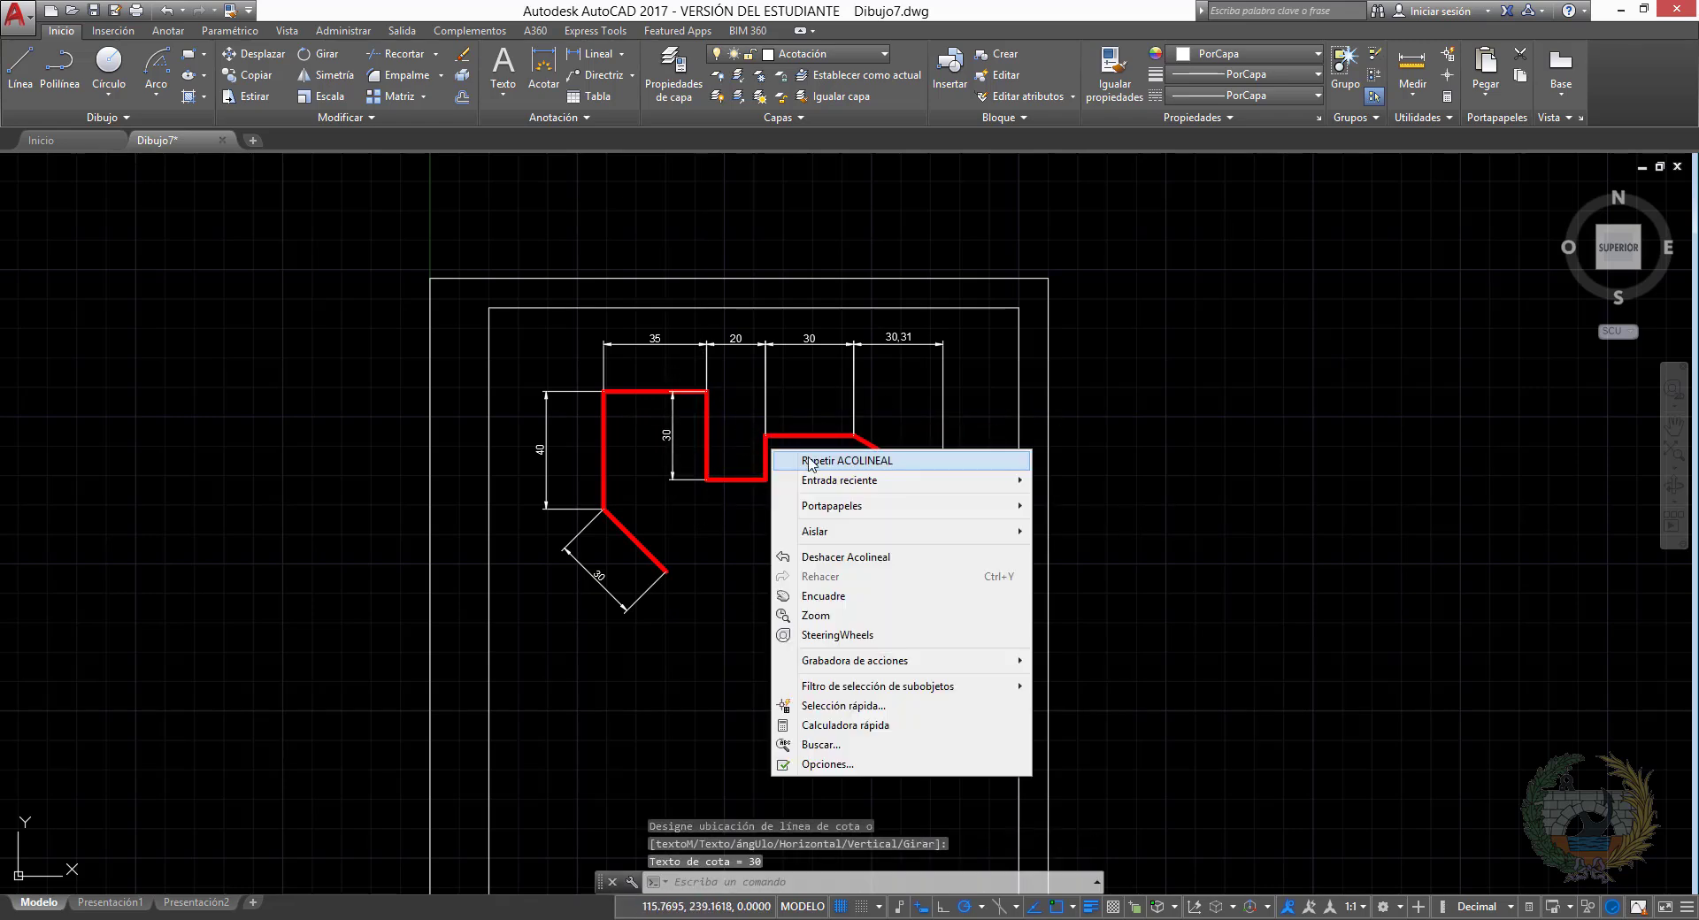
pyautogui.click(801, 458)
pyautogui.click(706, 479)
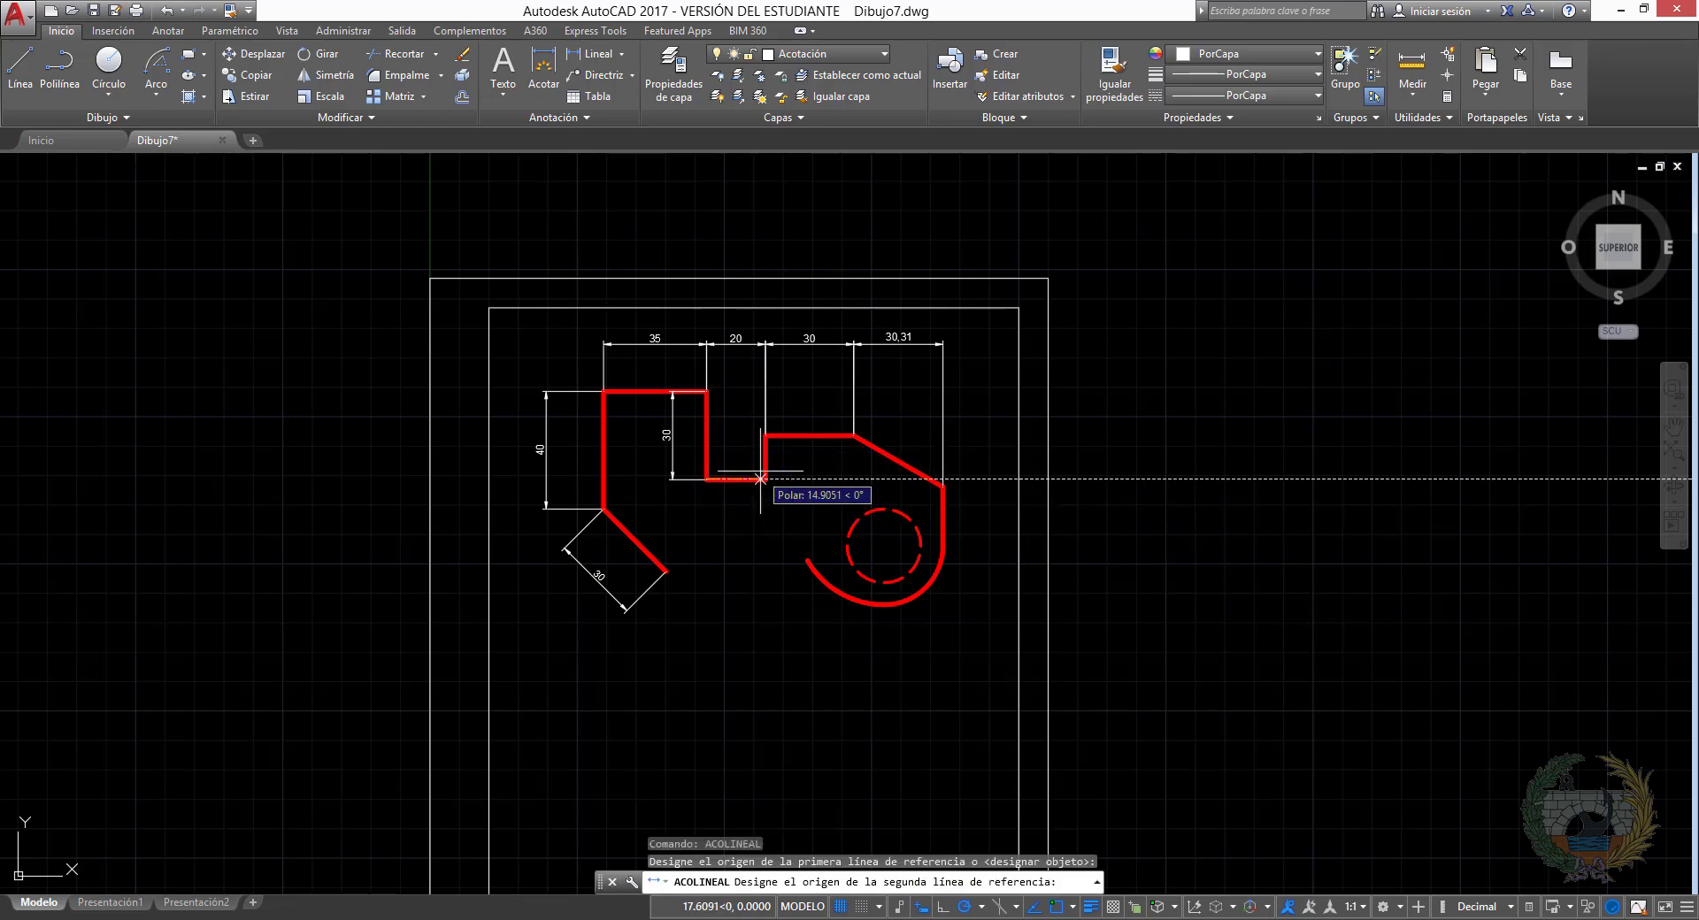
pyautogui.click(765, 479)
pyautogui.click(757, 510)
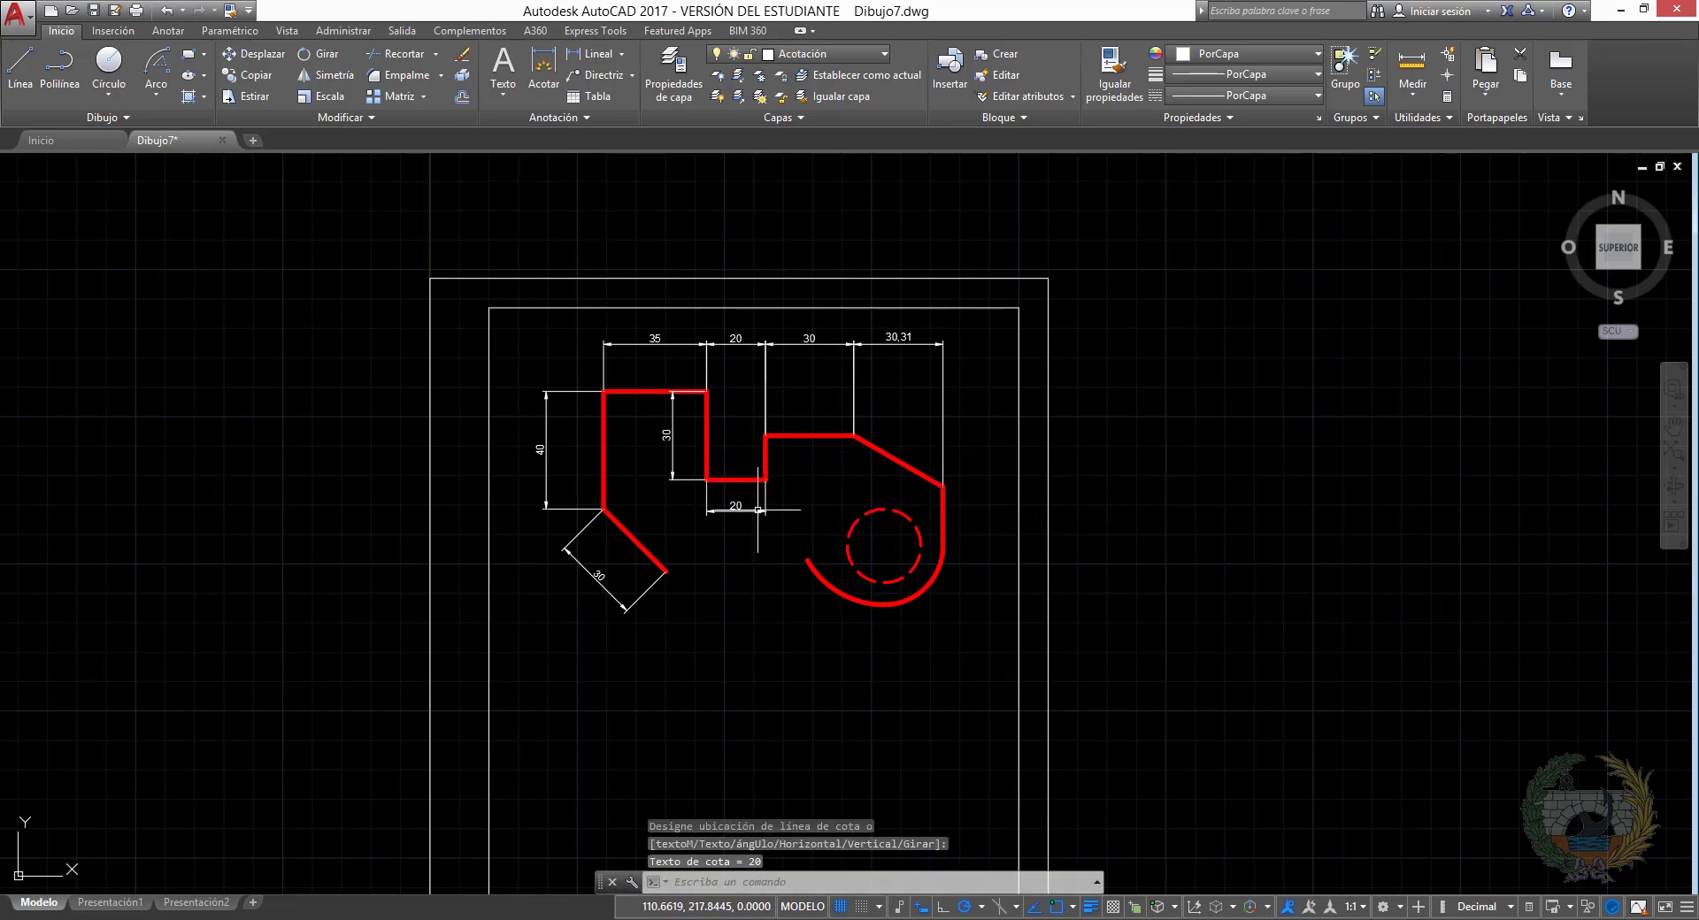
# Add a linear dimension to the notch's right vertical line, placing it to the right of the line
pyautogui.rightClick(806, 472)
pyautogui.click(831, 471)
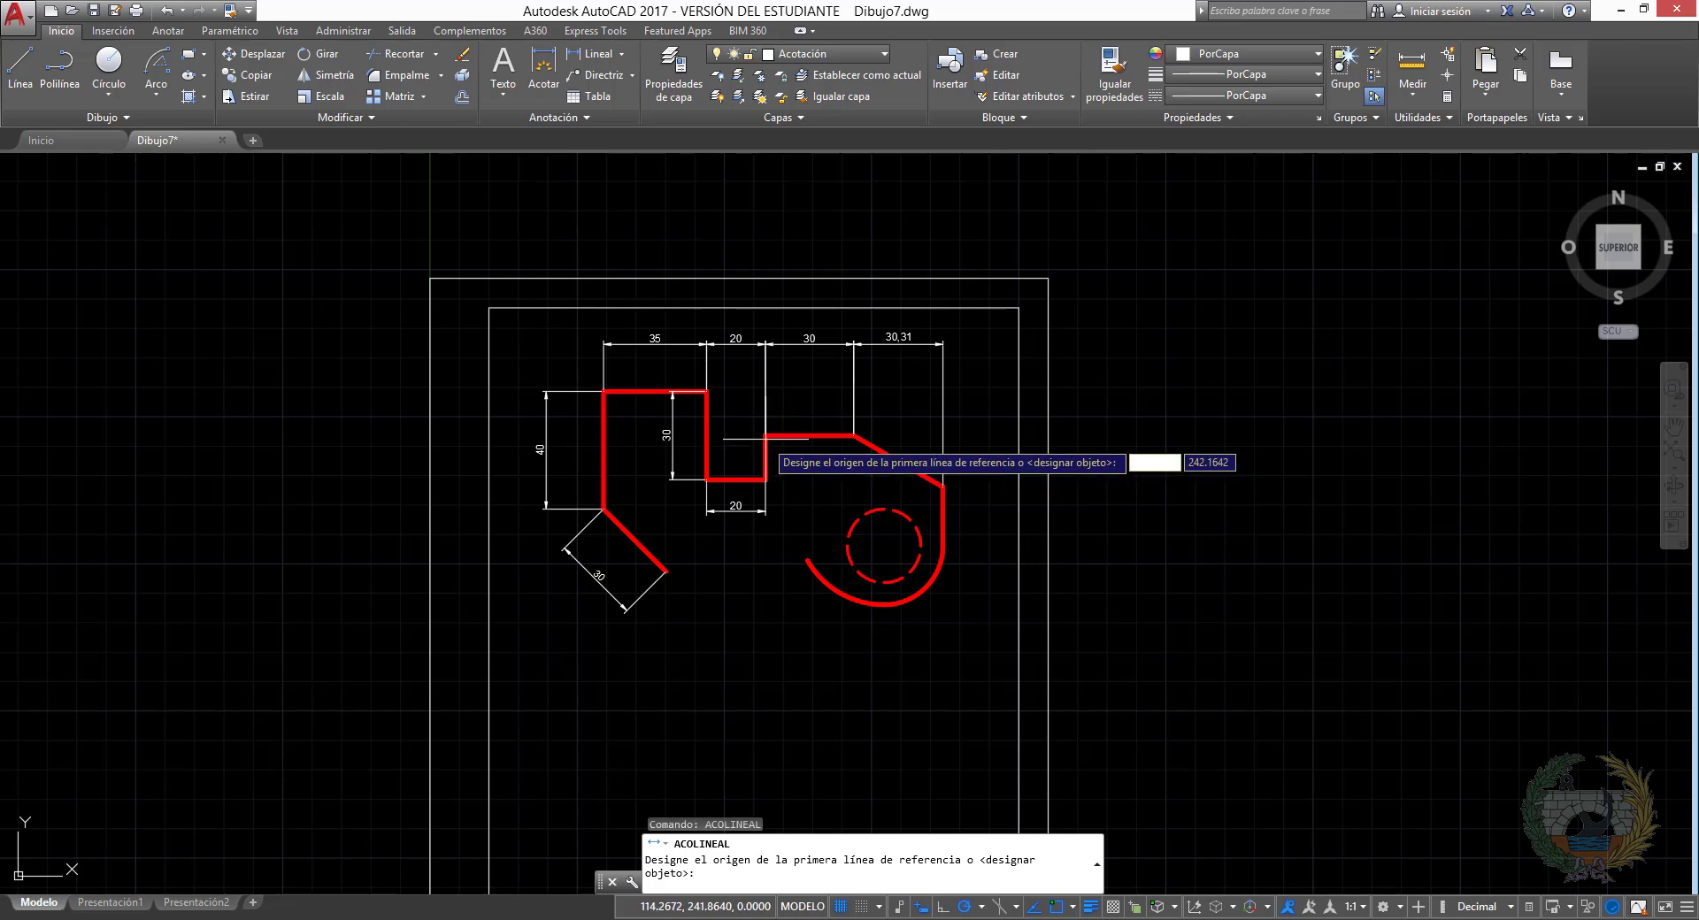
pyautogui.click(765, 436)
pyautogui.click(766, 478)
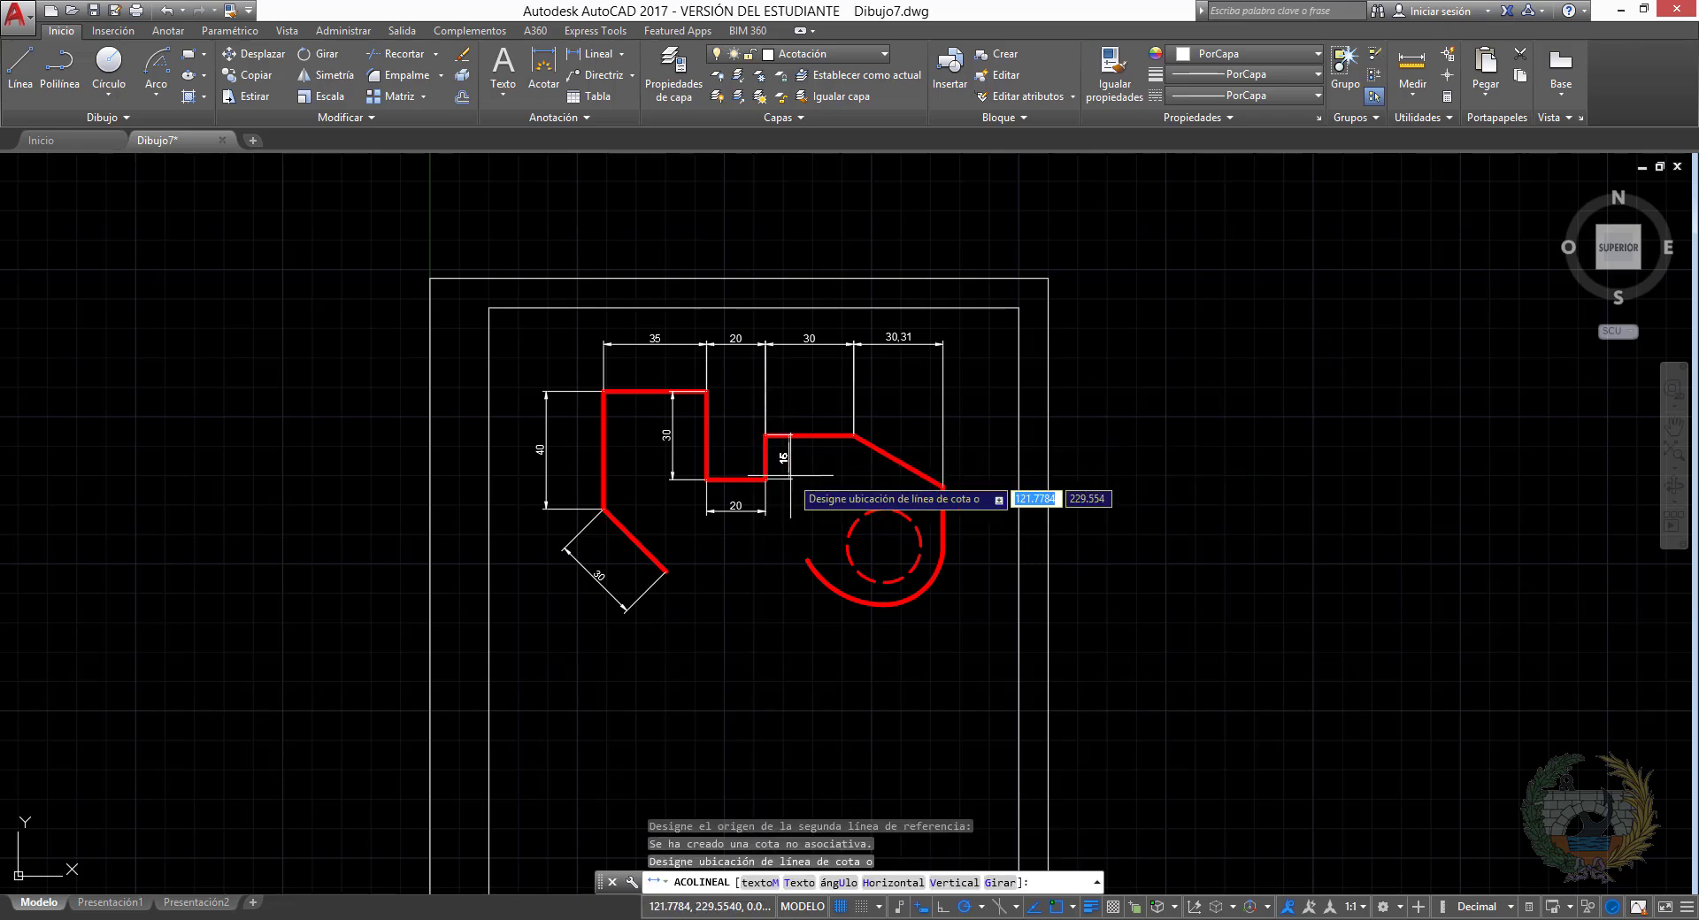
pyautogui.click(794, 475)
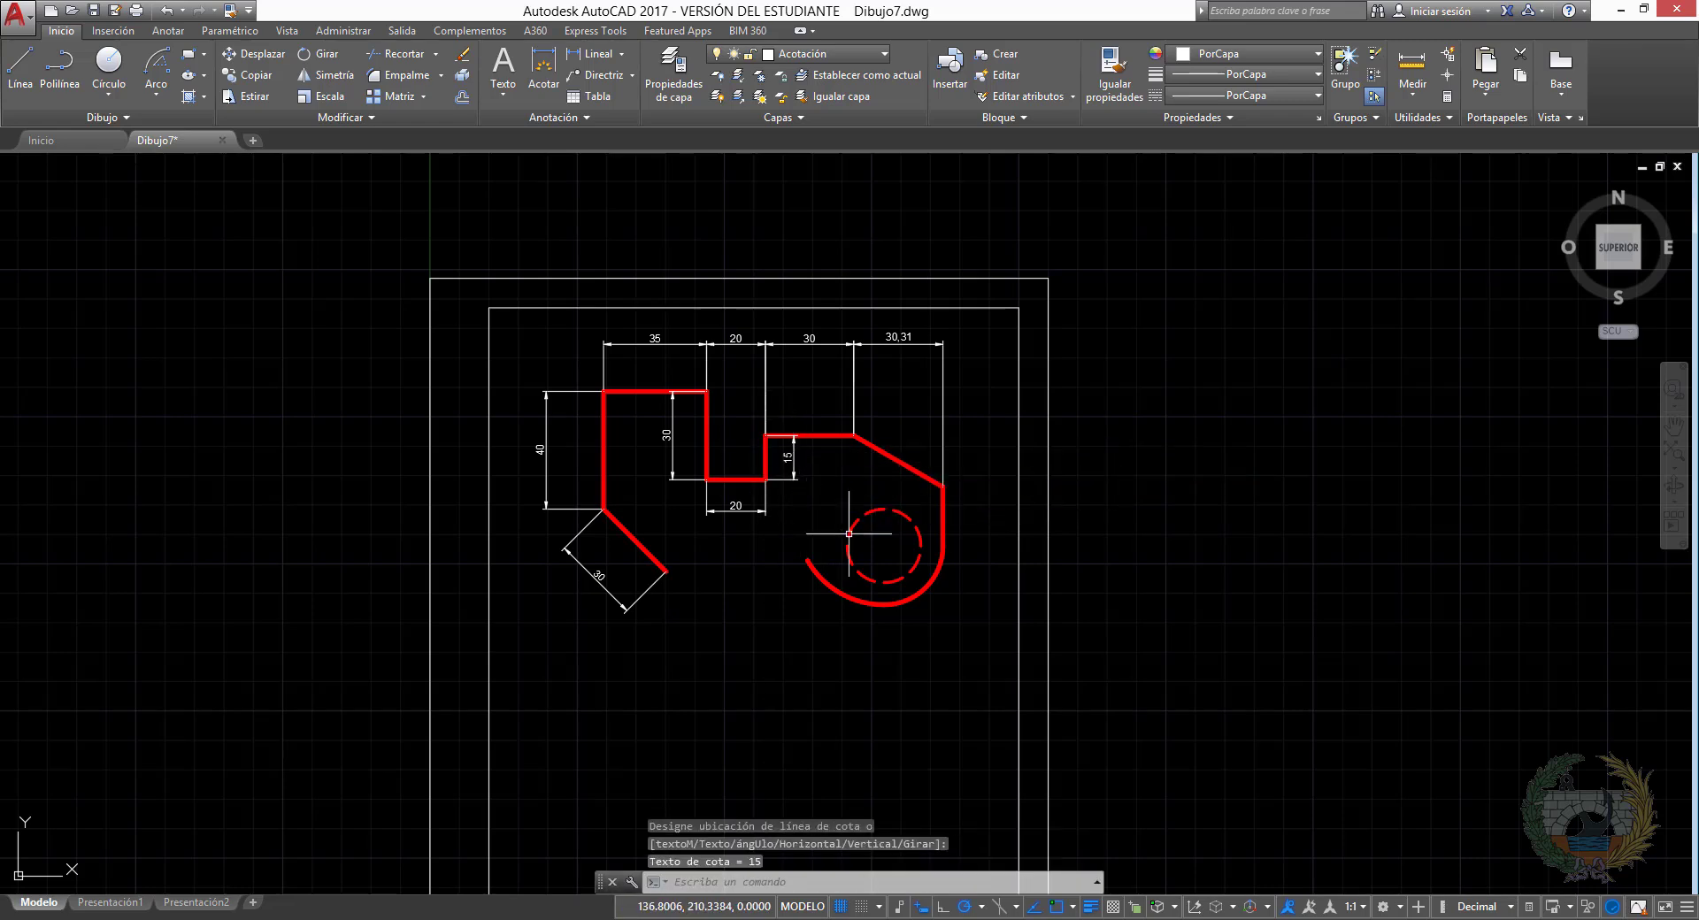
# Add a linear dimension to the contour's rightmost vertical line down to the arc, placing it to the right of the contour
pyautogui.rightClick(919, 471)
pyautogui.click(945, 480)
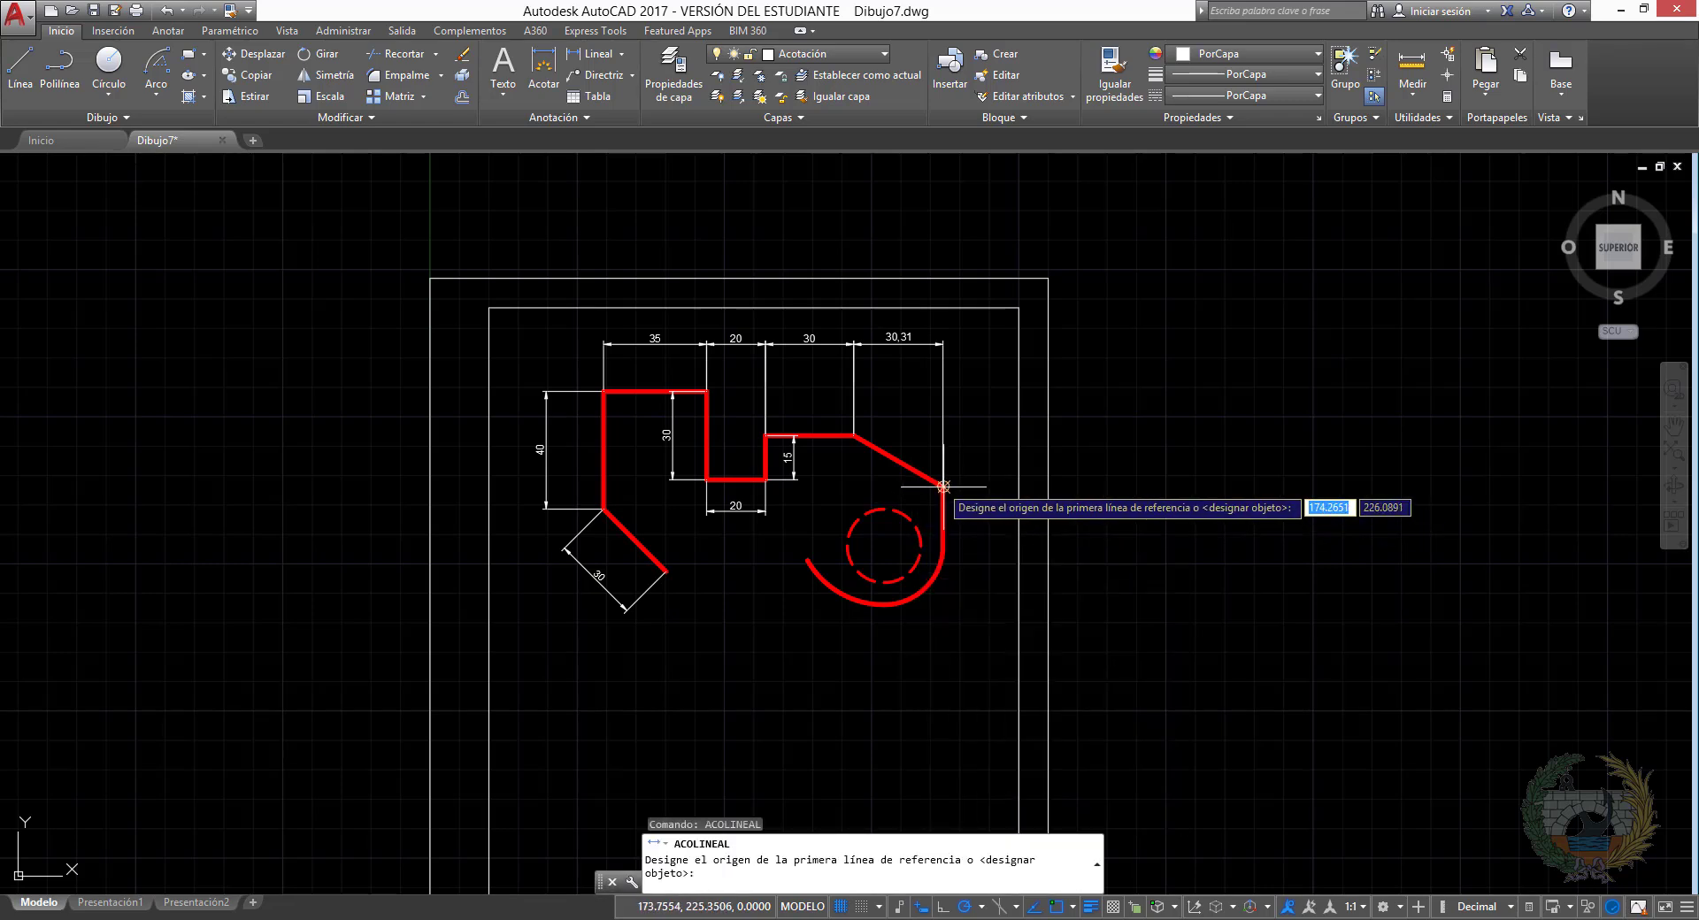
pyautogui.click(942, 484)
pyautogui.click(944, 544)
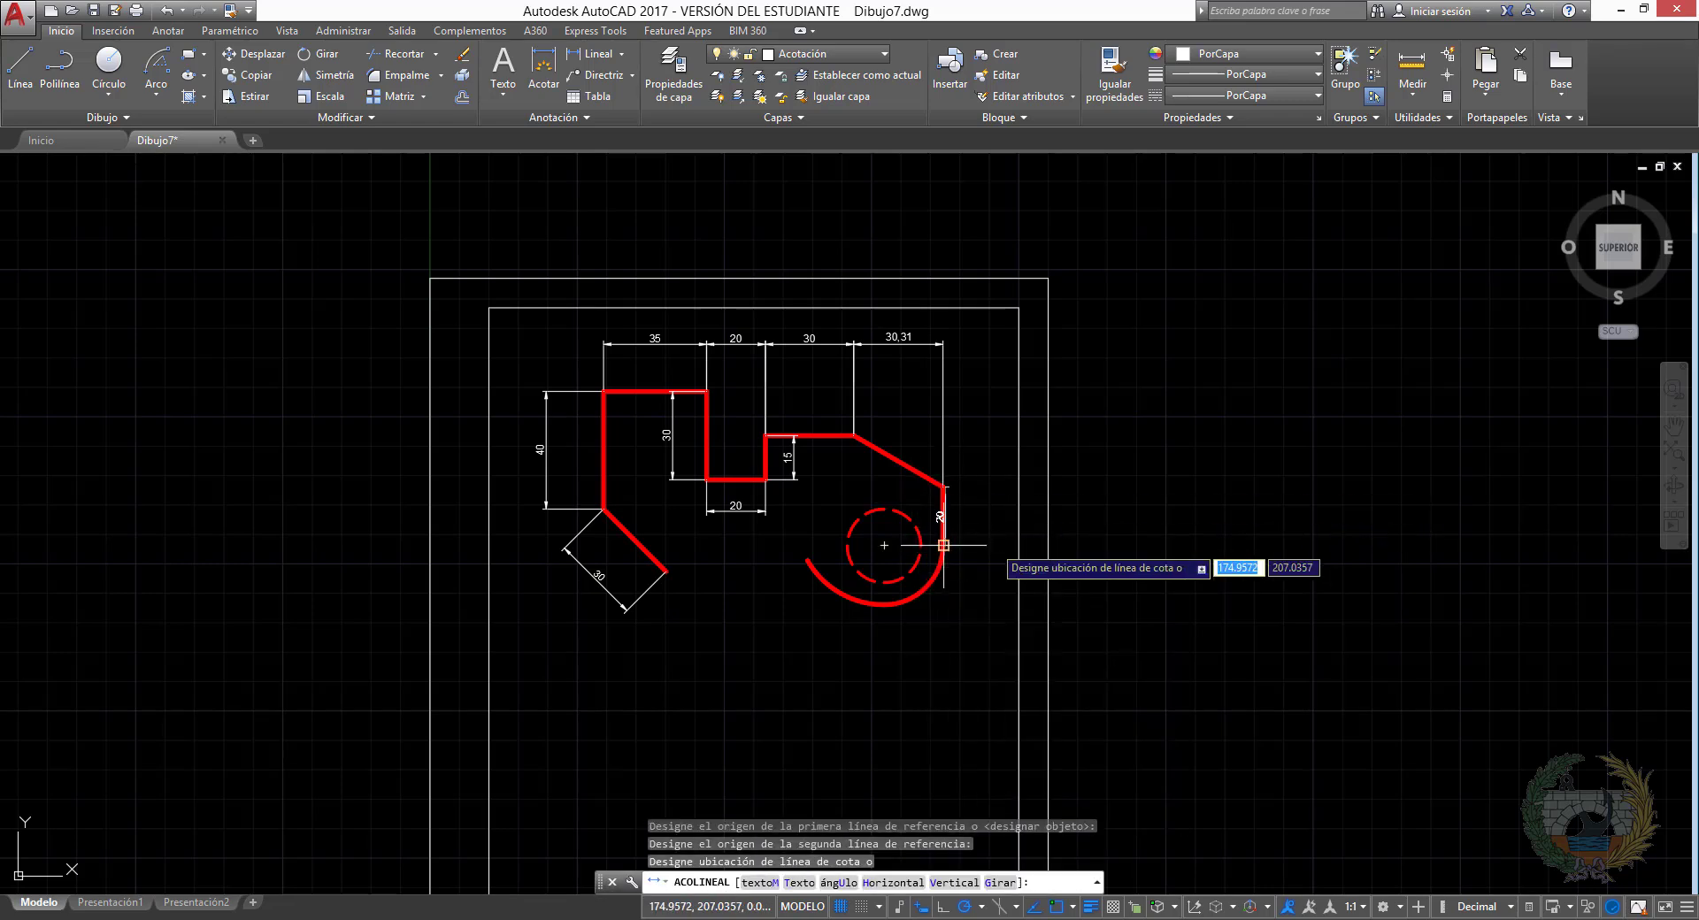
pyautogui.click(982, 538)
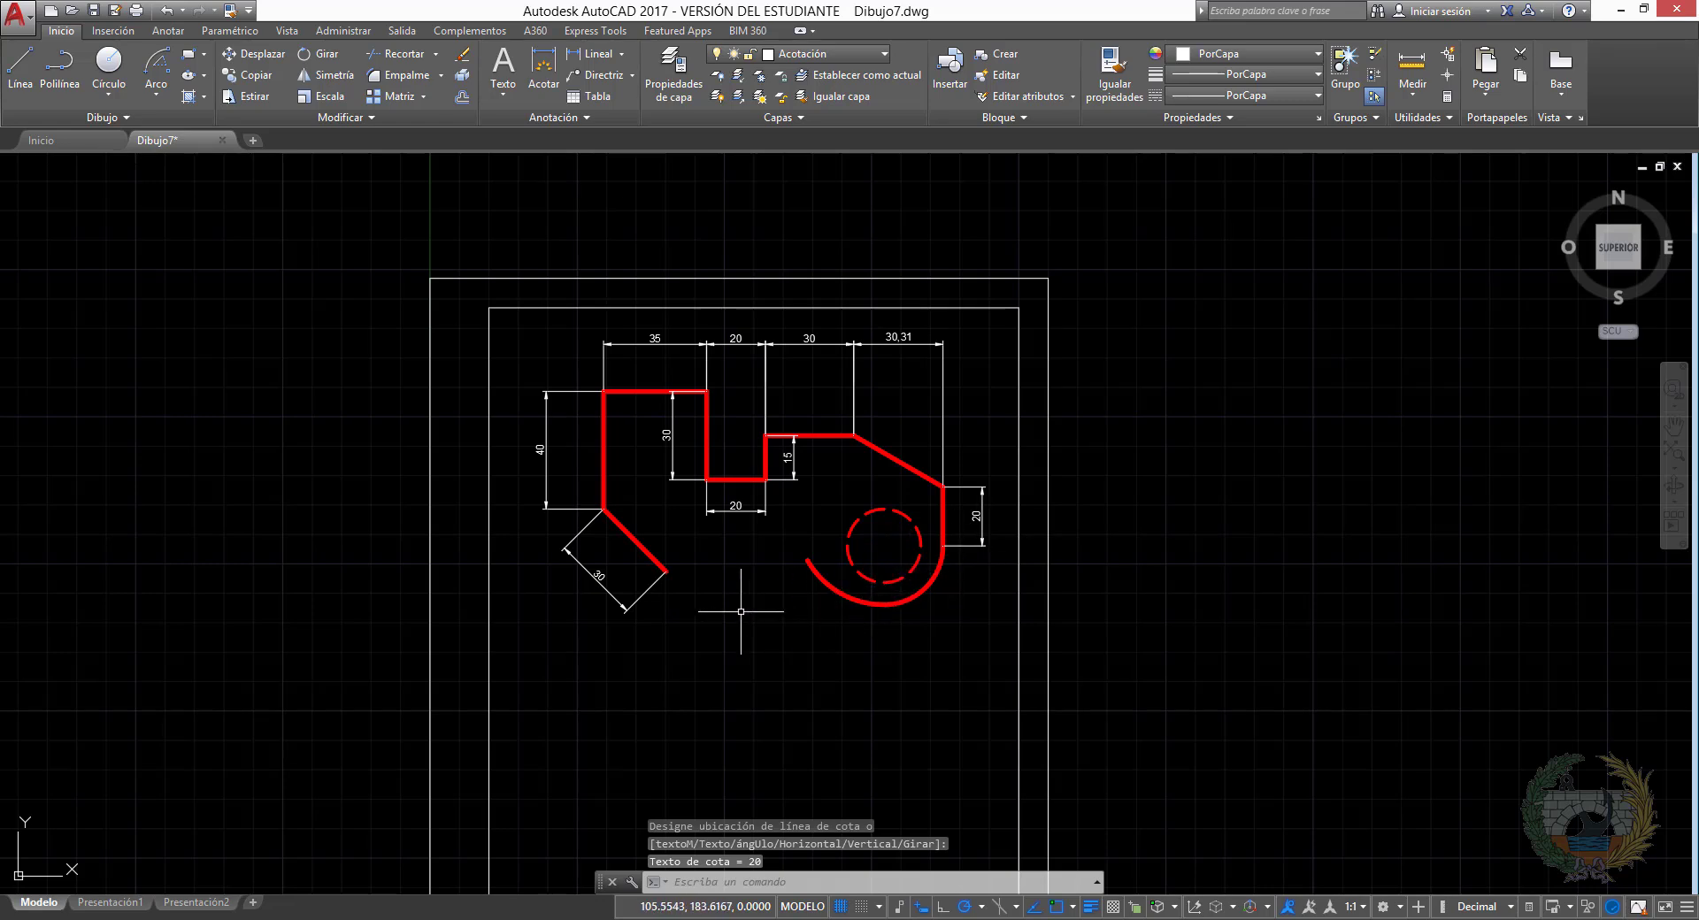
# Add an aligned dimension to the contour's upper right slanted line, placing it above the line
pyautogui.click(622, 54)
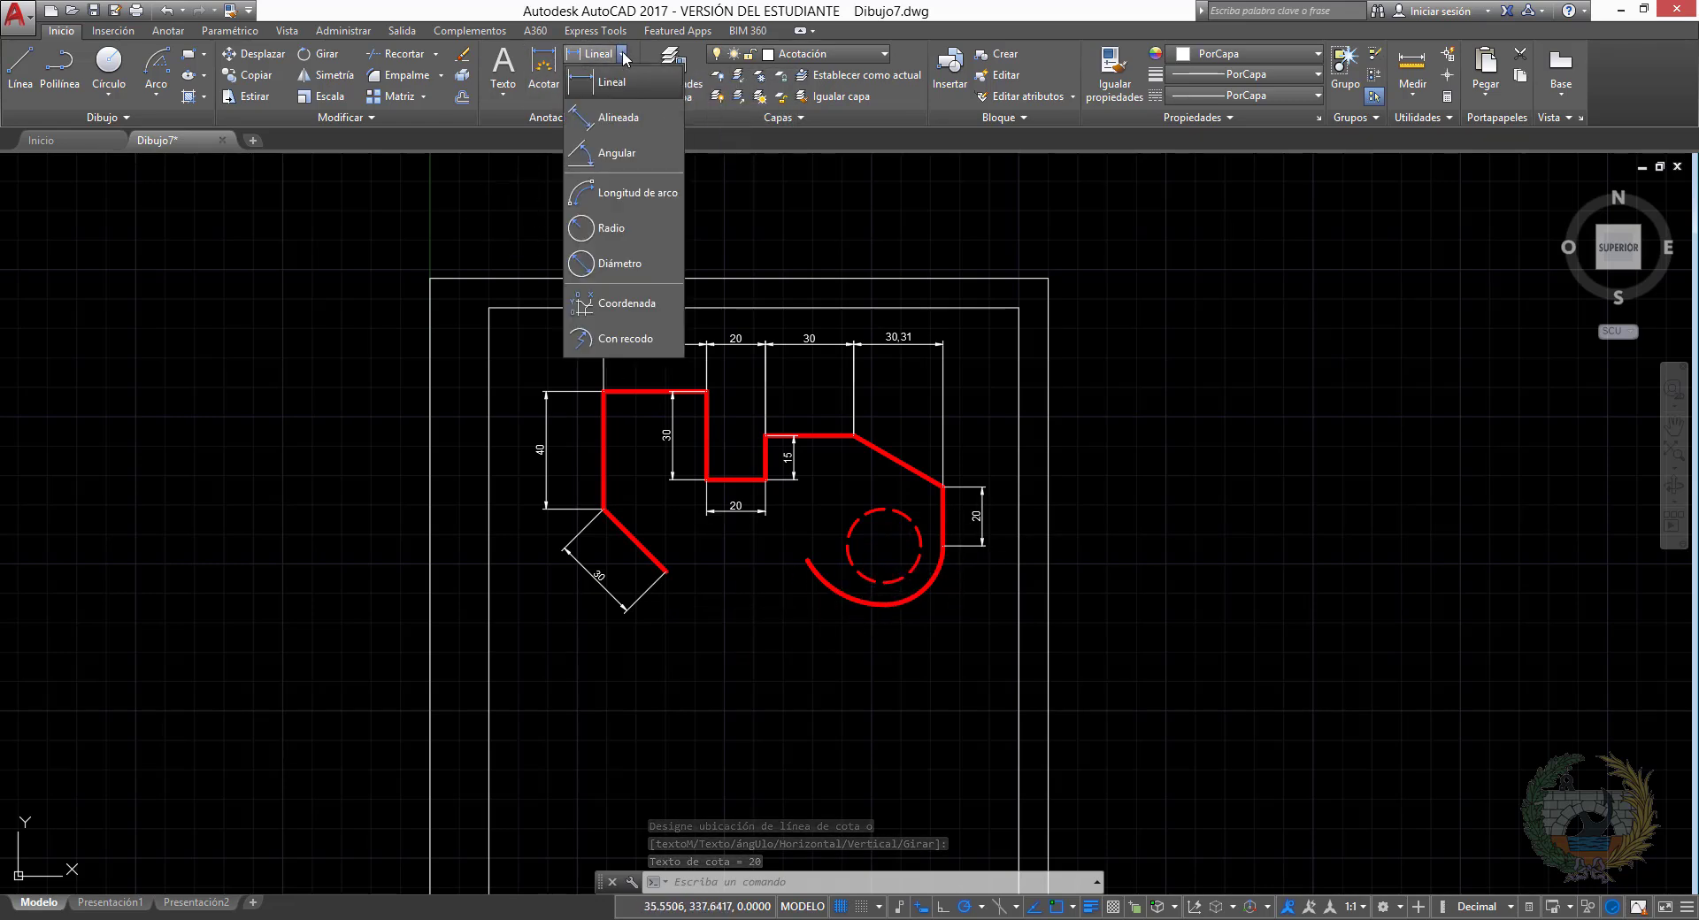
pyautogui.click(635, 126)
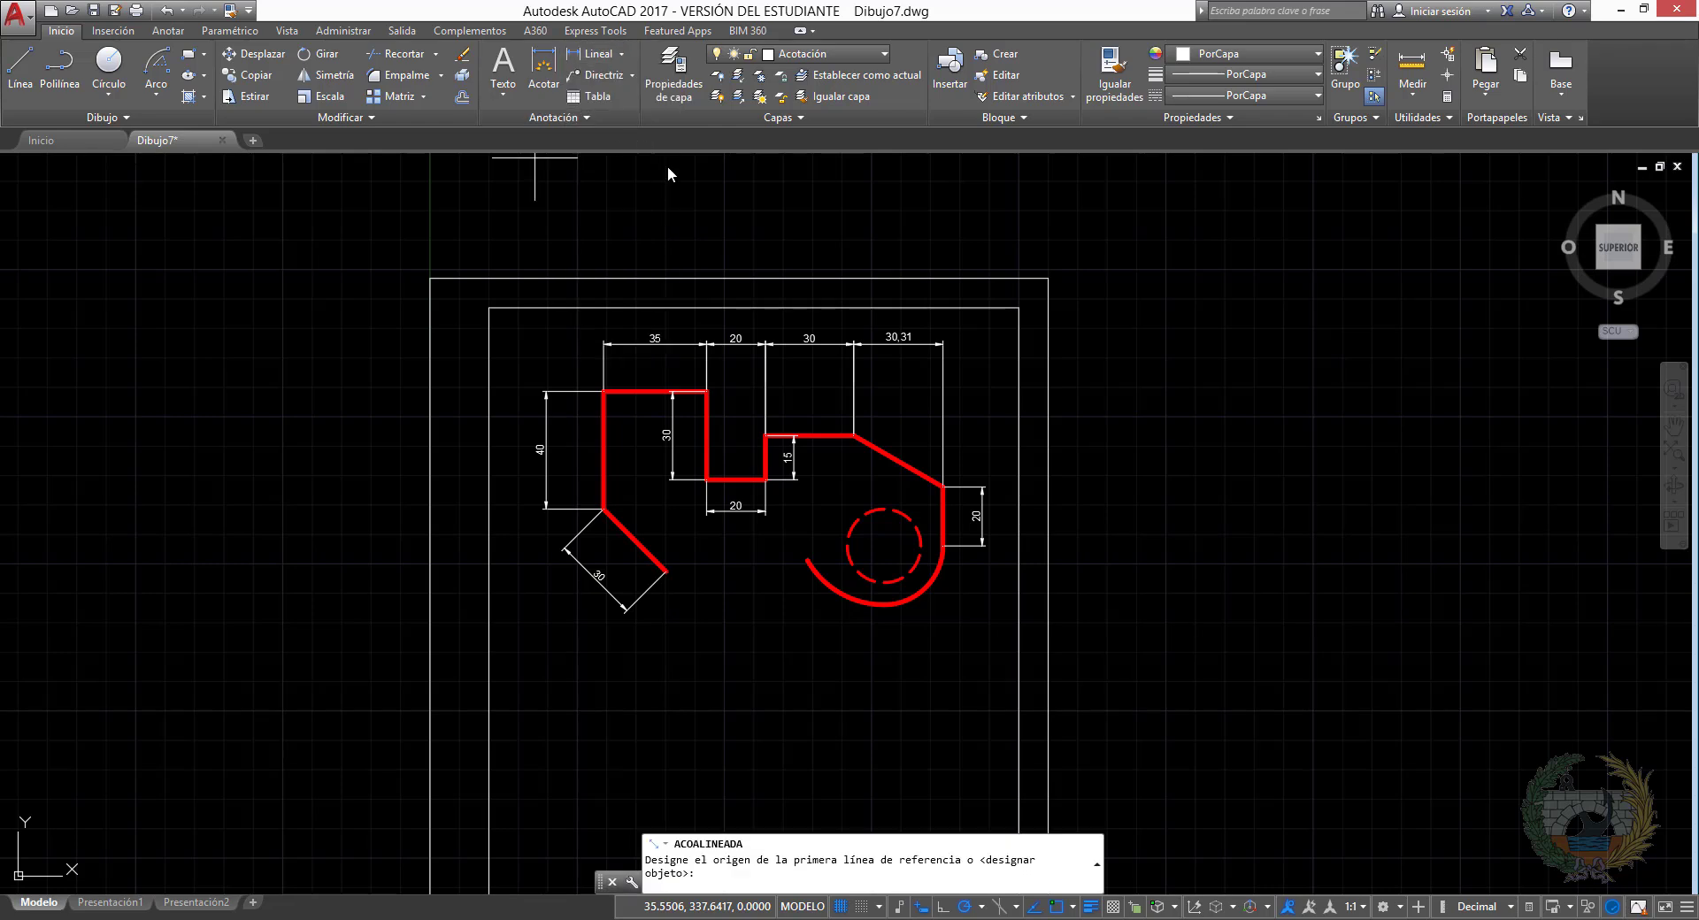
pyautogui.click(853, 434)
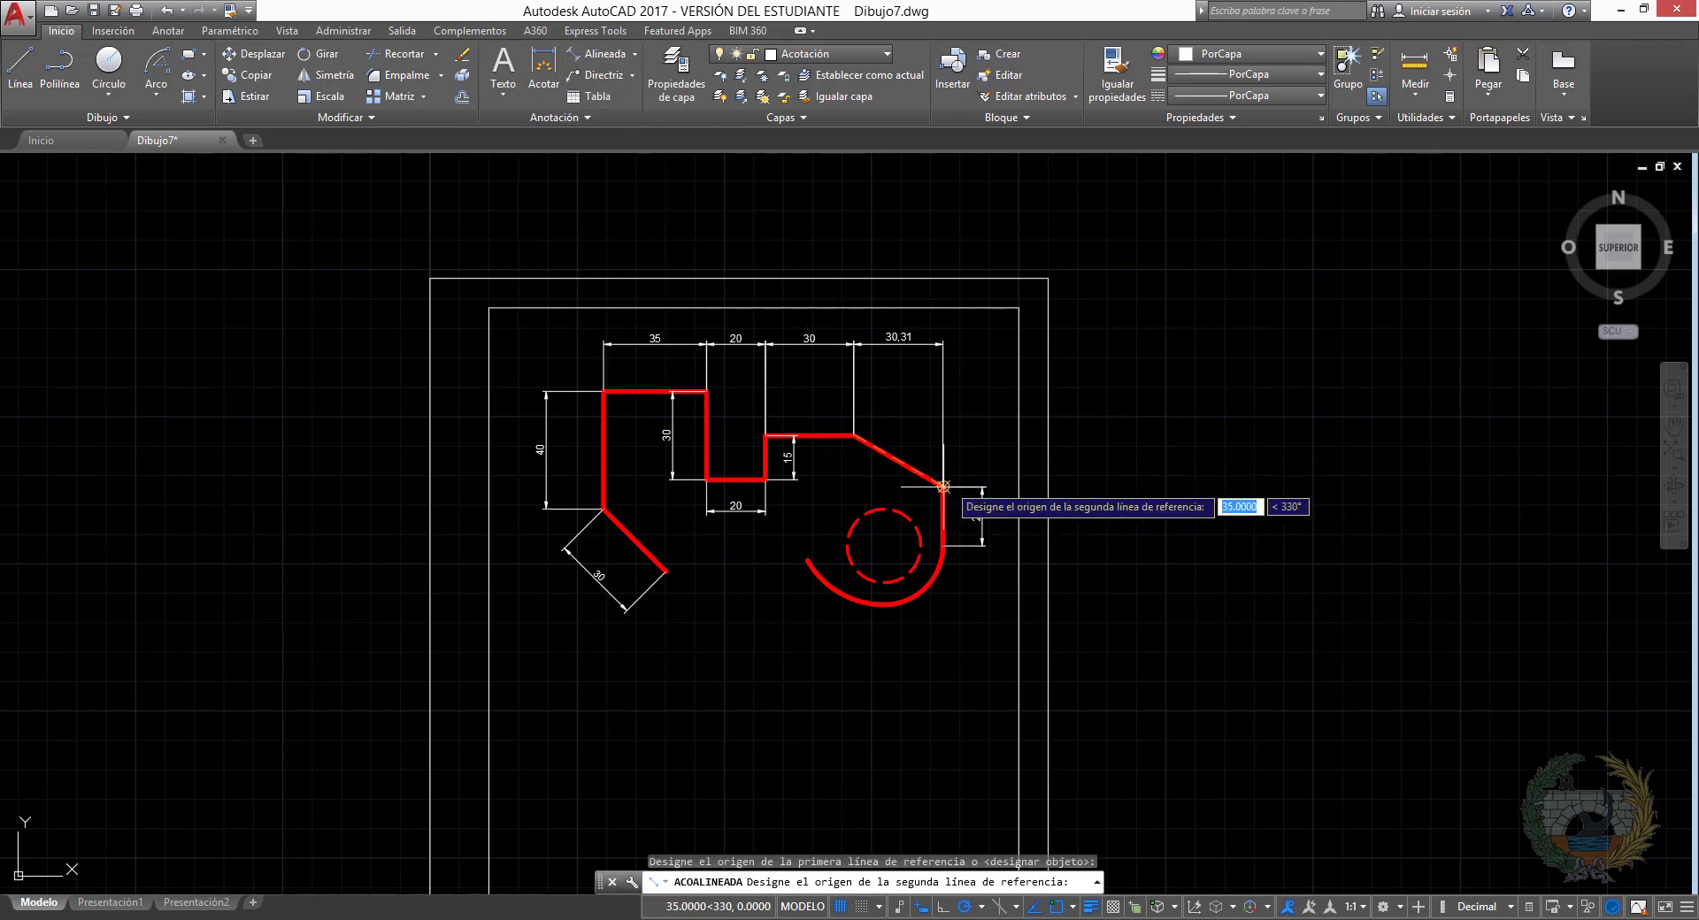
pyautogui.click(943, 487)
pyautogui.click(958, 462)
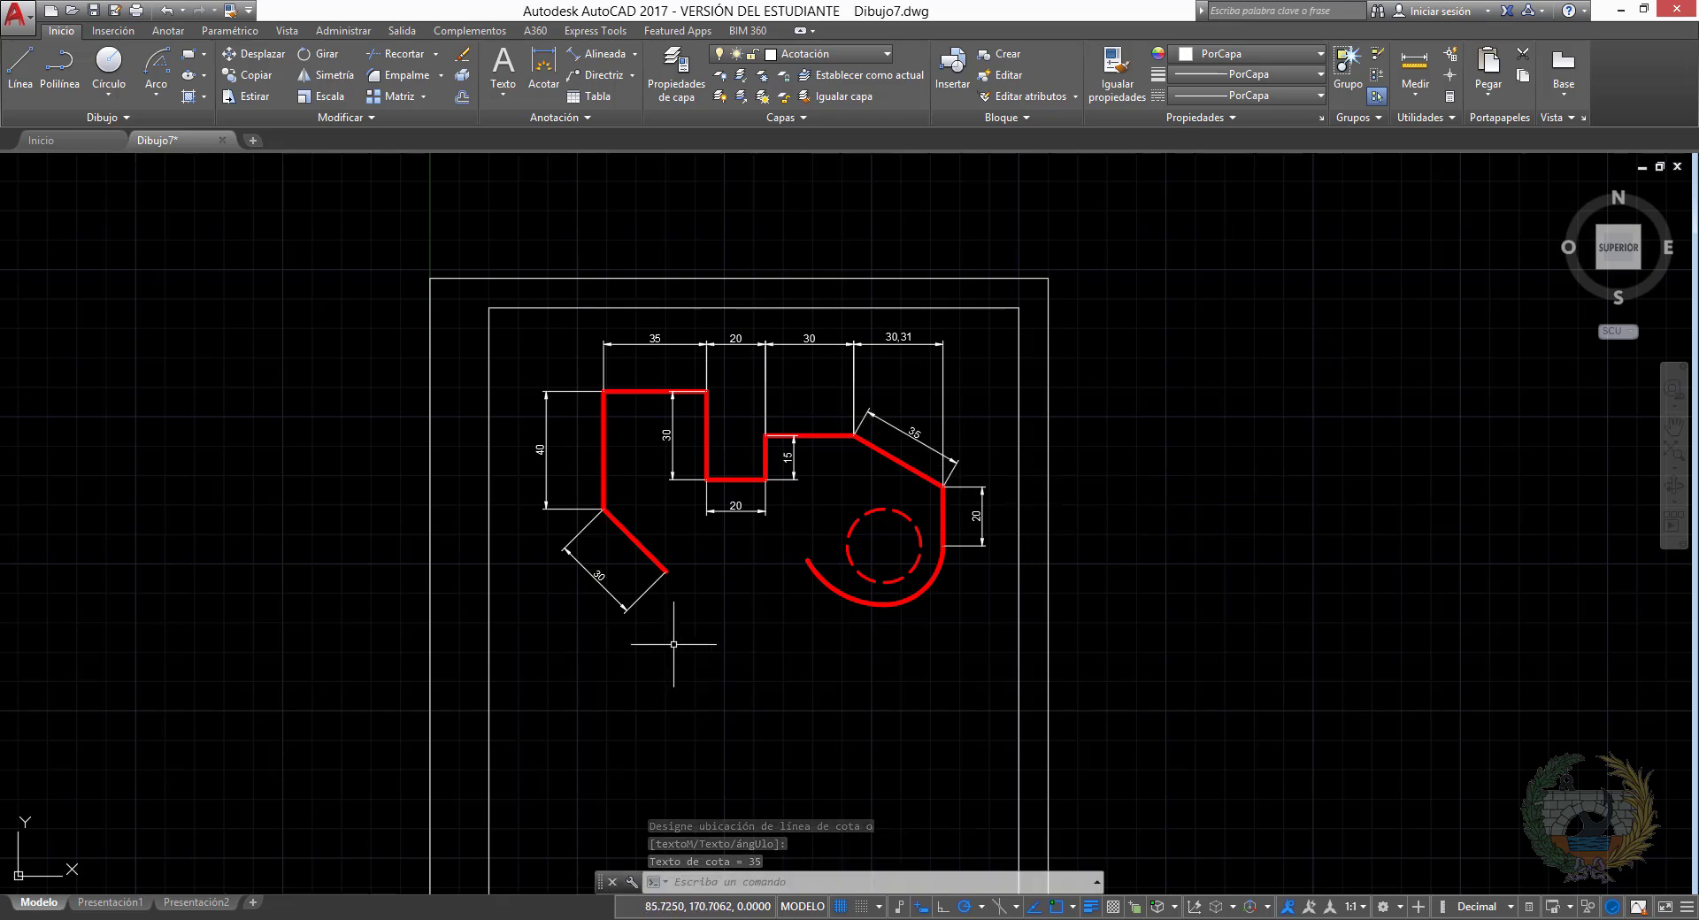
pyautogui.click(636, 55)
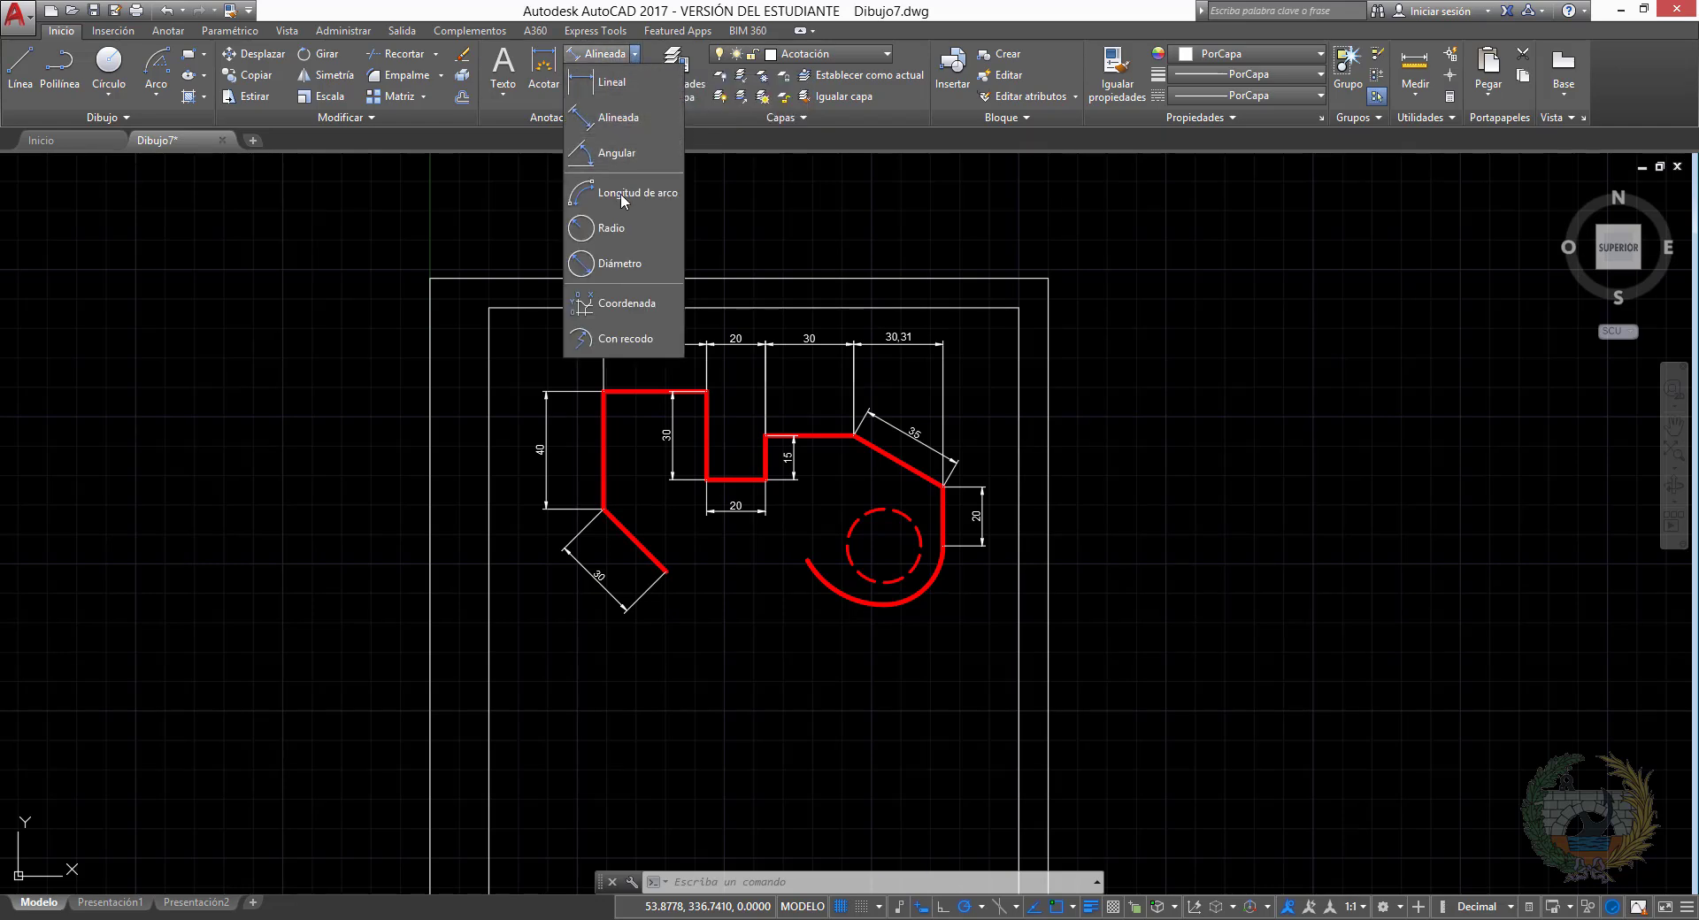
pyautogui.click(635, 54)
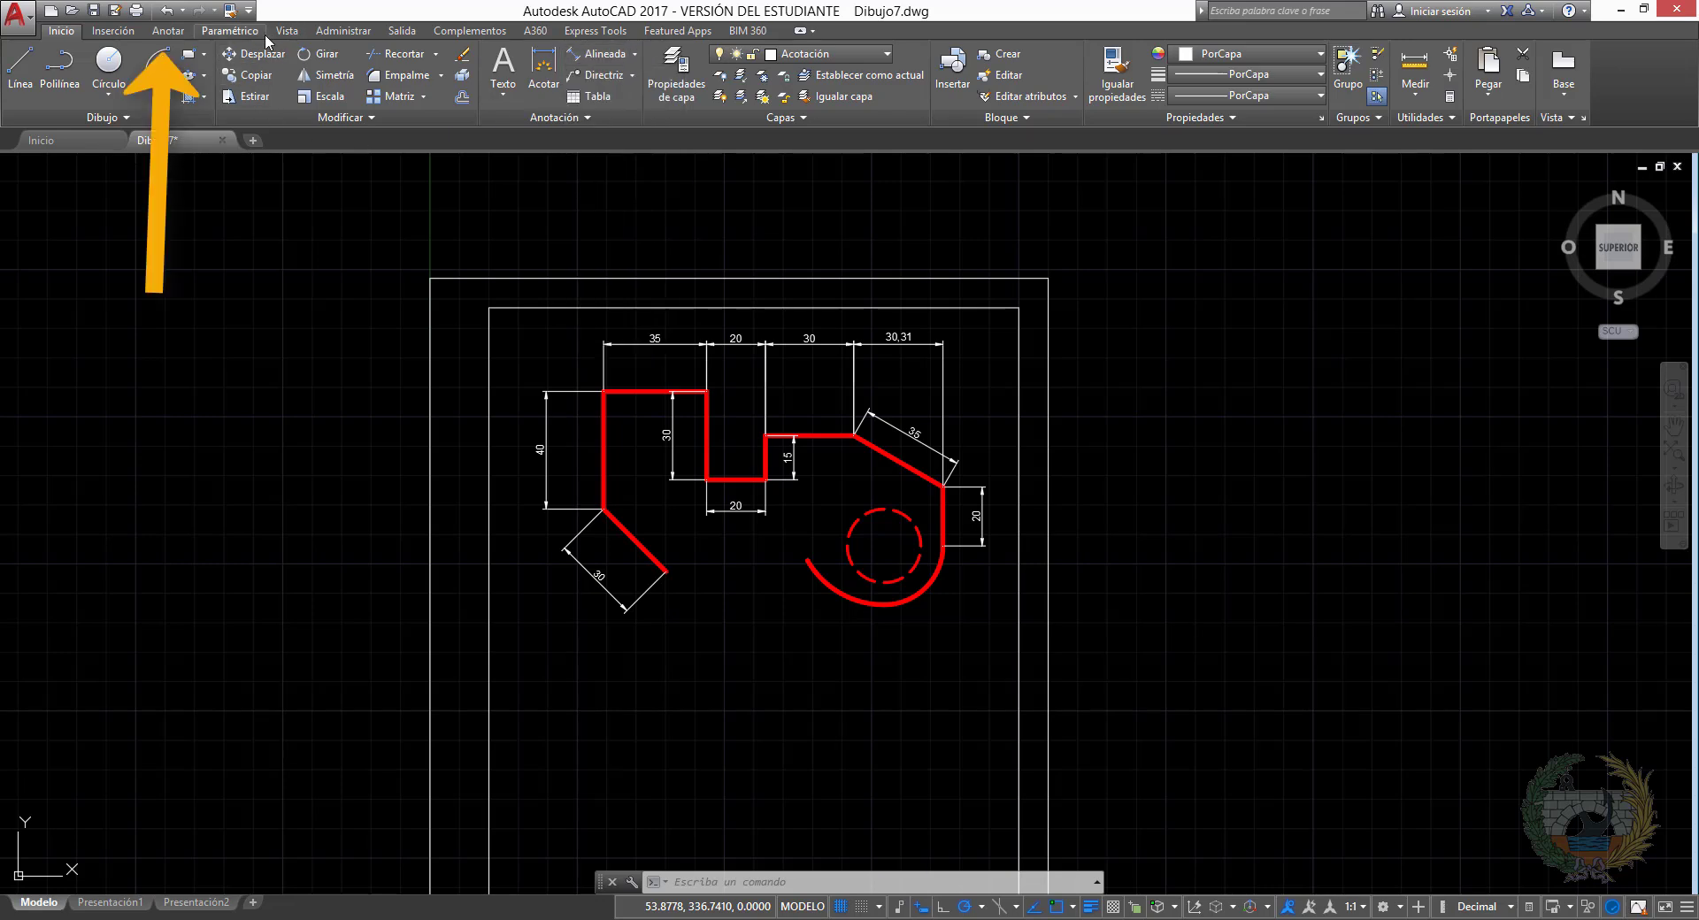
pyautogui.click(168, 31)
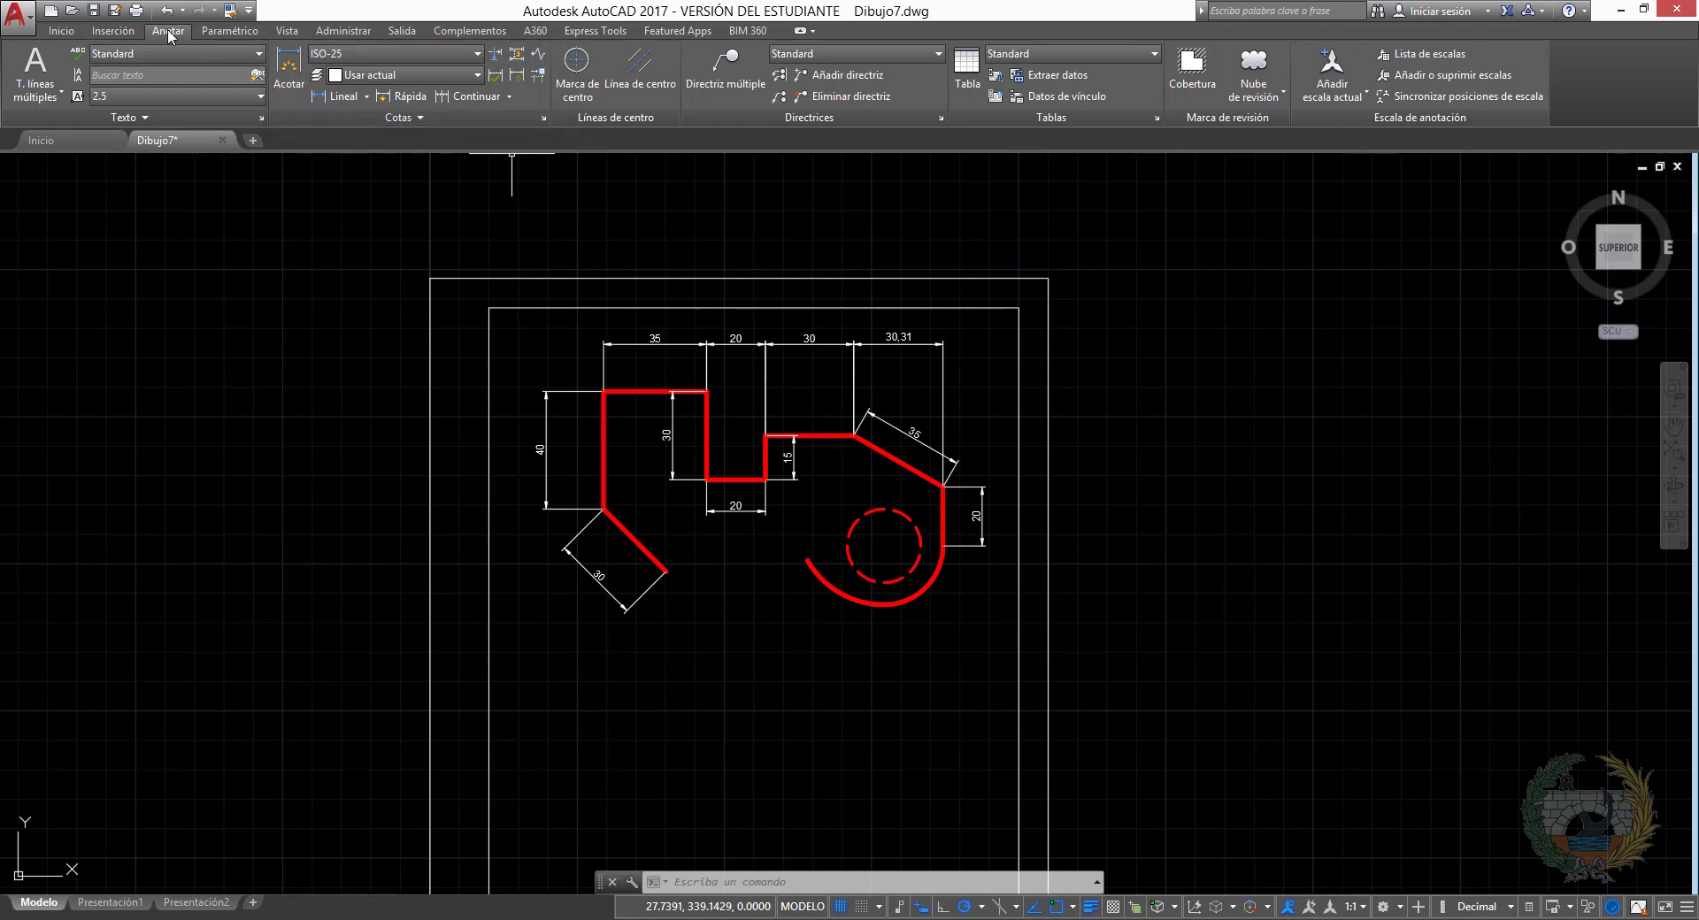
pyautogui.click(61, 33)
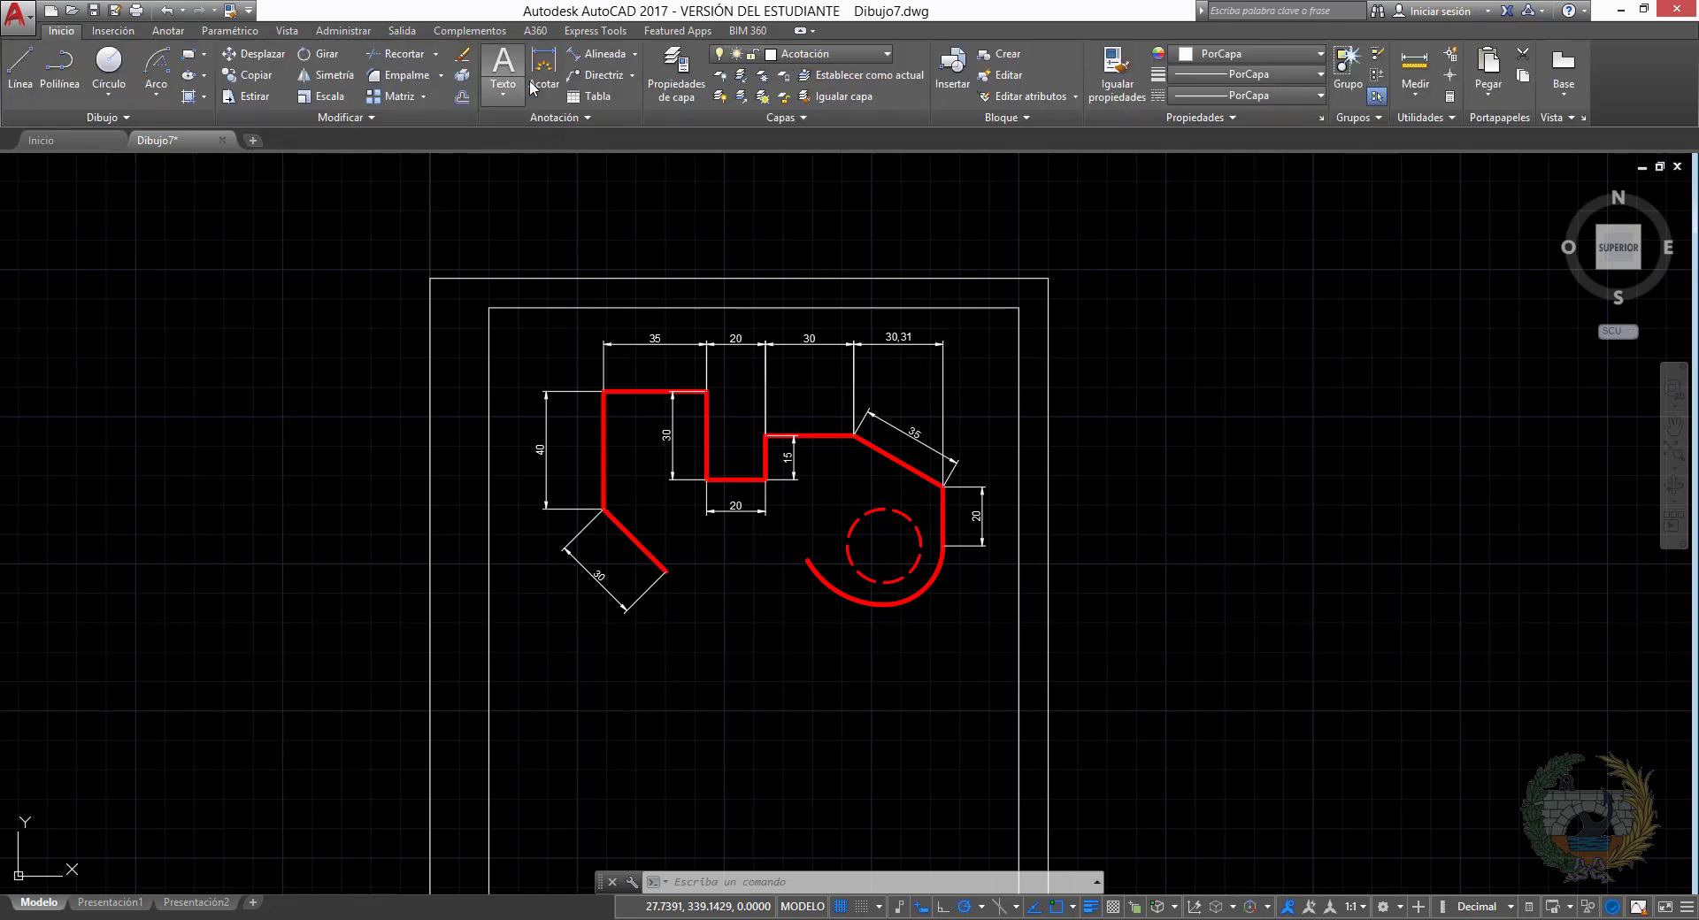
# Add a radius dimension to the contour's lower right arc, placing its text just outside the arc
pyautogui.click(635, 55)
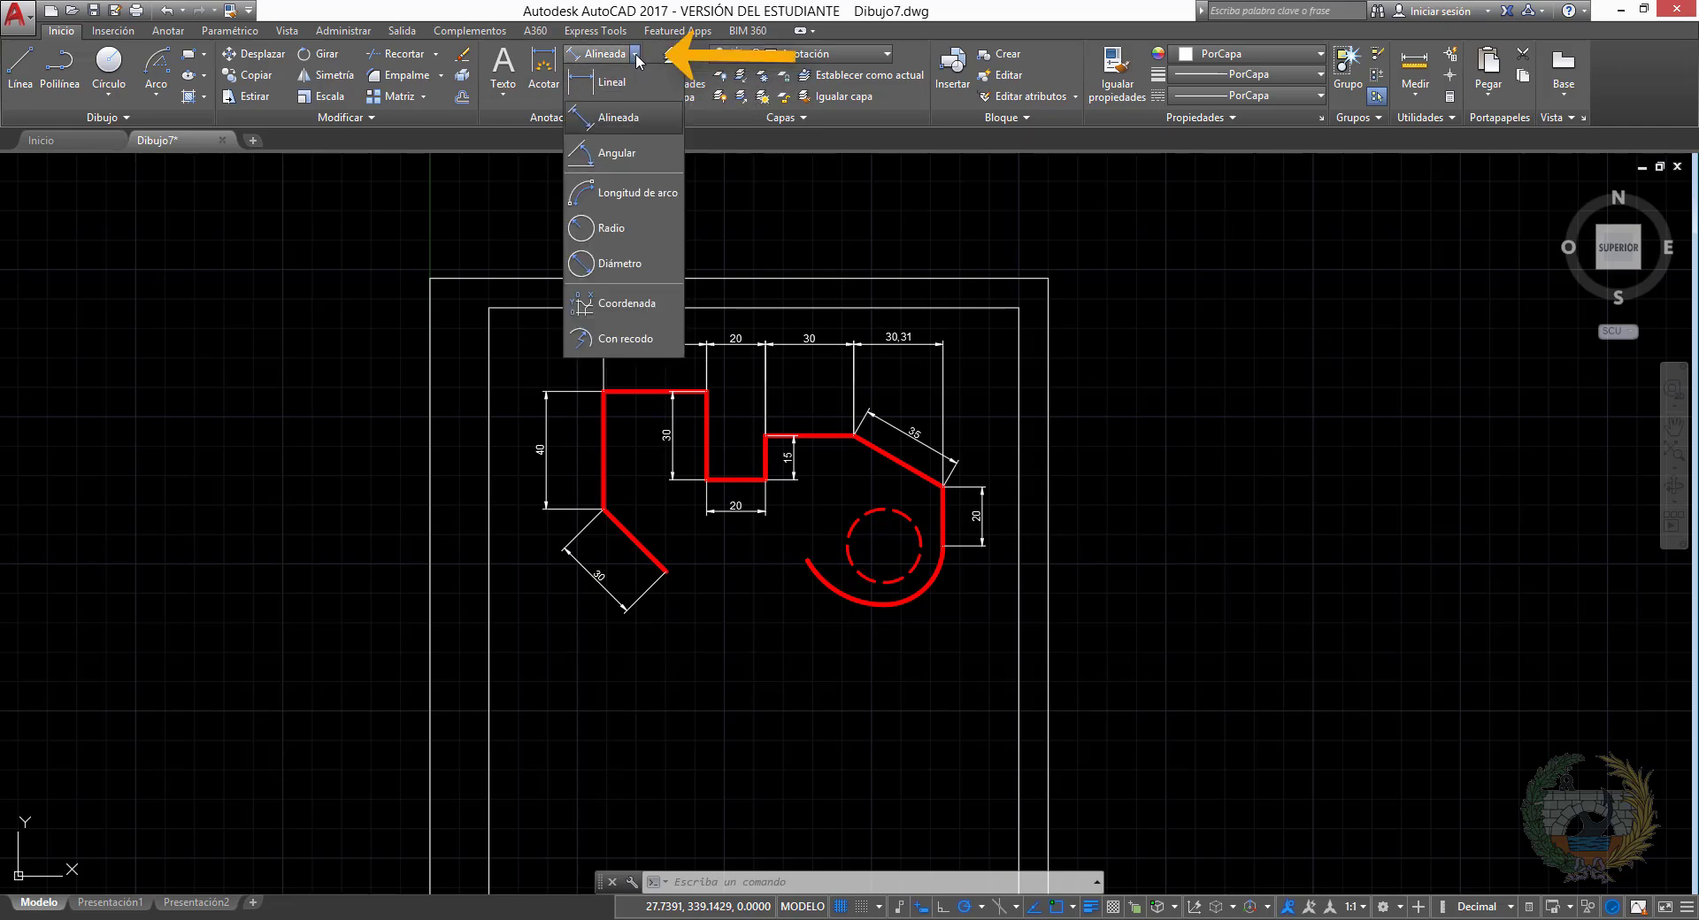
pyautogui.click(608, 231)
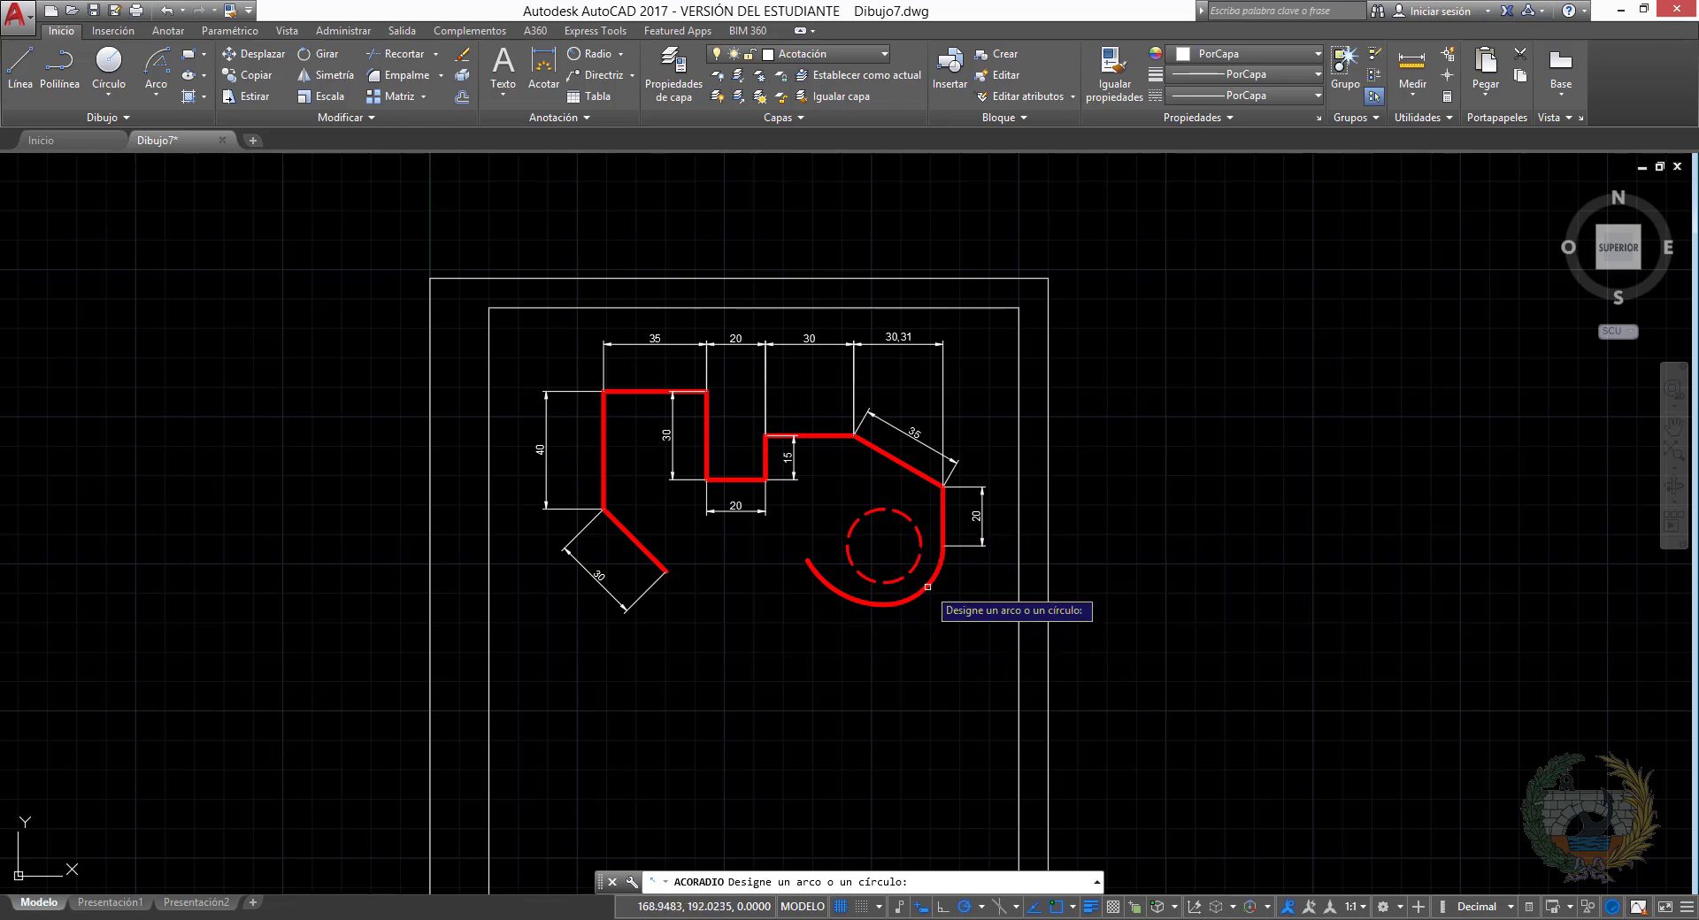
pyautogui.click(928, 587)
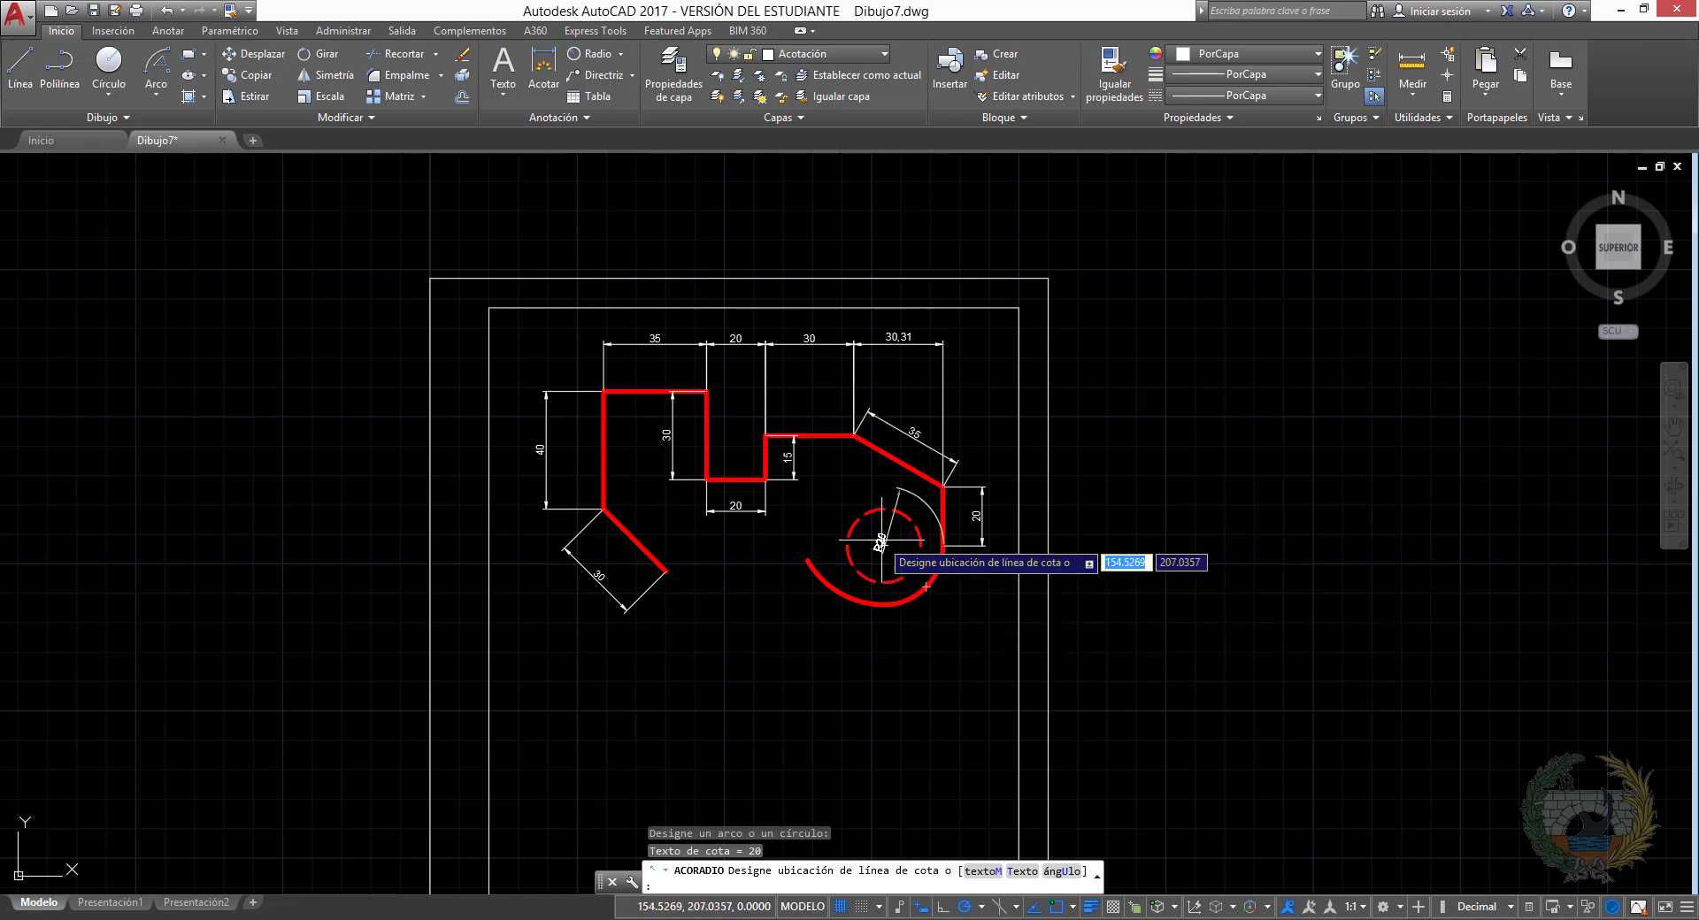
pyautogui.click(957, 603)
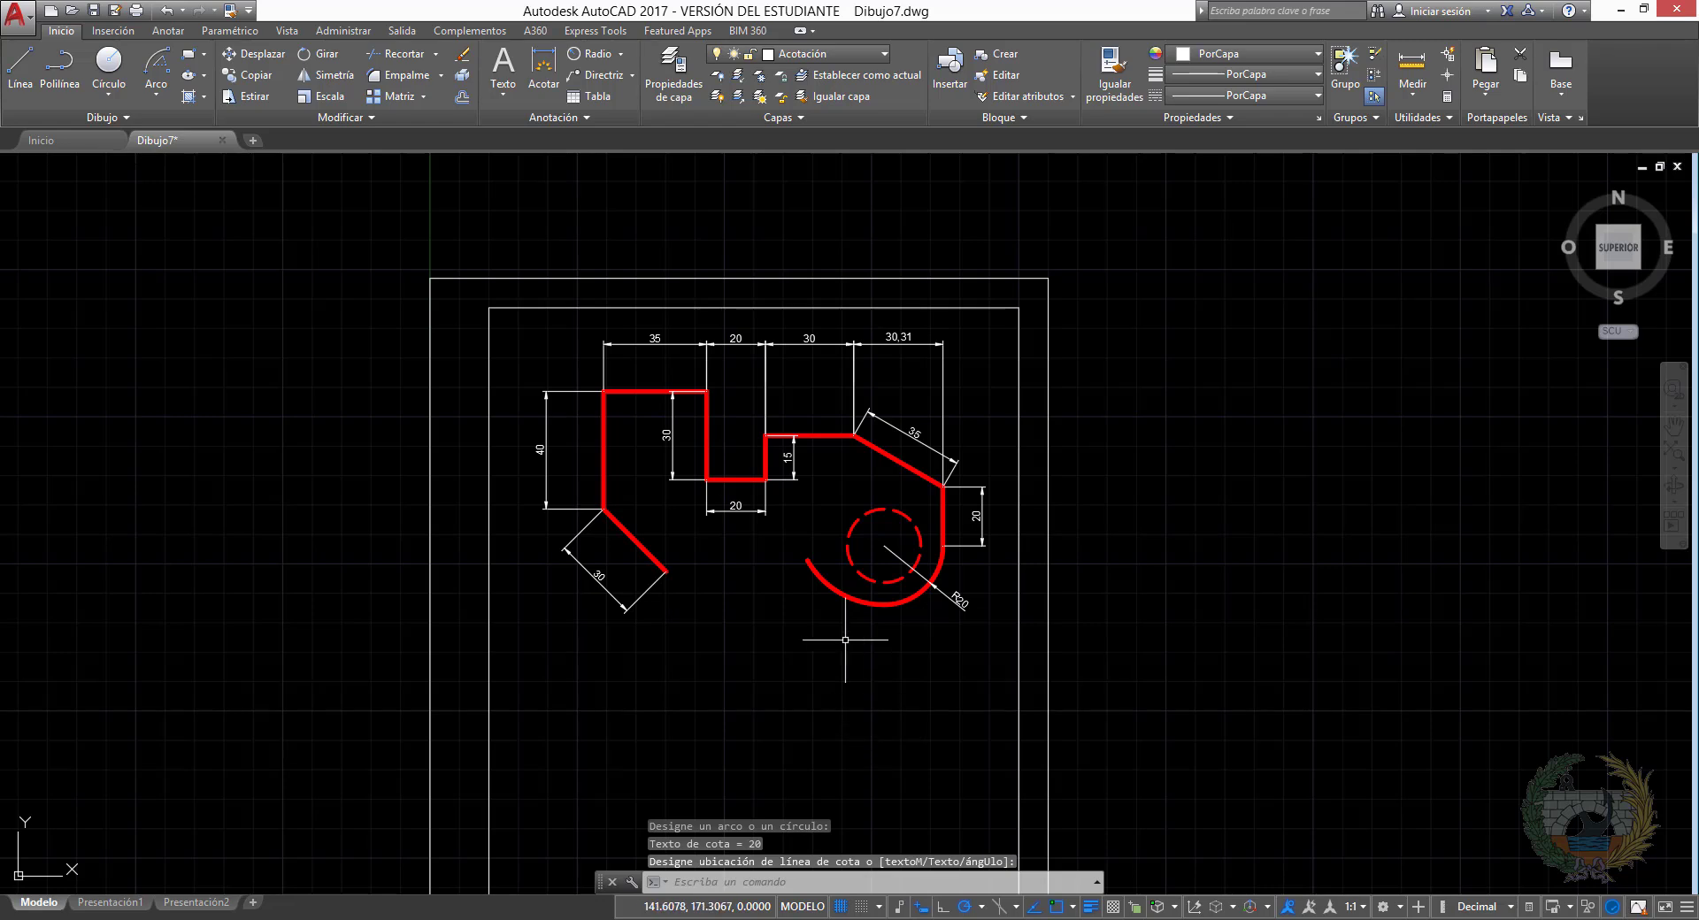
# Add a diameter dimension to the dashed circle, placing its text outside the circle on the upper left
pyautogui.click(621, 54)
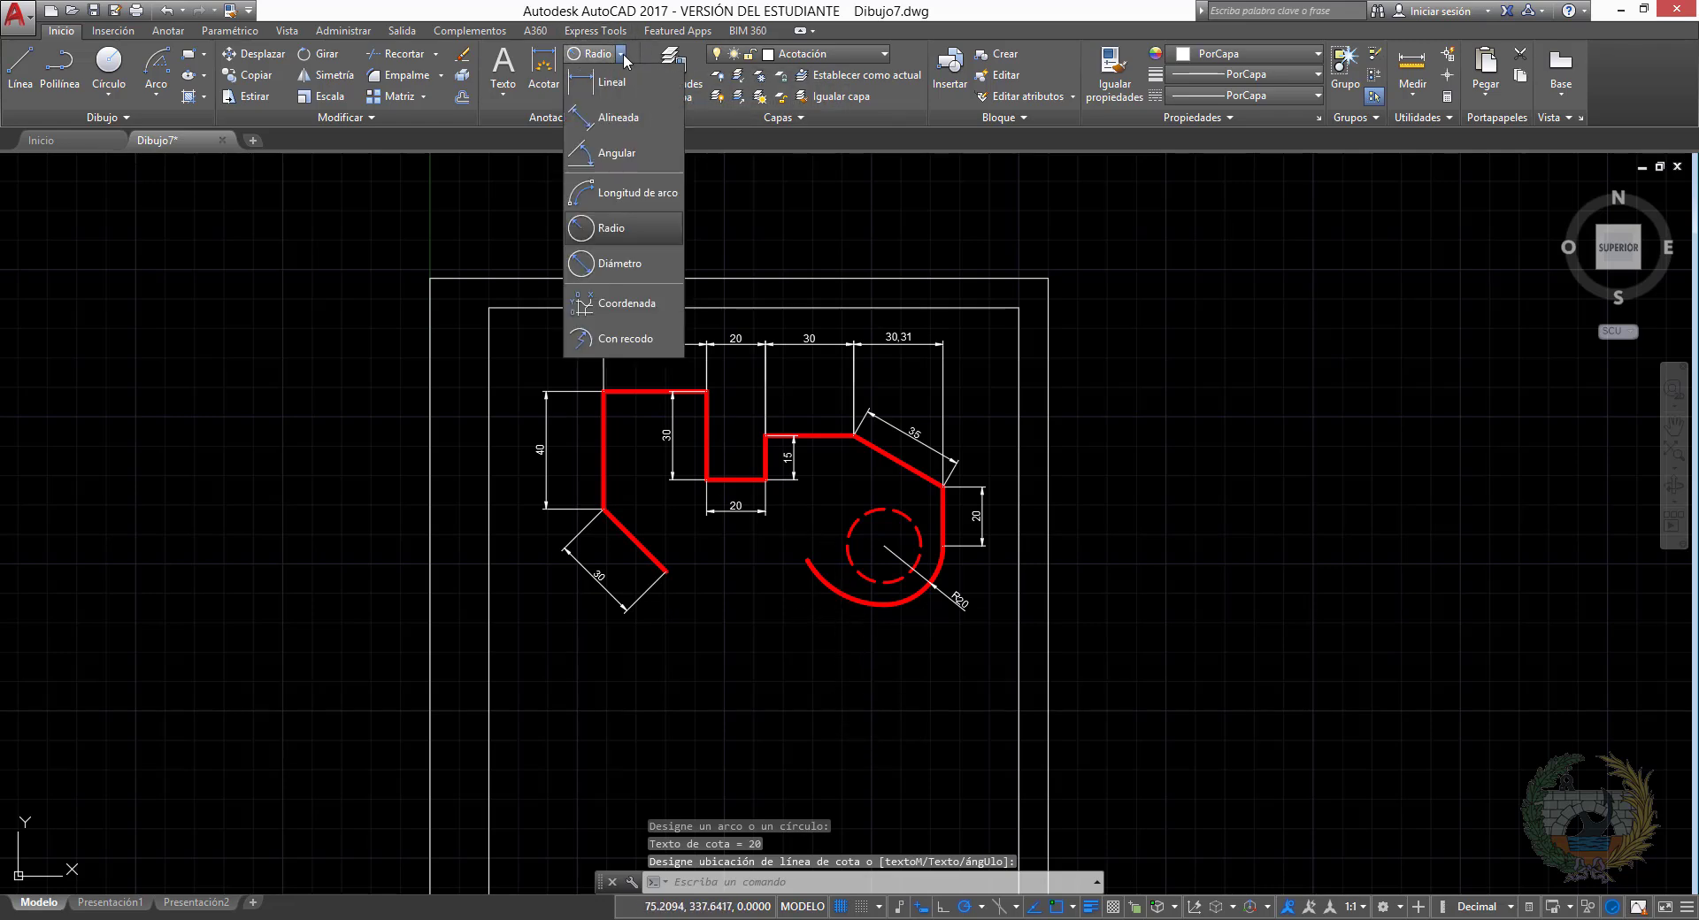
pyautogui.click(624, 266)
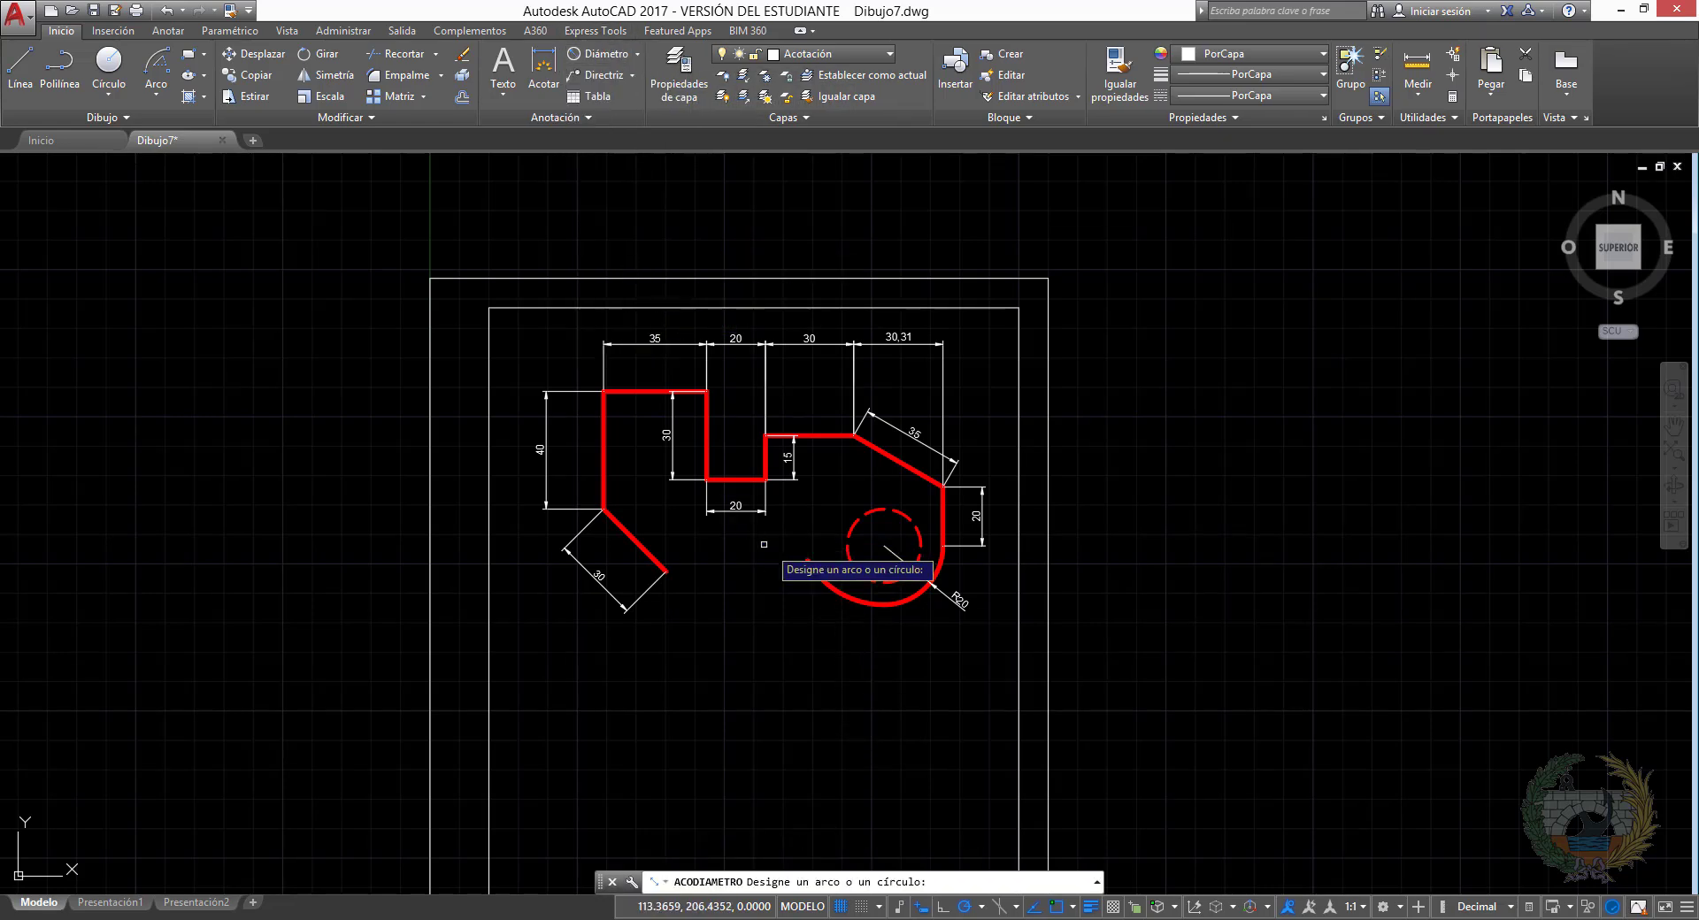
pyautogui.click(853, 526)
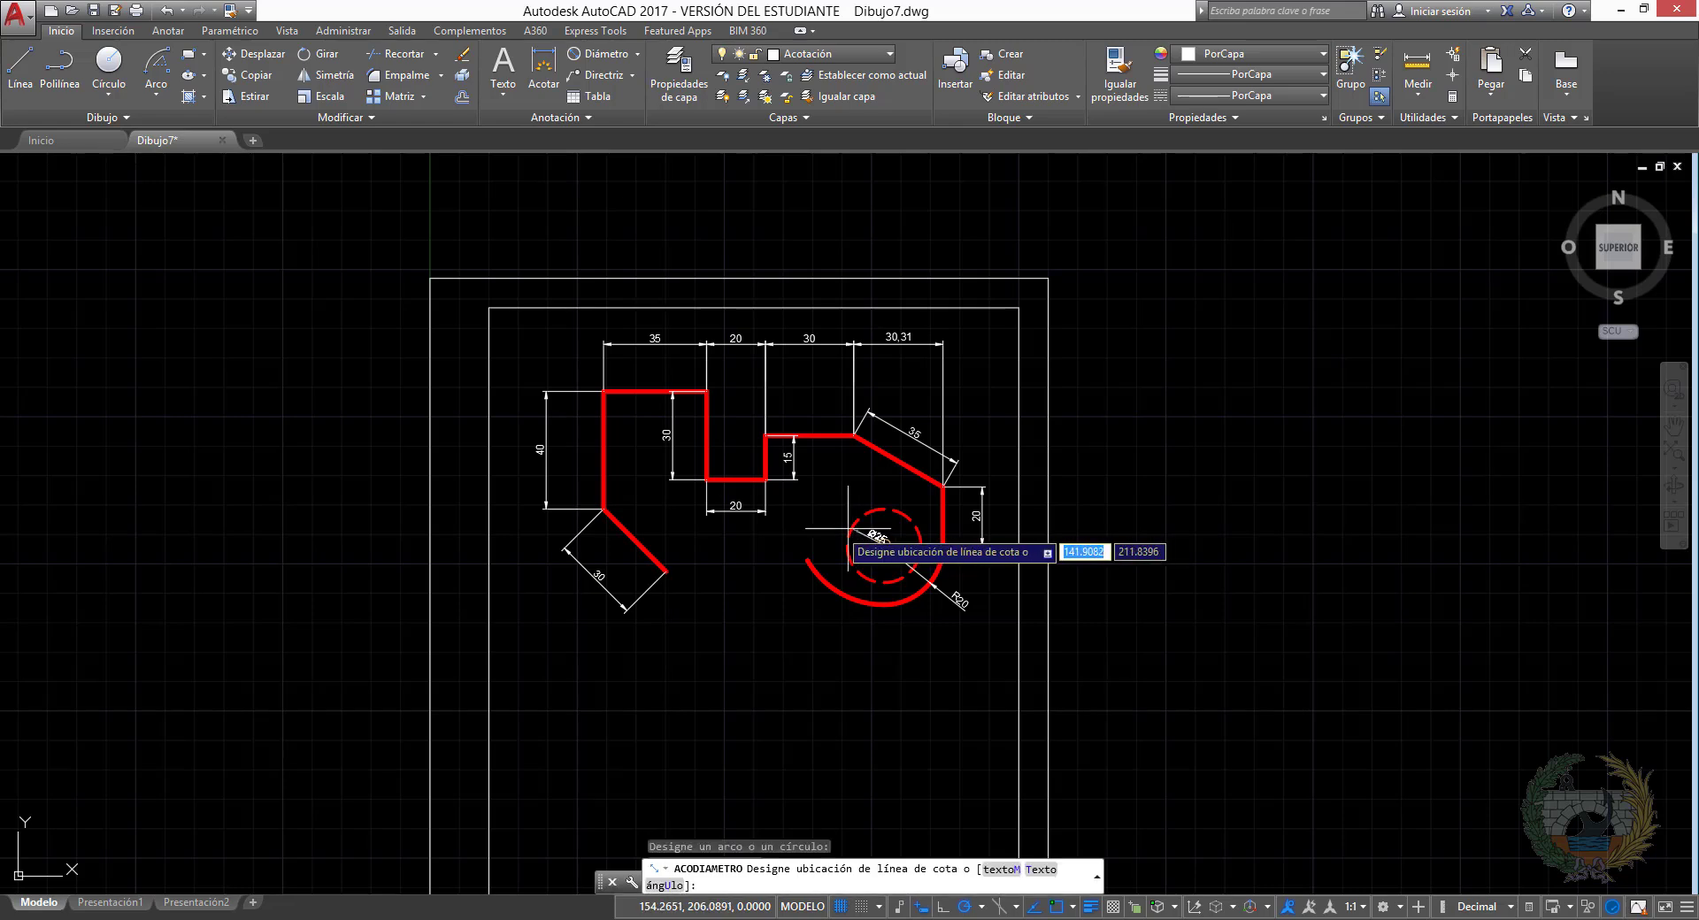
pyautogui.click(815, 516)
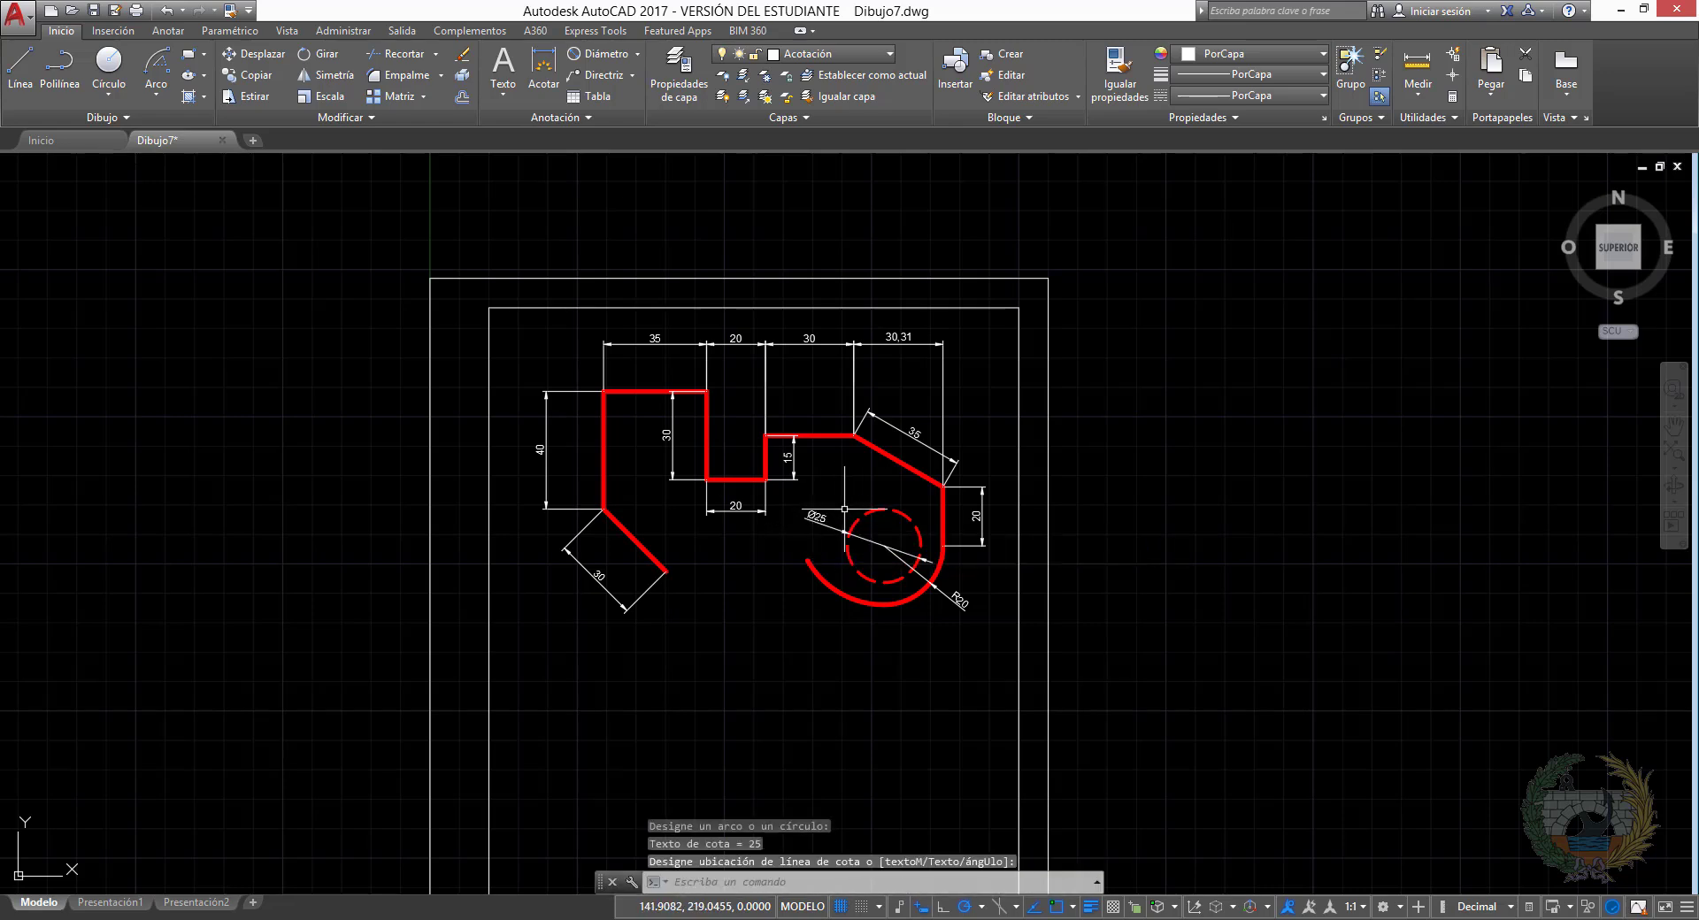
# Add an angular dimension to the contour's lower left arc, placing it just outside the arc
pyautogui.scroll(6, 822, 513)
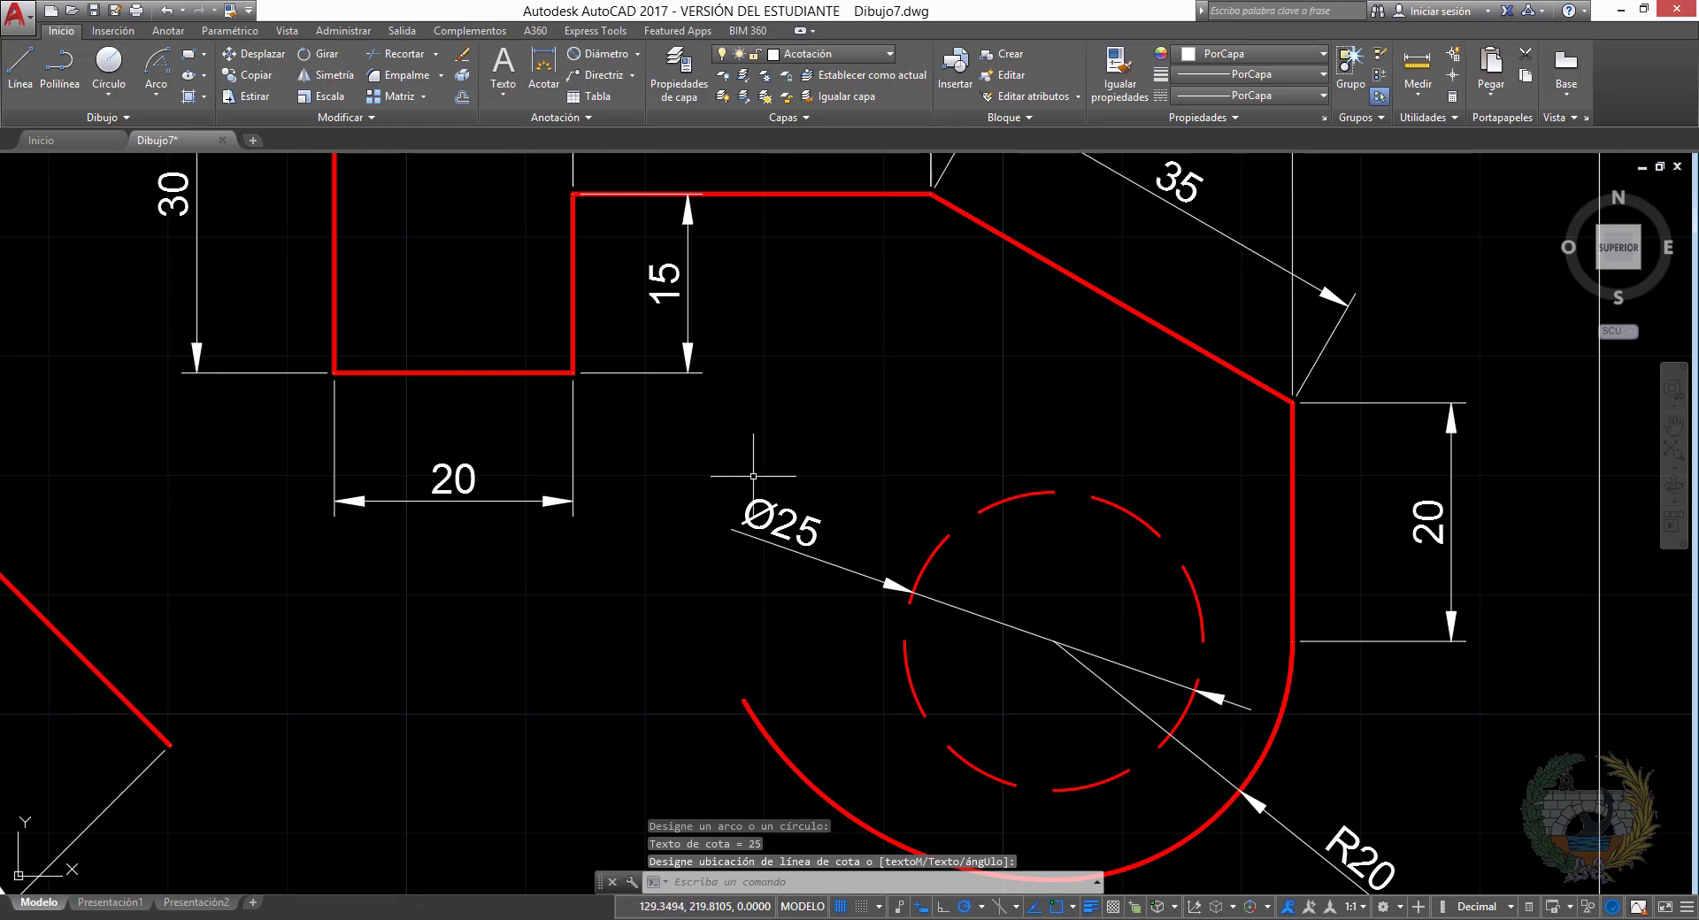
pyautogui.moveTo(1455, 783)
pyautogui.mouseDown(button='middle')
pyautogui.moveTo(1407, 660)
pyautogui.moveTo(1335, 653)
pyautogui.mouseUp(button='middle')
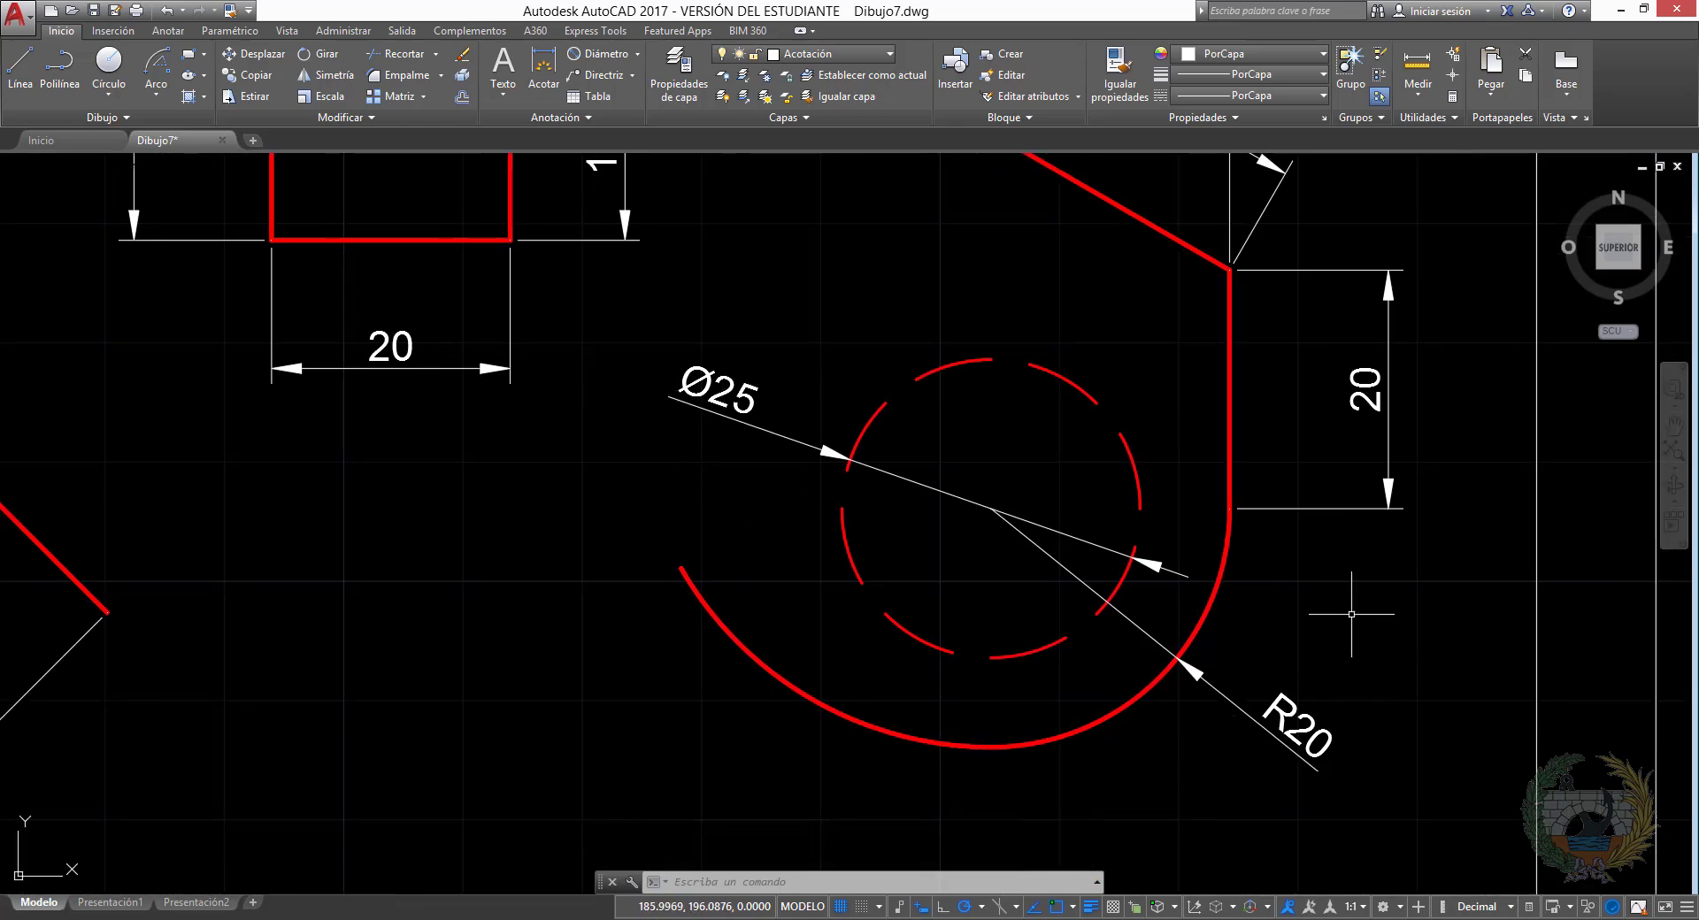
pyautogui.scroll(-4, 1112, 623)
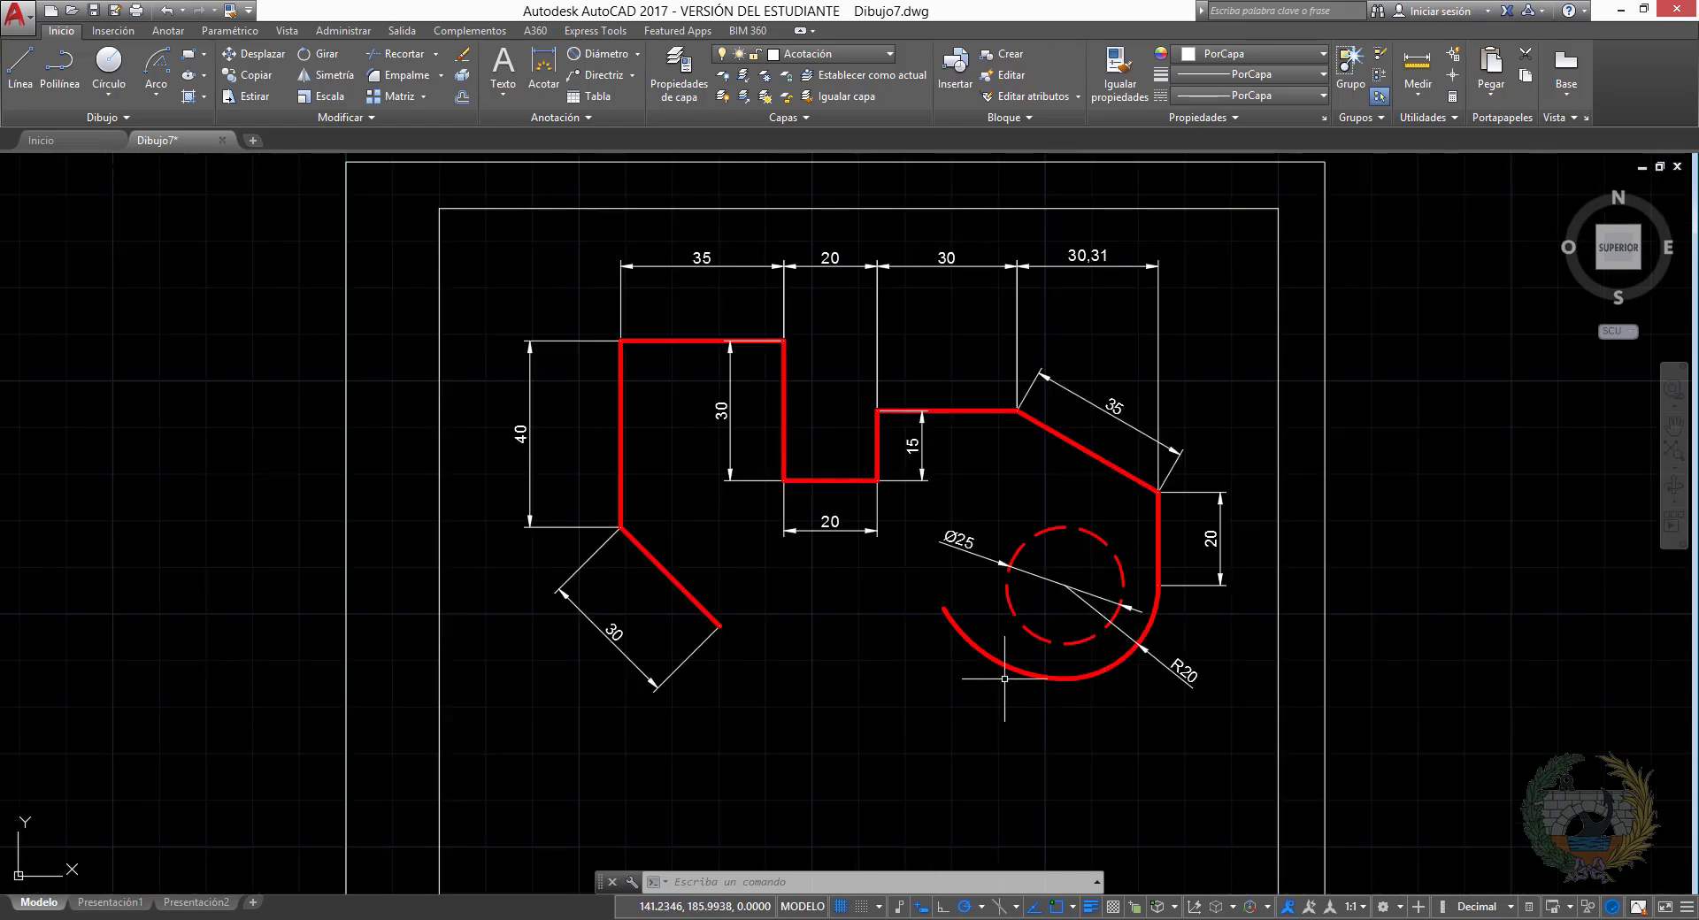
pyautogui.moveTo(1004, 679); pyautogui.dragTo(932, 690, button='middle')
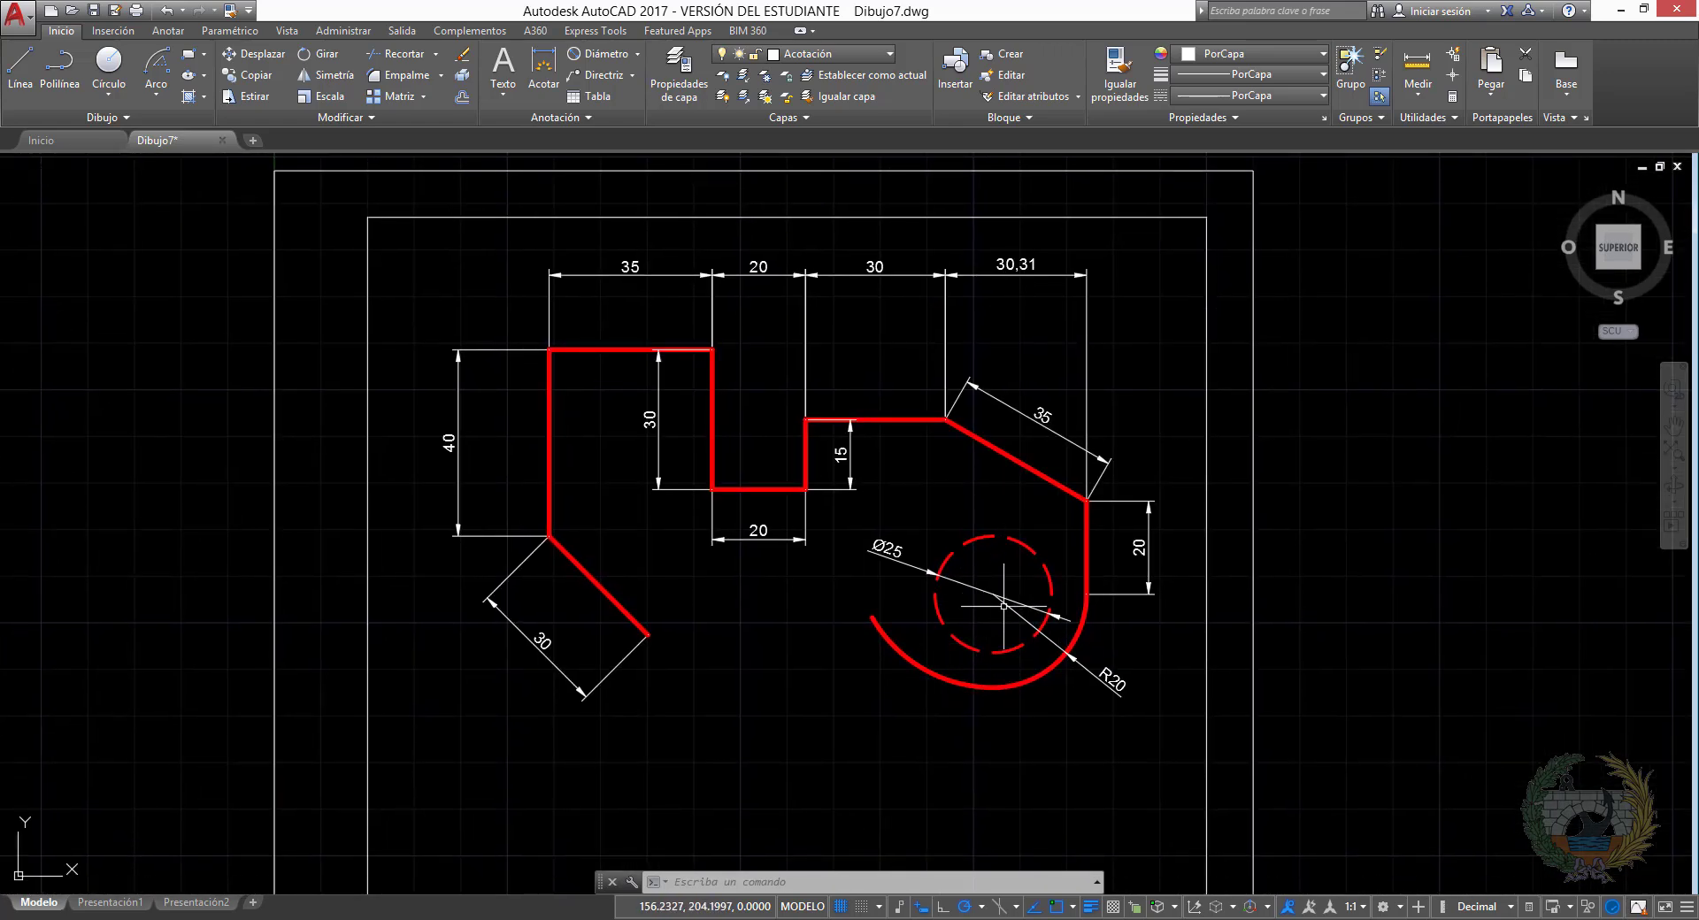
pyautogui.click(637, 54)
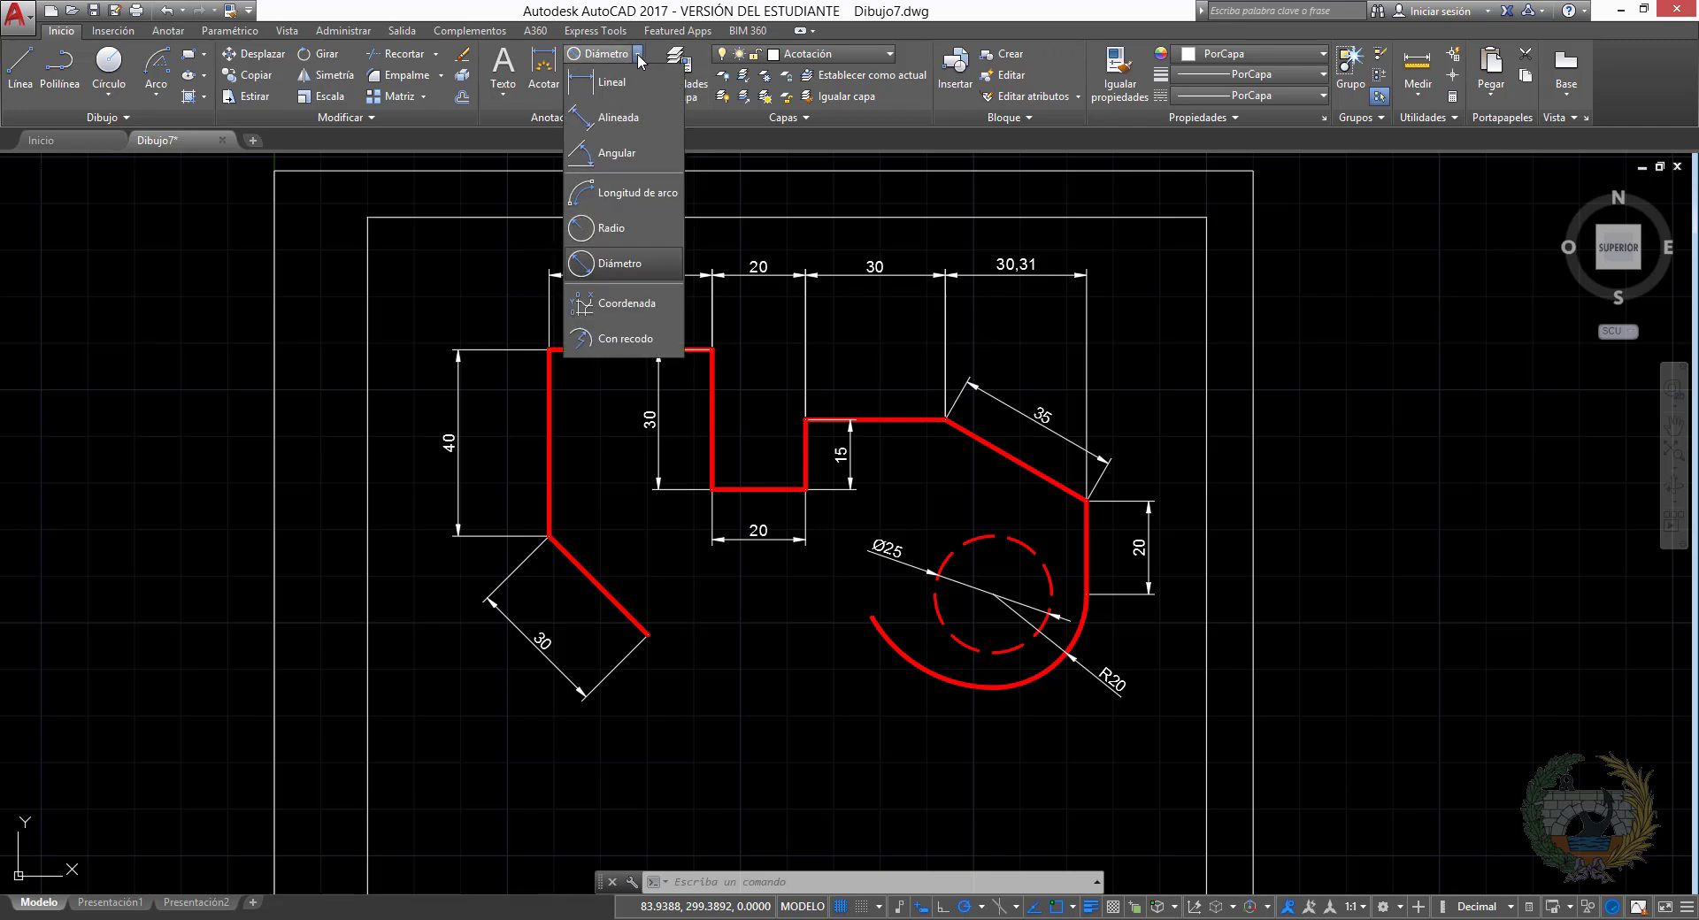
pyautogui.click(617, 153)
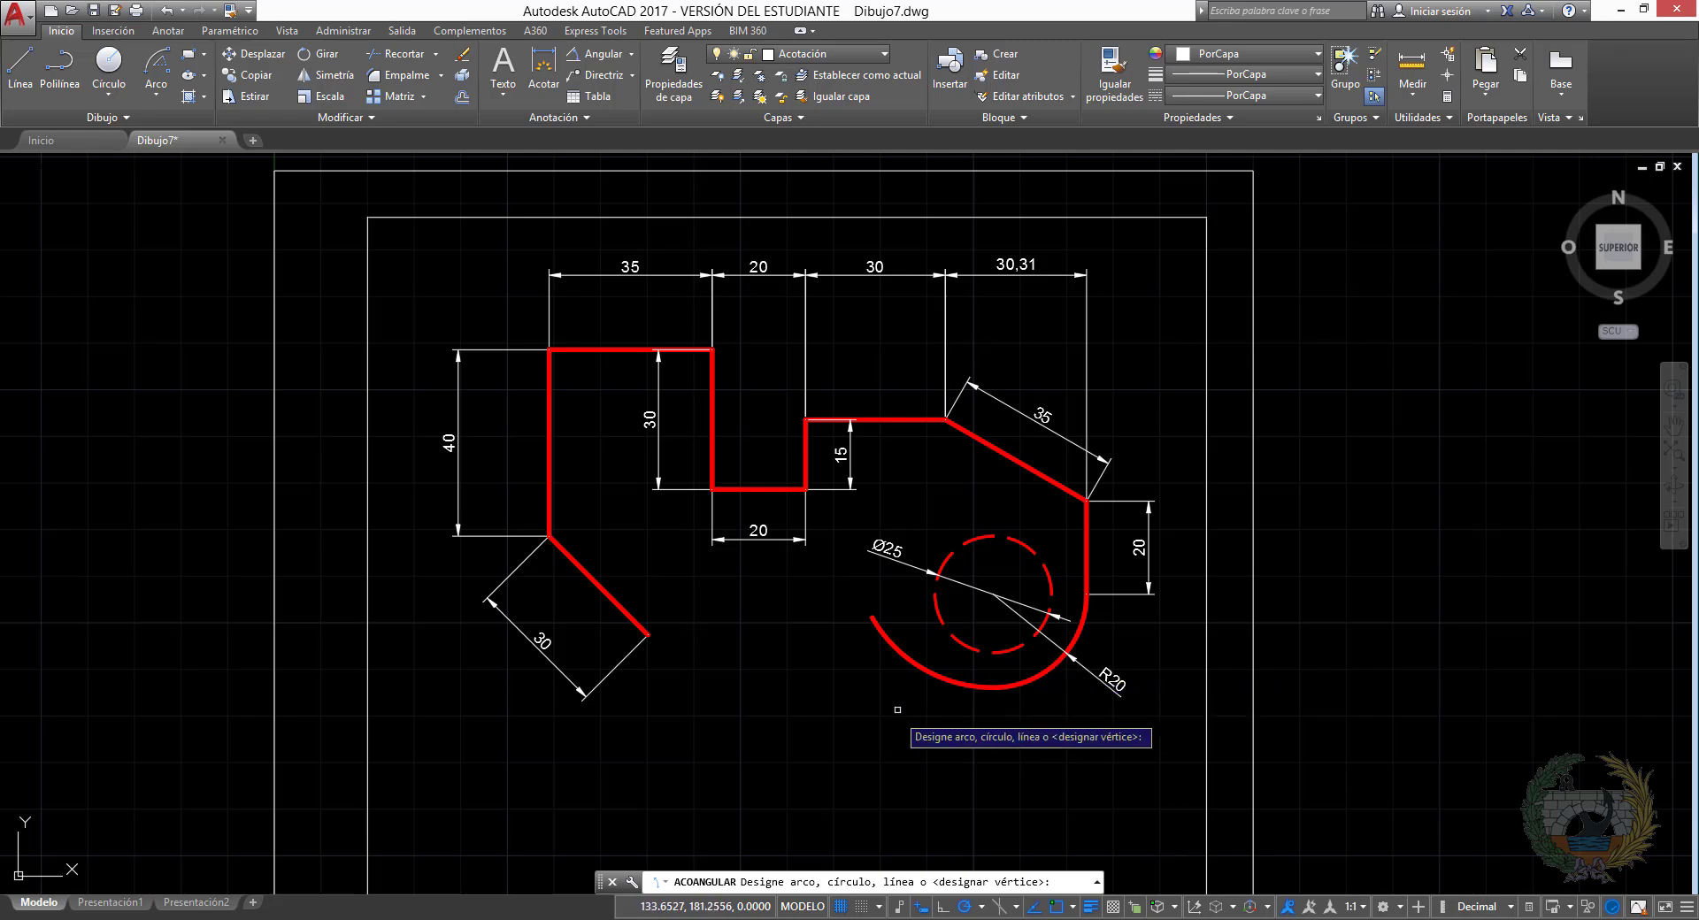
pyautogui.click(911, 659)
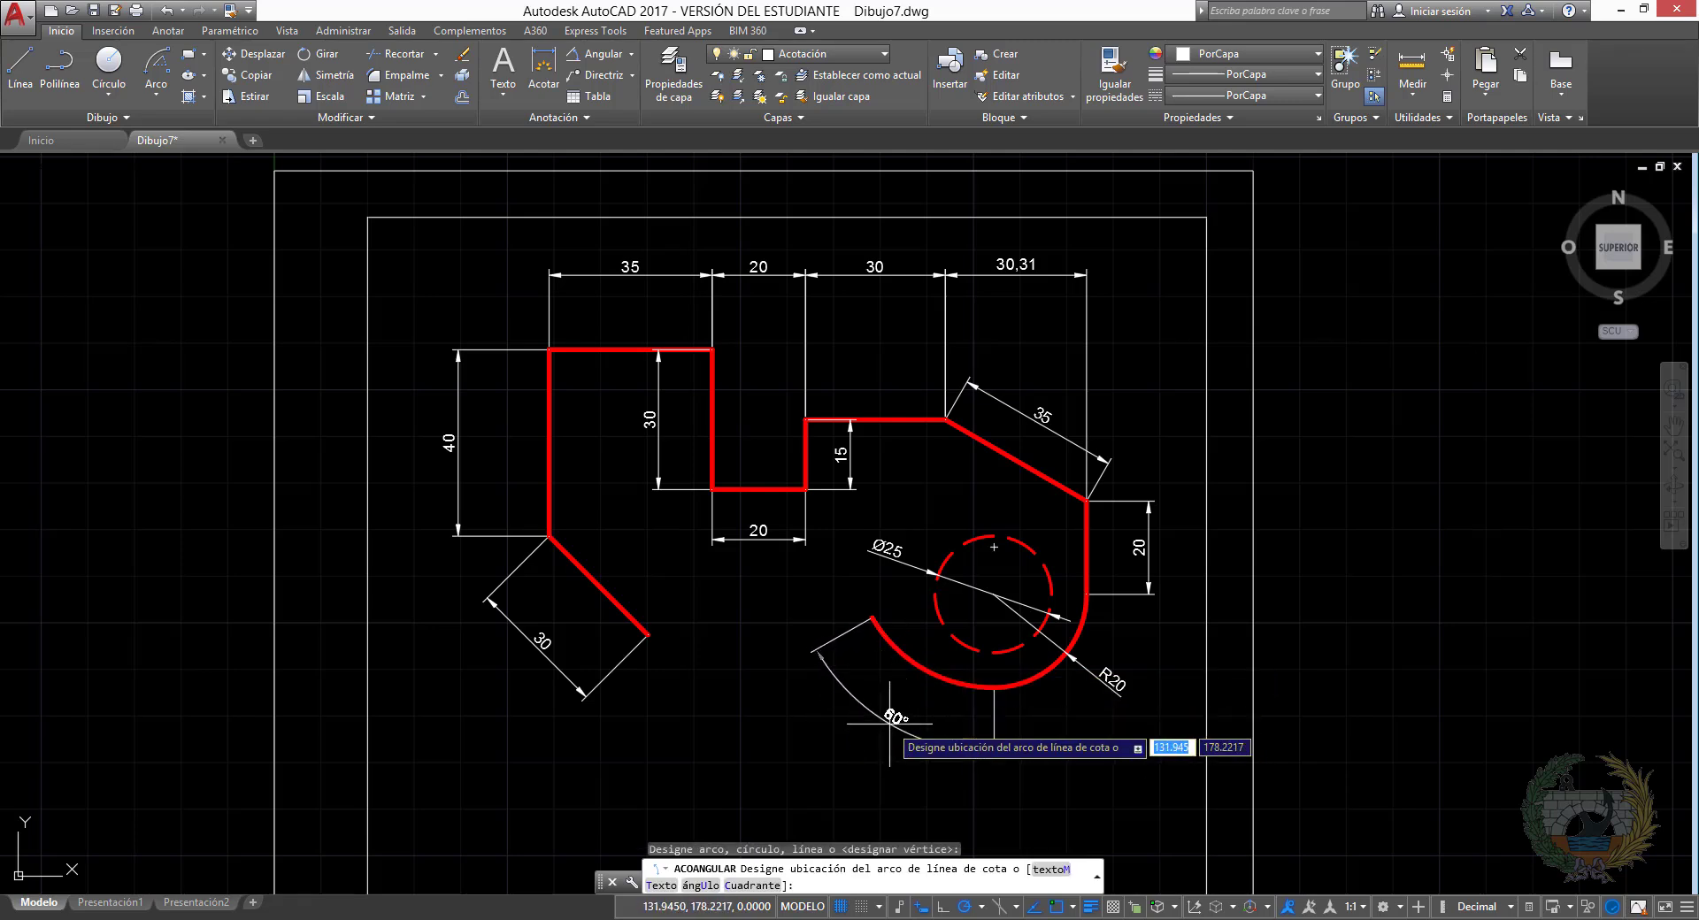
pyautogui.click(892, 715)
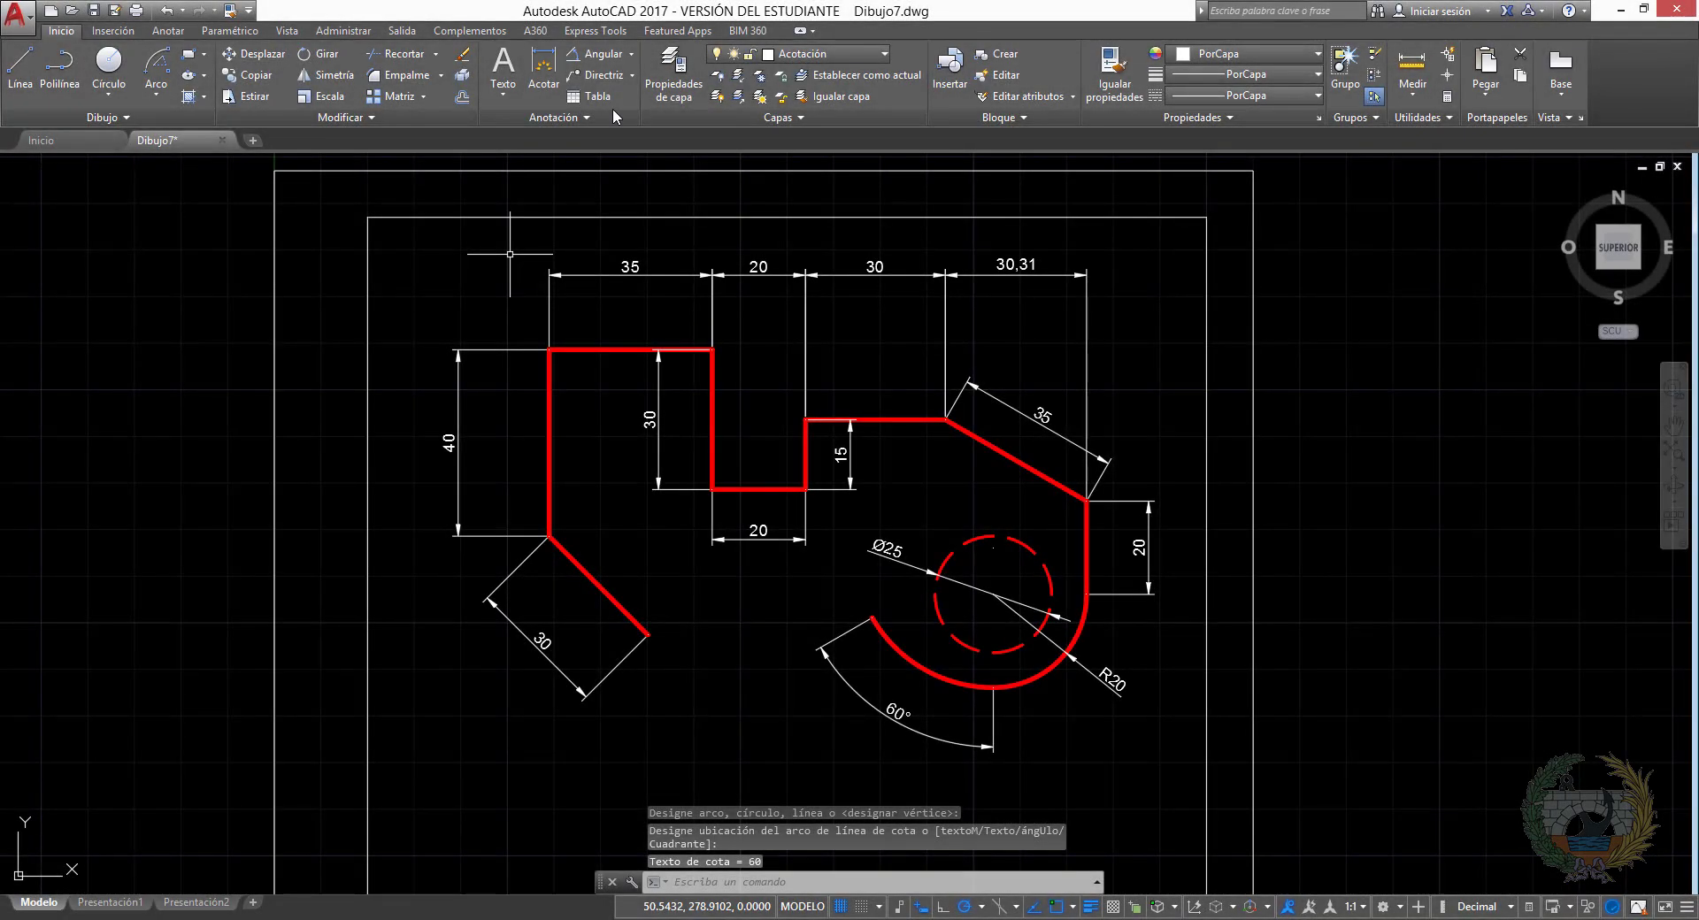
# Add an angular dimension between the upper right slanted line and the horizontal, with its vertex at the slanted line's lower end
pyautogui.click(586, 57)
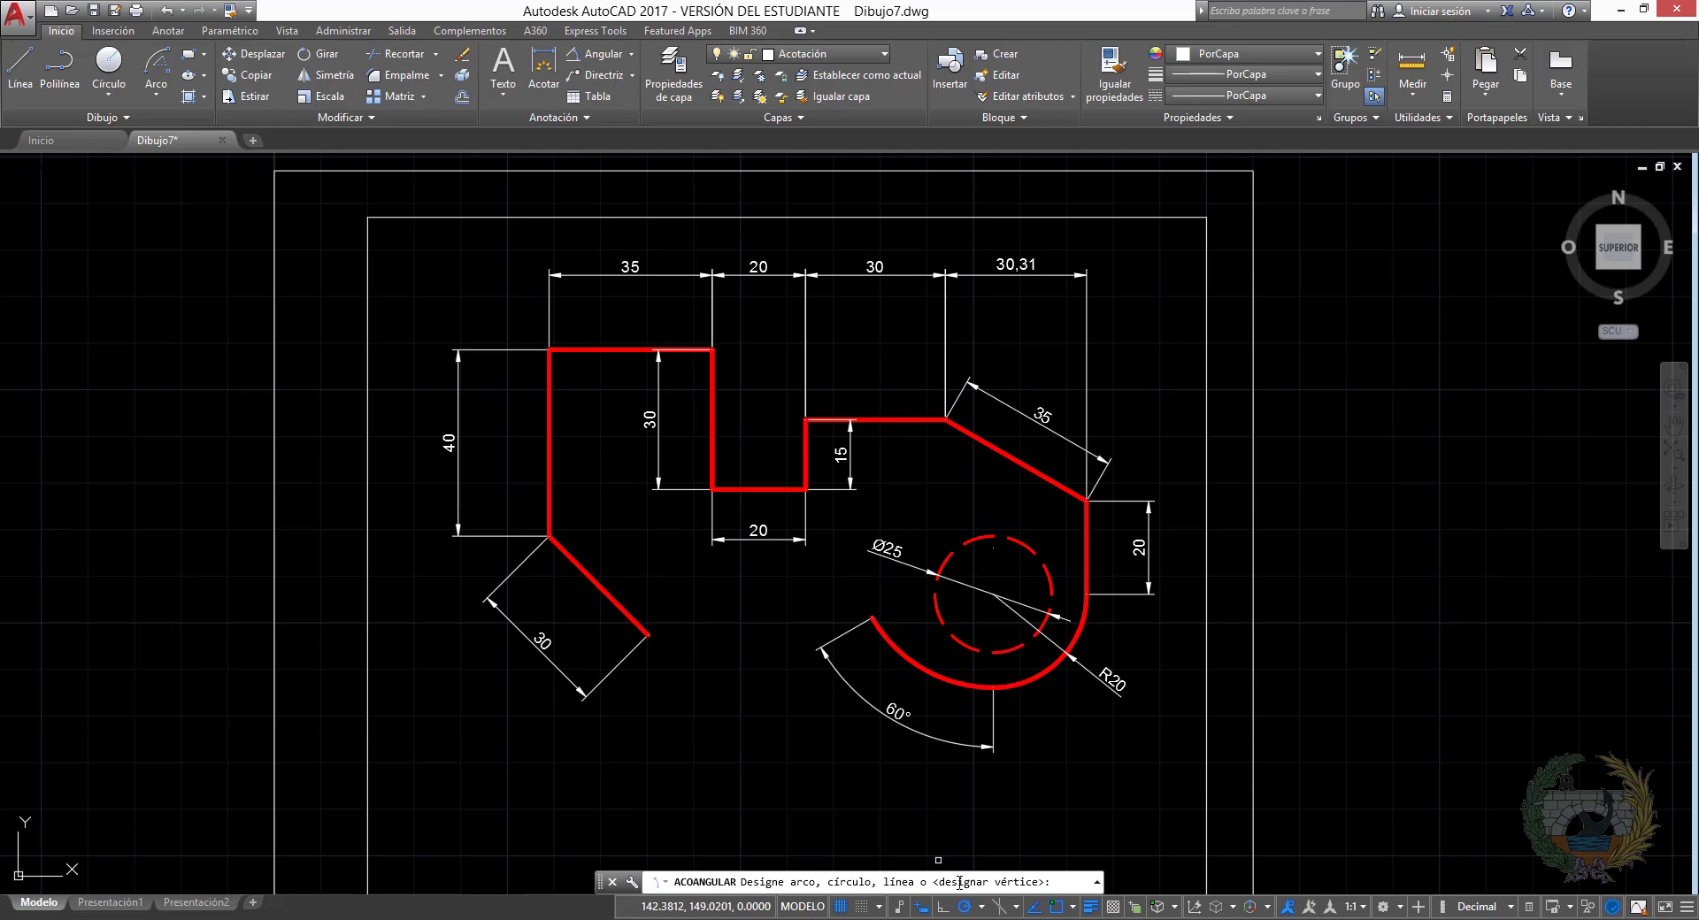
pyautogui.press('Return')
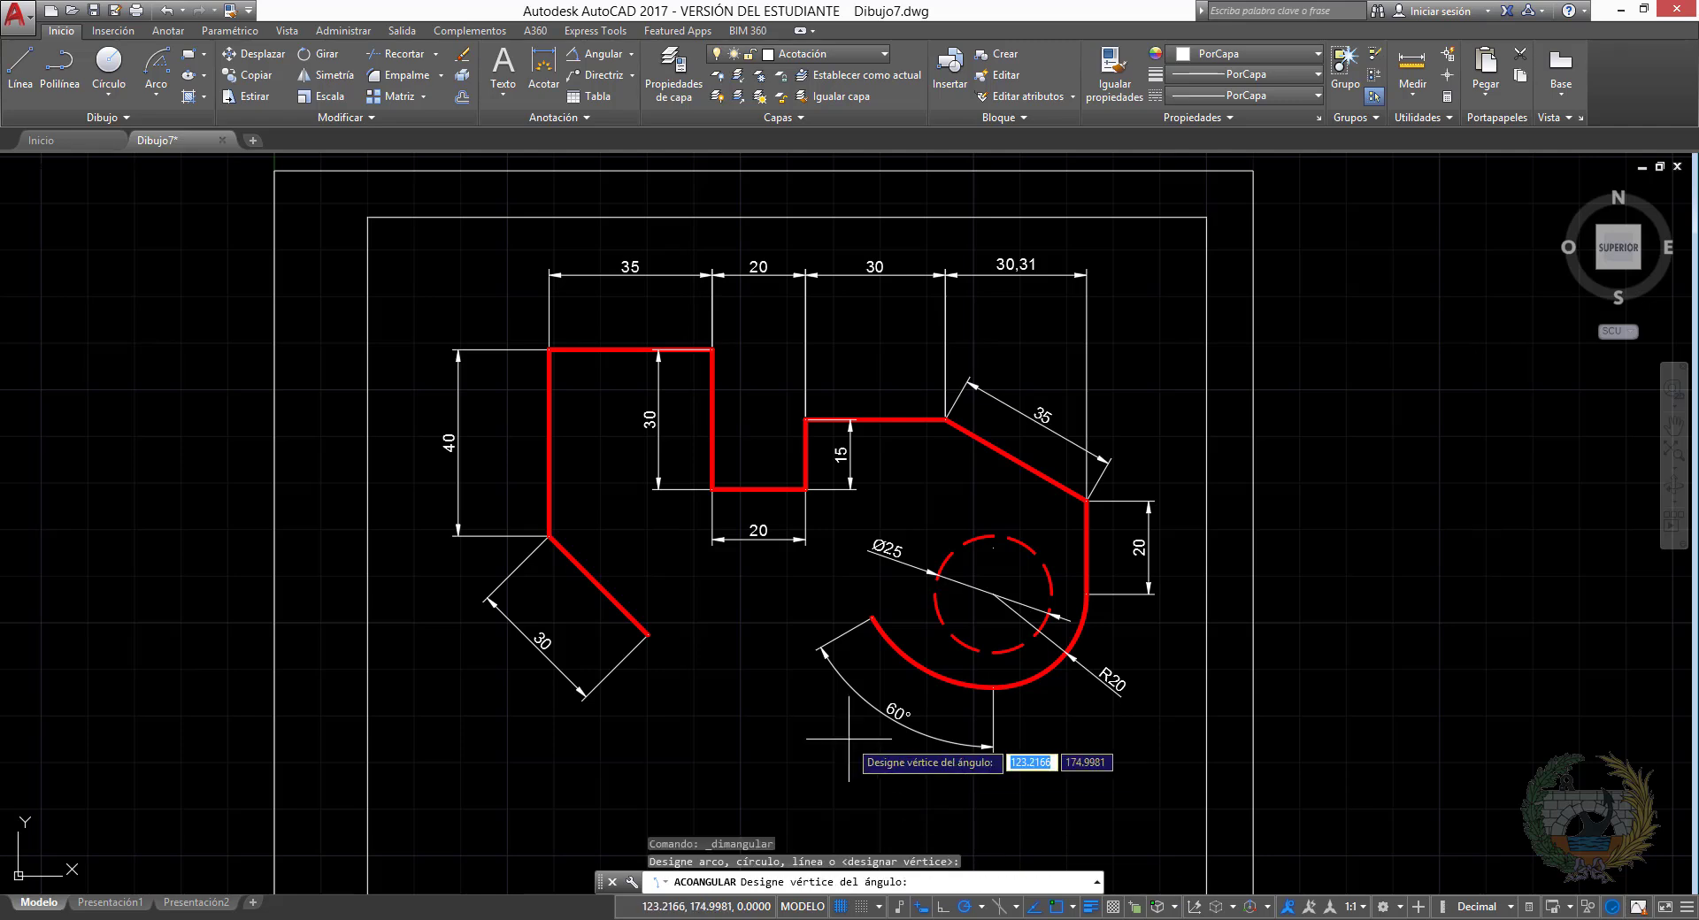
pyautogui.click(1087, 501)
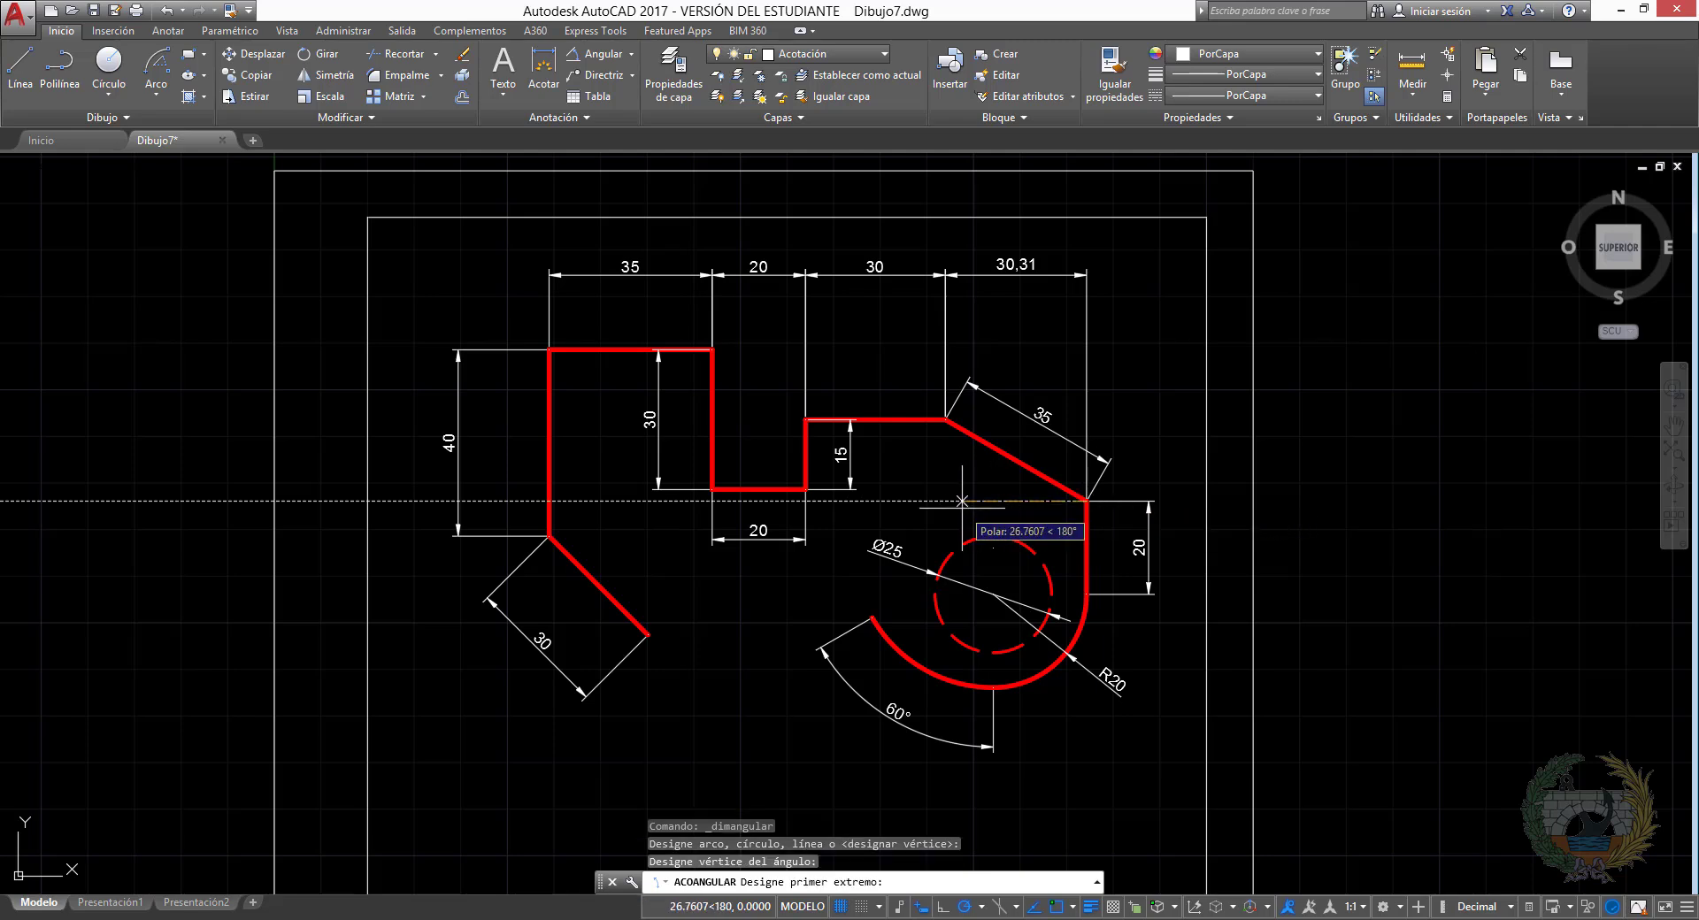
pyautogui.click(956, 501)
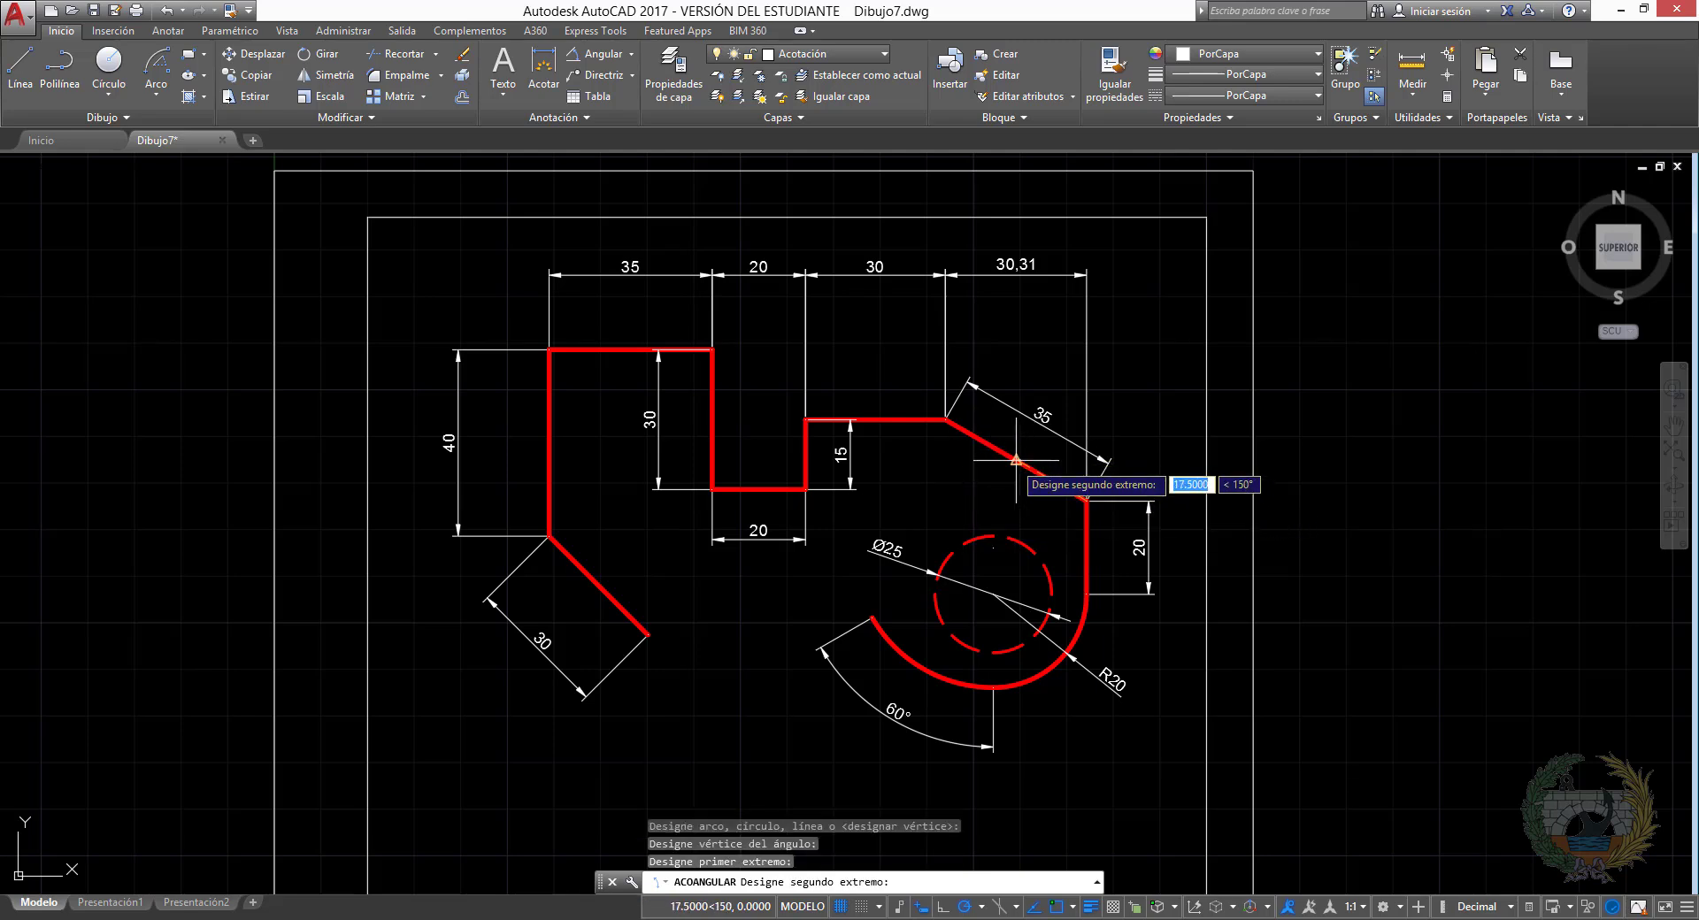
pyautogui.click(1044, 471)
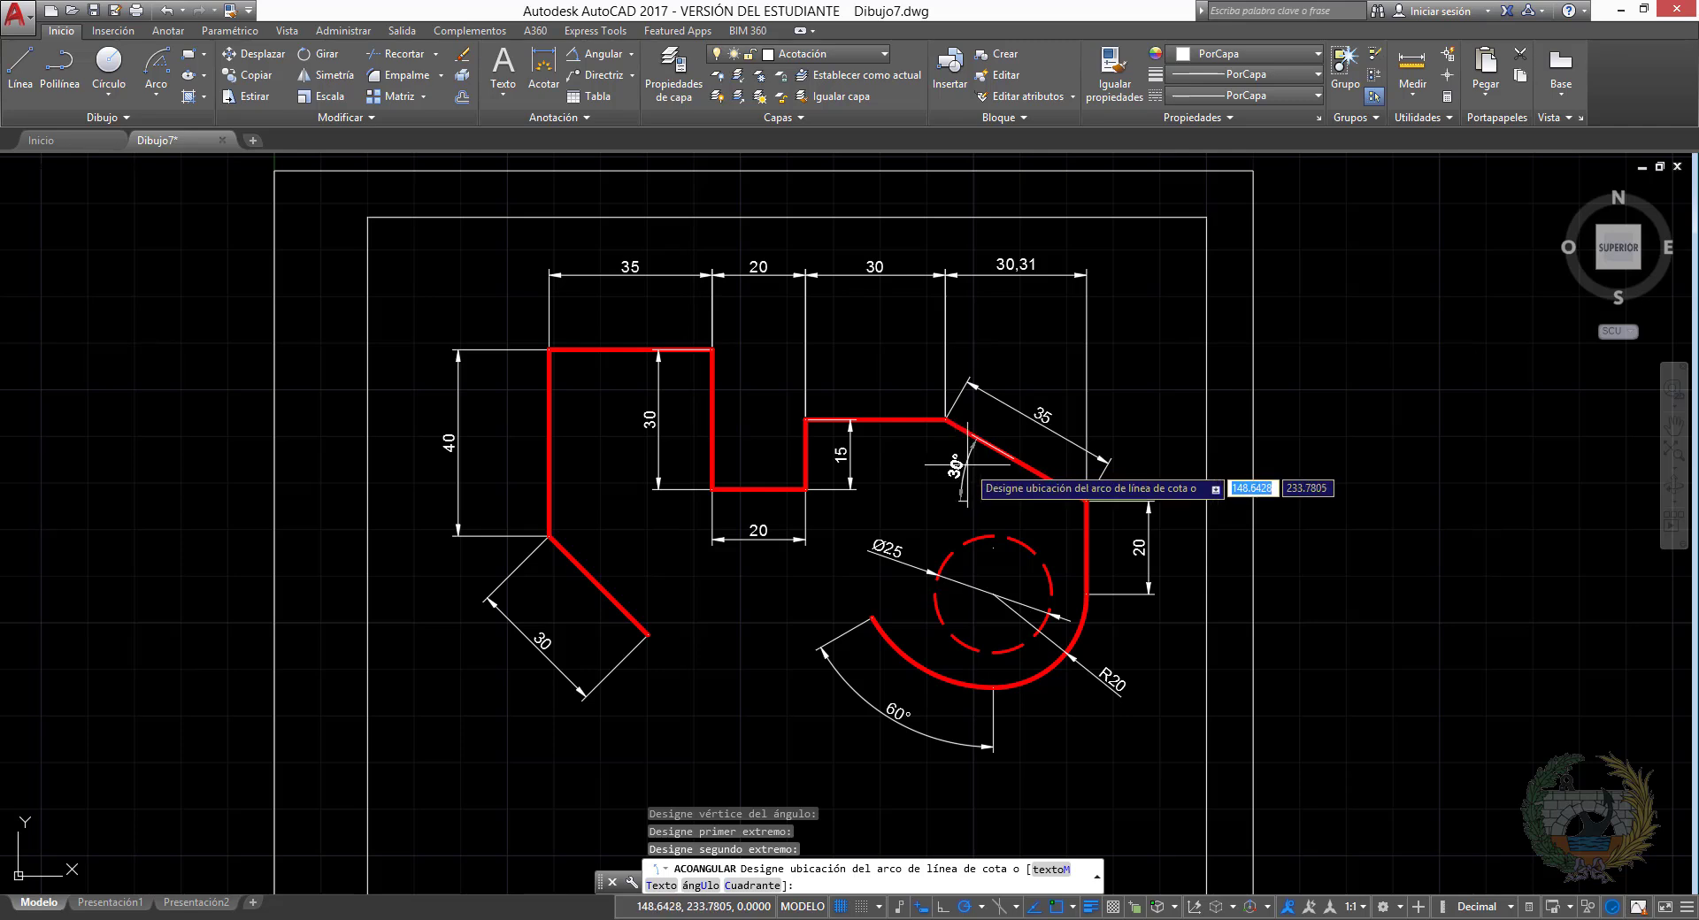
pyautogui.click(965, 462)
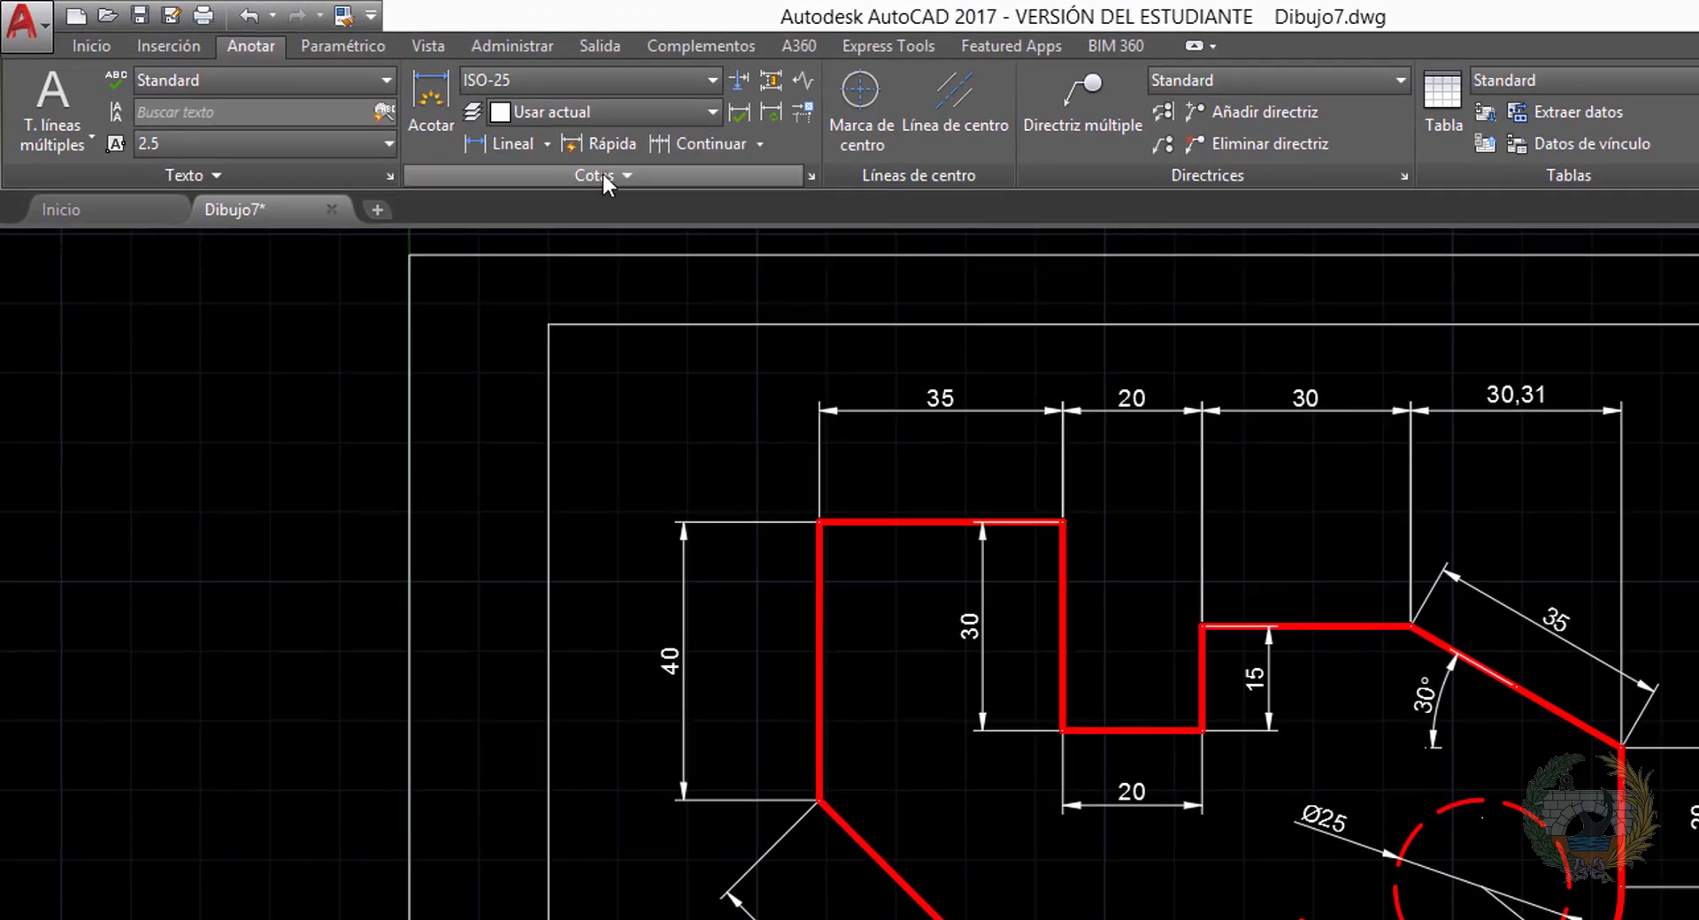
# Apply an oblique angle of -30 to the linear dimension below the notch's bottom line
pyautogui.click(603, 173)
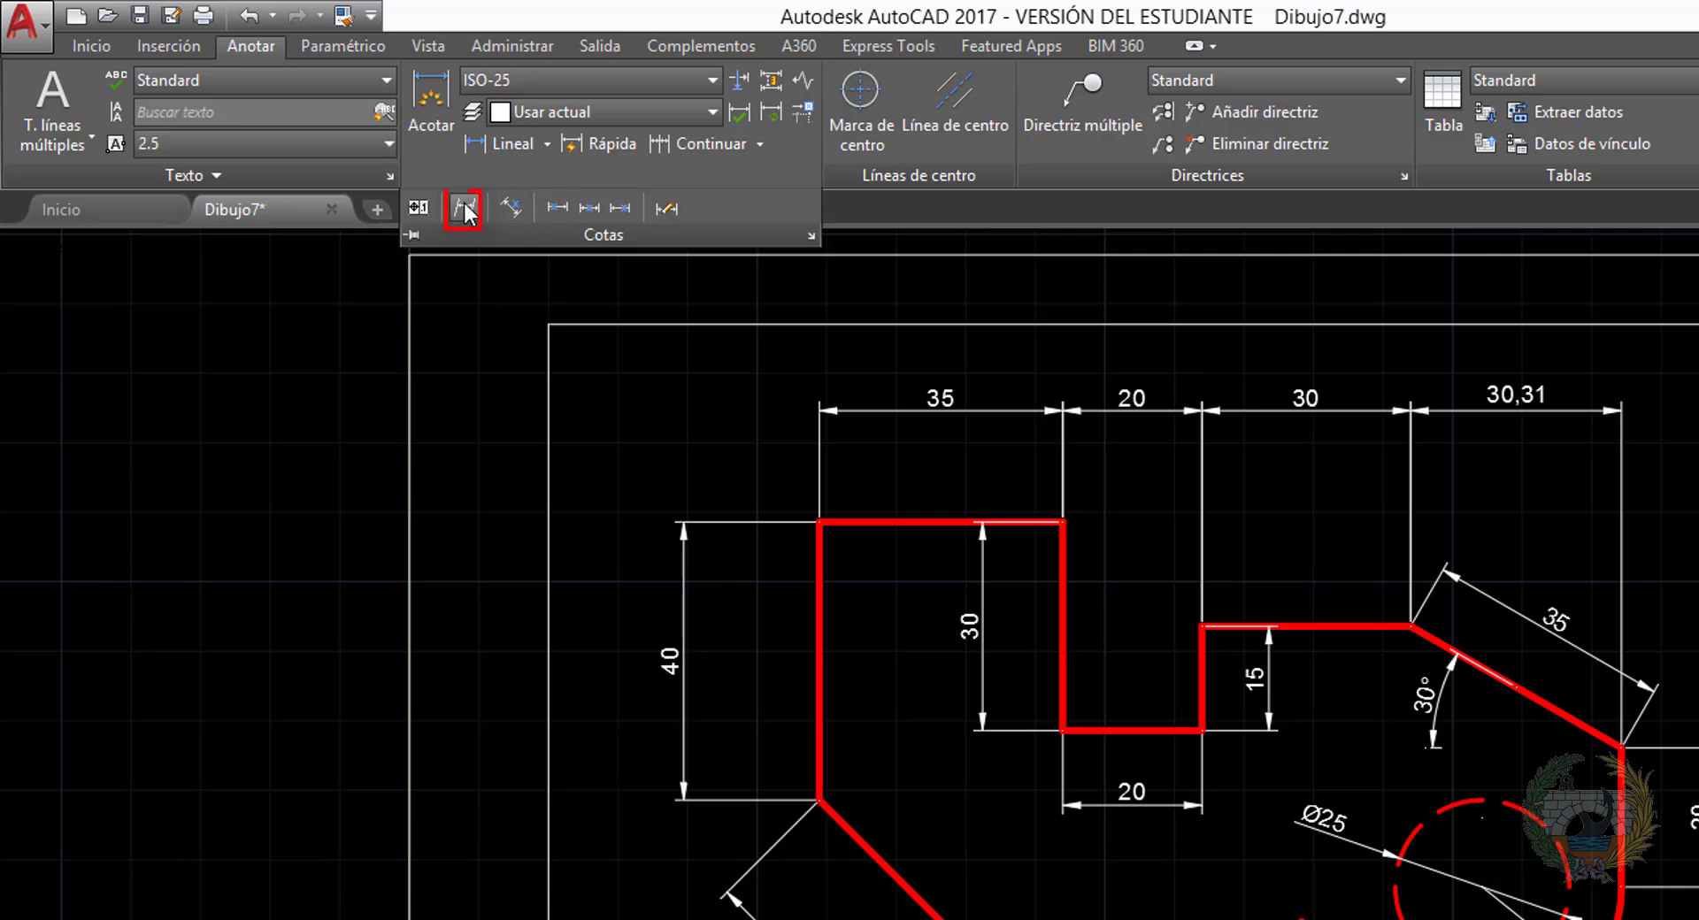
pyautogui.click(465, 210)
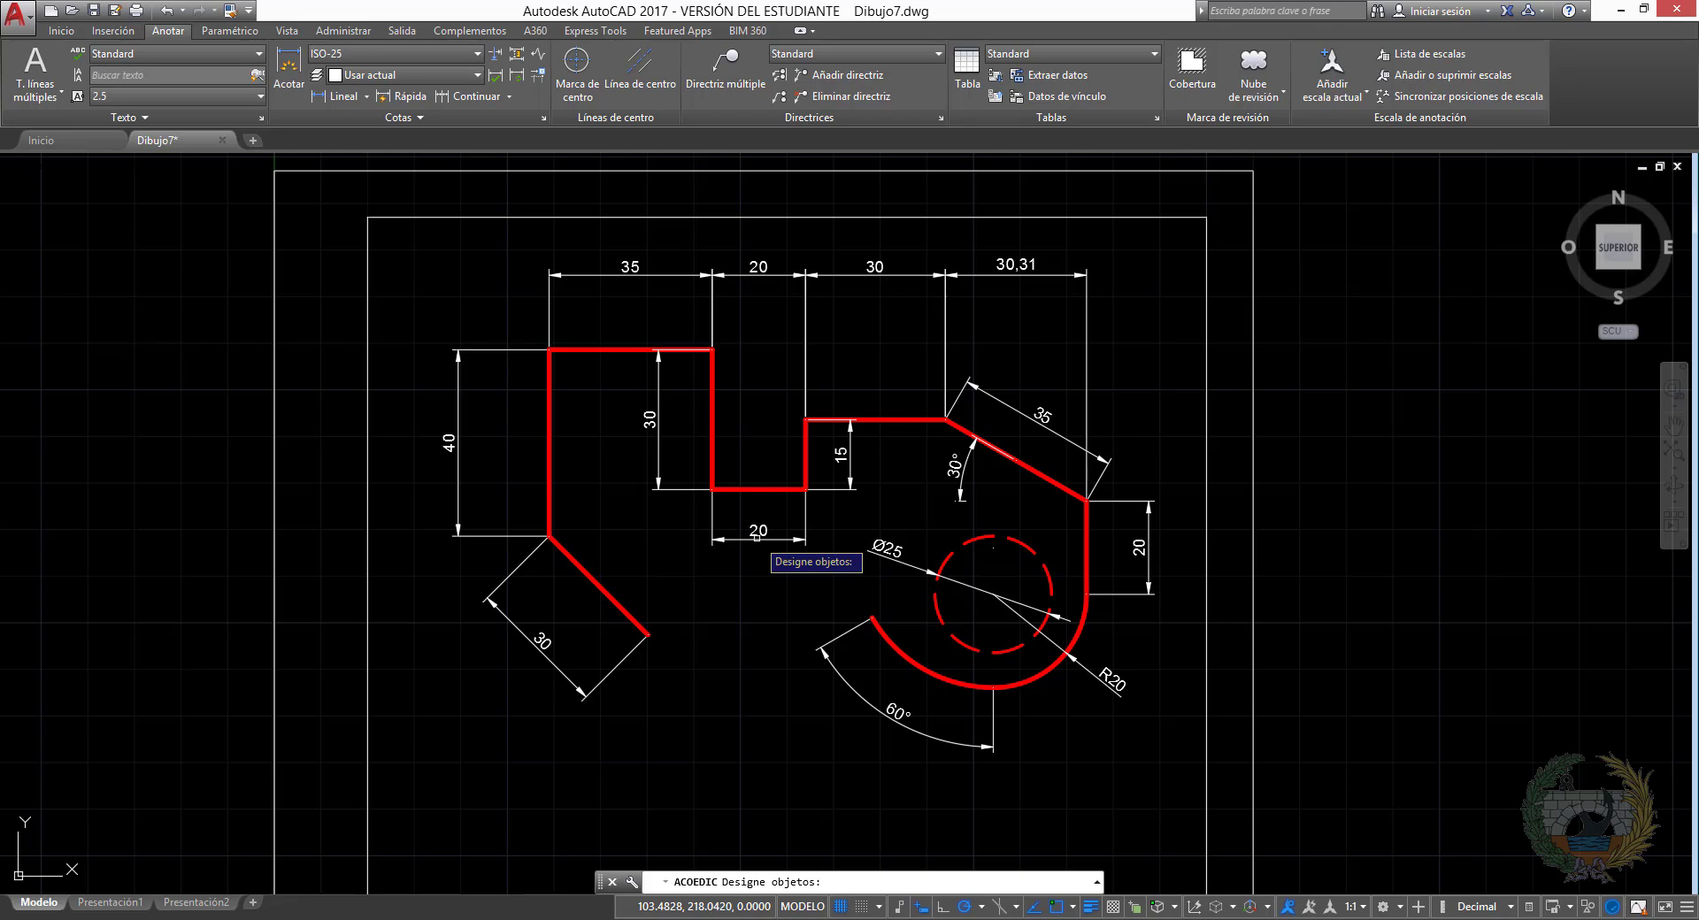
pyautogui.click(757, 539)
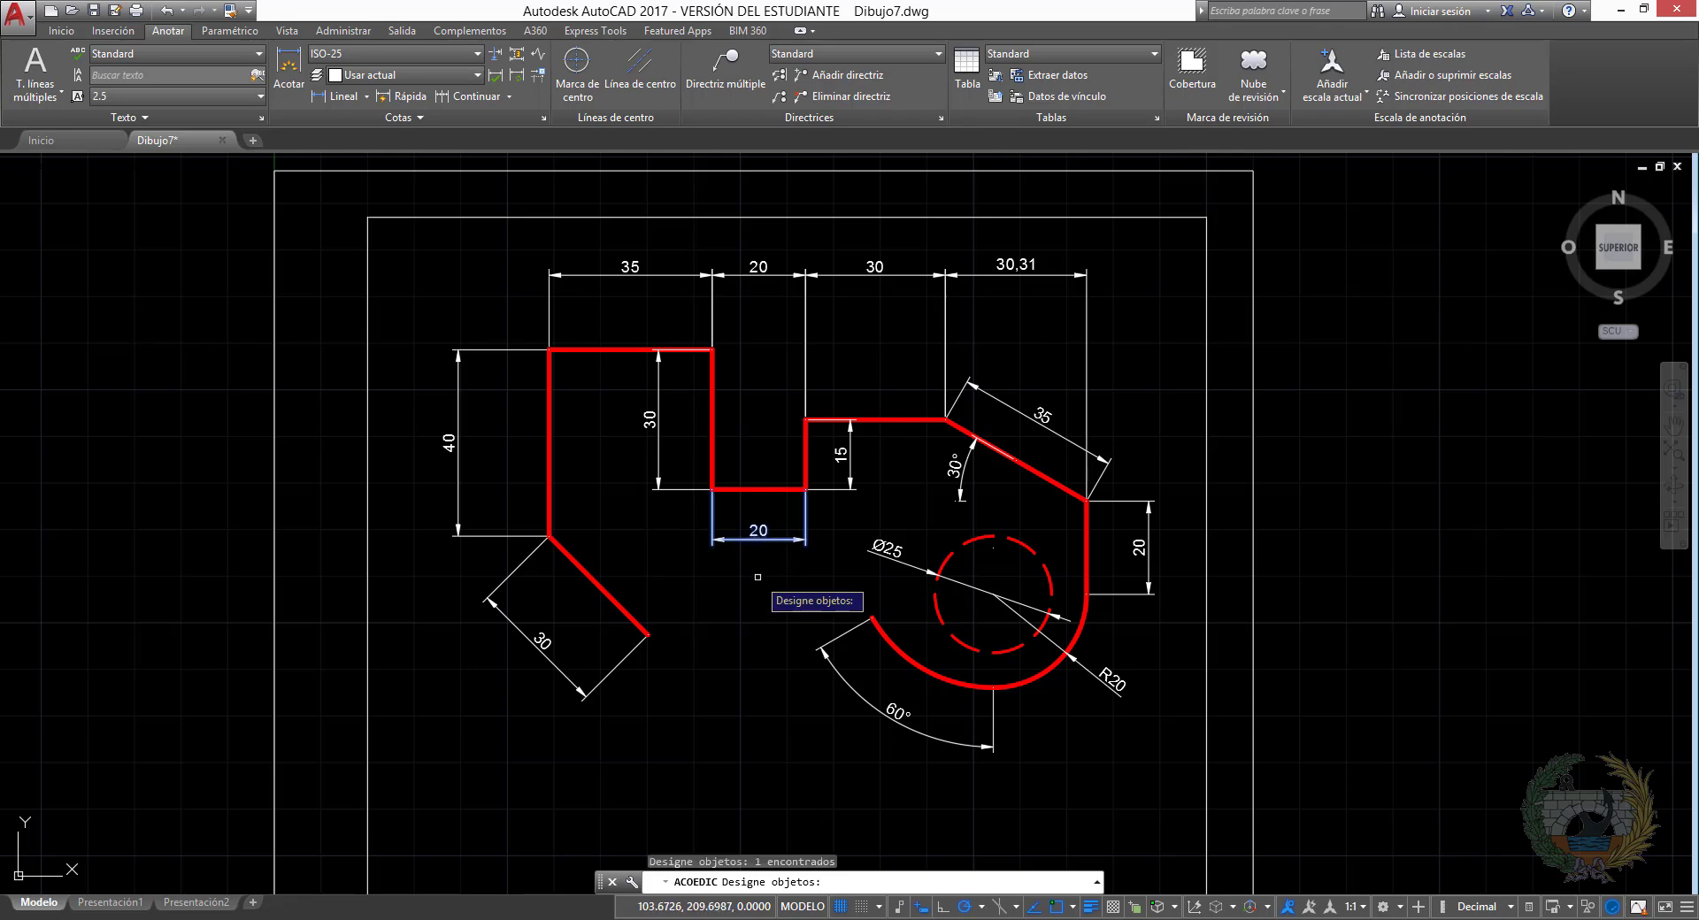
pyautogui.press('Return')
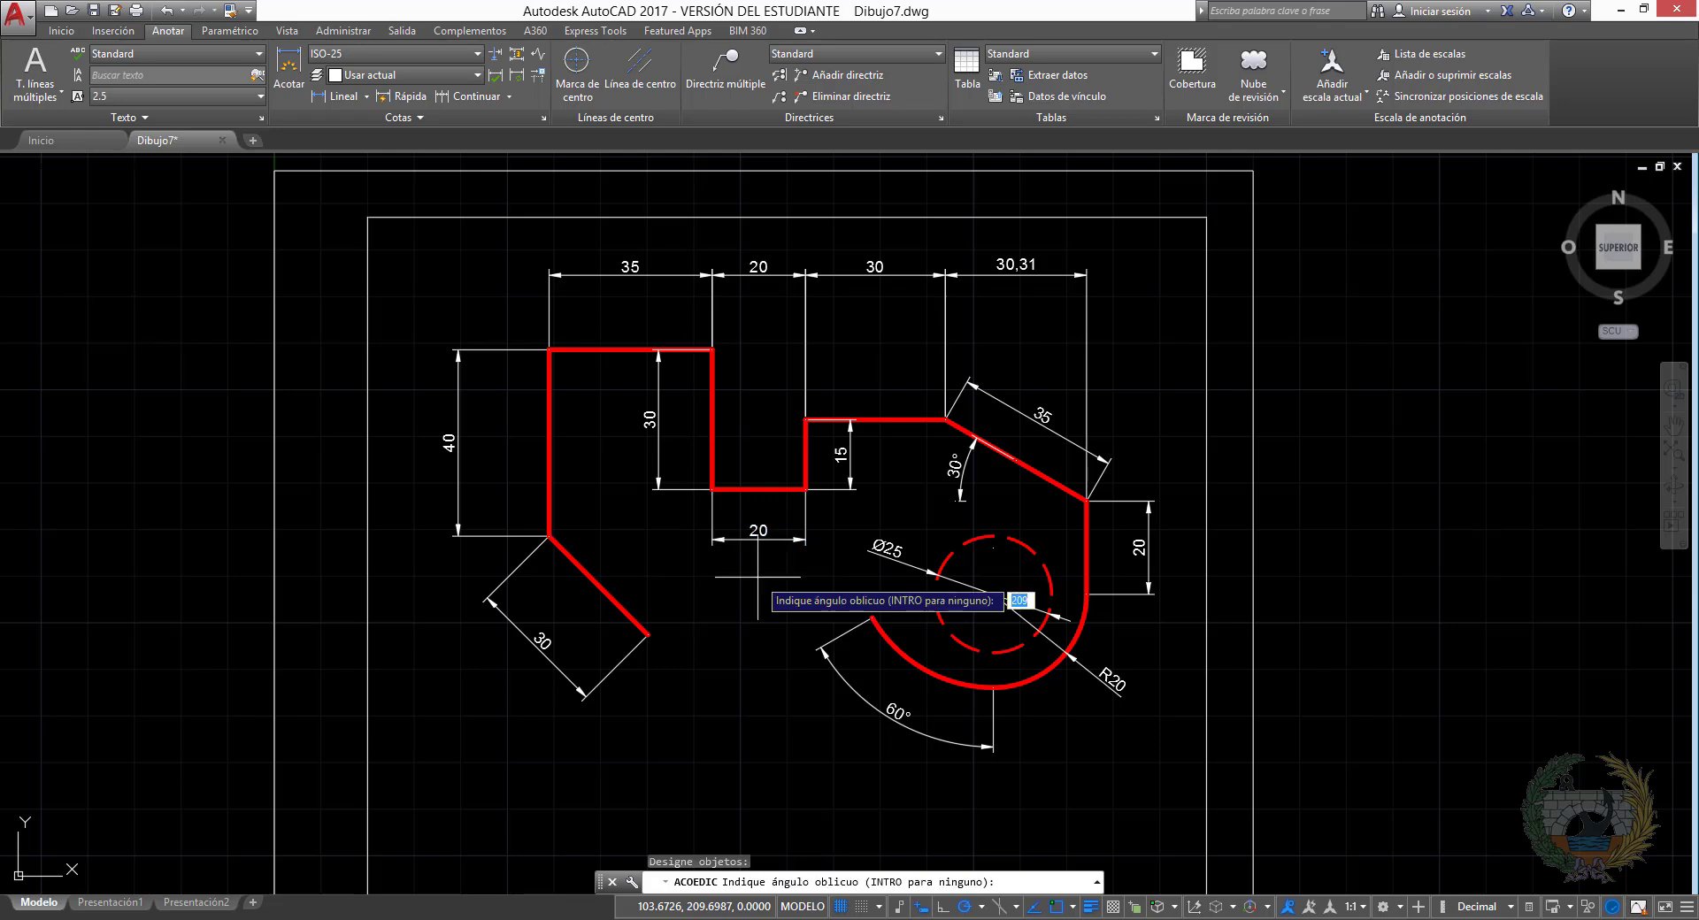
pyautogui.write('-30')
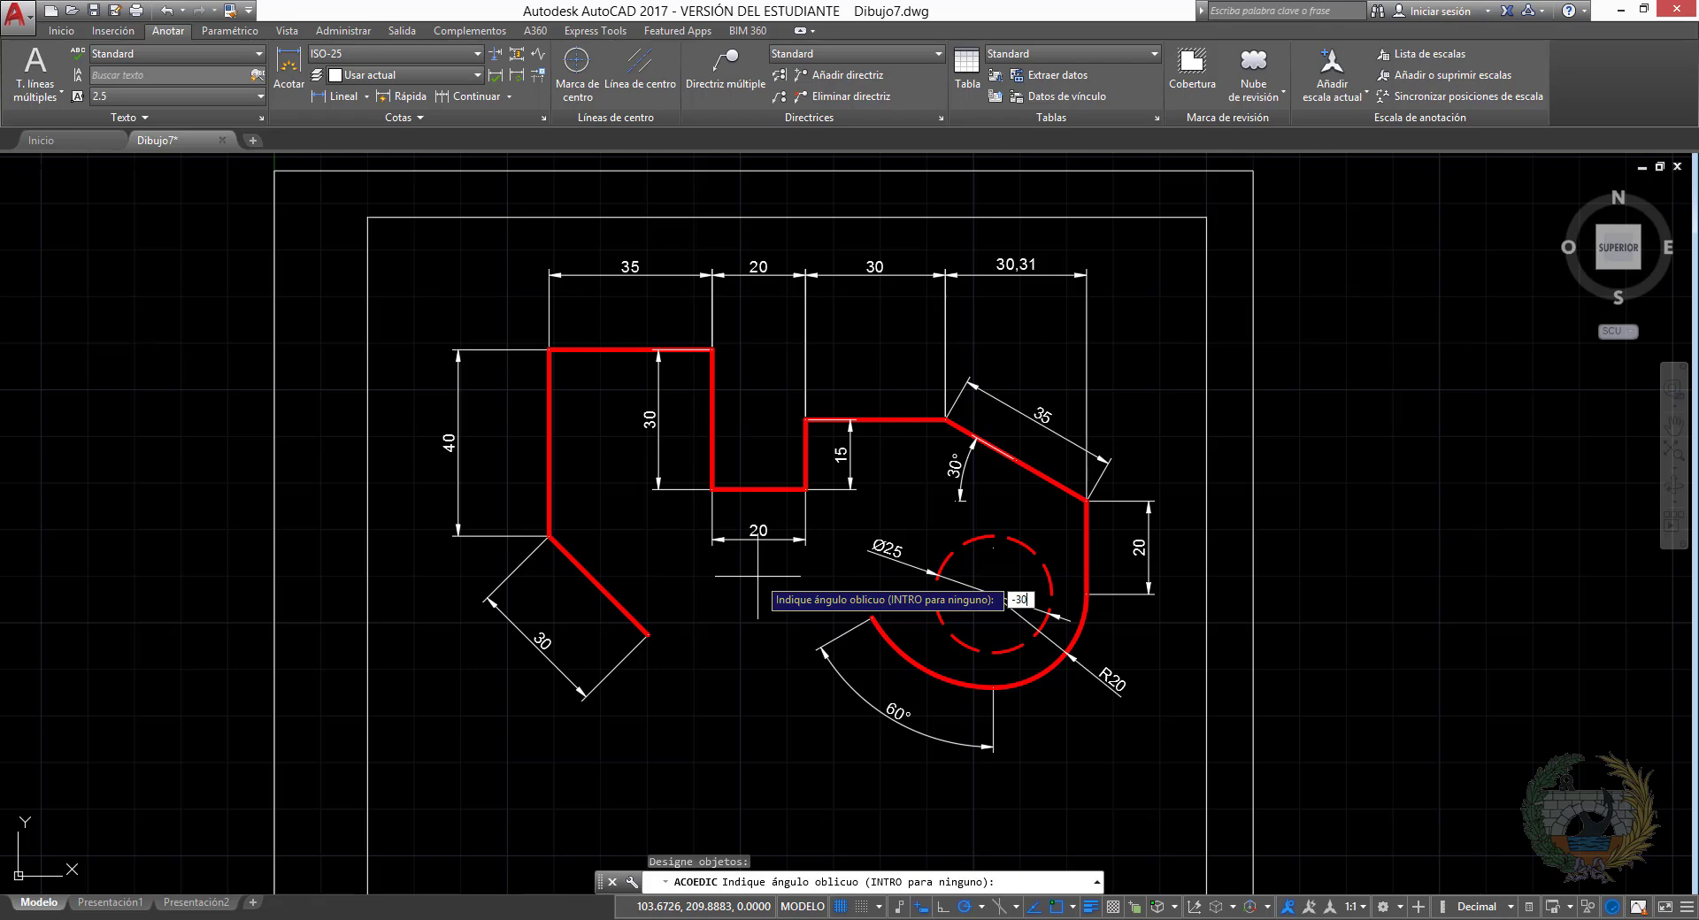
pyautogui.press('Return')
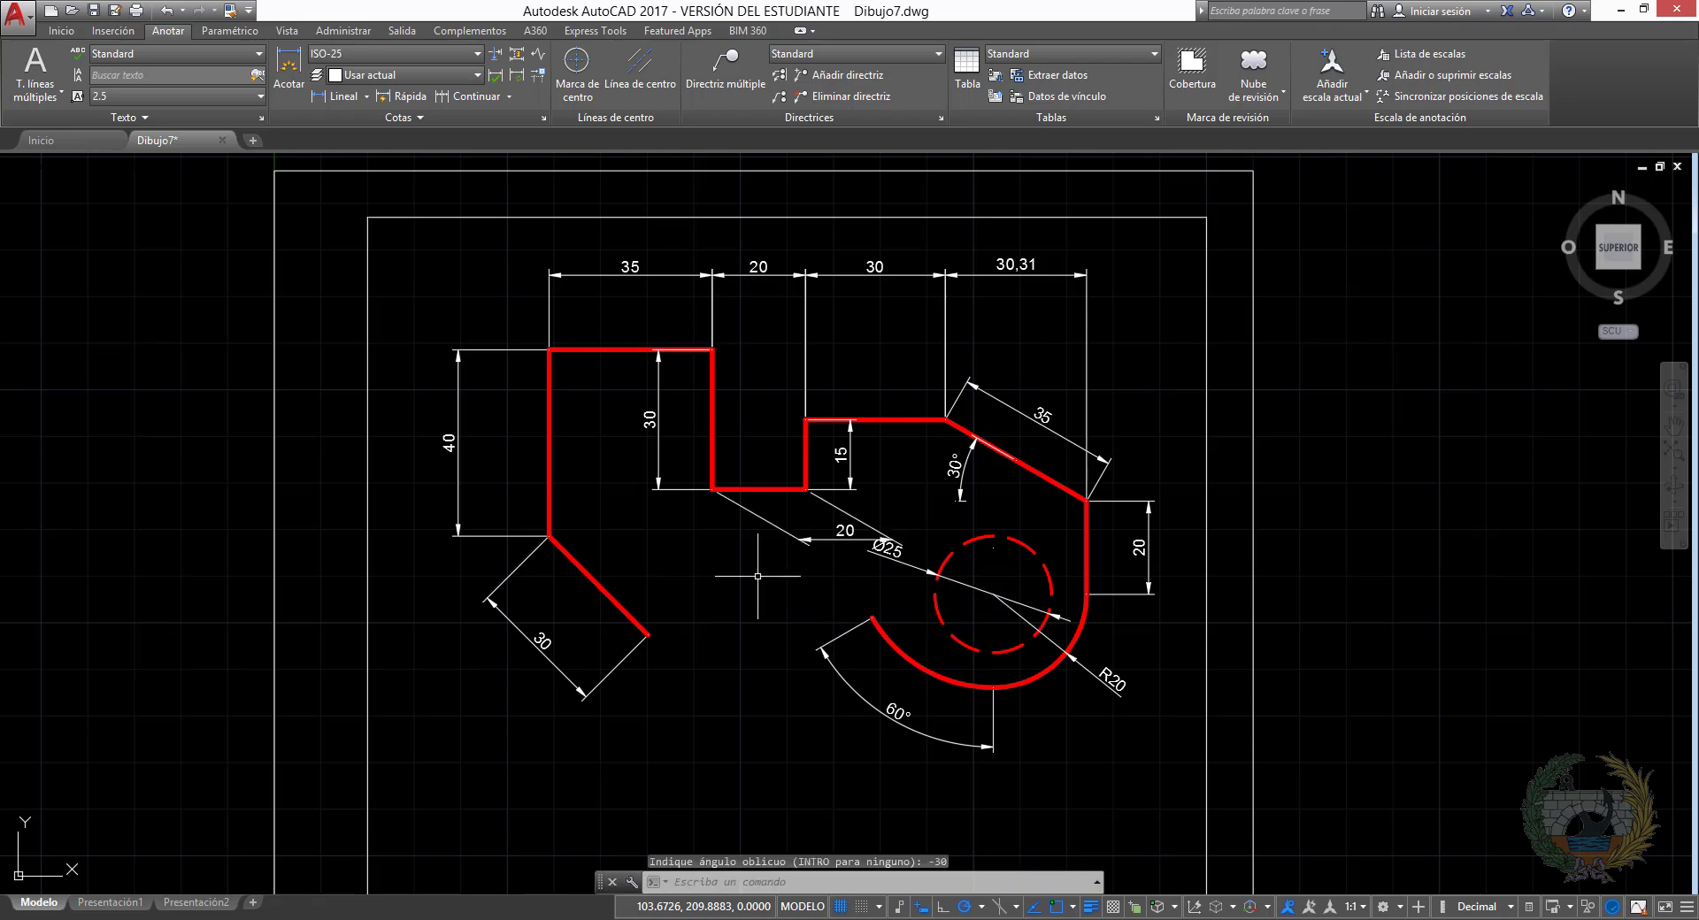
# Move the oblique dimension's line closer to the notch's bottom line, clear of the circle's diameter text
pyautogui.click(840, 538)
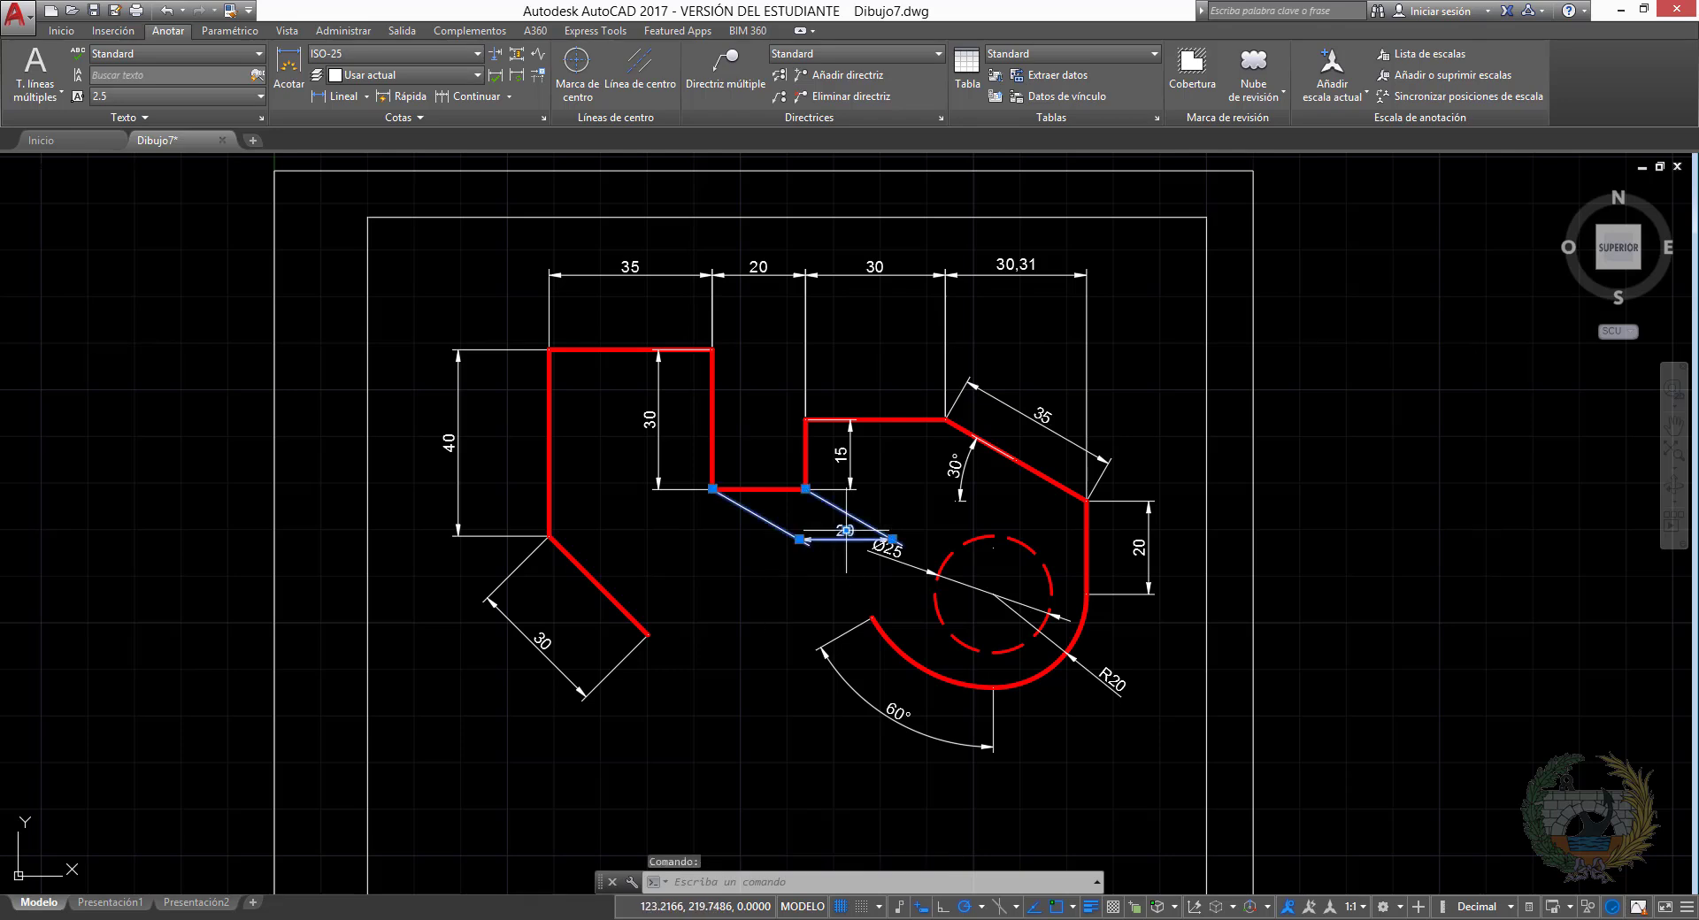
pyautogui.click(847, 530)
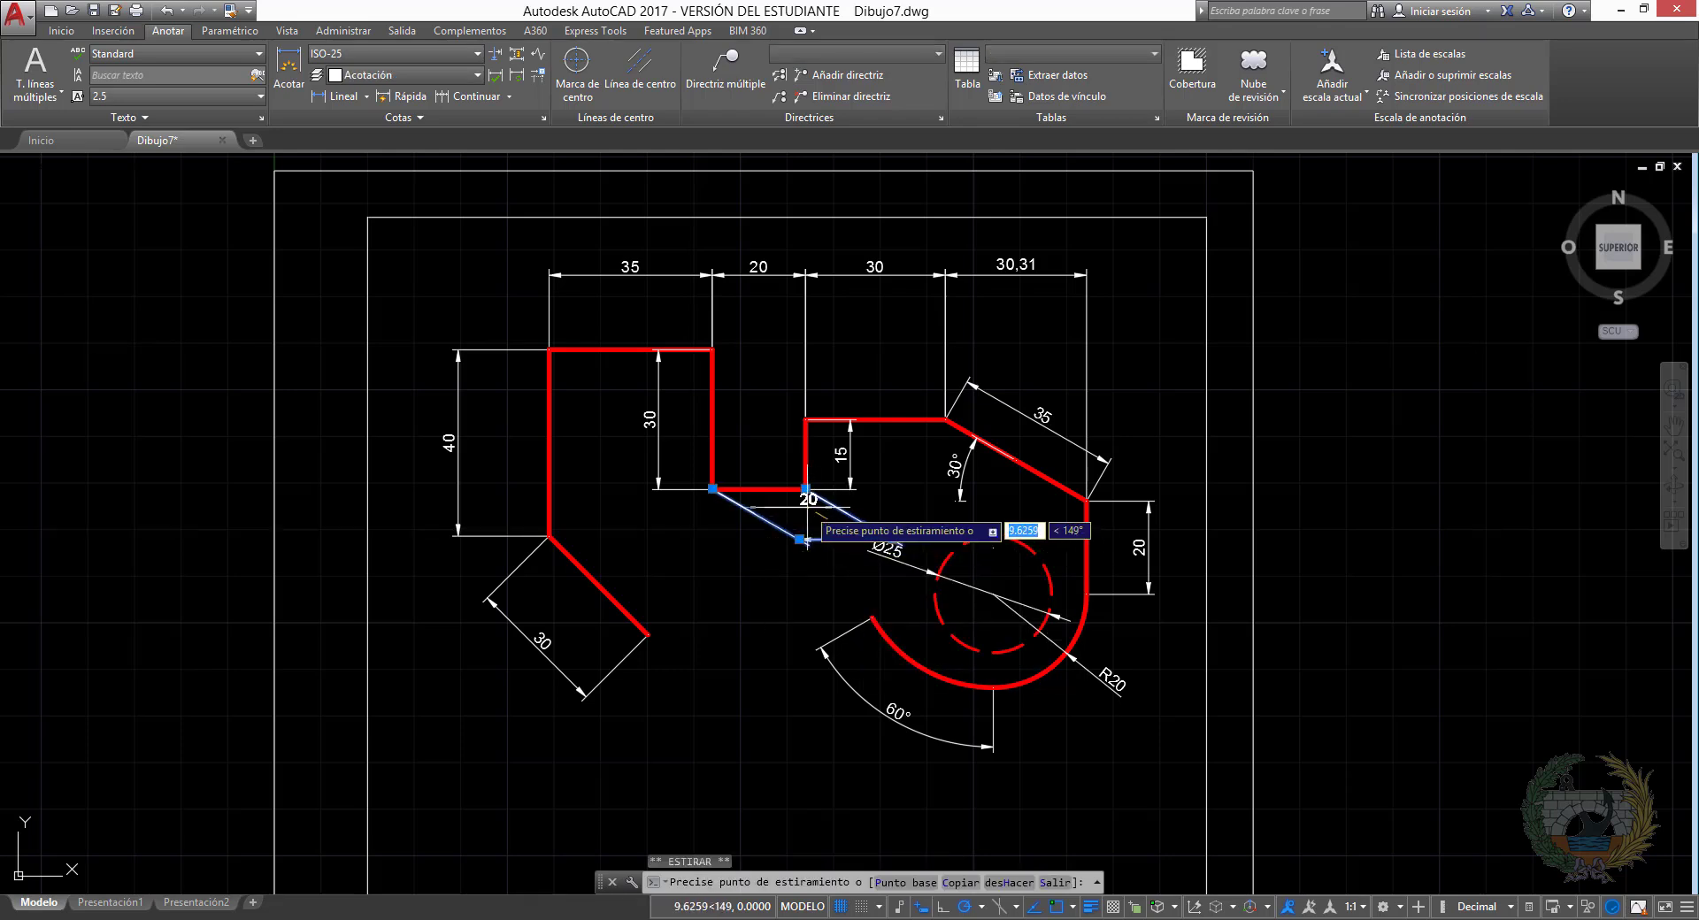
pyautogui.click(815, 521)
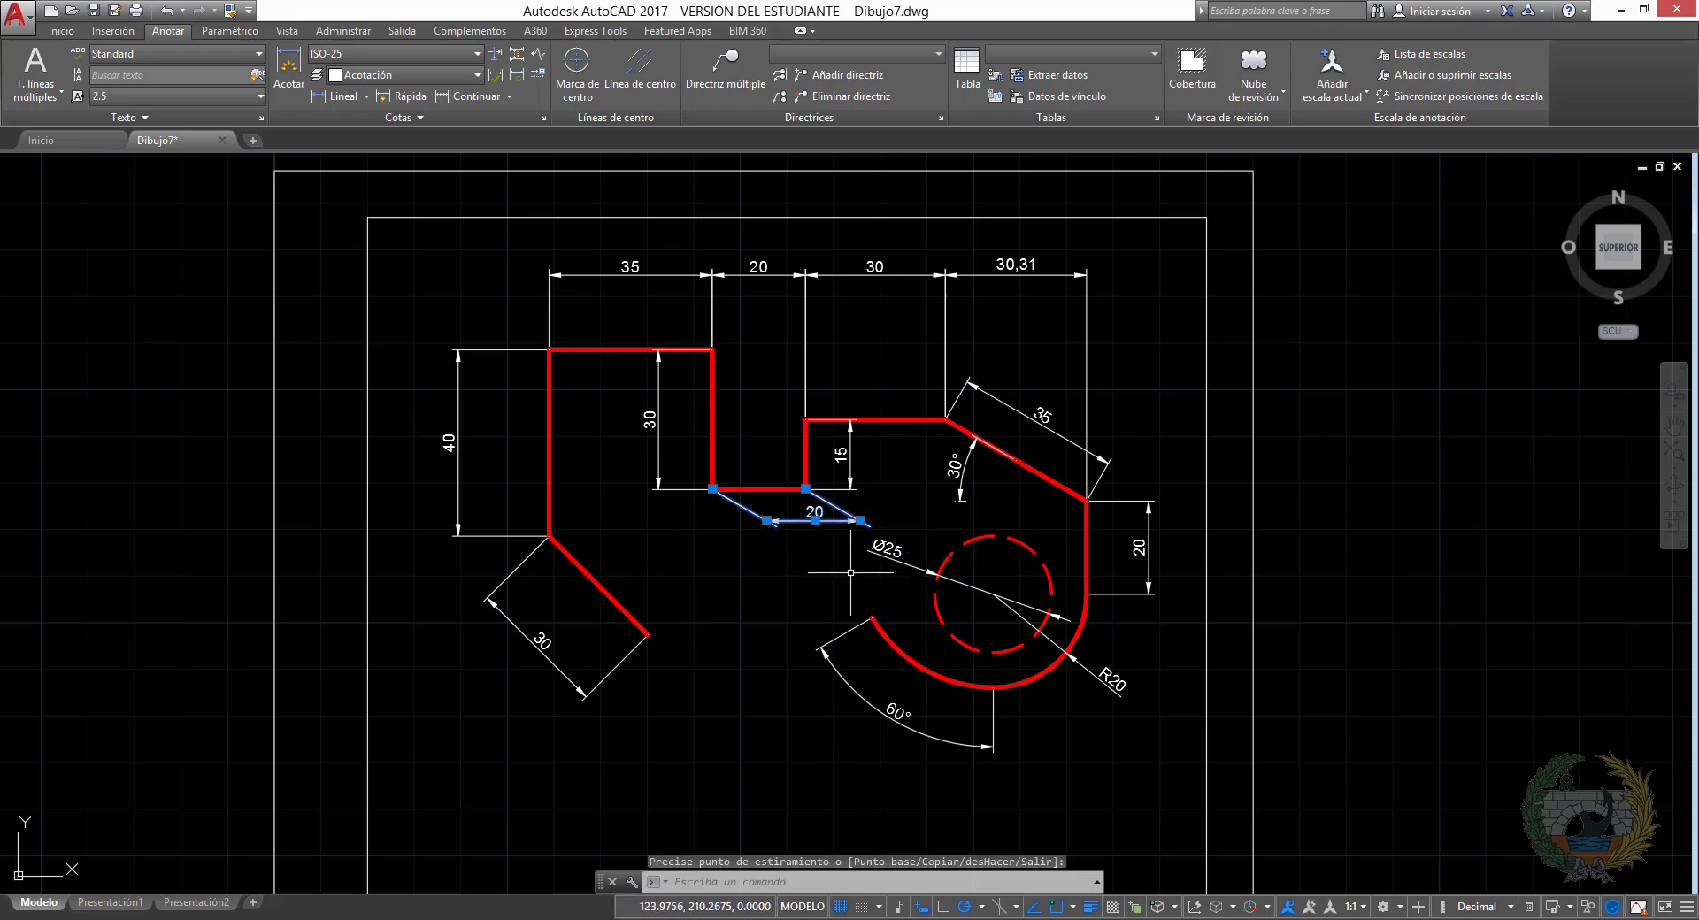
# Draw a point at coordinates 70,160 beneath the dimensioned contour
pyautogui.press('Escape')
pyautogui.press('Escape')
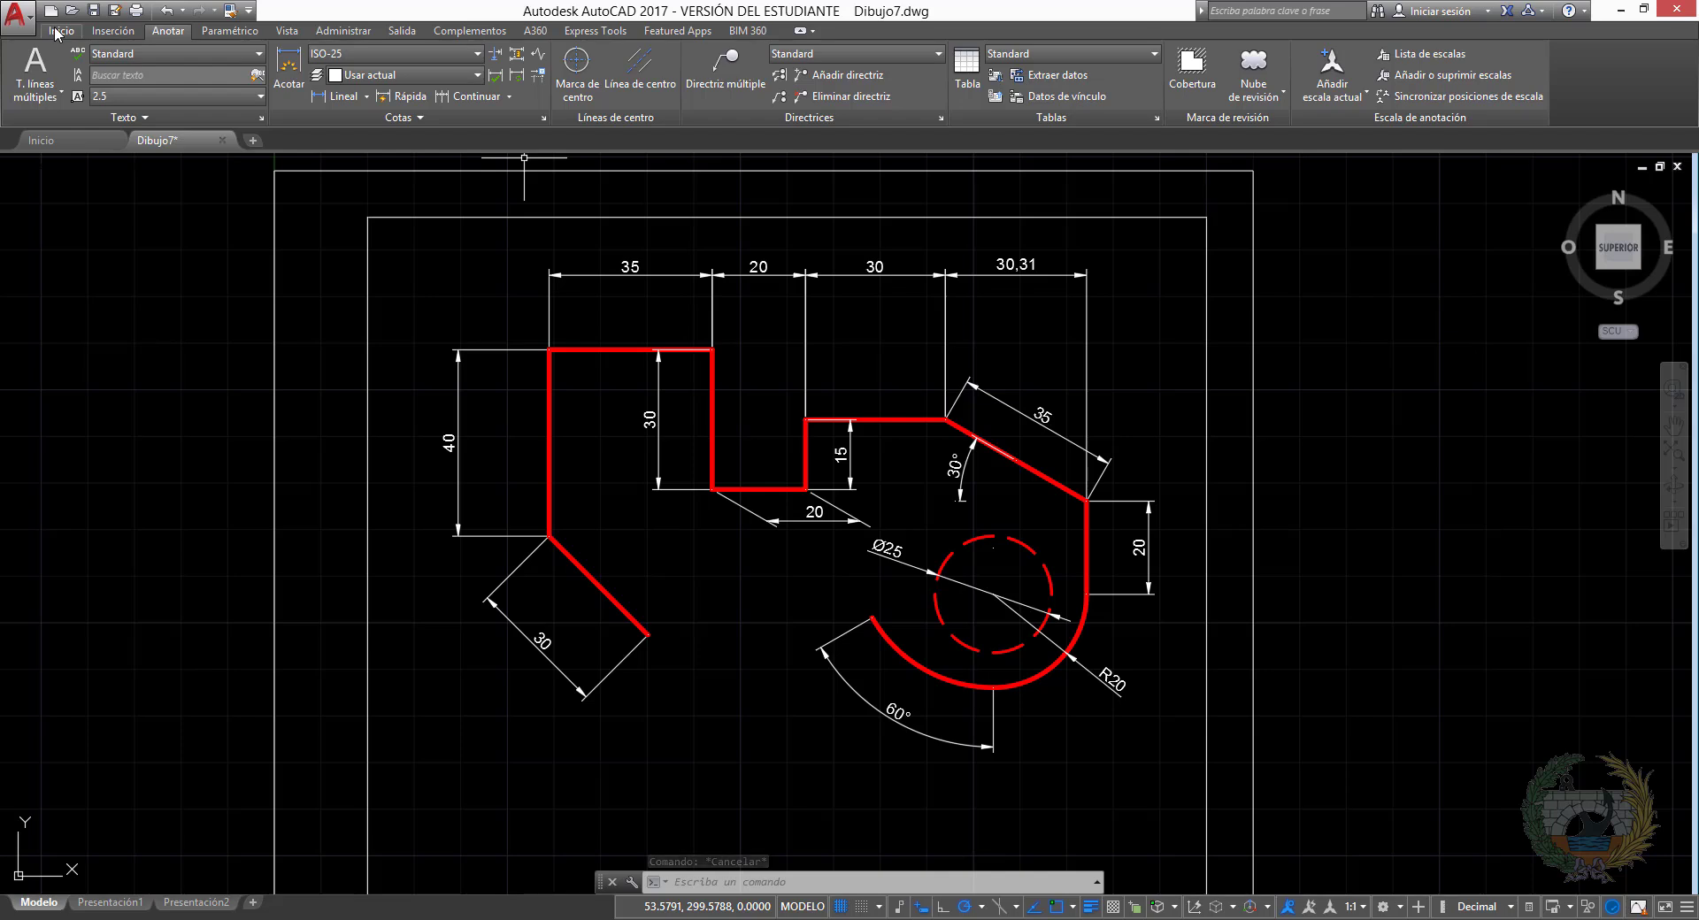
pyautogui.click(59, 32)
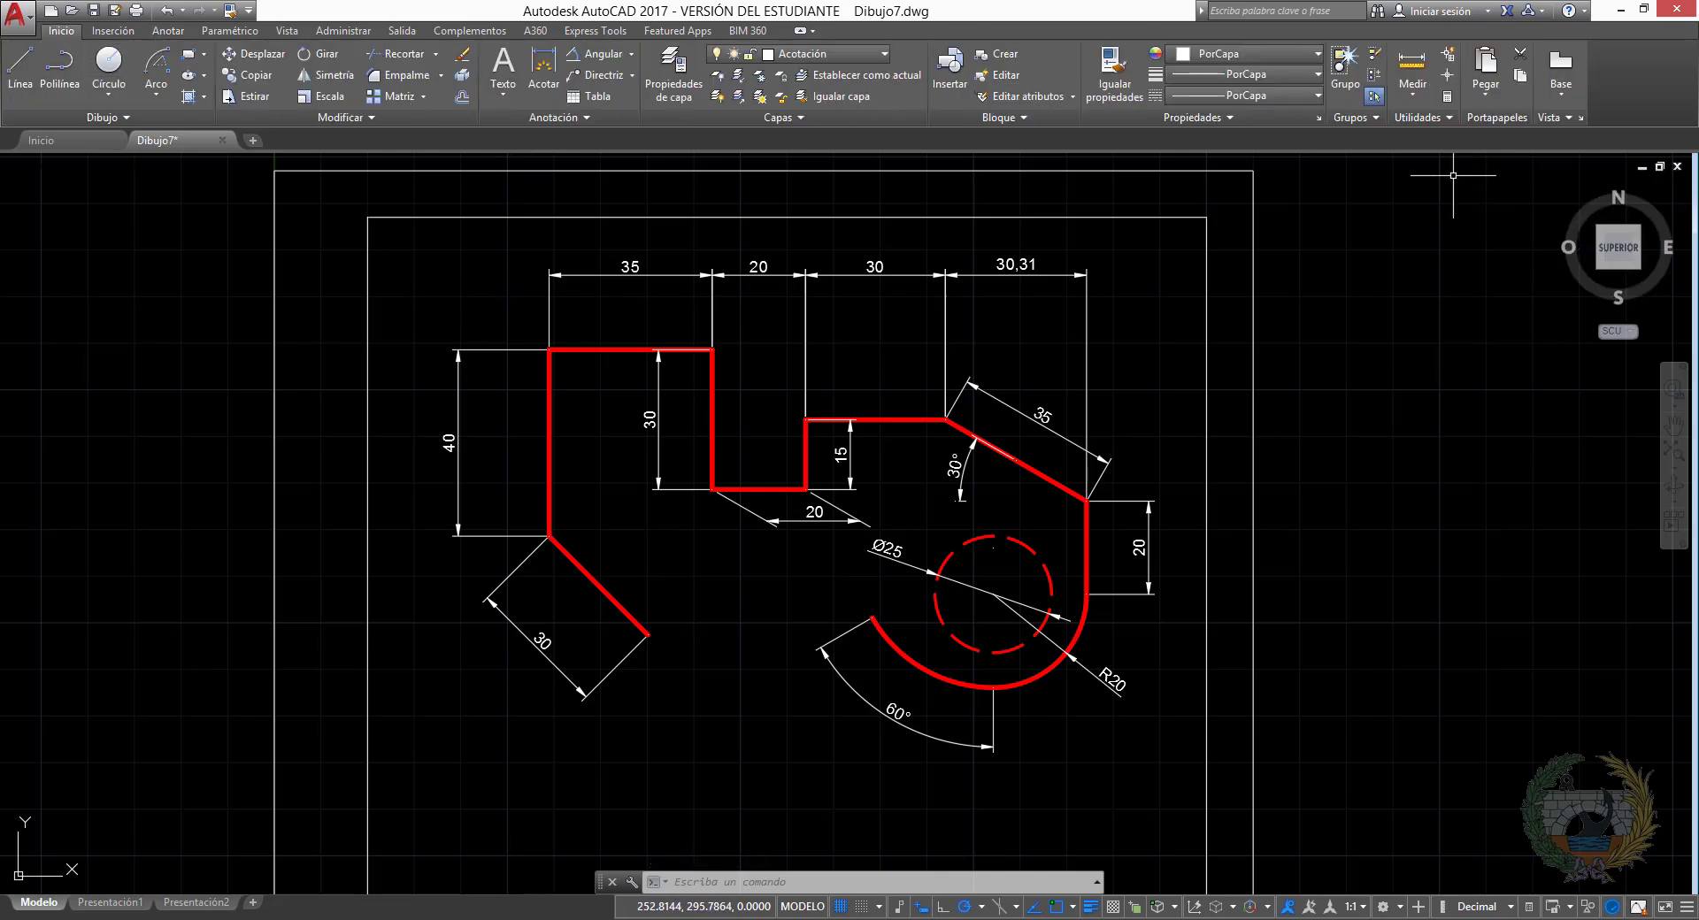
pyautogui.click(126, 117)
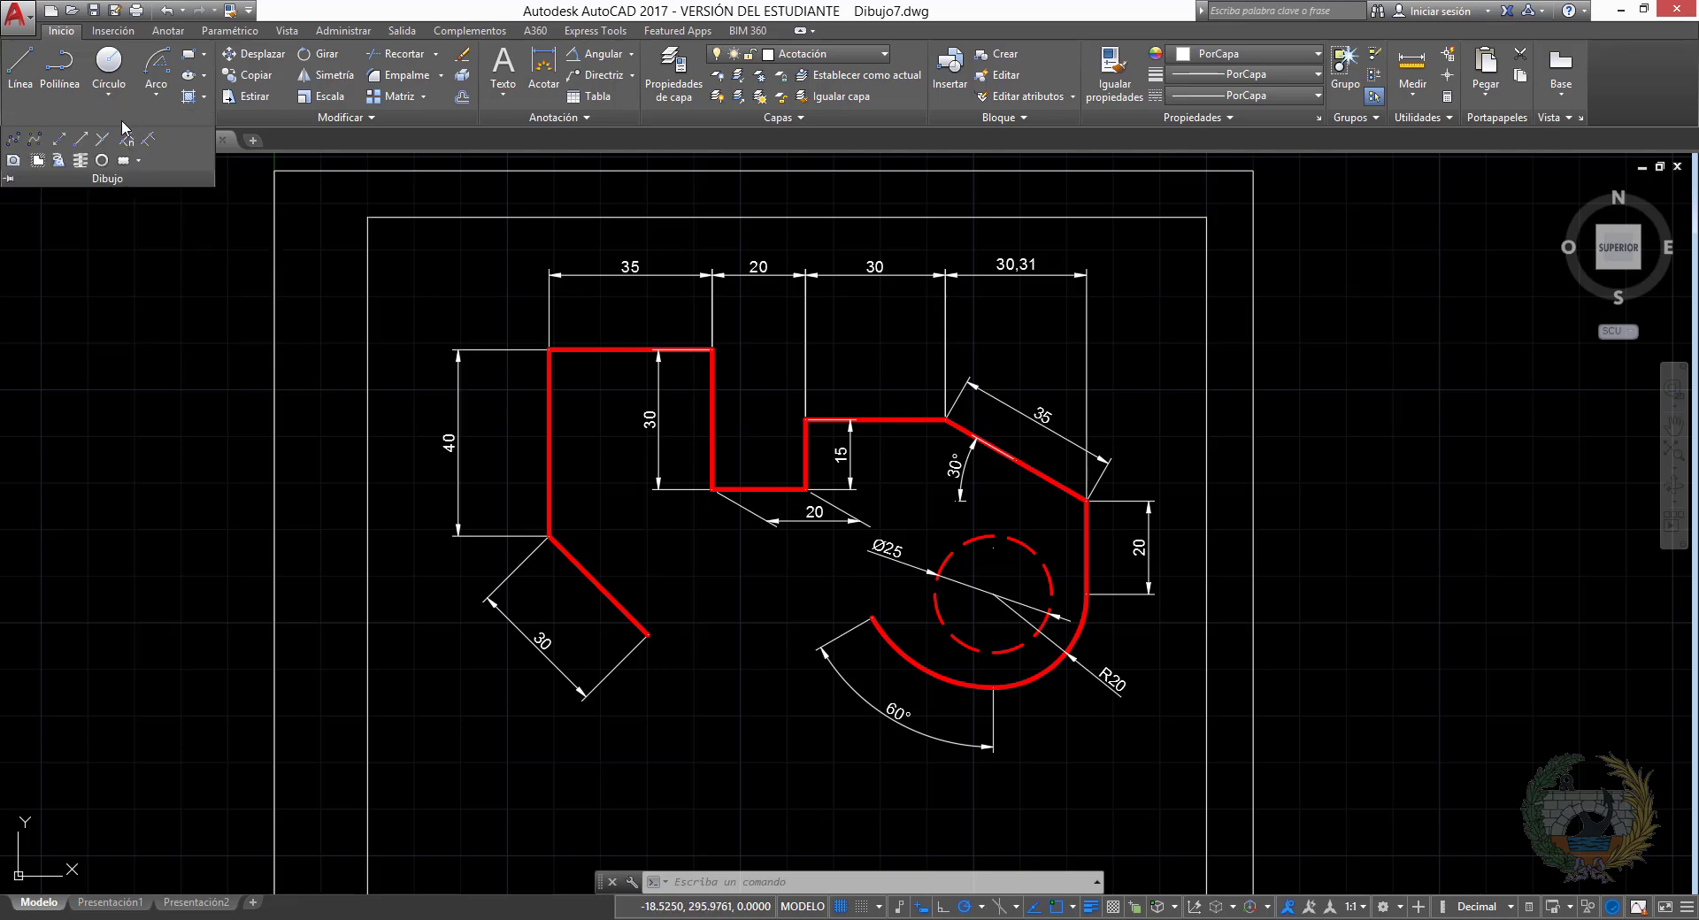
pyautogui.click(101, 141)
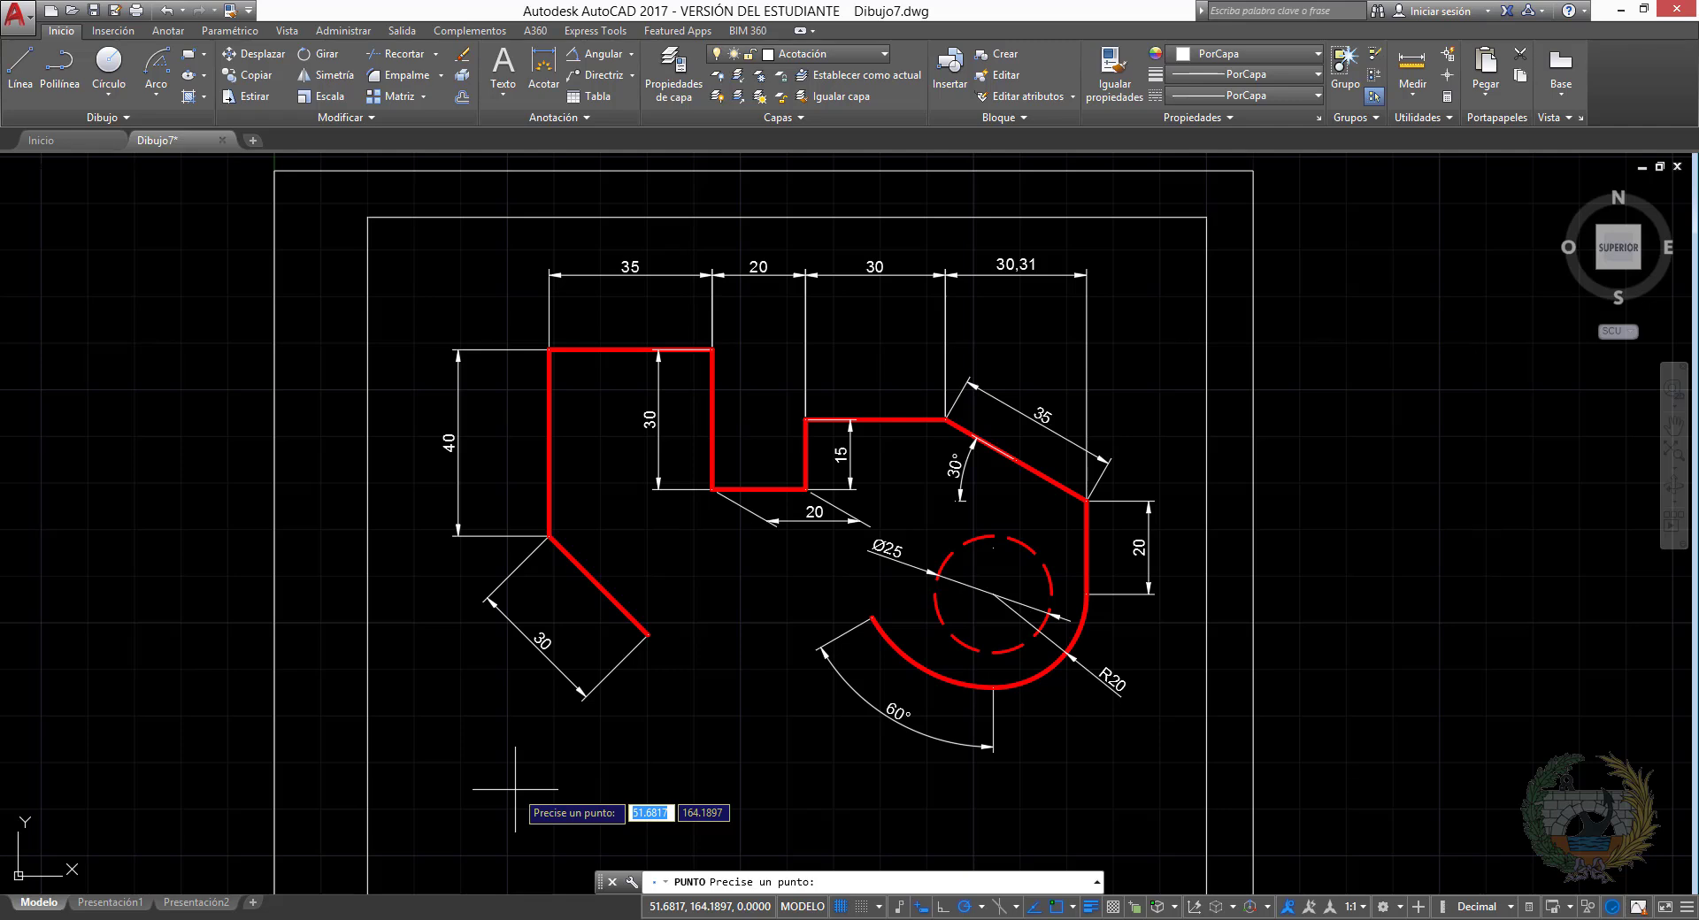
pyautogui.write('70')
pyautogui.press('Tab')
pyautogui.write('16')
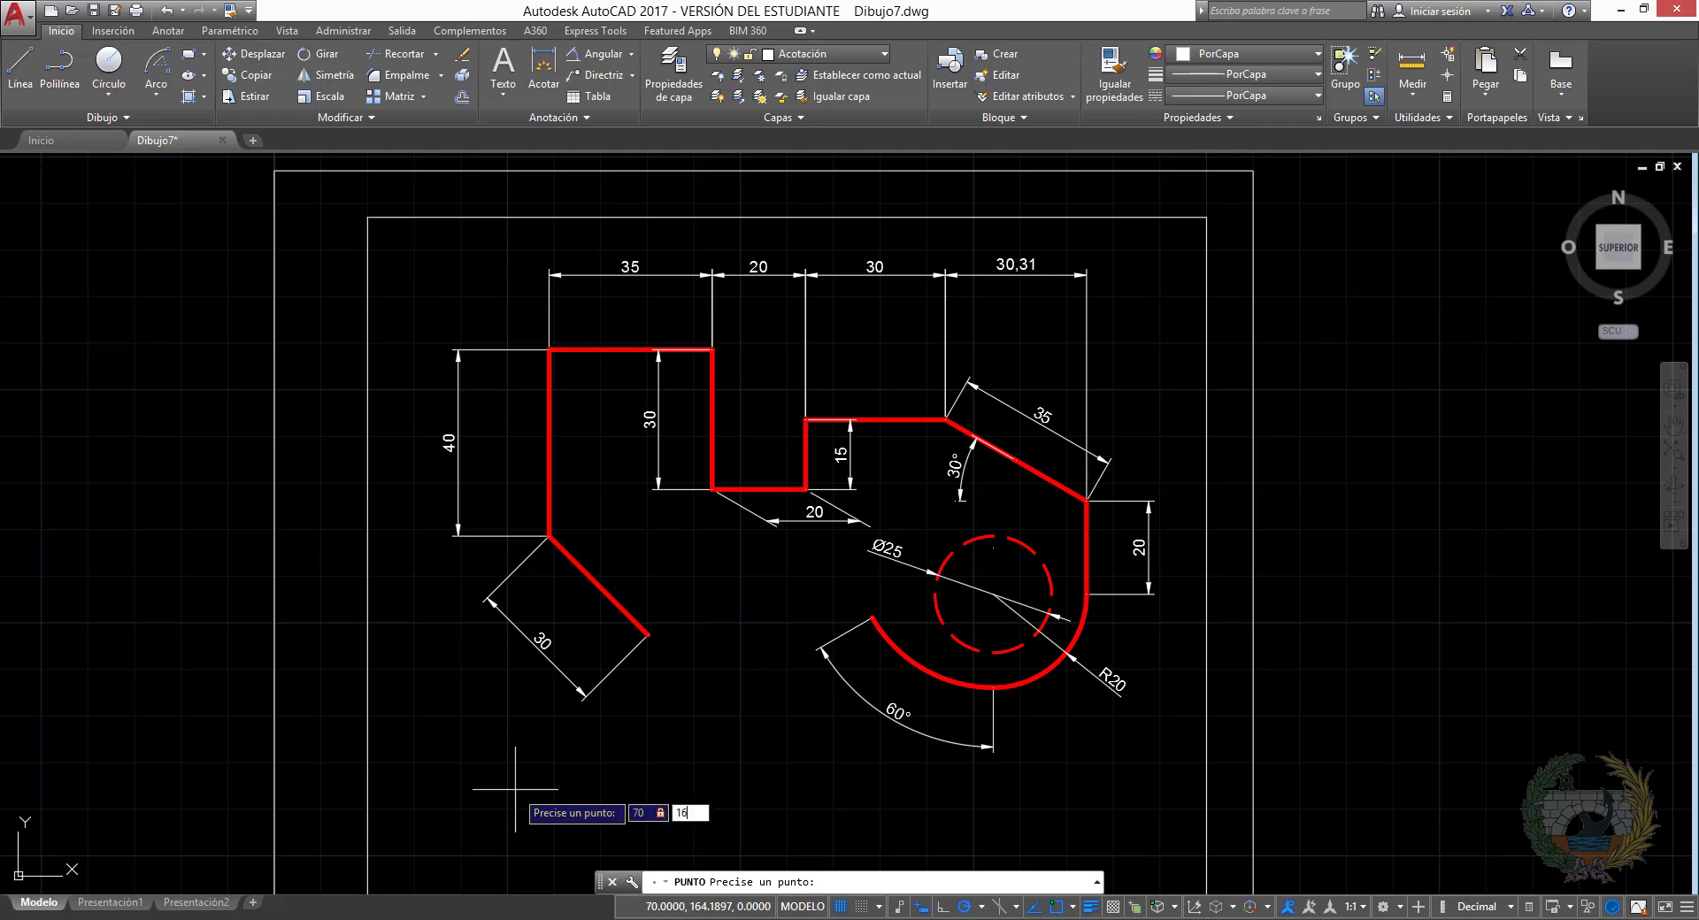
pyautogui.press('Return')
pyautogui.scroll(4, 597, 821)
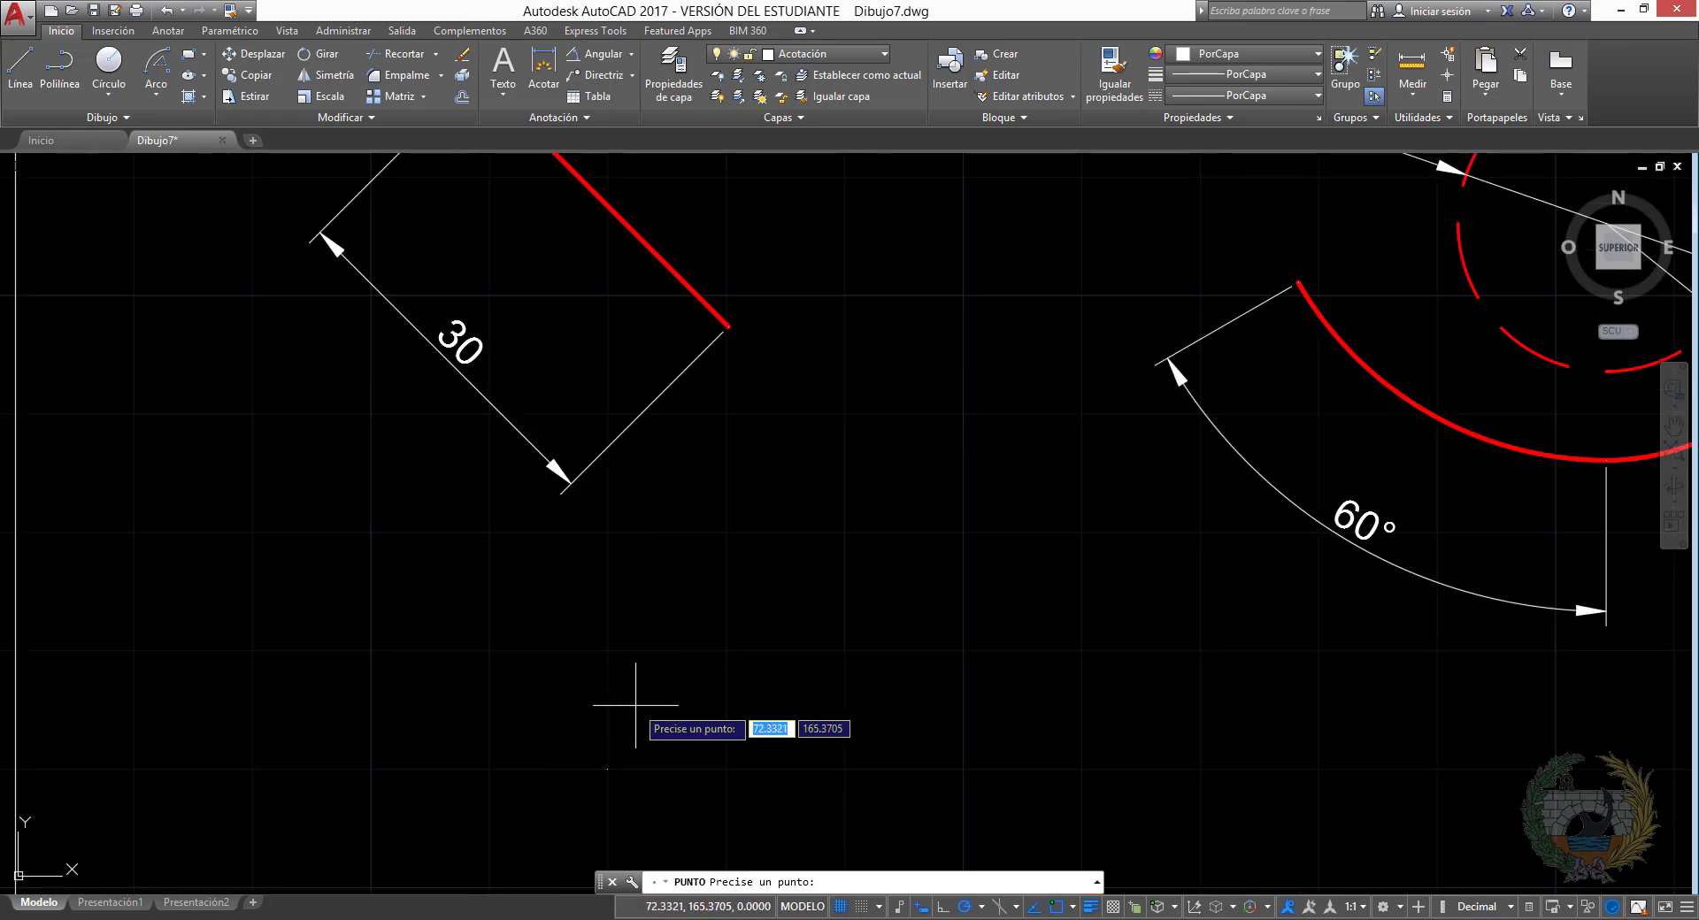
pyautogui.press('Escape')
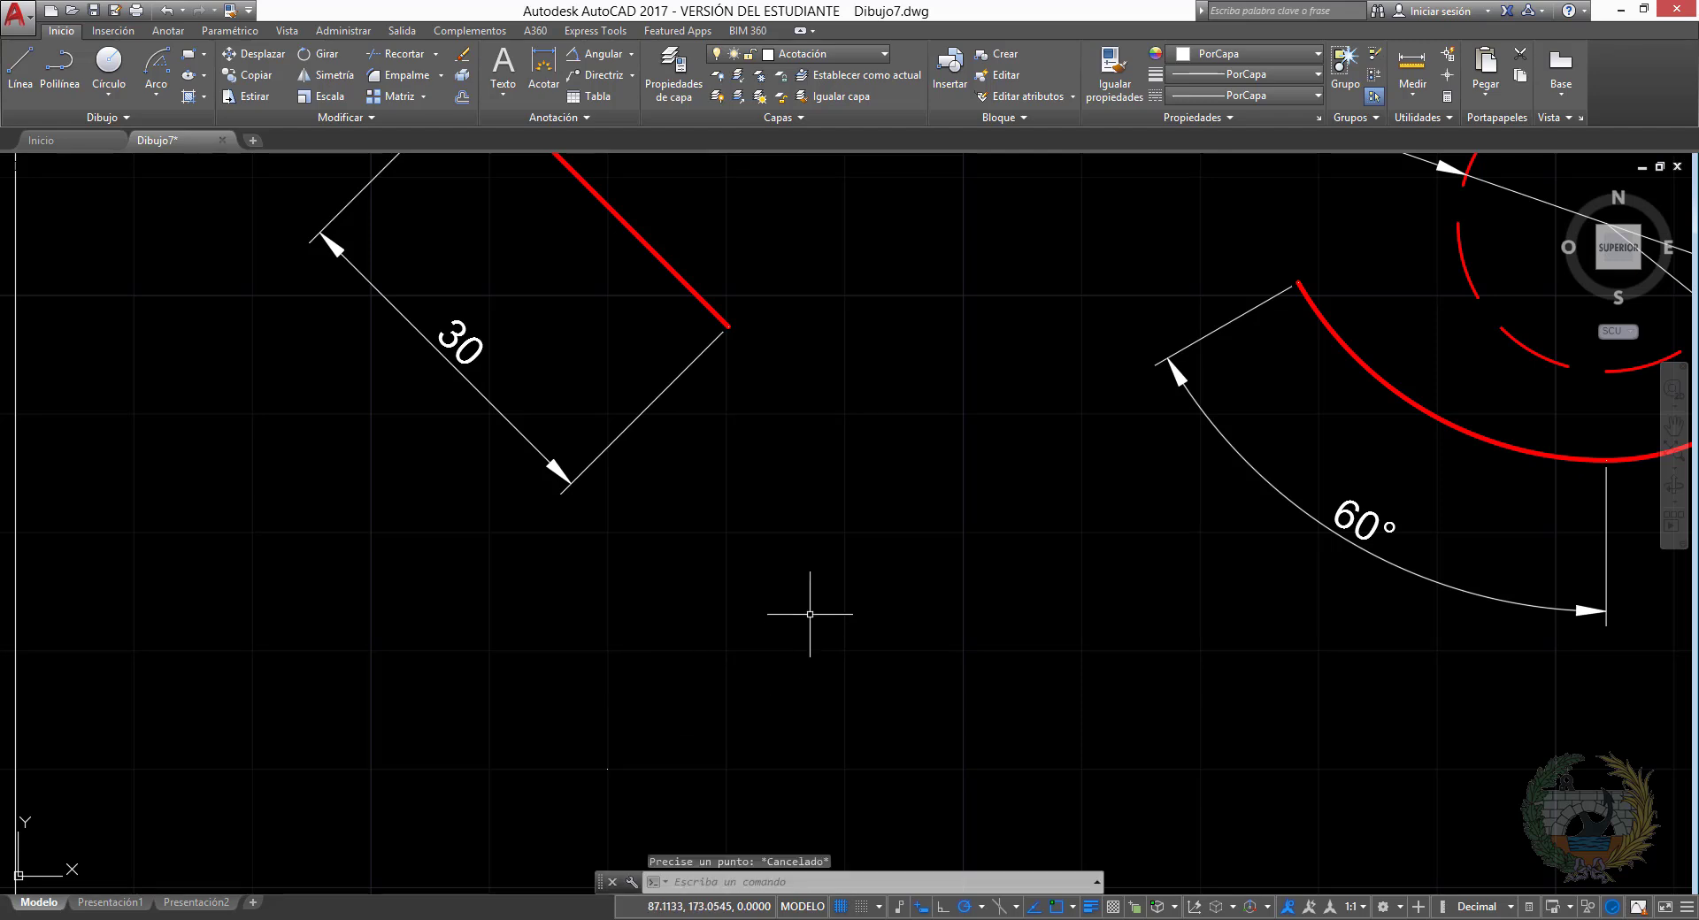
# Set the point style to the circle with a cross, sized 2.5 in absolute units
pyautogui.scroll(-5, 808, 610)
pyautogui.moveTo(879, 608); pyautogui.dragTo(720, 625, button='middle')
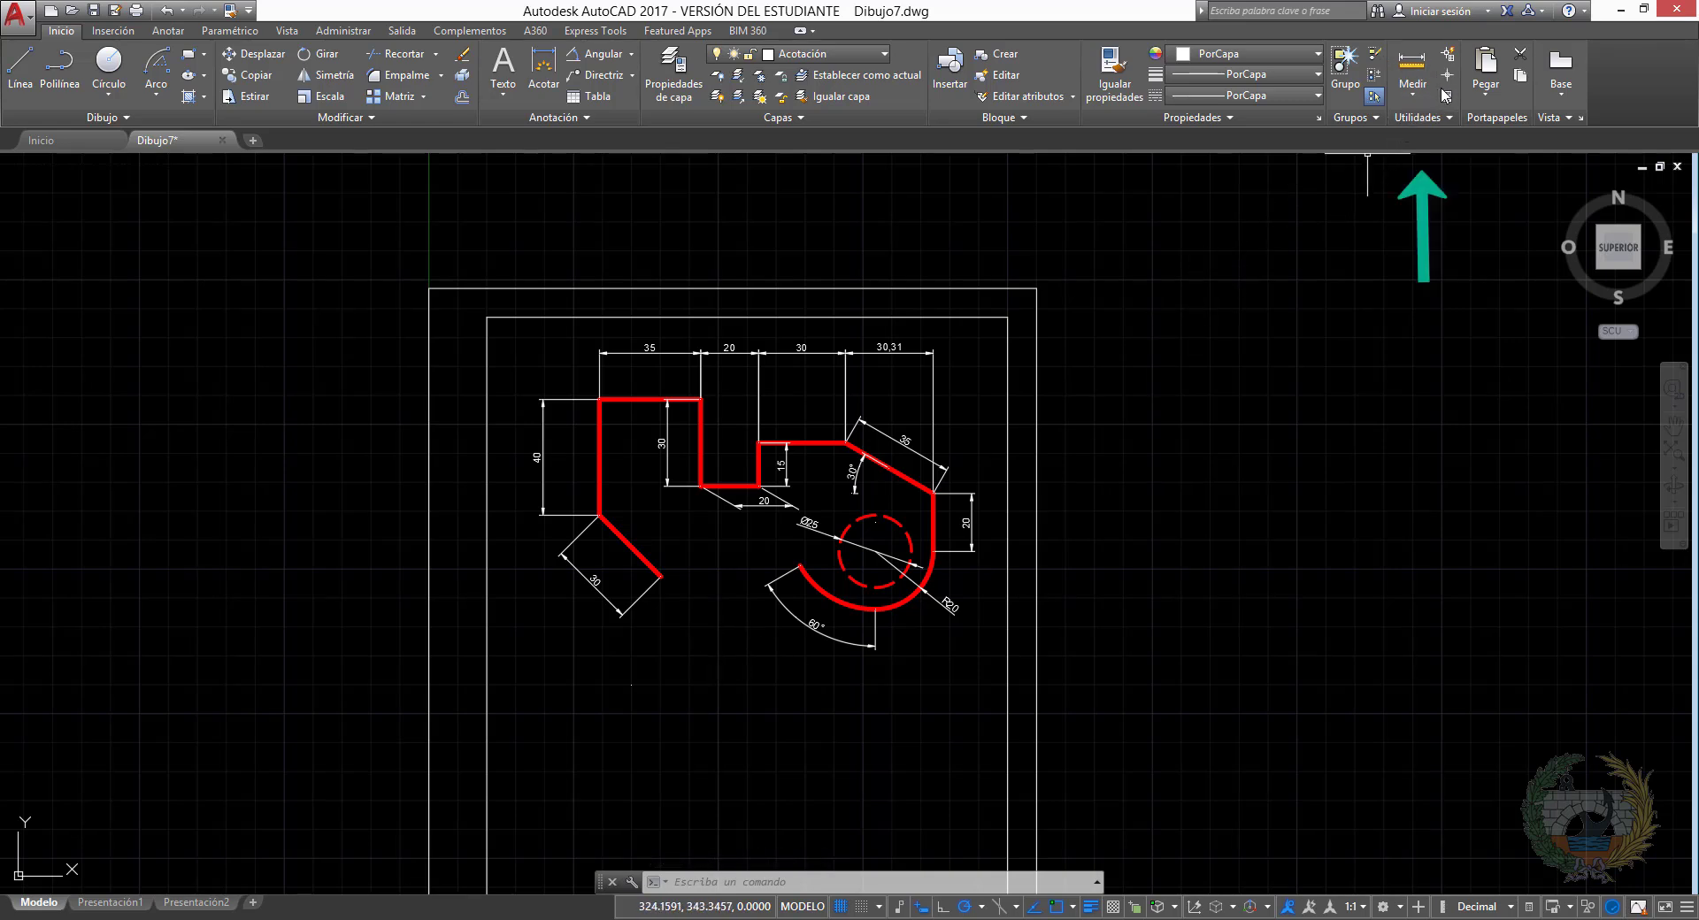
pyautogui.click(1448, 118)
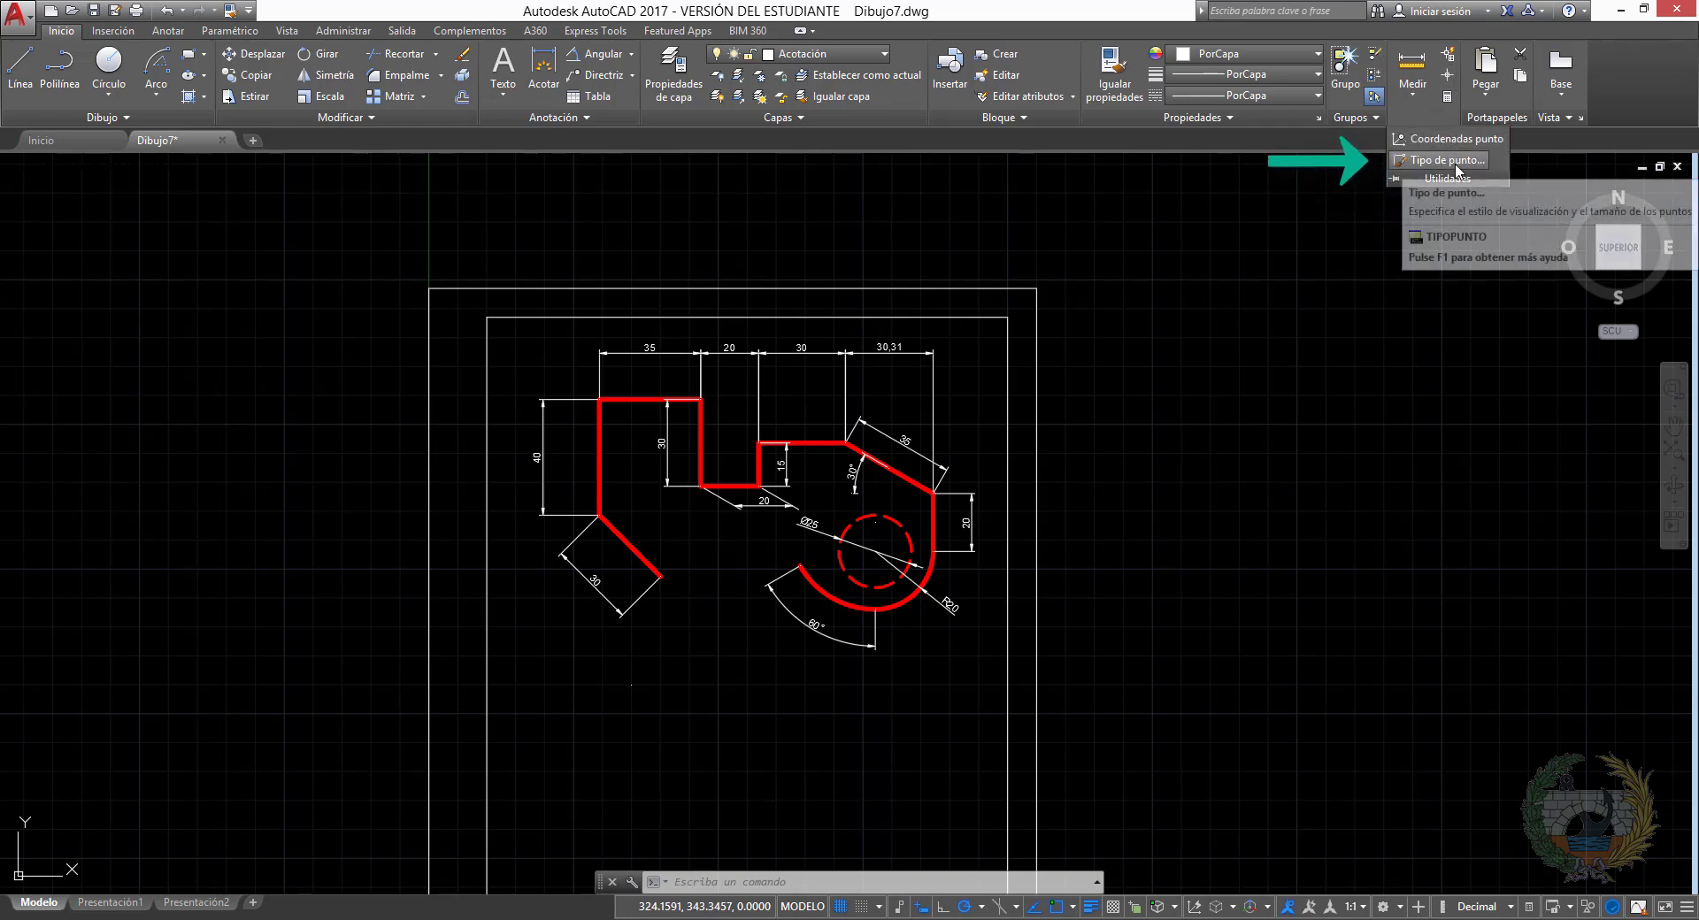
pyautogui.click(1444, 160)
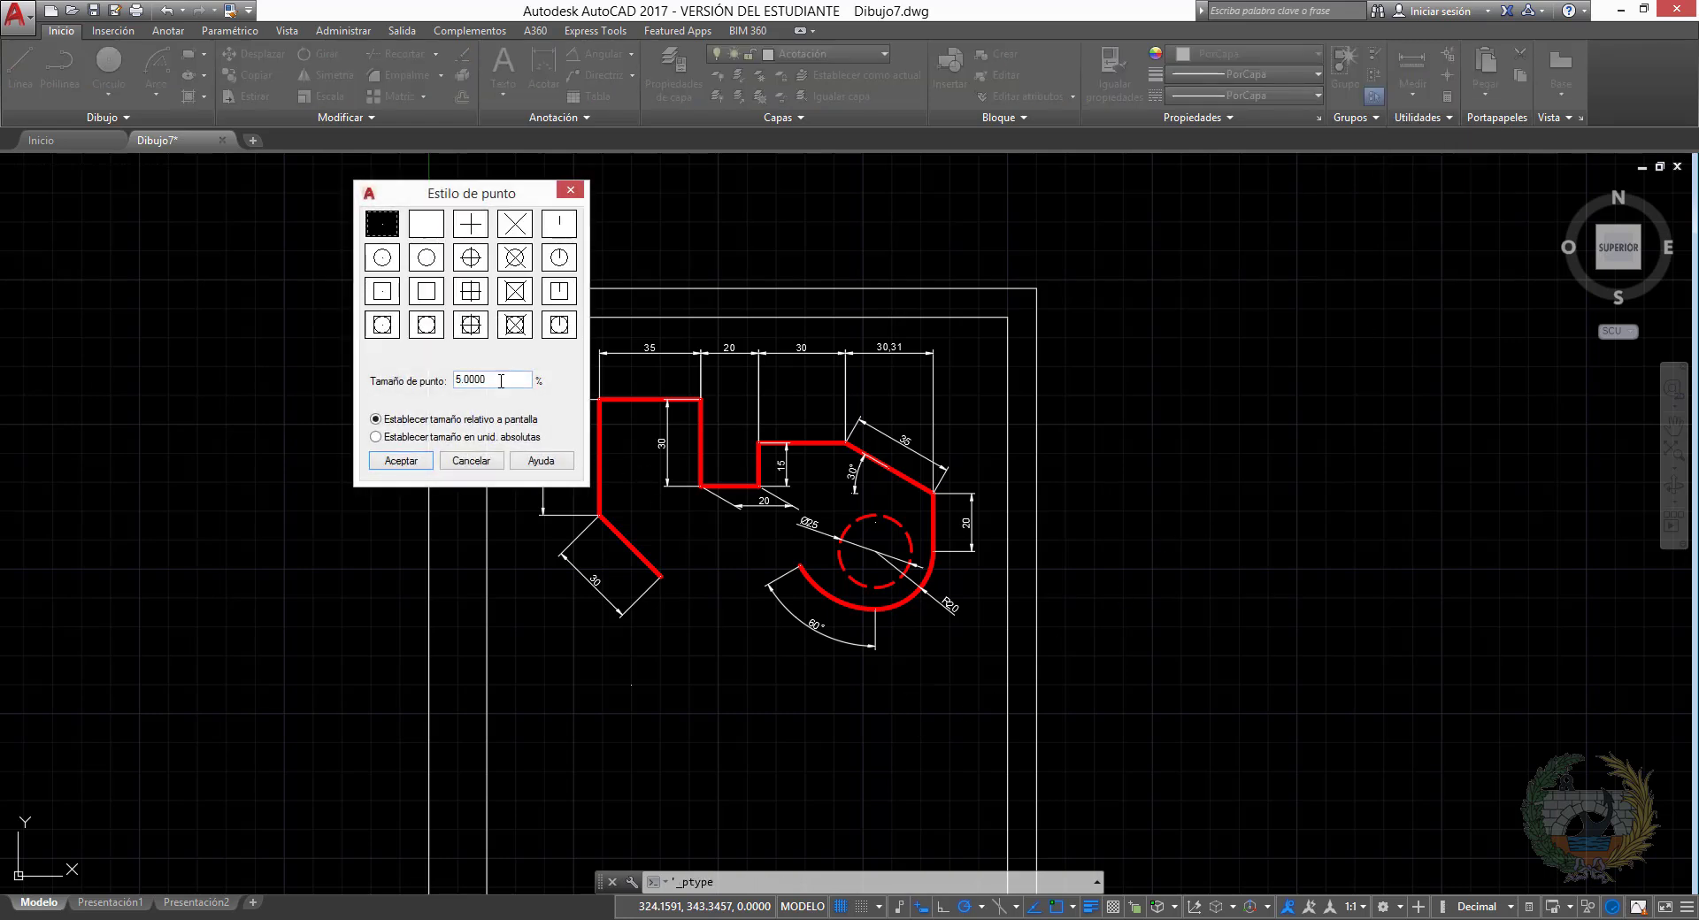
pyautogui.click(467, 435)
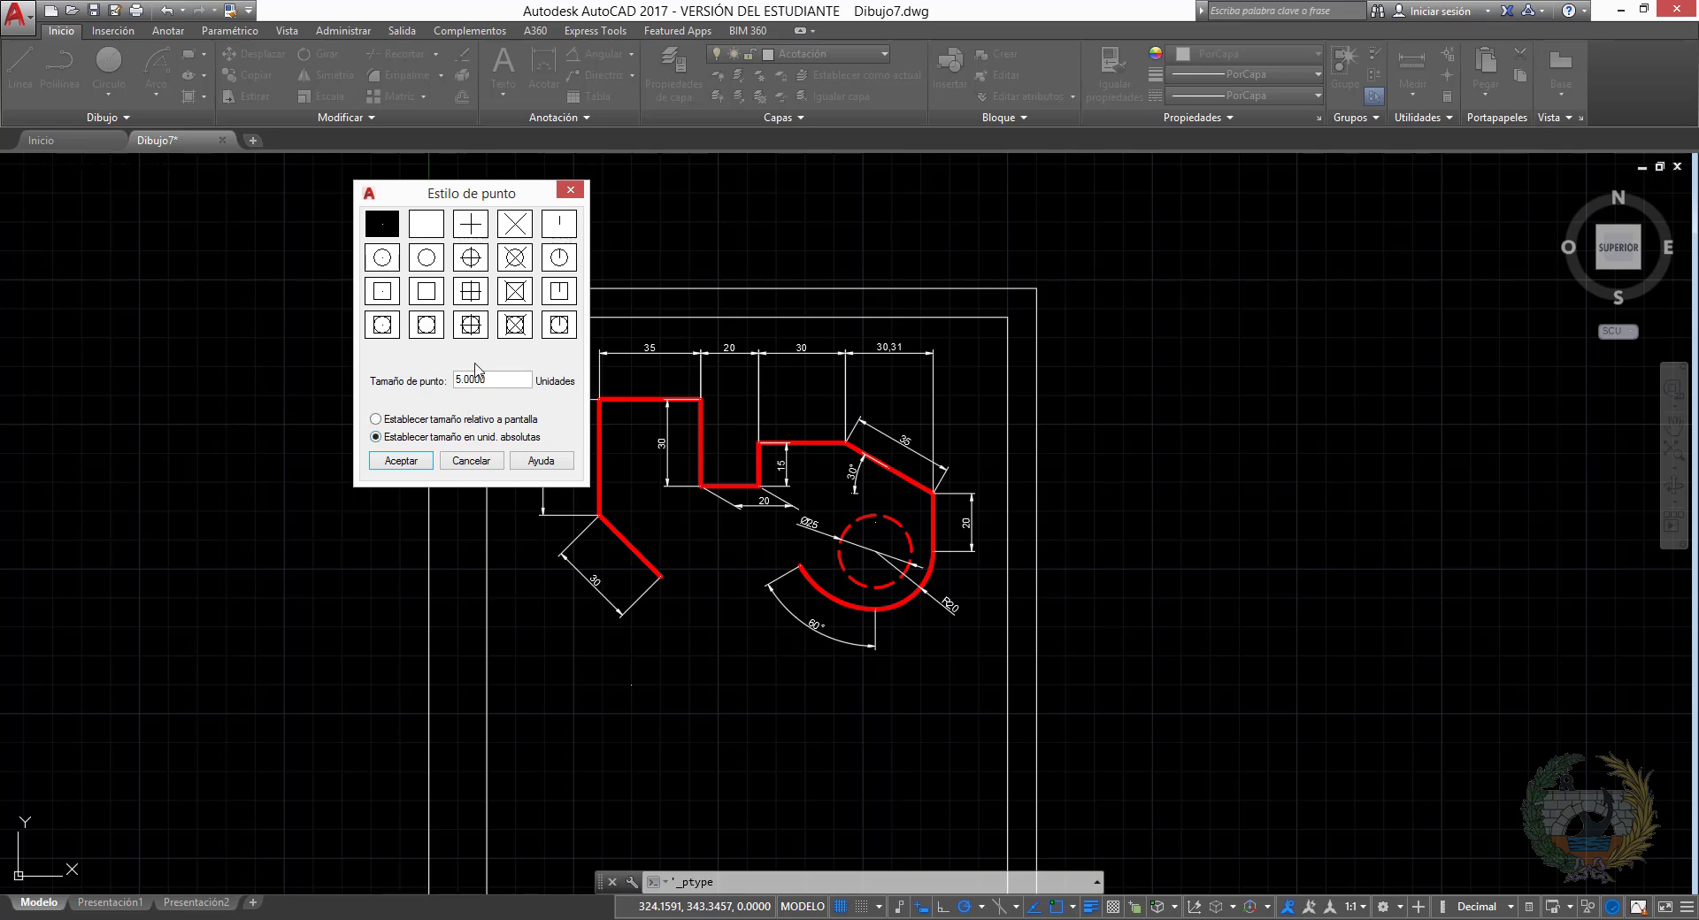
pyautogui.click(473, 258)
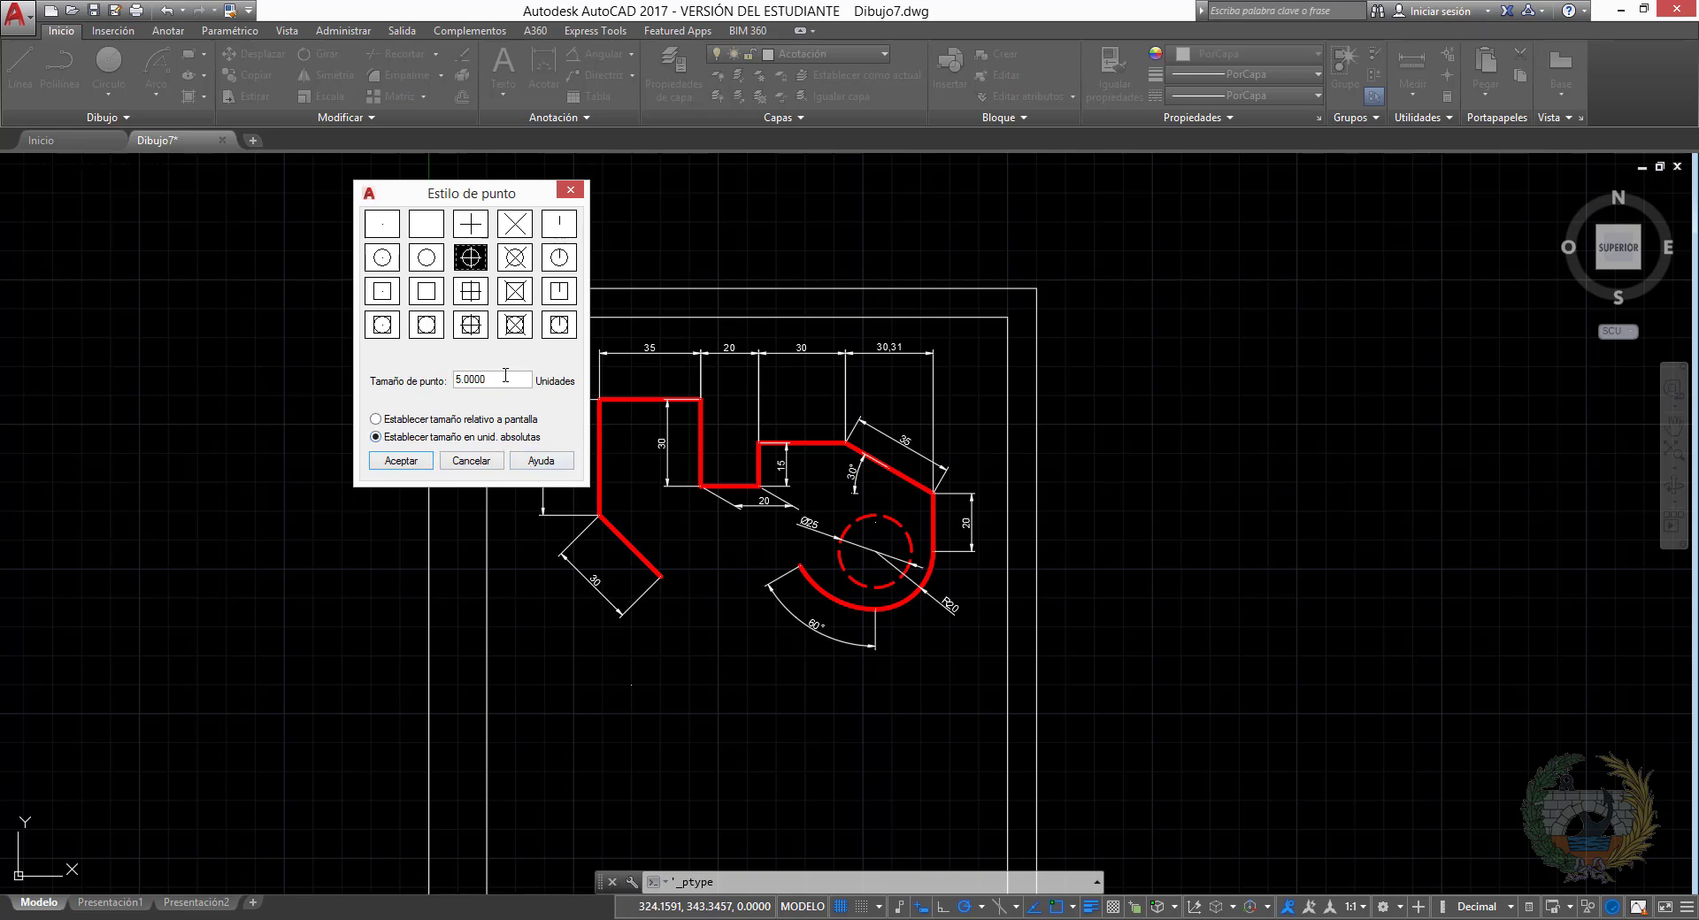
pyautogui.doubleClick(503, 379)
pyautogui.write('2.5')
pyautogui.click(401, 460)
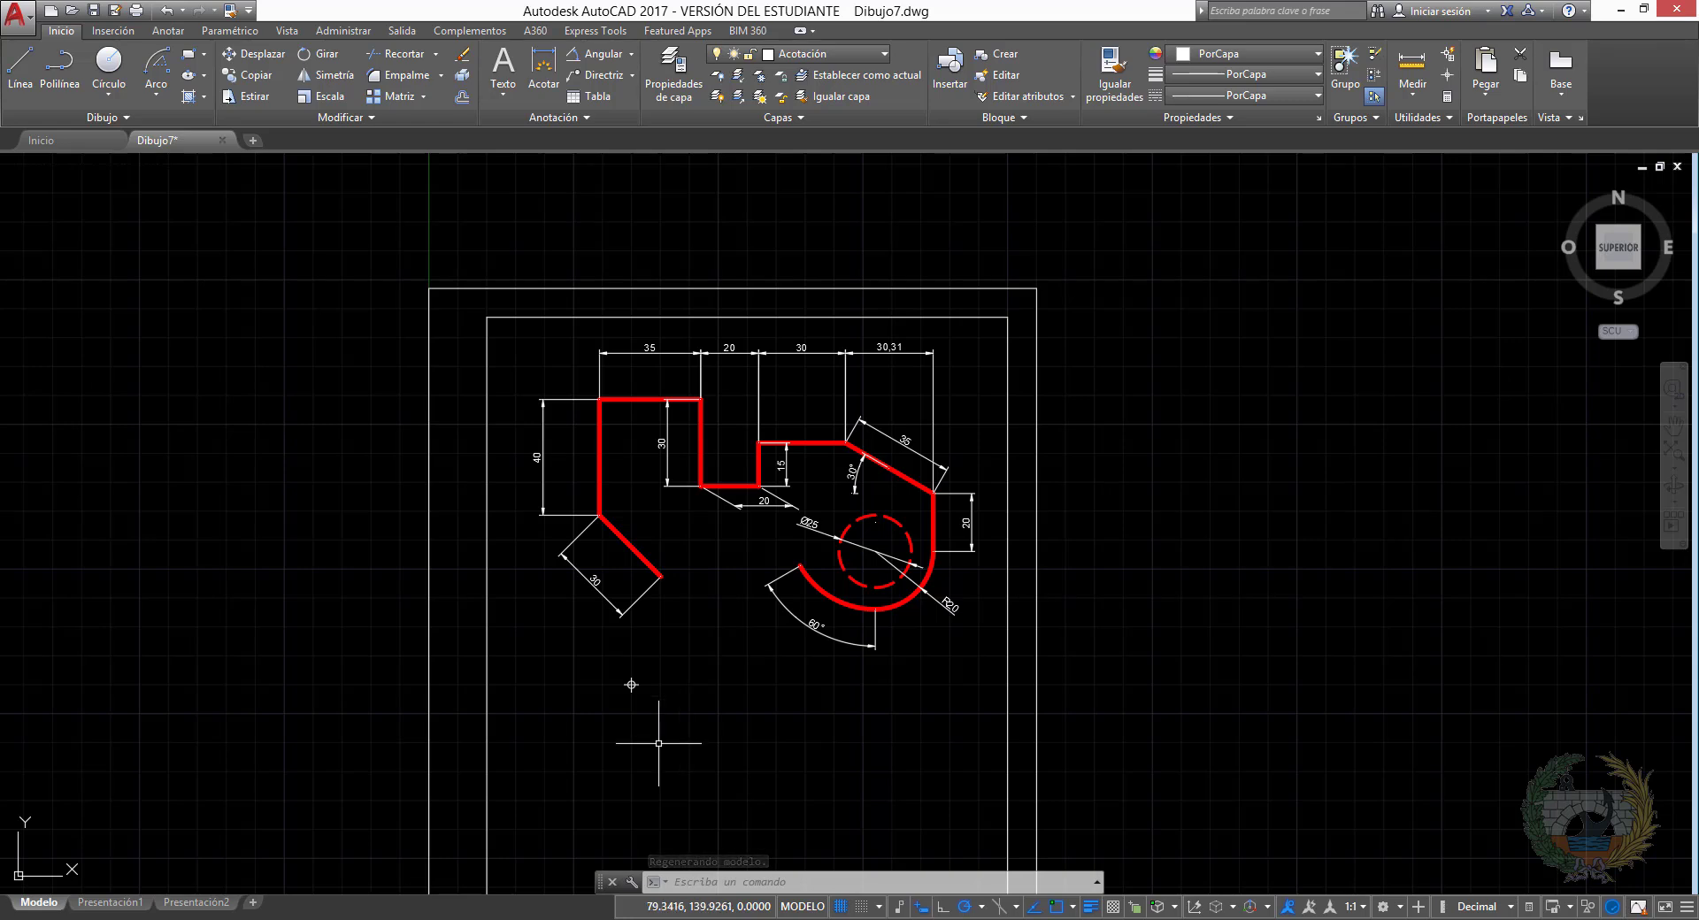
# Assign the point to the Contornos Vistos layer and deselect it
pyautogui.click(631, 684)
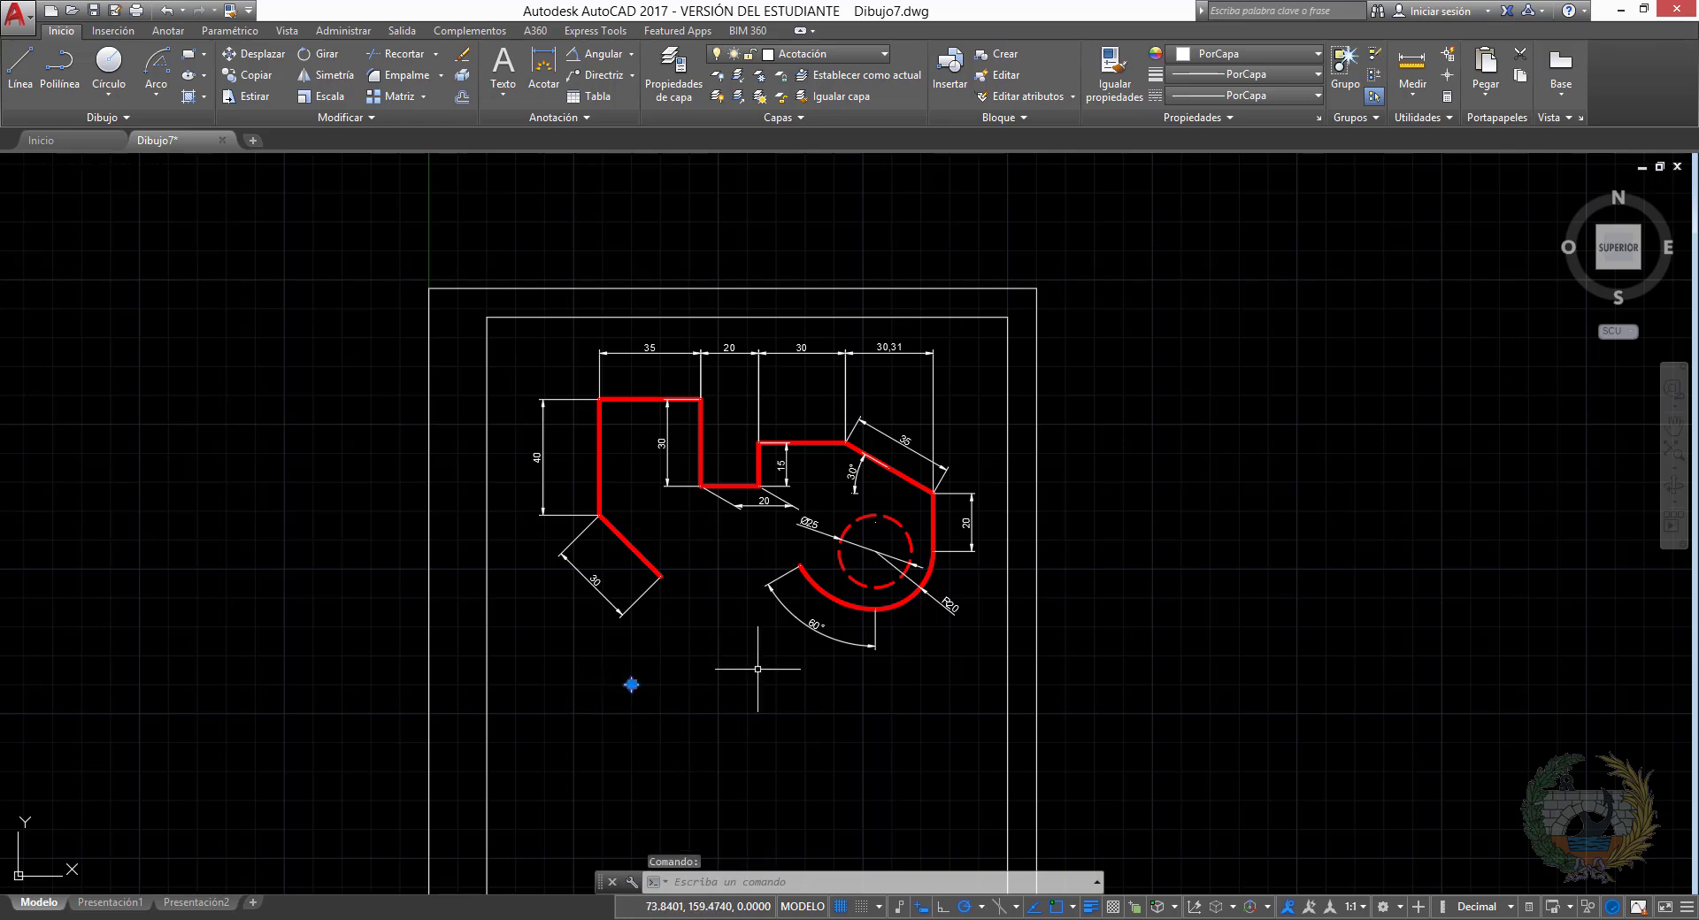
pyautogui.click(876, 54)
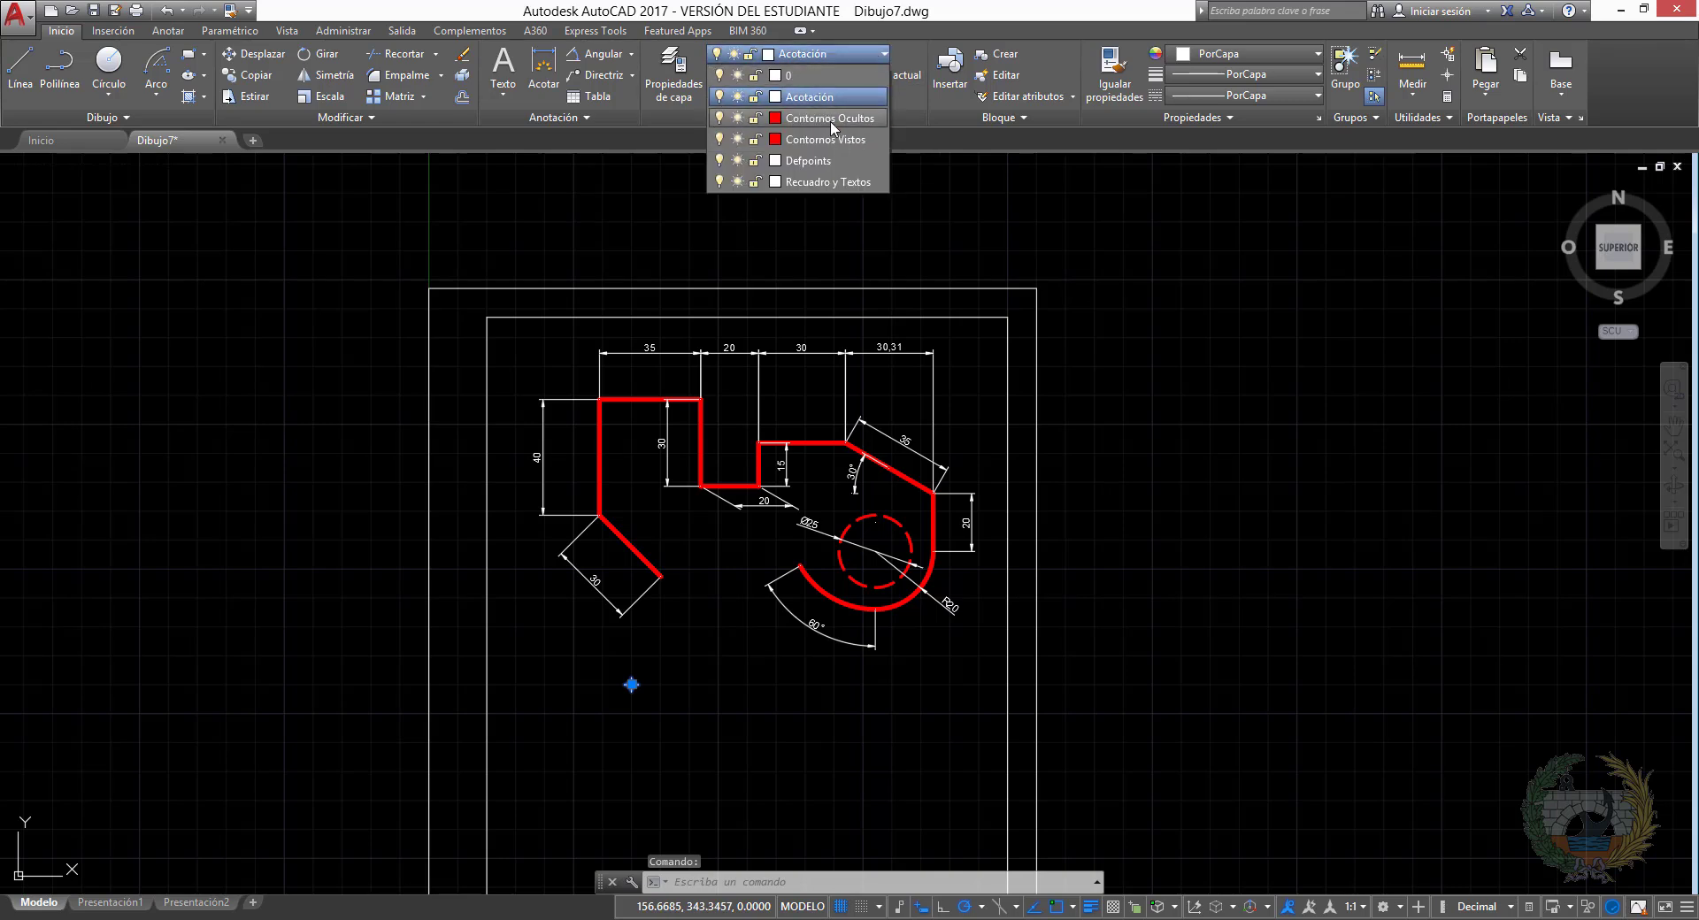
pyautogui.click(825, 139)
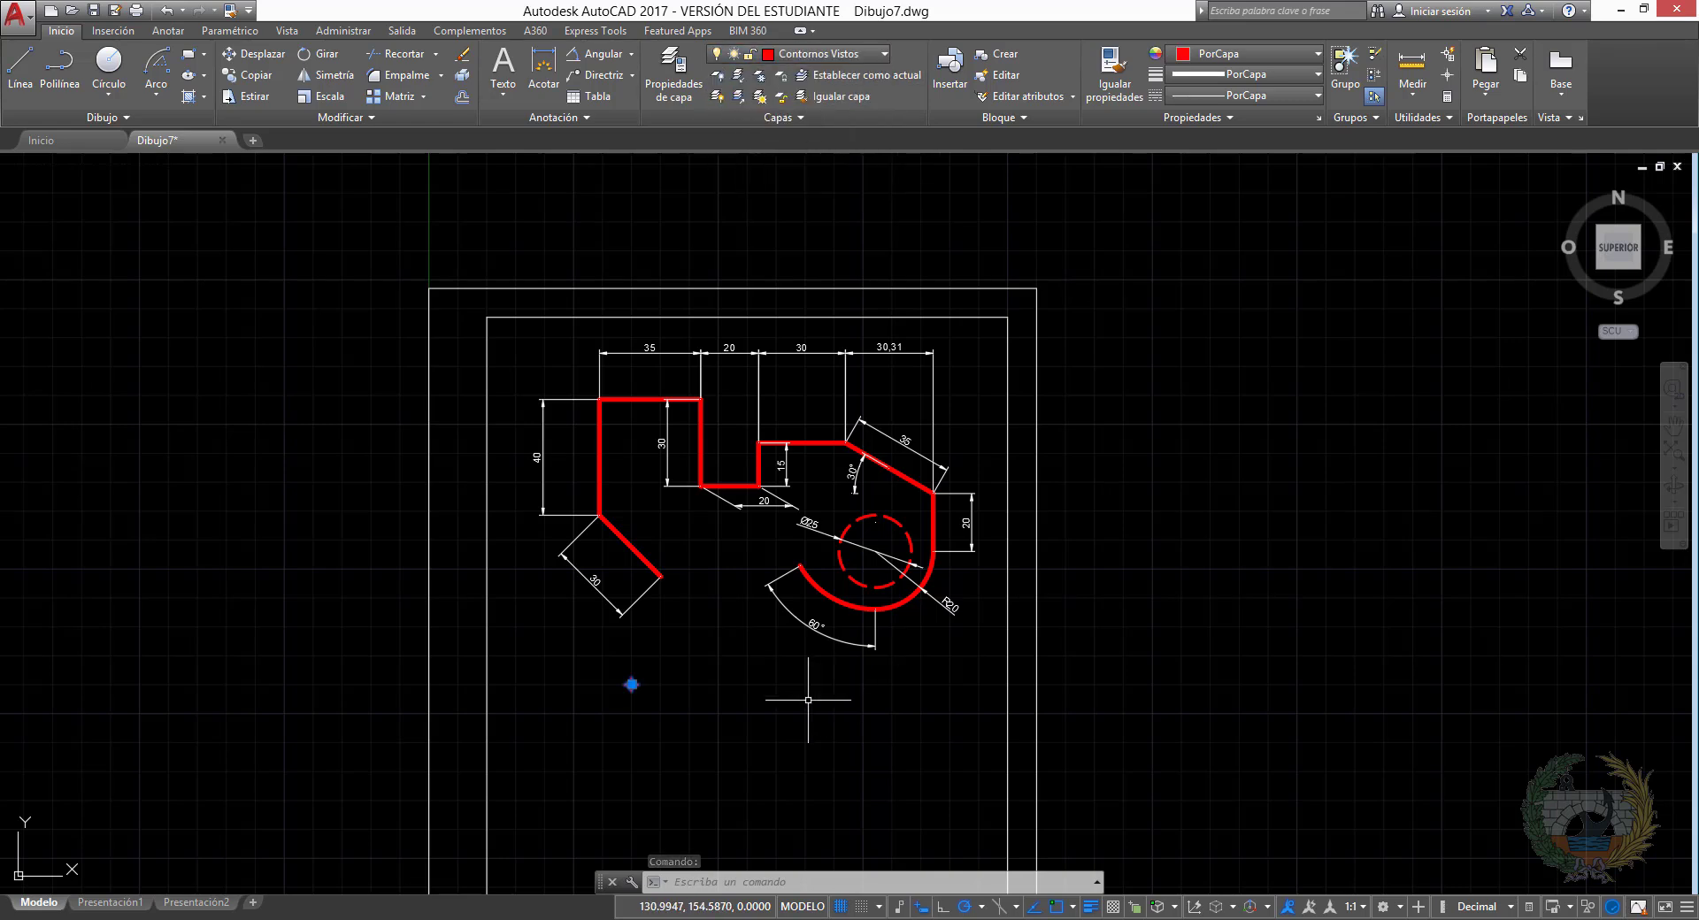
pyautogui.press('Escape')
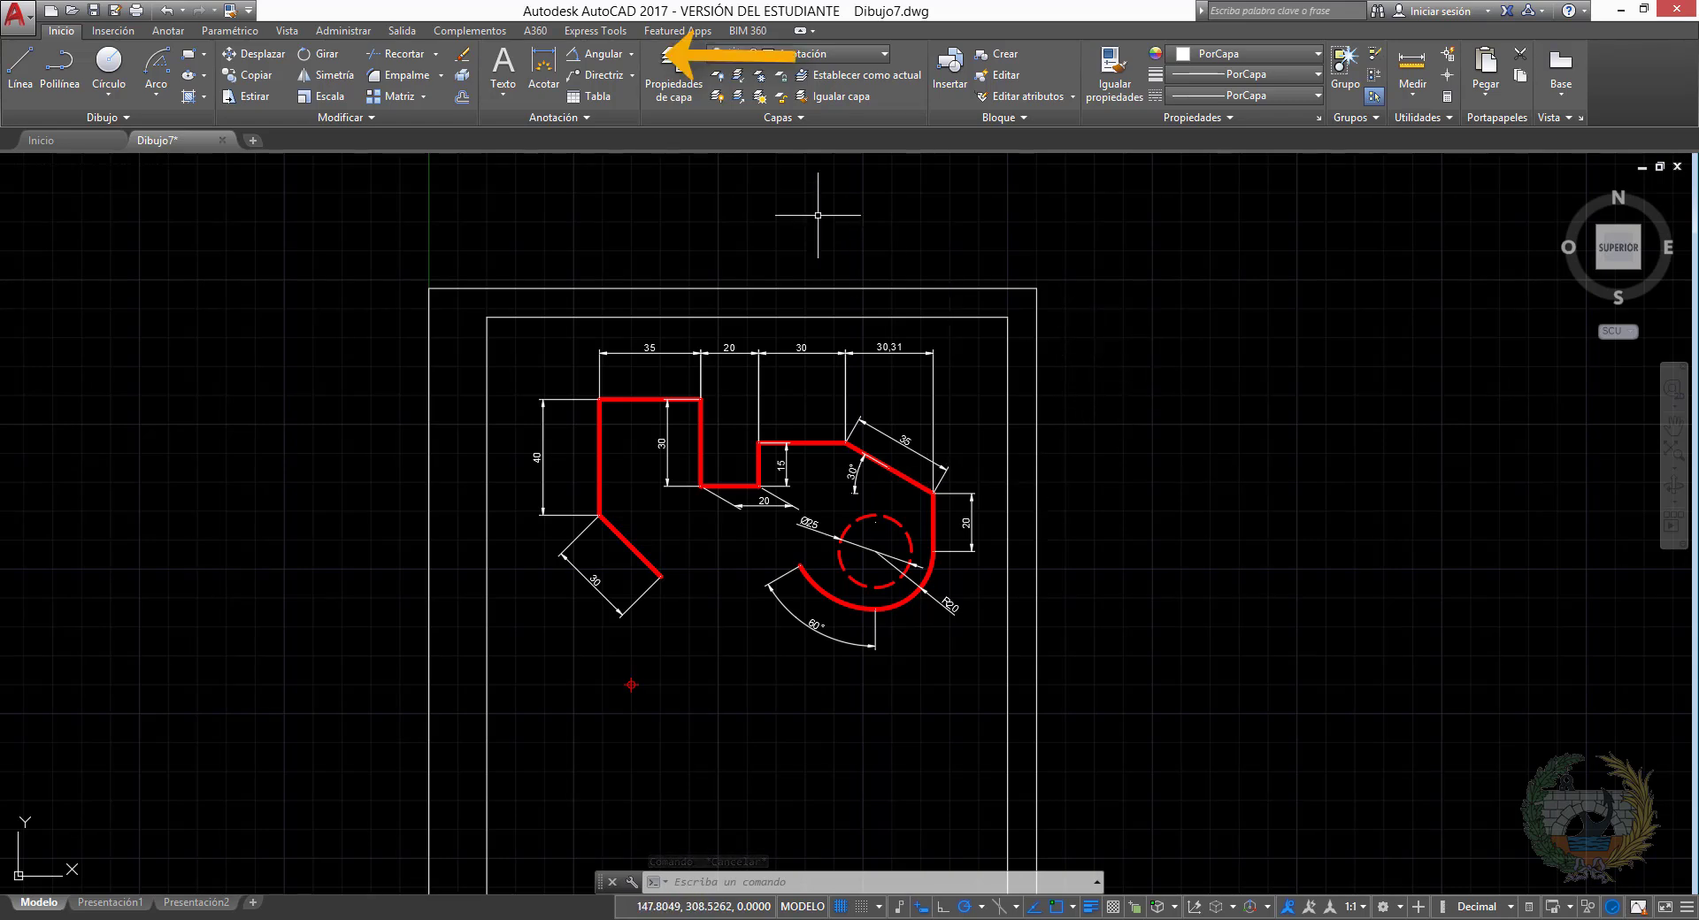
# Add an ordinate dimension for the point's X coordinate, with its leader running straight down
pyautogui.click(629, 53)
pyautogui.click(626, 303)
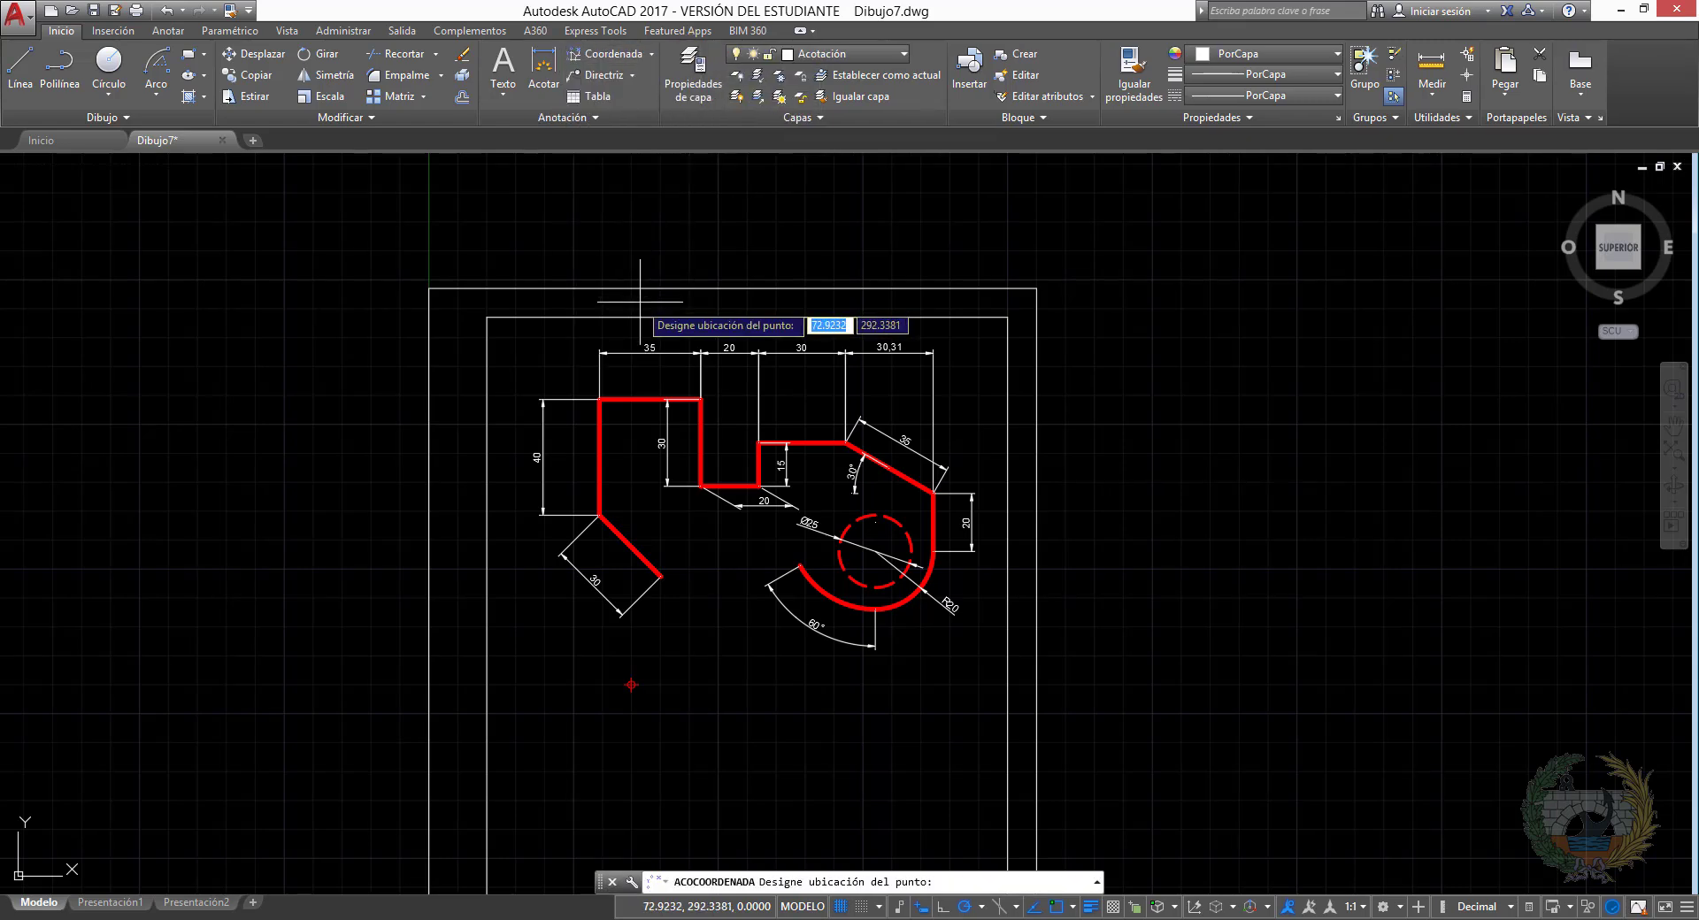
pyautogui.click(632, 684)
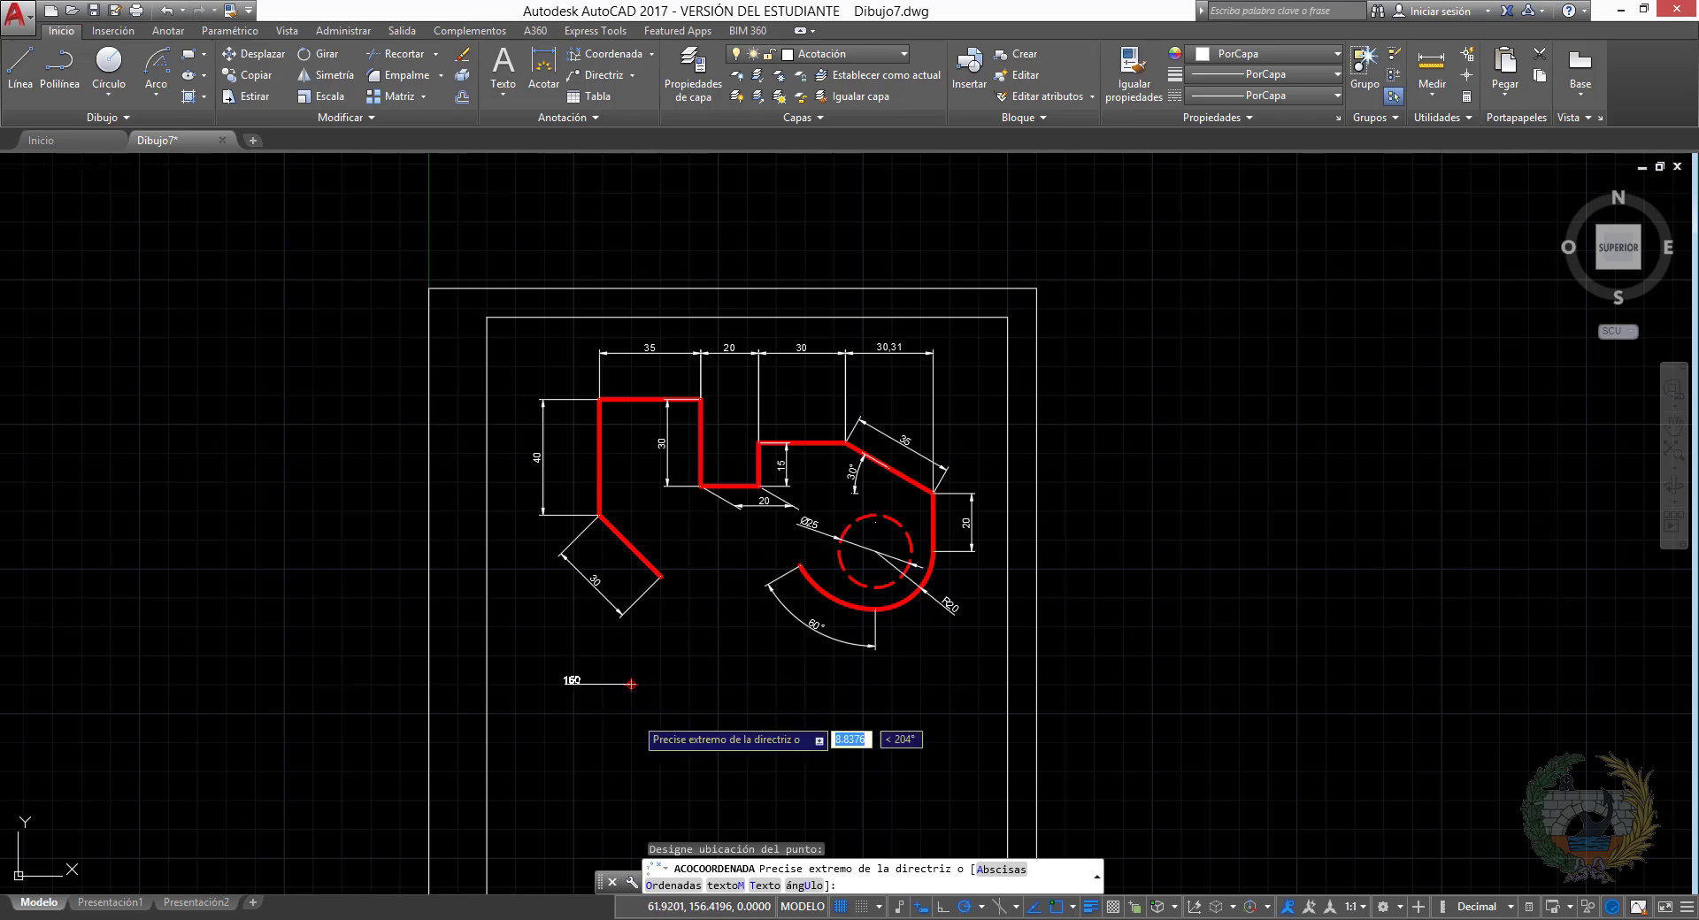
pyautogui.scroll(6, 631, 723)
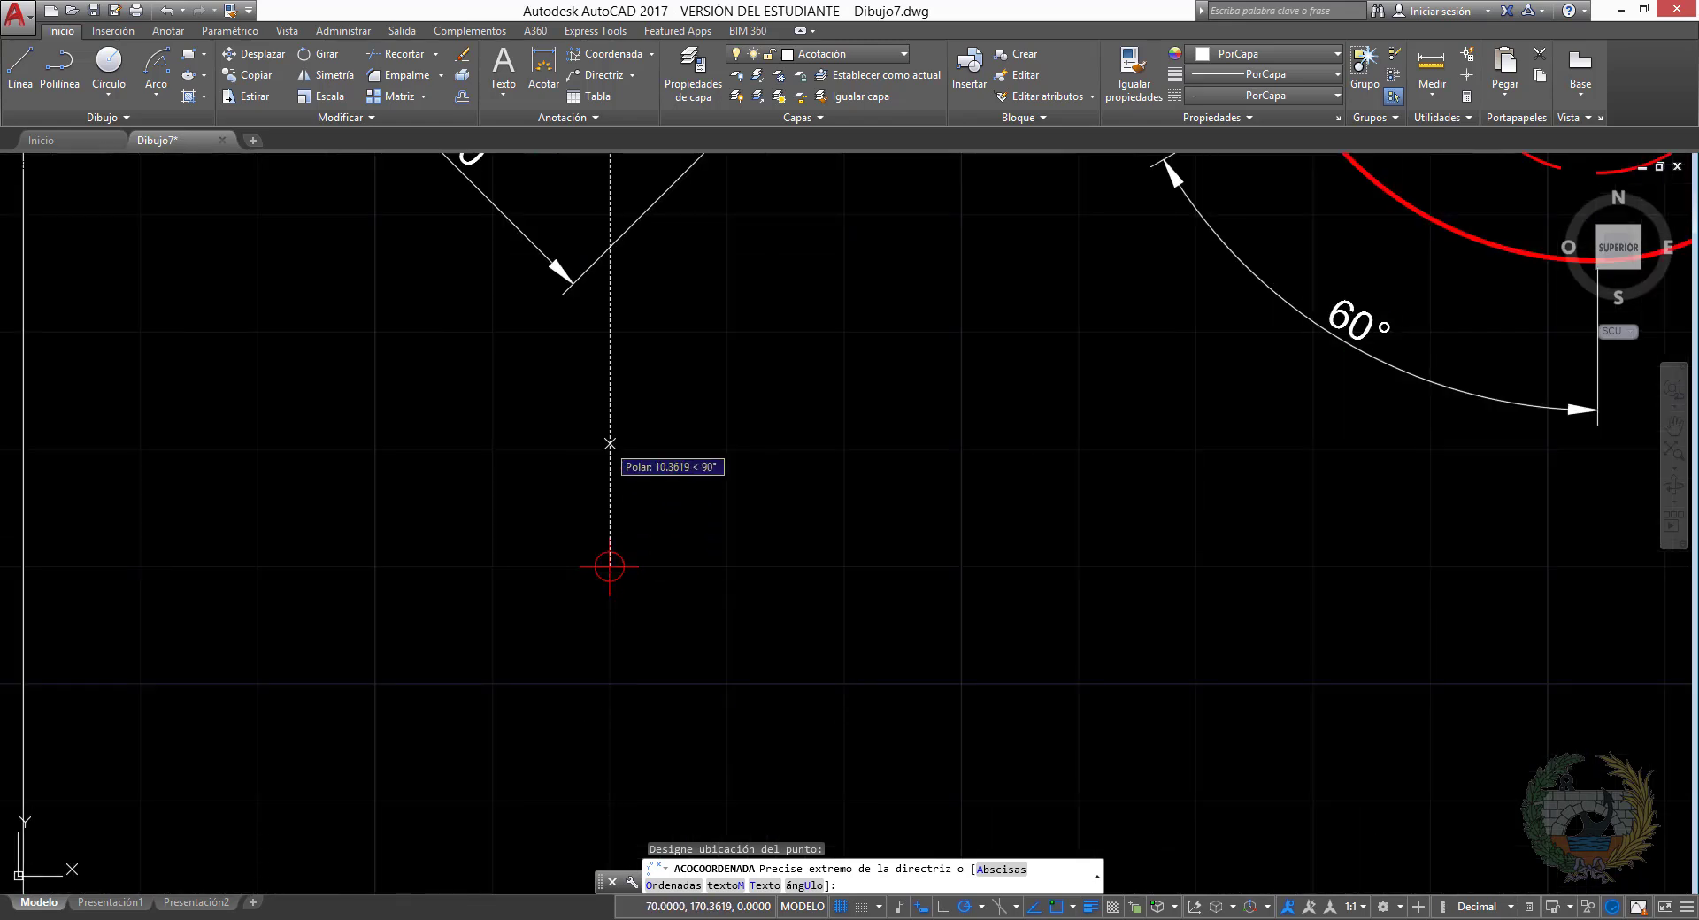
pyautogui.click(610, 647)
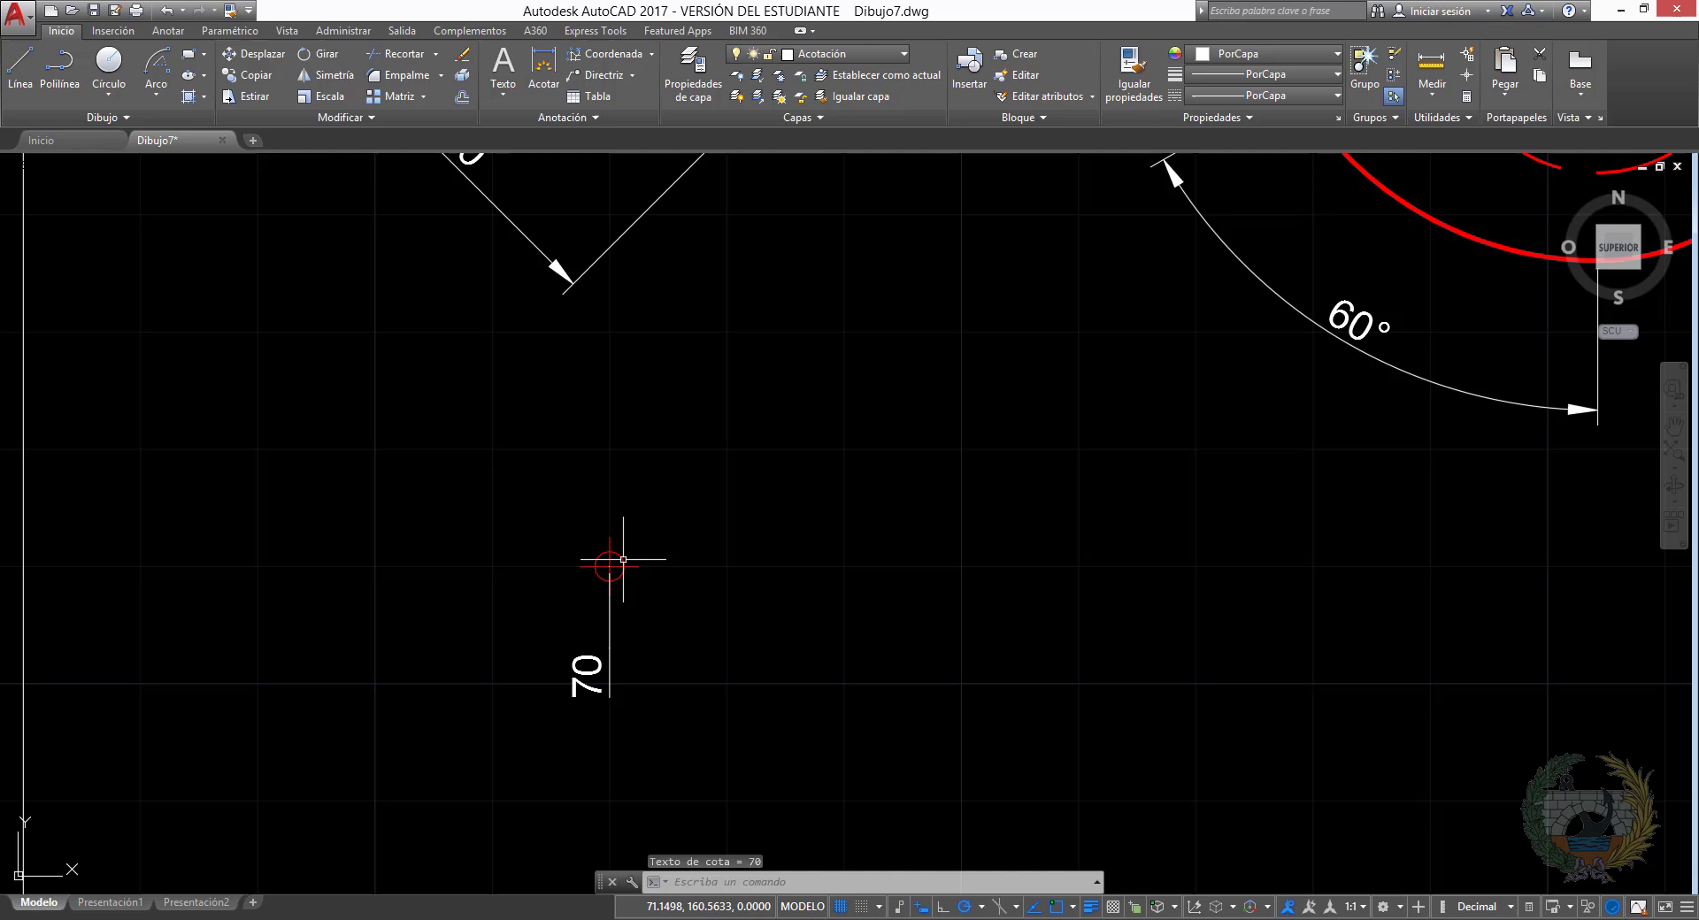
# Repeat the ordinate dimension for the point's Y coordinate, with its leader running horizontally to the left
pyautogui.rightClick(642, 462)
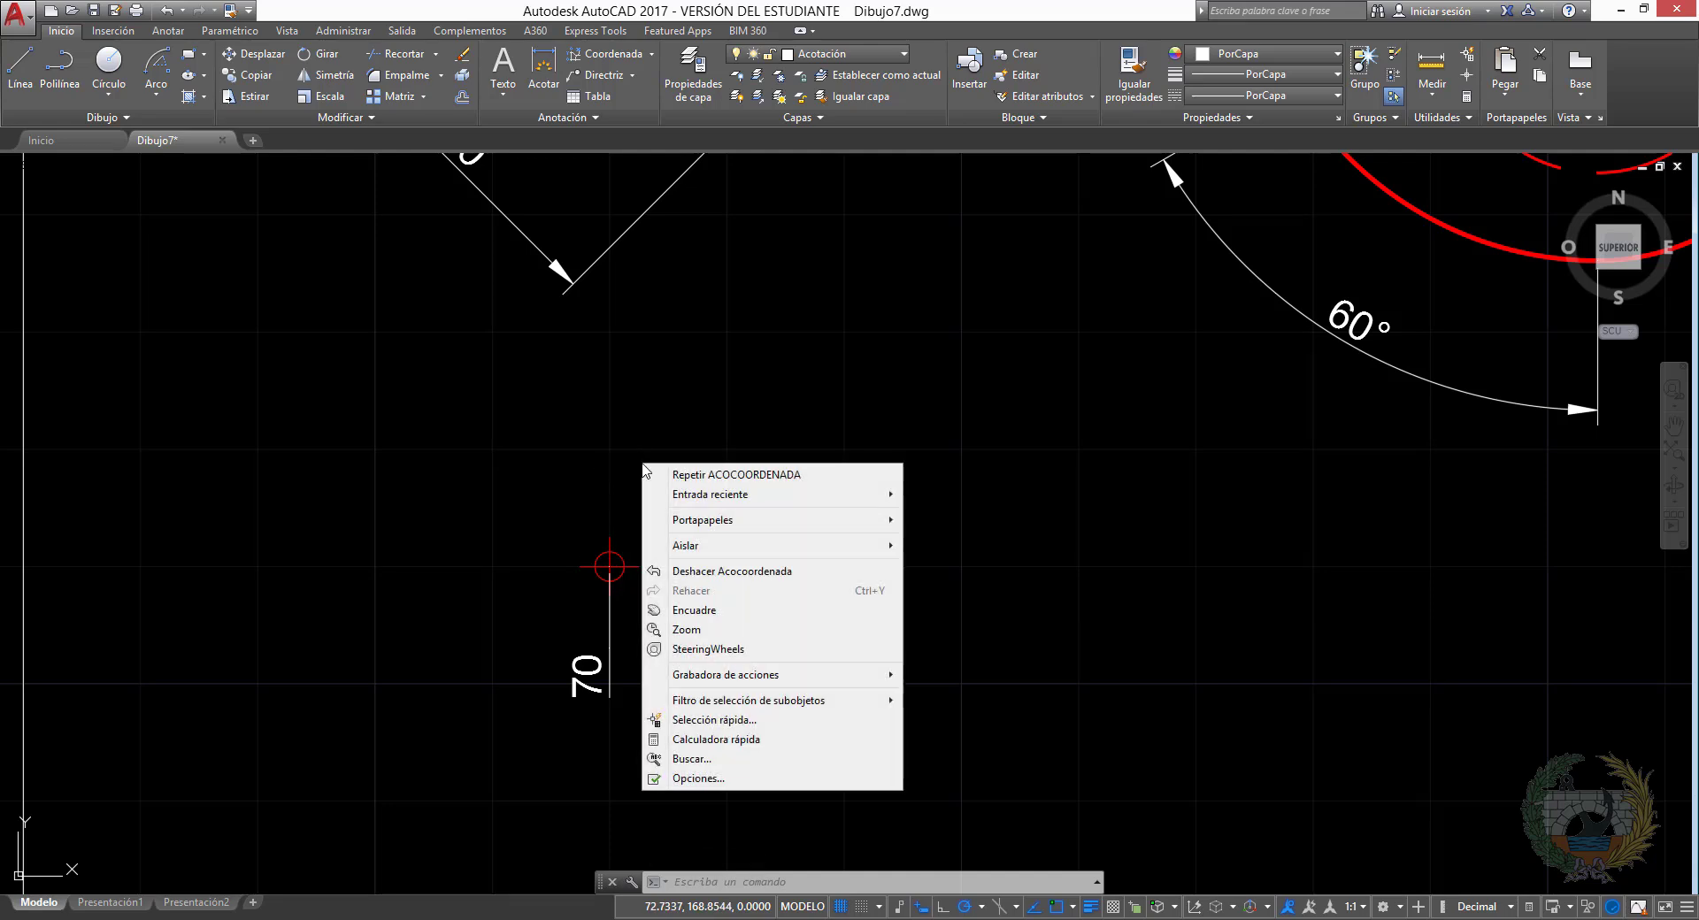
pyautogui.click(739, 478)
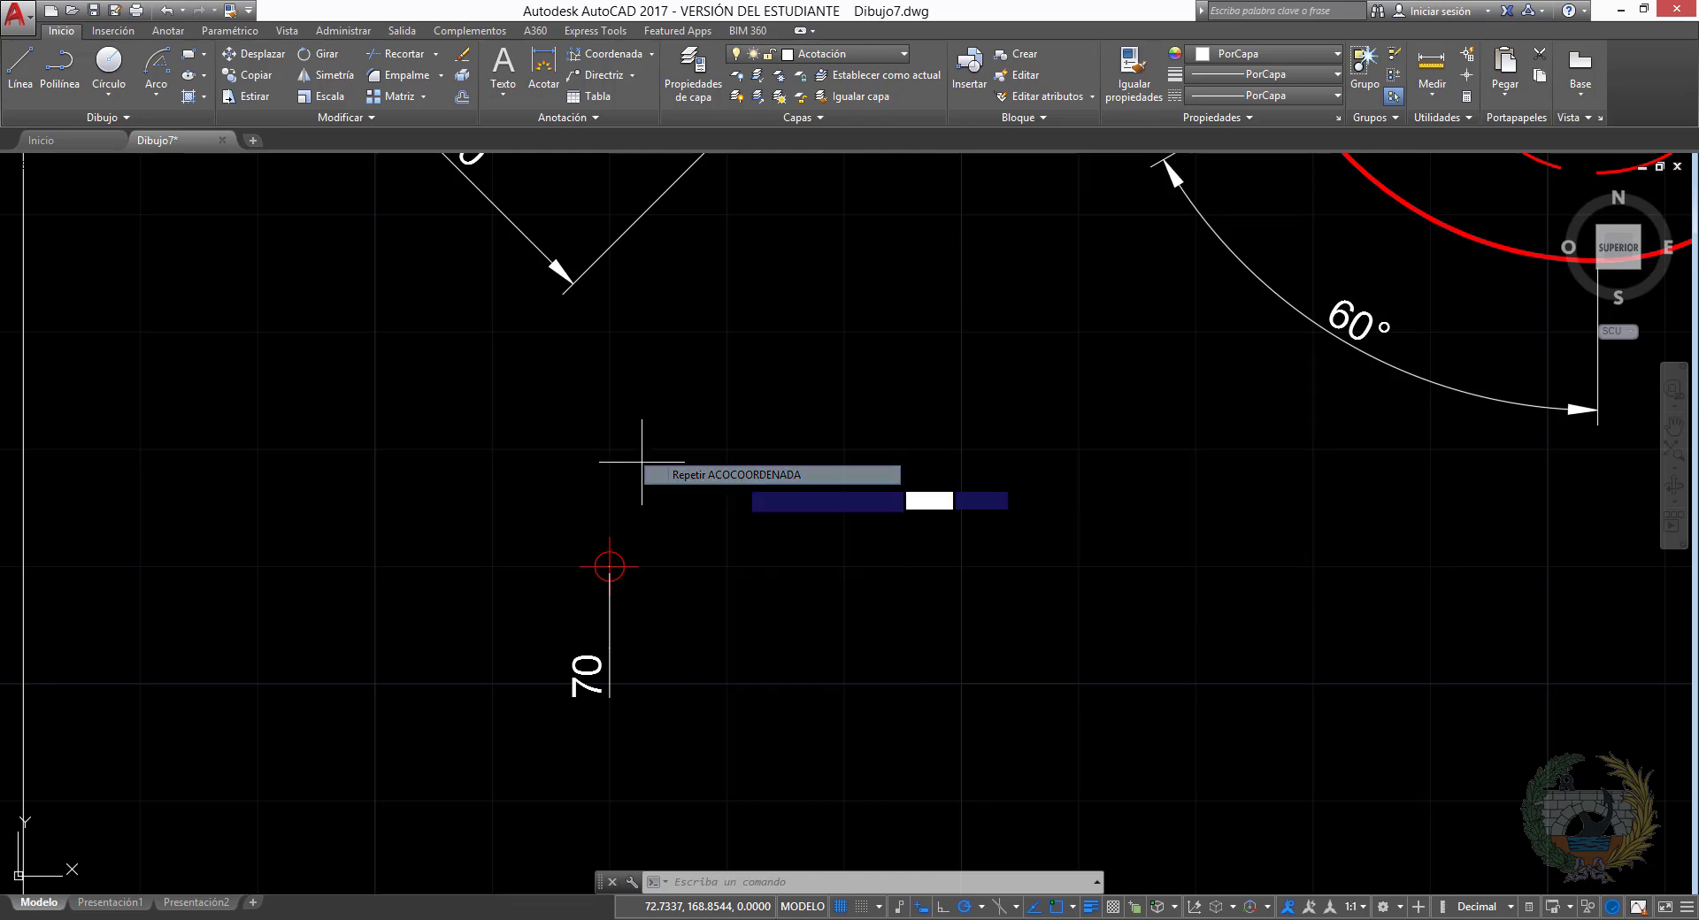
pyautogui.click(610, 564)
pyautogui.click(451, 567)
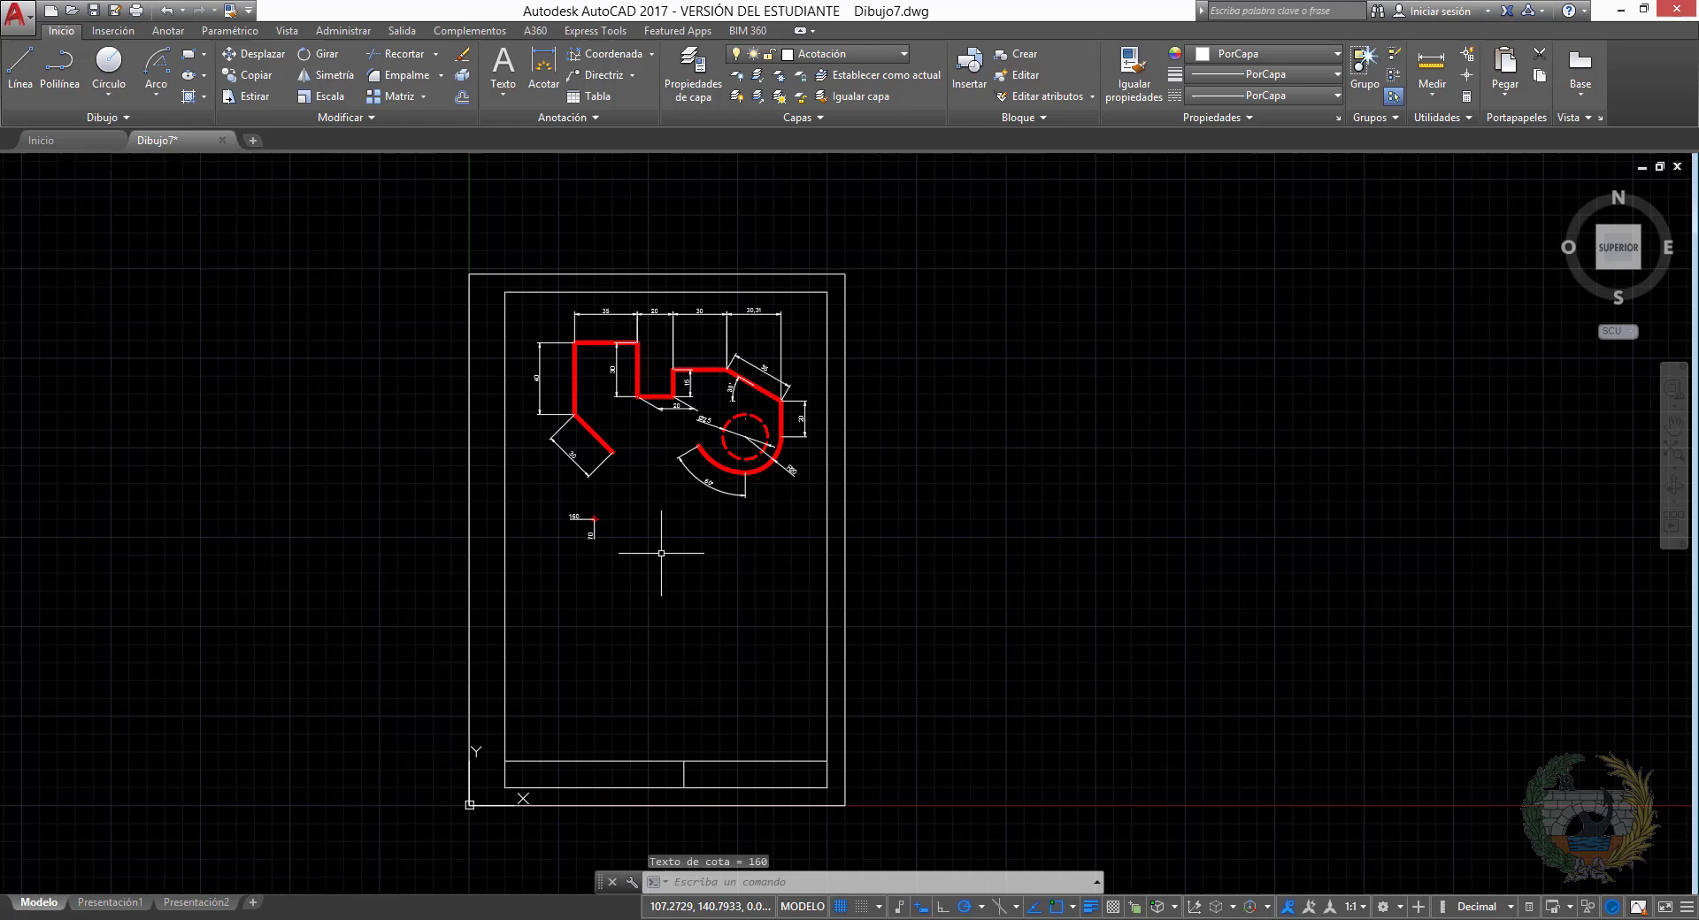
# Draw a rectangle in the empty area of the framed sheet between the dimensioned point and the title block
pyautogui.moveTo(664, 557)
pyautogui.mouseDown(button='middle')
pyautogui.moveTo(760, 538)
pyautogui.moveTo(827, 481)
pyautogui.moveTo(752, 527)
pyautogui.mouseUp(button='middle')
pyautogui.scroll(2, 821, 483)
pyautogui.scroll(-2, 876, 439)
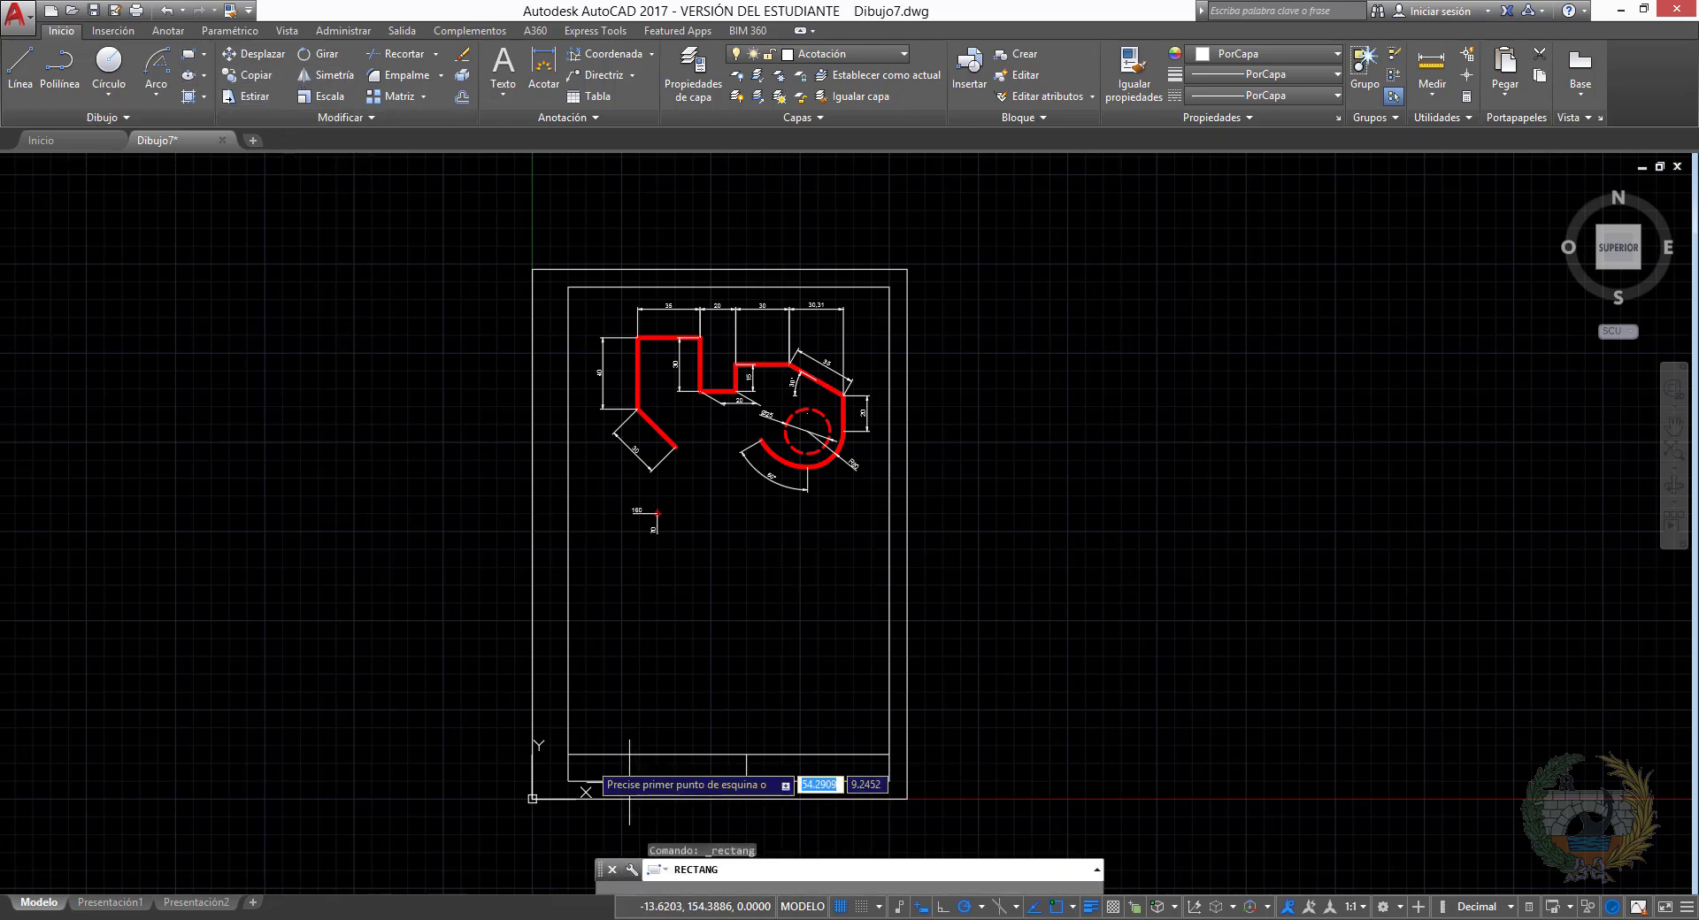
pyautogui.click(640, 594)
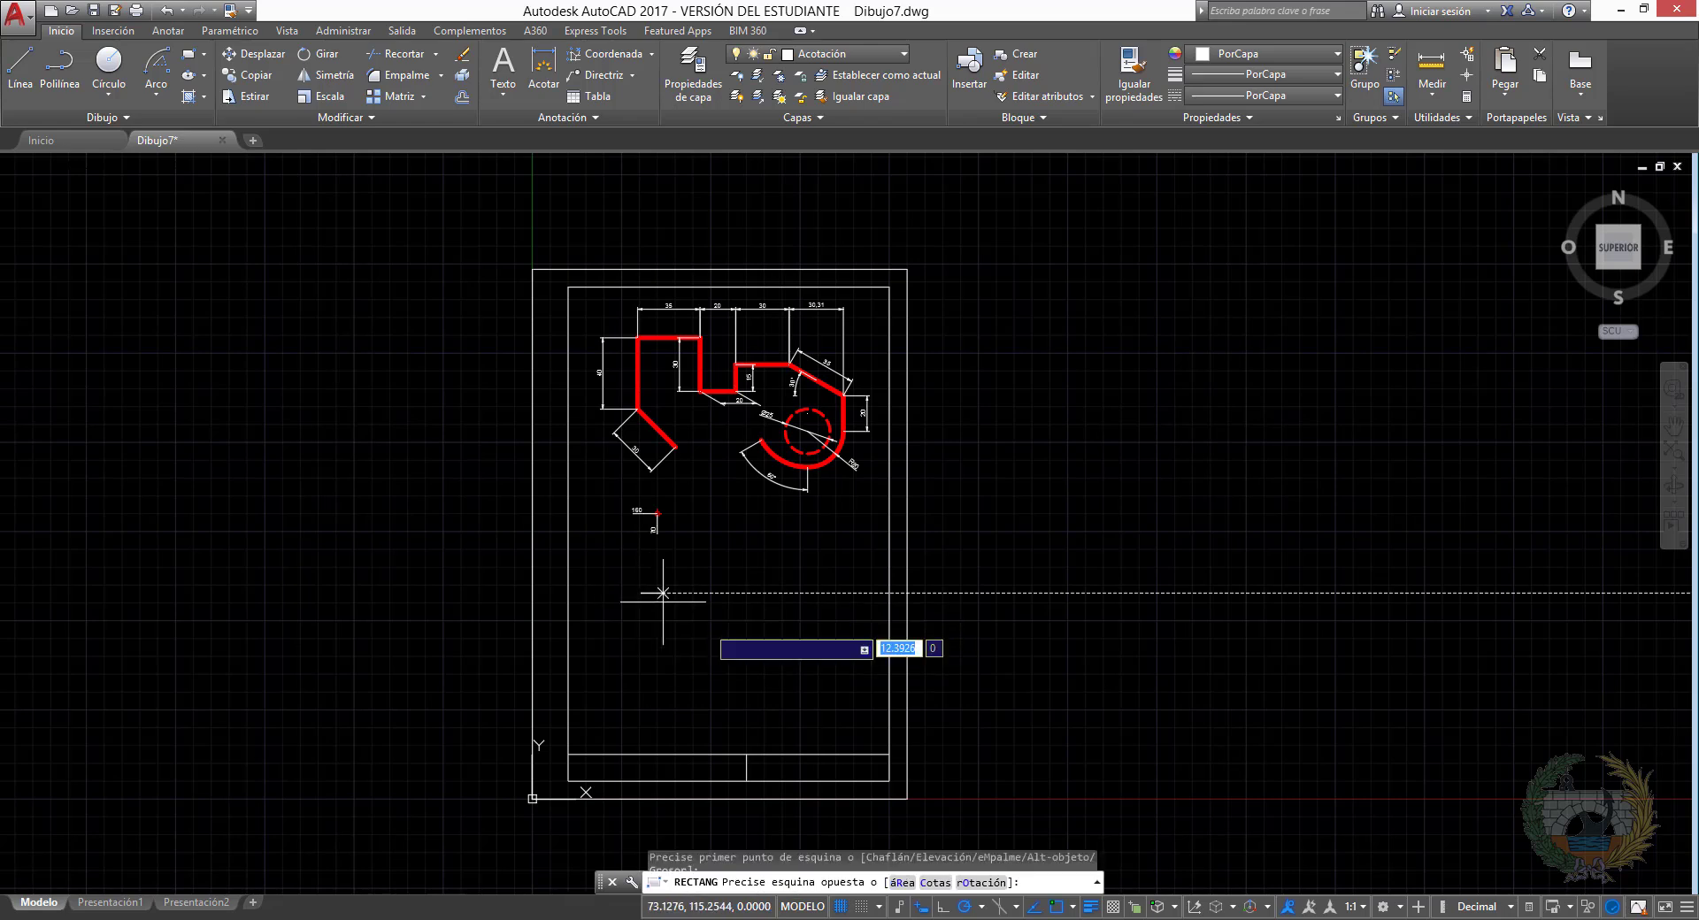
pyautogui.click(825, 703)
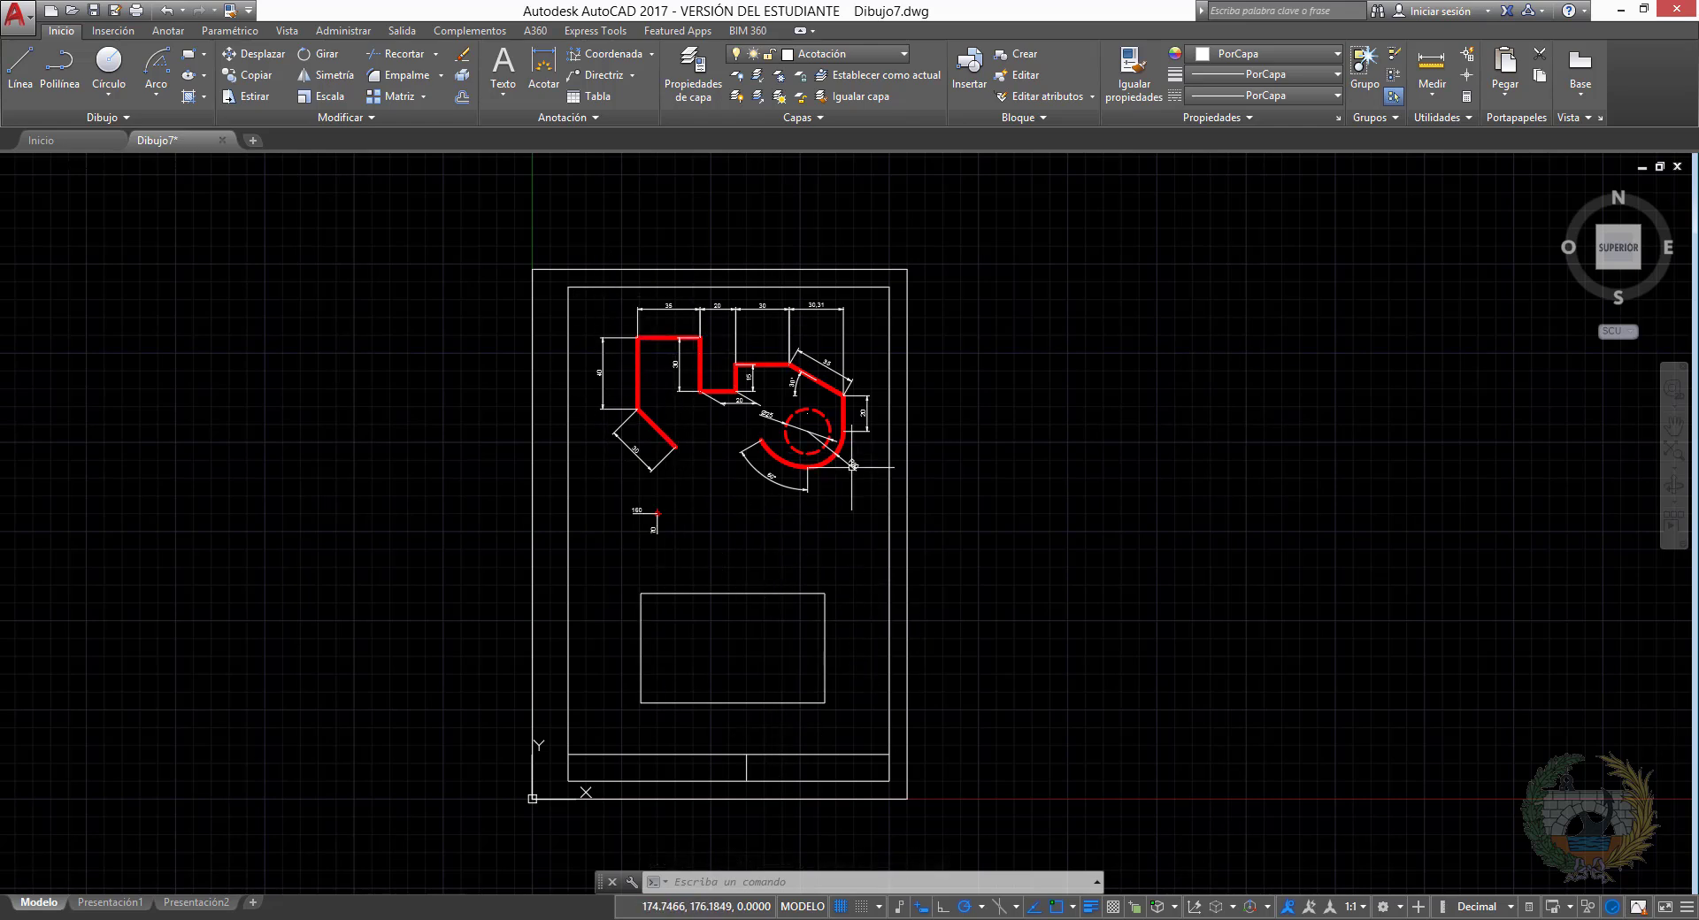
# Copy the contour, hidden circle and their dimensions from the contour's upper left corner to the empty space right of the sheet
pyautogui.click(575, 293)
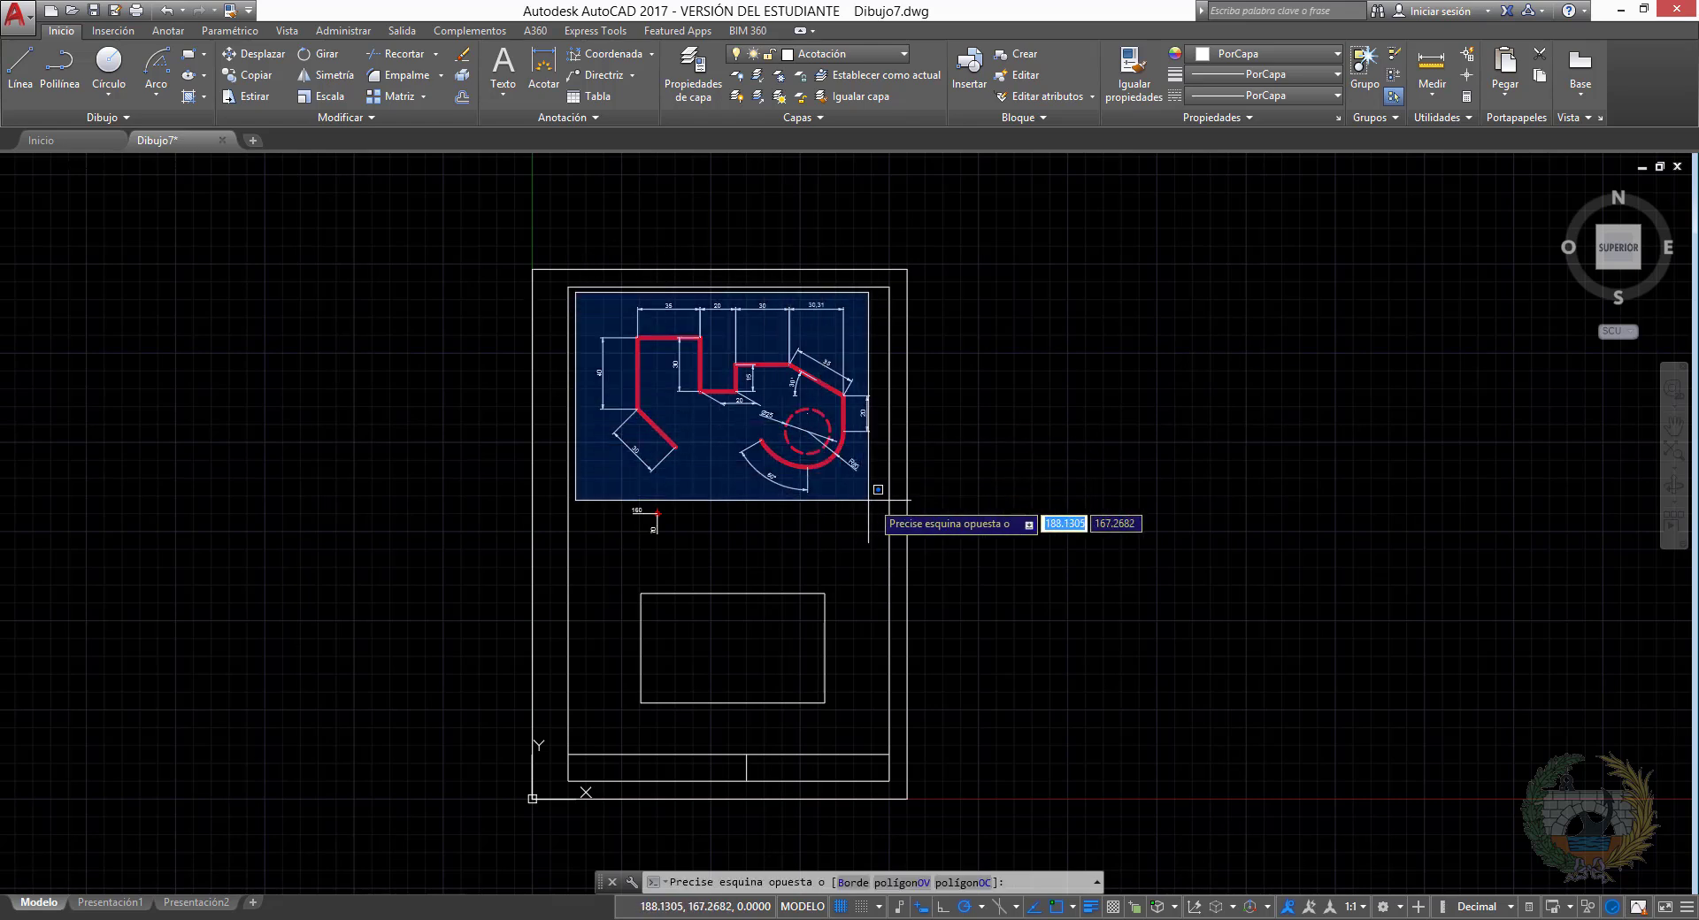
pyautogui.click(878, 499)
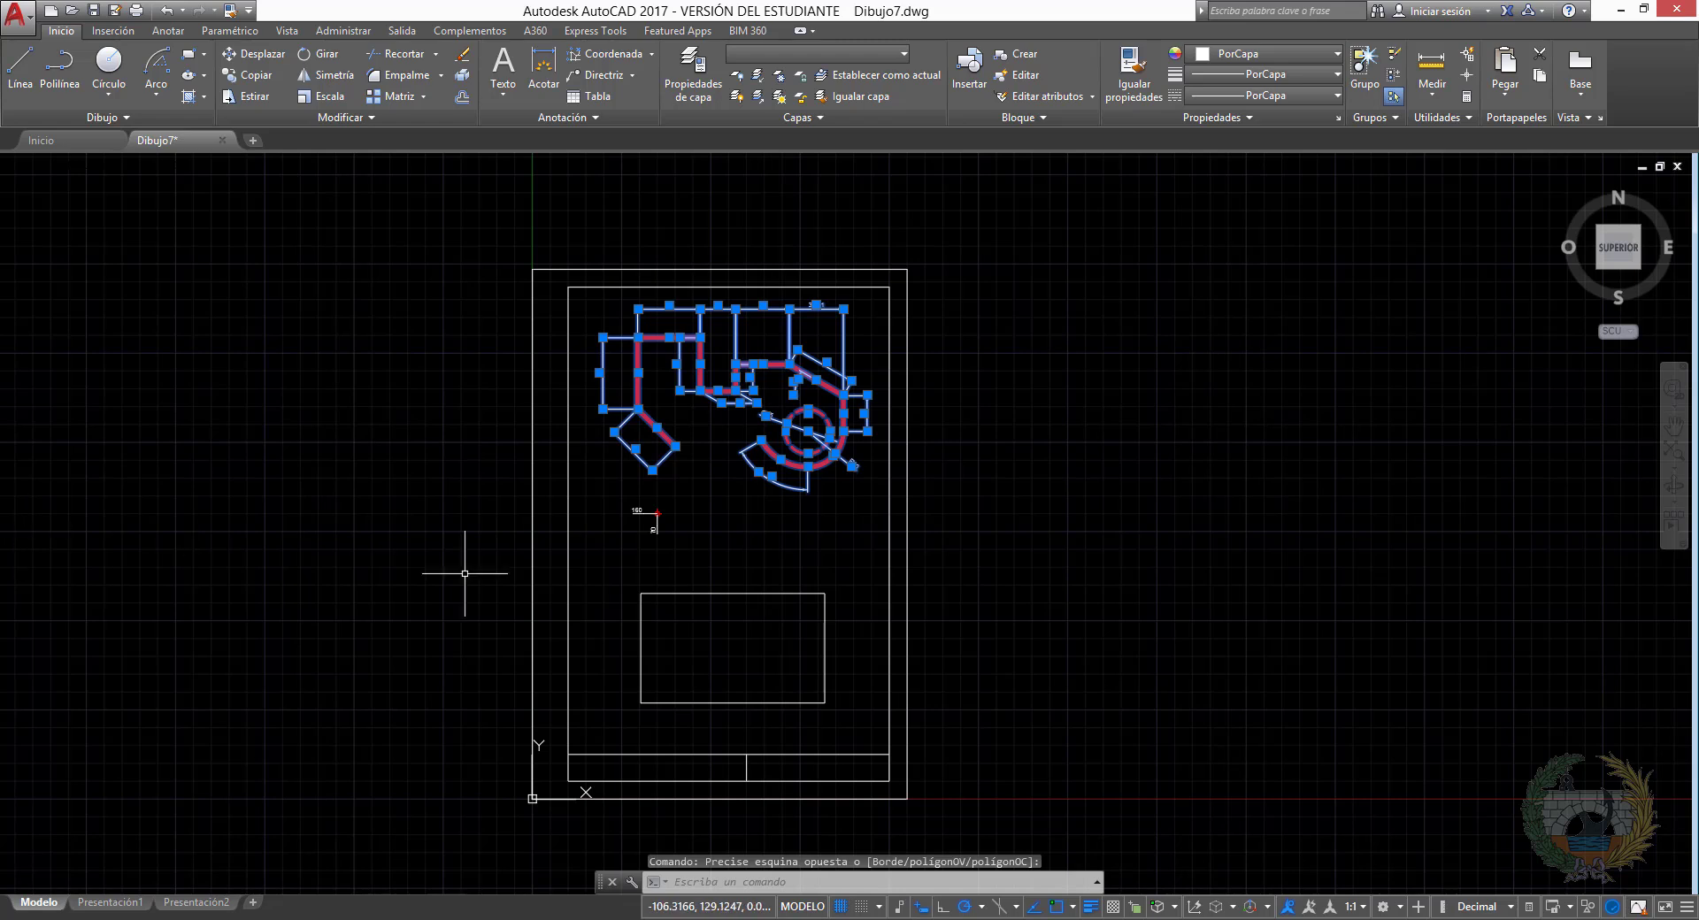
pyautogui.click(253, 74)
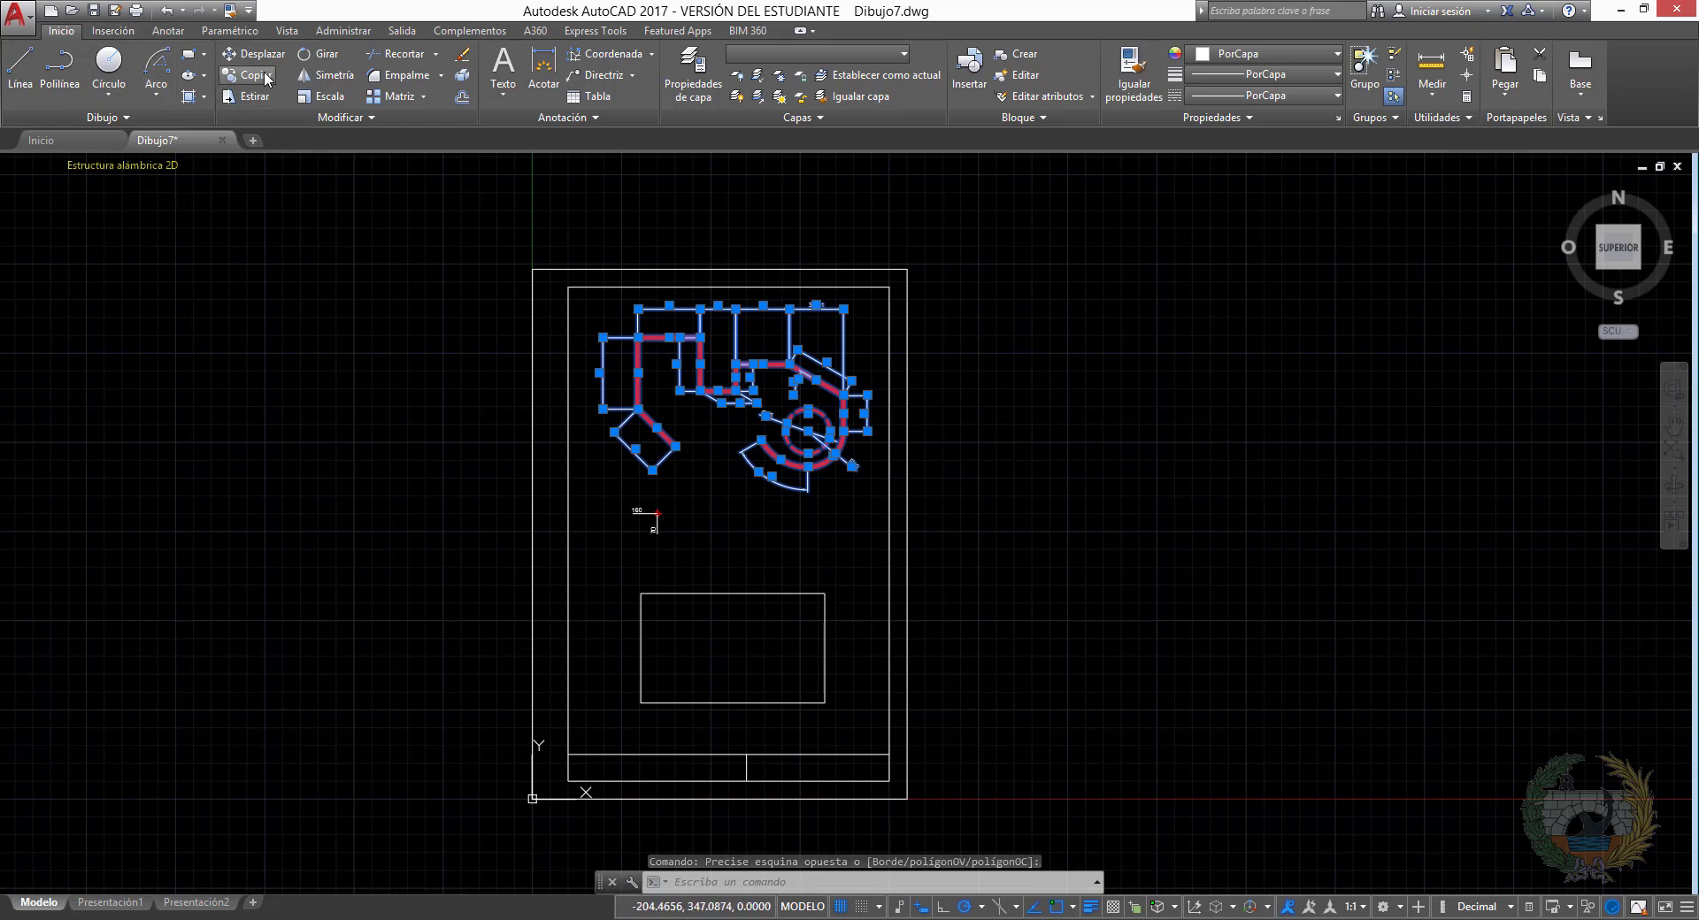
pyautogui.click(637, 337)
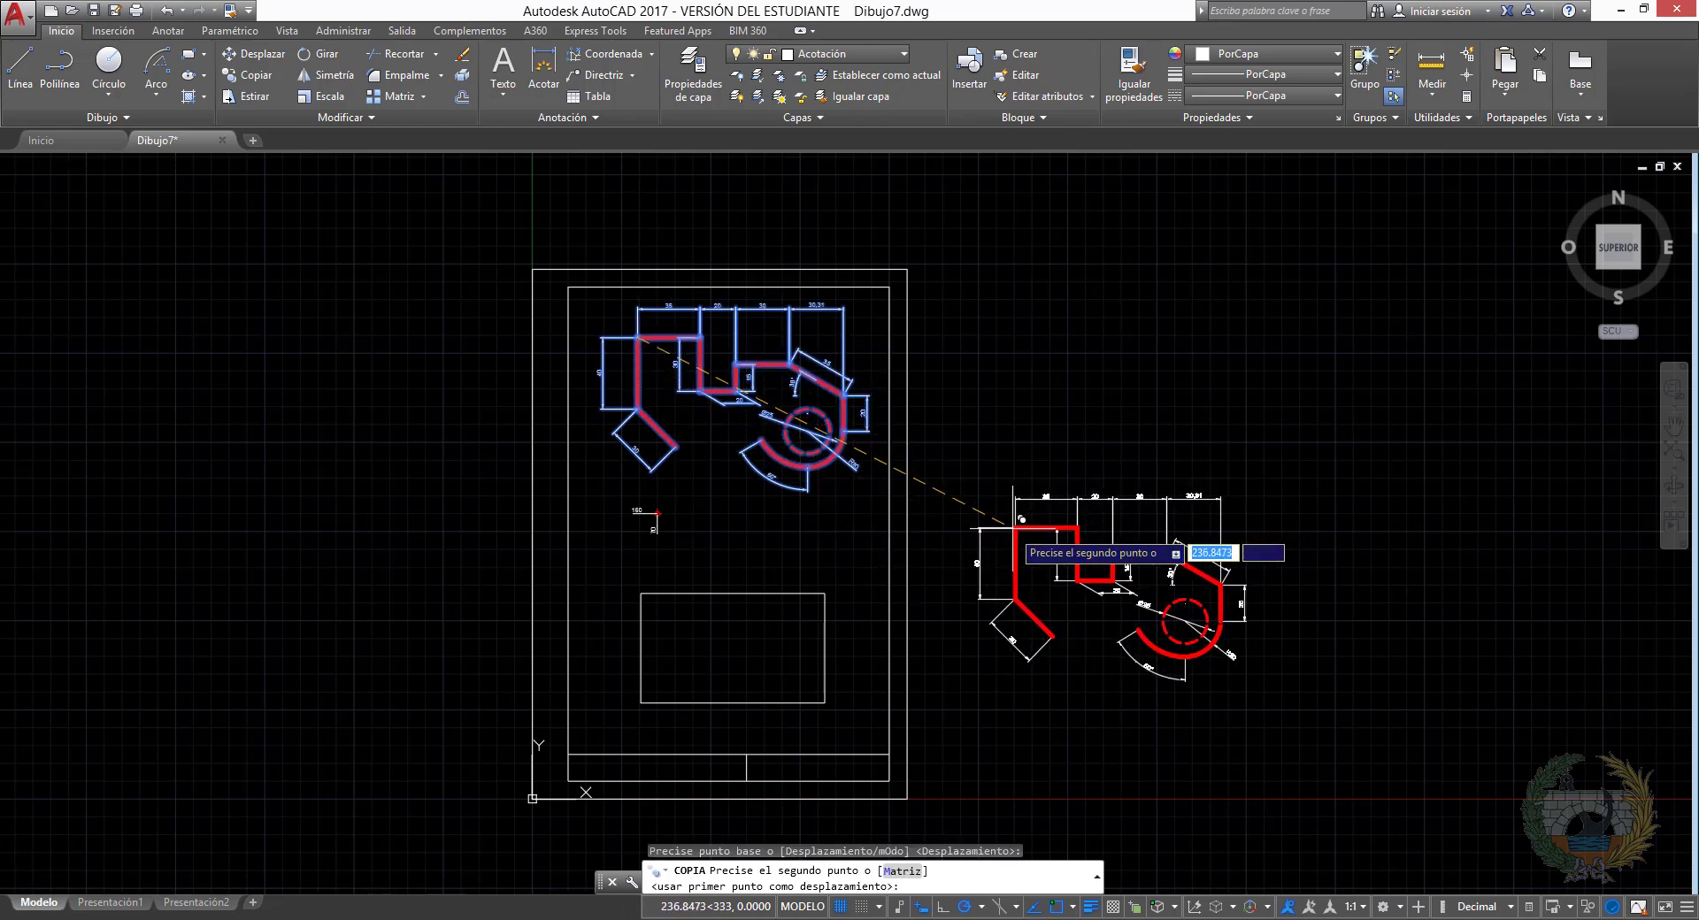
pyautogui.click(999, 531)
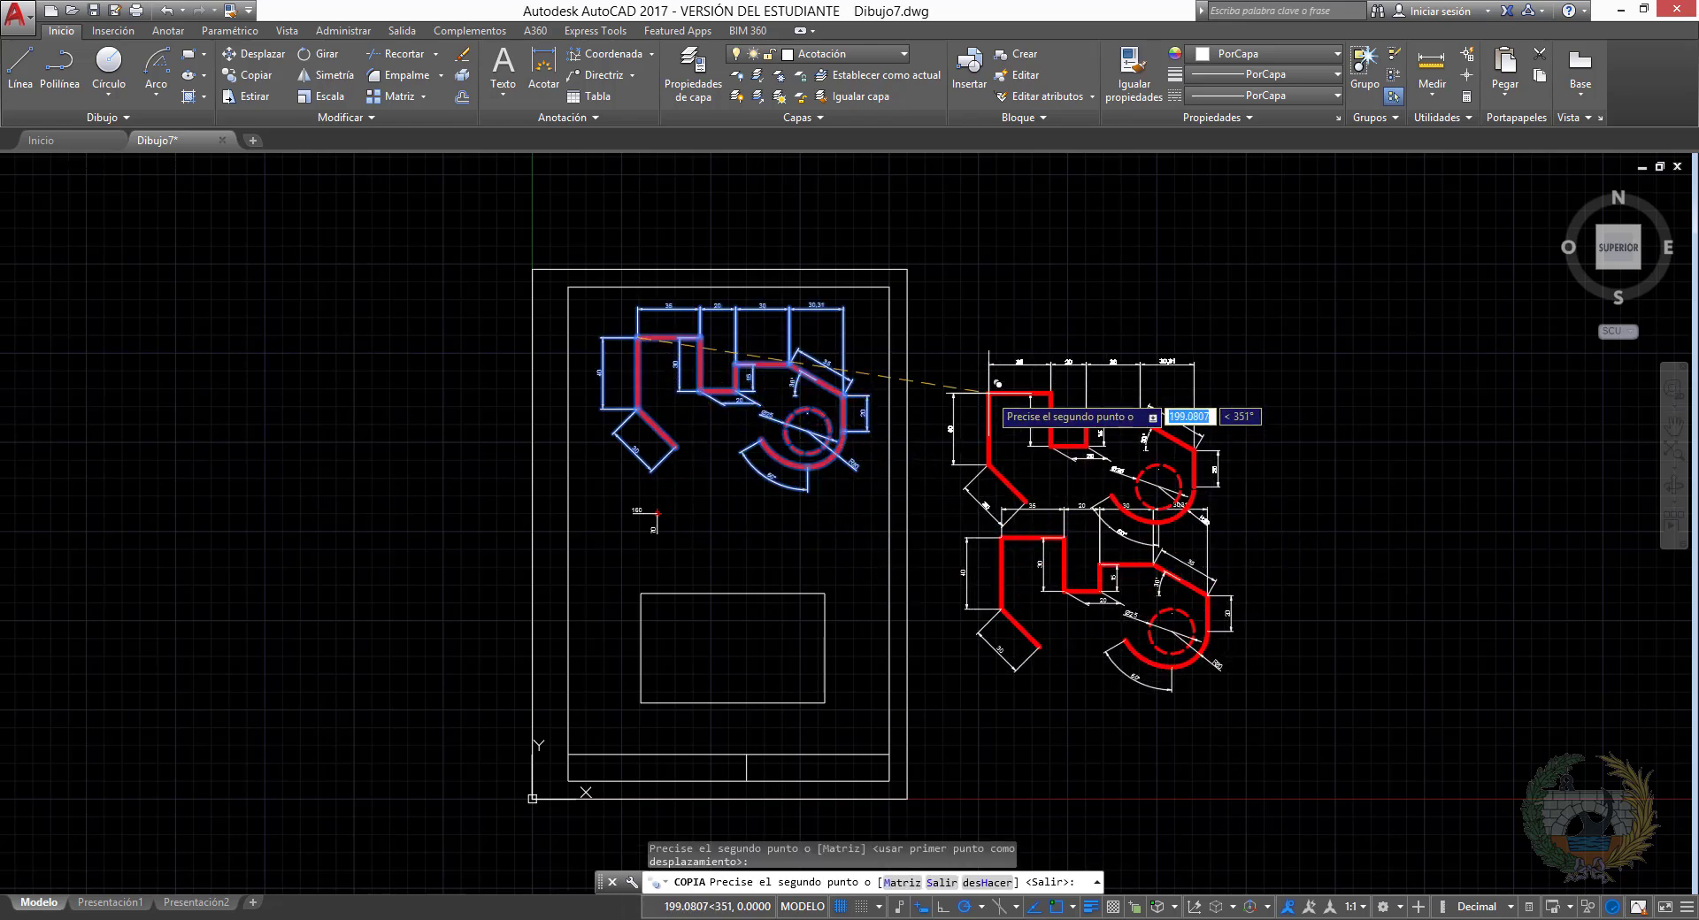
pyautogui.rightClick(998, 383)
pyautogui.click(1027, 381)
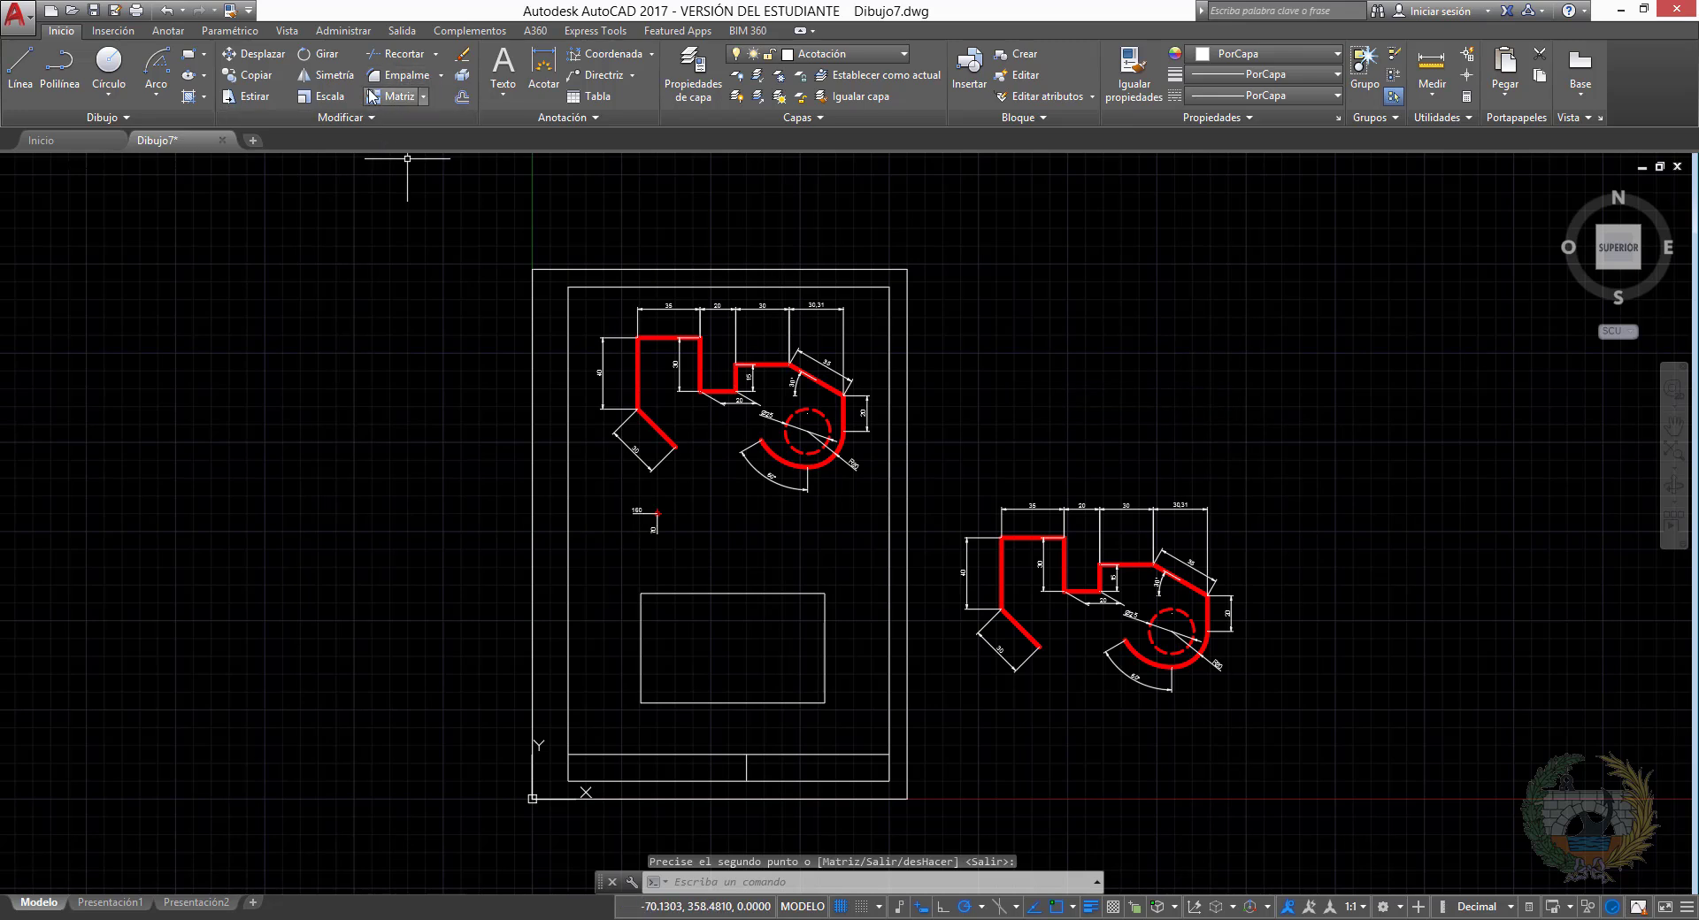
# Scale the copied figure and its dimensions beside the sheet by a factor of 0.4 about the contour's upper left corner
pyautogui.click(325, 96)
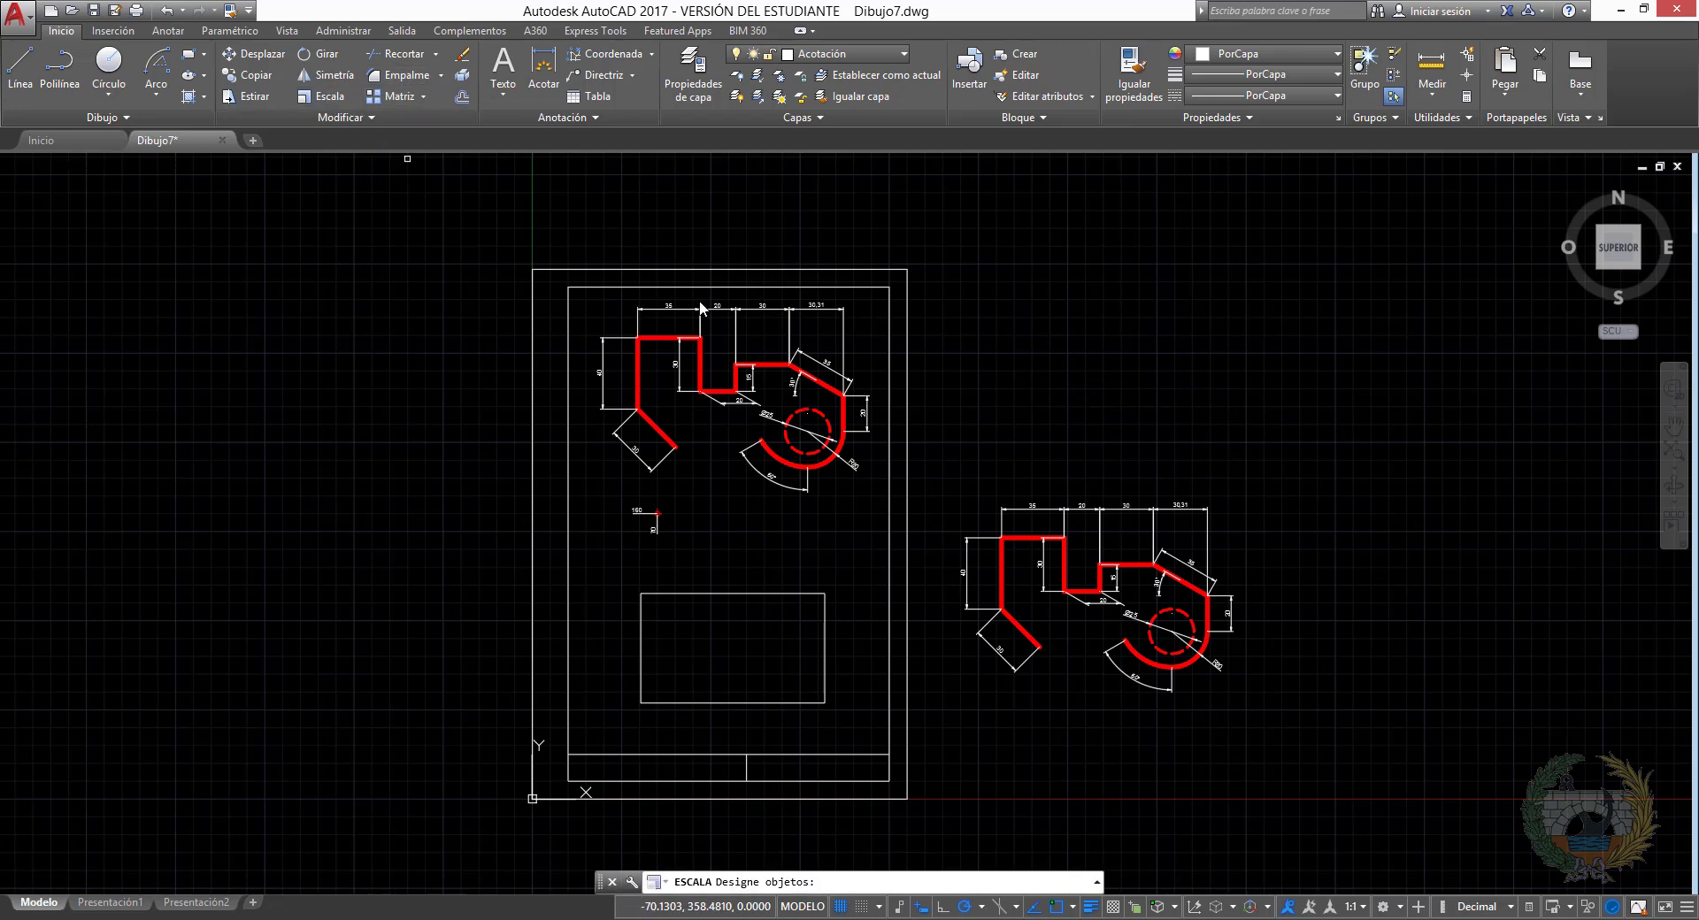
pyautogui.click(931, 462)
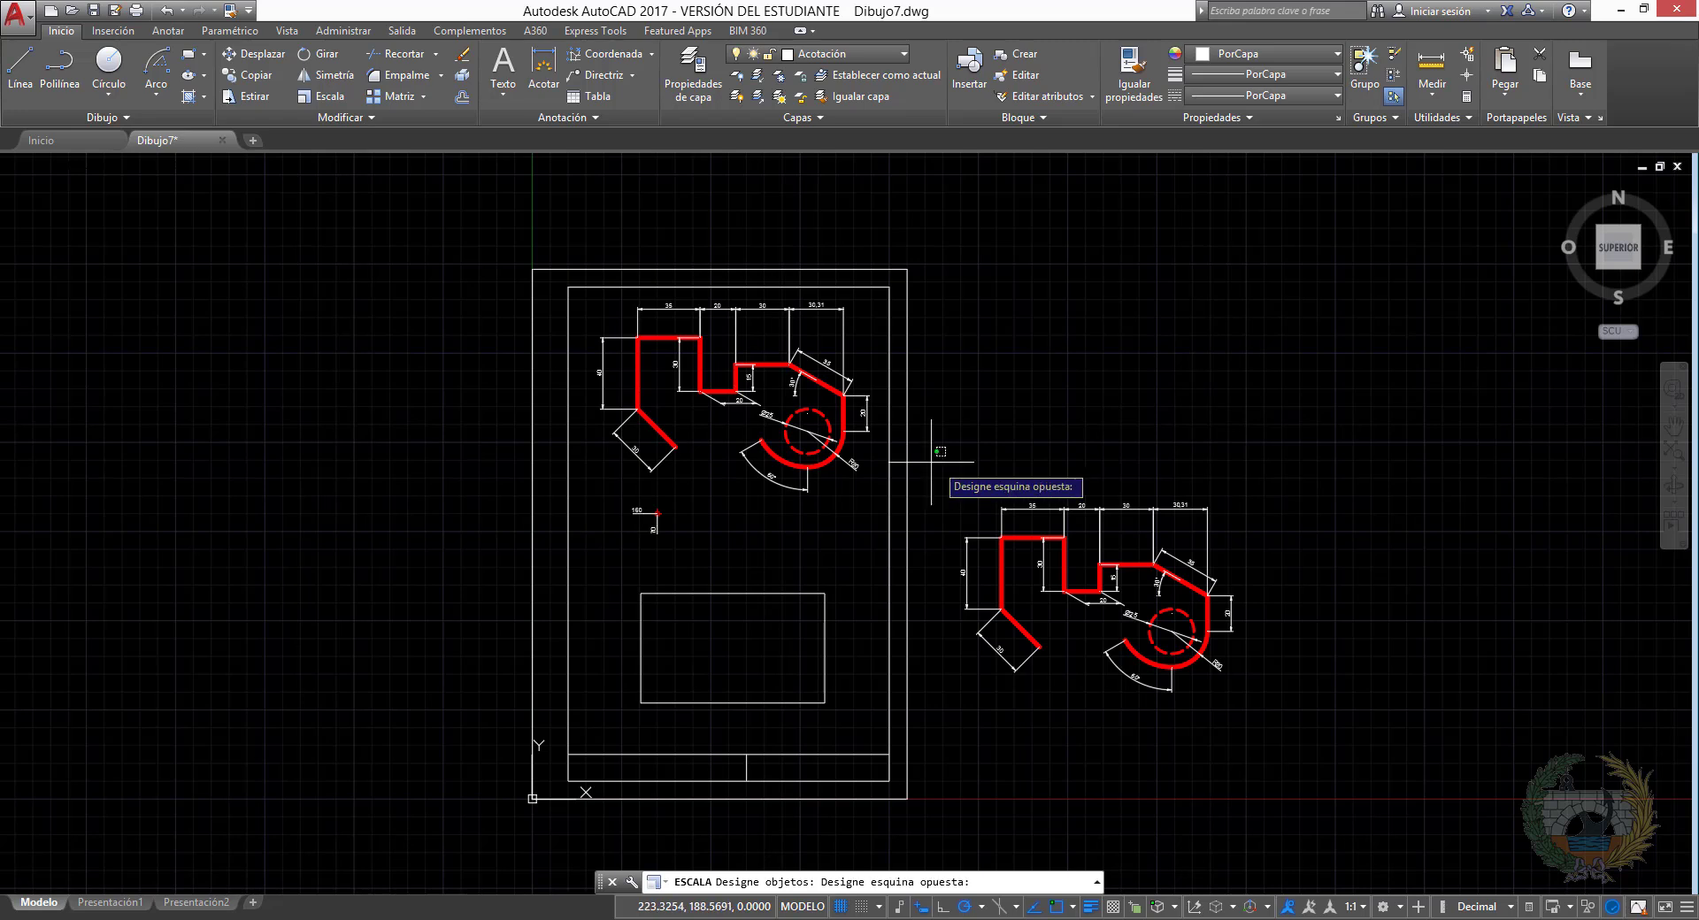
pyautogui.click(1347, 727)
pyautogui.press('Return')
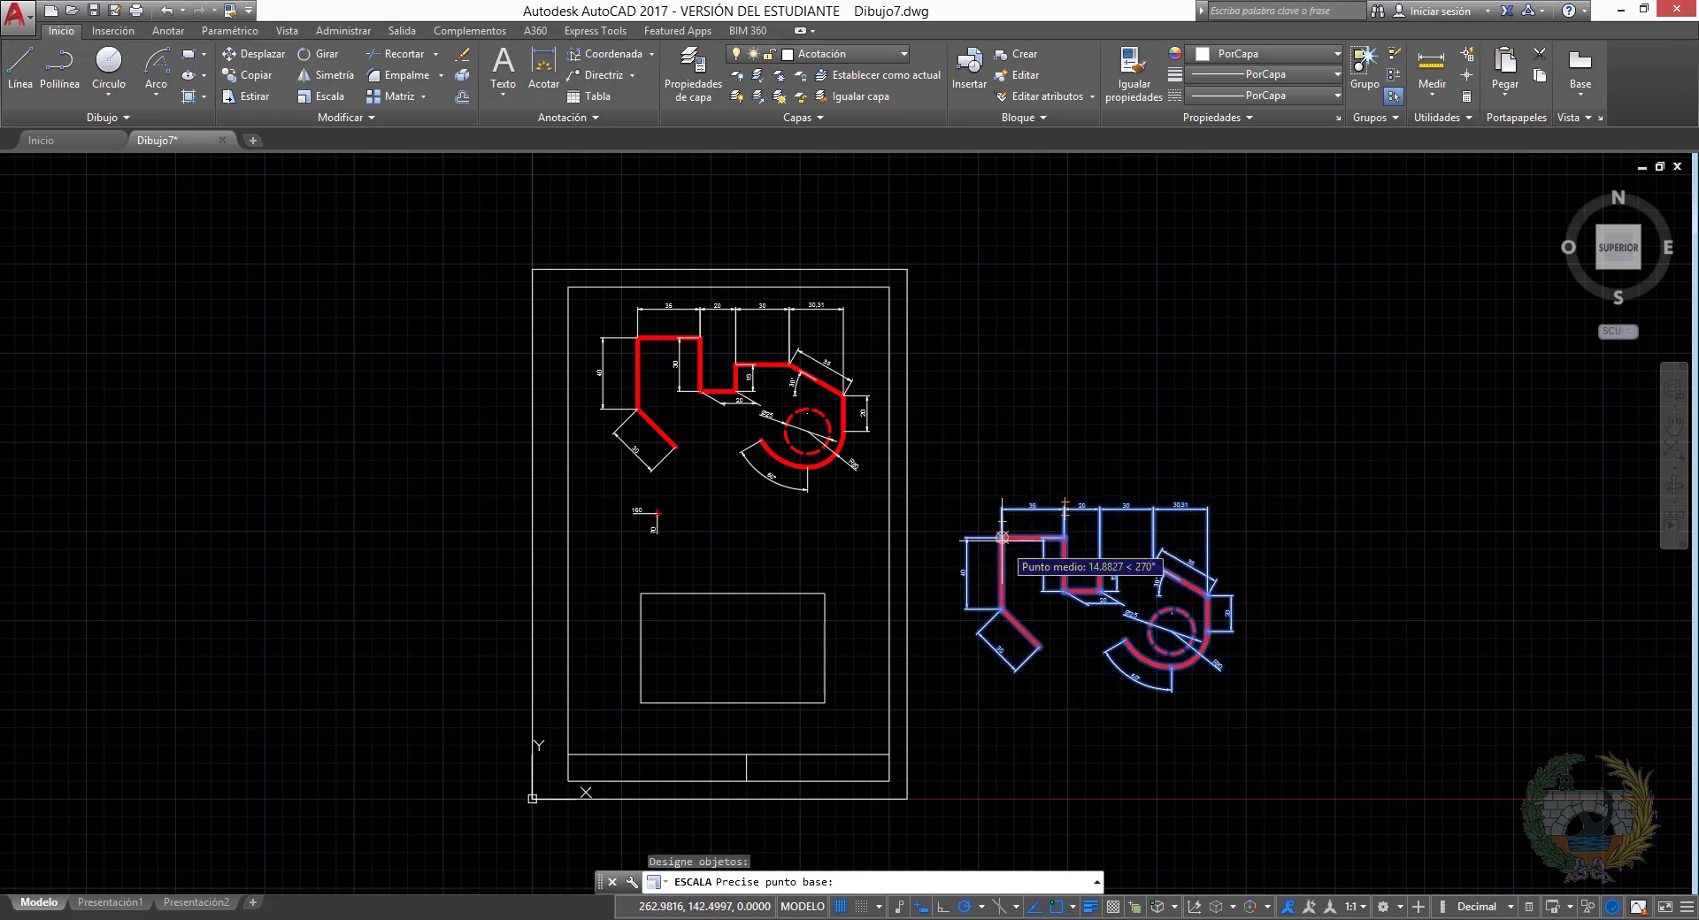
pyautogui.click(1002, 537)
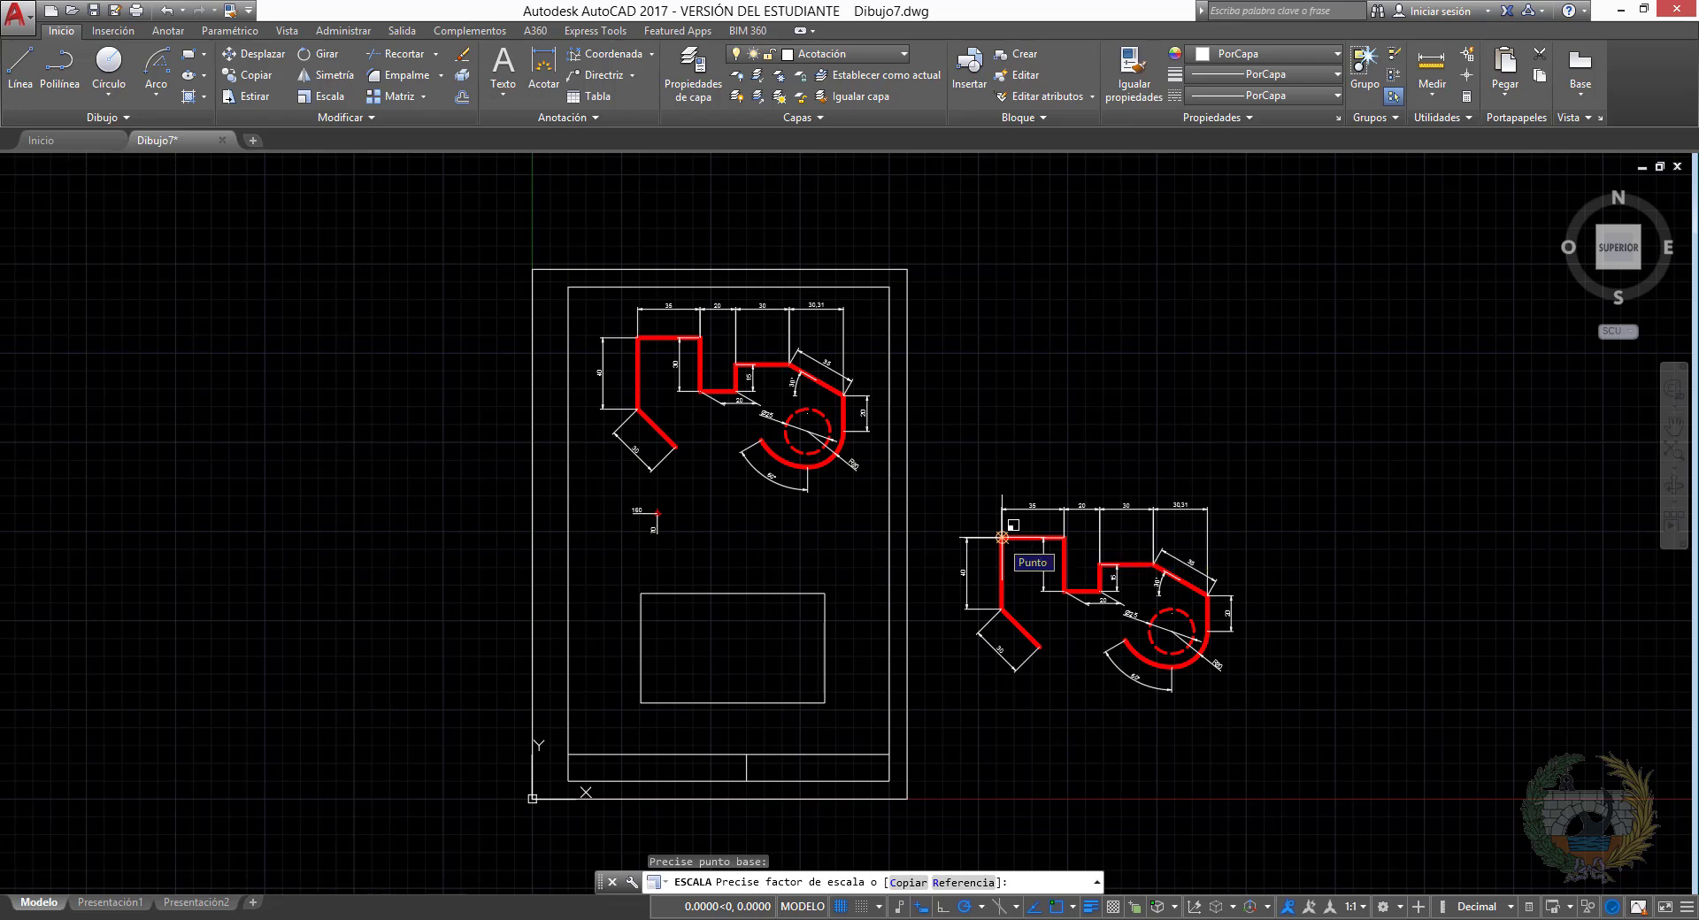
pyautogui.write('0.4')
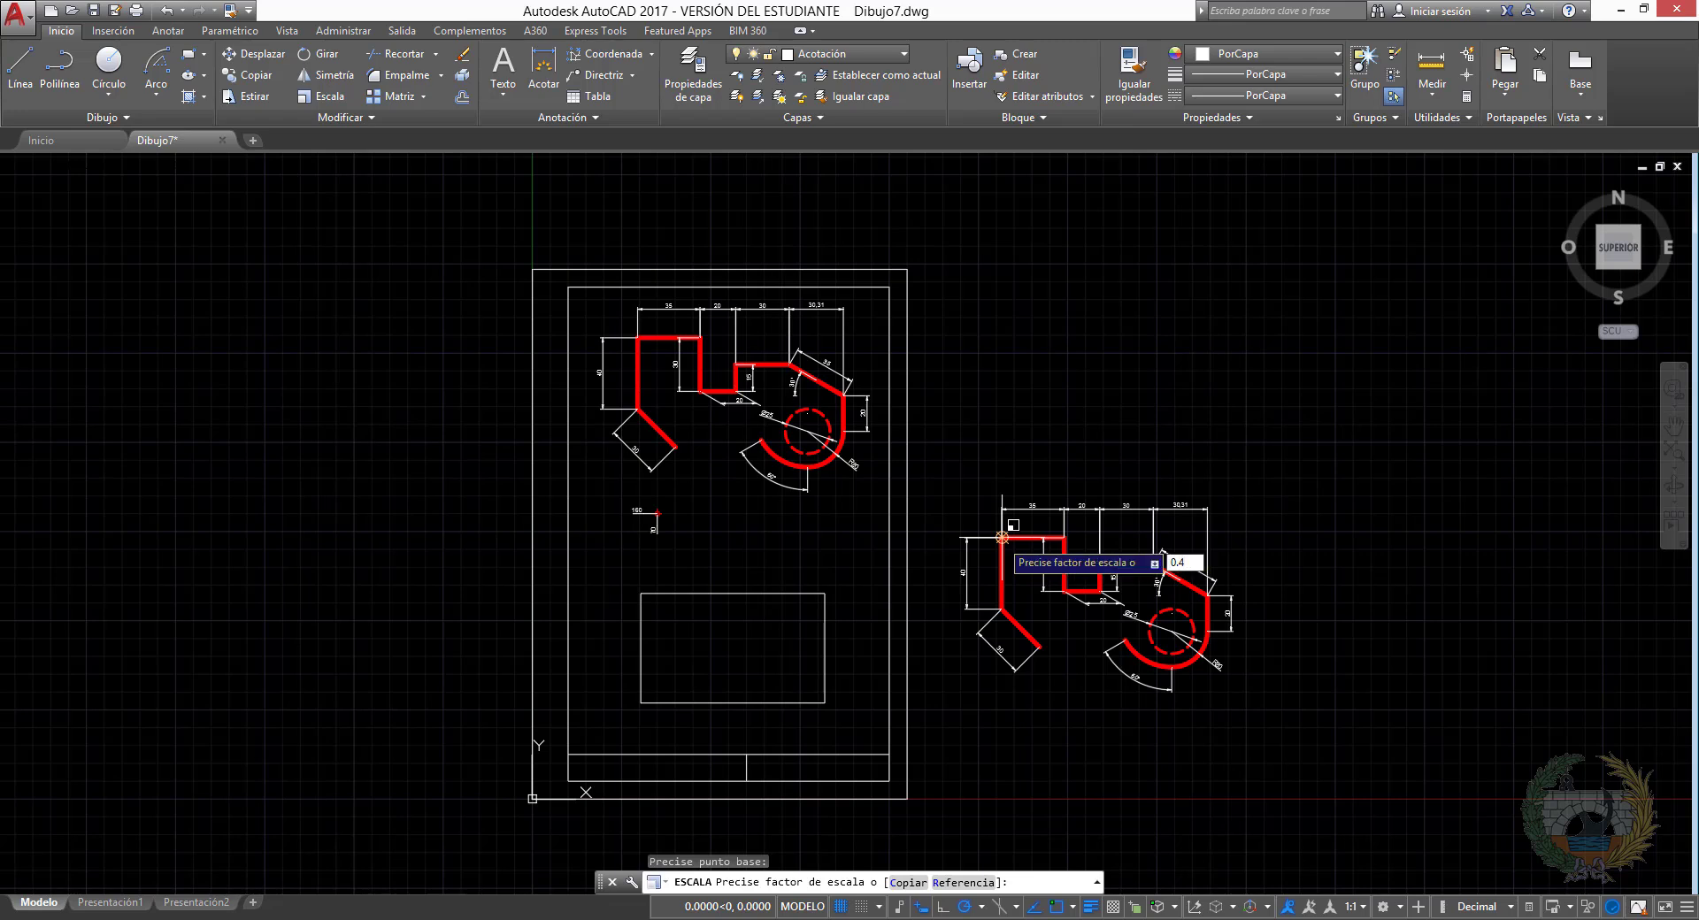
pyautogui.press('Return')
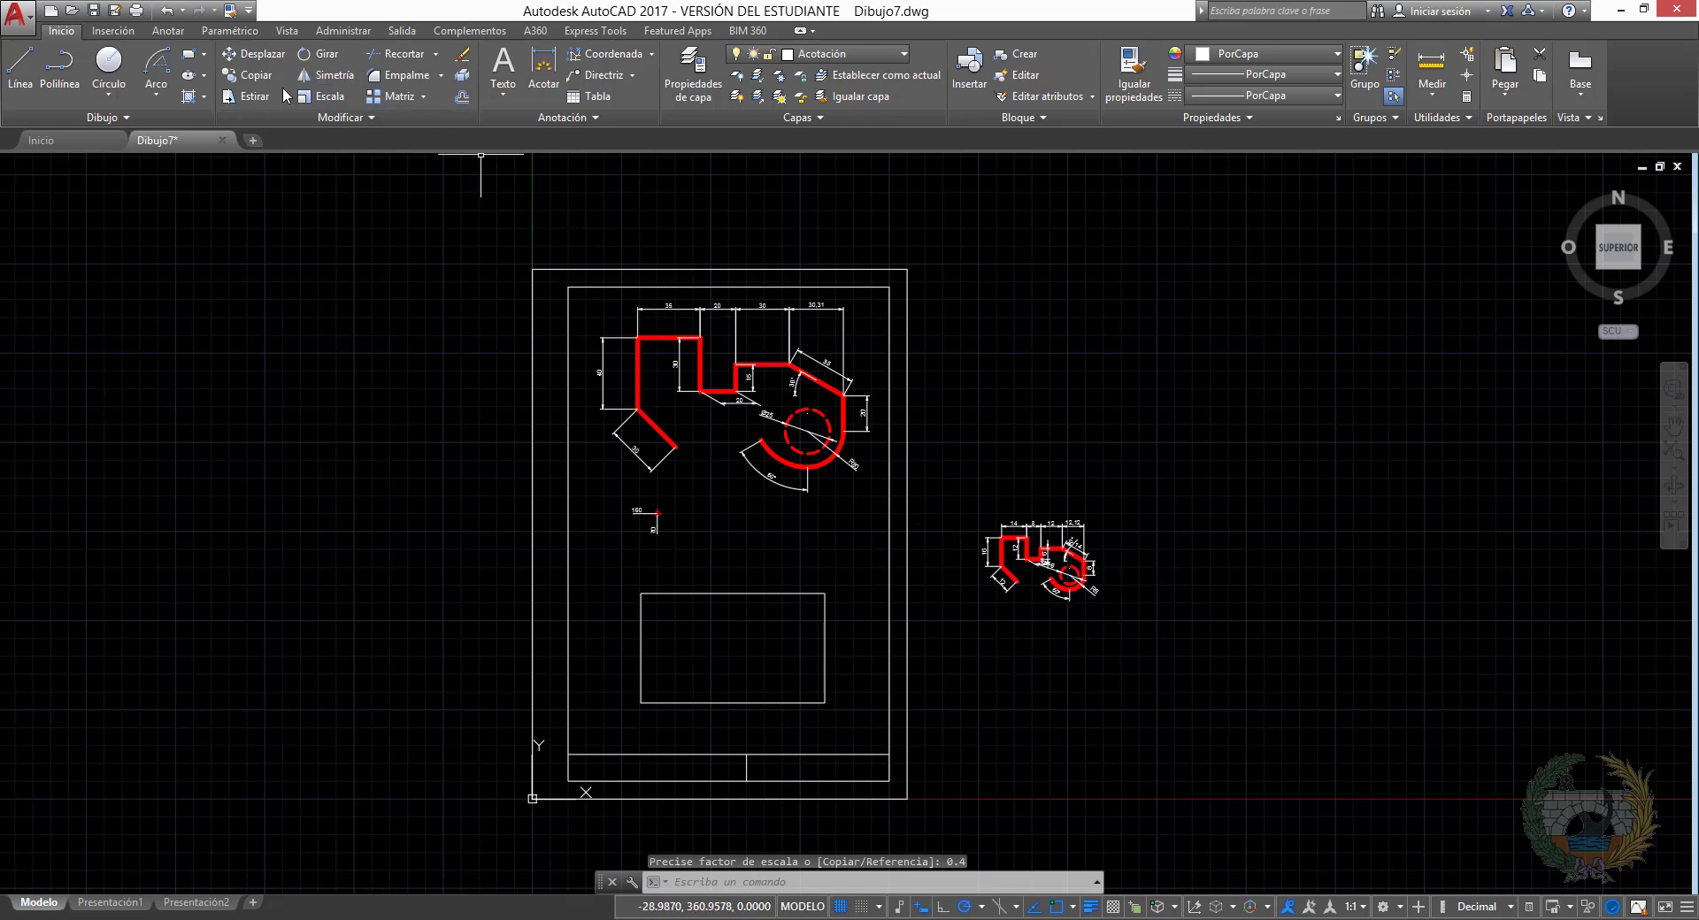
# Move the reduced figure with its dimensions by the contour's upper left corner into the rectangle above the title block
pyautogui.click(252, 53)
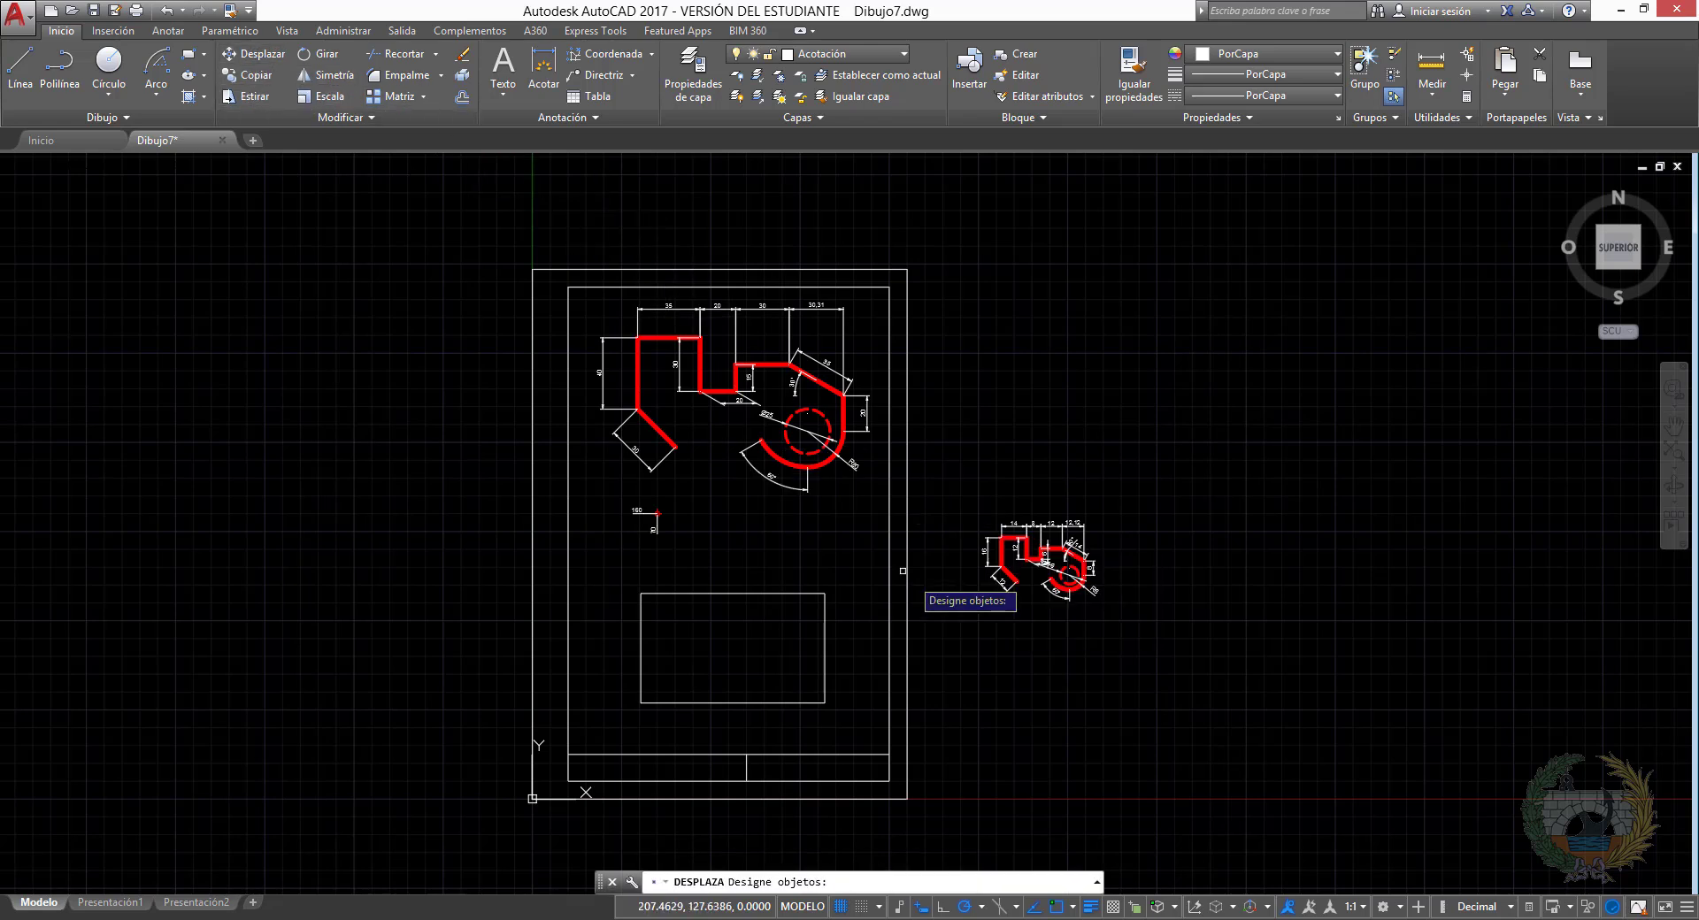
pyautogui.click(960, 493)
pyautogui.click(1132, 609)
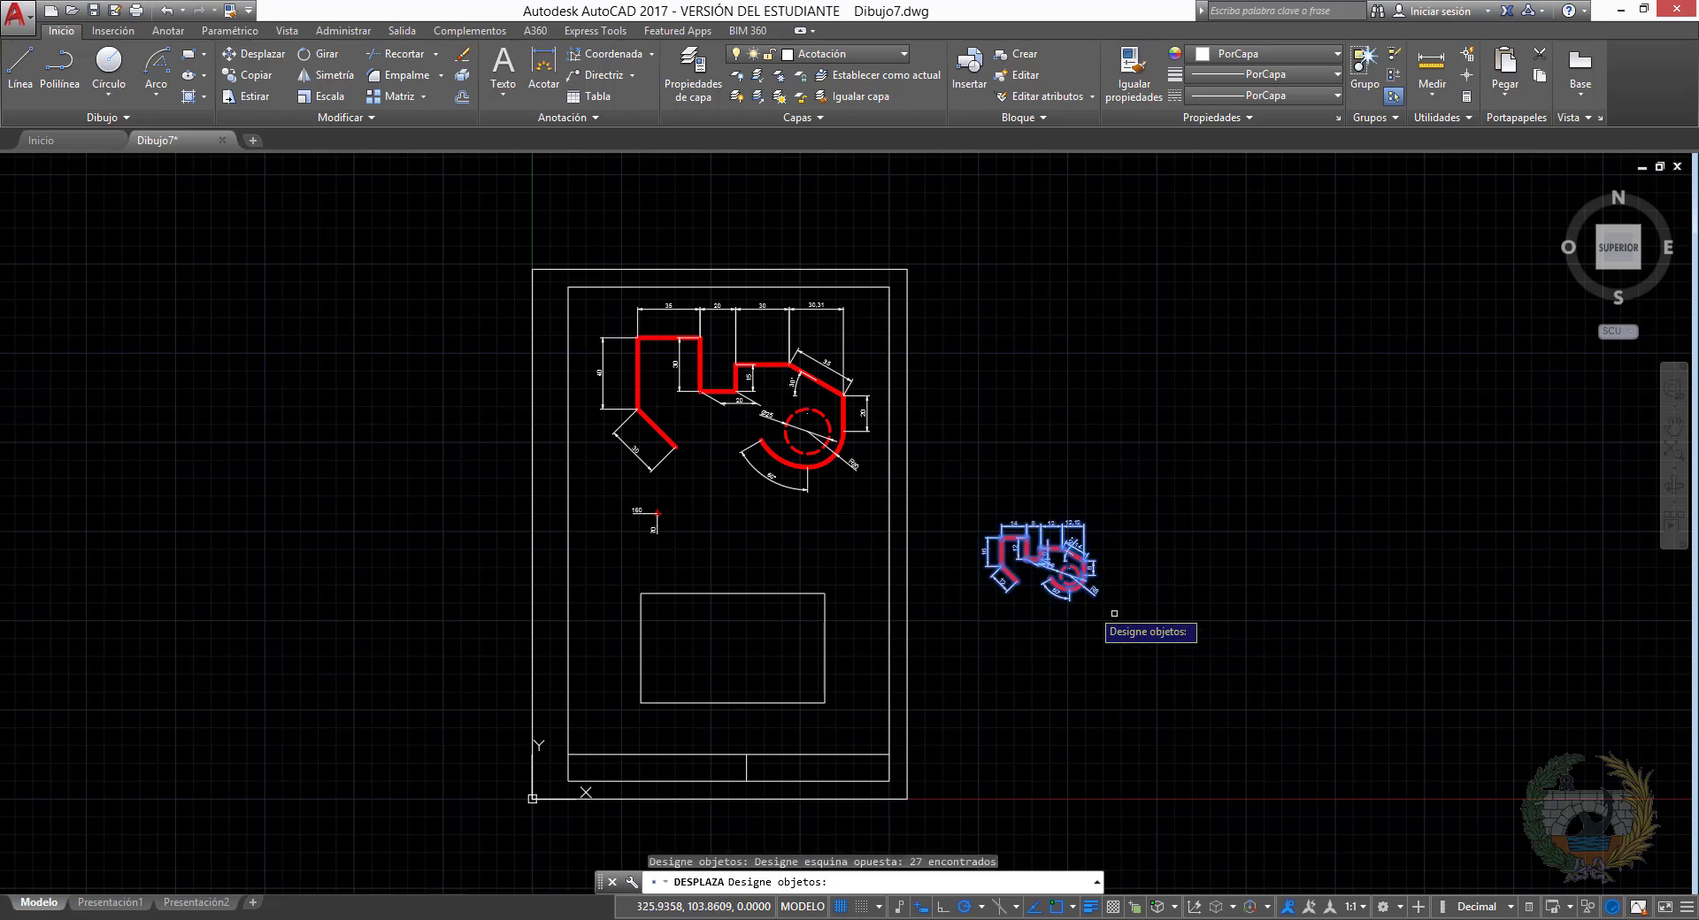
pyautogui.press('Return')
pyautogui.click(1002, 536)
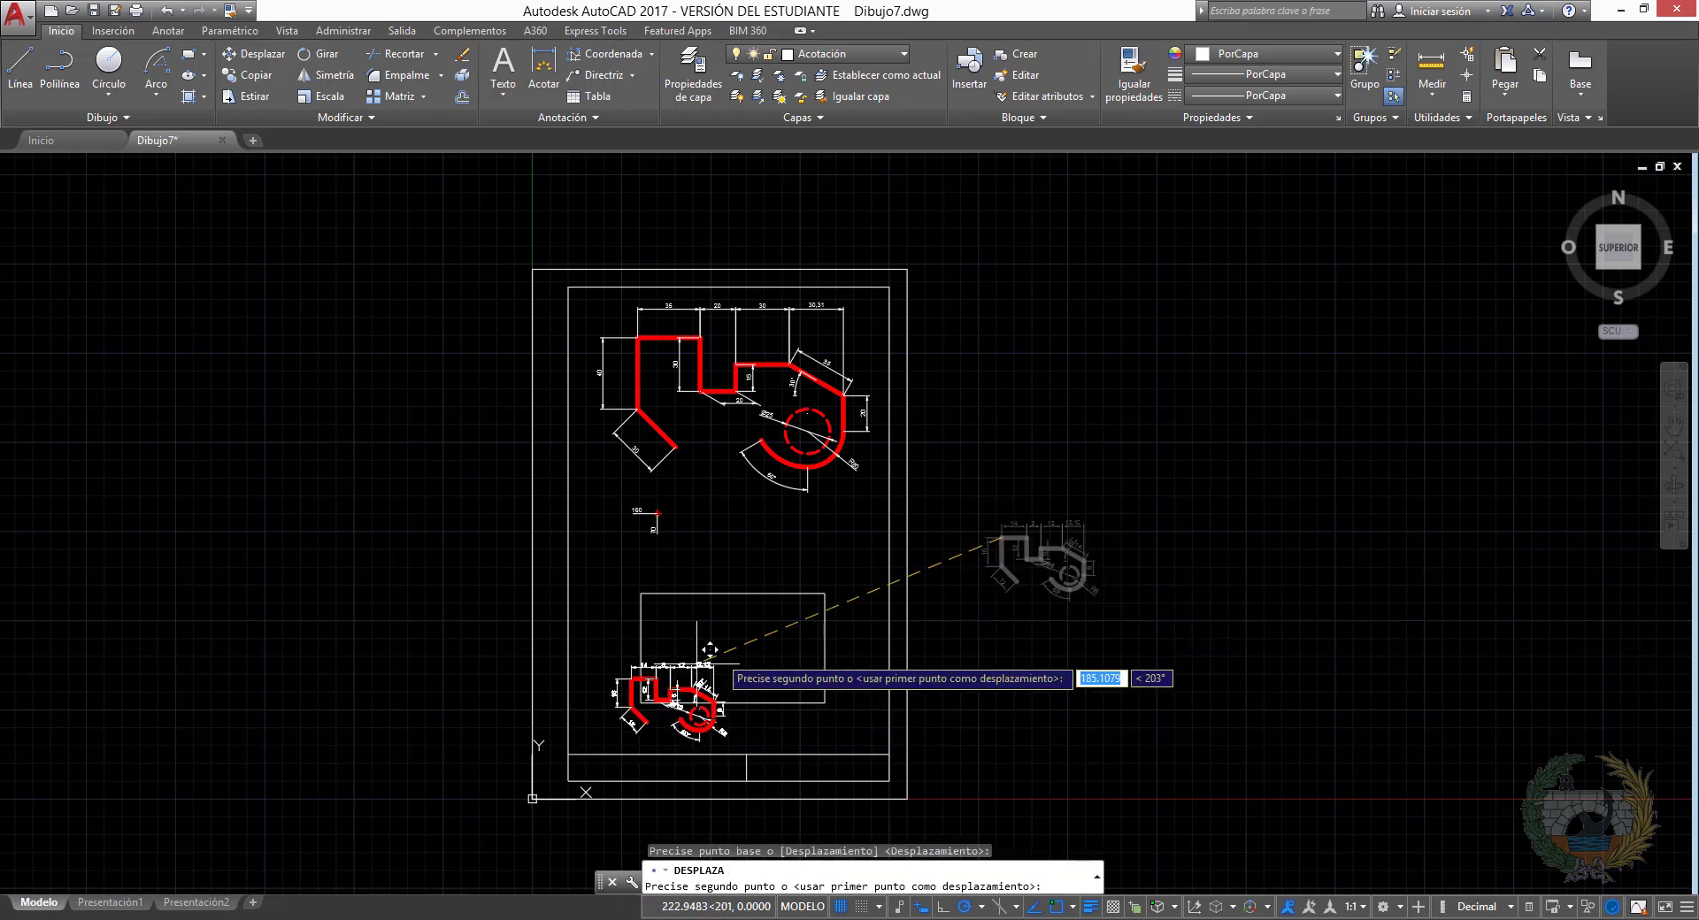
pyautogui.click(693, 625)
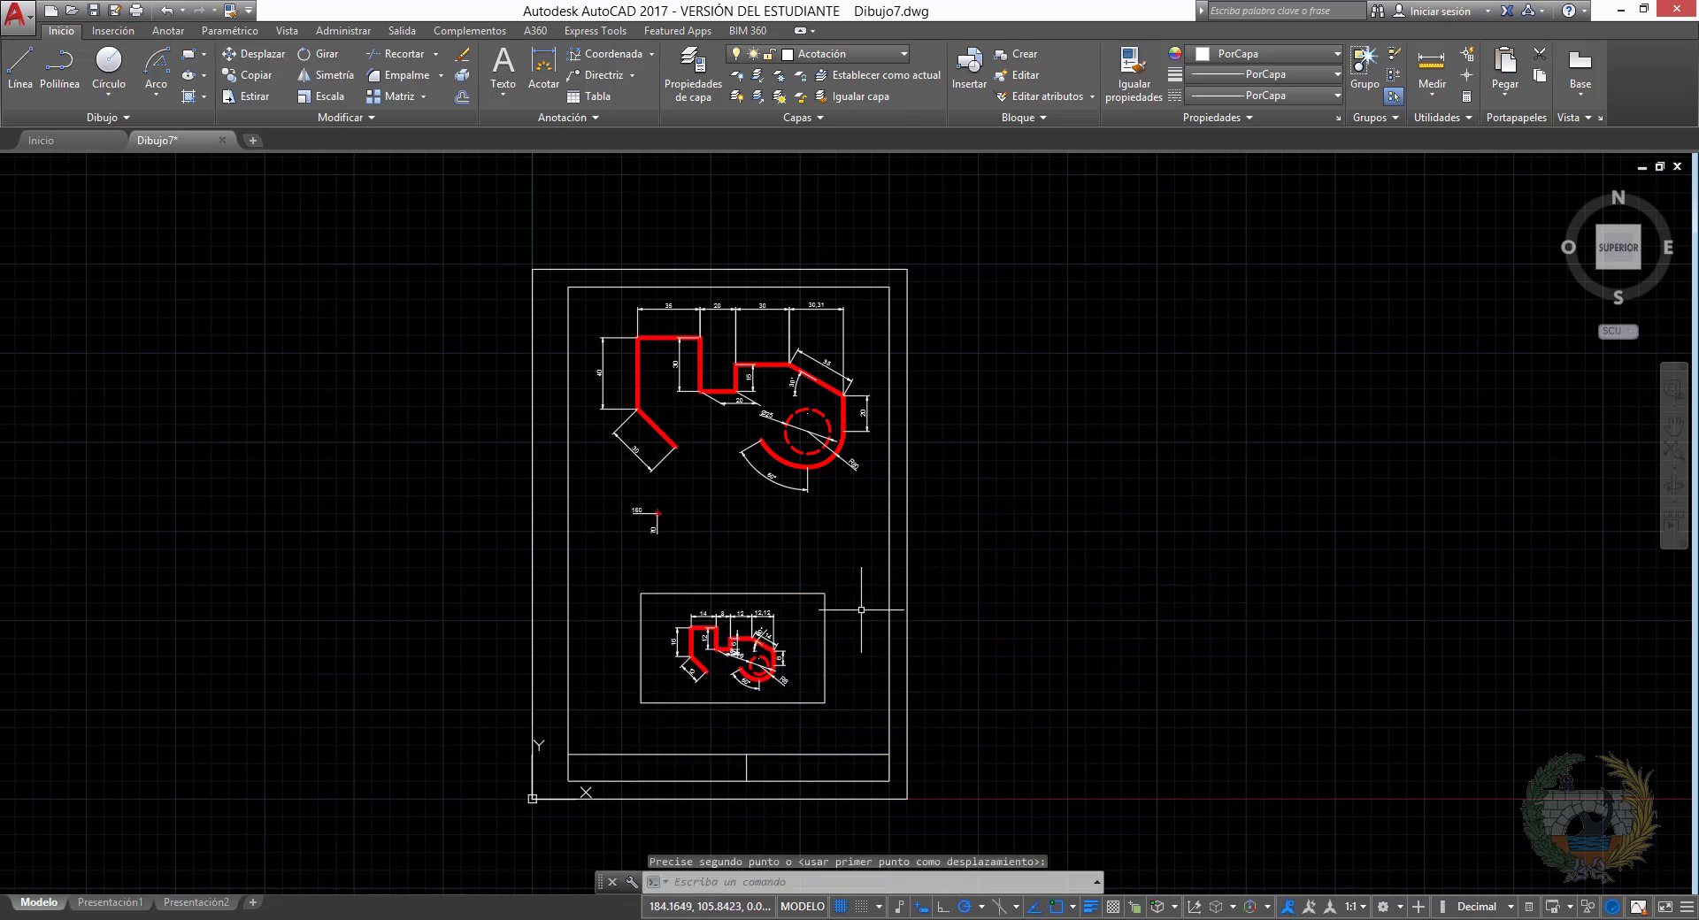
# Examine the reduced figure's dimensions and compare them with the Ejercicio 4-1.pdf drawing in Adobe Acrobat Pro
pyautogui.scroll(4, 710, 678)
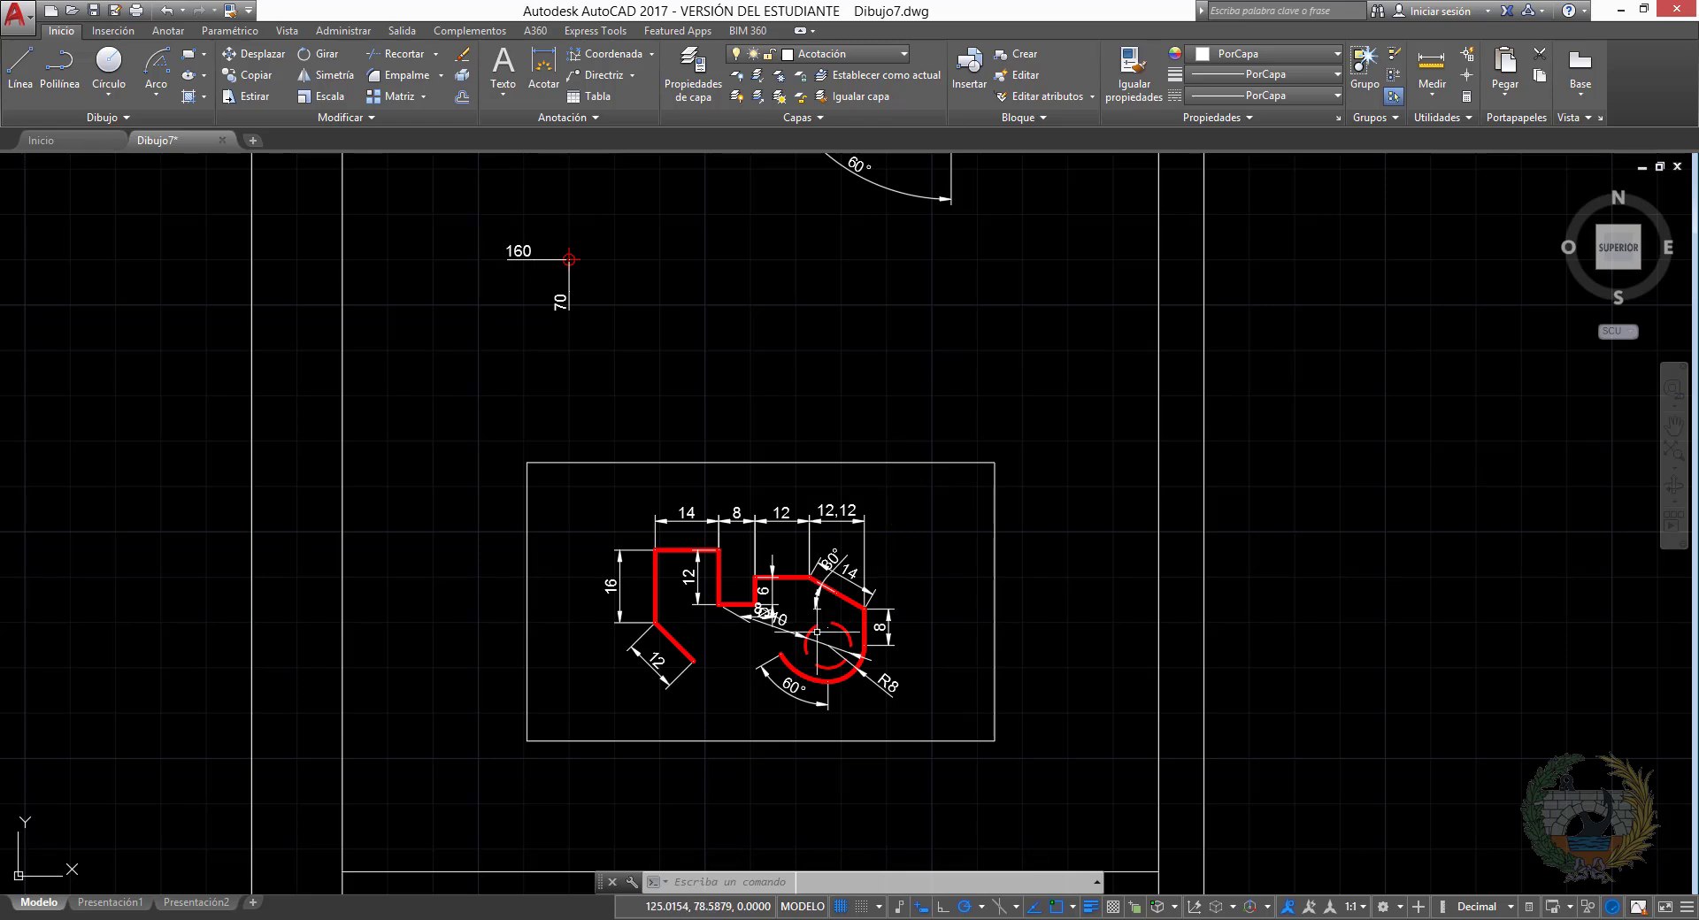
pyautogui.scroll(4, 777, 604)
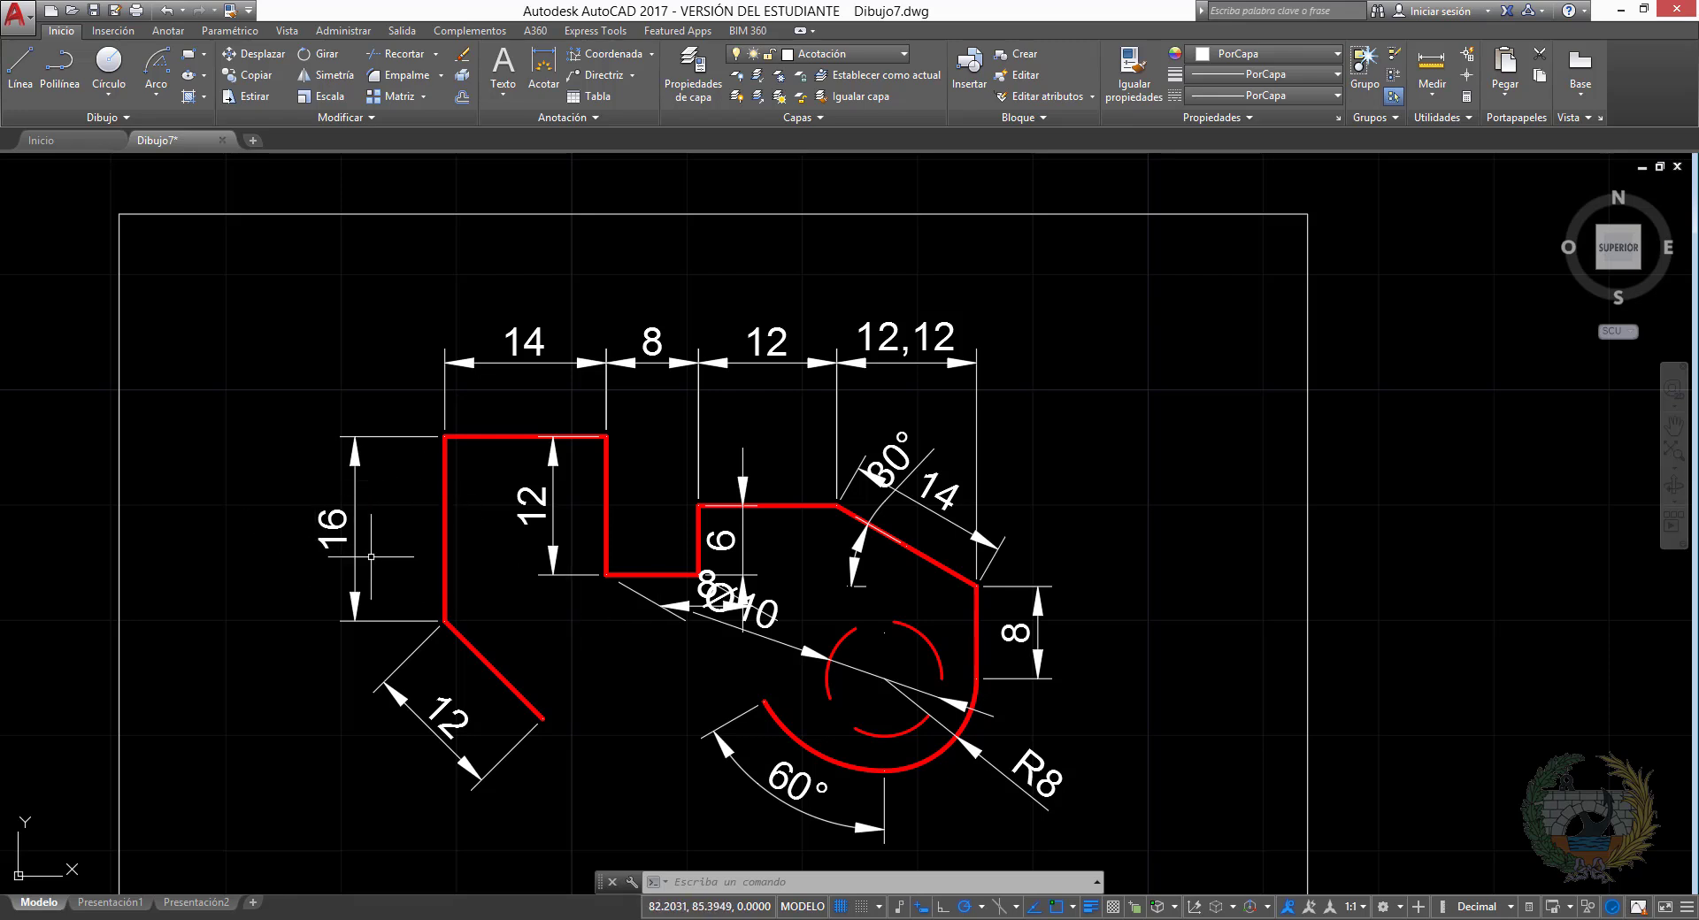
pyautogui.click(513, 919)
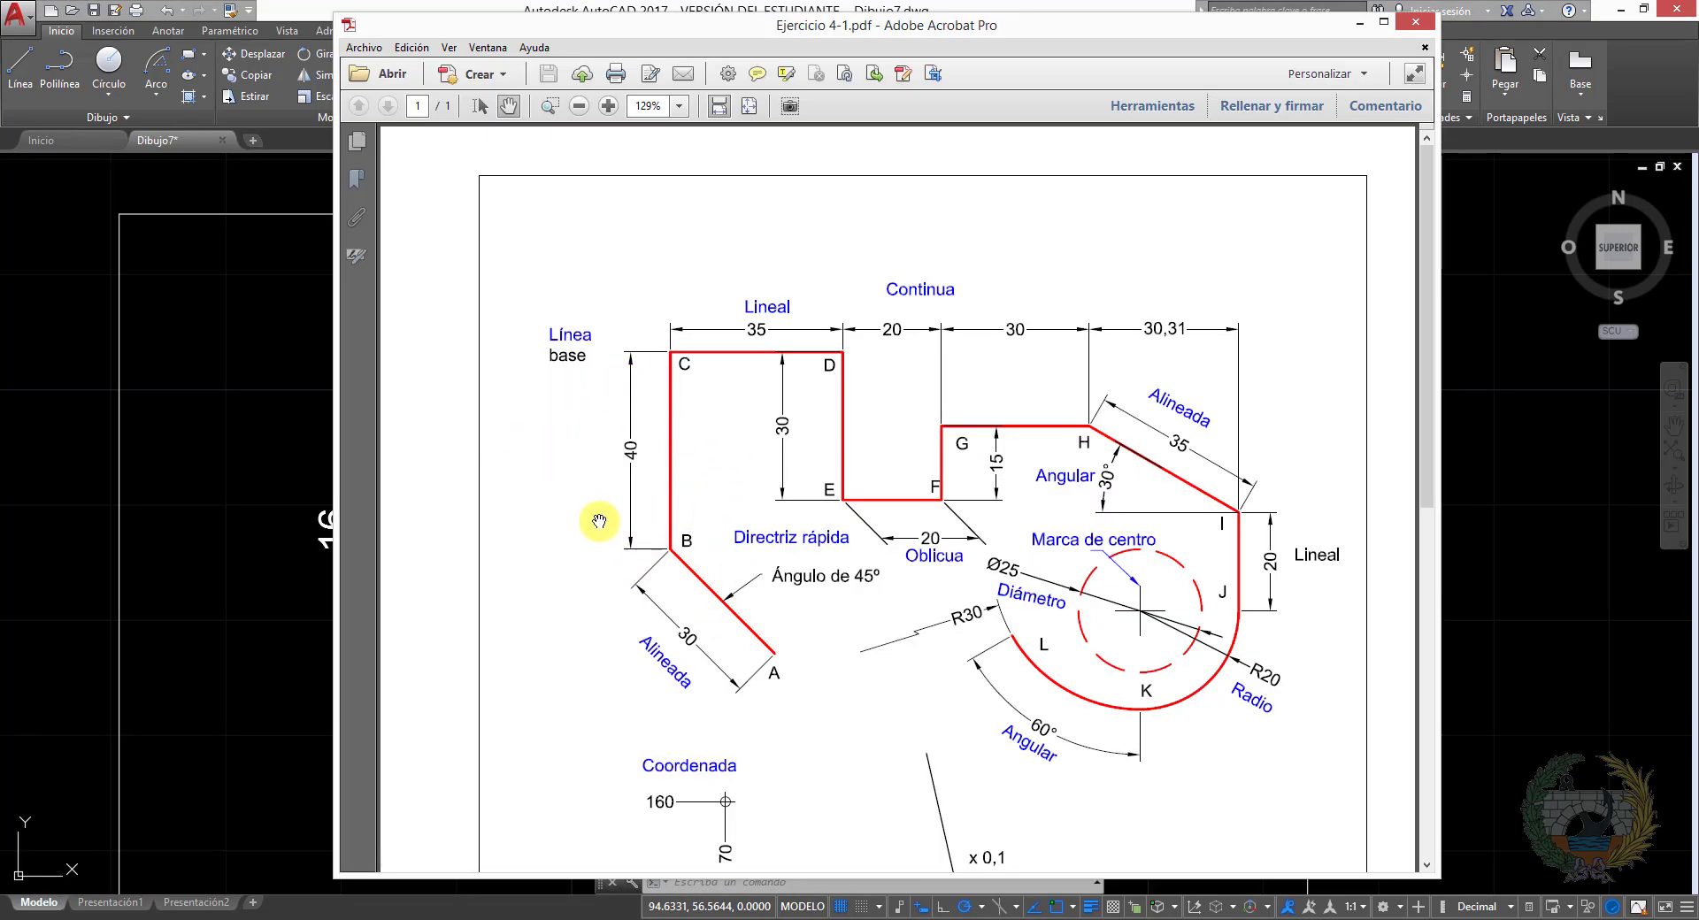
pyautogui.click(1358, 24)
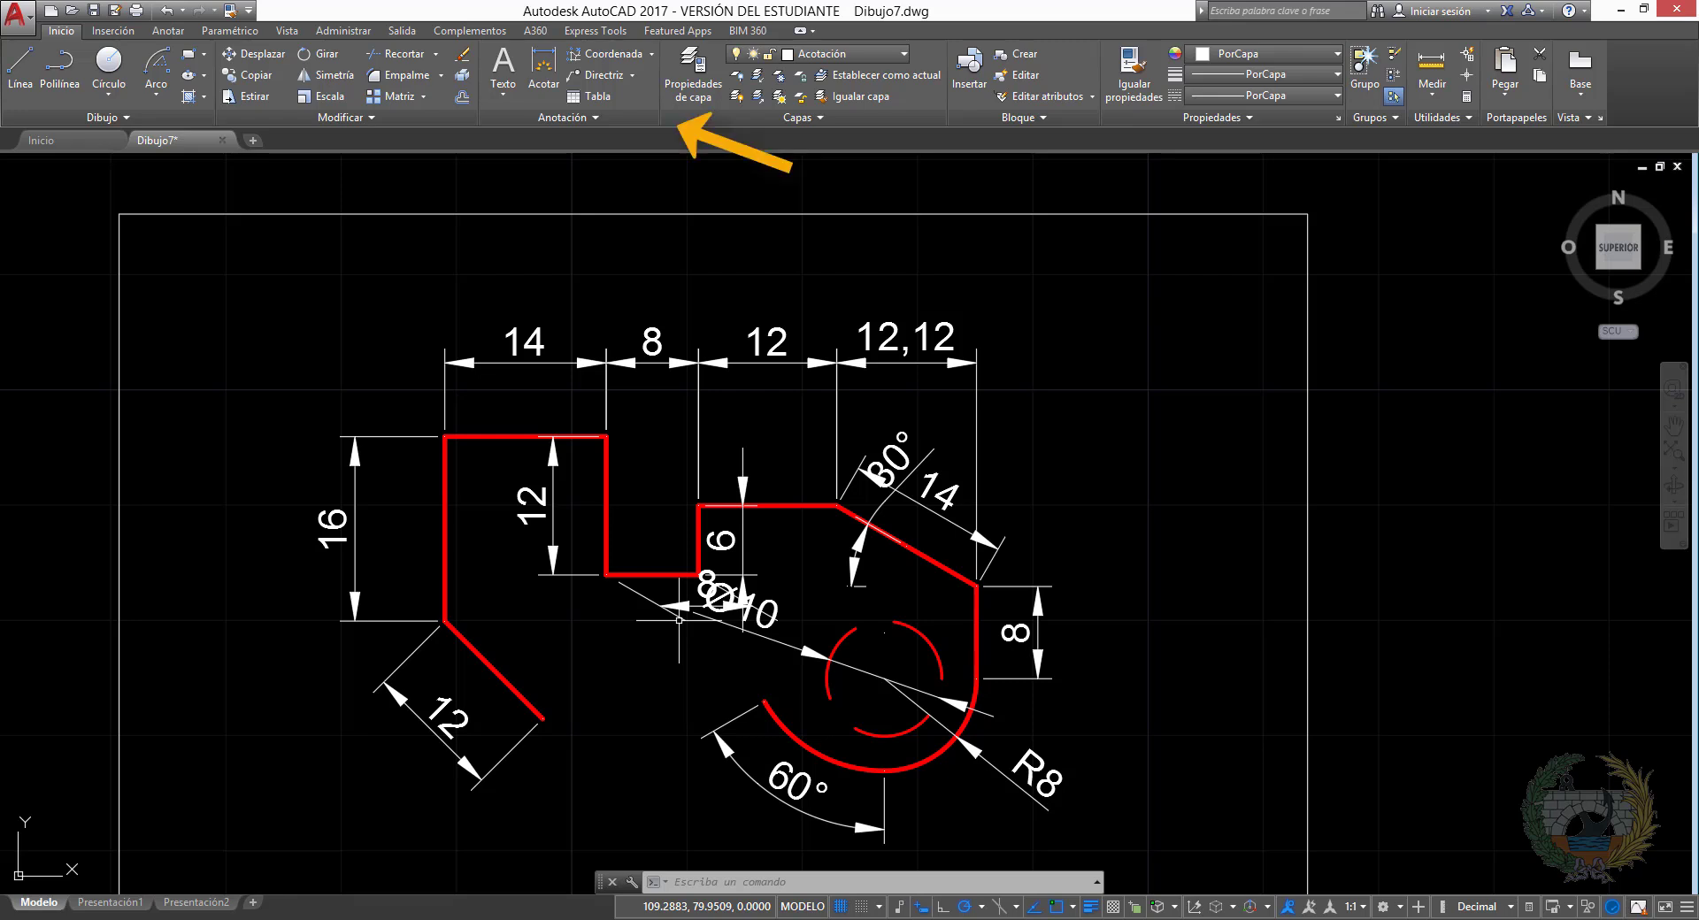
# Create a new dimension style named Escala 0.4 based on ISO-25, for all dimensions, and continue to its settings
pyautogui.click(591, 117)
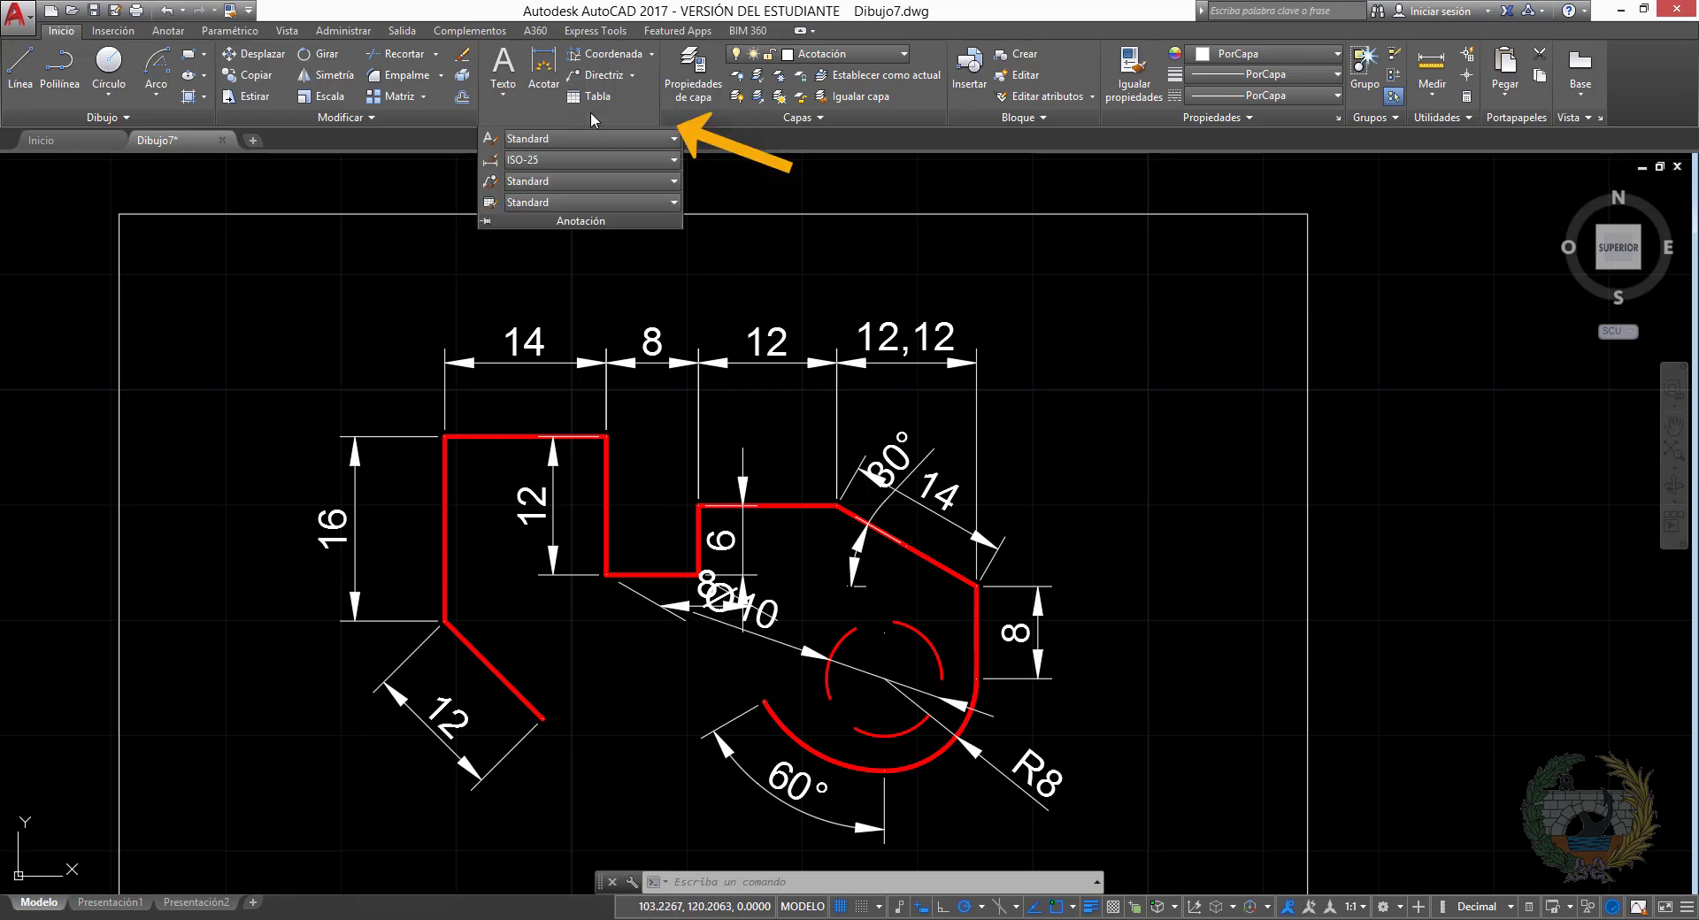
pyautogui.click(489, 163)
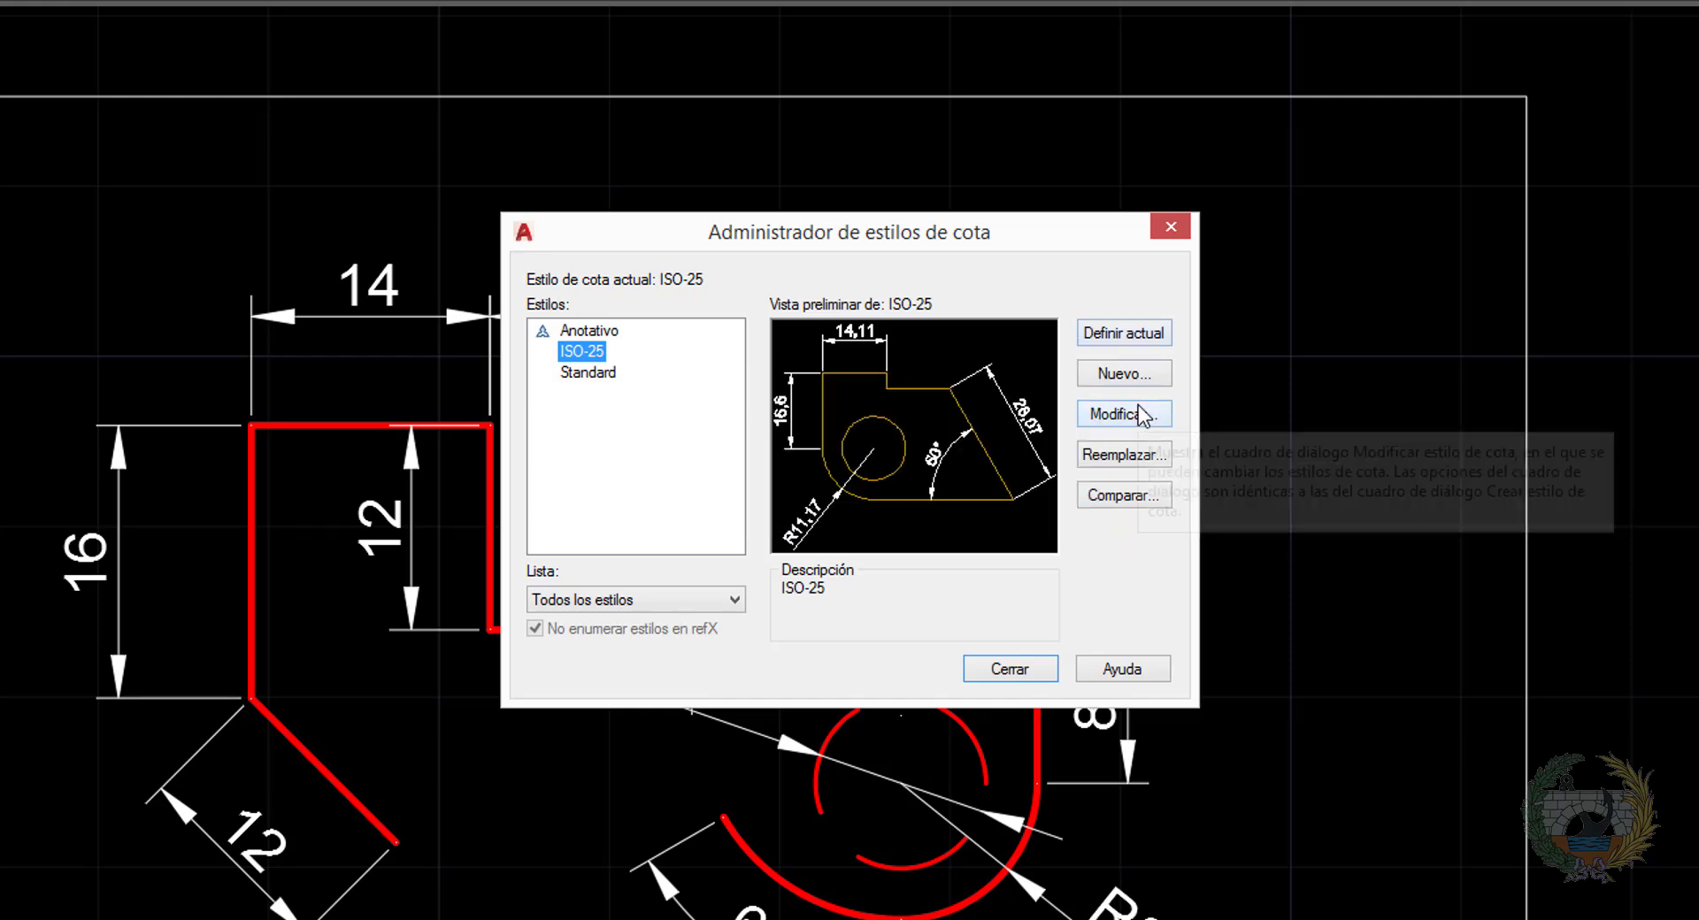
pyautogui.click(1140, 379)
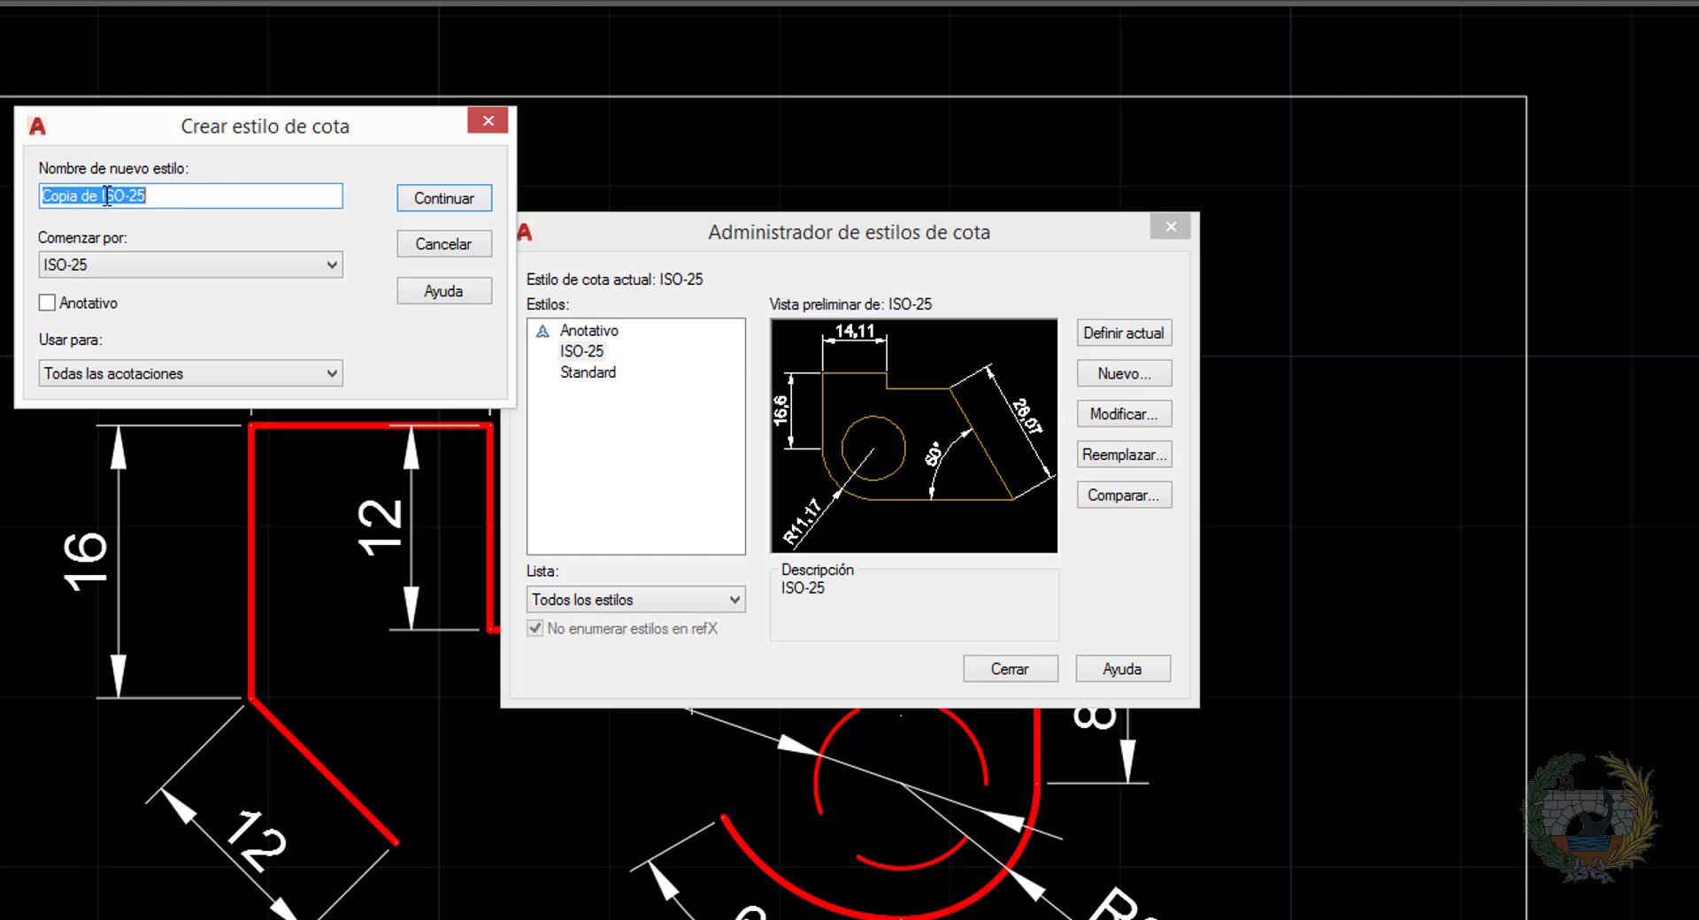
pyautogui.write('Escala 0.4')
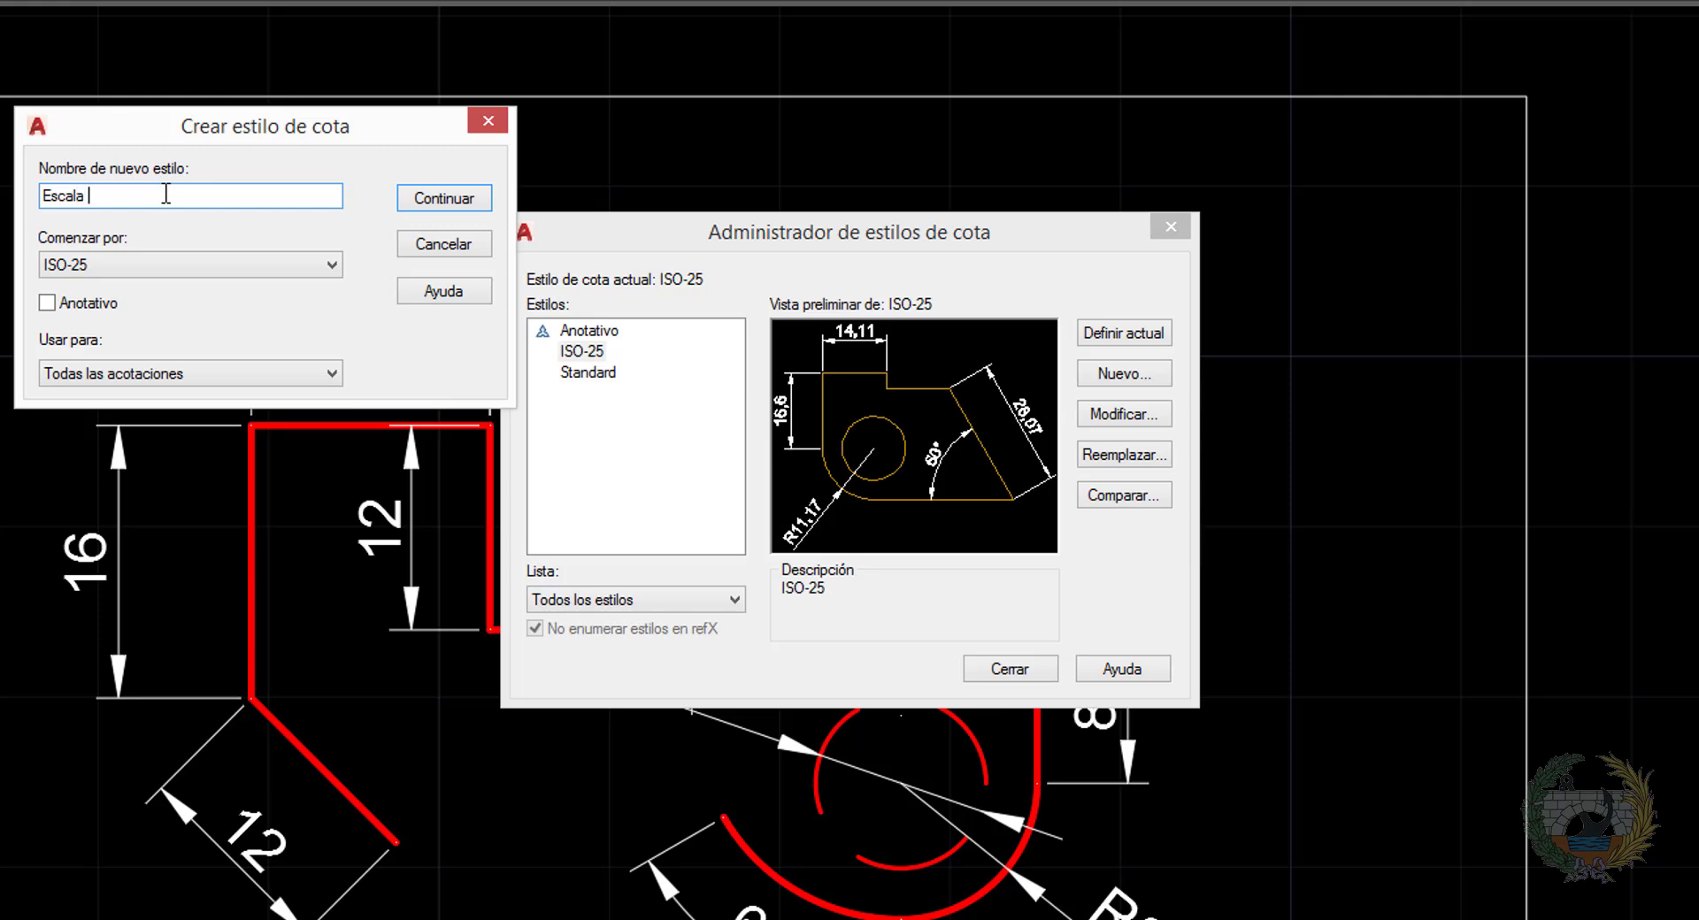
pyautogui.click(465, 204)
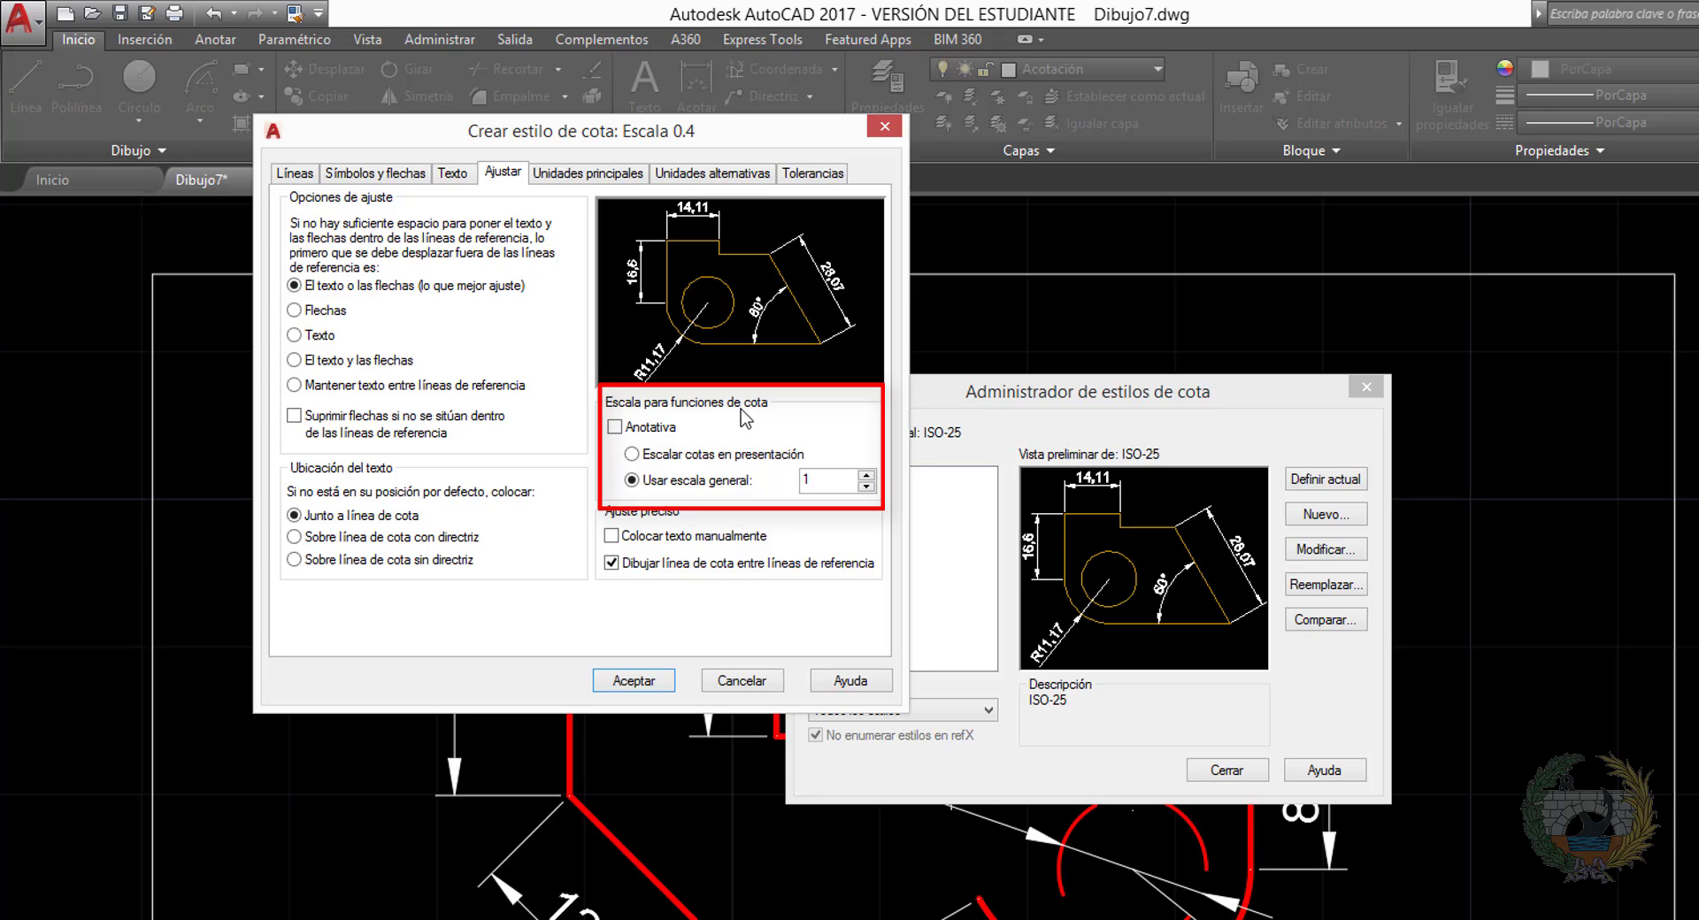
# Set the new style's overall scale to 0.4 and its measurement scale factor to 2.5, then save it and close the style manager
pyautogui.doubleClick(821, 479)
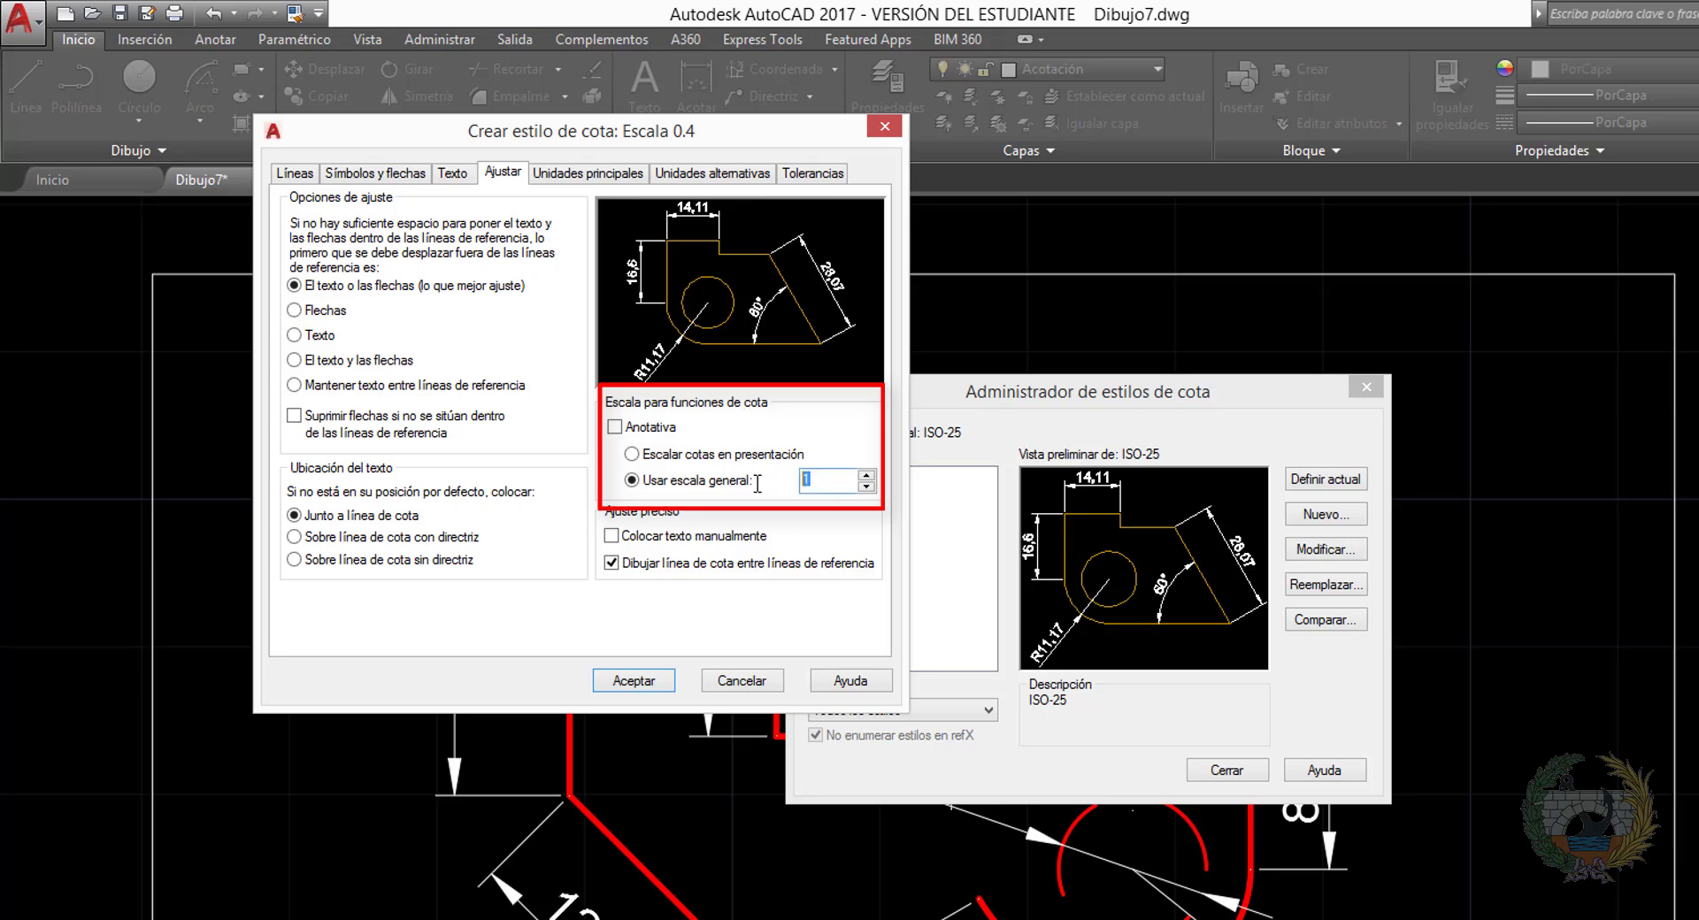
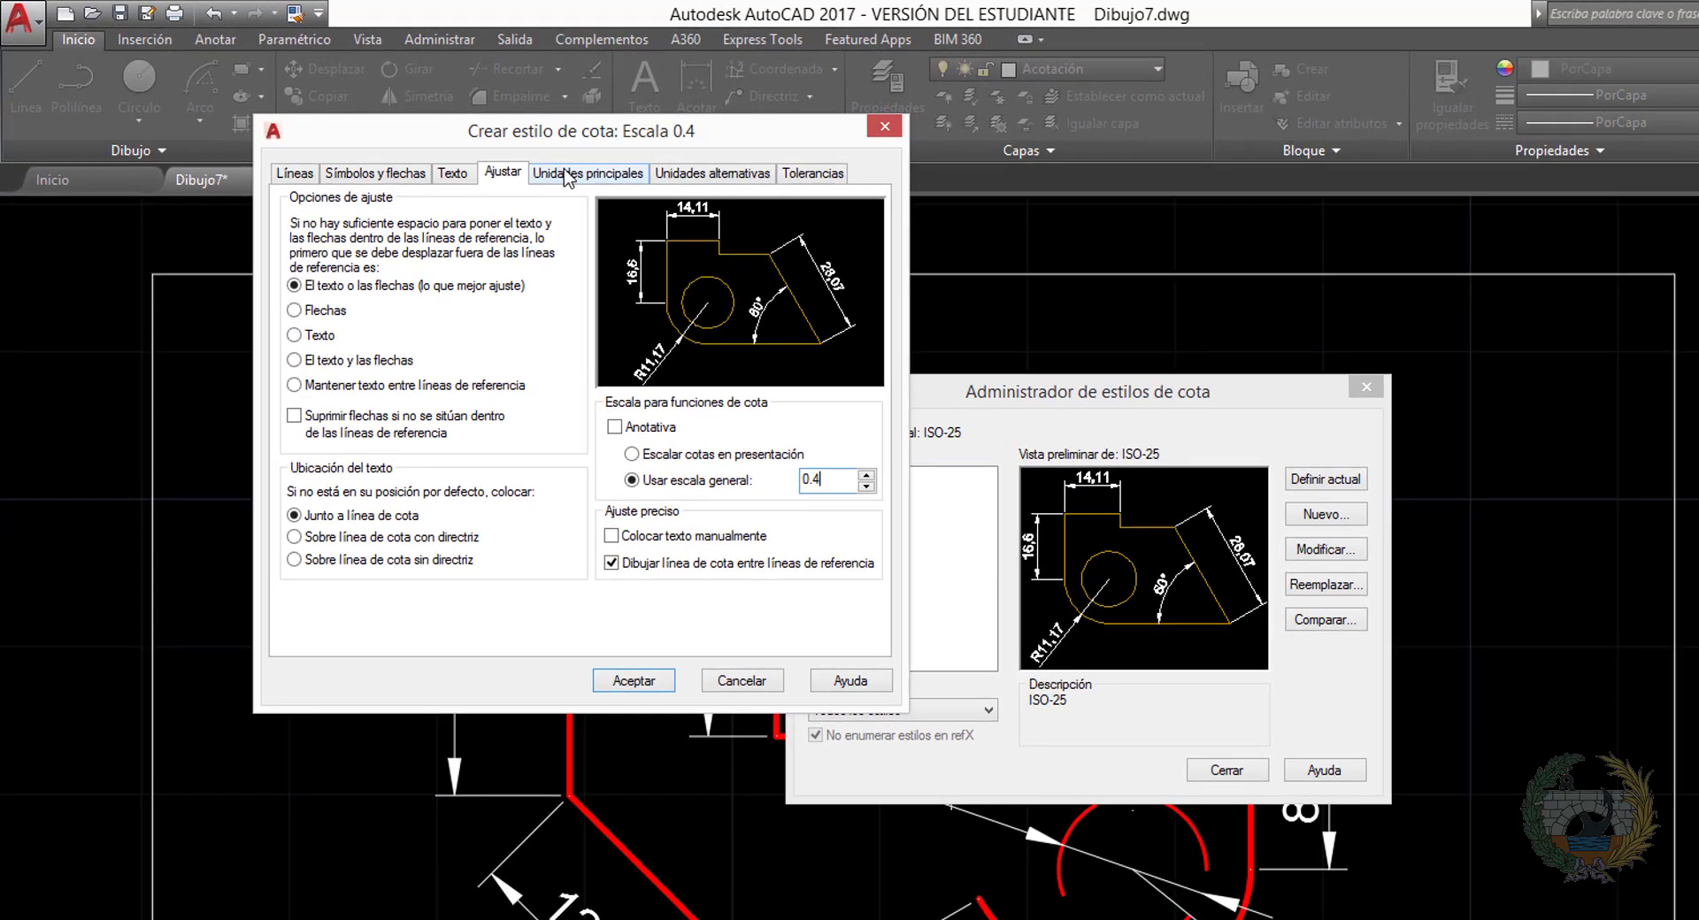
pyautogui.click(565, 174)
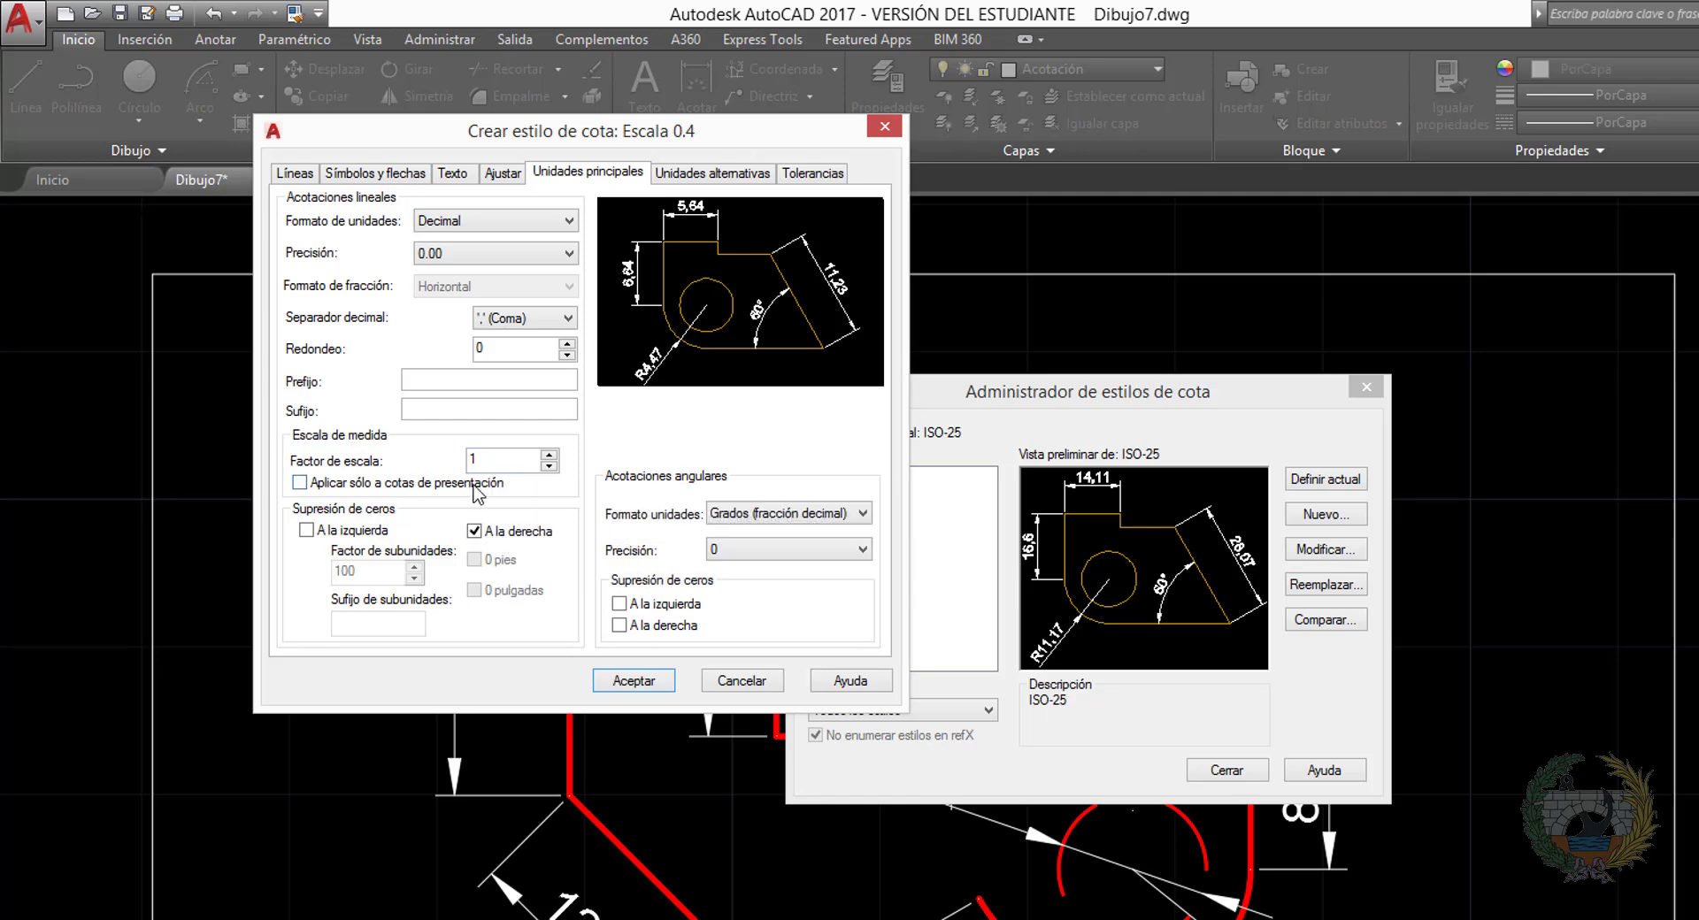
pyautogui.doubleClick(507, 460)
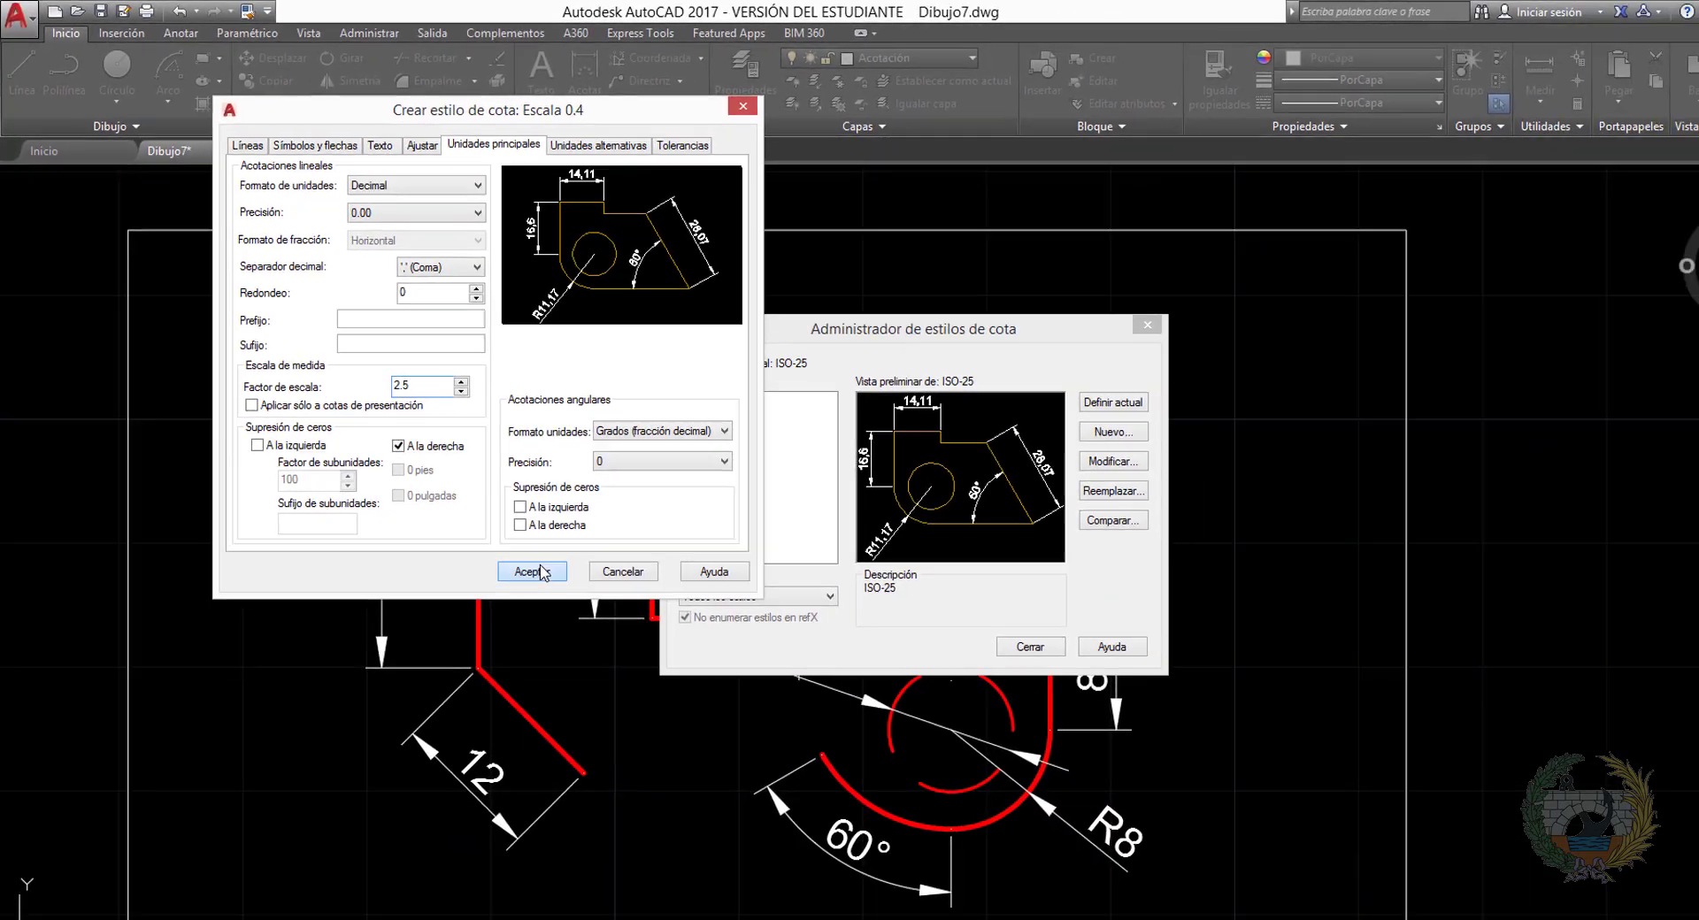
pyautogui.click(633, 681)
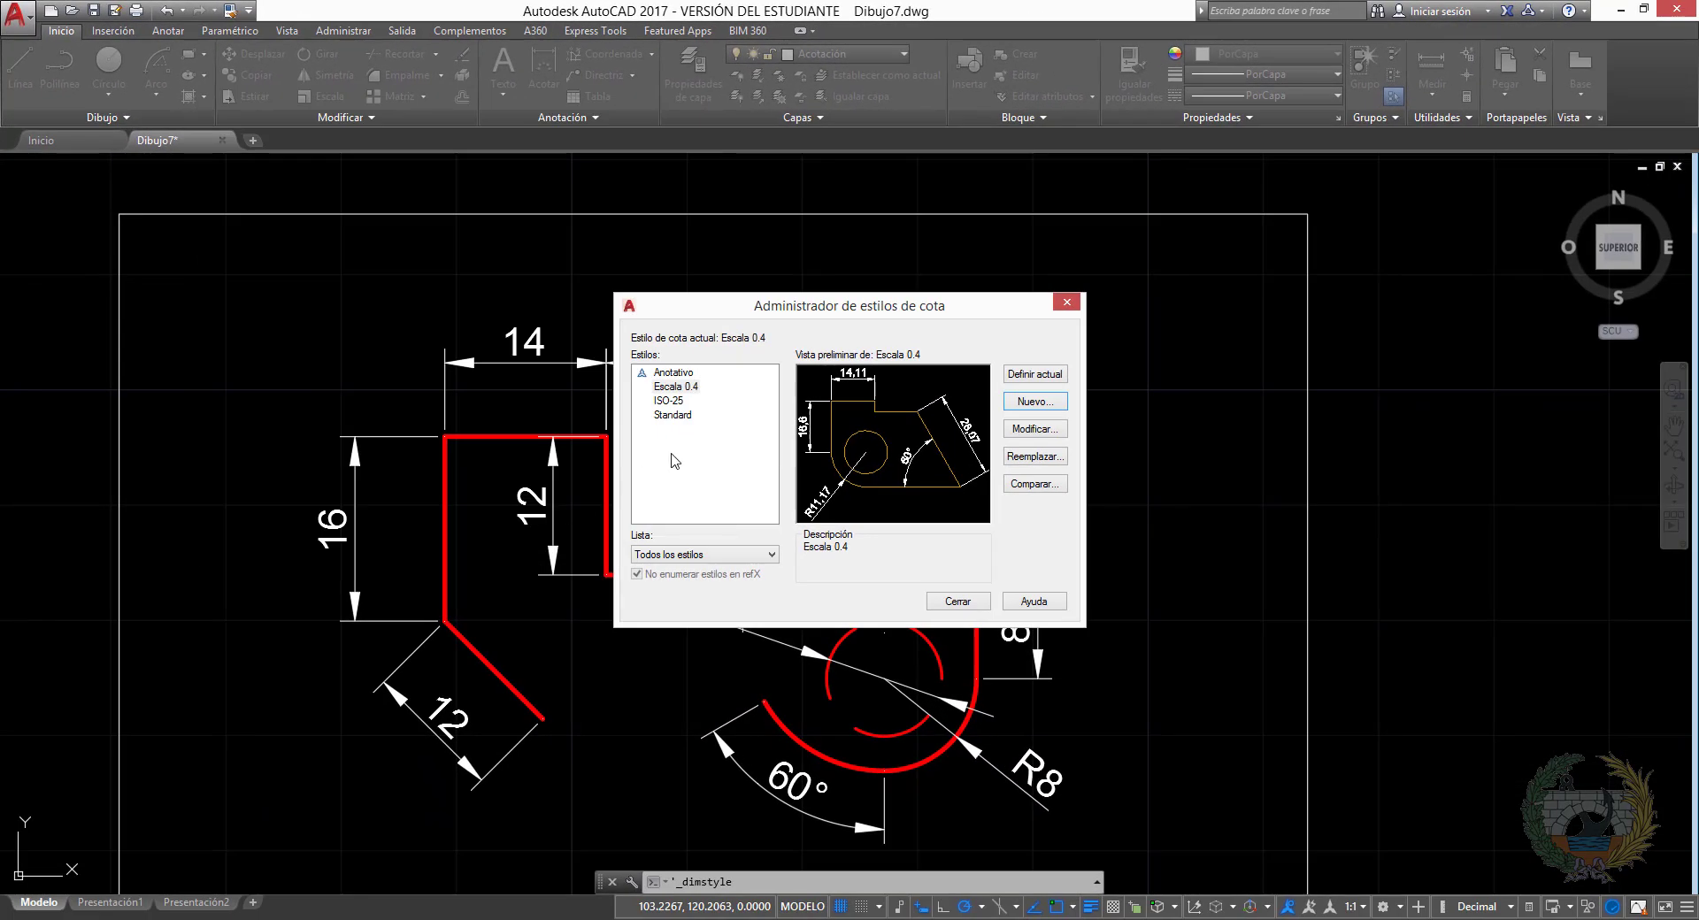
pyautogui.click(957, 602)
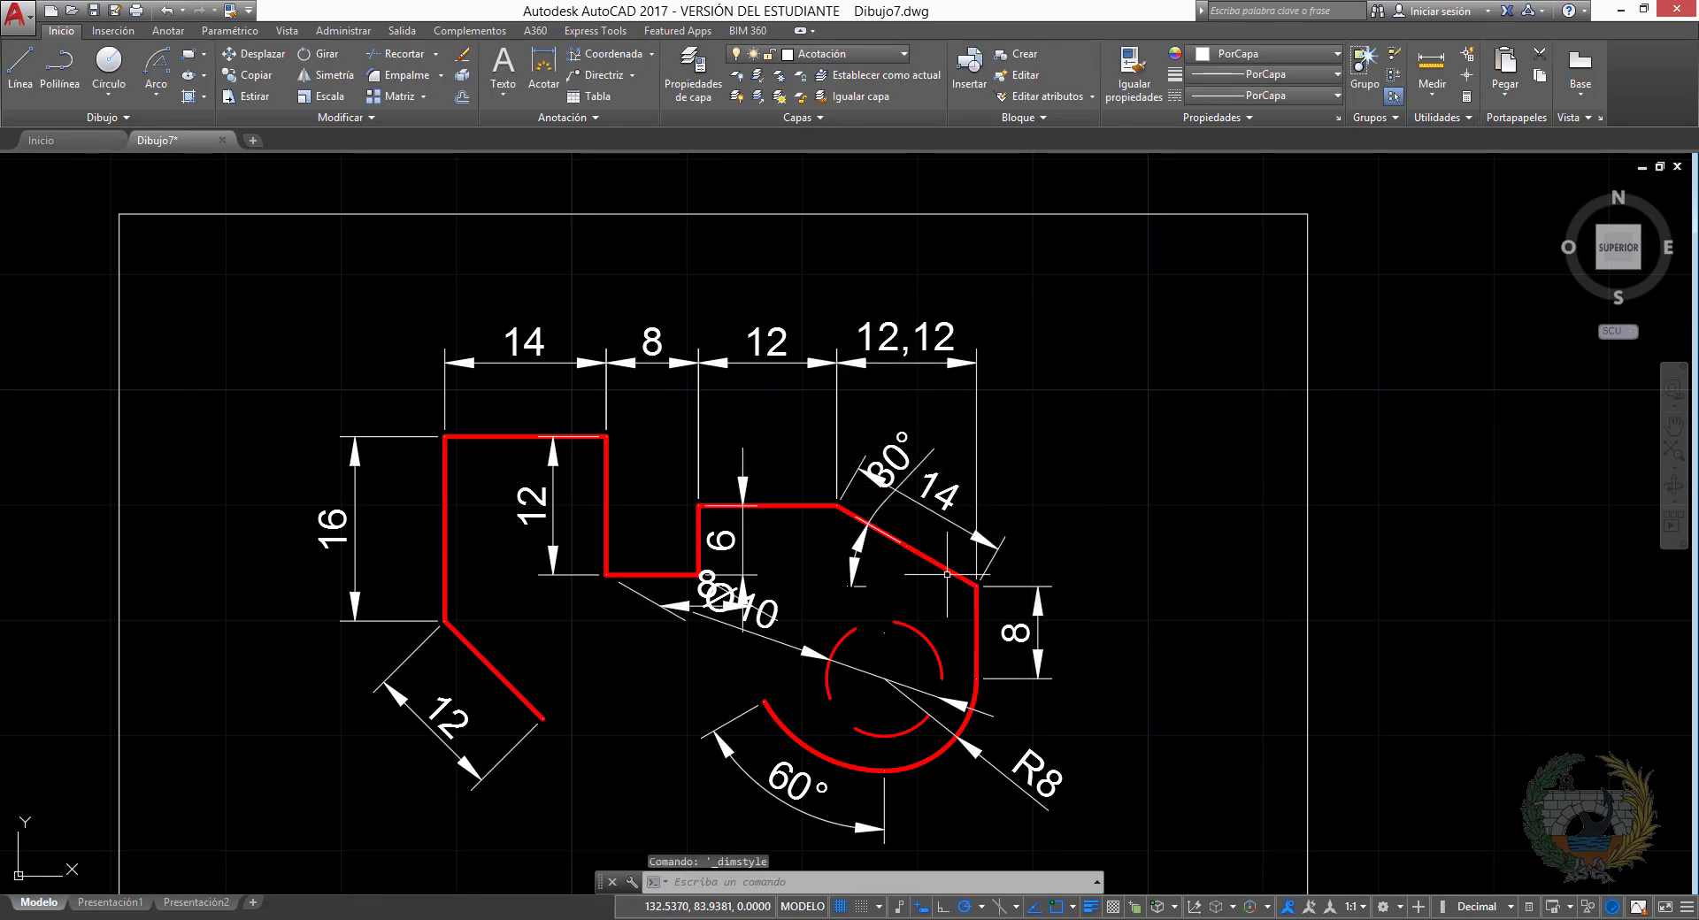
# Apply the Escala 0.4 dimension style to the reduced figure's 12,12 horizontal dimension through its properties, then deselect it
pyautogui.click(925, 327)
pyautogui.rightClick(924, 327)
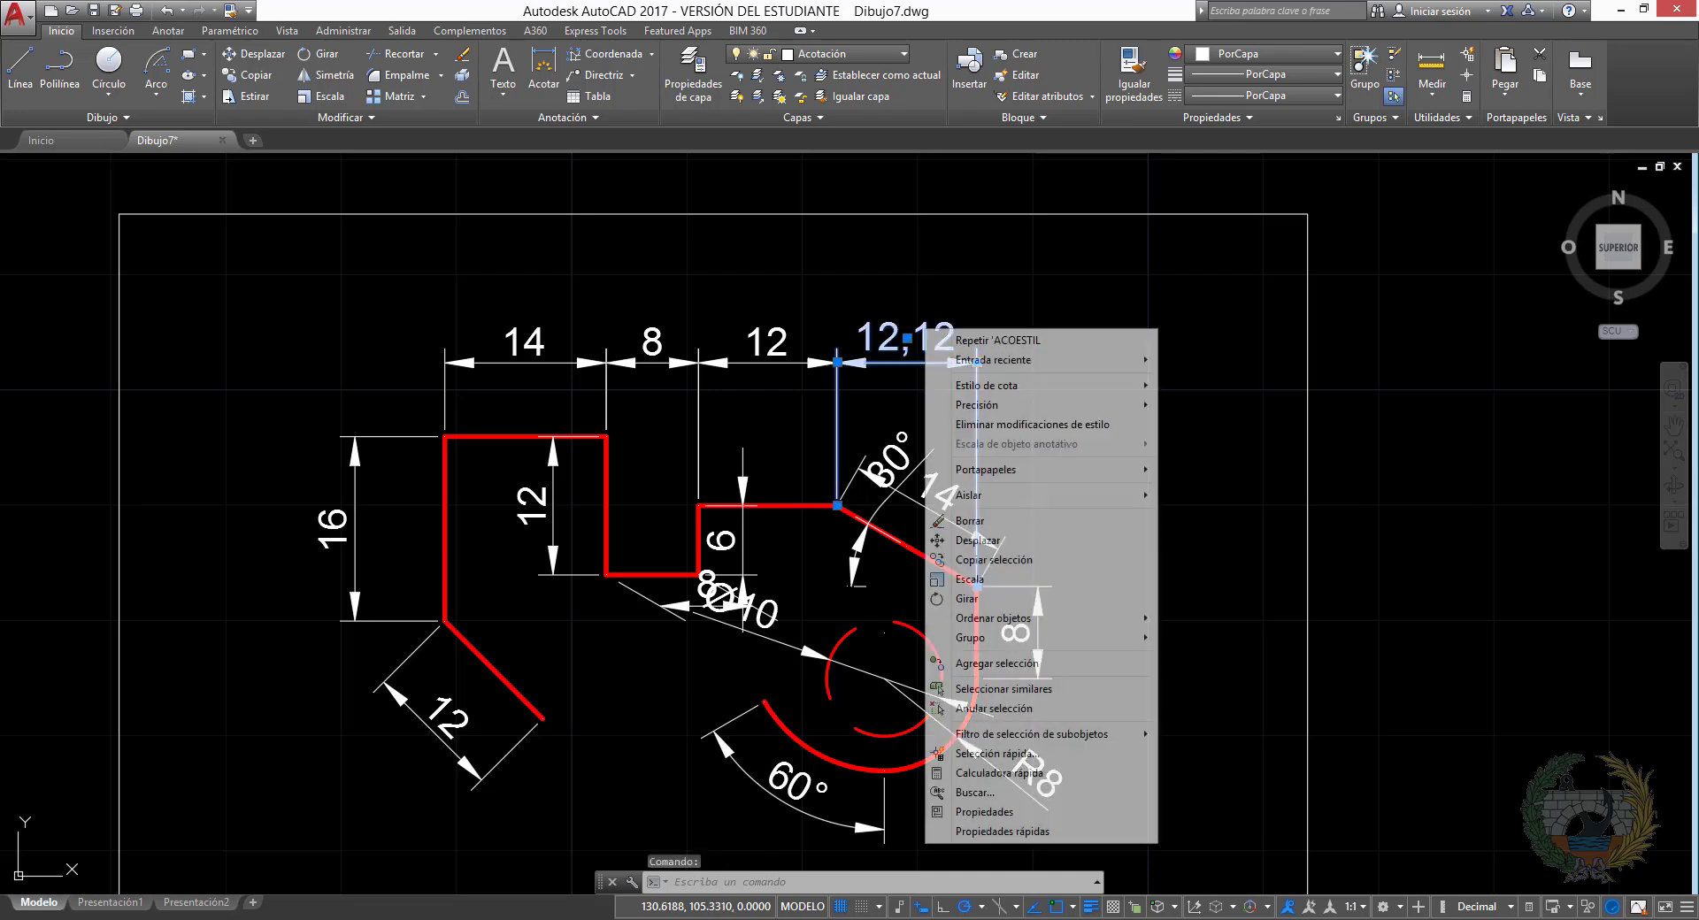
pyautogui.click(1004, 812)
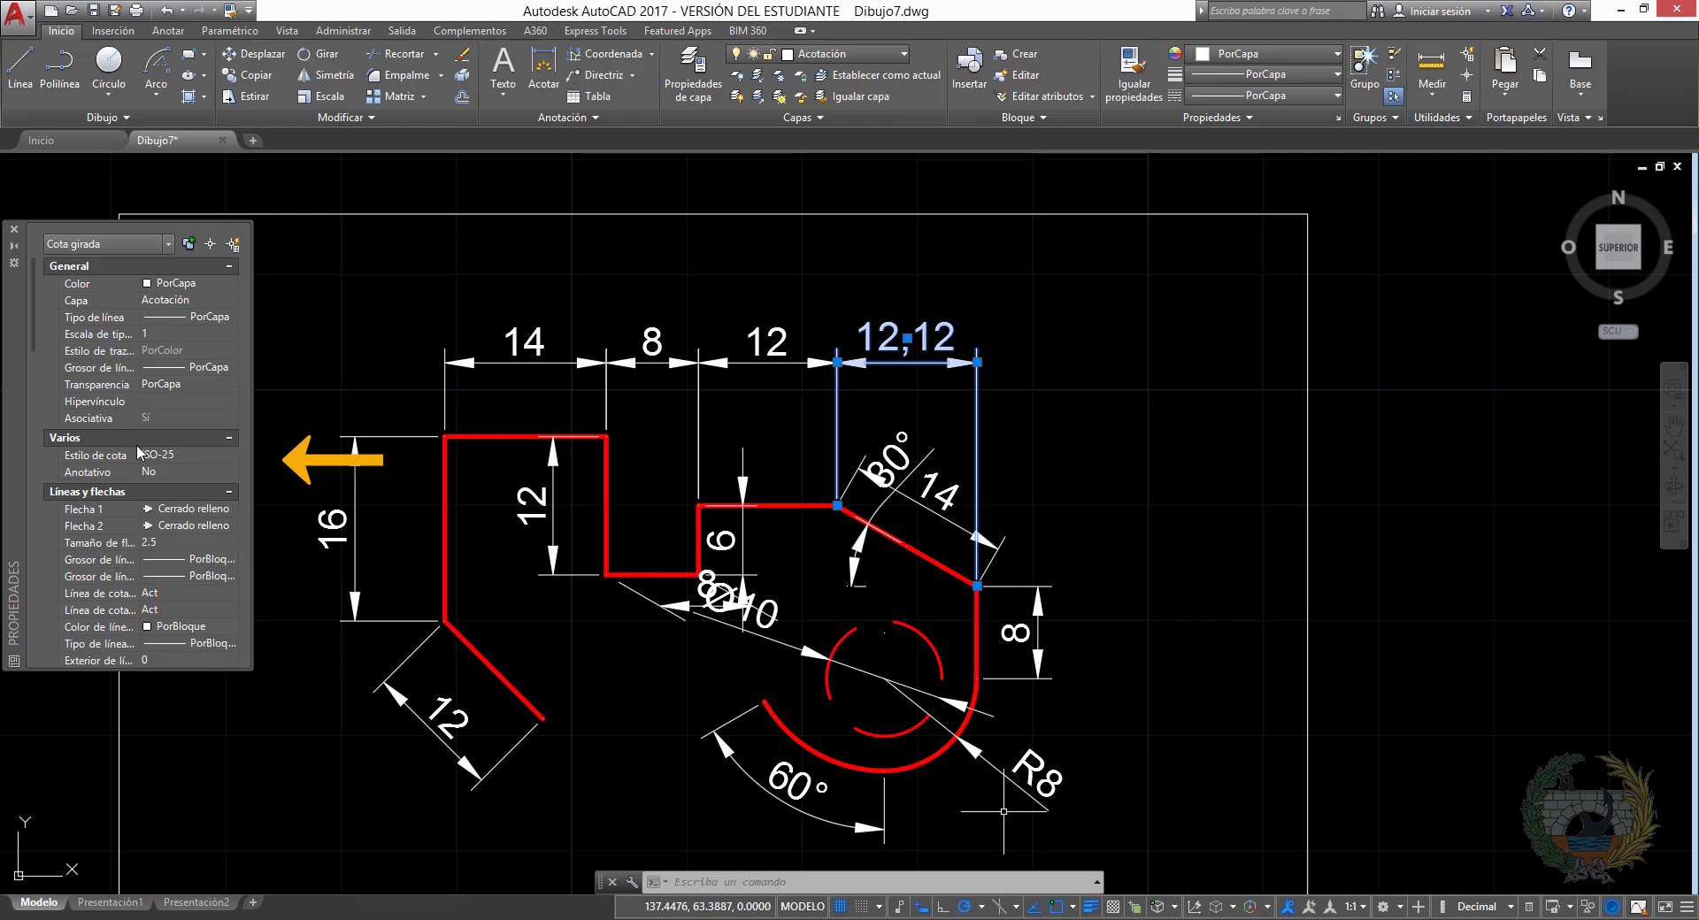
pyautogui.click(219, 455)
pyautogui.click(182, 487)
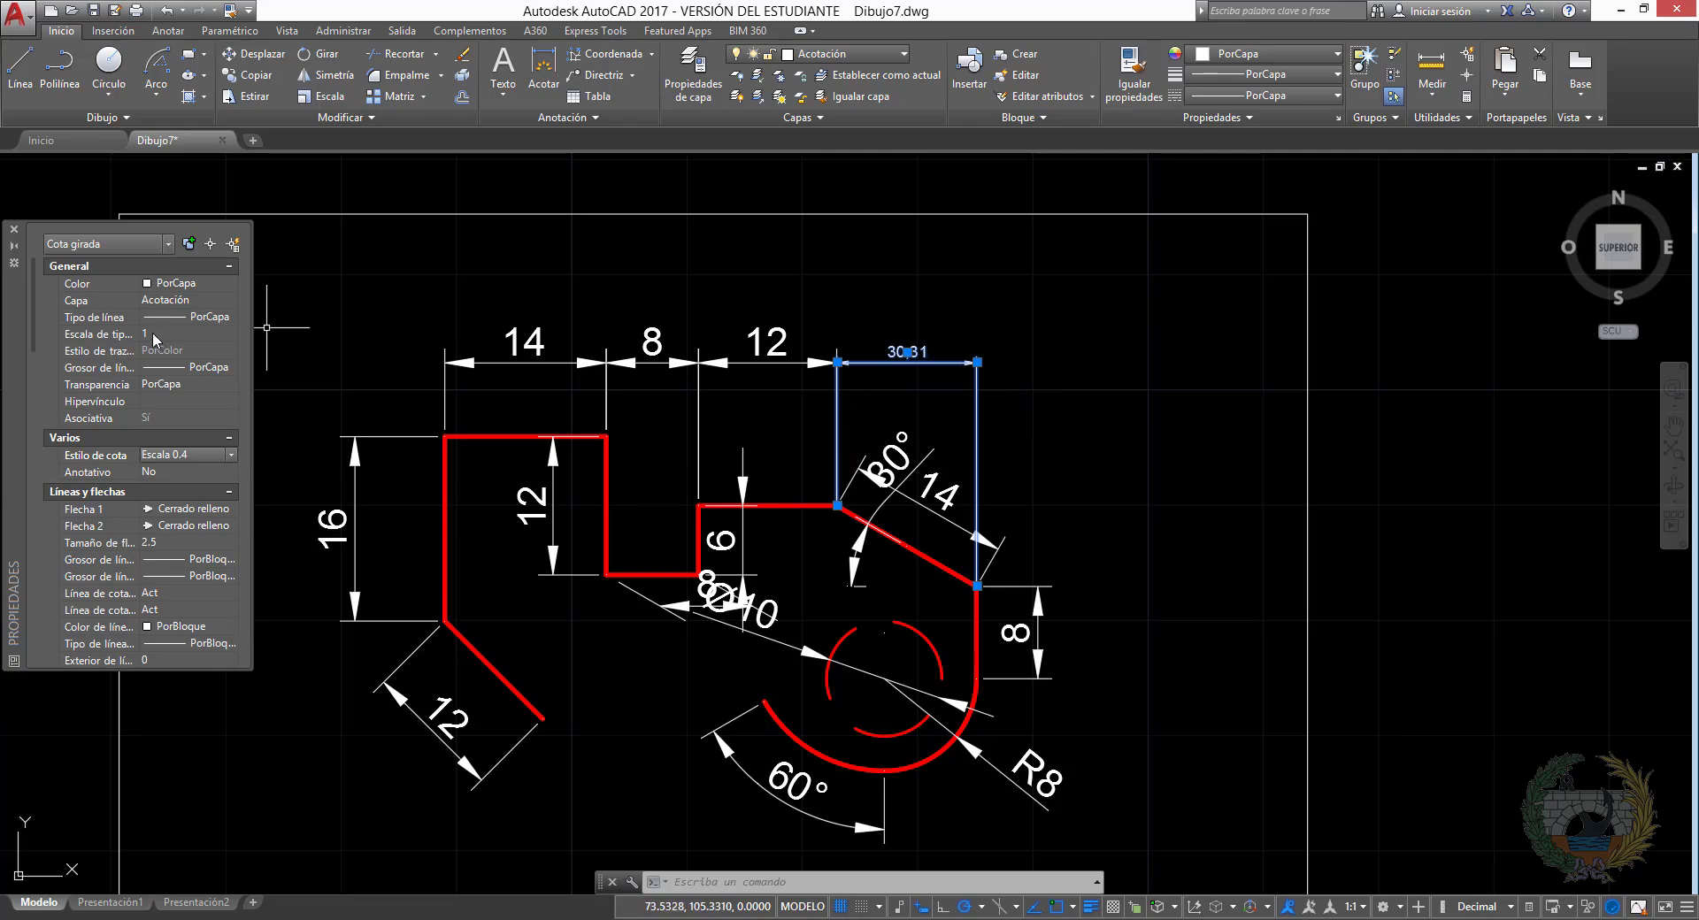
pyautogui.scroll(2, 878, 367)
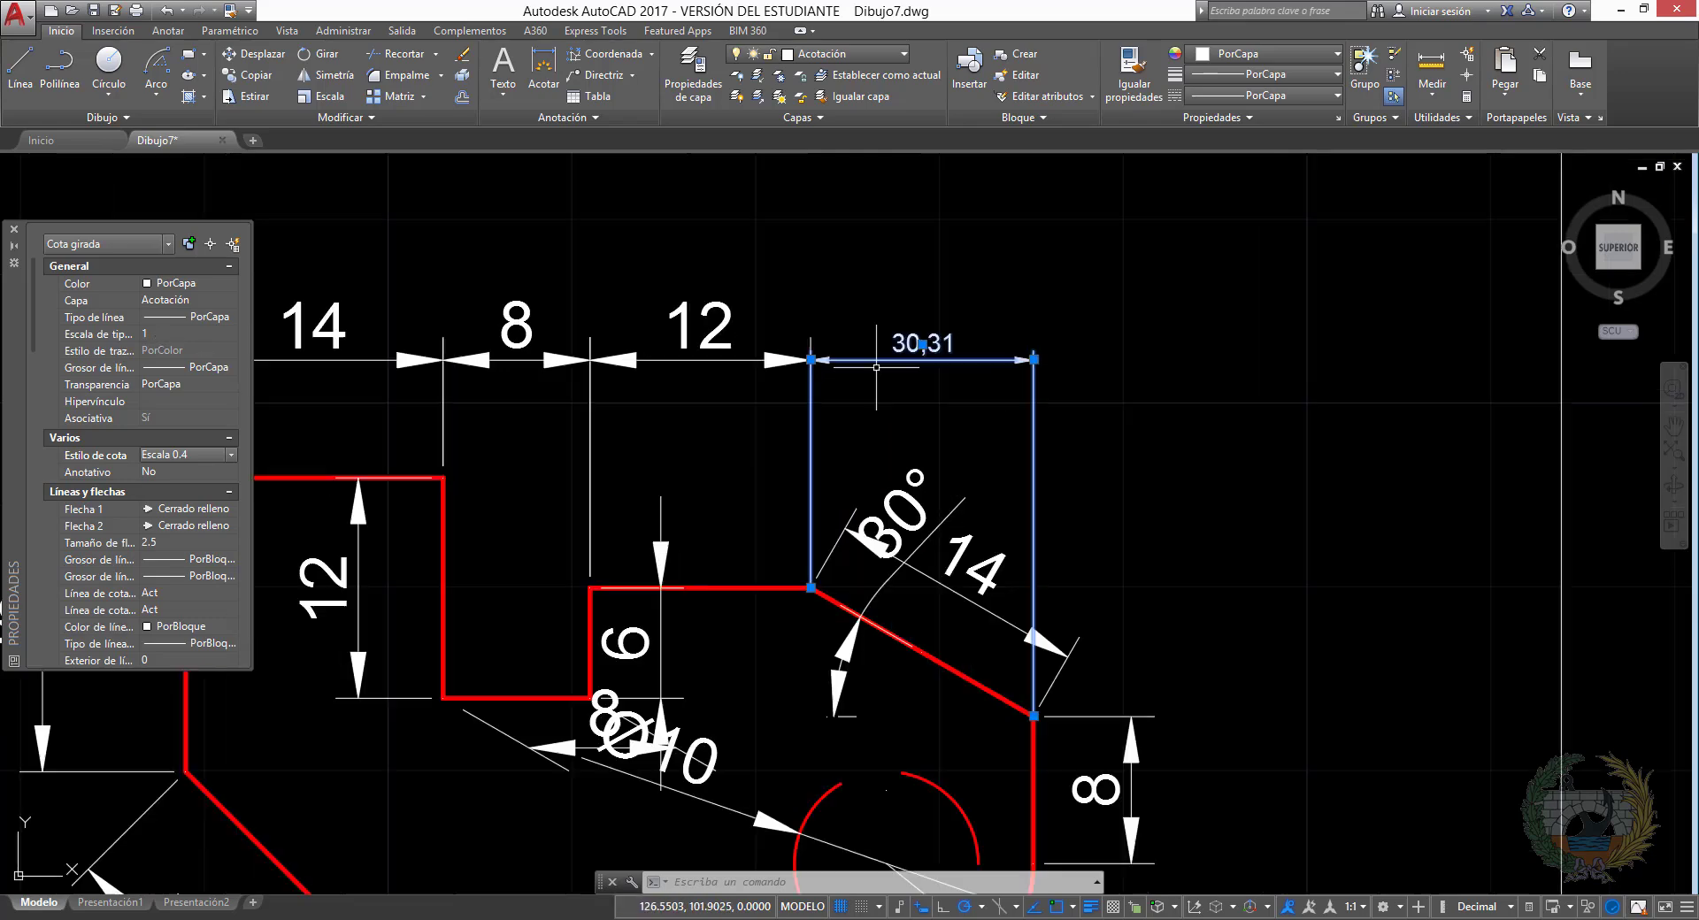
pyautogui.scroll(-3, 876, 367)
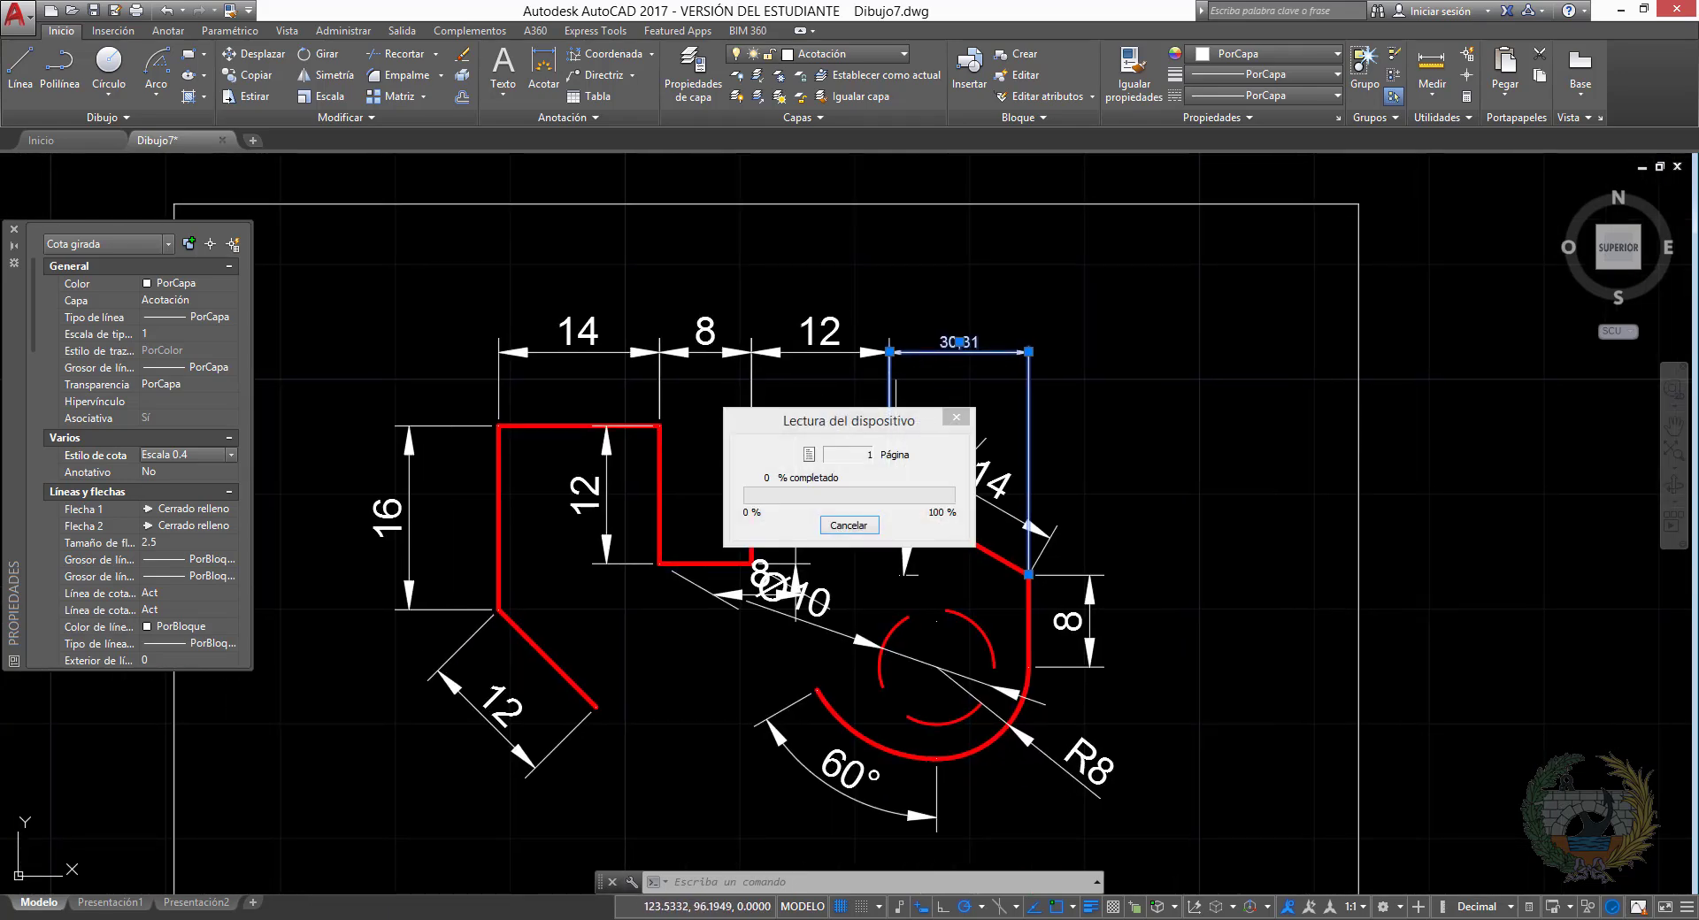
pyautogui.press('Escape')
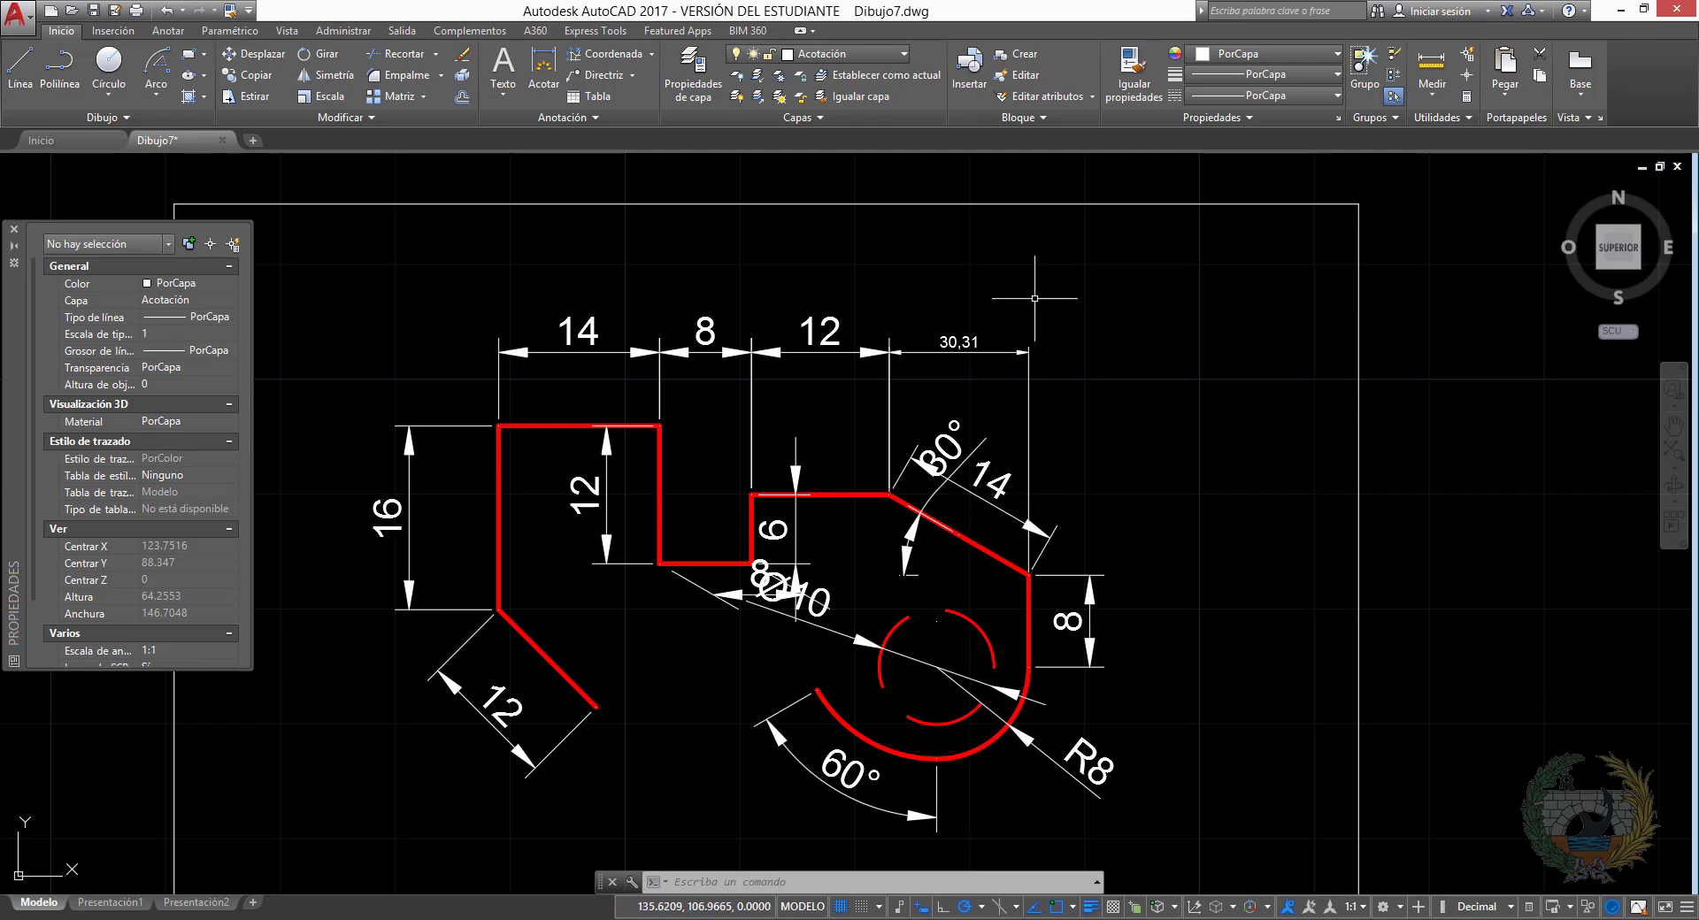
# Select the reduced figure with its dimensions and filter the selection with Quick Select to objects whose layer (Capa) equals Acotación
pyautogui.moveTo(1121, 457); pyautogui.dragTo(1236, 391, button='middle')
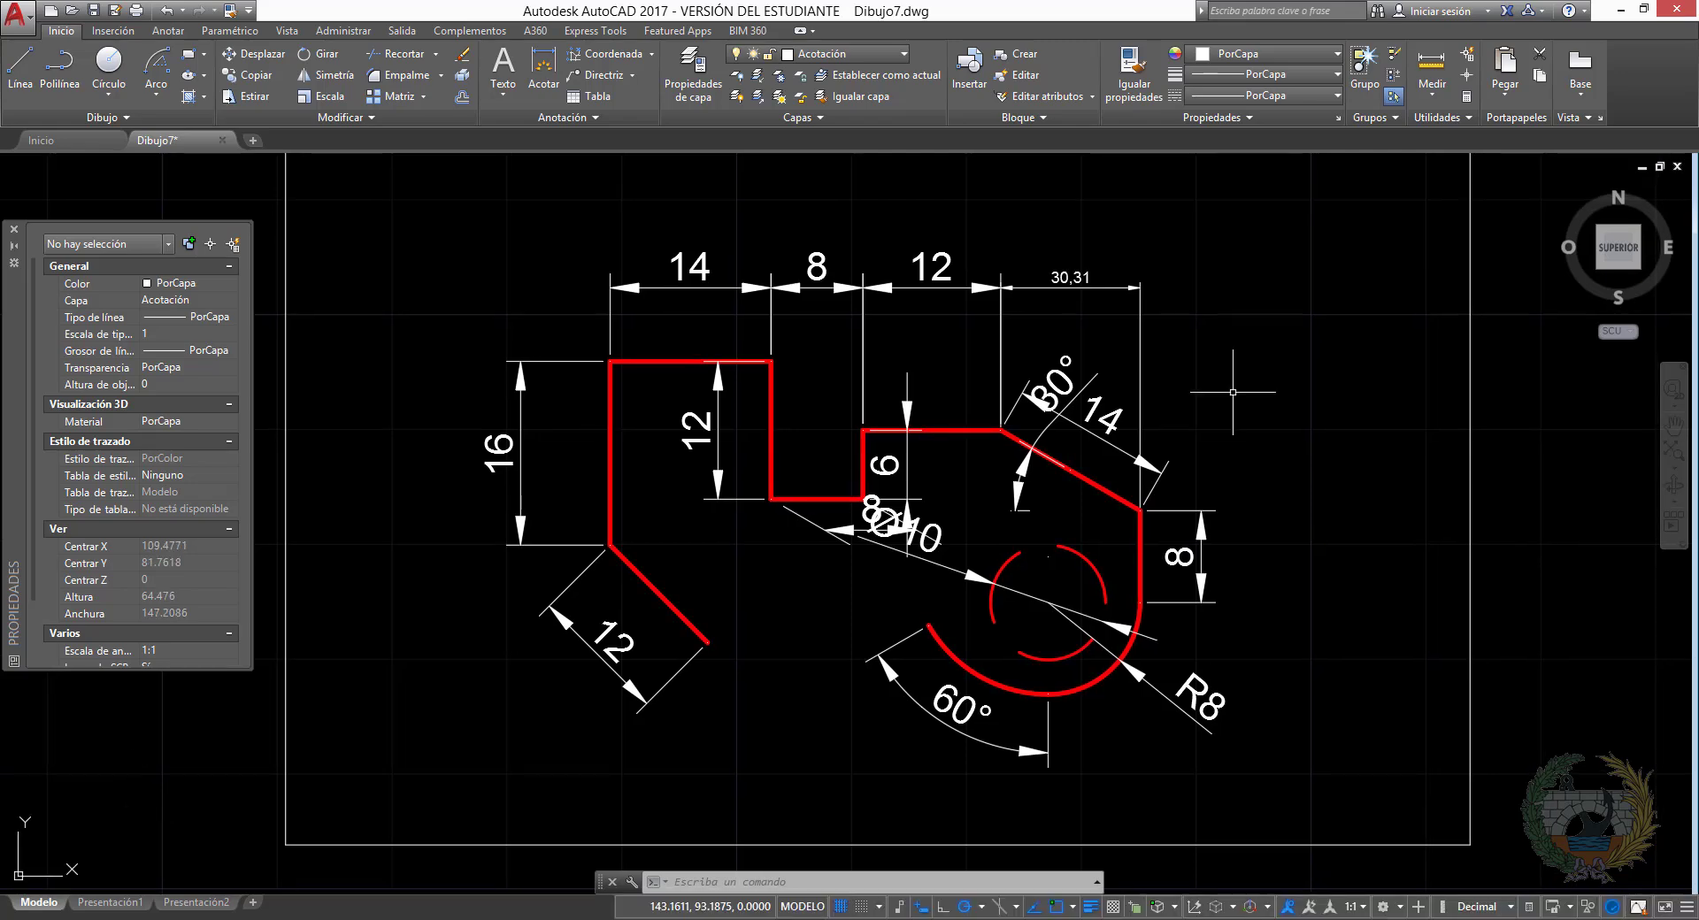
pyautogui.click(425, 192)
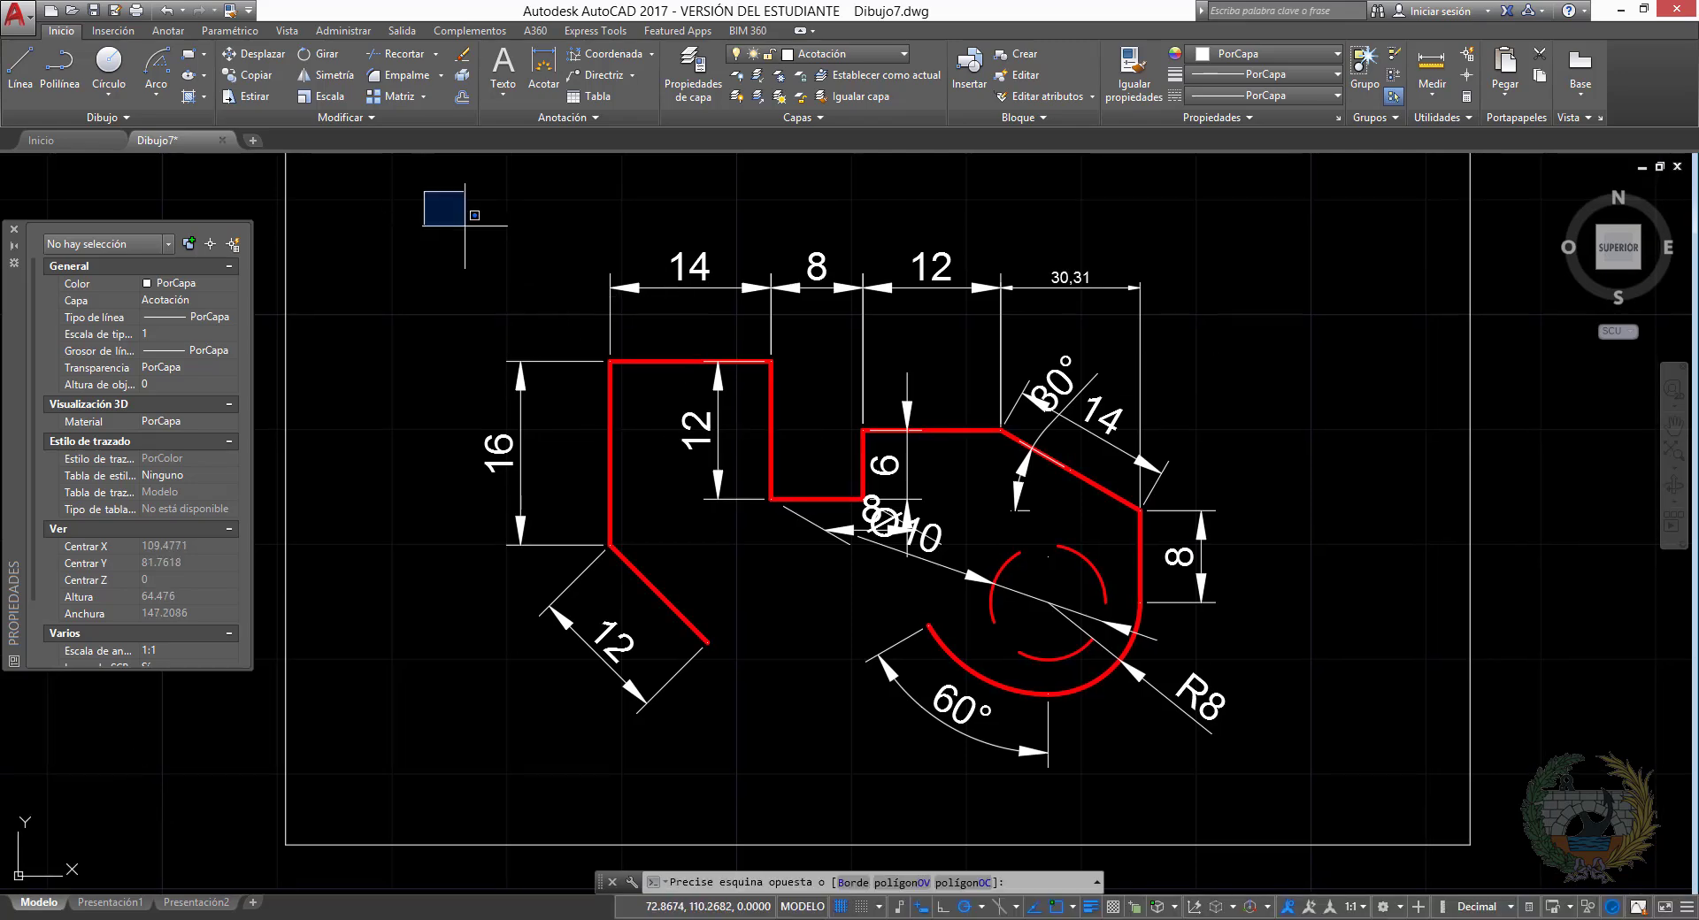
pyautogui.click(1381, 803)
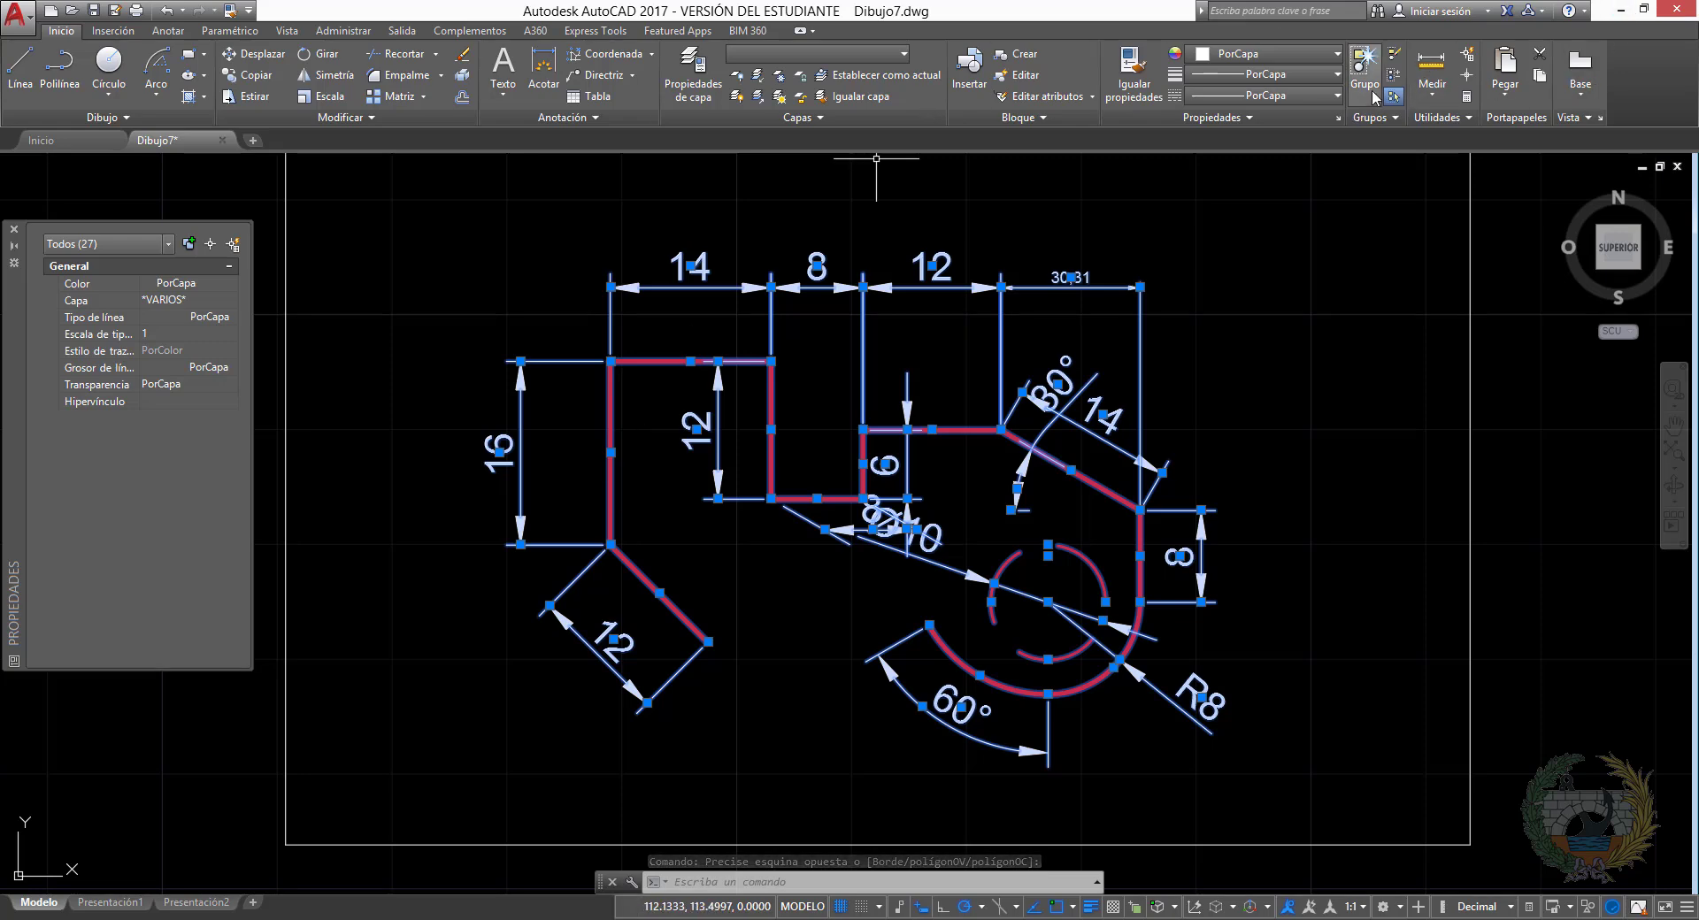
pyautogui.click(1468, 55)
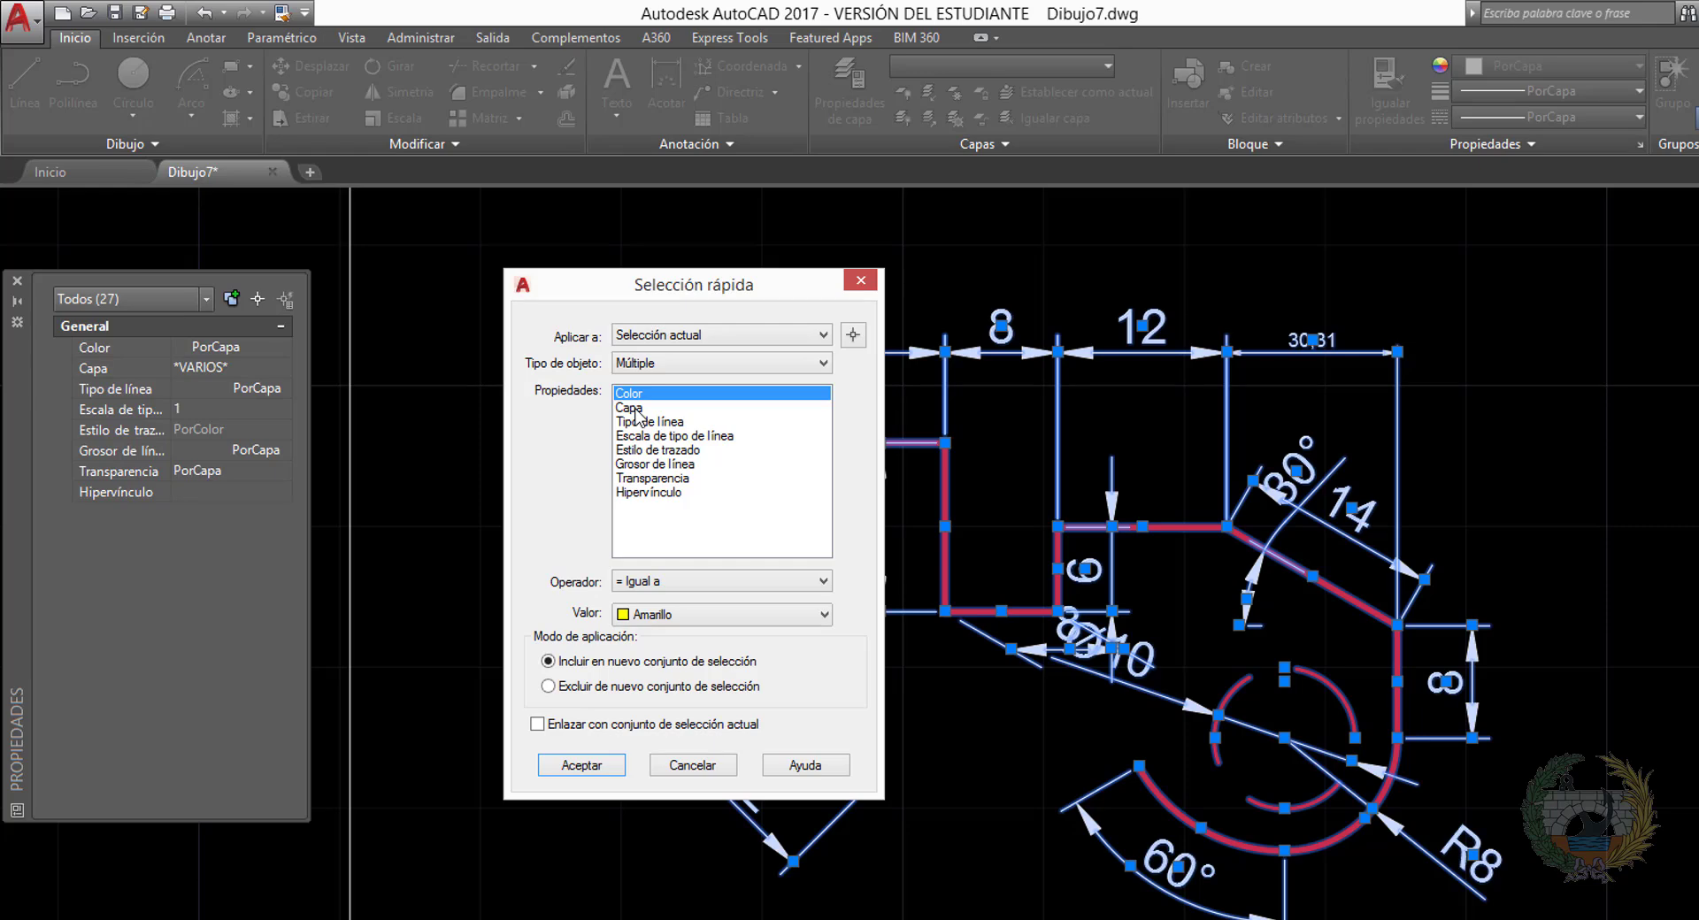
pyautogui.click(630, 408)
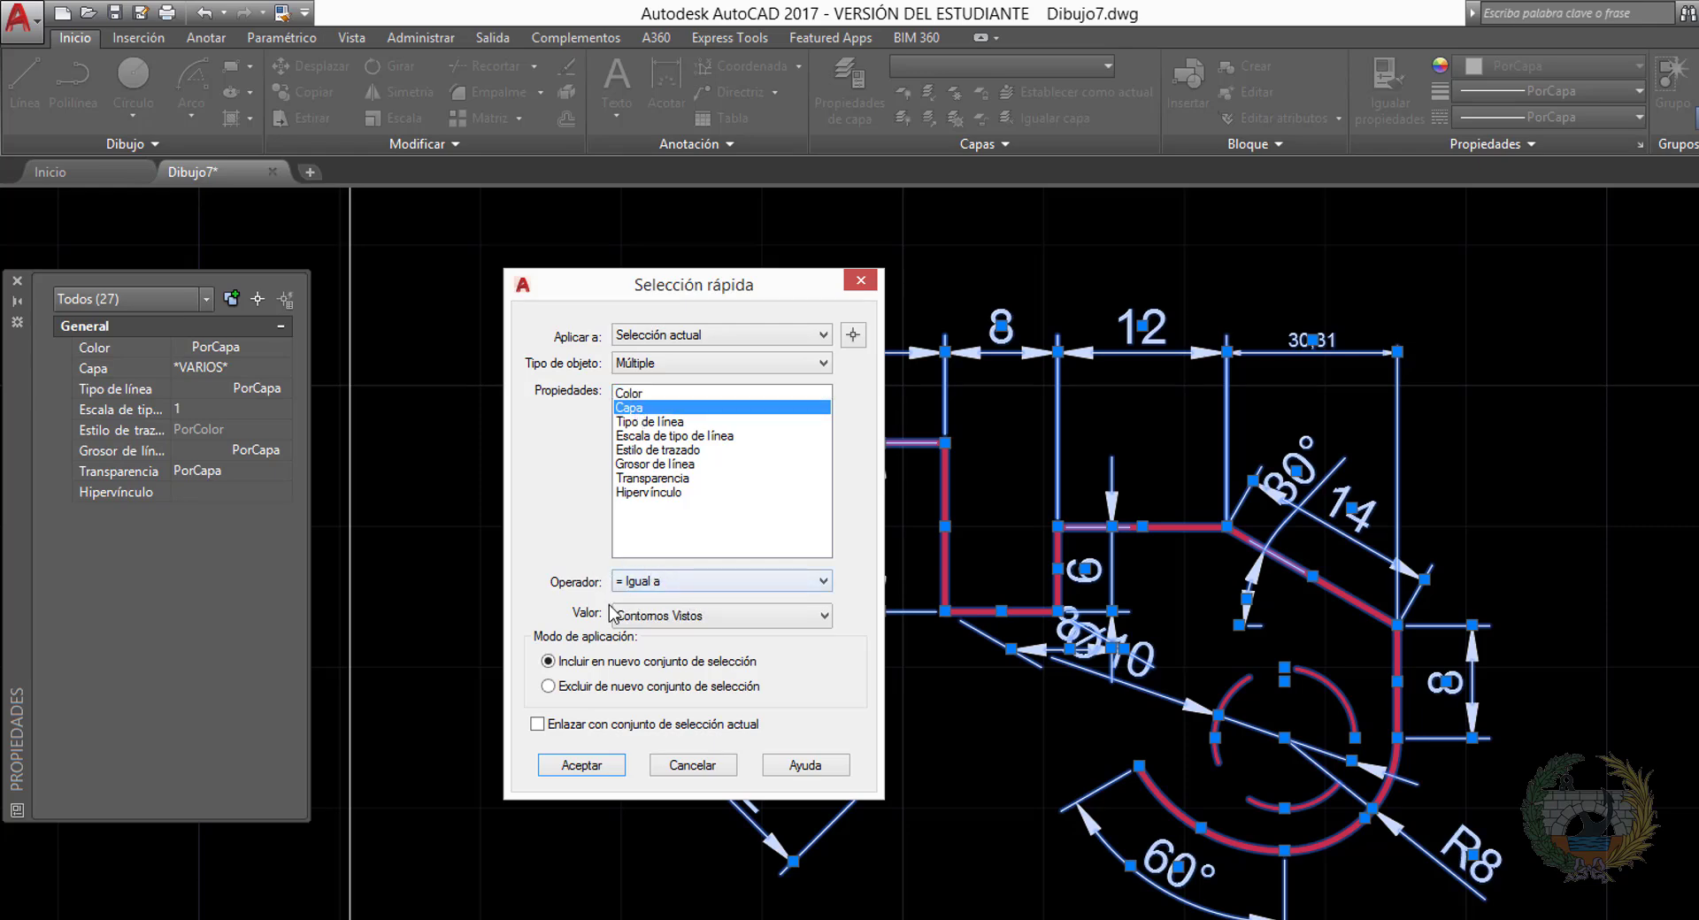
pyautogui.click(640, 617)
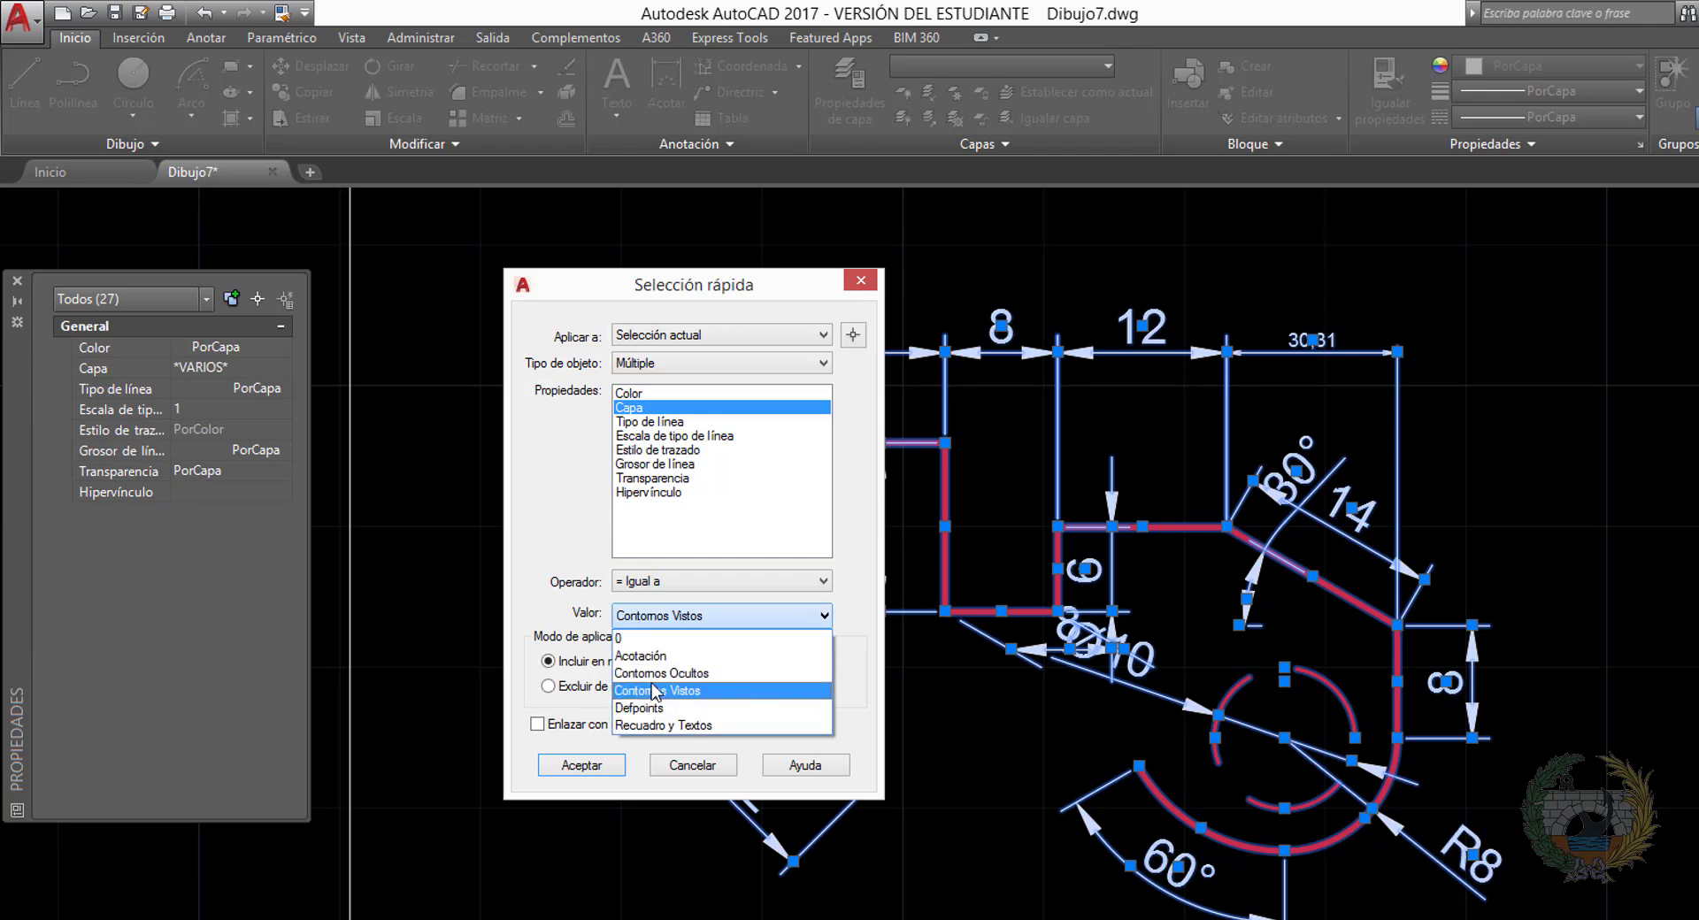
pyautogui.click(654, 658)
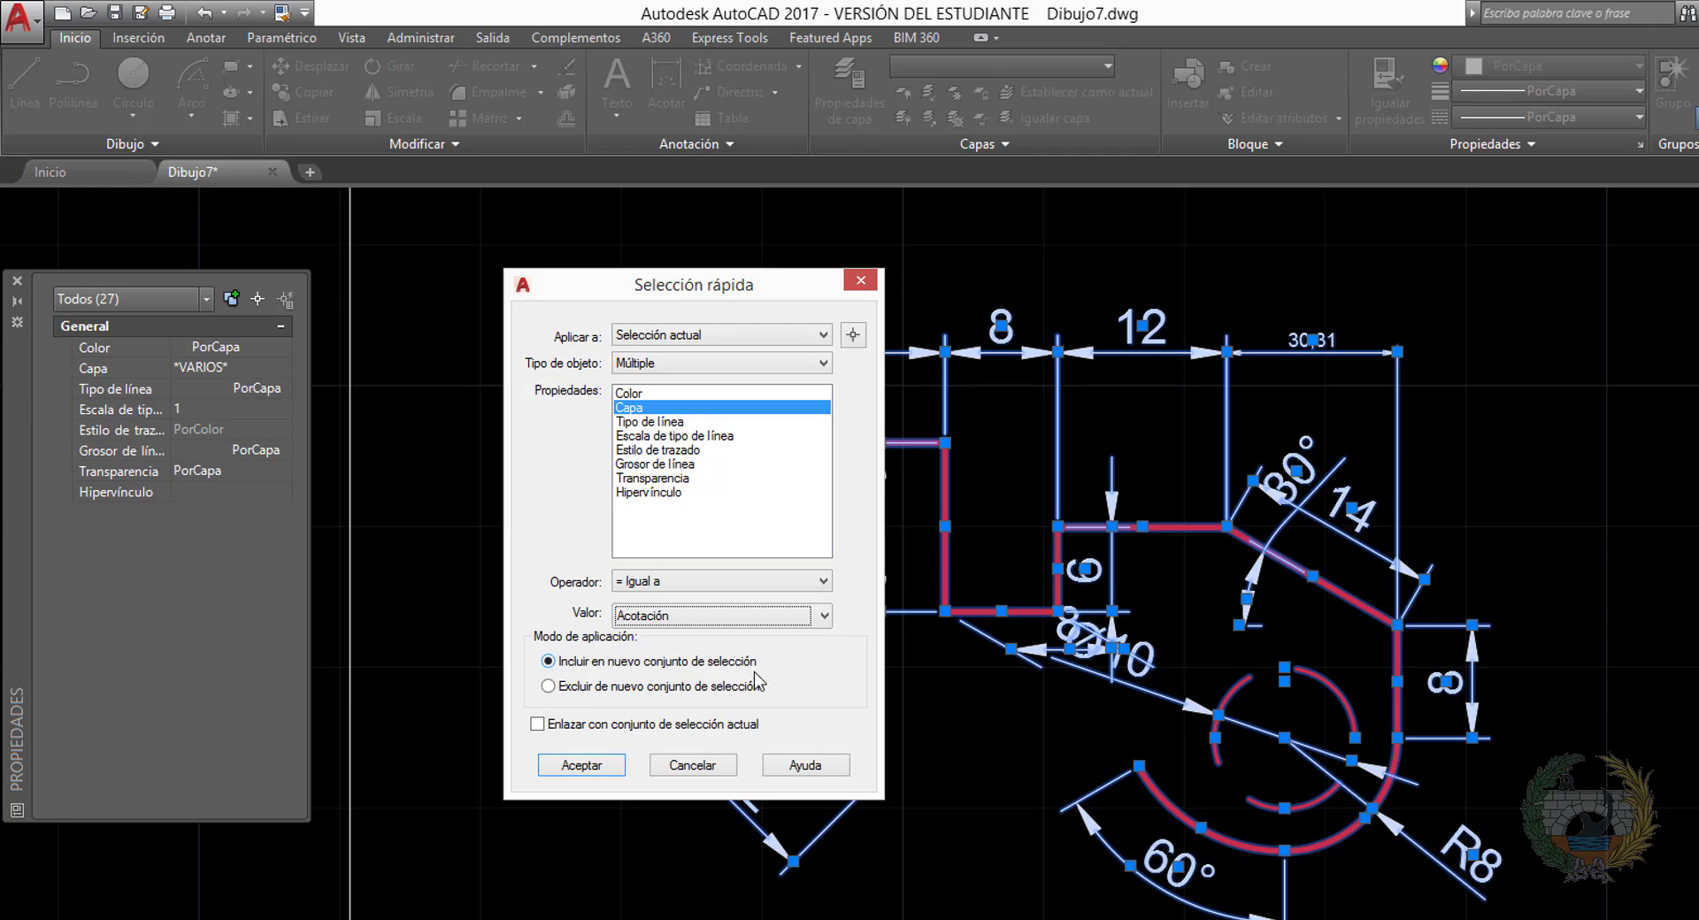
pyautogui.click(581, 765)
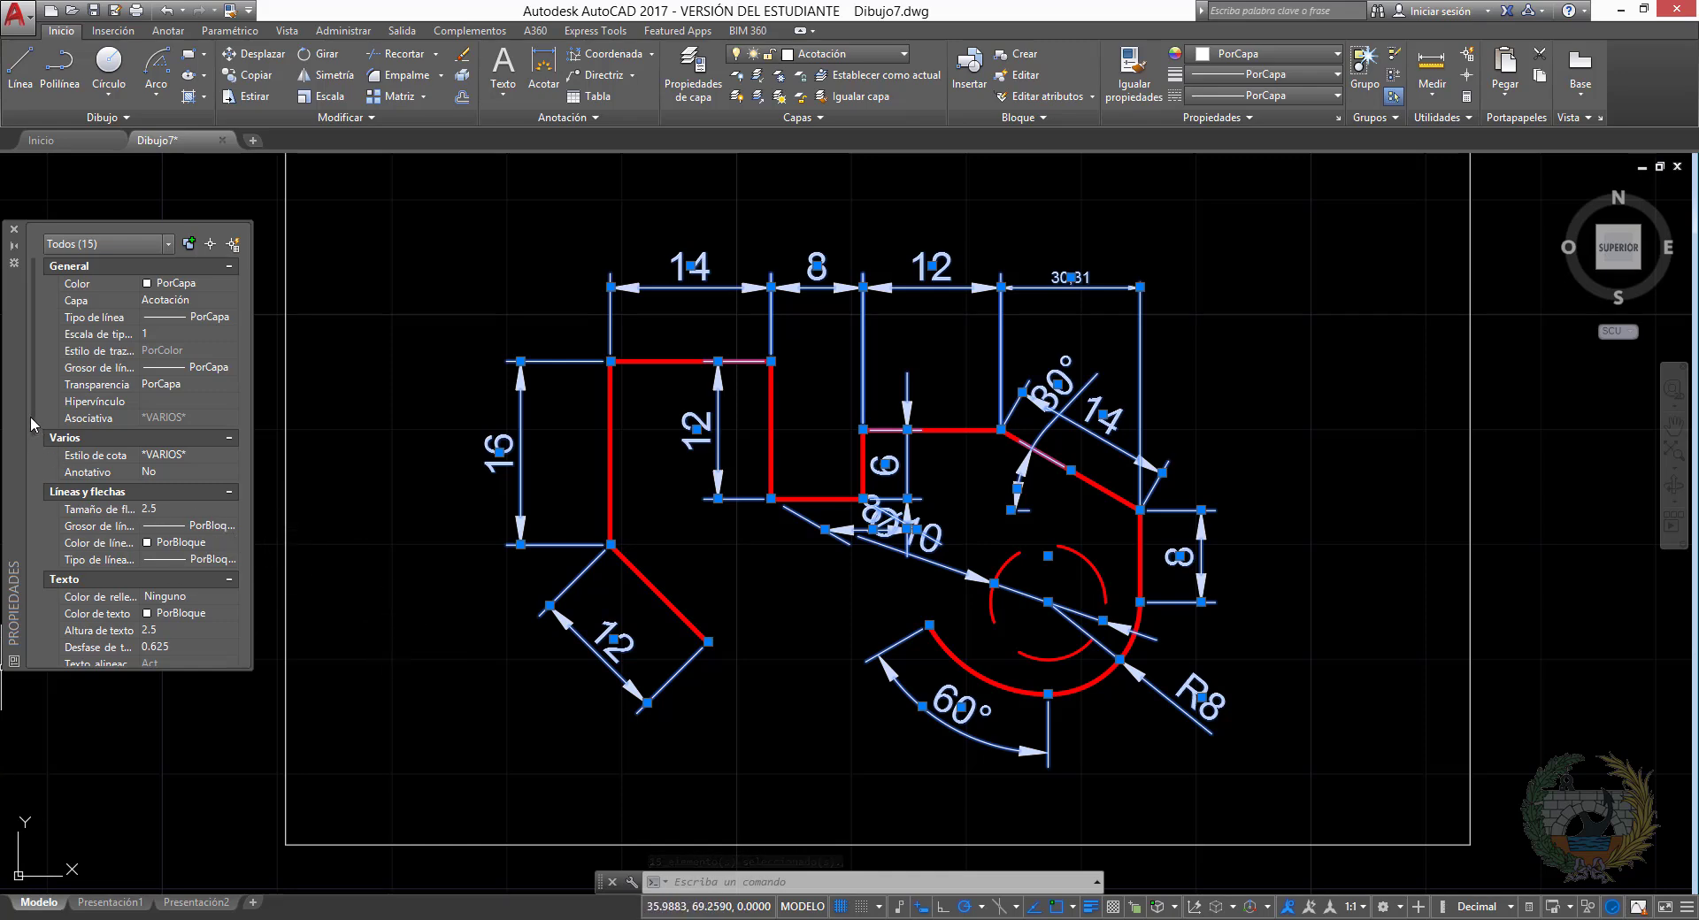
# Apply the Escala 0.4 dimension style to all the selected dimensions of the reduced figure, then deselect them
pyautogui.moveTo(30, 416); pyautogui.dragTo(39, 482)
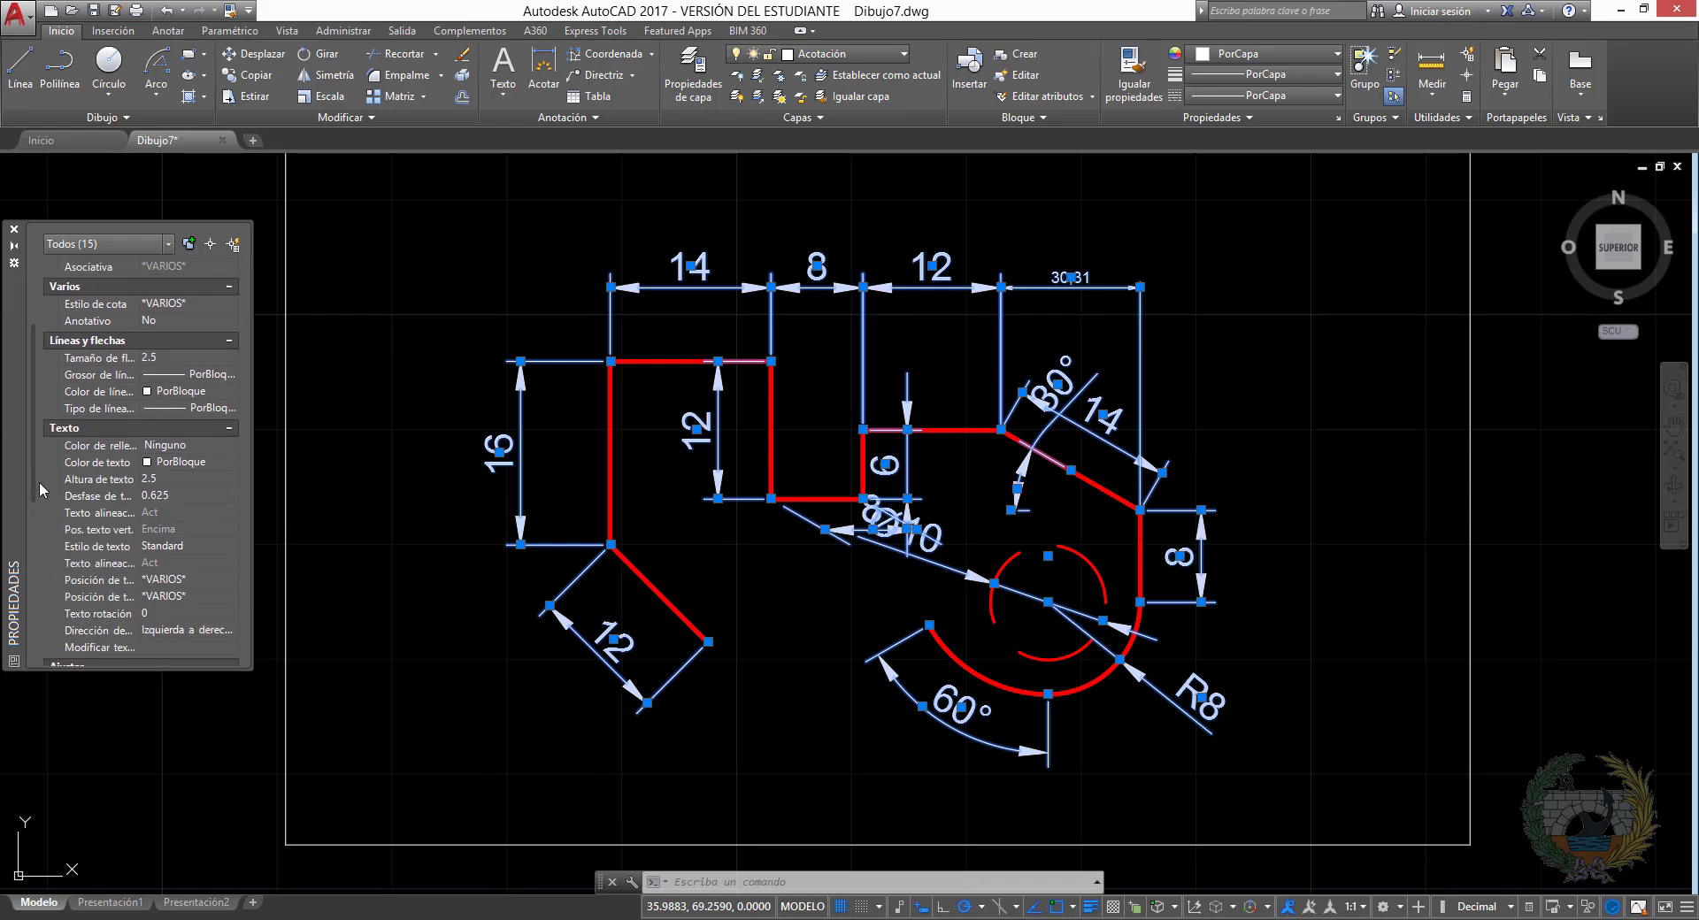
pyautogui.click(232, 302)
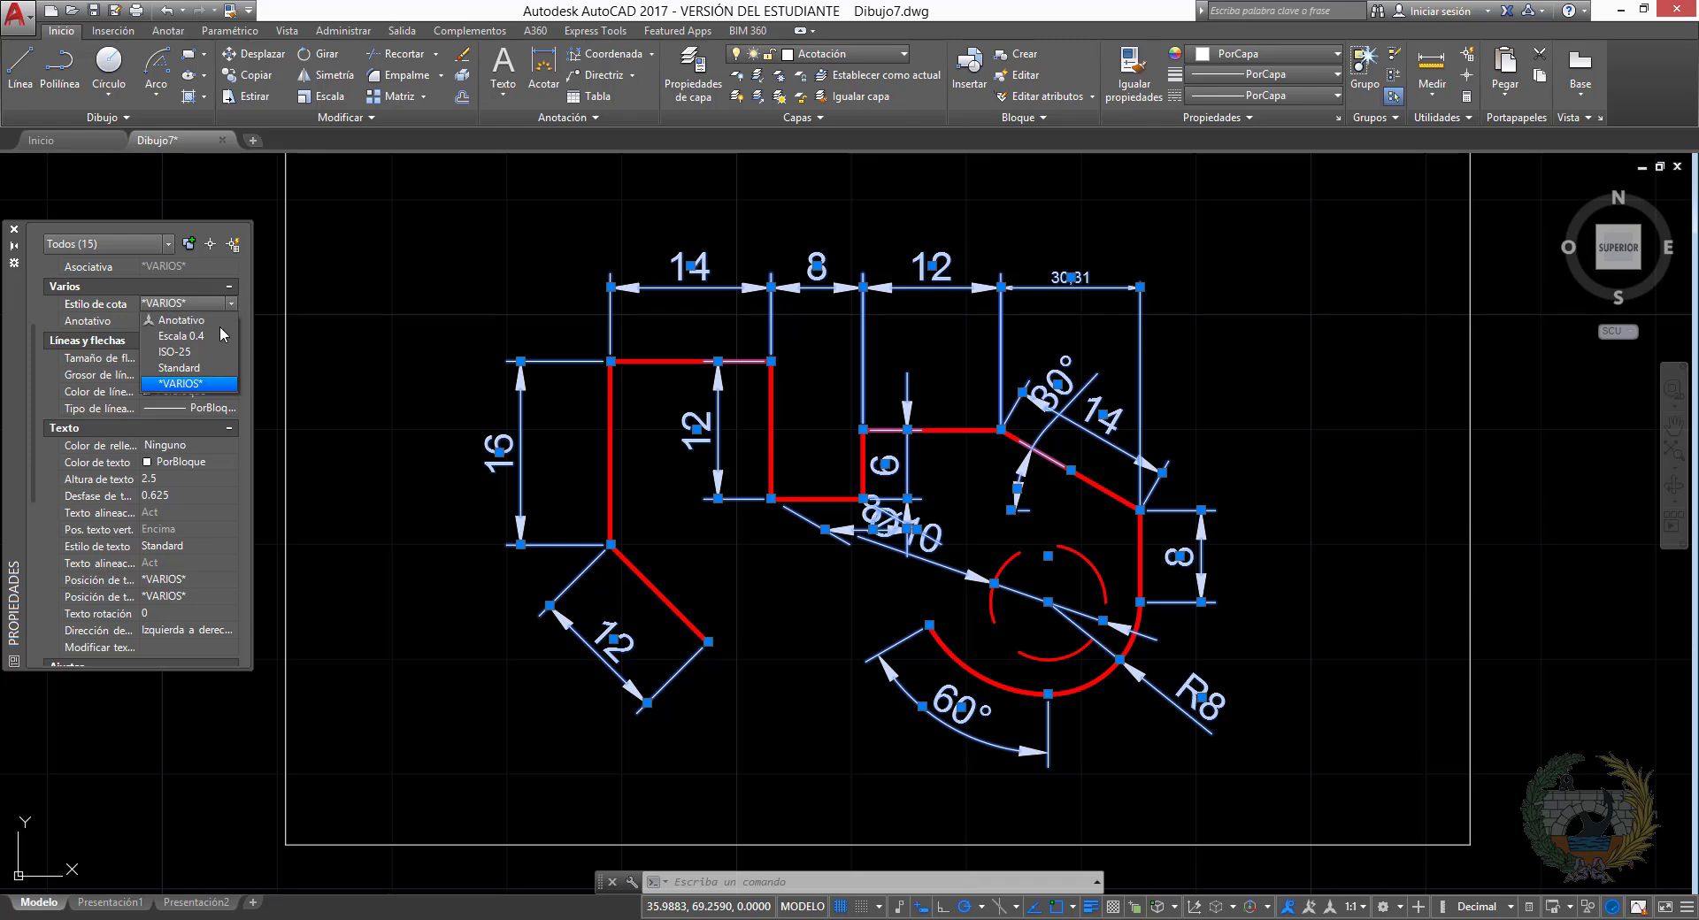
pyautogui.click(195, 334)
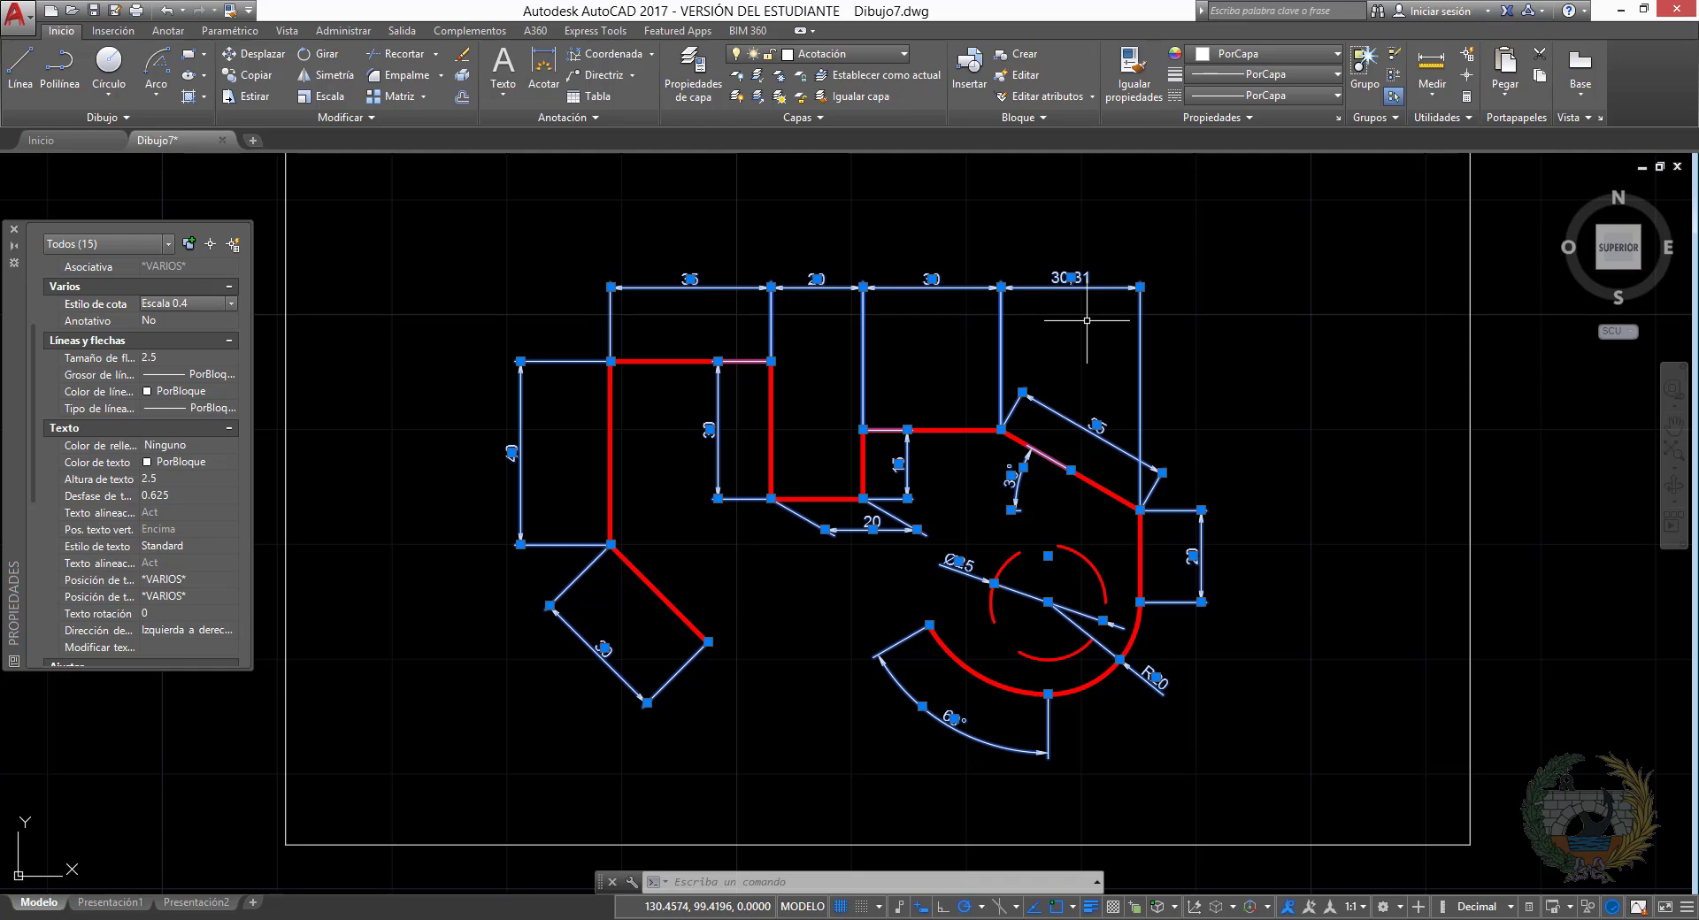
pyautogui.press('Escape')
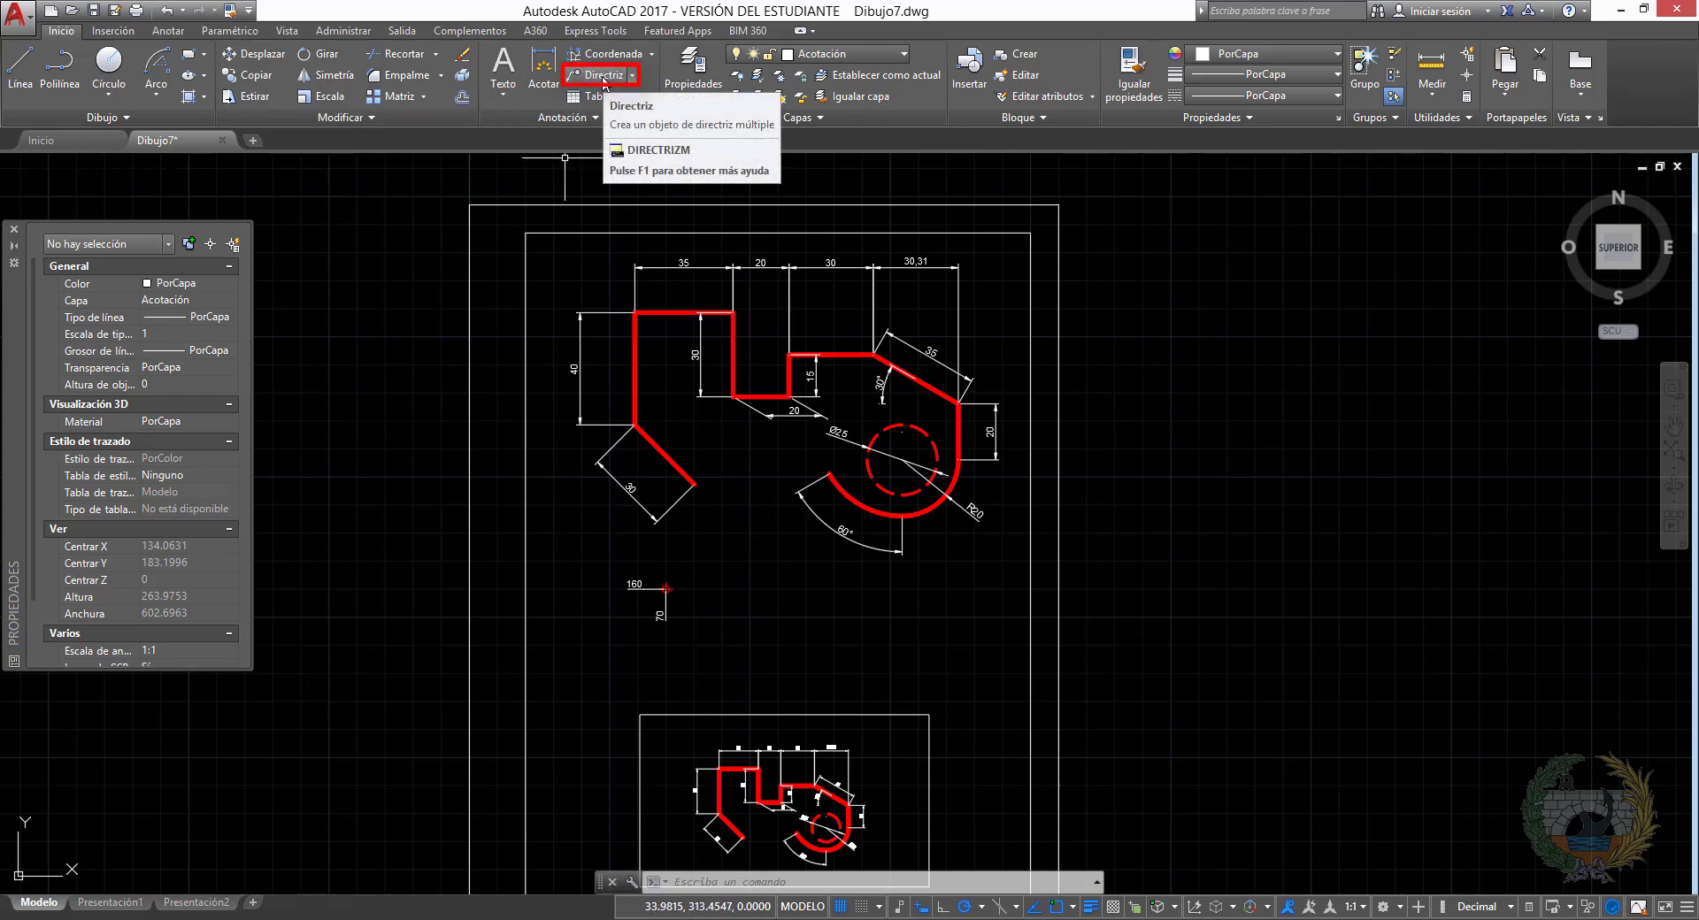
# Add a multileader reading "Ángulo 45º" pointing at the middle of the full-size figure's inclined 30 line
pyautogui.click(603, 81)
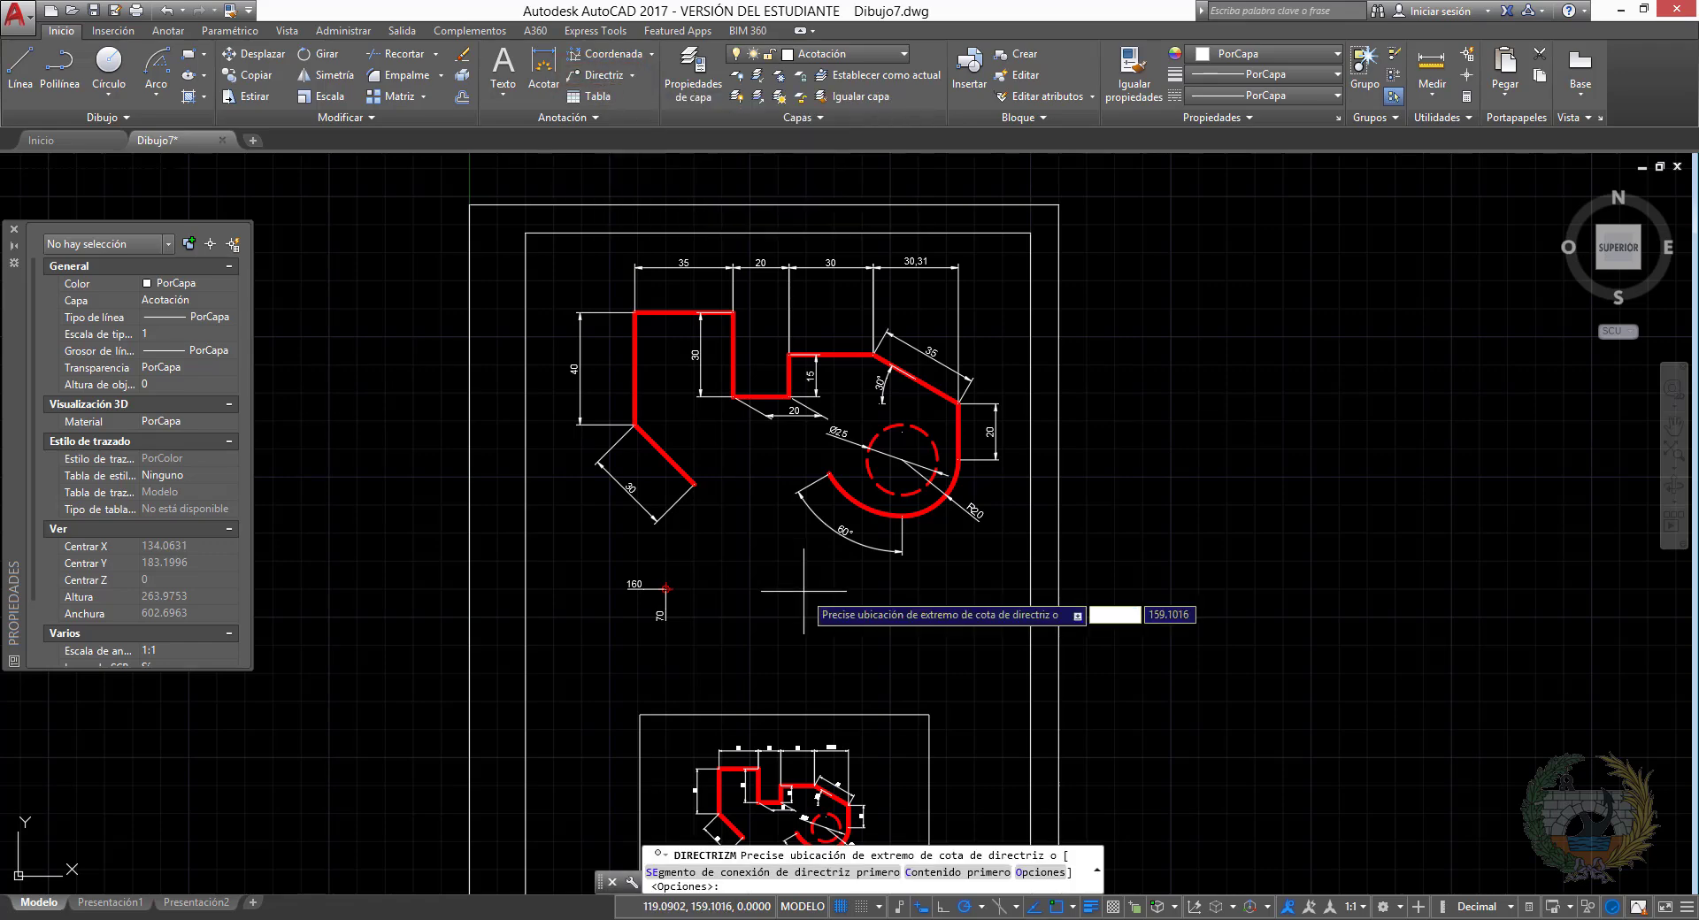
pyautogui.scroll(5, 695, 459)
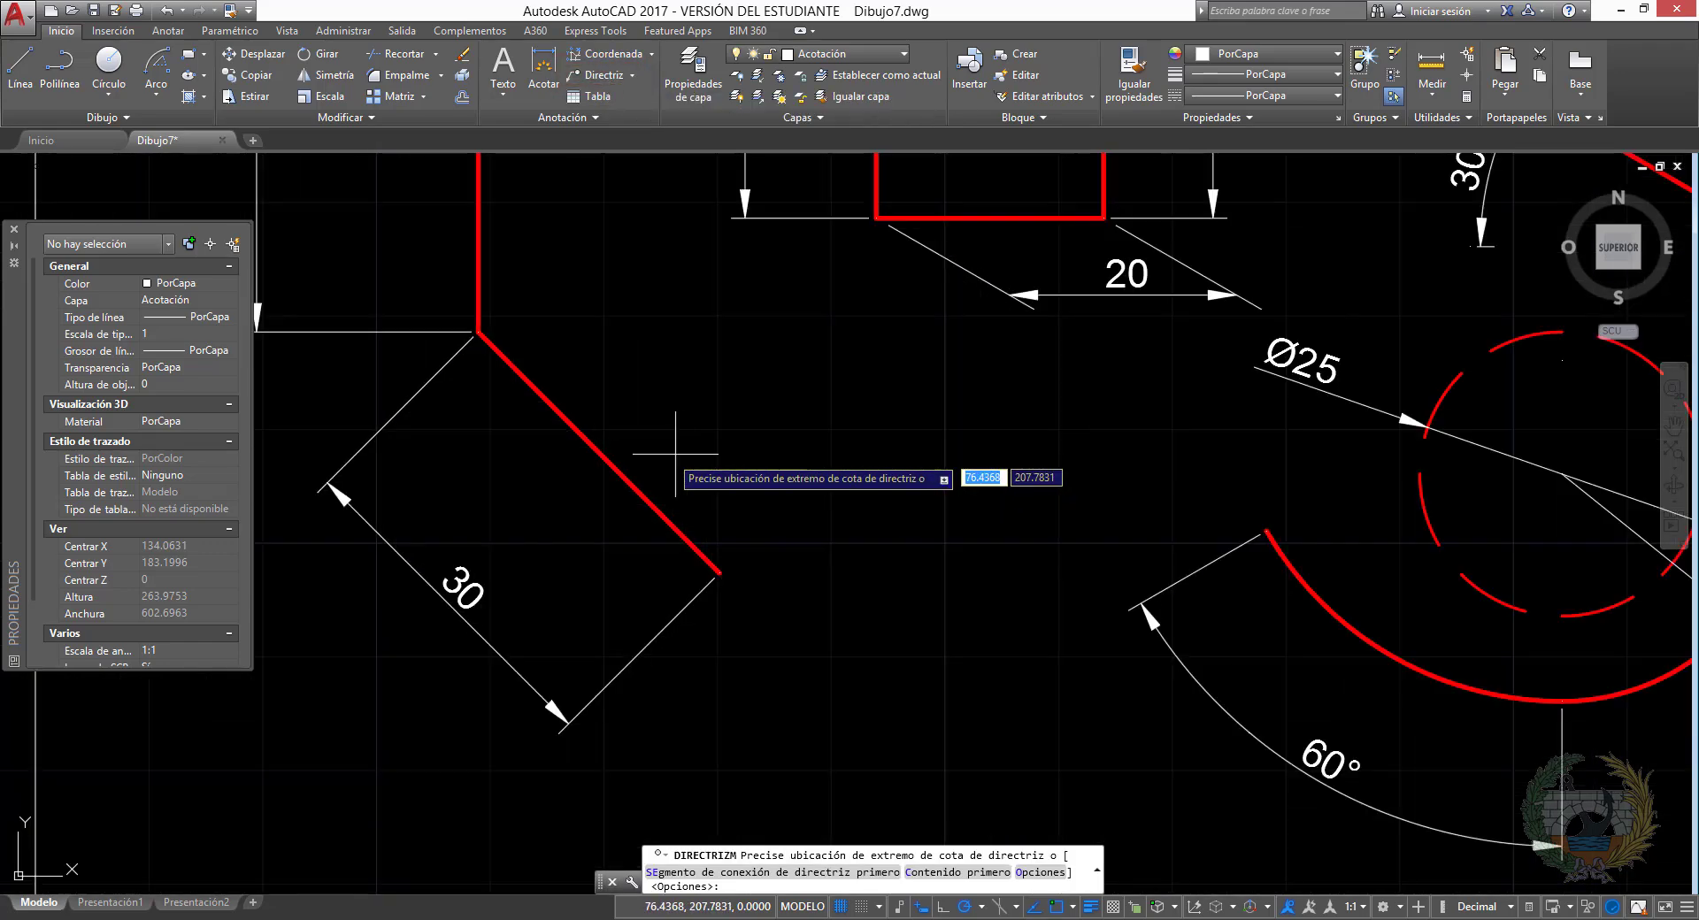
pyautogui.click(604, 451)
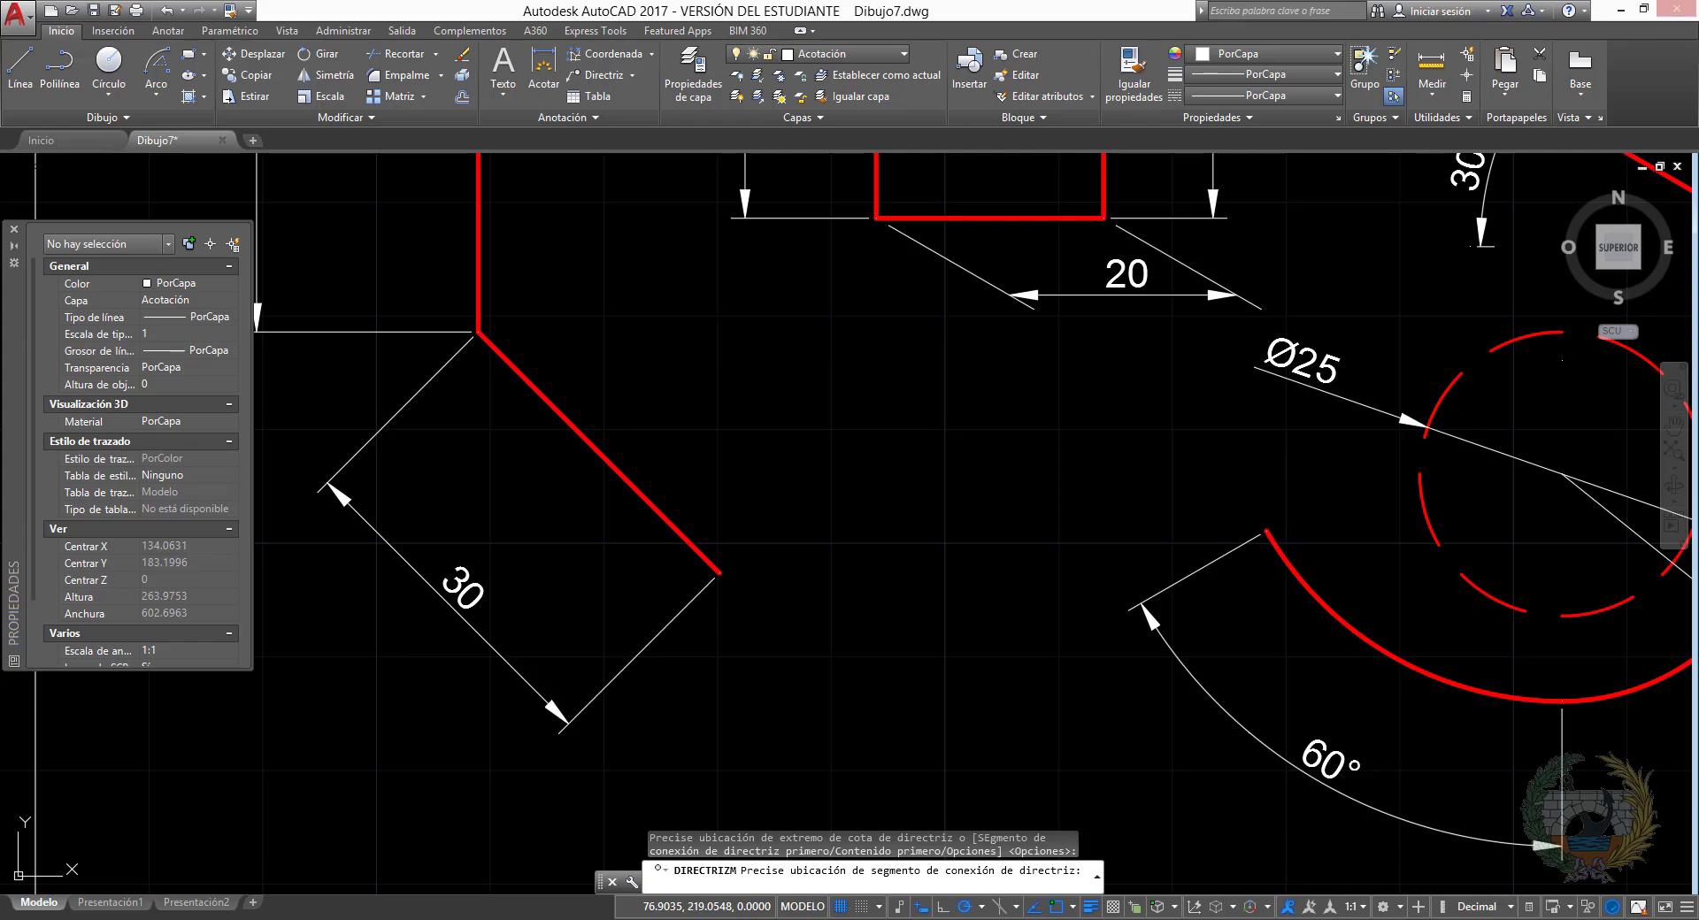
pyautogui.write('Á')
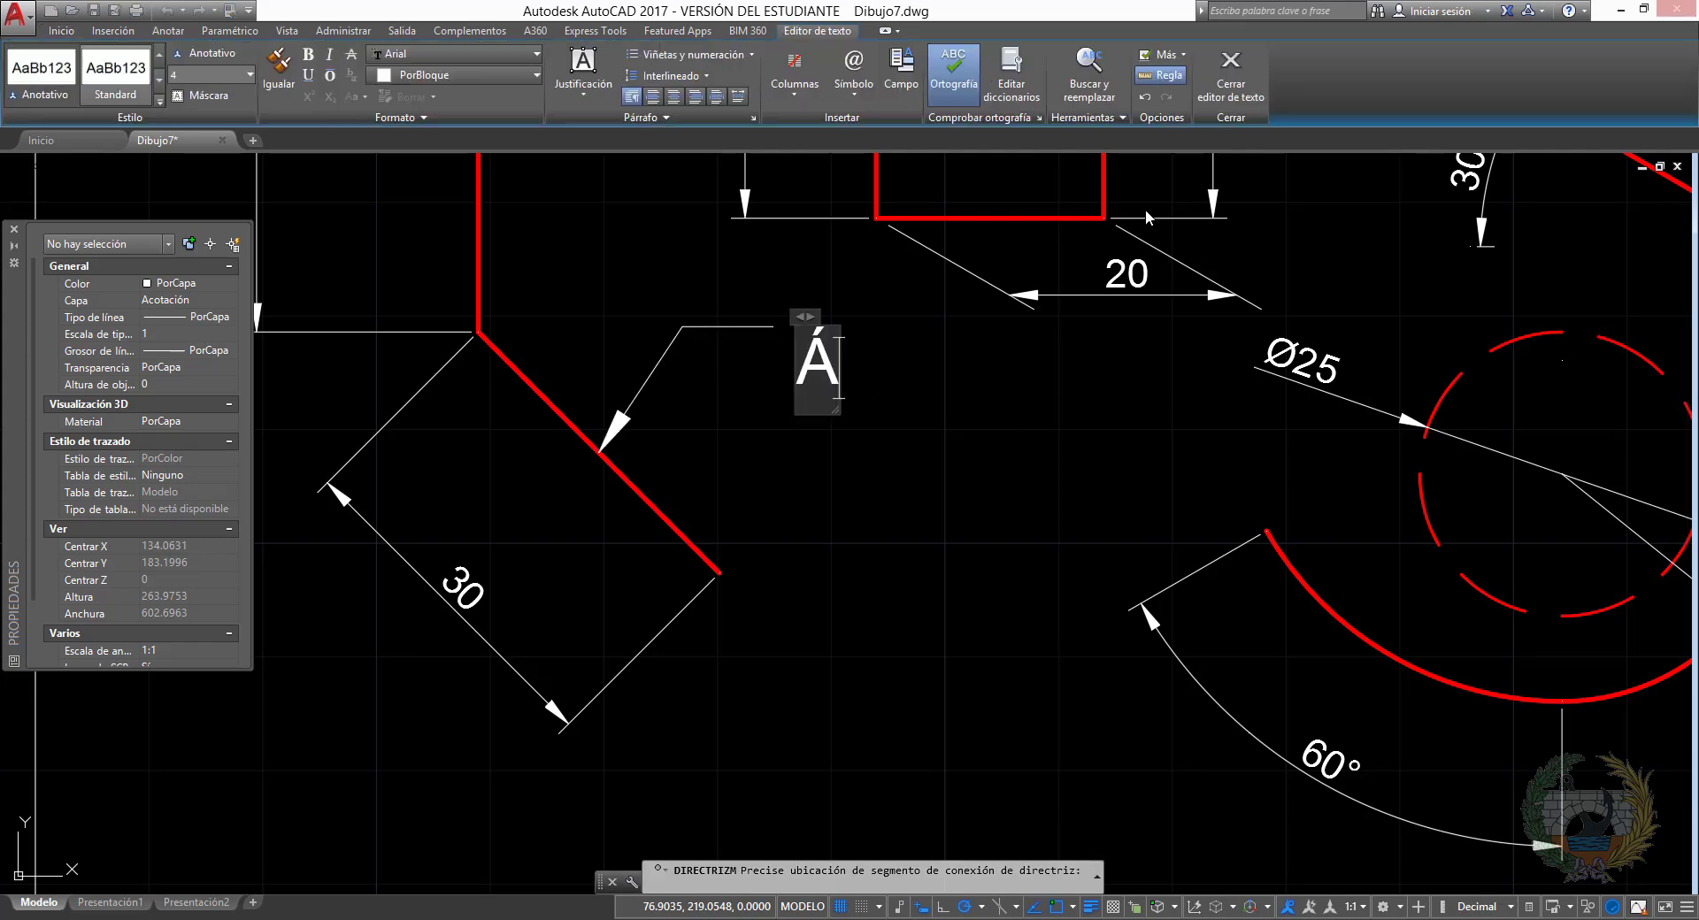
pyautogui.write('ngulo 45')
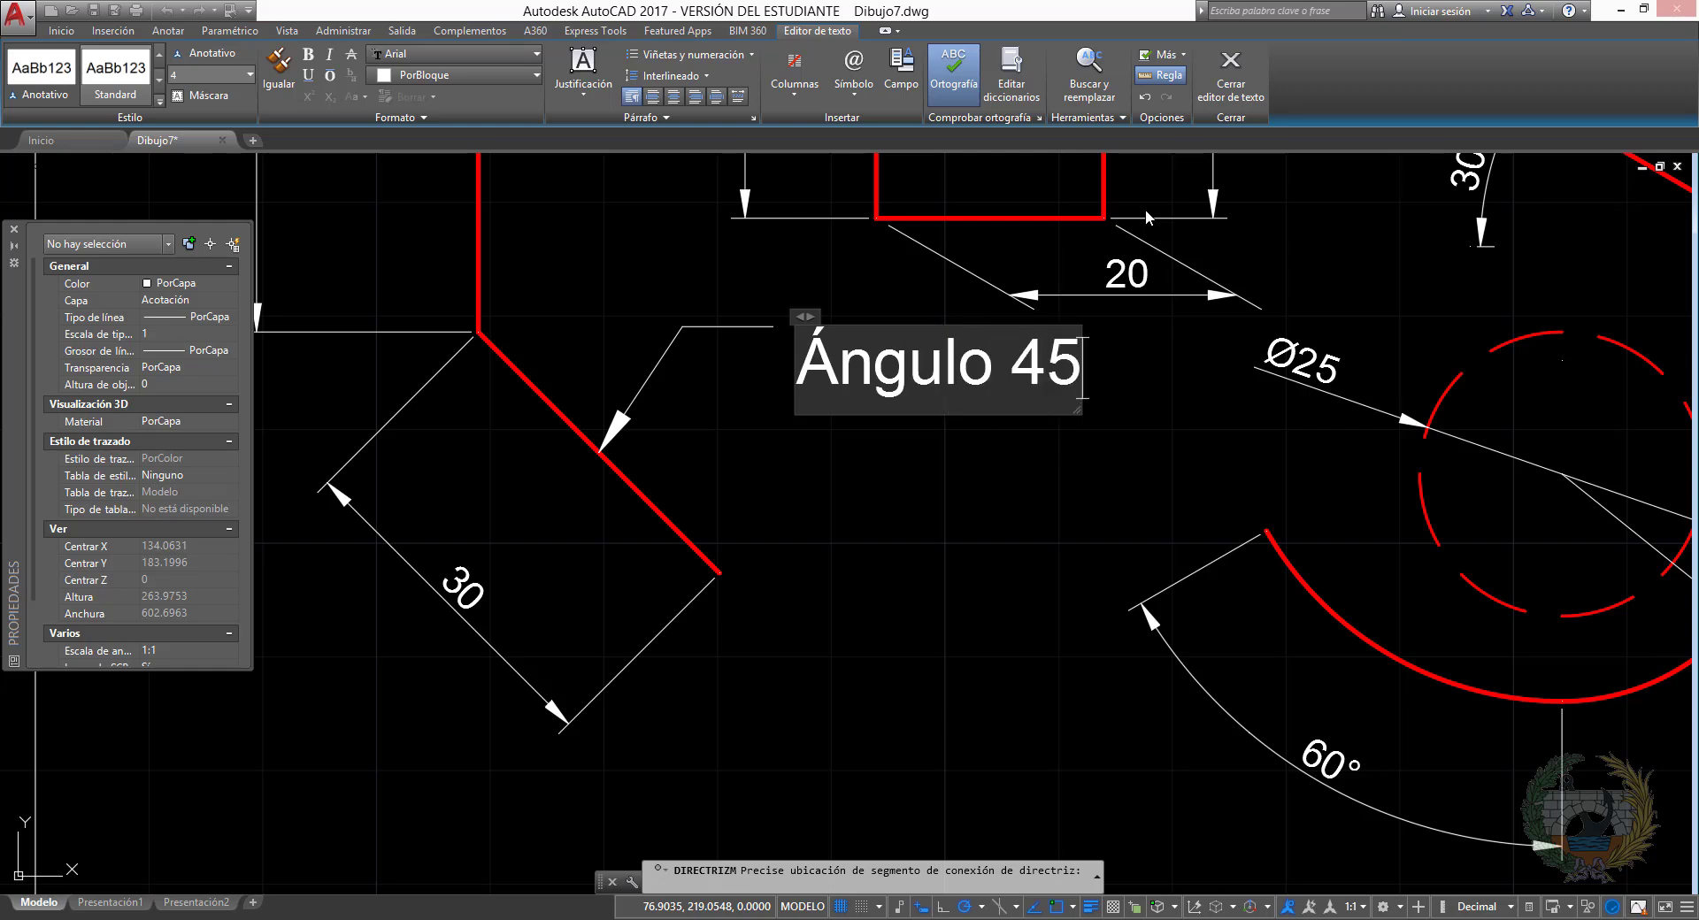
pyautogui.write('º')
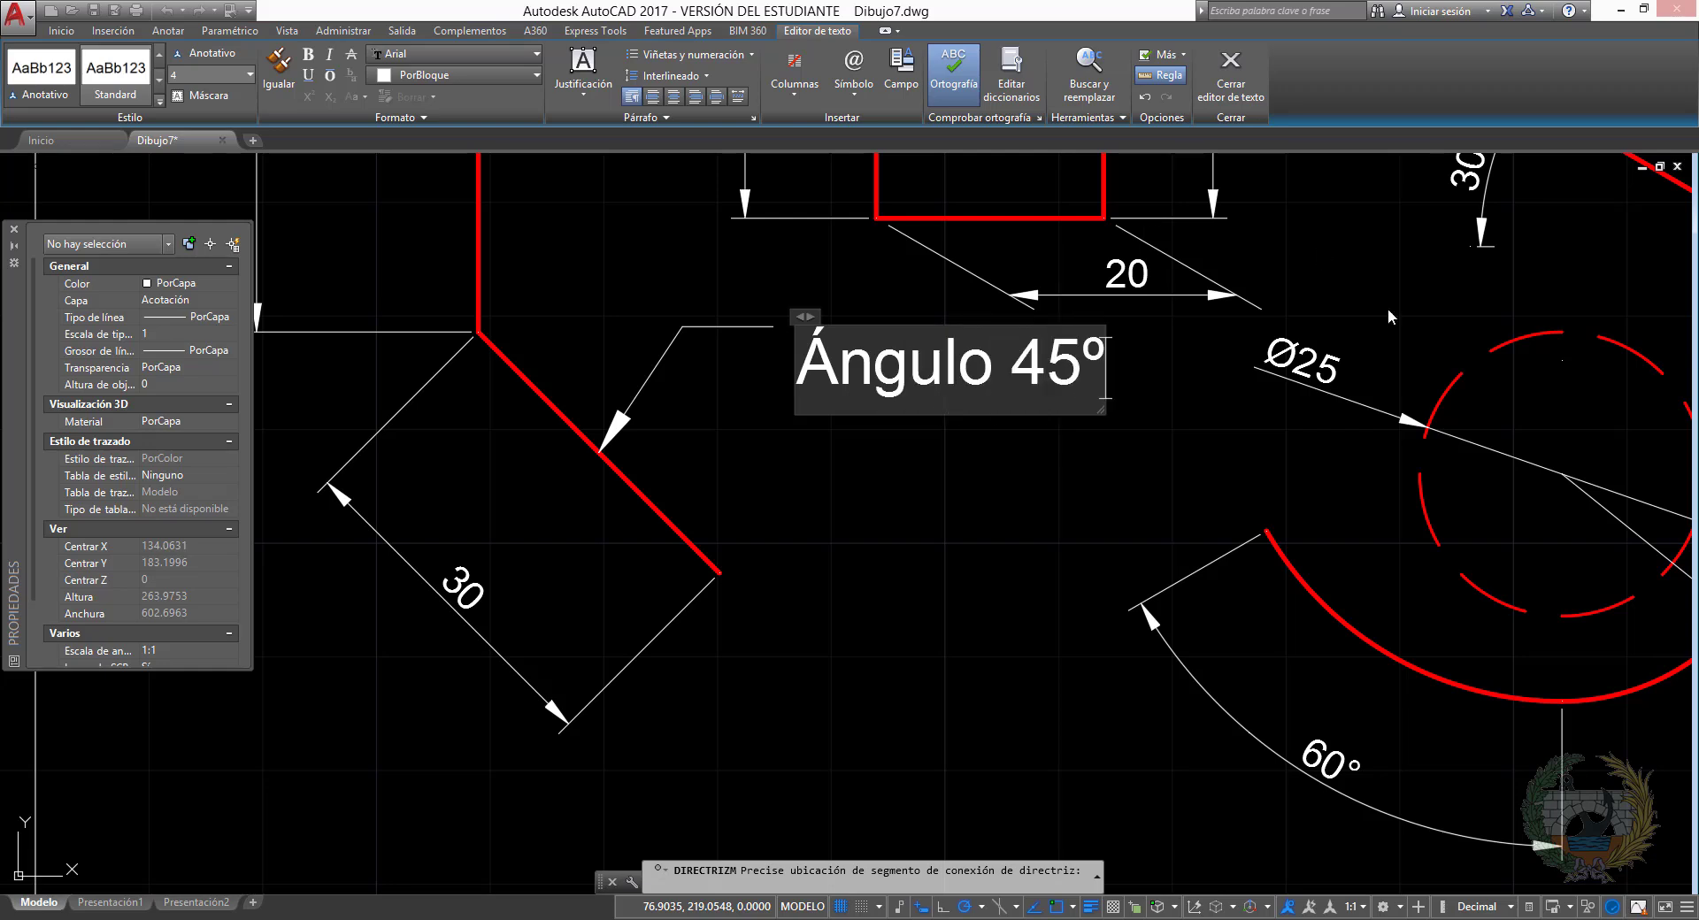
pyautogui.click(1004, 507)
# Modify the Standard multileader style to a text height of 2.5 and an arrowhead size of 2.5, then close the style manager
pyautogui.scroll(-2, 844, 471)
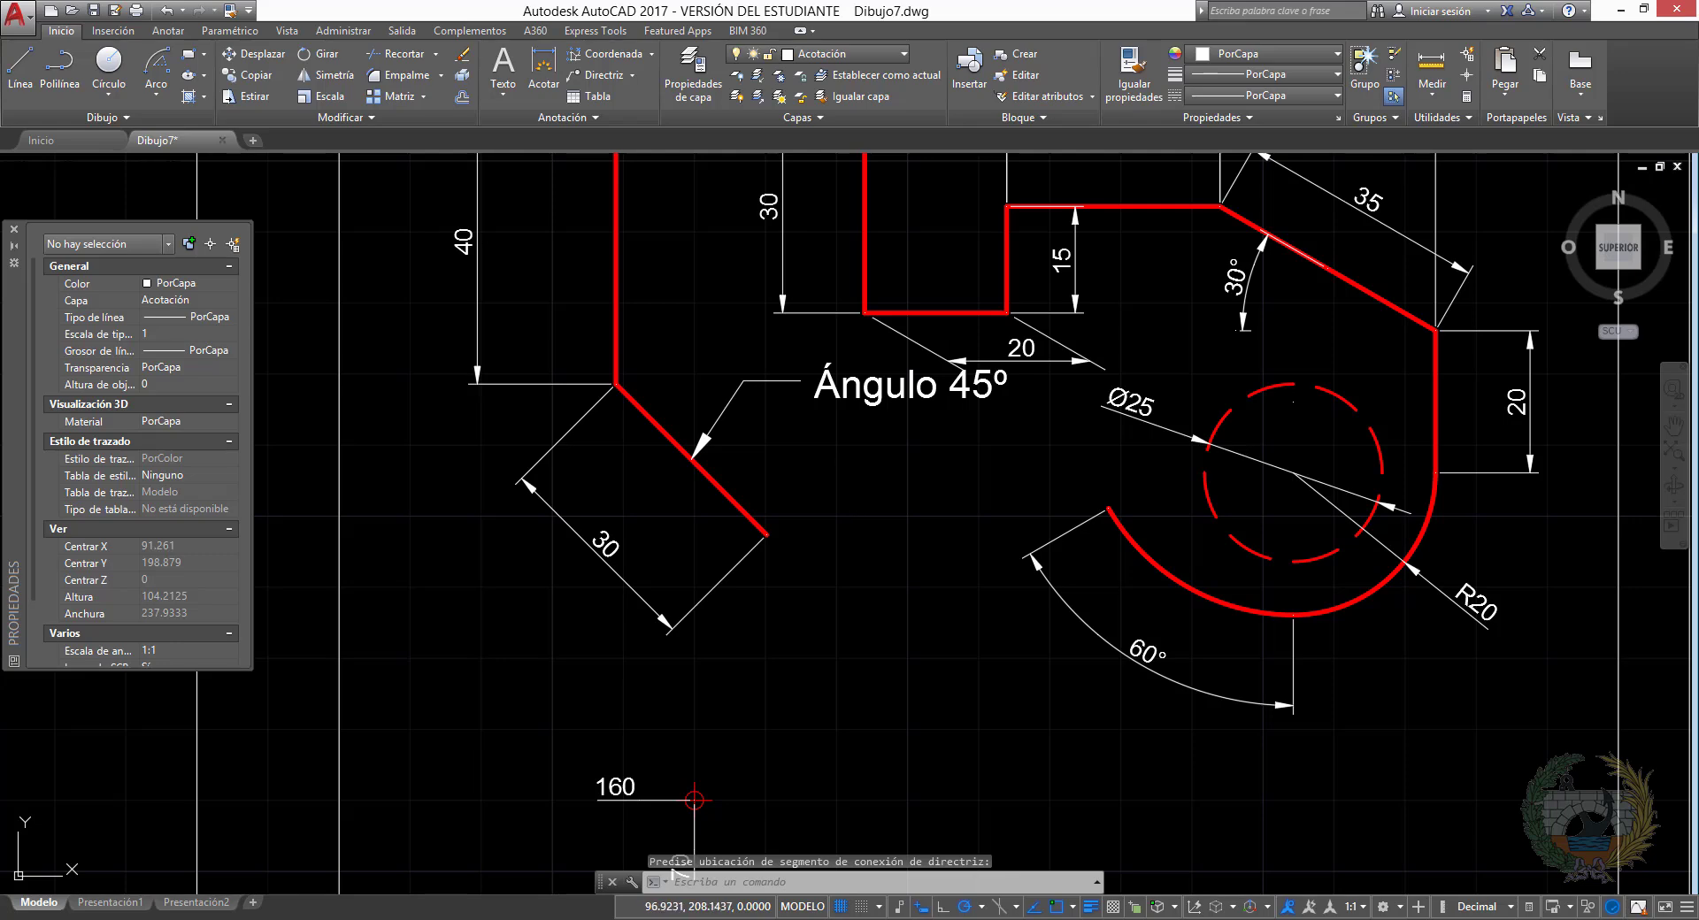
pyautogui.moveTo(886, 457)
pyautogui.mouseDown(button='middle')
pyautogui.moveTo(856, 546)
pyautogui.moveTo(838, 483)
pyautogui.mouseUp(button='middle')
pyautogui.scroll(-4, 872, 566)
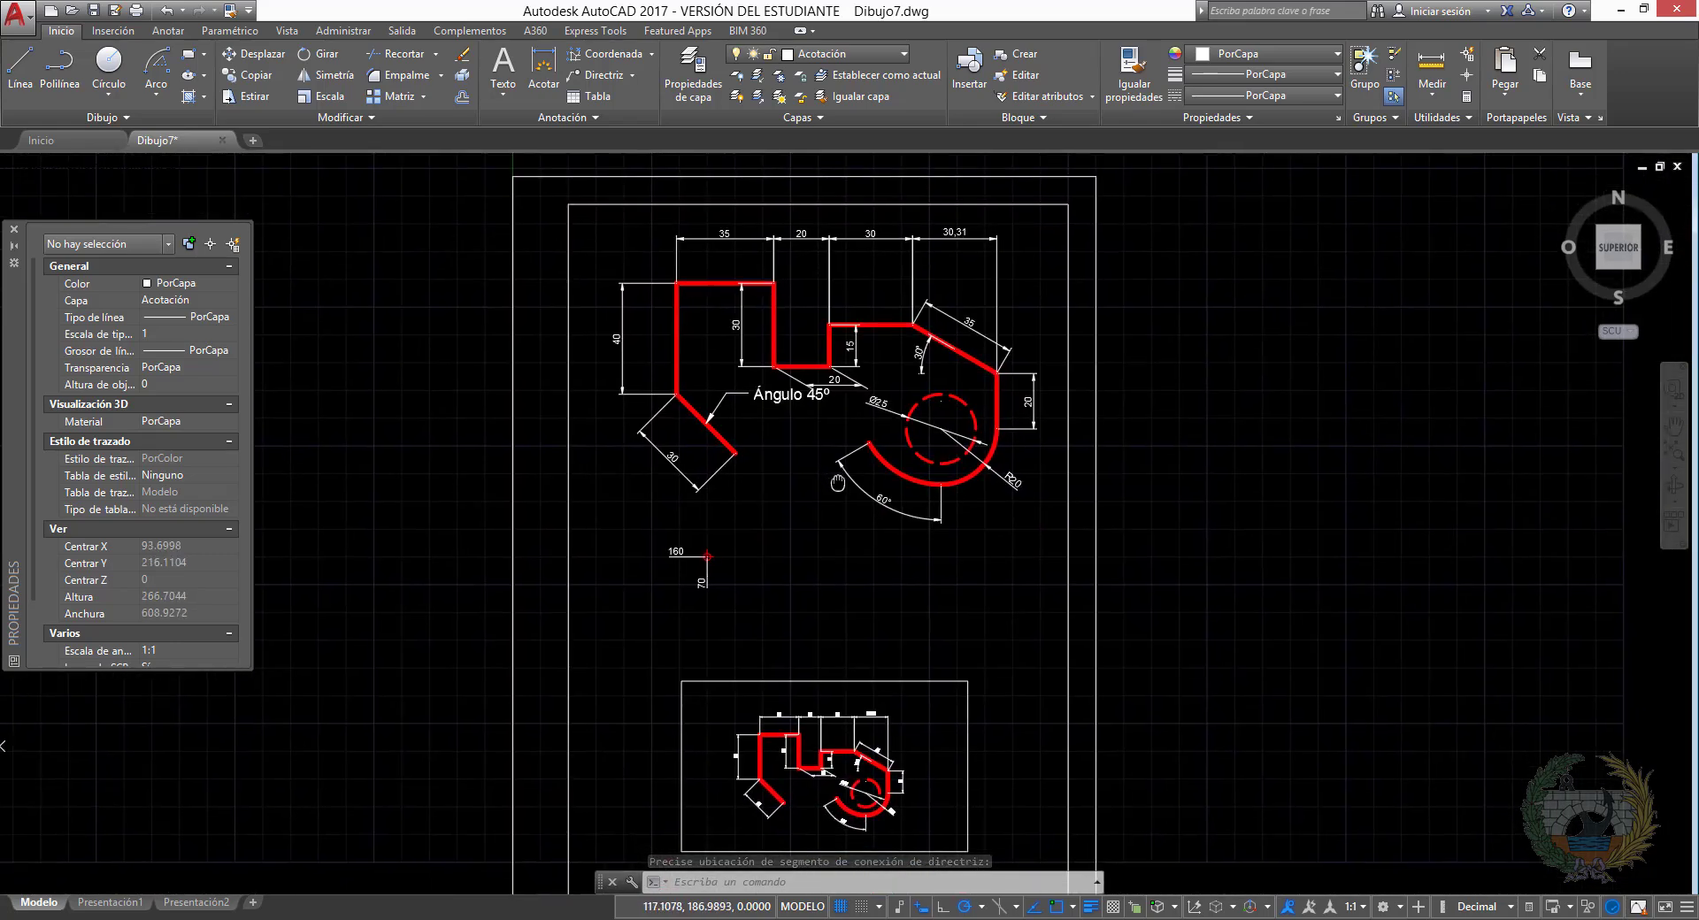
pyautogui.click(594, 123)
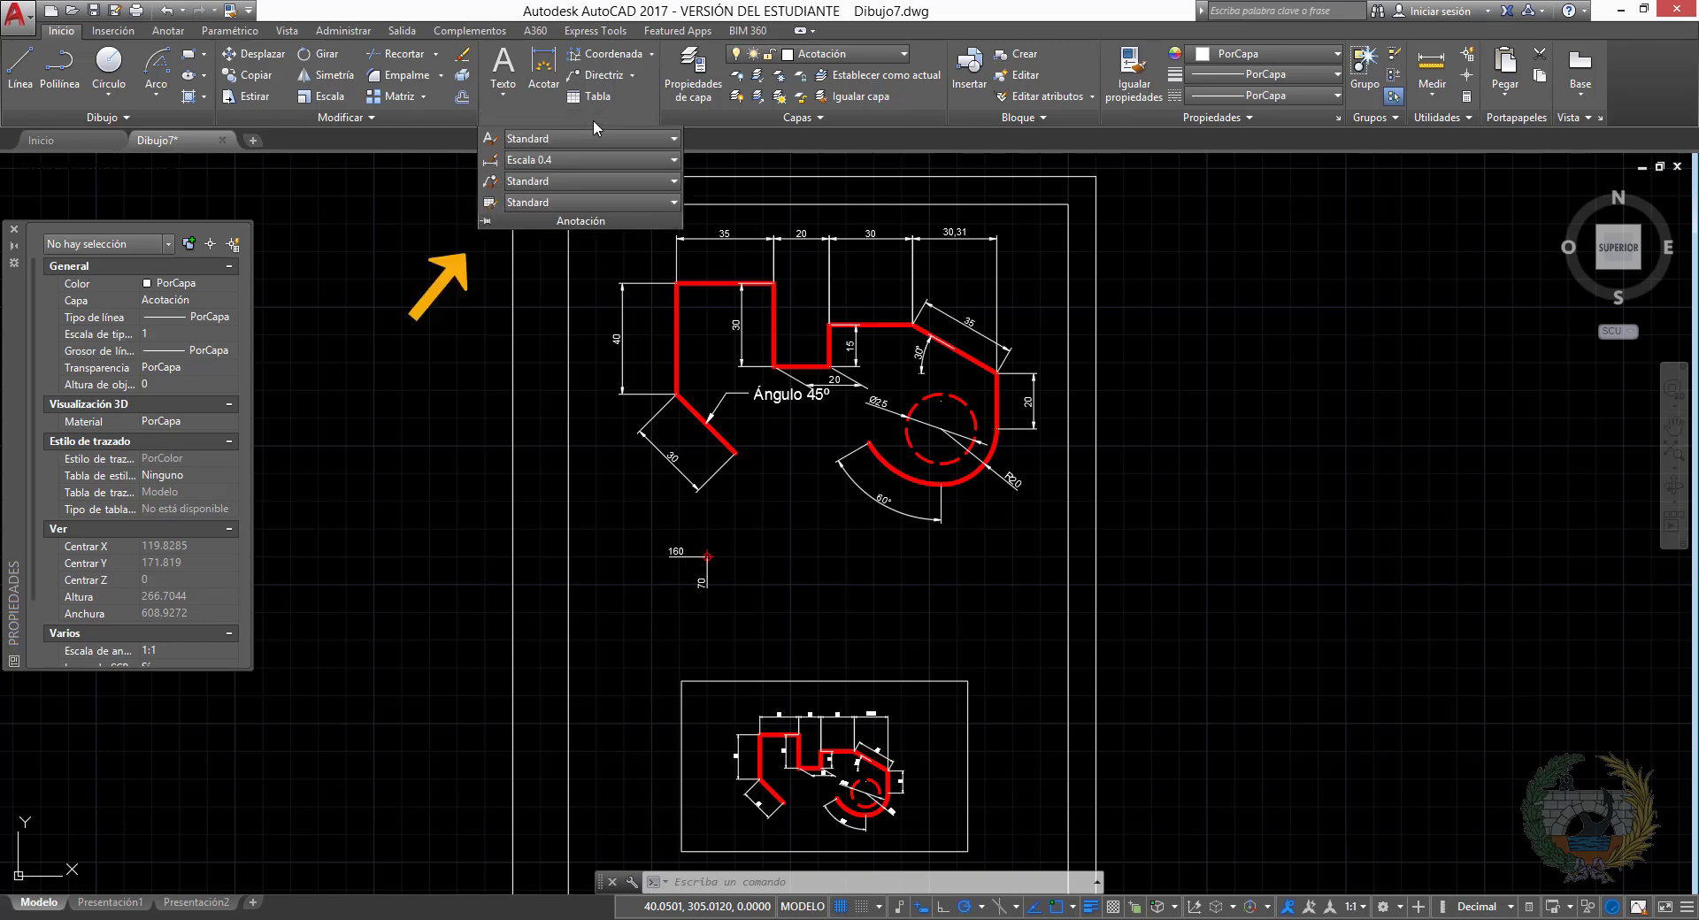
pyautogui.click(492, 183)
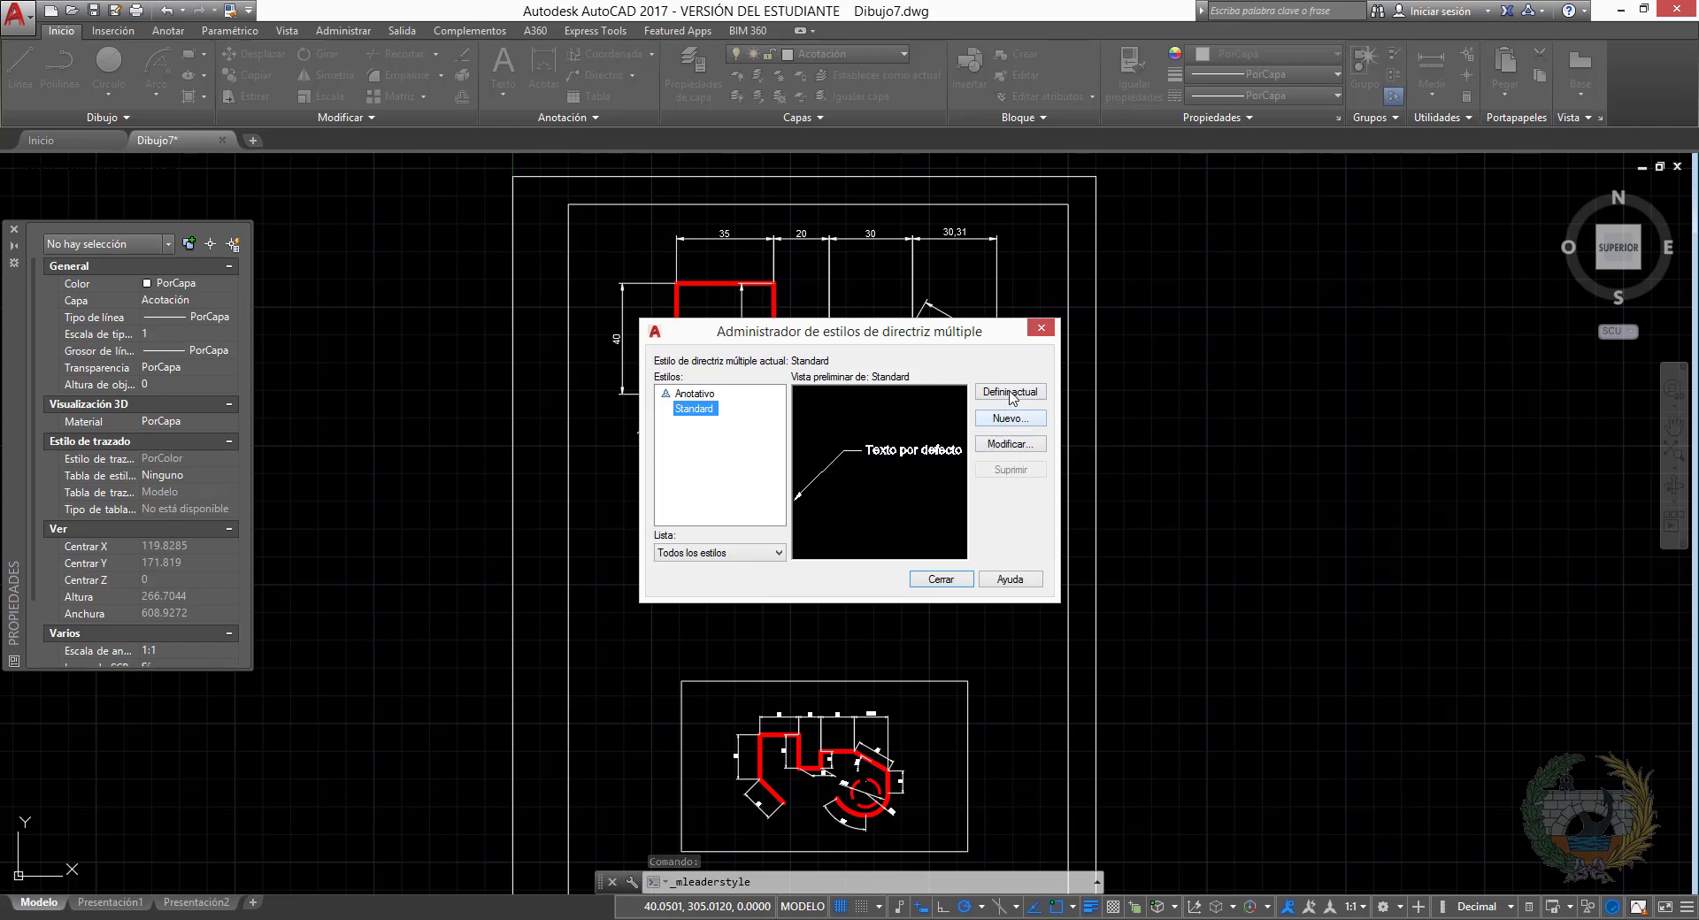
pyautogui.click(1009, 444)
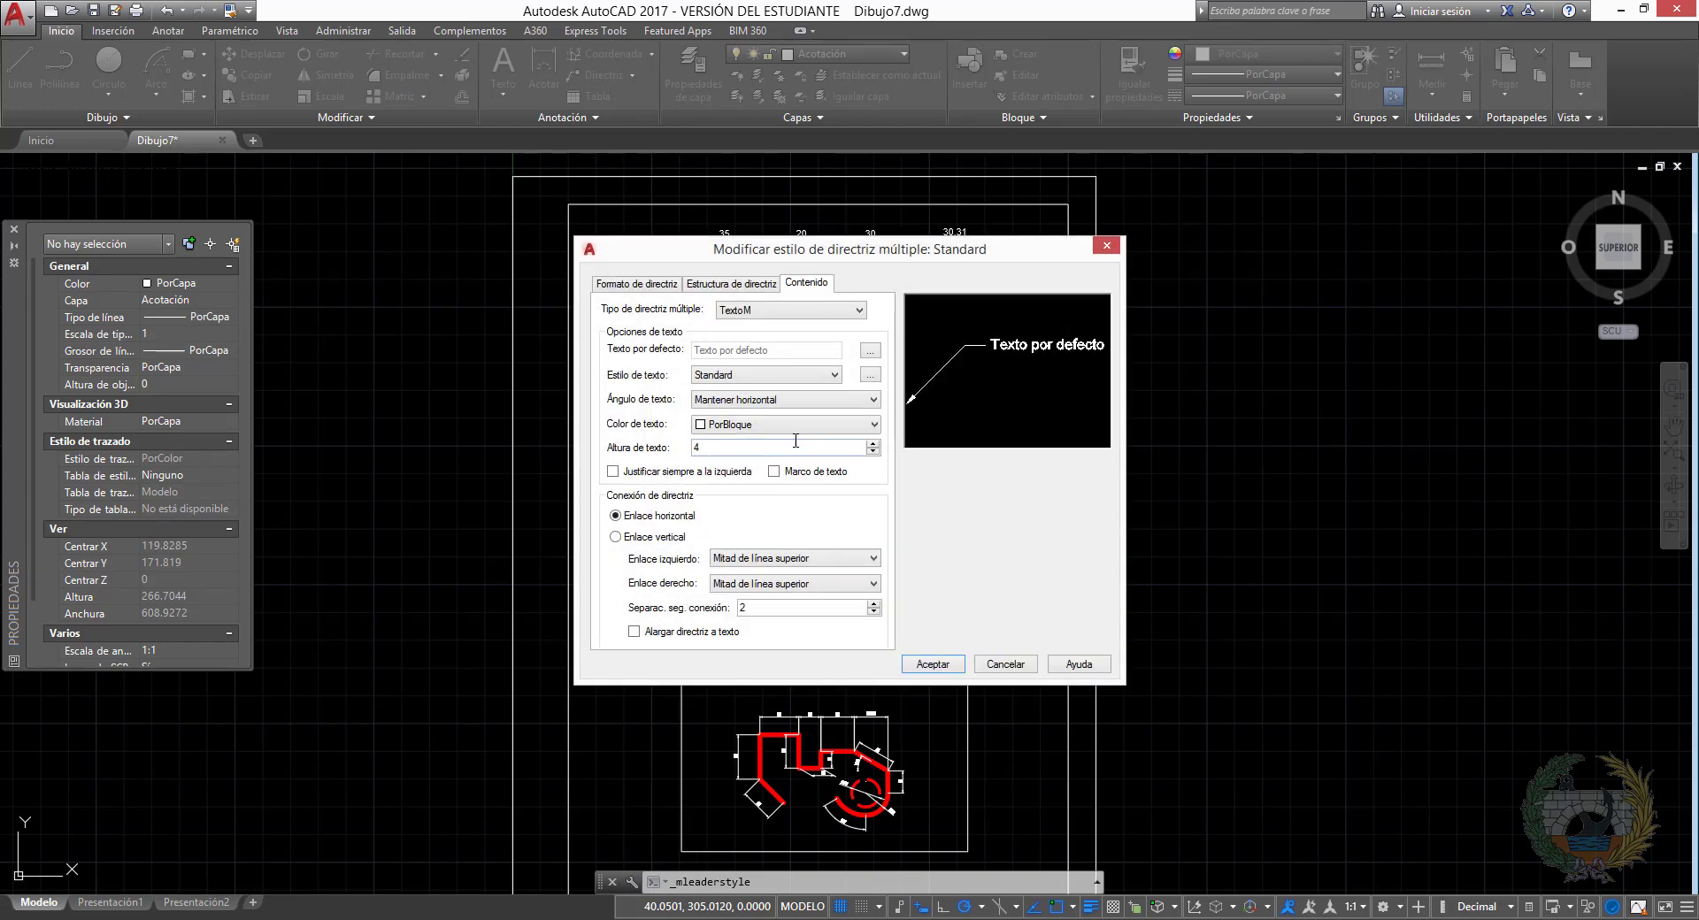
pyautogui.doubleClick(706, 450)
pyautogui.write('2.5')
pyautogui.click(659, 285)
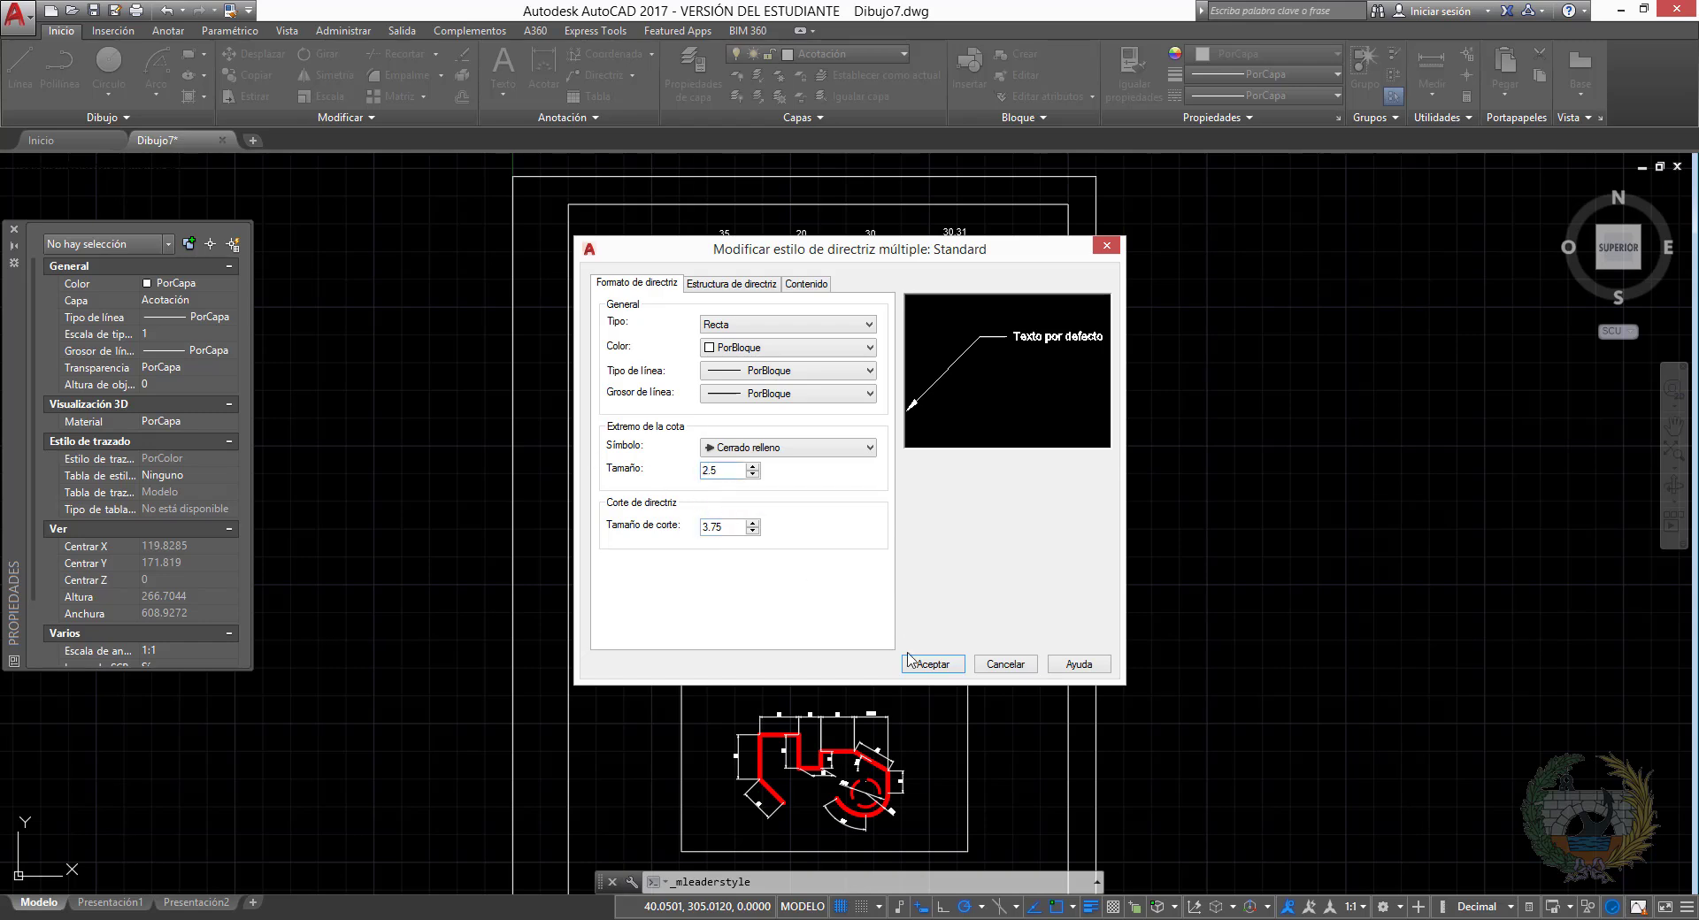
pyautogui.click(935, 668)
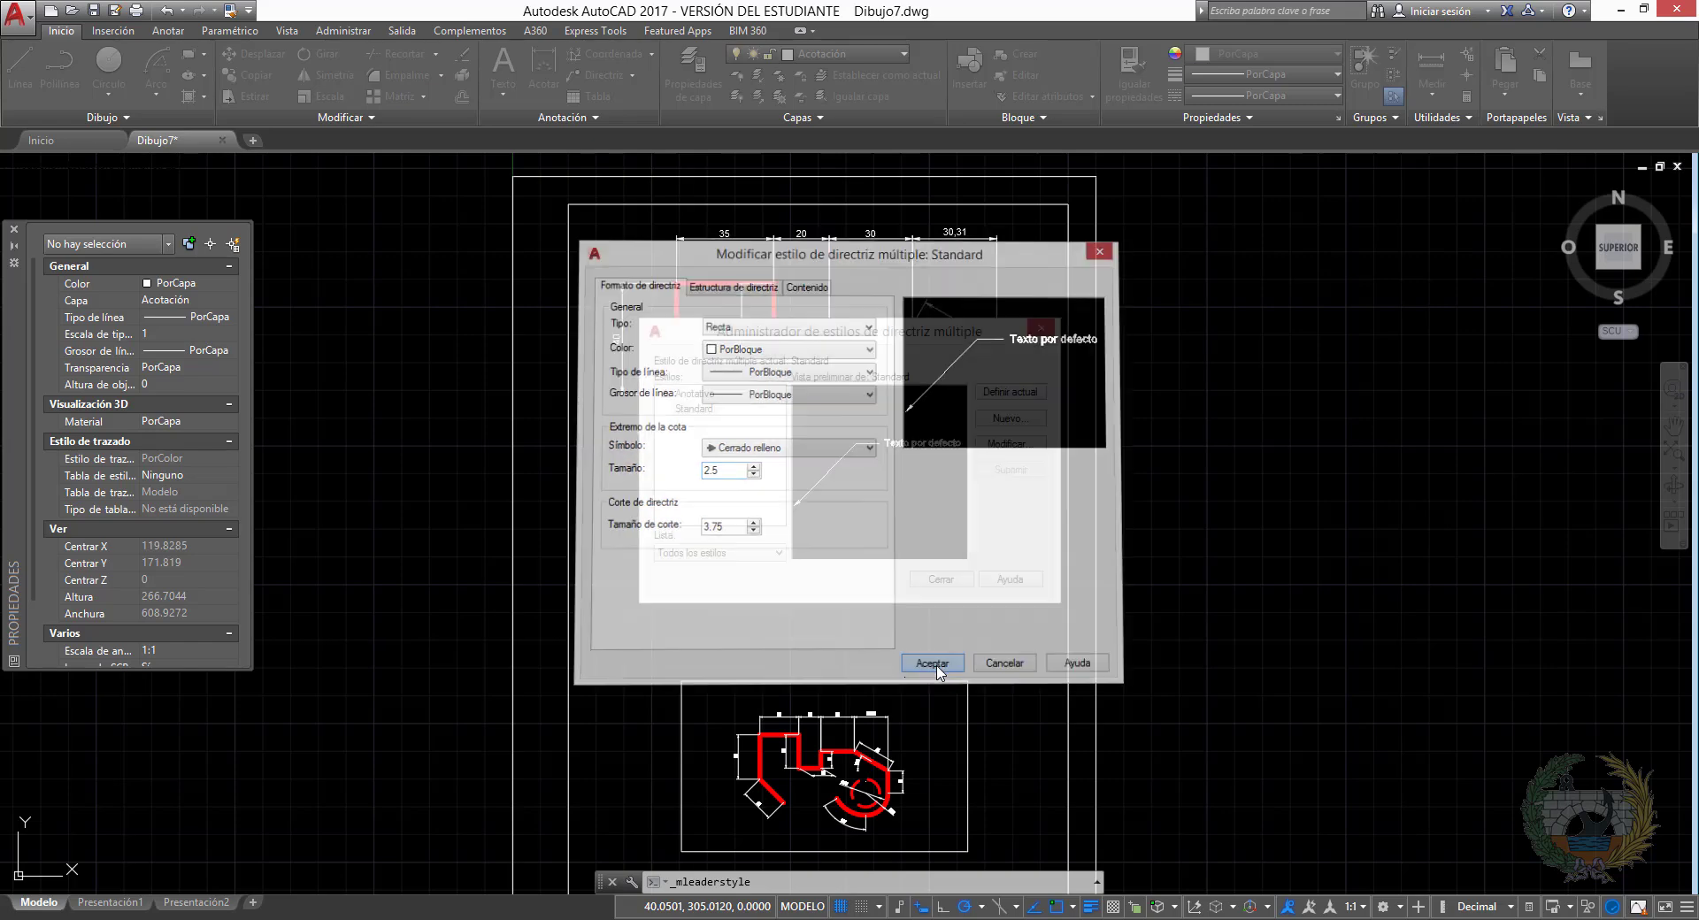
pyautogui.click(940, 579)
# Save the drawing as Práctica 4.1 in the 17-18 folder, reached through Documentos and Diseño Gráfico on the My Passport (H:) drive
pyautogui.scroll(5, 763, 389)
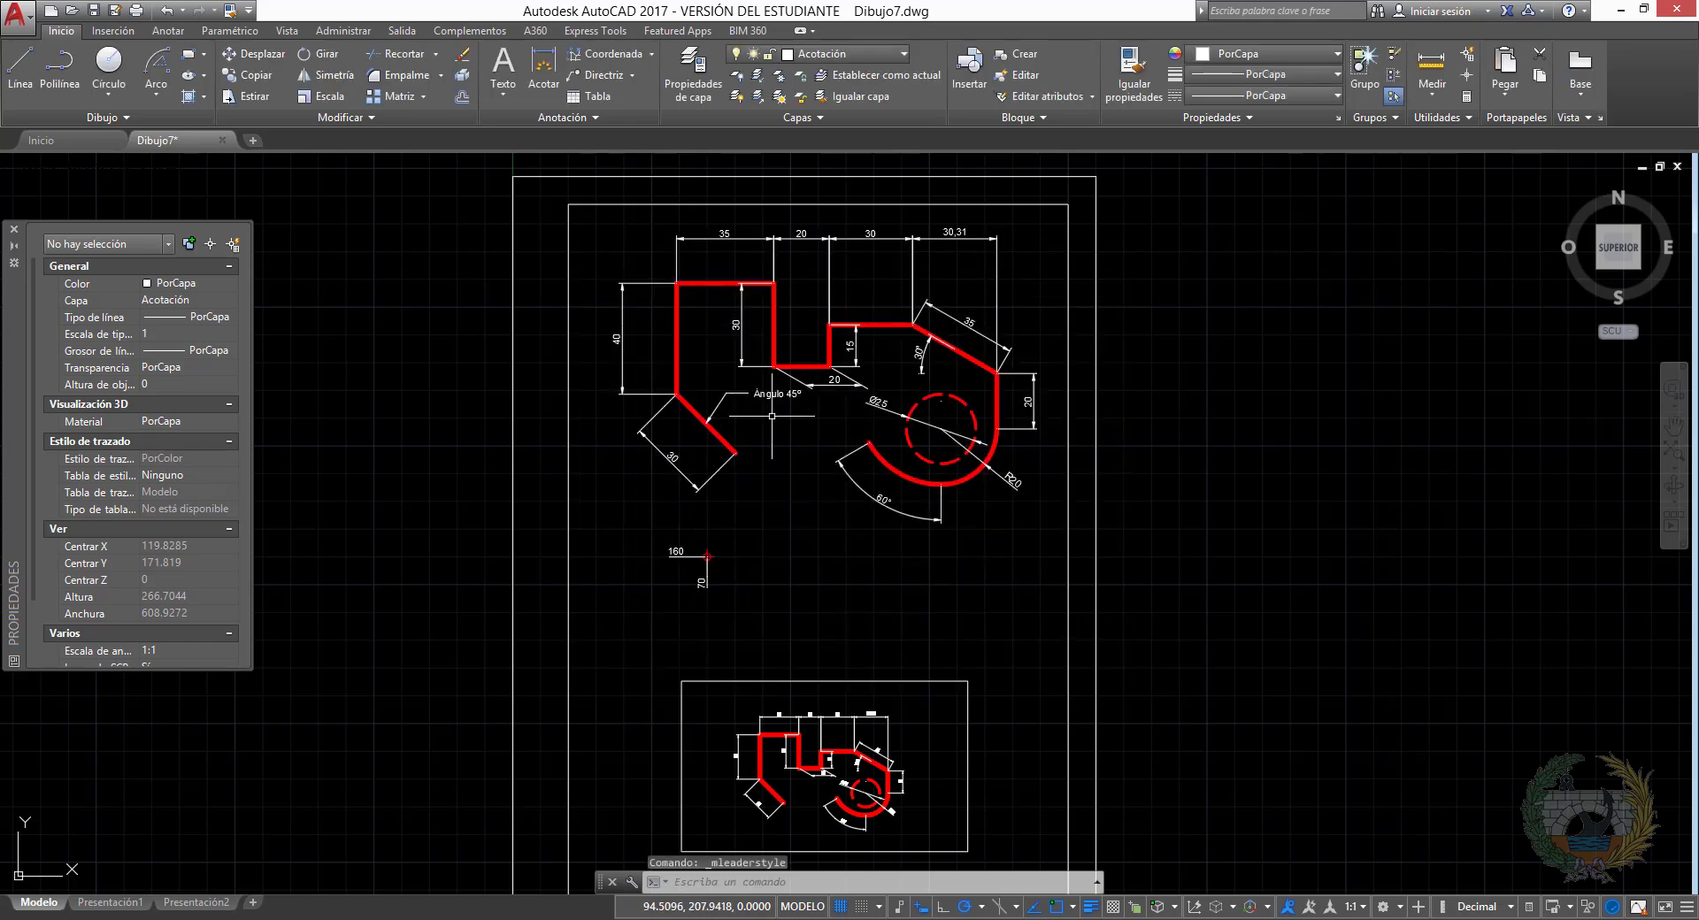
pyautogui.moveTo(752, 510); pyautogui.dragTo(748, 590, button='middle')
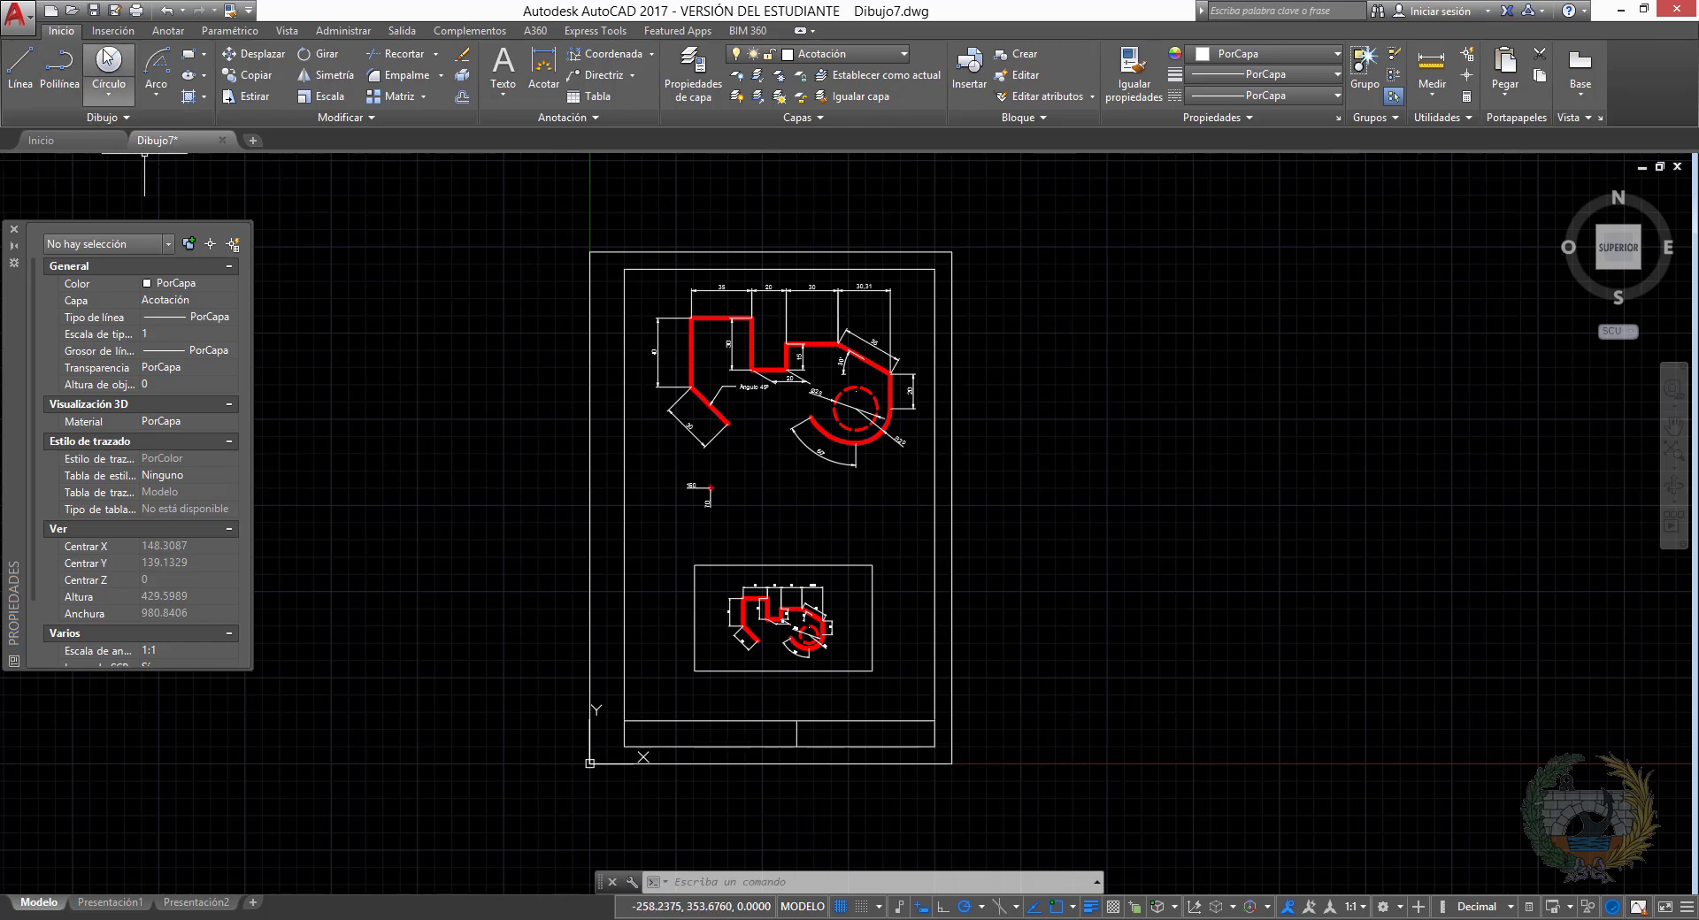
pyautogui.click(95, 13)
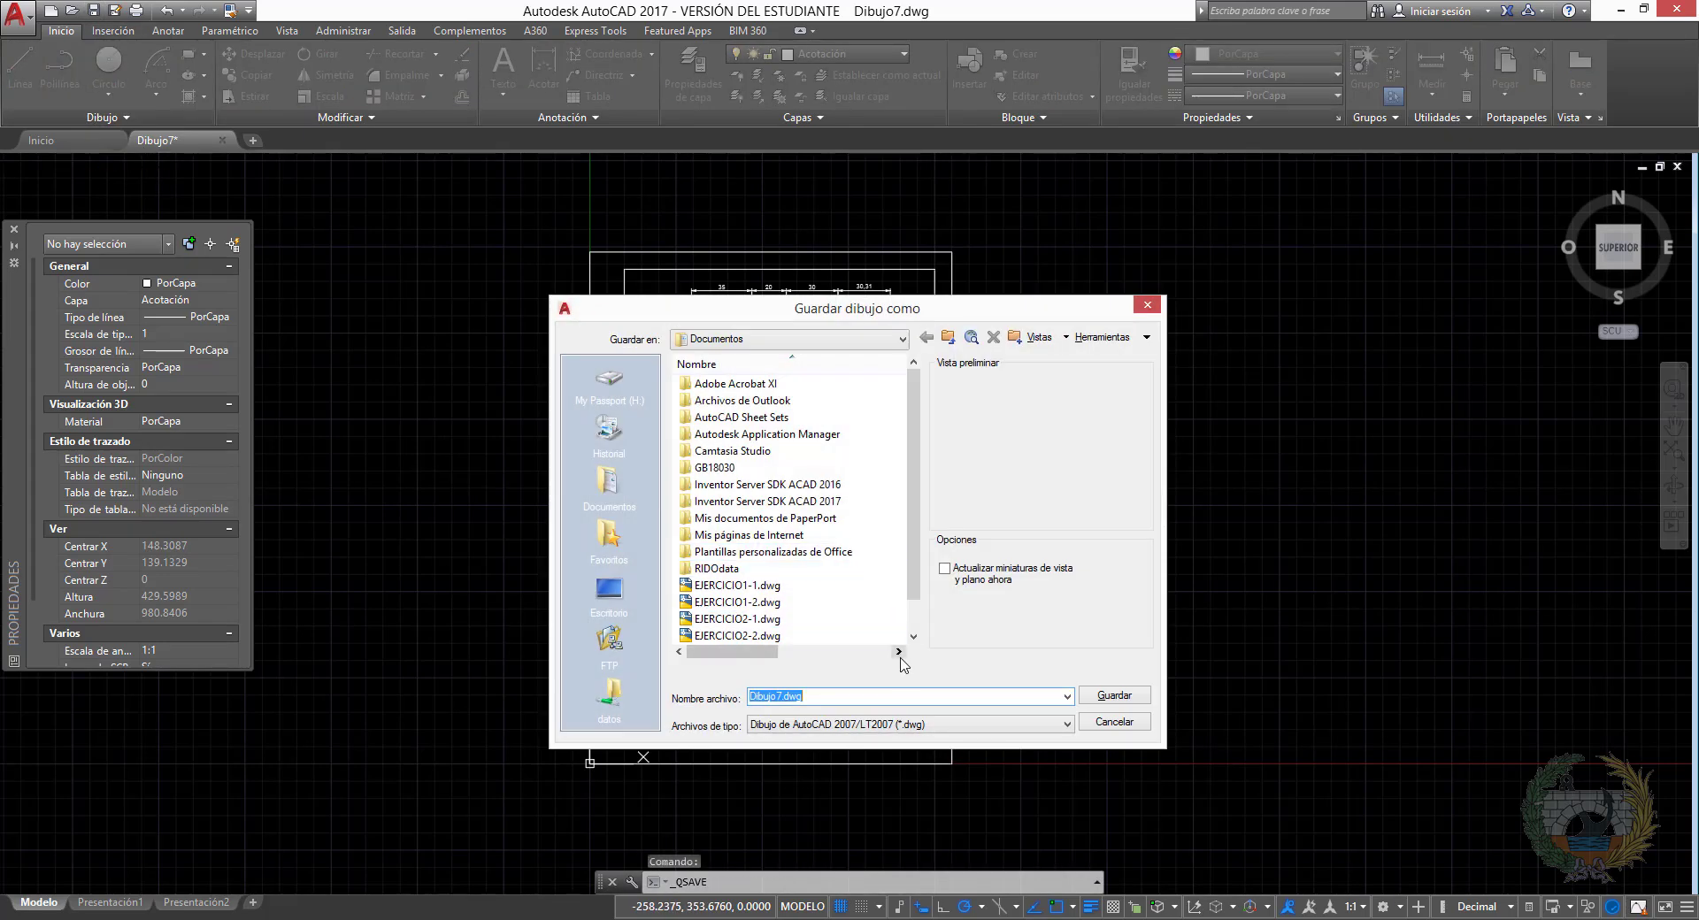
pyautogui.write('Práctica 4.1')
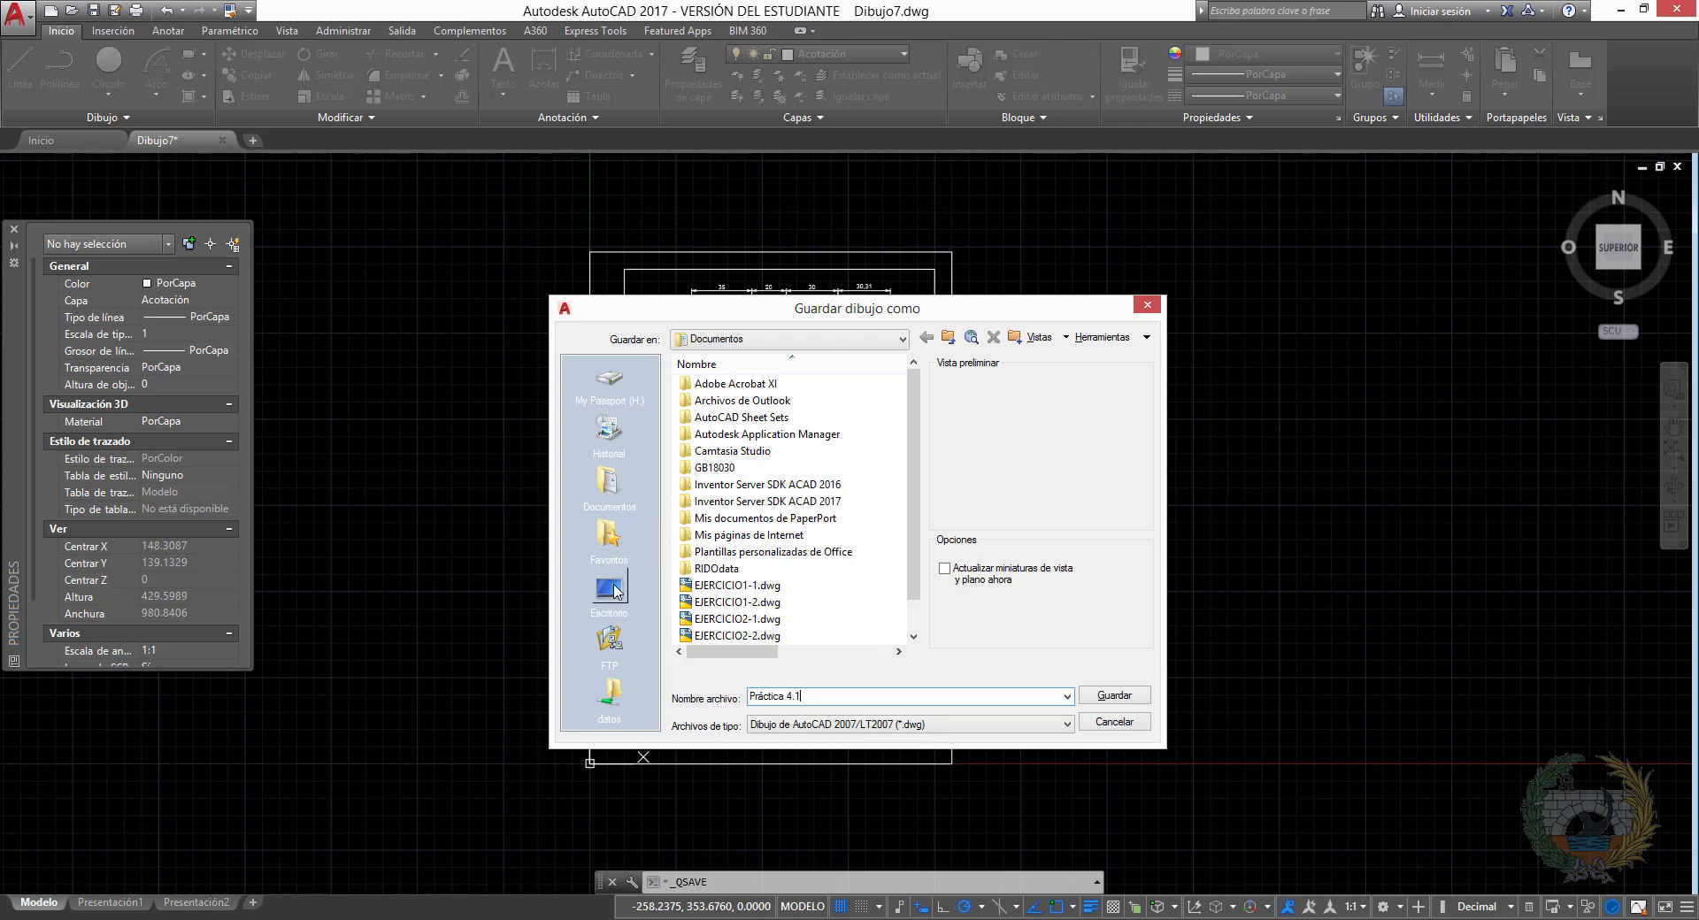
pyautogui.click(611, 380)
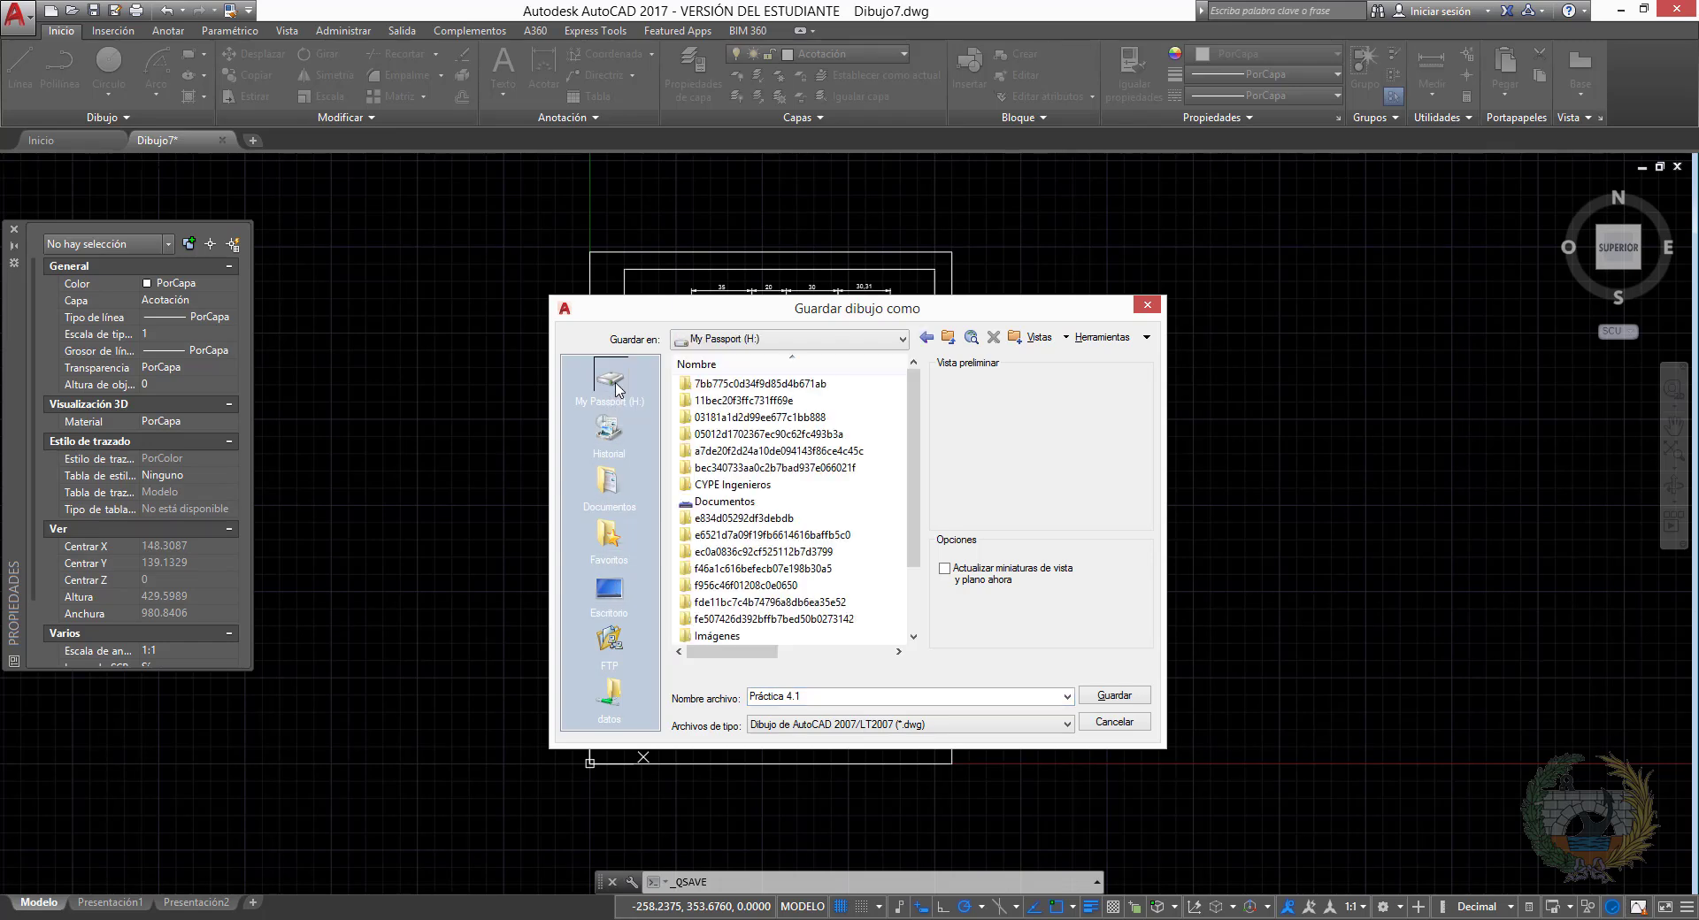
pyautogui.doubleClick(737, 503)
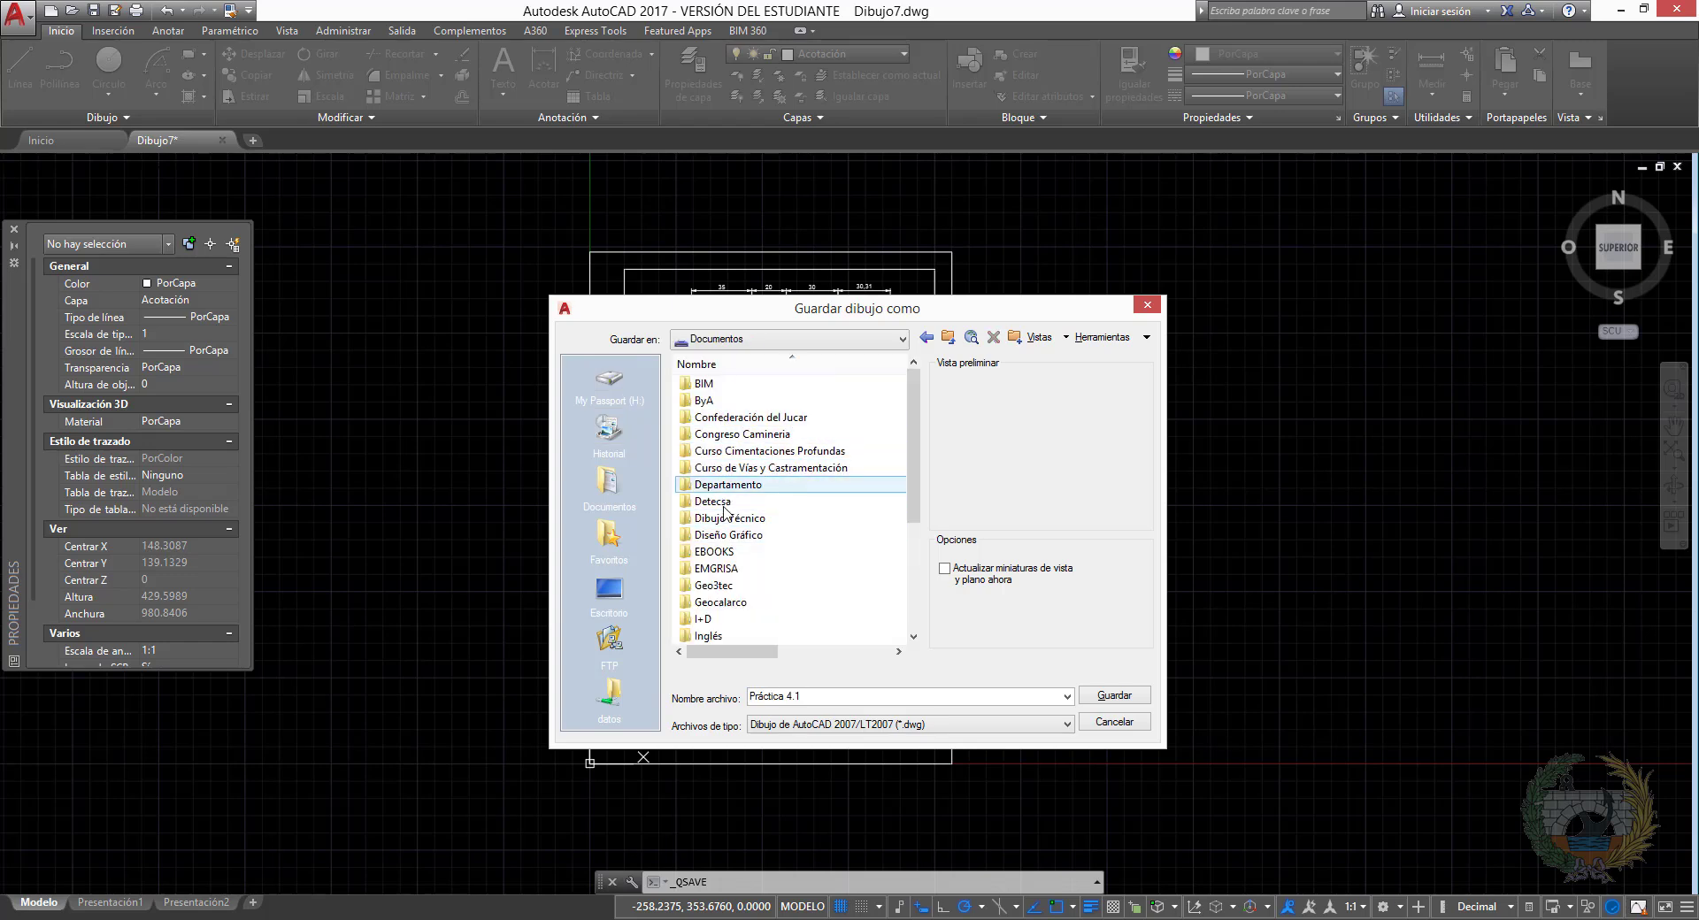
pyautogui.doubleClick(726, 535)
pyautogui.doubleClick(730, 505)
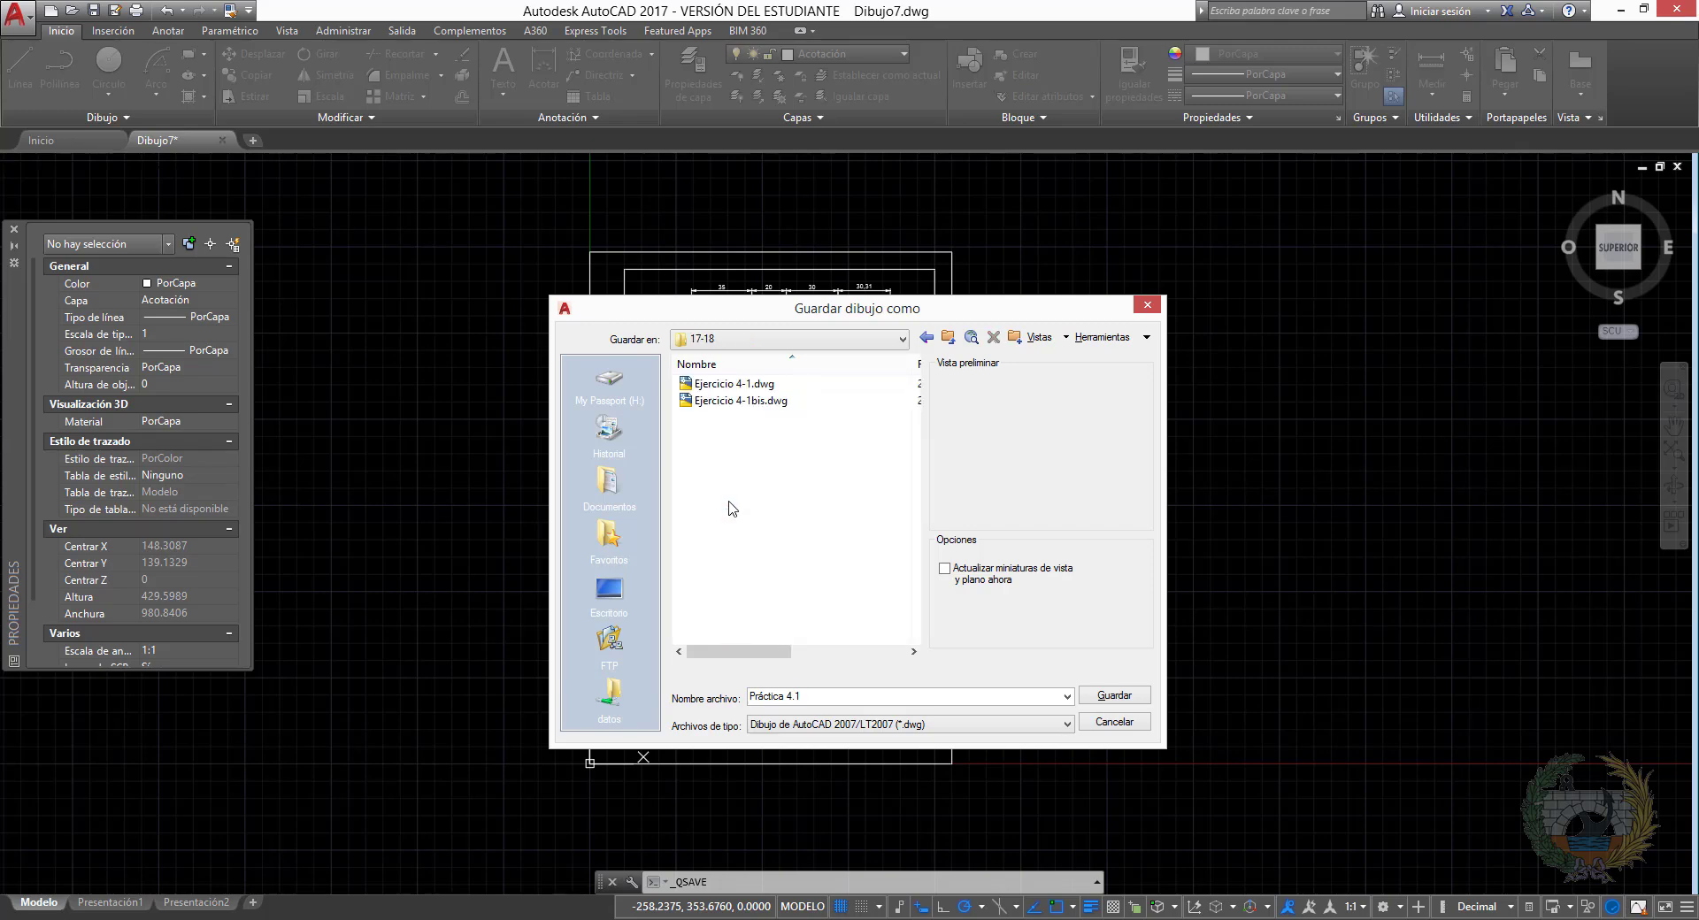
pyautogui.click(1114, 697)
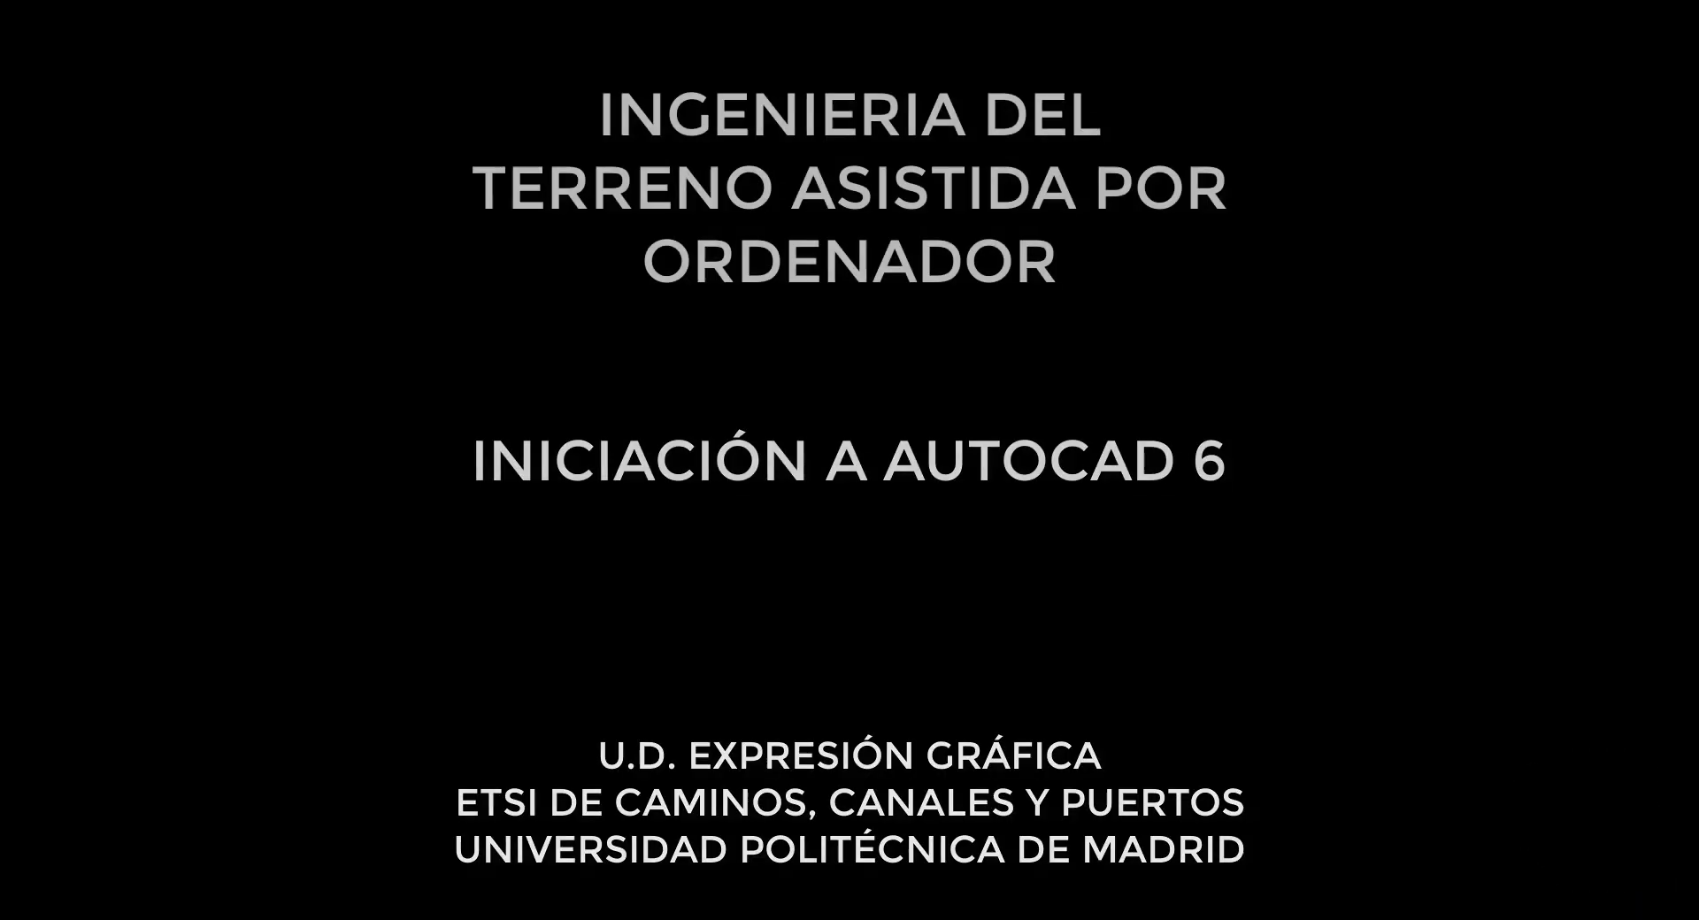